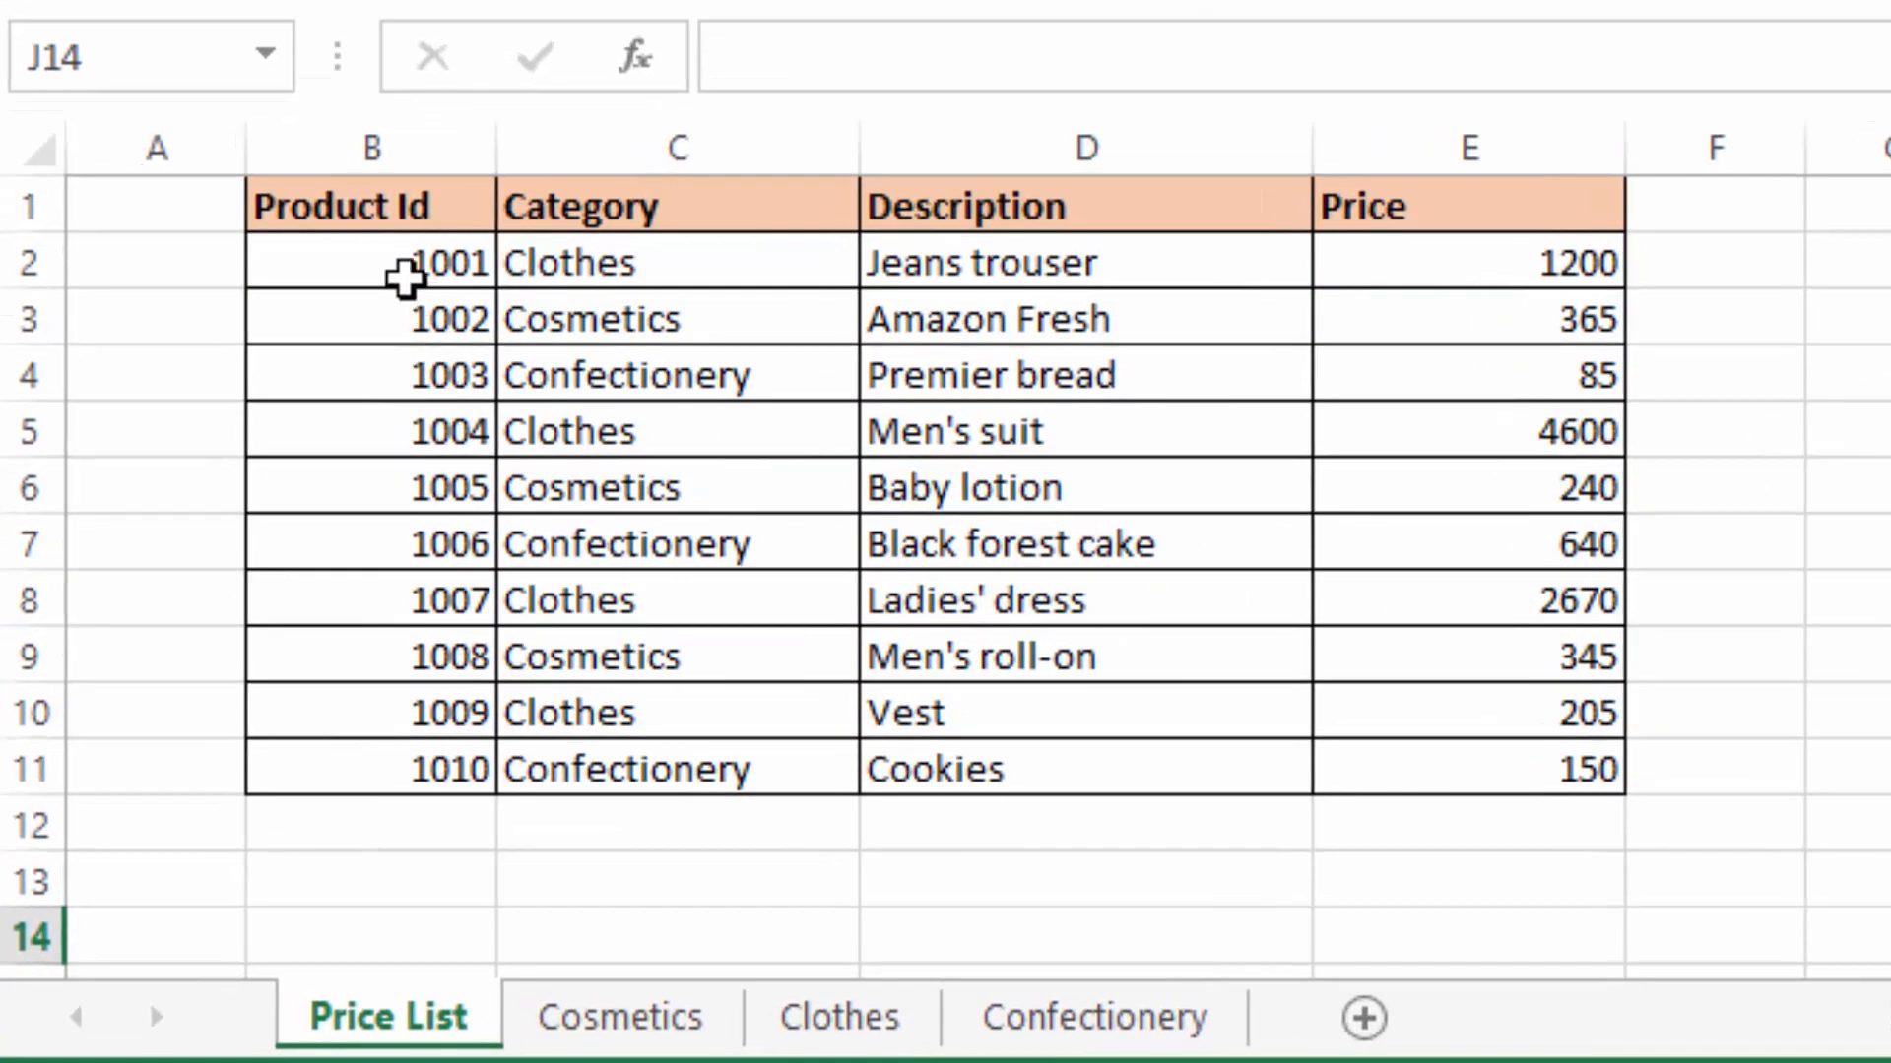
Step: Review the Product Id, Category, Description and Price columns of the table on the Price List sheet
{"action": "left_click_drag", "start_coordinate": [392, 212], "coordinate": [401, 766]}
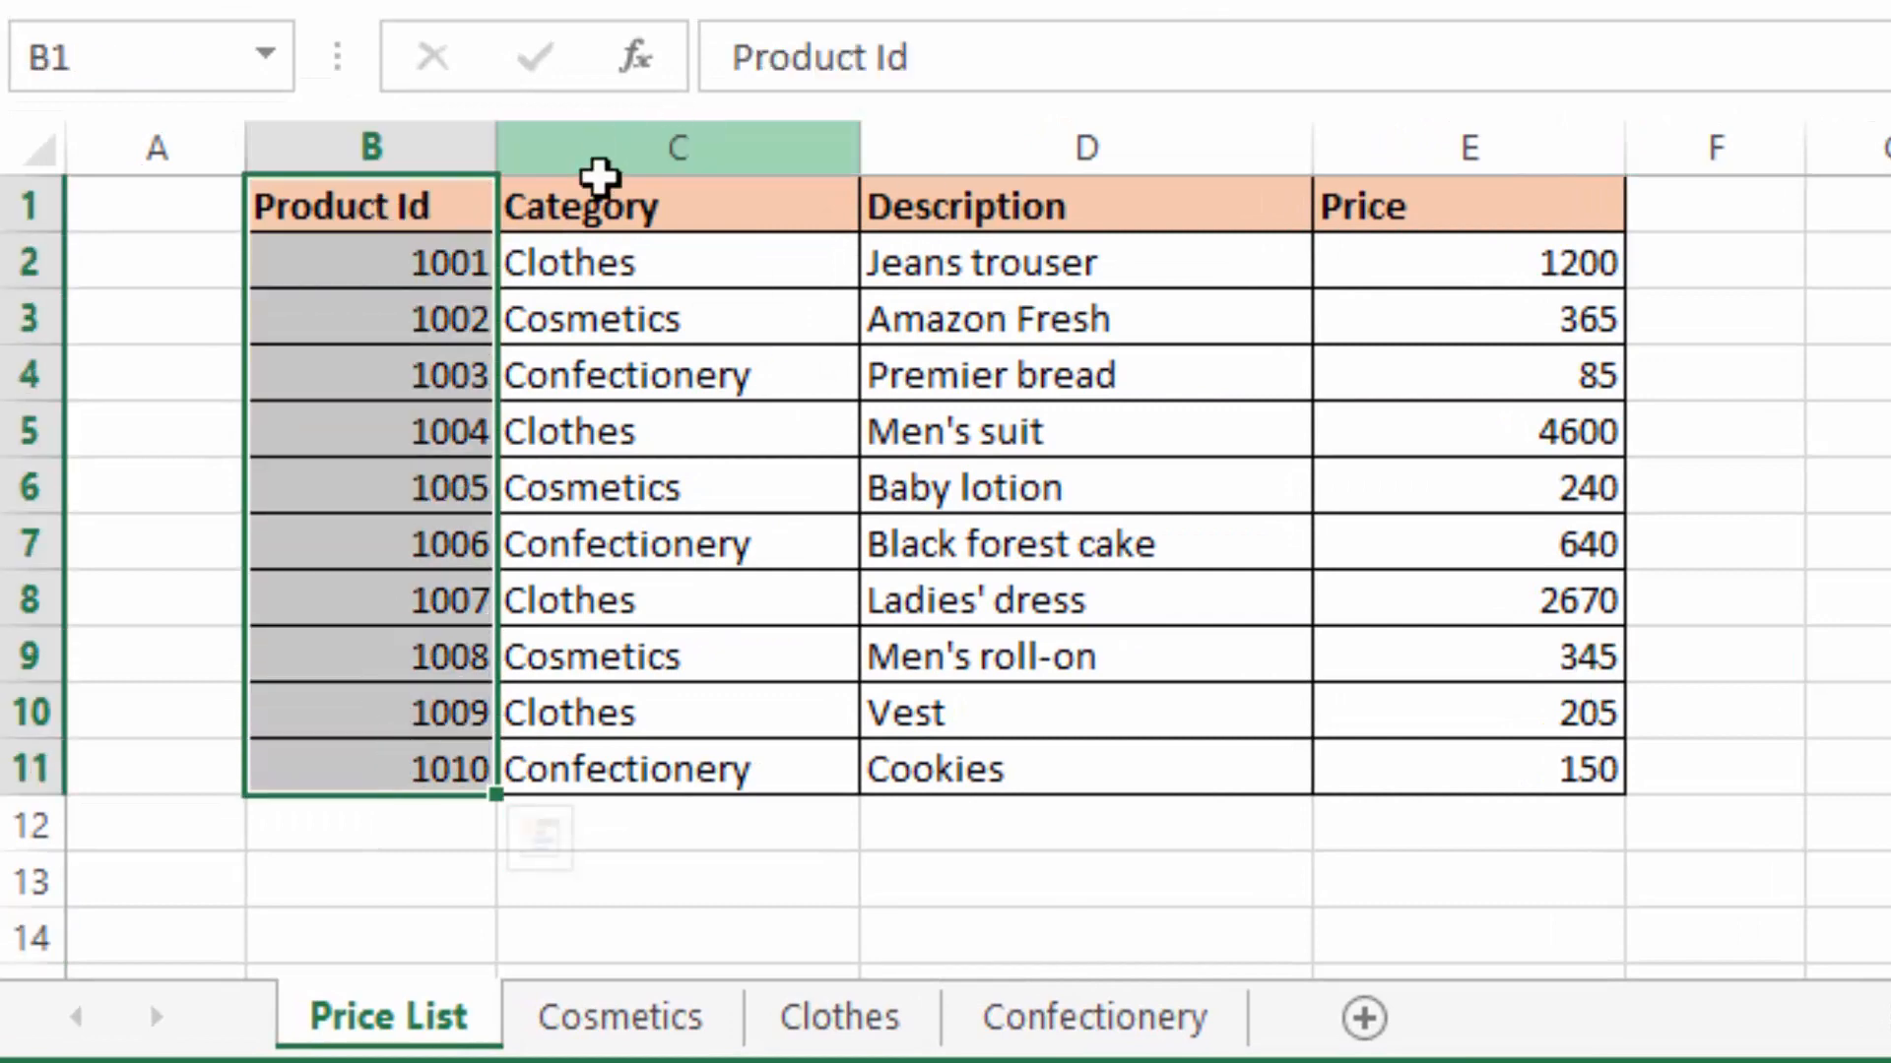
{"action": "left_click", "coordinate": [612, 193]}
{"action": "left_click_drag", "start_coordinate": [614, 197], "coordinate": [623, 774]}
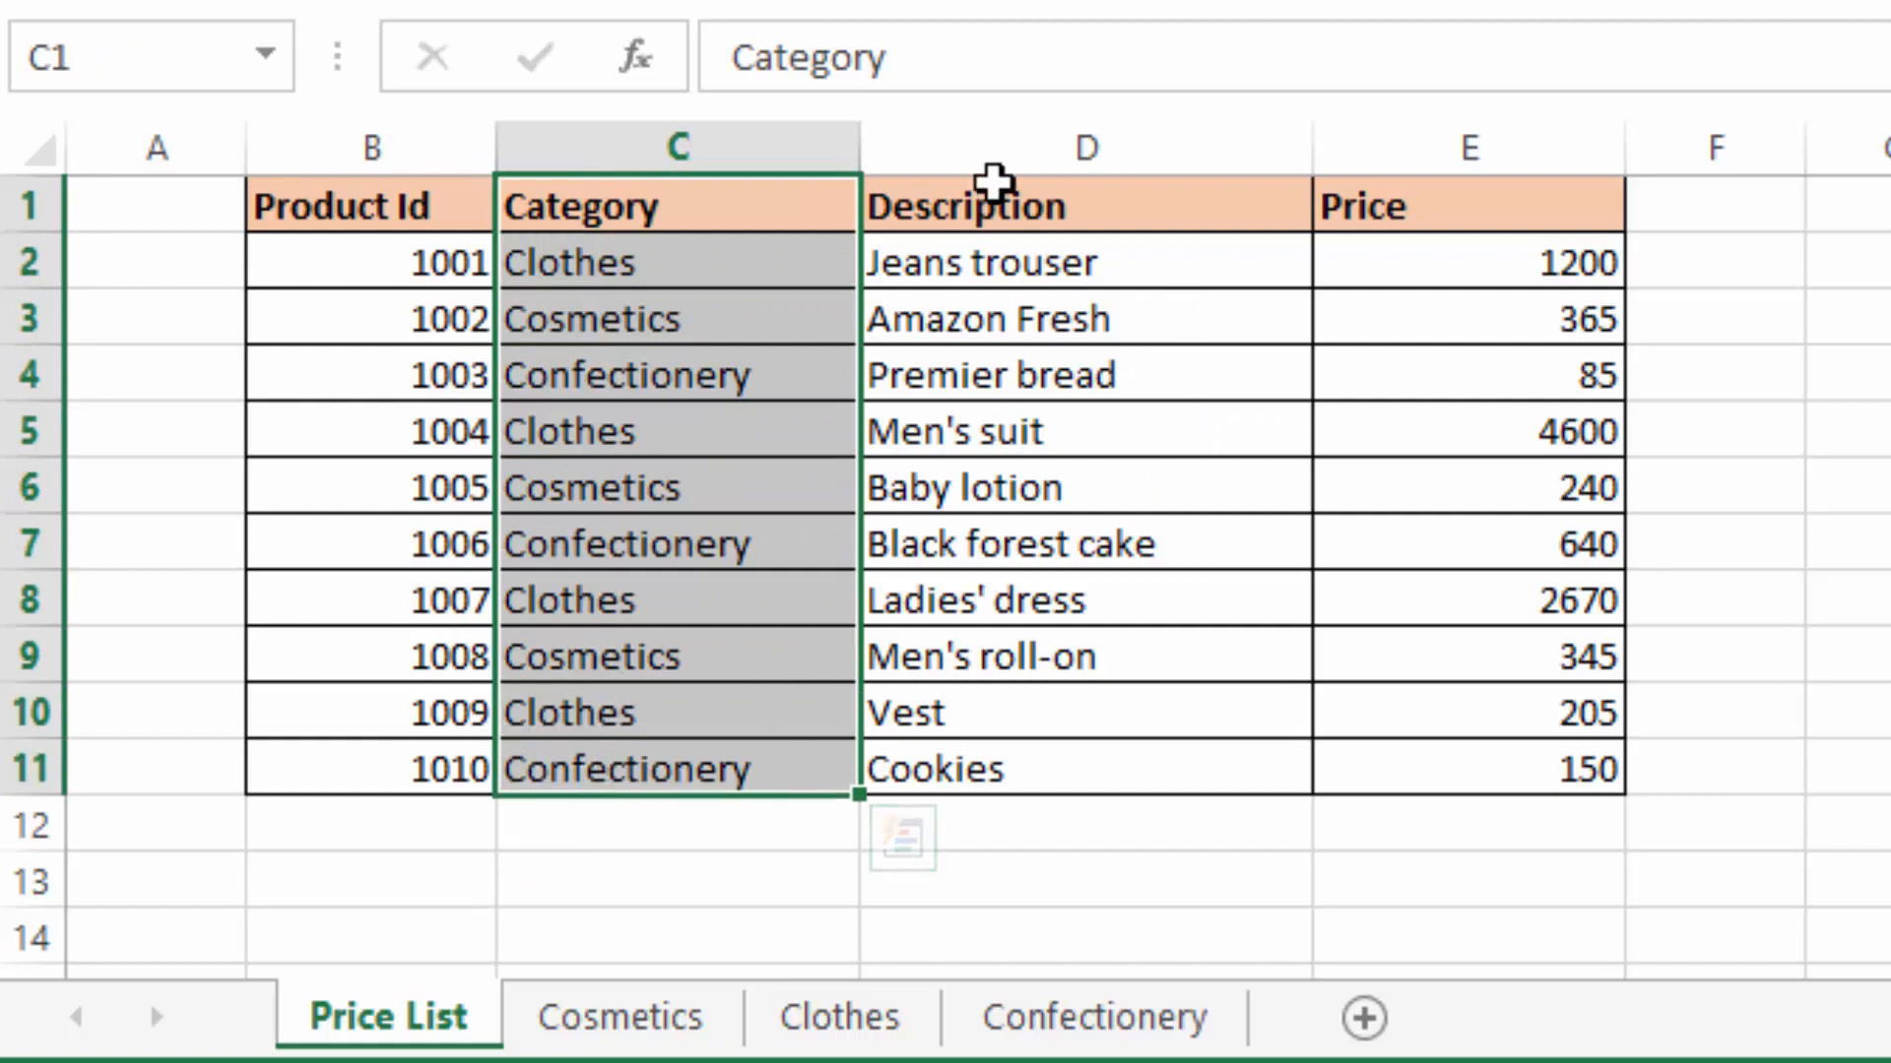
{"action": "left_click_drag", "start_coordinate": [1000, 207], "coordinate": [1043, 789]}
{"action": "left_click_drag", "start_coordinate": [1468, 203], "coordinate": [1490, 772]}
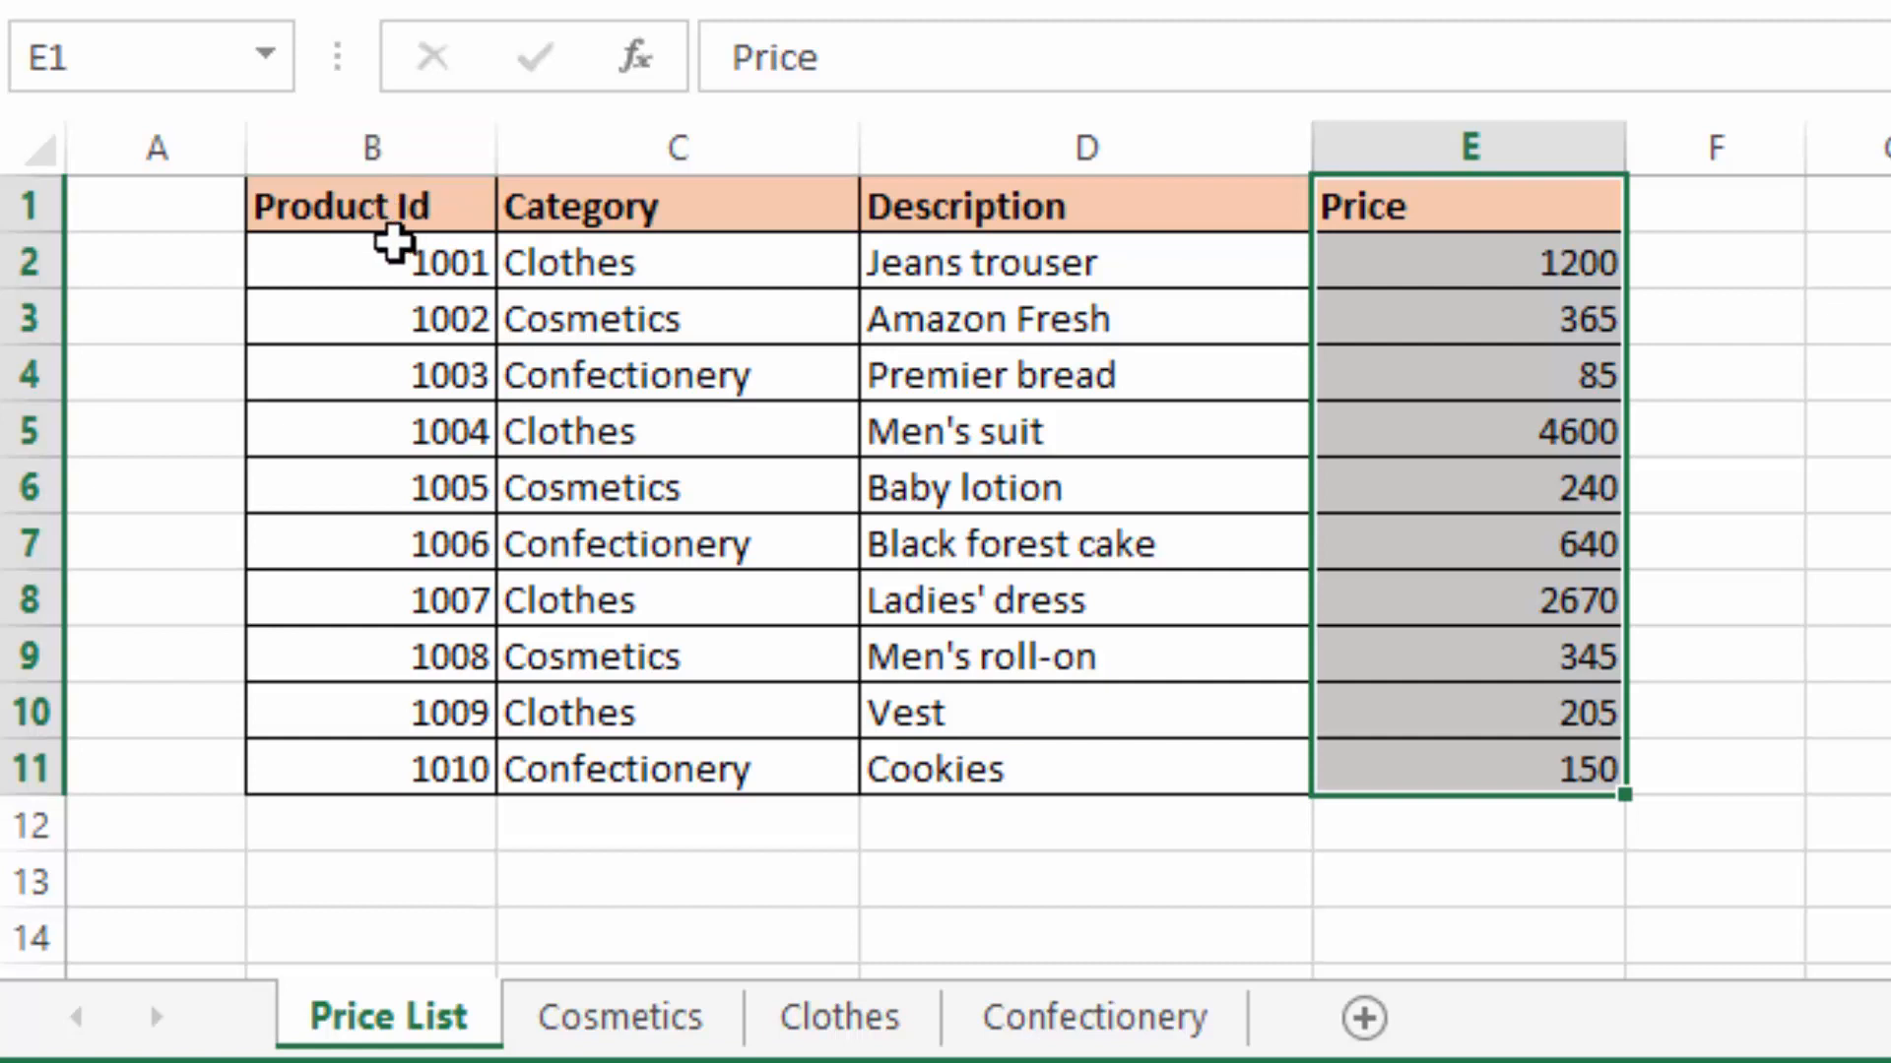
{"action": "left_click_drag", "start_coordinate": [391, 244], "coordinate": [402, 769]}
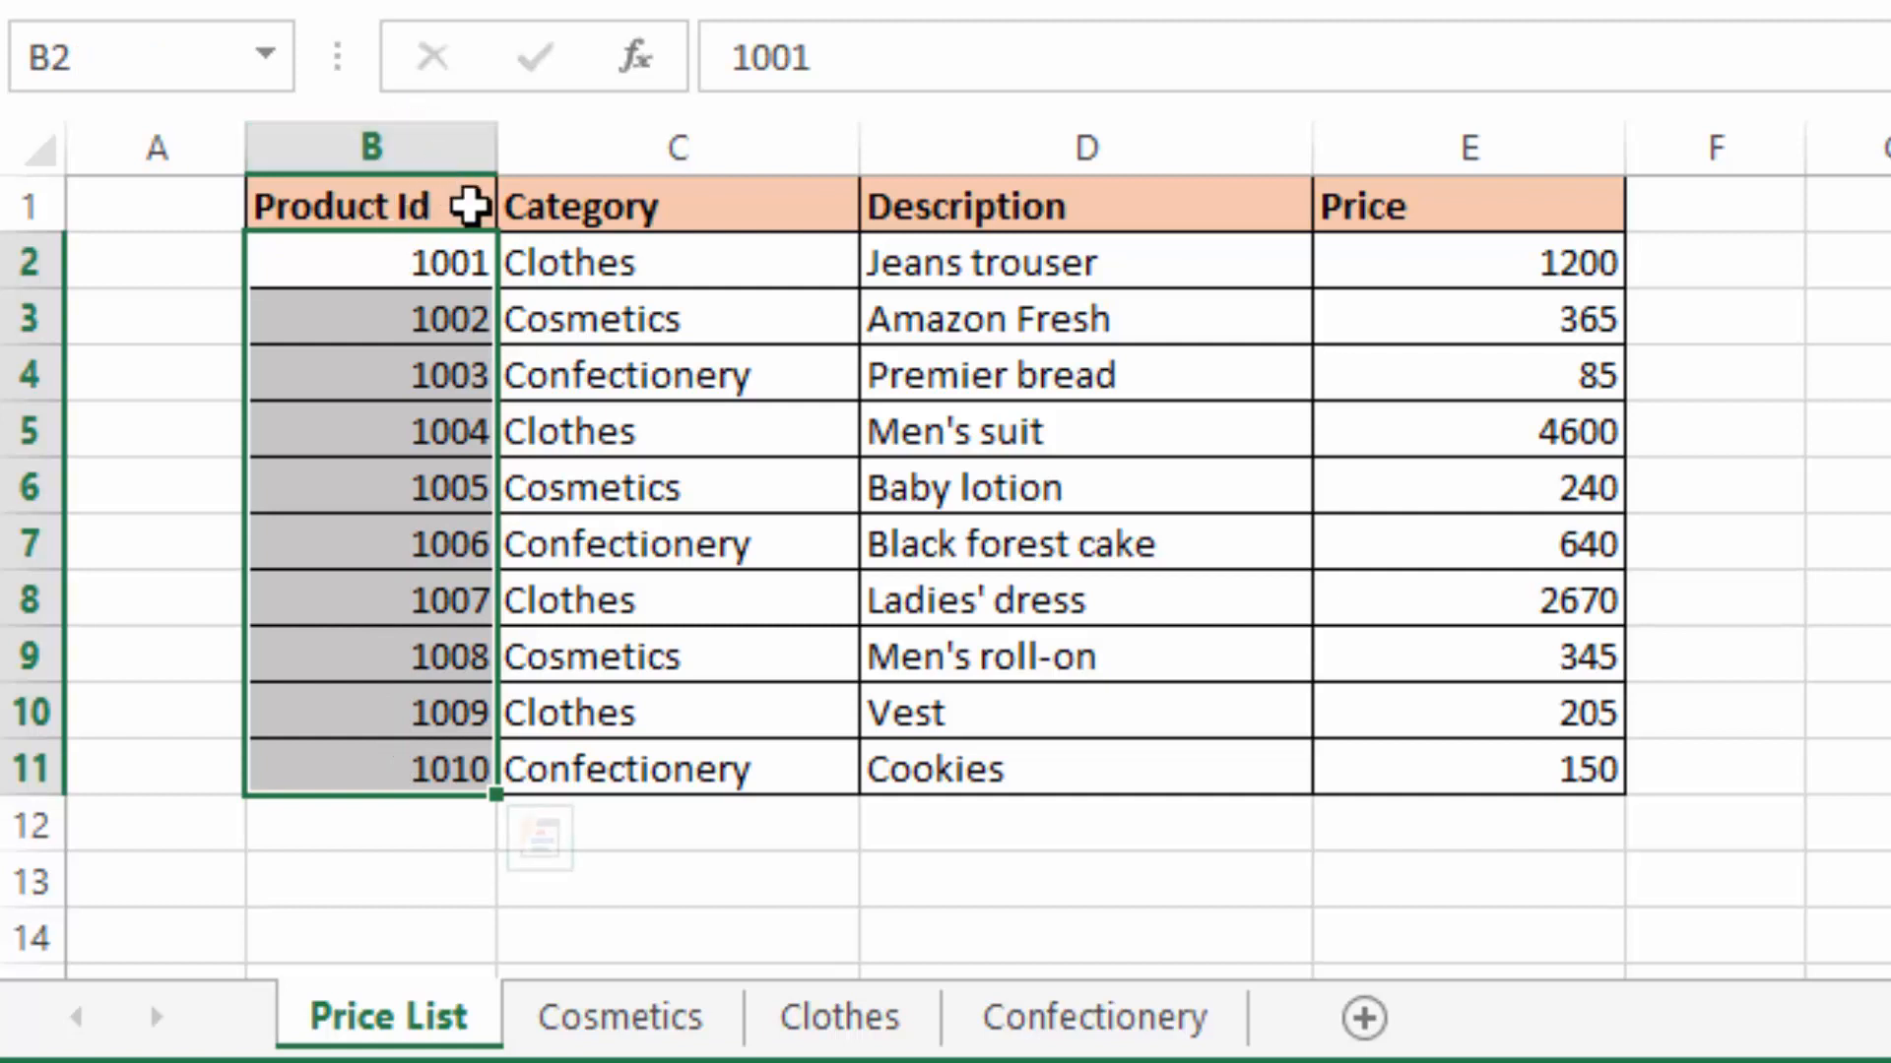
{"action": "left_click", "coordinate": [1033, 379]}
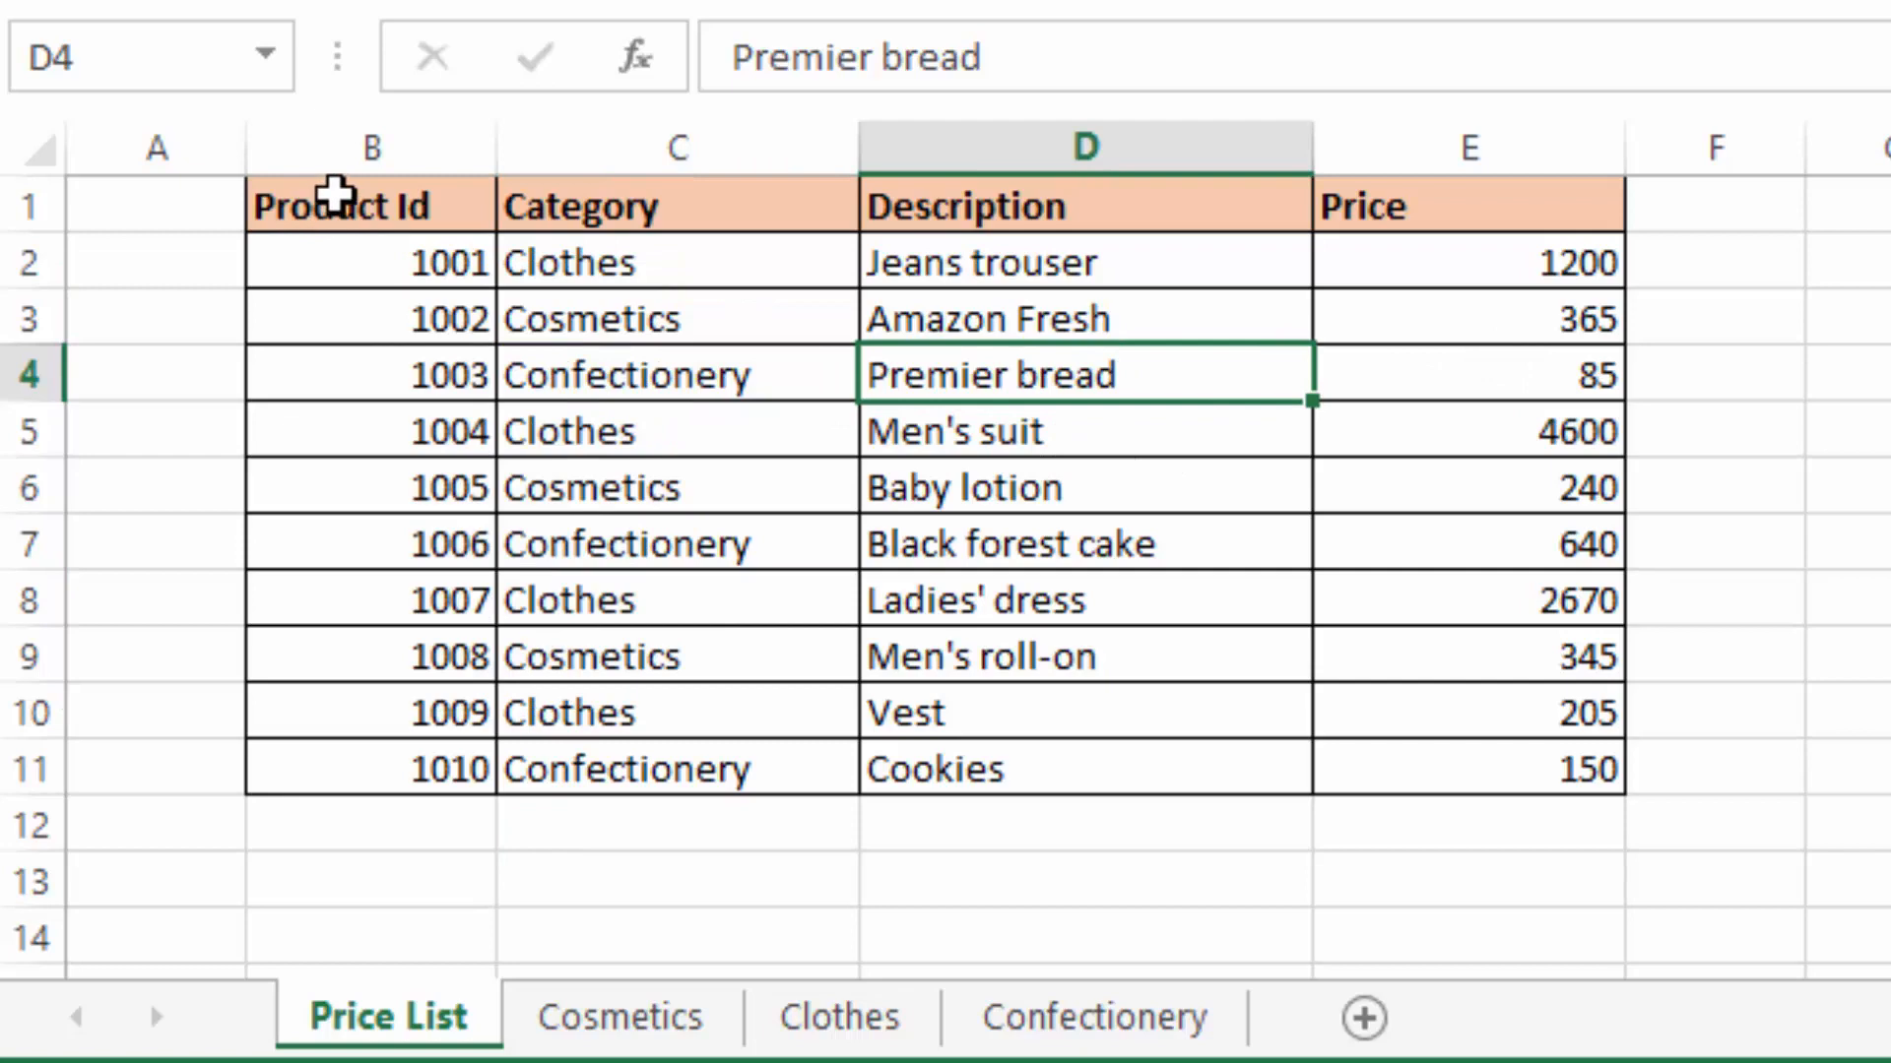
Step: Custom sort the price list table in B1:E11 by Product Id values from smallest to largest, keeping the header row
{"action": "left_click", "coordinate": [329, 193]}
{"action": "left_click_drag", "start_coordinate": [391, 247], "coordinate": [1465, 778]}
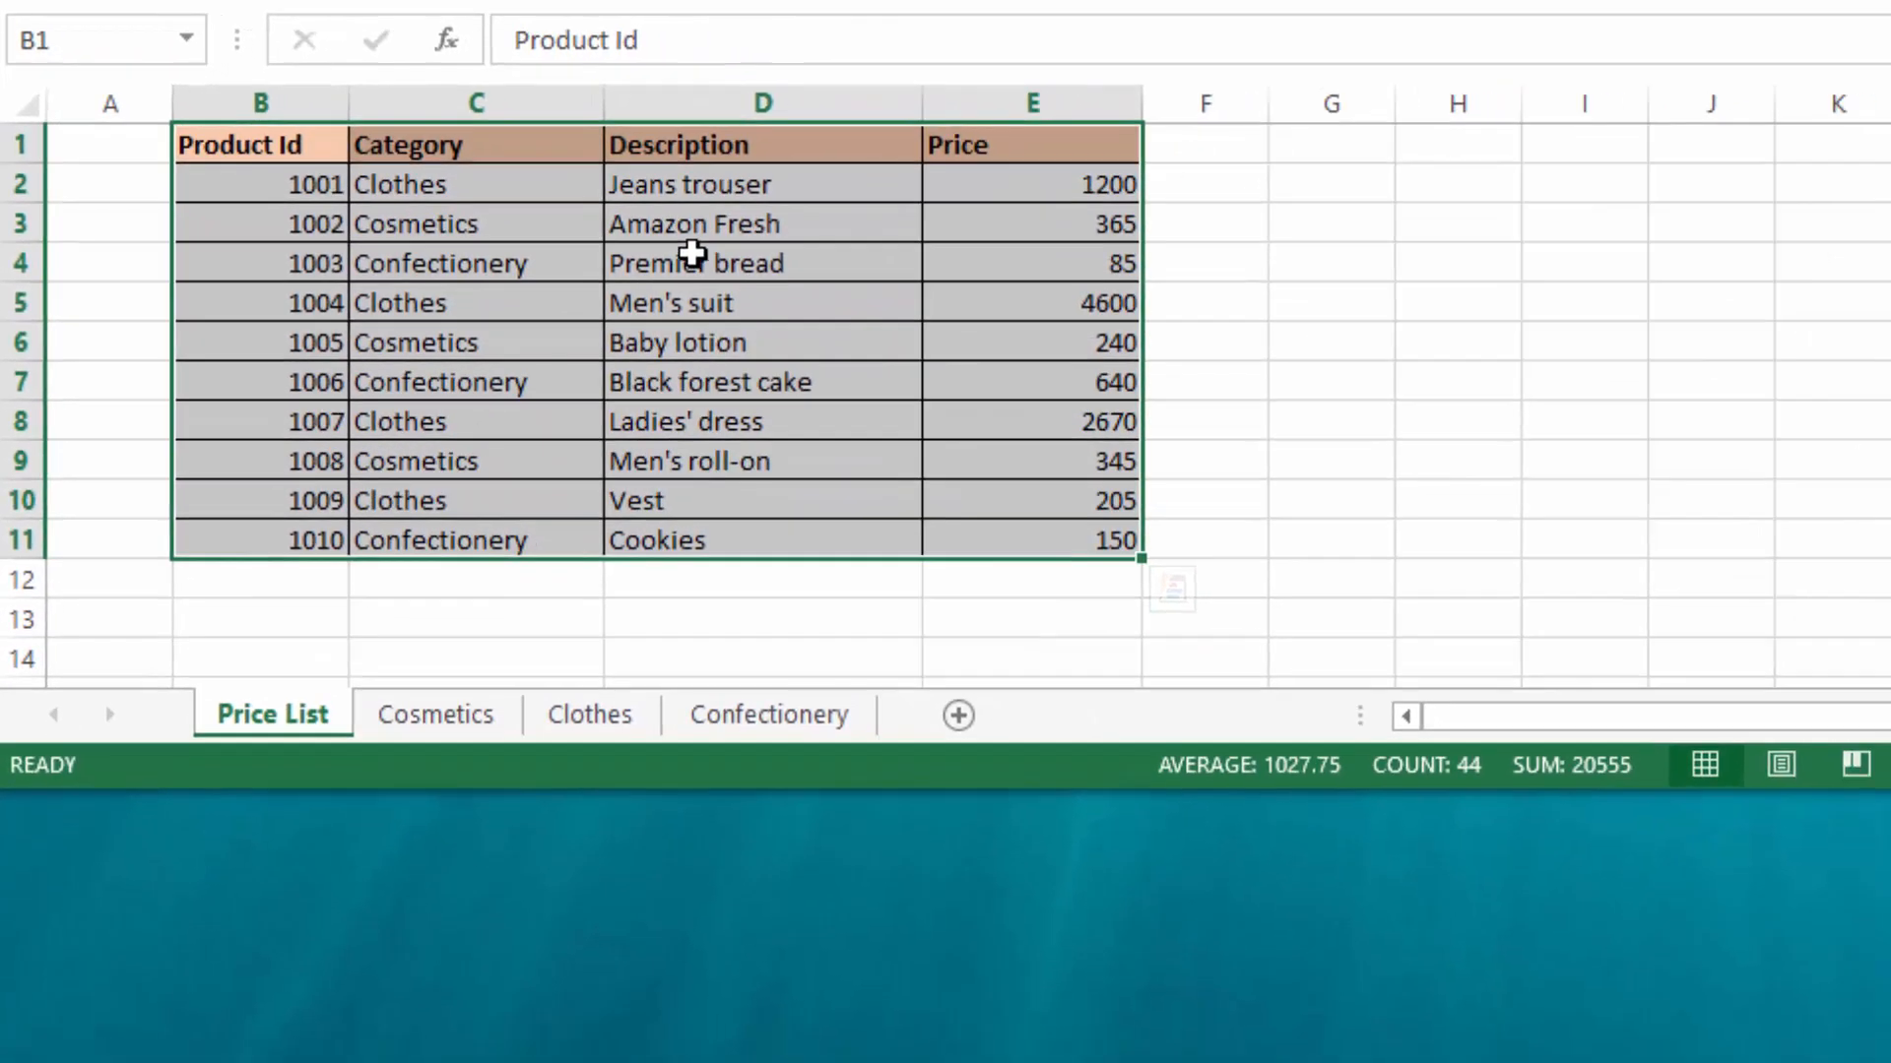
{"action": "right_click", "coordinate": [602, 259]}
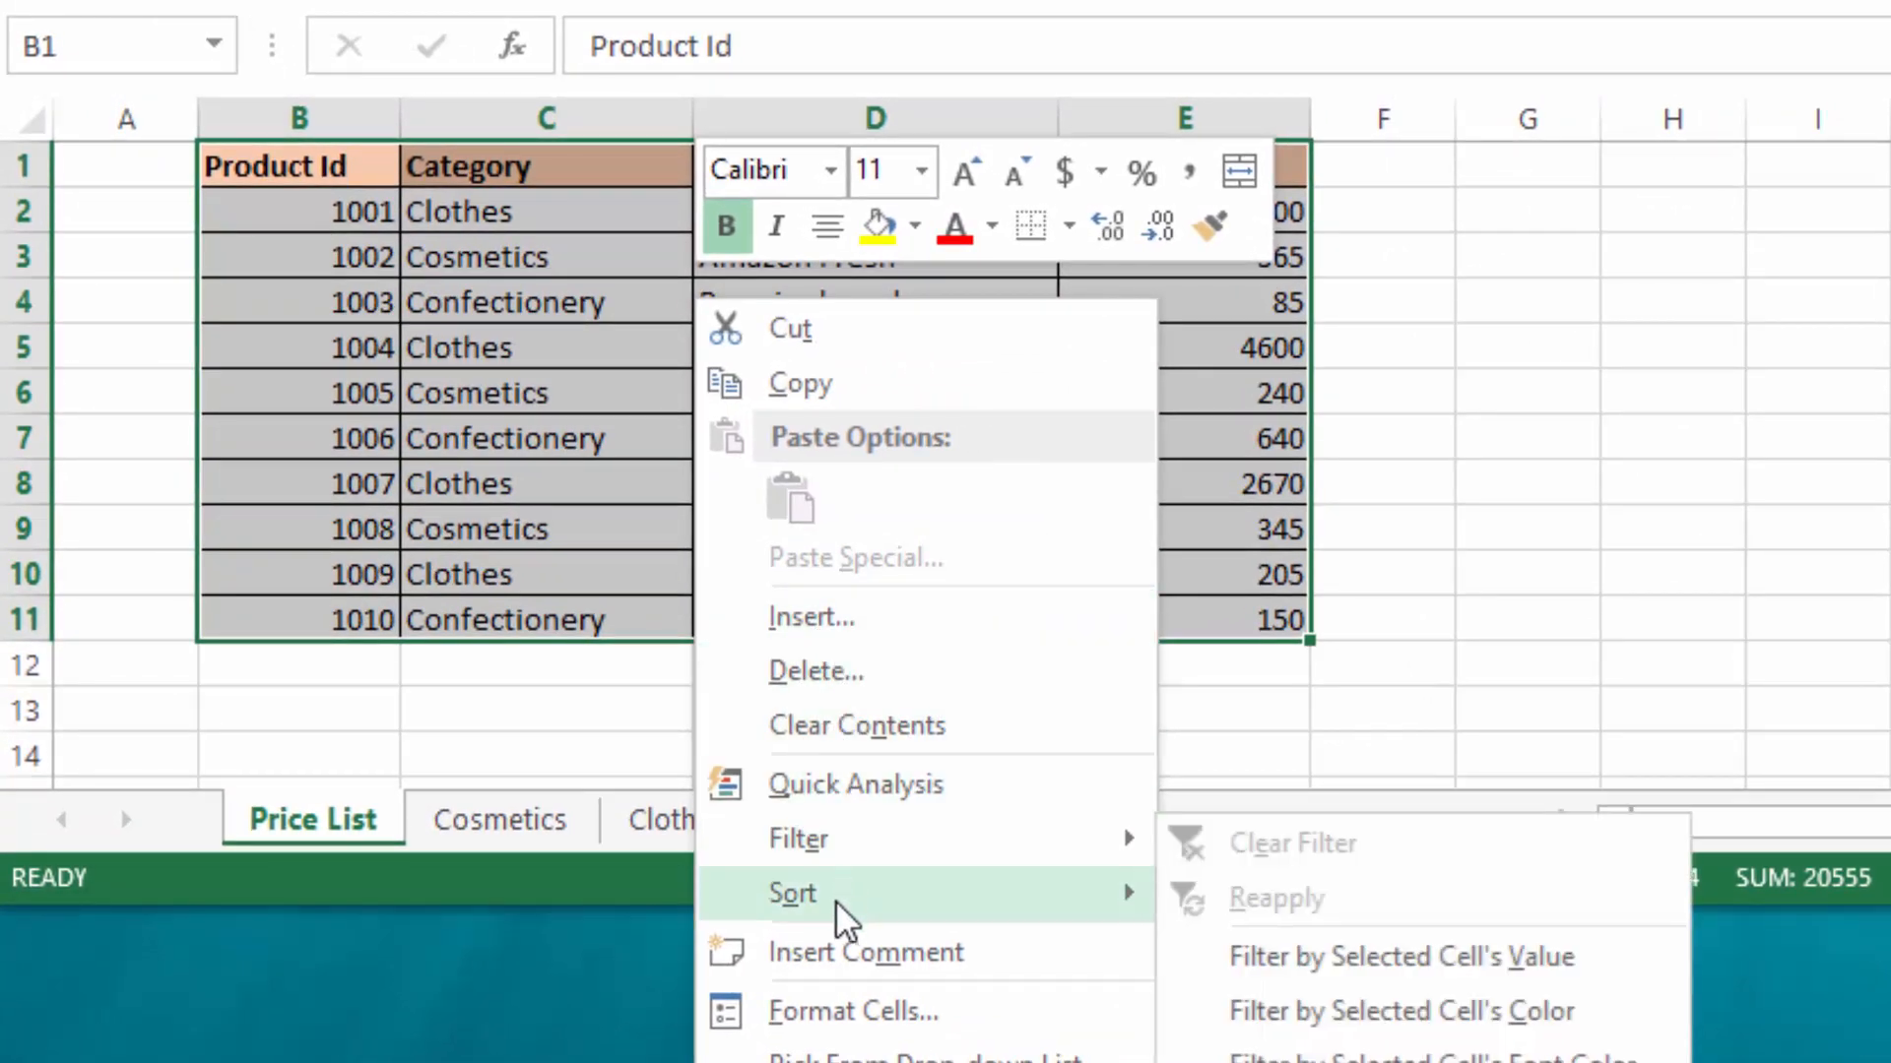
{"action": "mouse_move", "coordinate": [835, 898]}
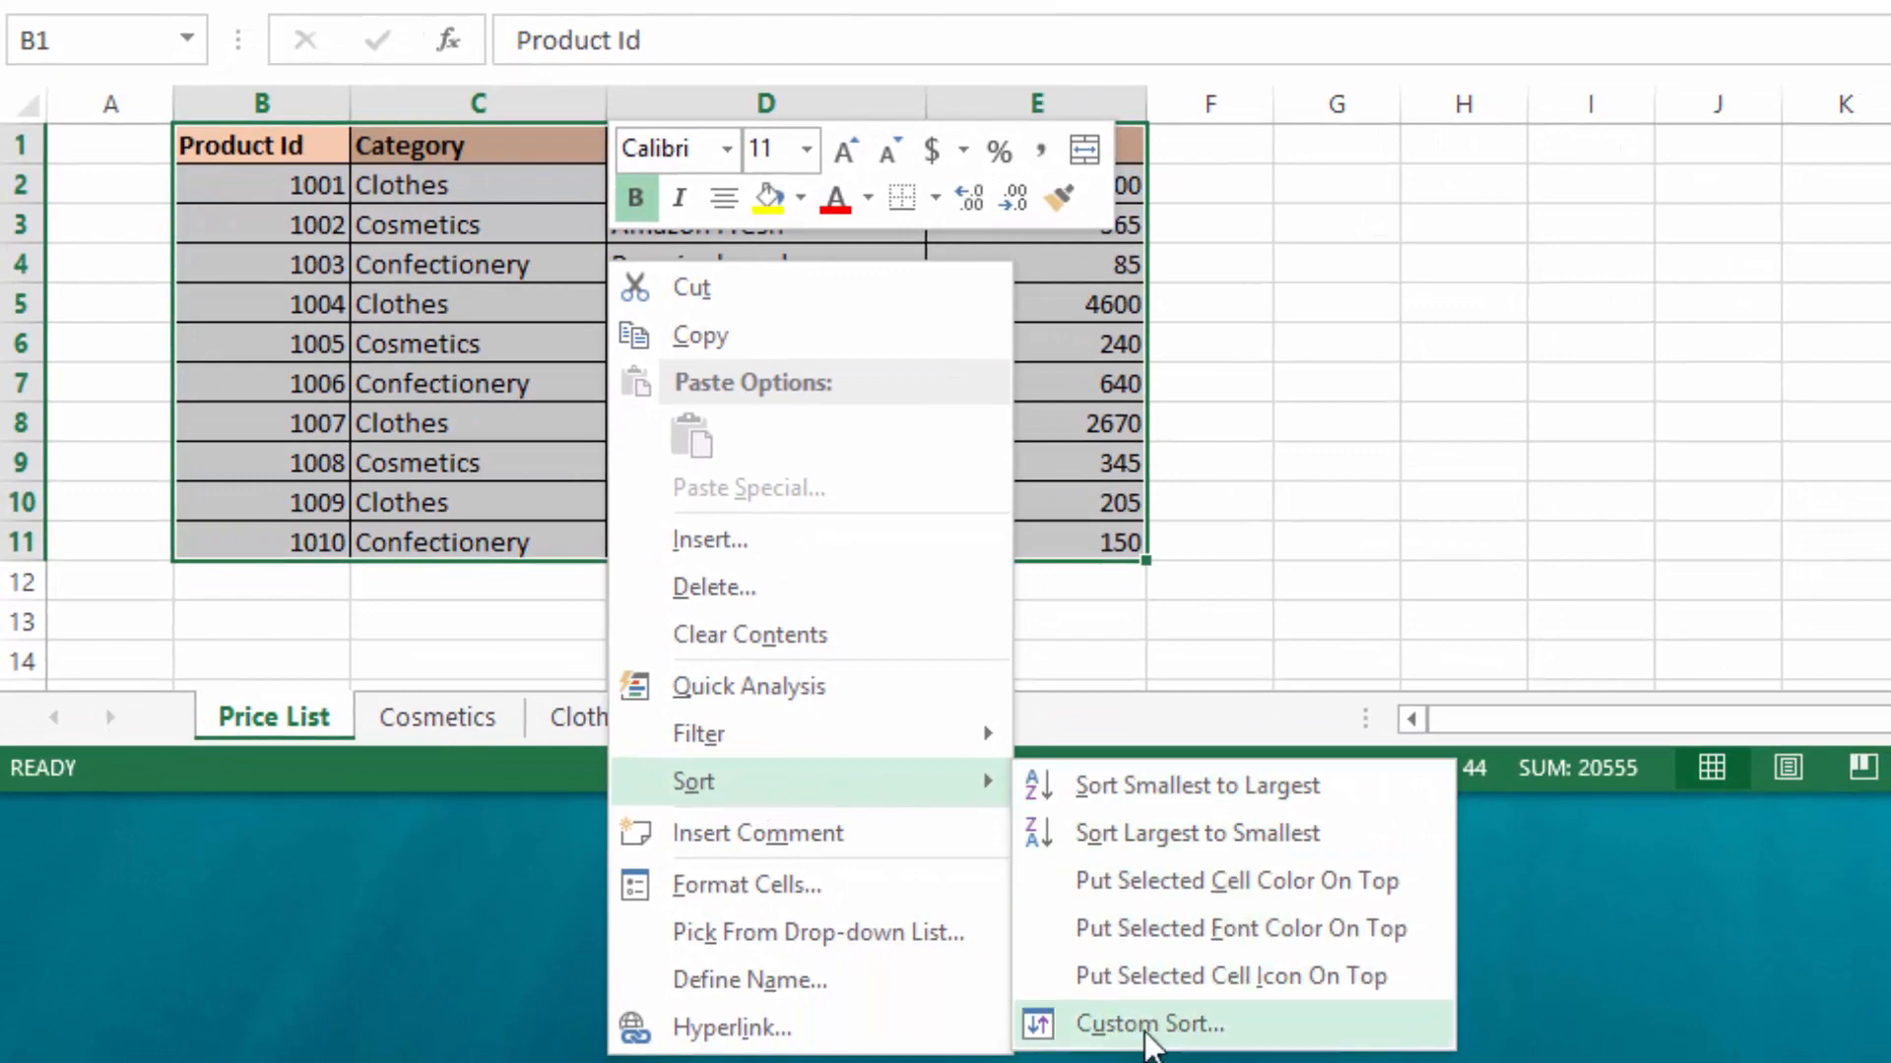
{"action": "left_click", "coordinate": [1142, 1029]}
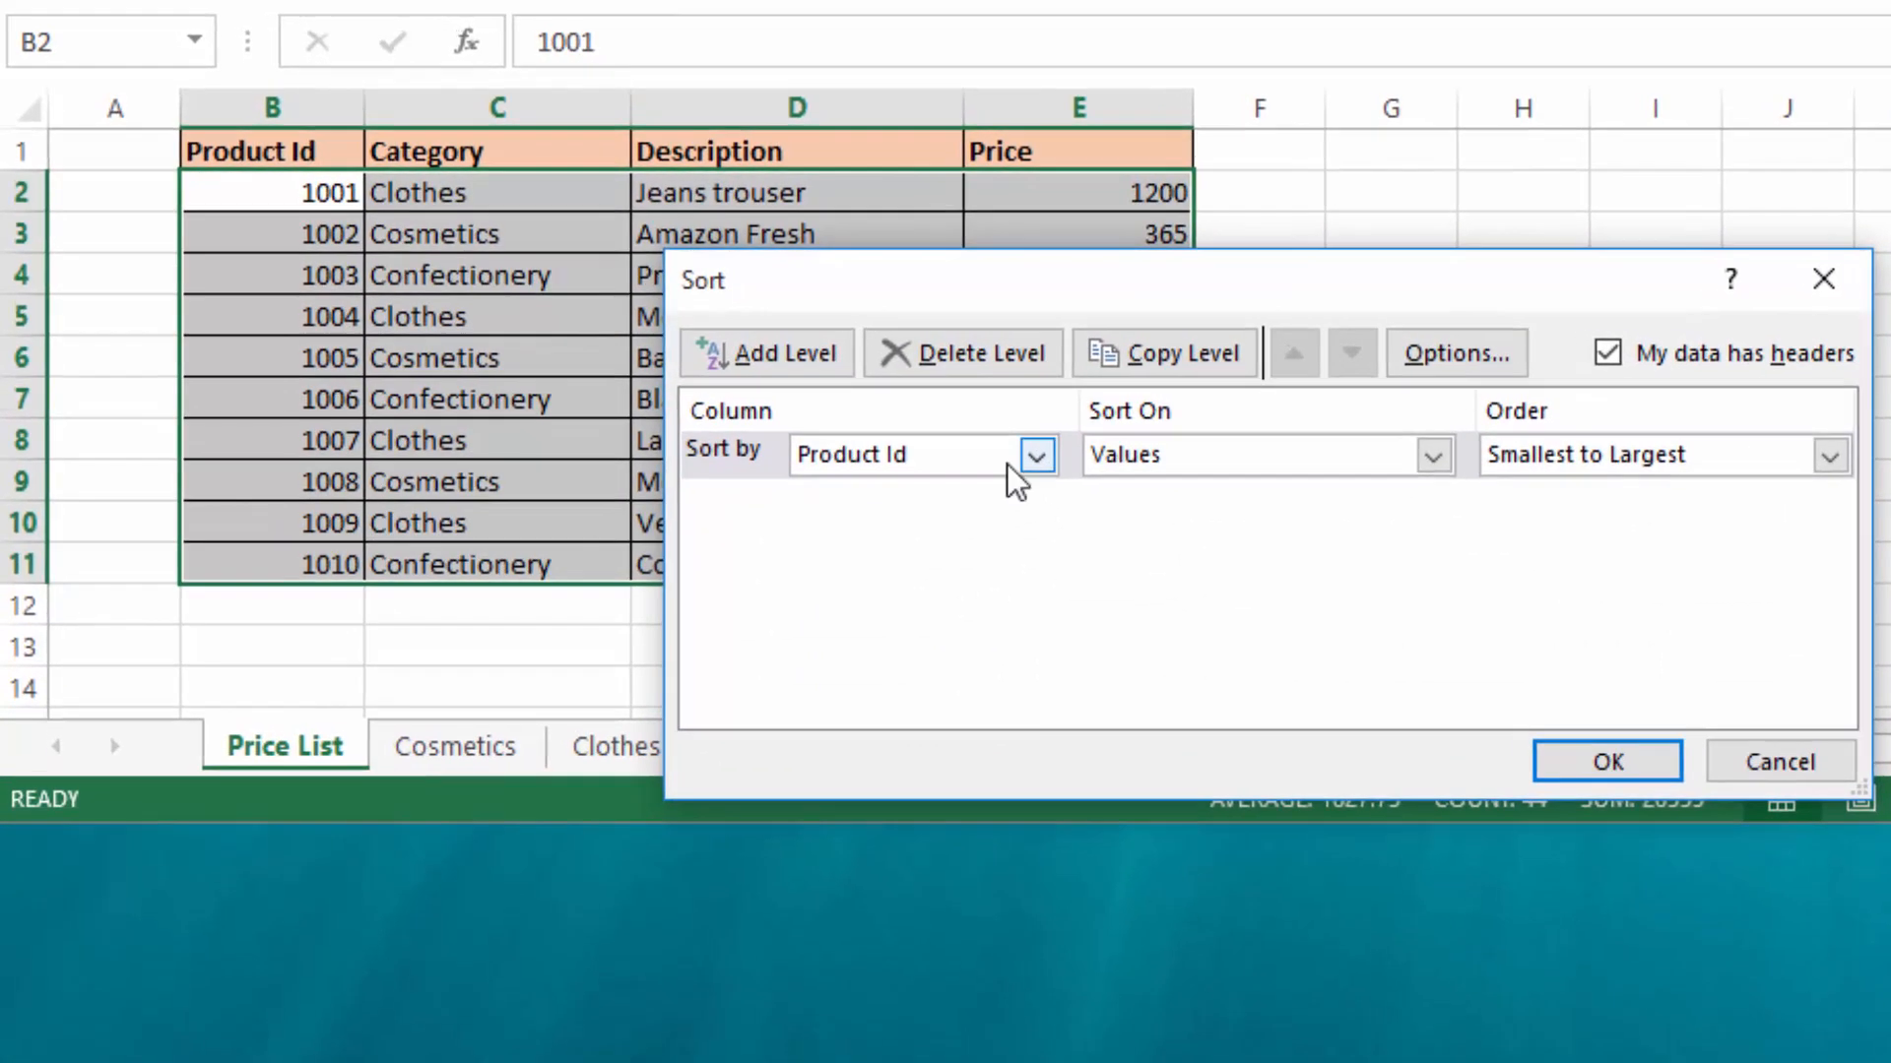
{"action": "left_click", "coordinate": [1036, 456]}
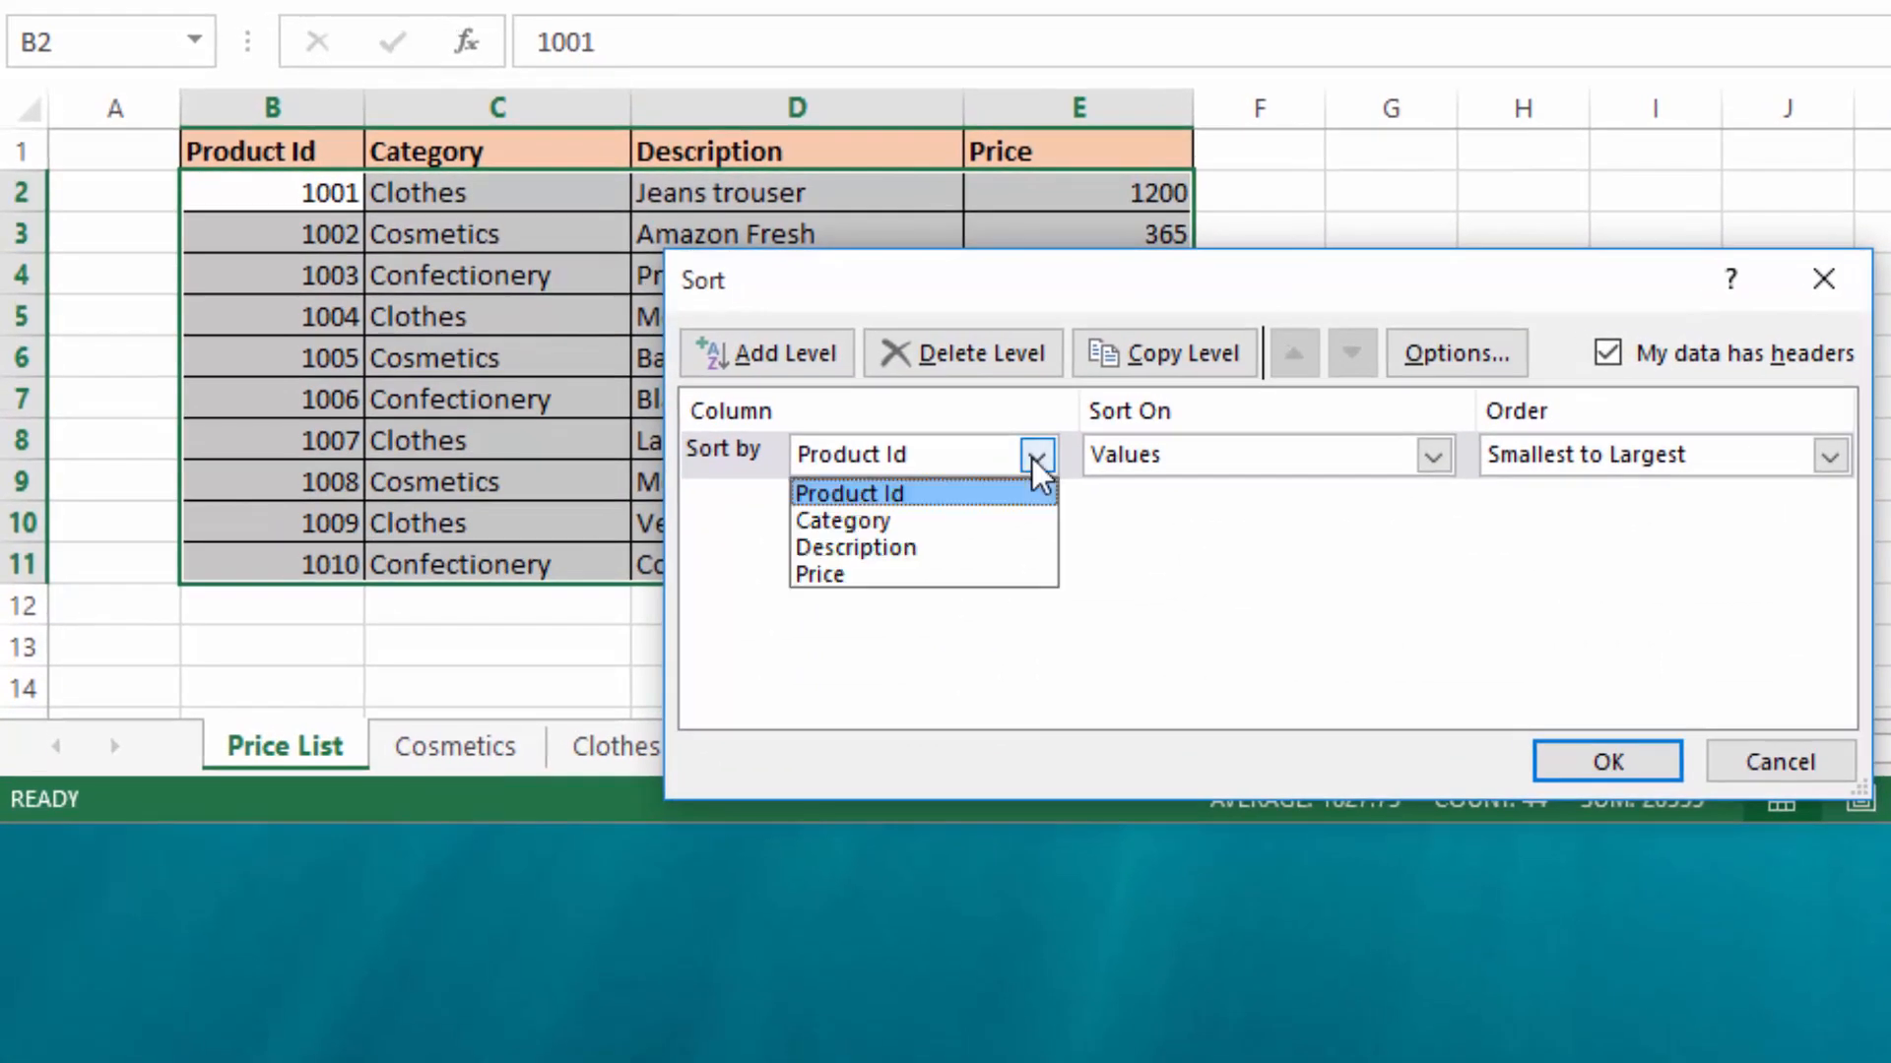
{"action": "left_click", "coordinate": [1038, 453]}
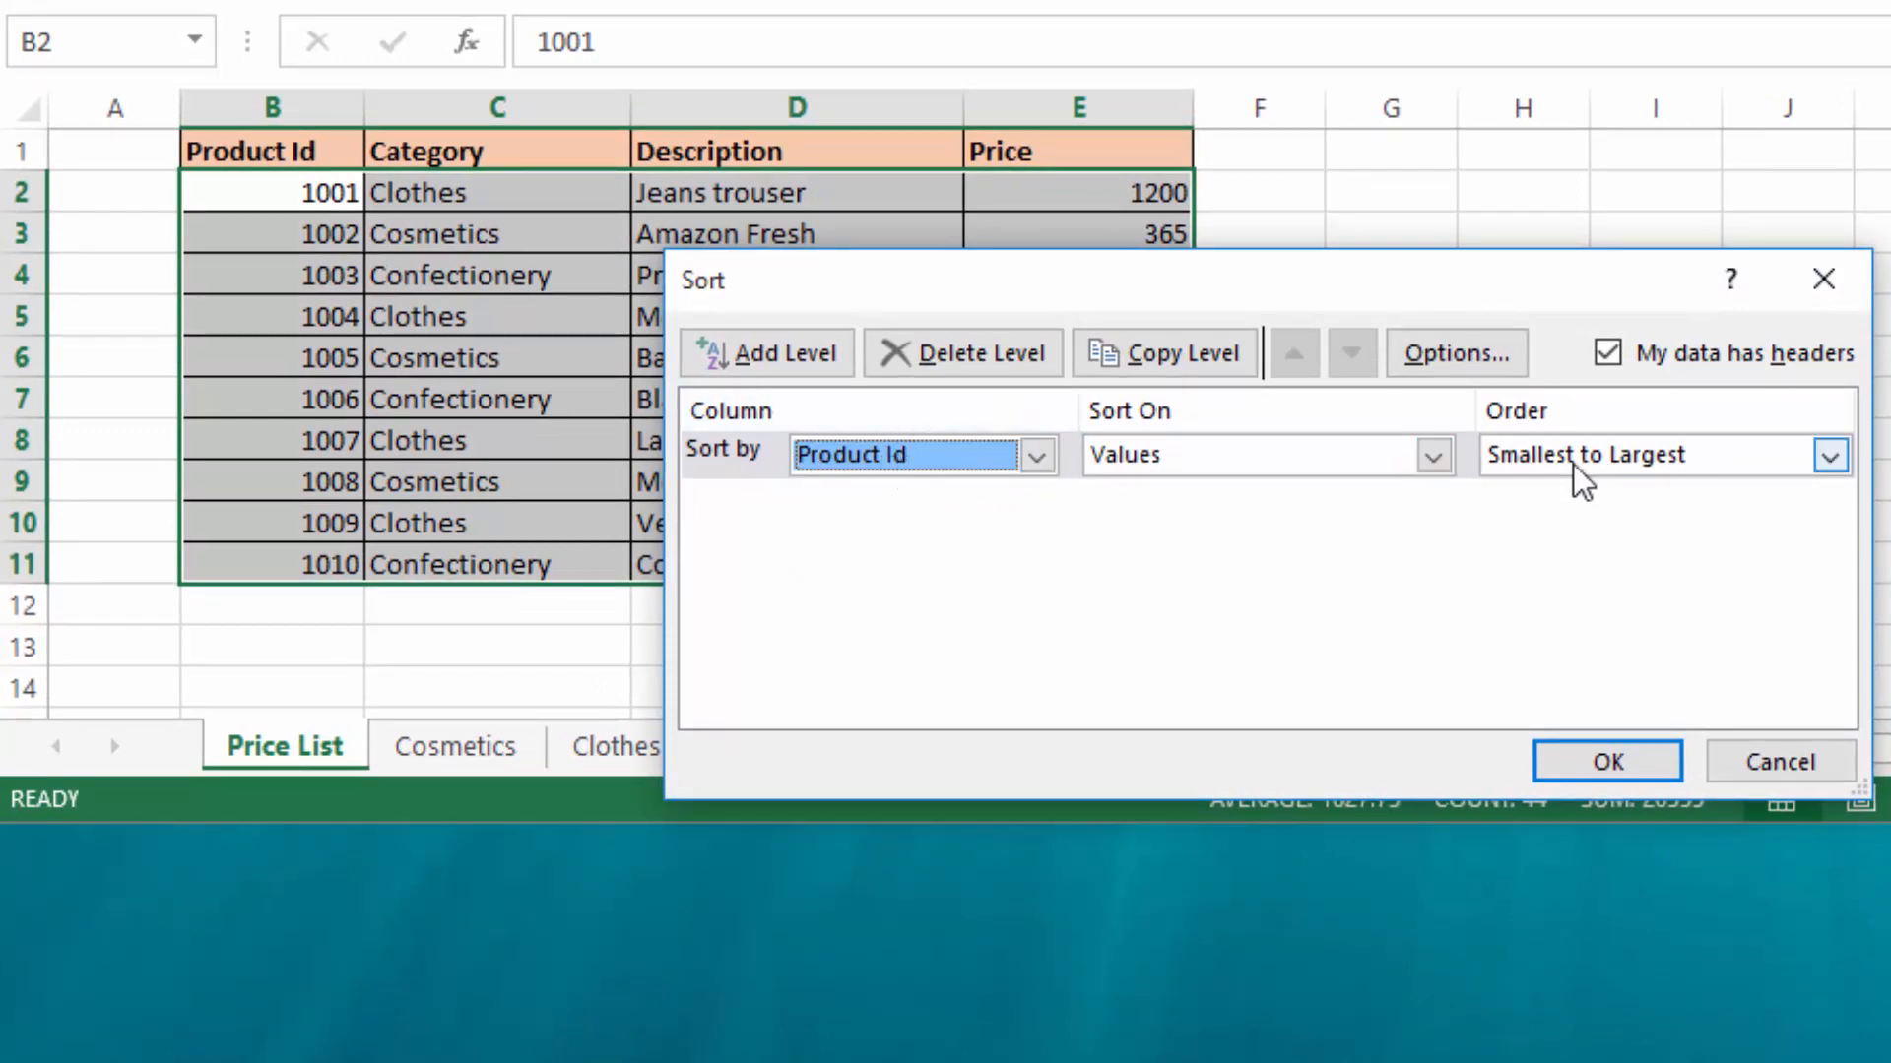
{"action": "left_click", "coordinate": [1608, 761]}
{"action": "left_click", "coordinate": [1333, 198]}
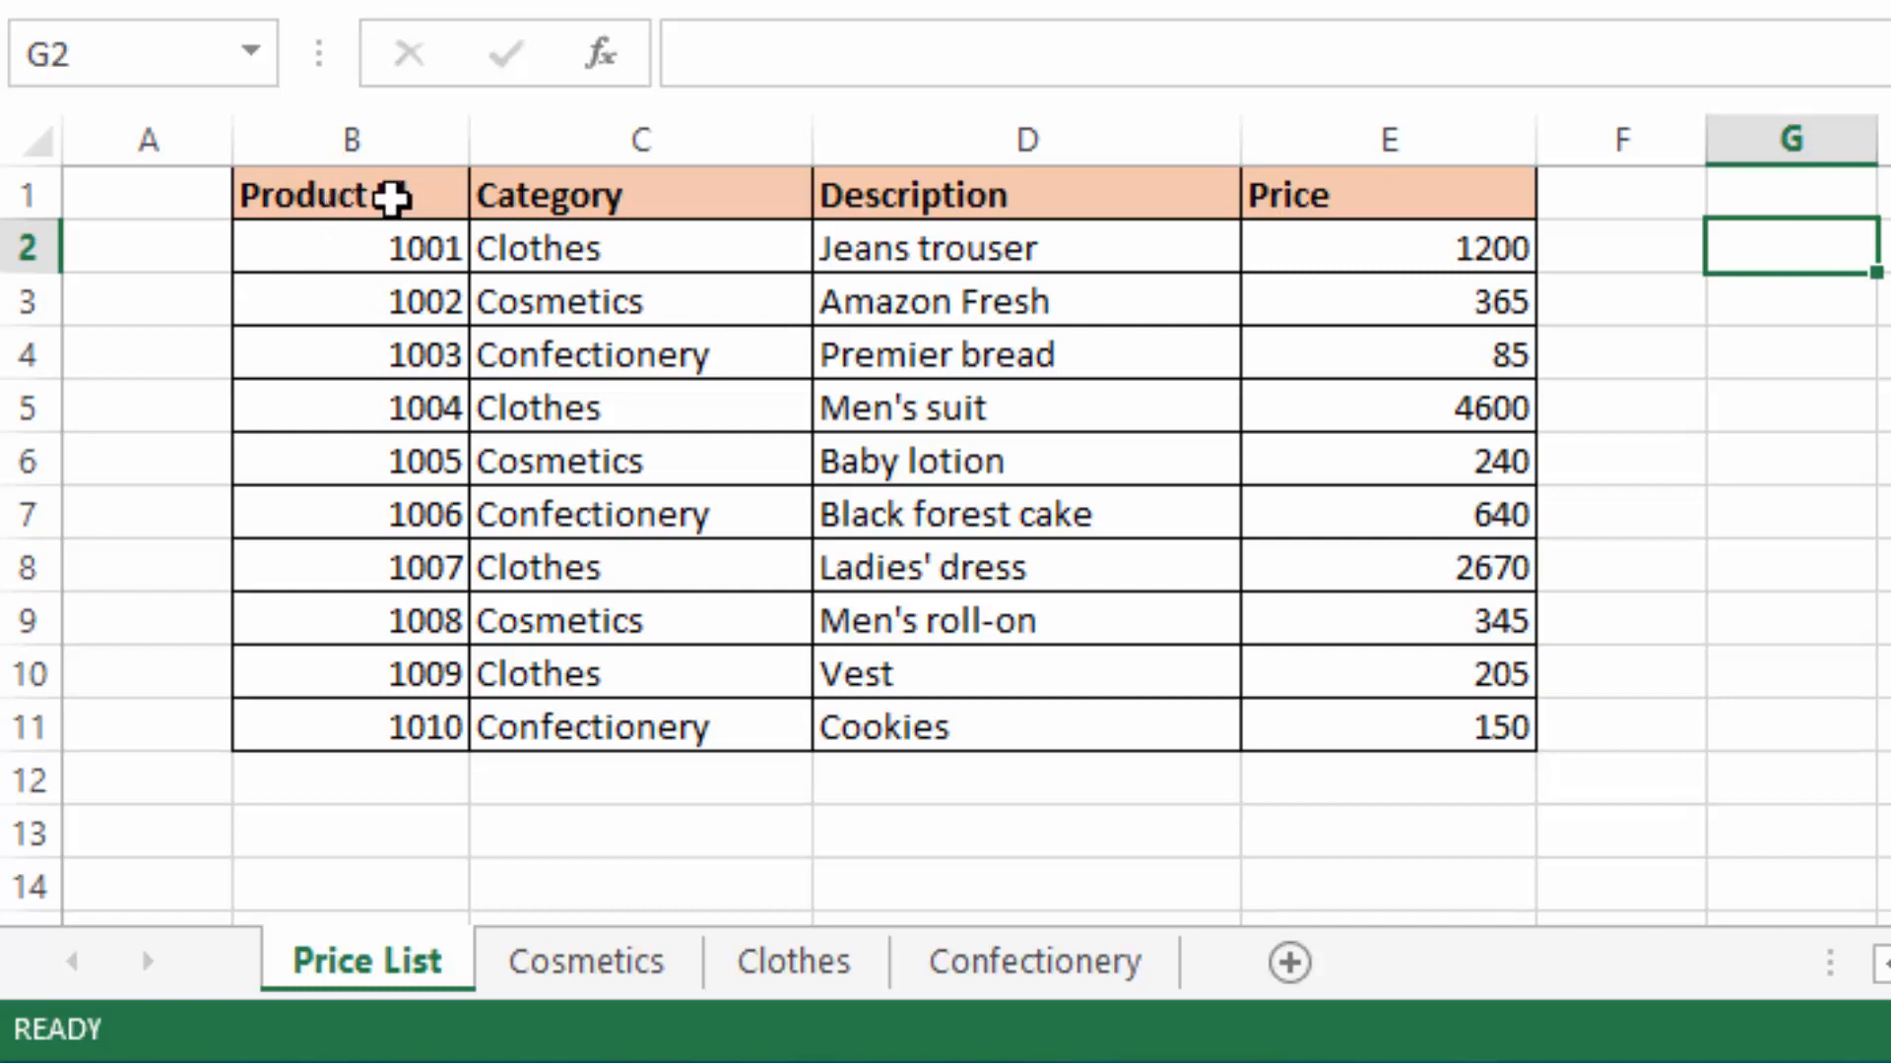
Step: Check the order of the Product Ids on Price List and look through the Cosmetics, Clothes and Confectionery sheets
{"action": "left_click", "coordinate": [375, 241]}
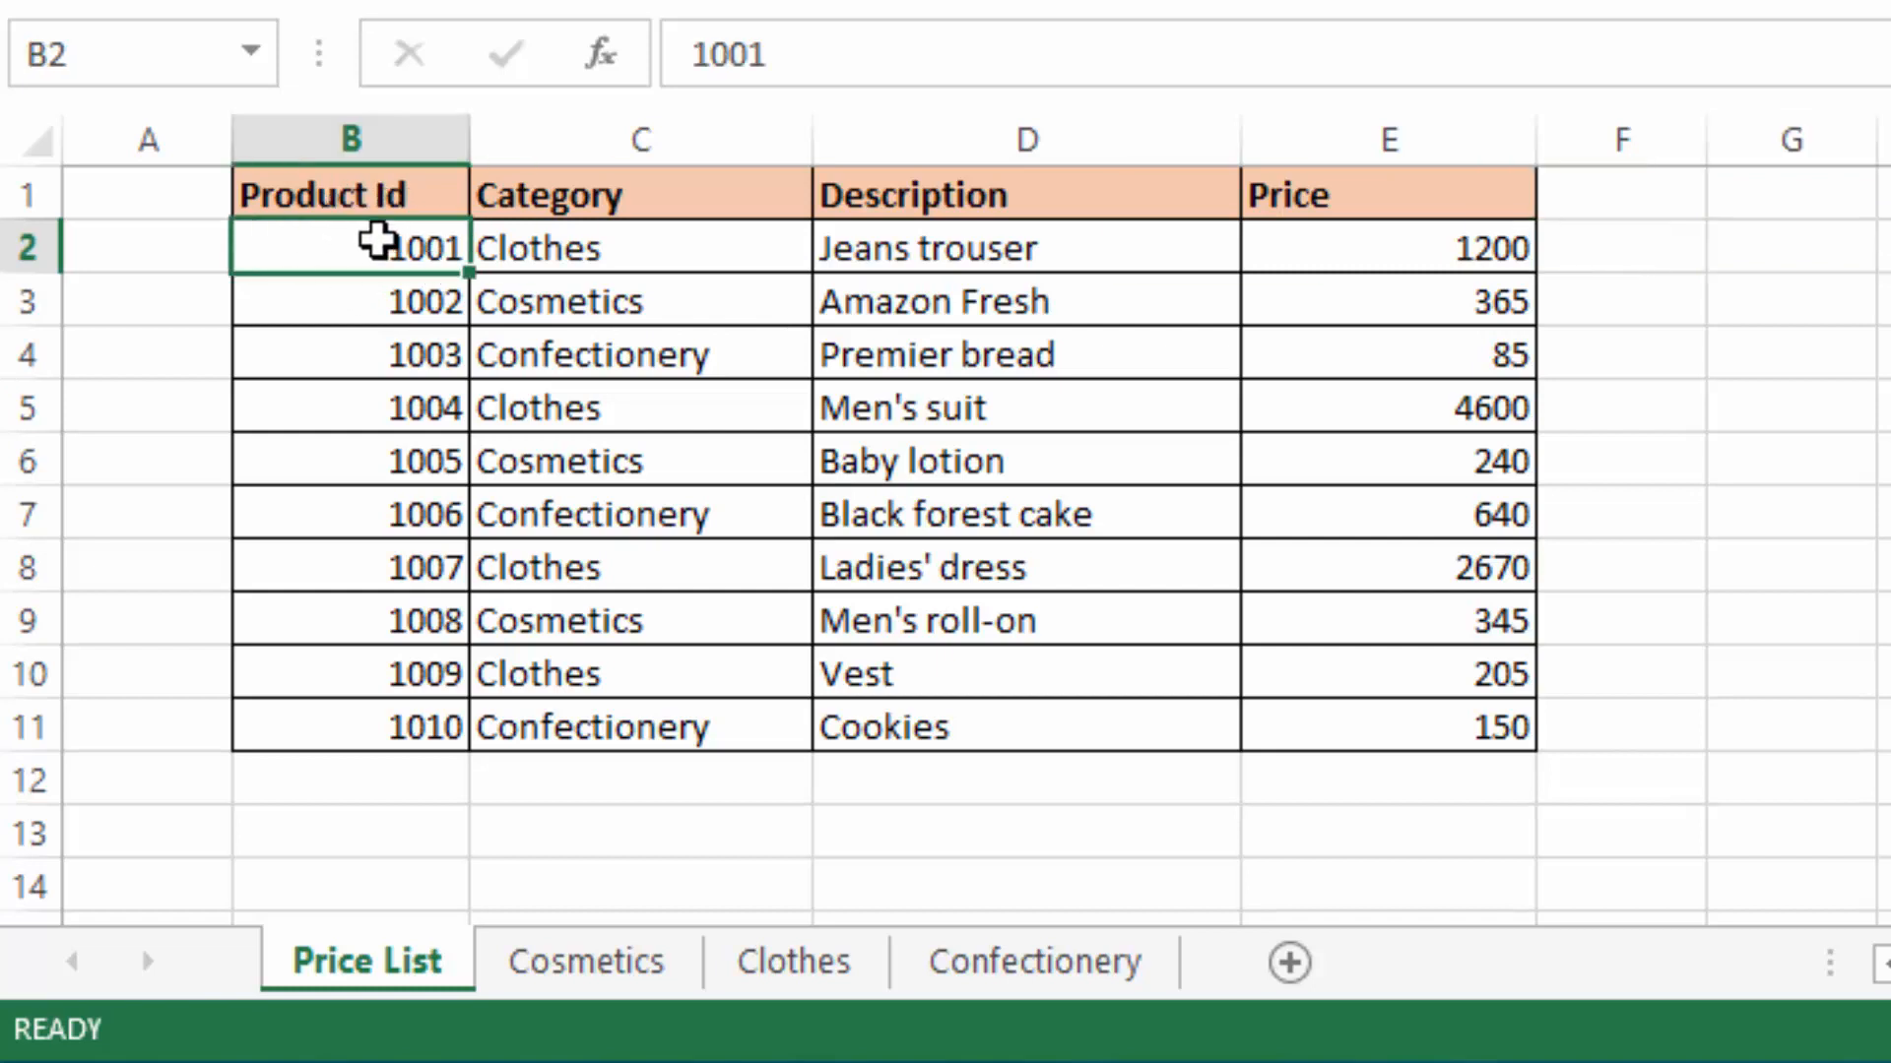
{"action": "left_click_drag", "start_coordinate": [377, 262], "coordinate": [370, 705]}
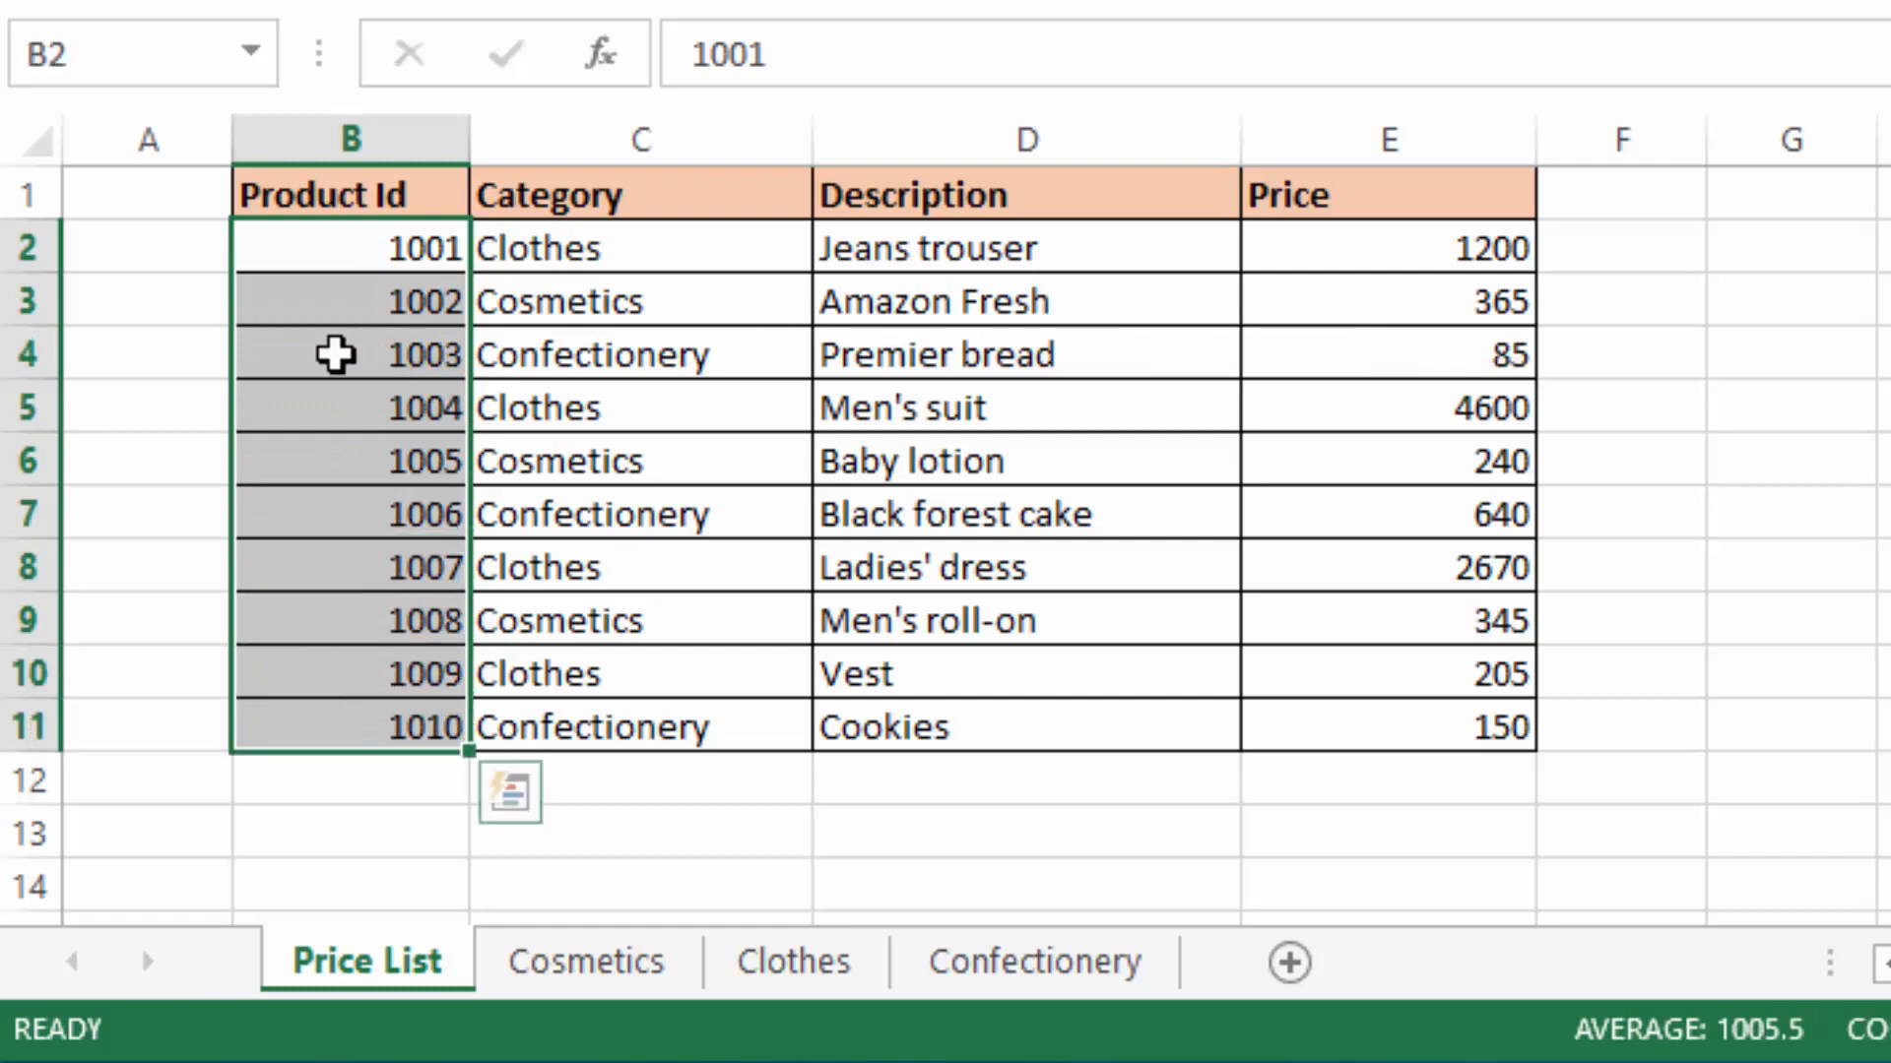
{"action": "left_click", "coordinate": [551, 288]}
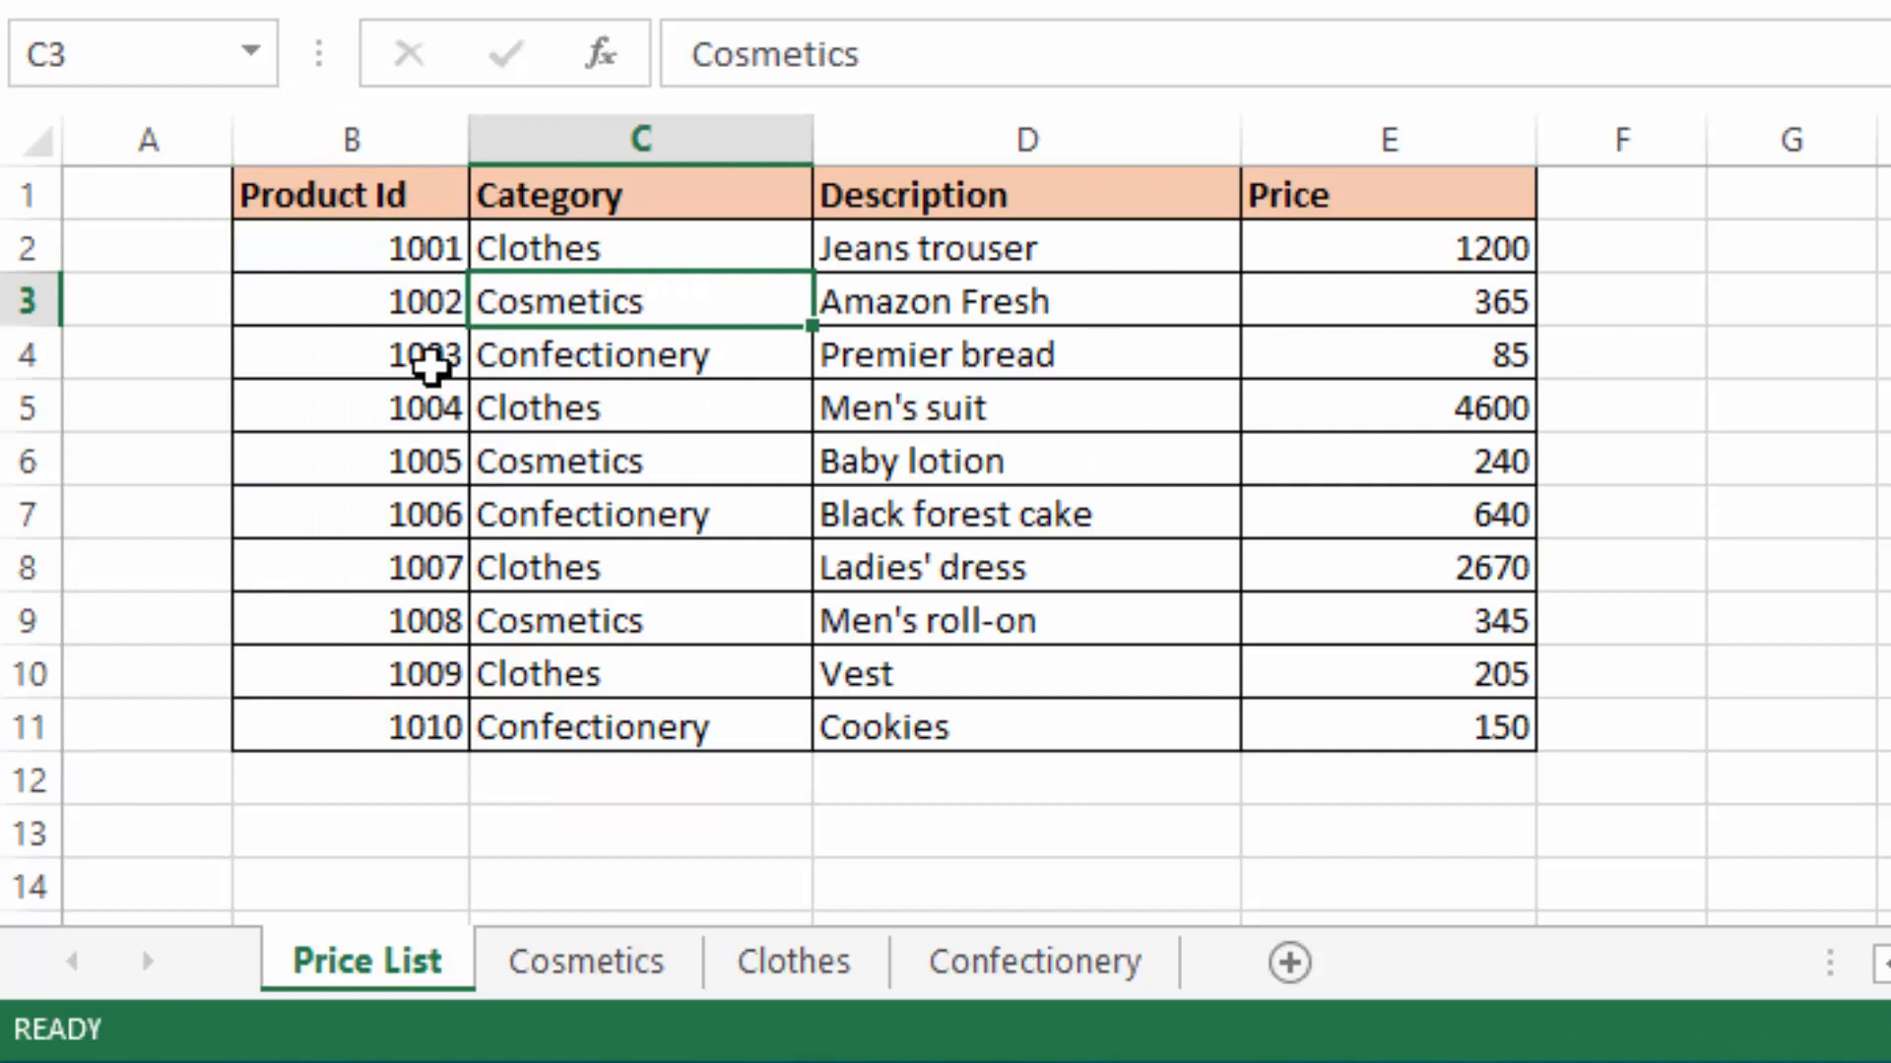
{"action": "left_click", "coordinate": [588, 962]}
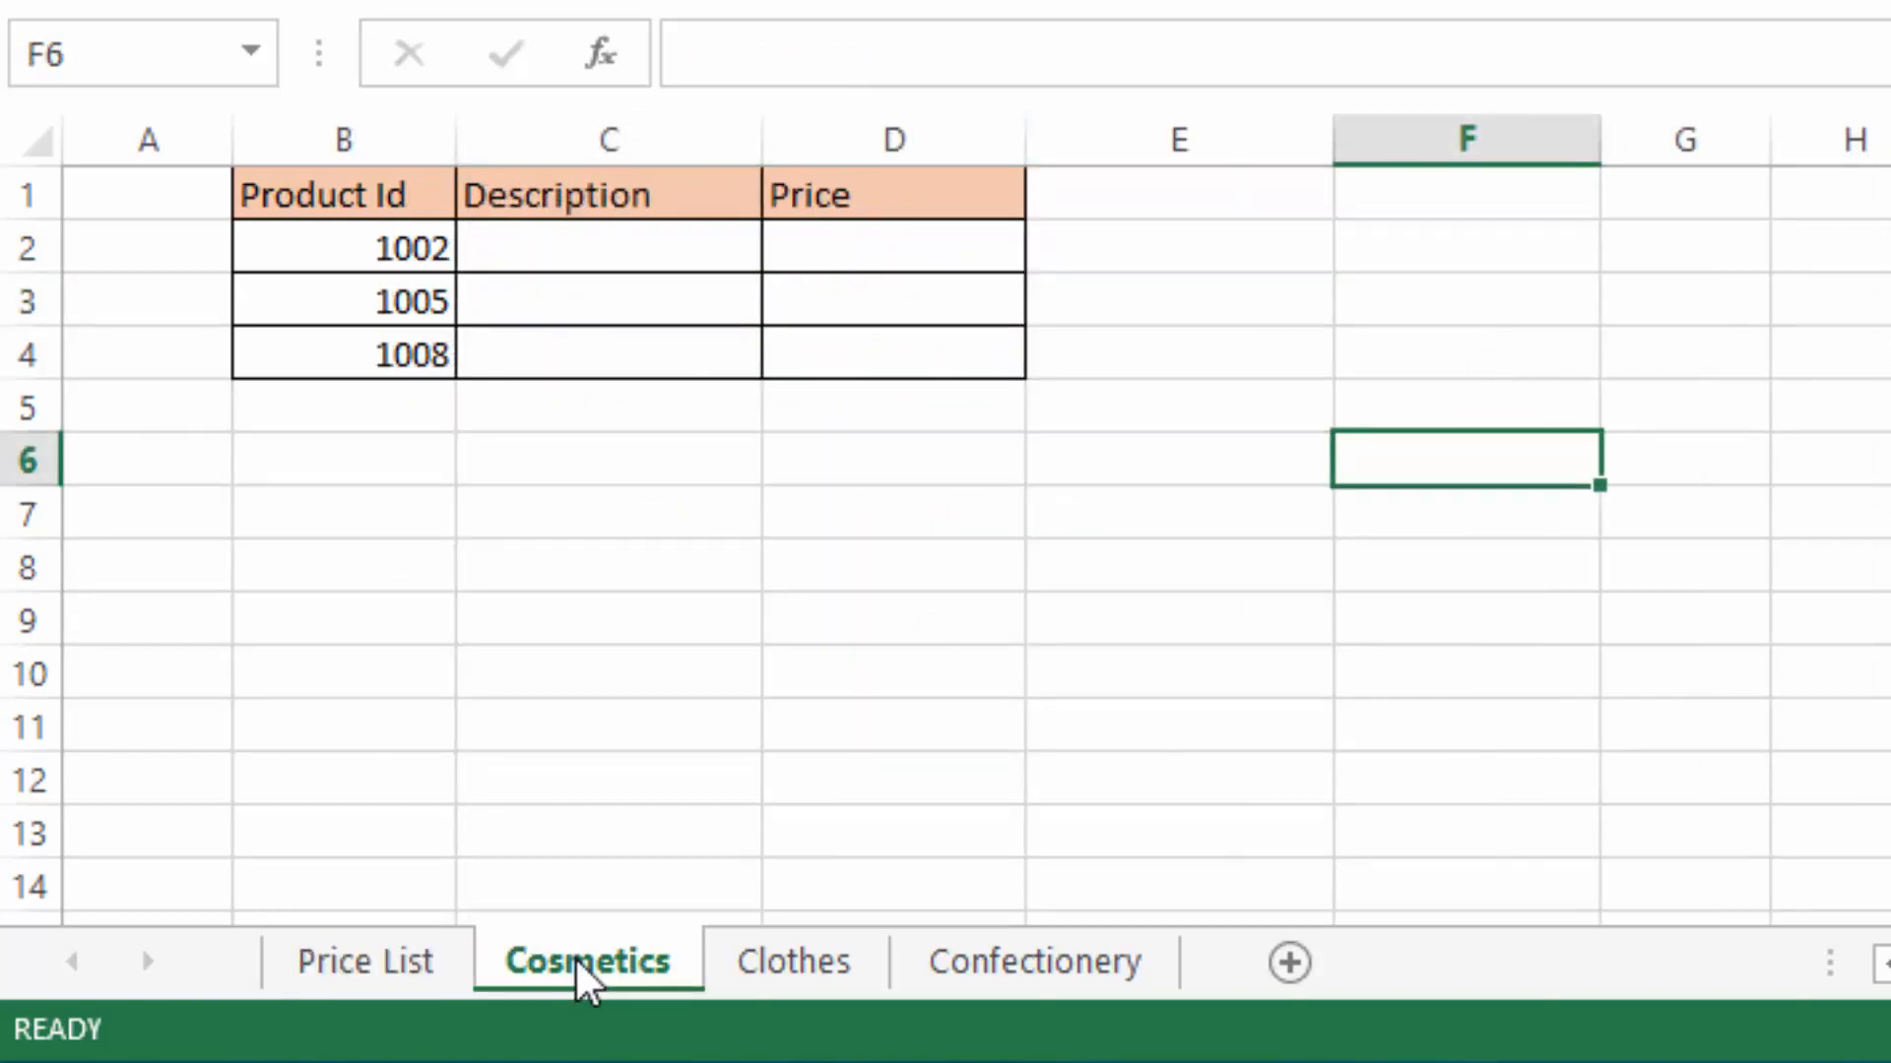
{"action": "left_click", "coordinate": [822, 970]}
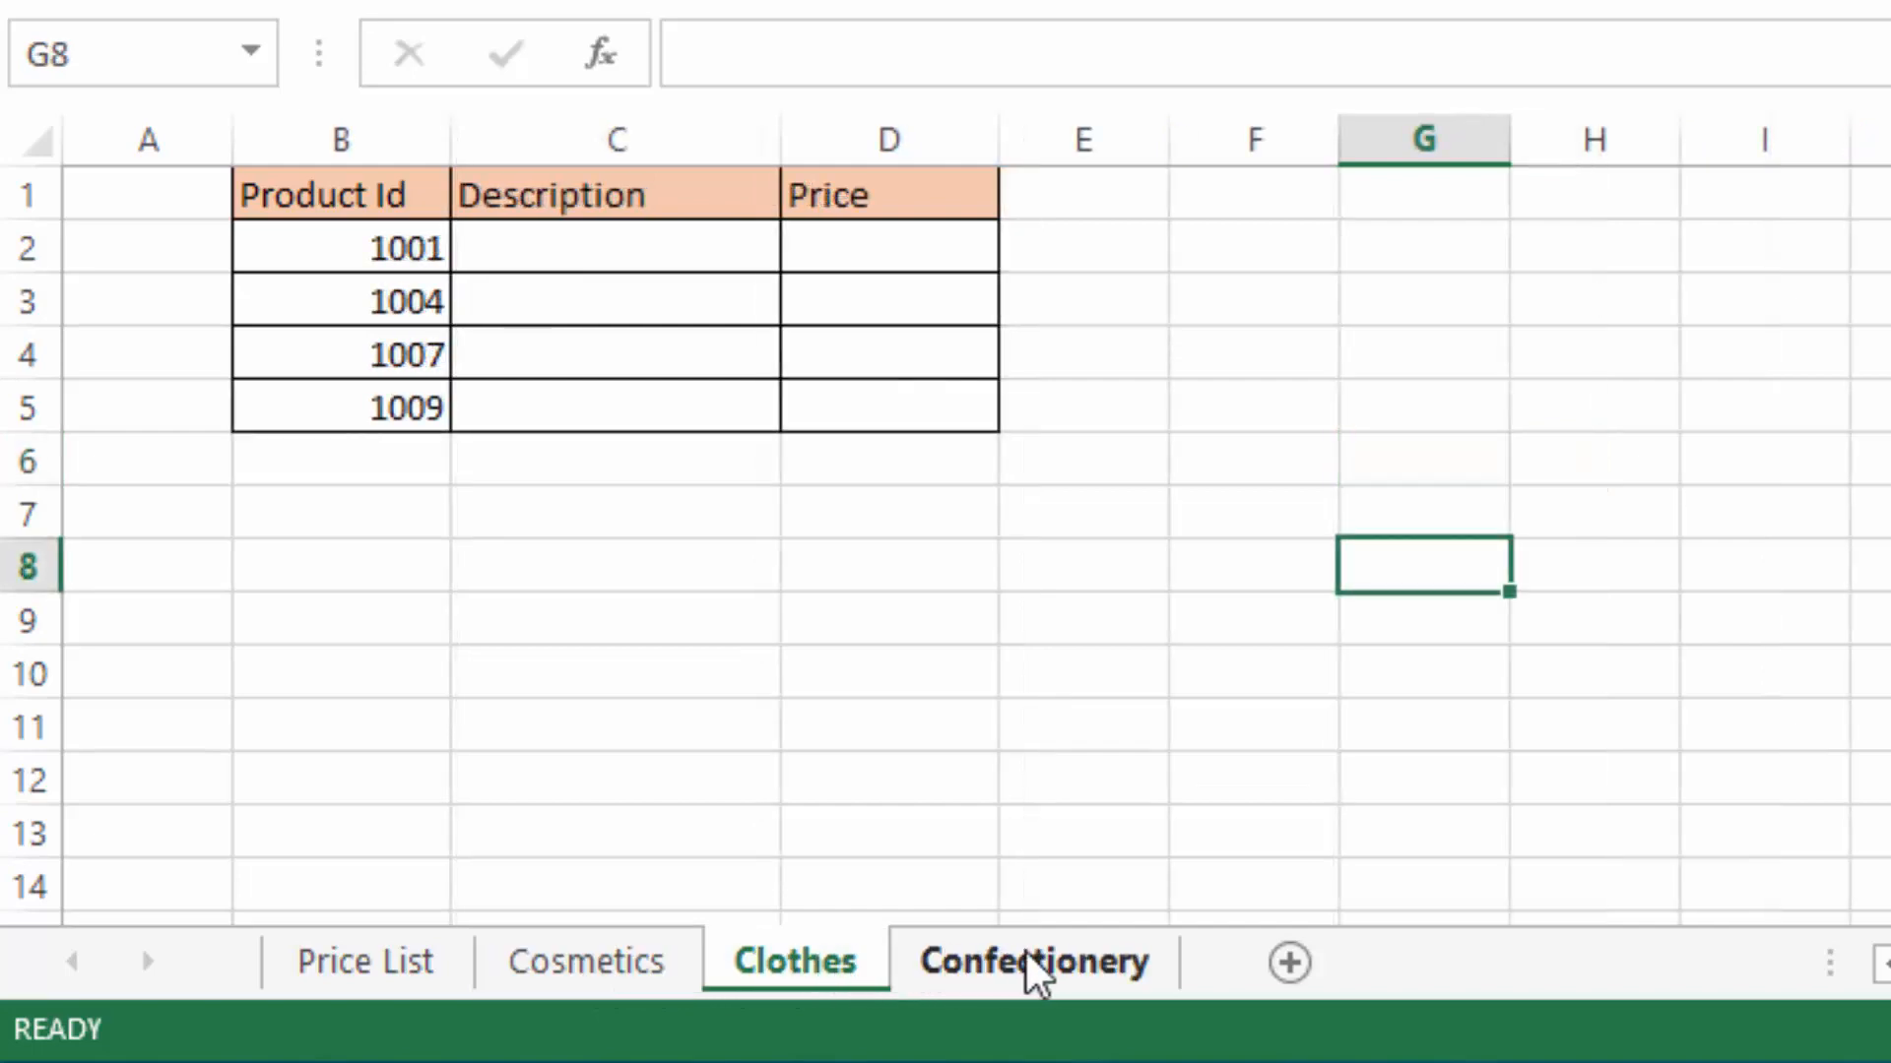
{"action": "left_click", "coordinate": [1036, 975]}
{"action": "left_click", "coordinate": [405, 975]}
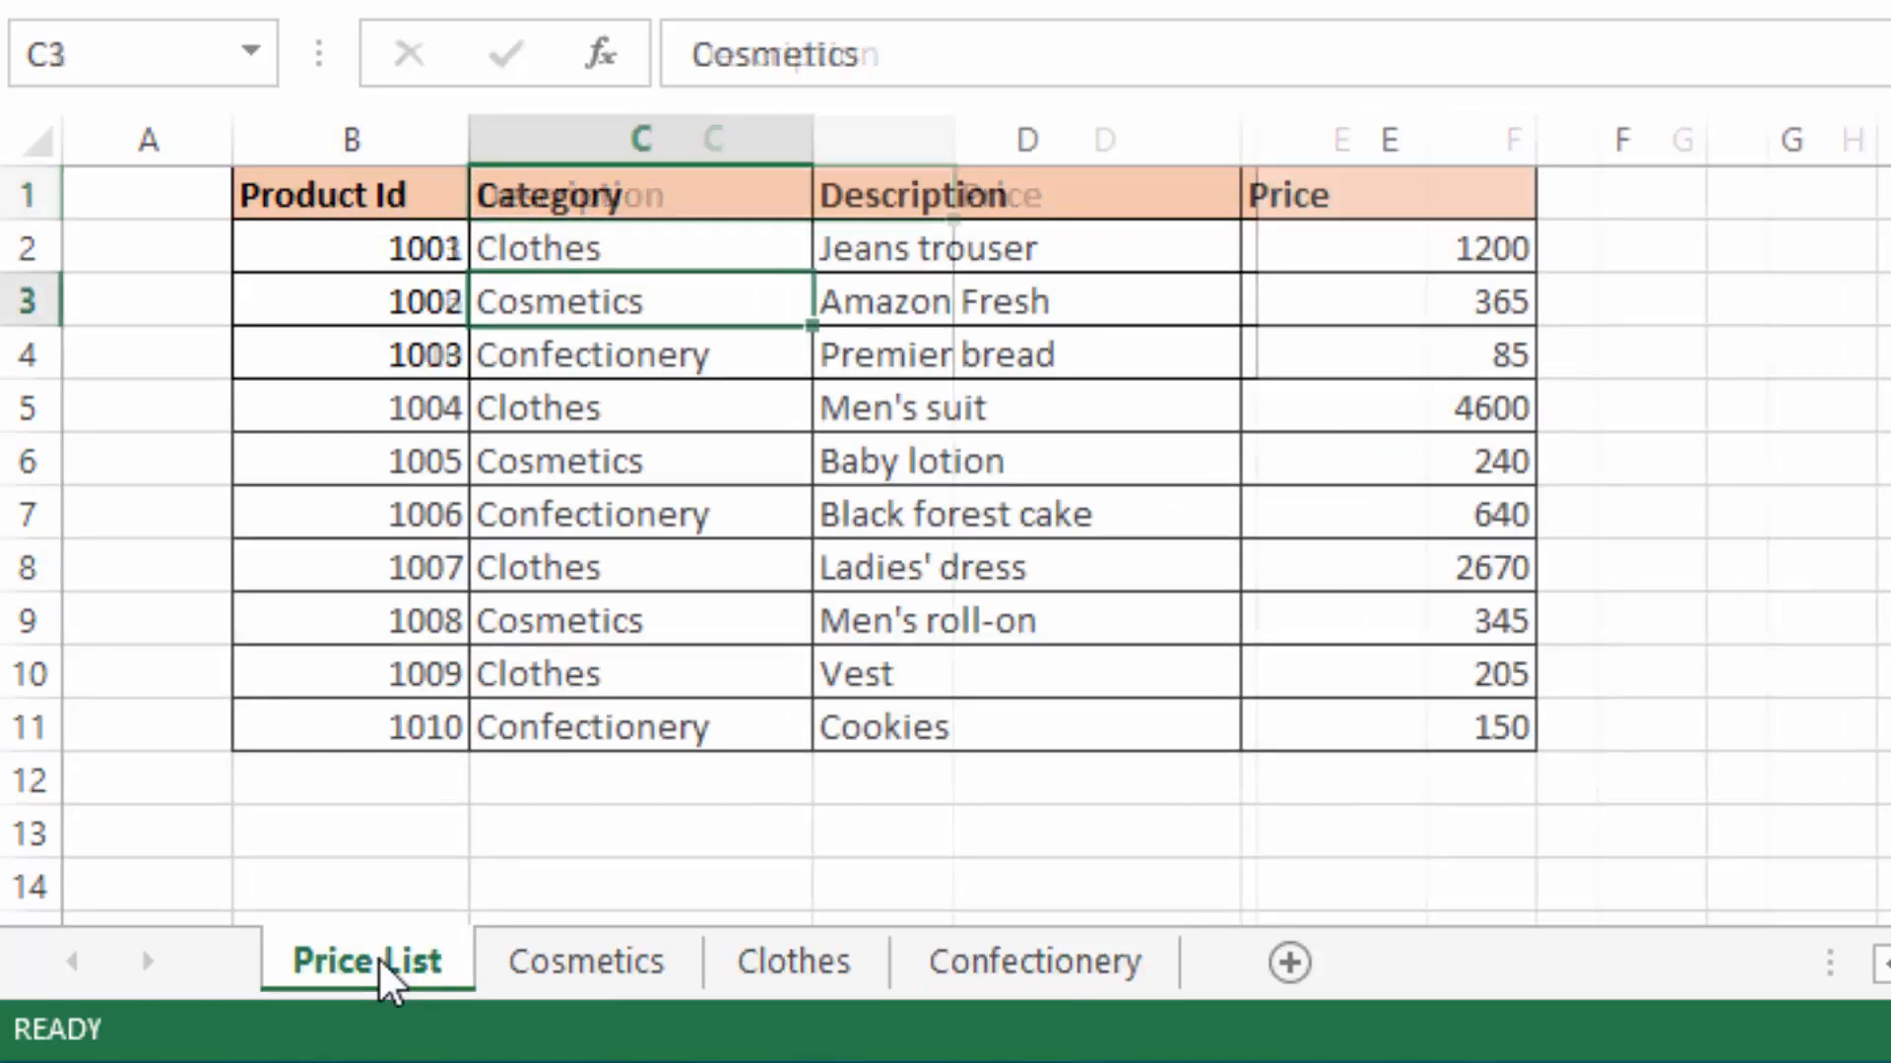
Step: Examine the Price column on Price List and the corresponding tables on the three category sheets
{"action": "left_click", "coordinate": [1832, 282]}
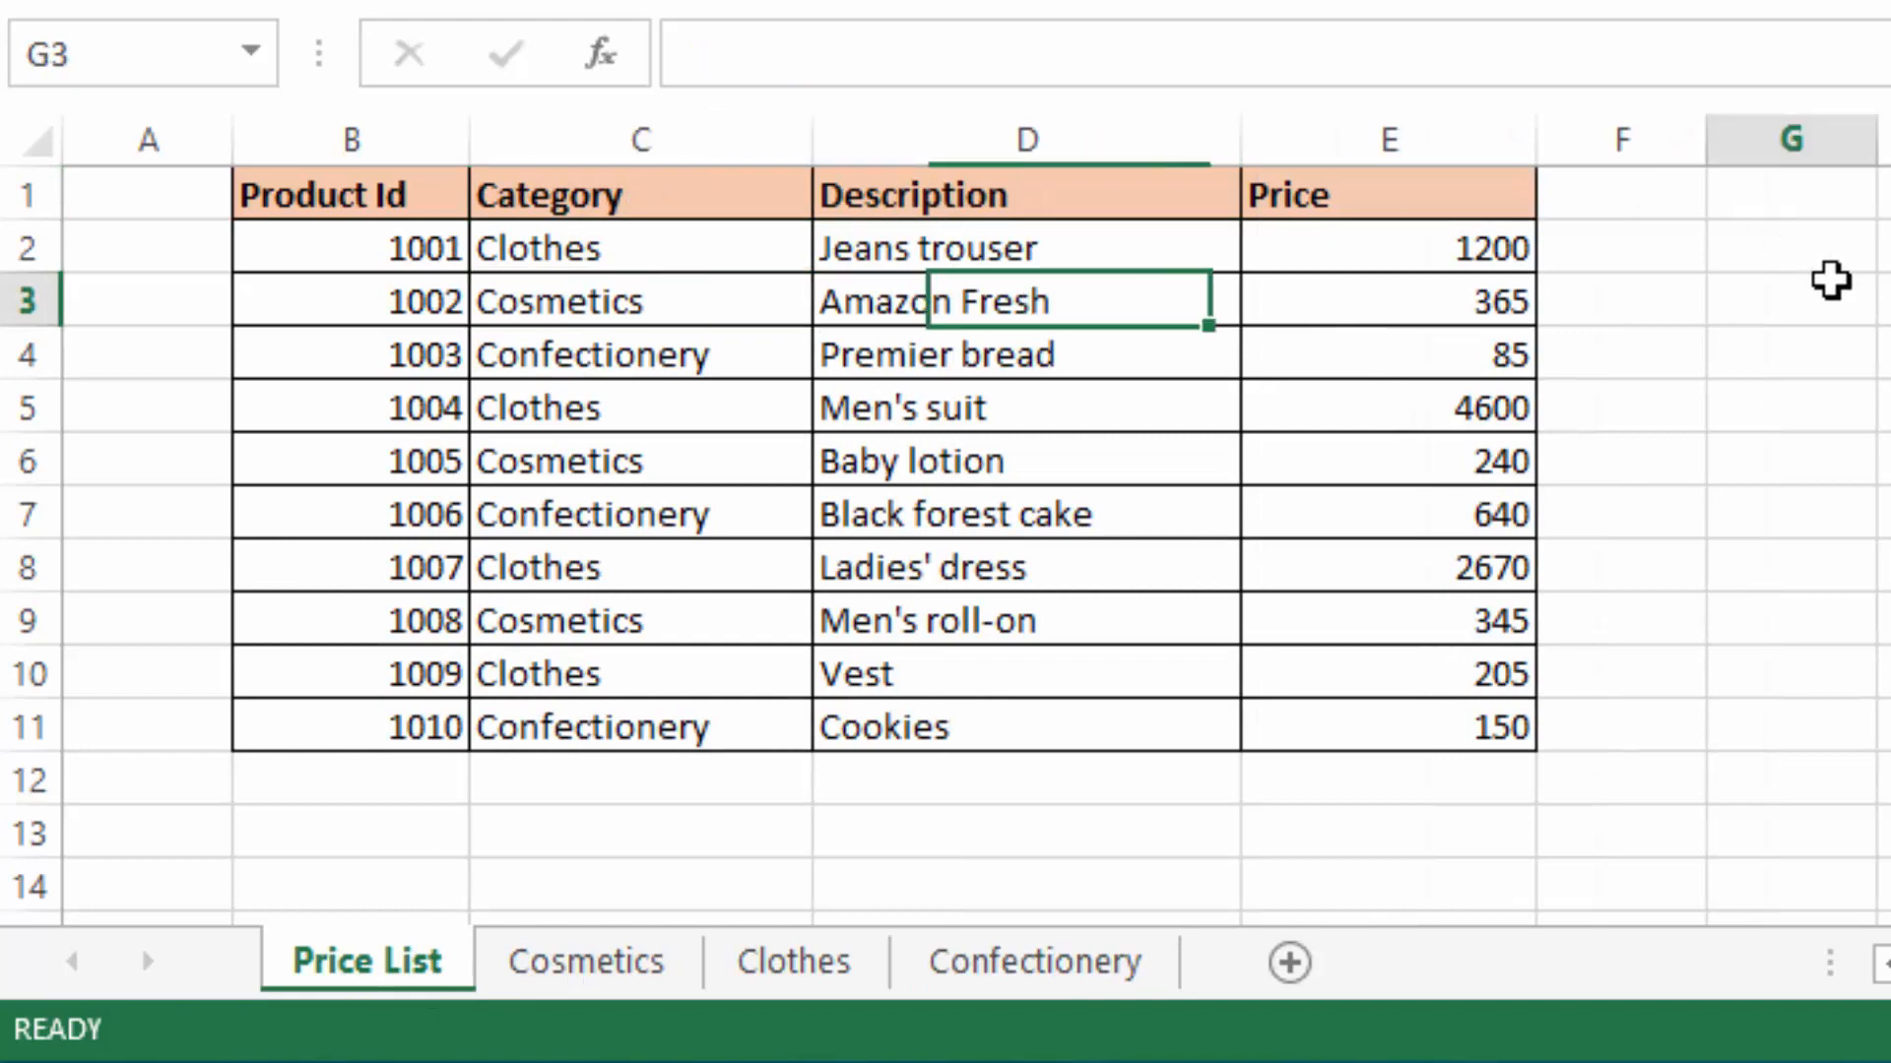
{"action": "left_click", "coordinate": [1375, 236]}
{"action": "left_click_drag", "start_coordinate": [1376, 232], "coordinate": [1385, 566]}
{"action": "left_click", "coordinate": [561, 963]}
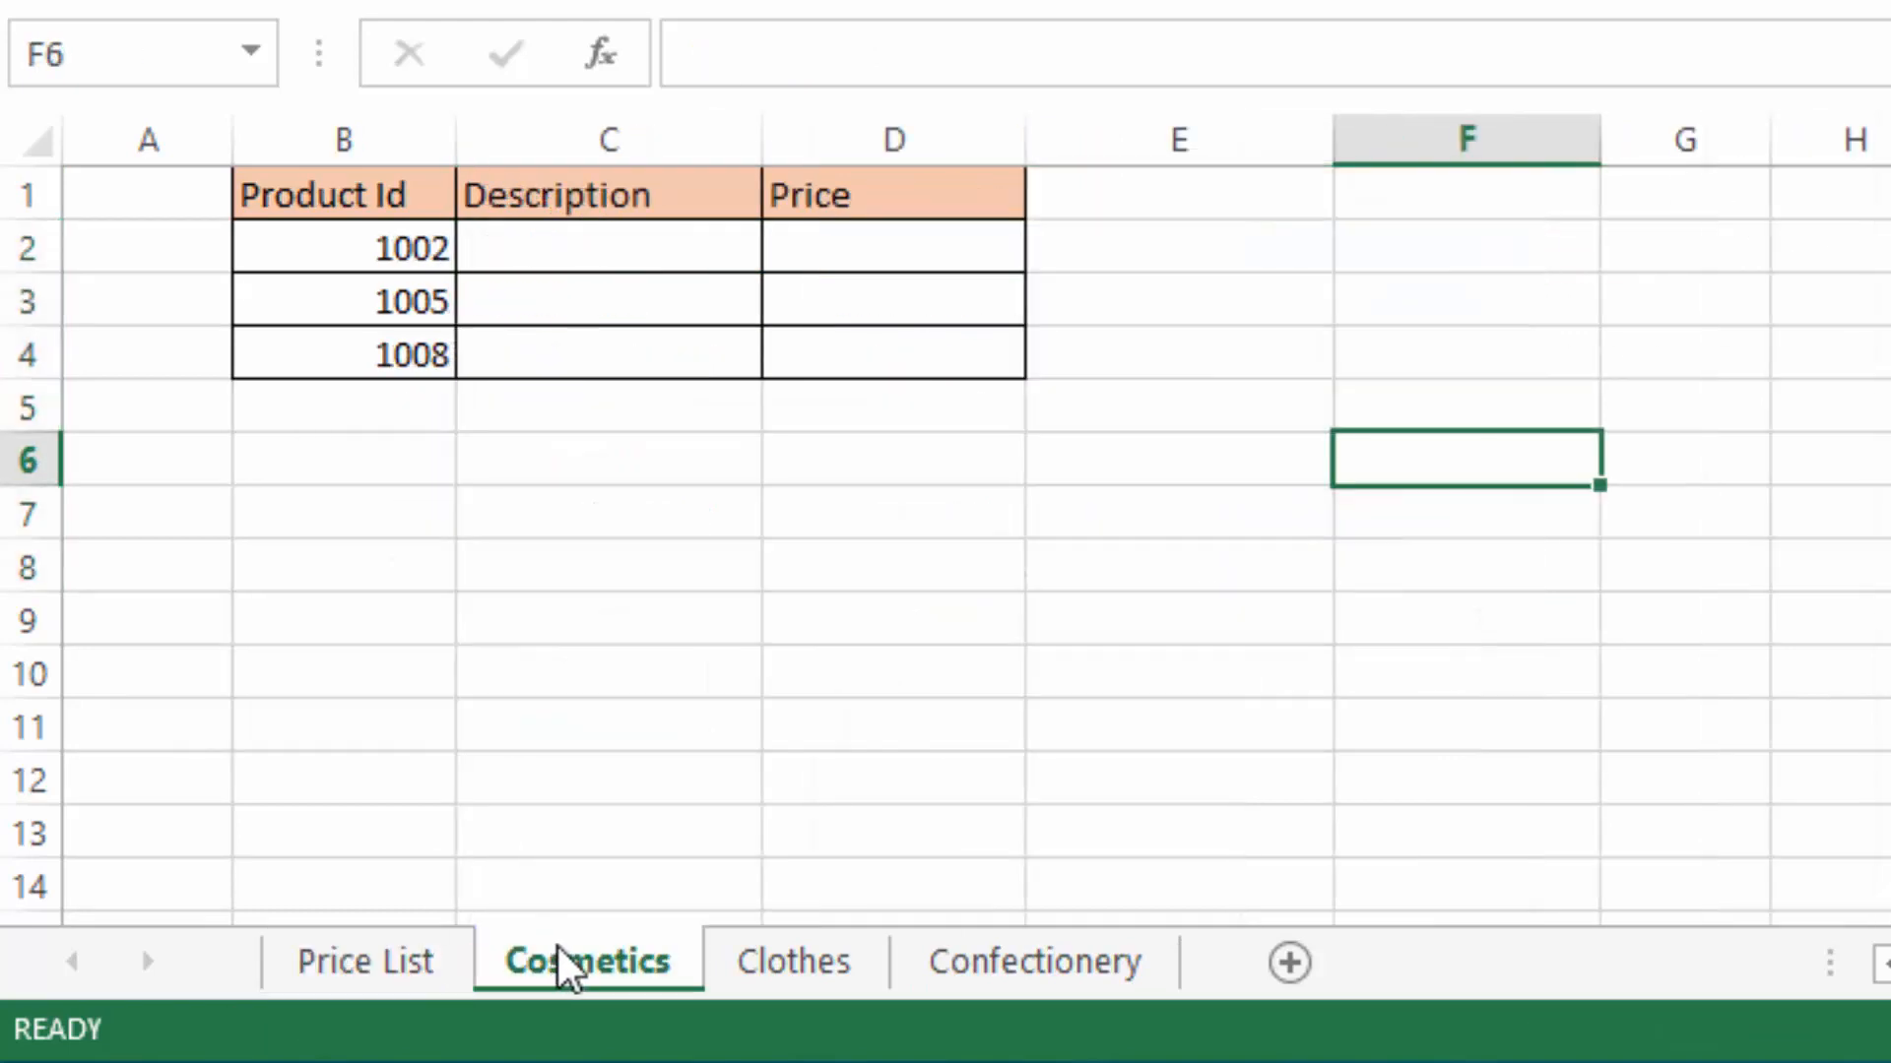
{"action": "left_click", "coordinate": [849, 971]}
{"action": "left_click", "coordinate": [956, 970]}
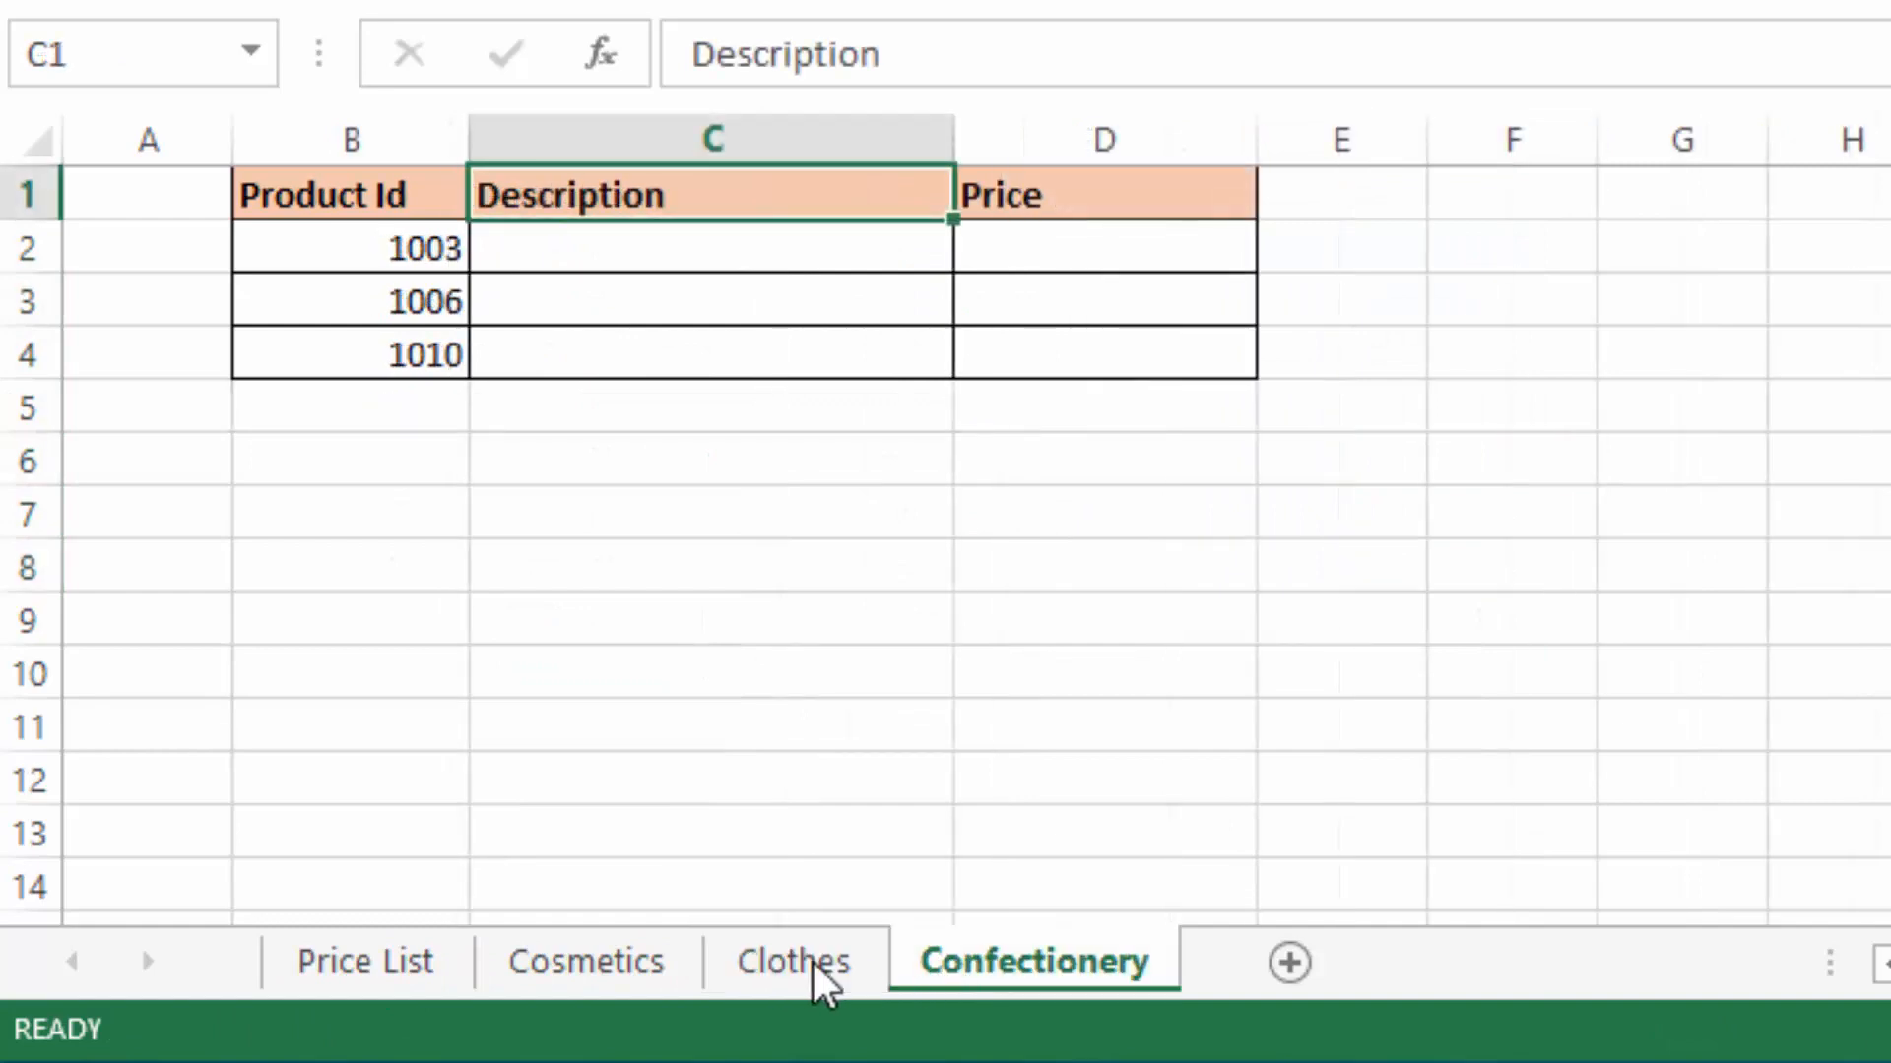
Step: Examine the Description and Price cells for each Product Id on the Cosmetics sheet
{"action": "left_click", "coordinate": [571, 968]}
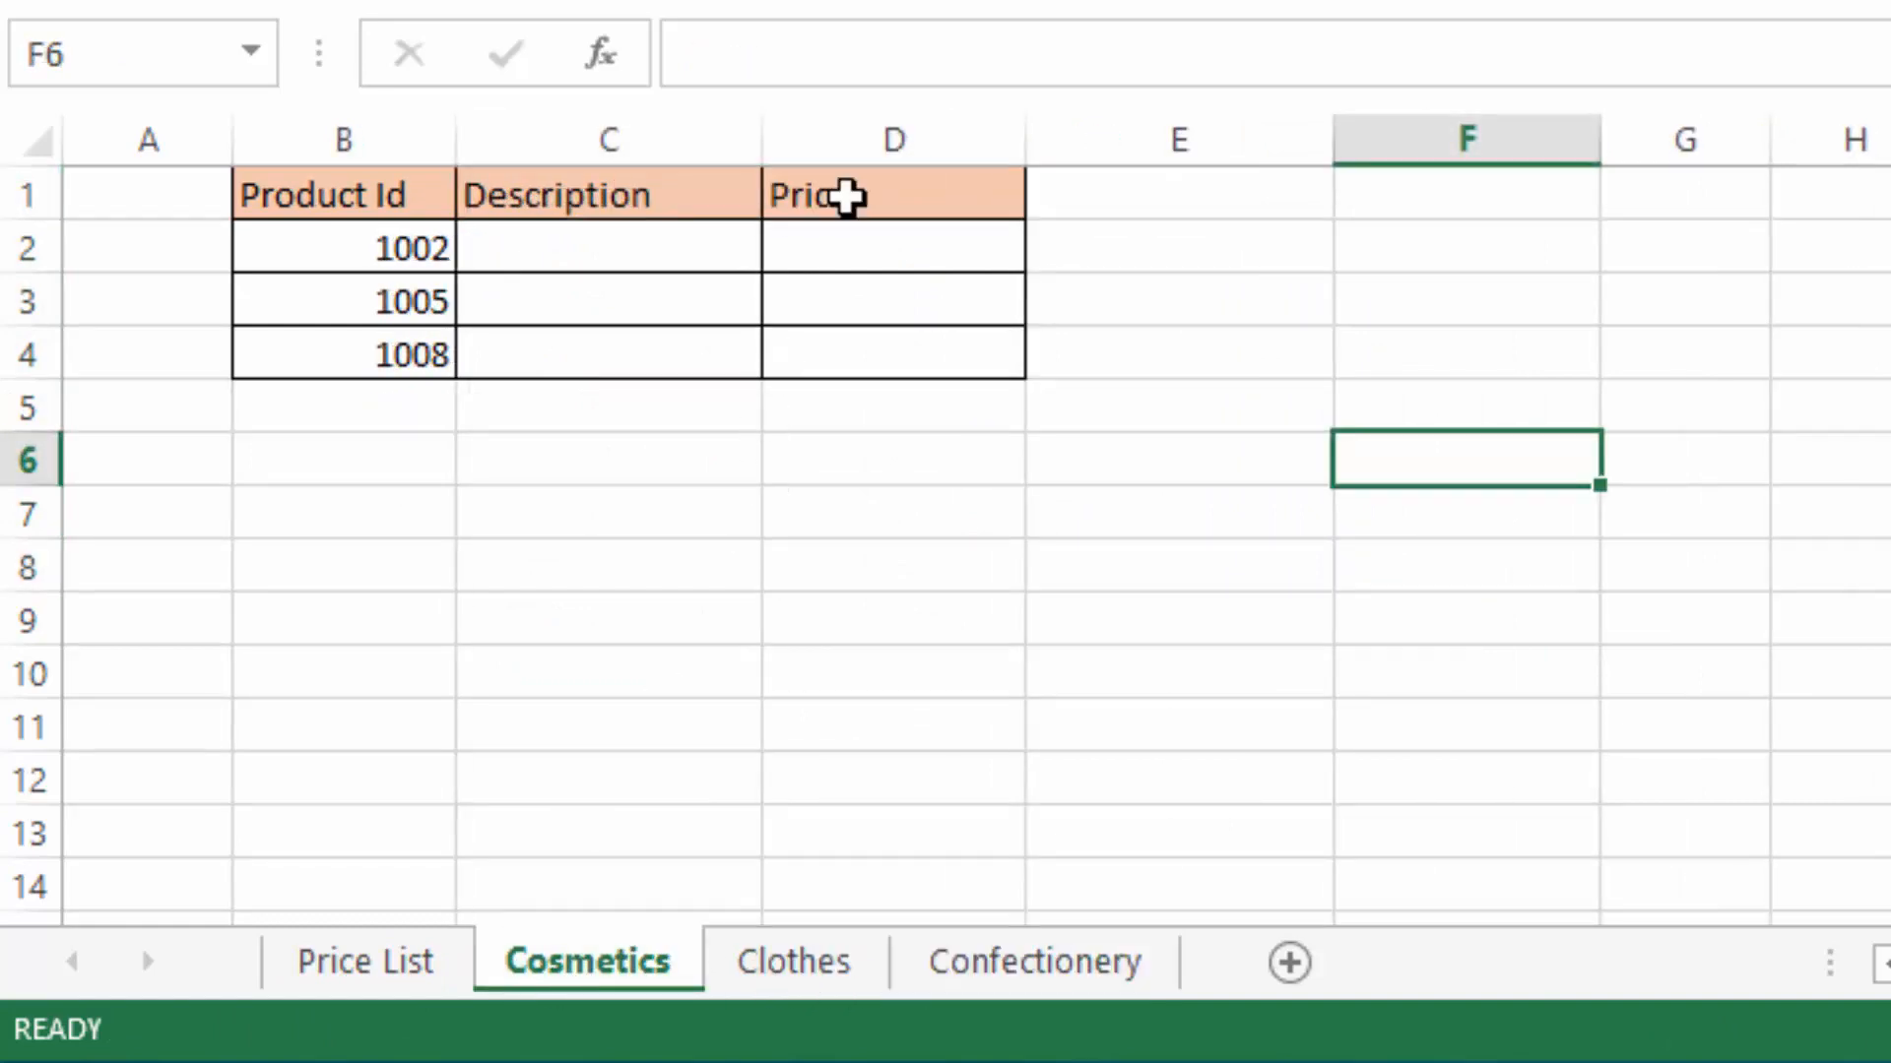
{"action": "left_click", "coordinate": [858, 229]}
{"action": "left_click", "coordinate": [865, 282]}
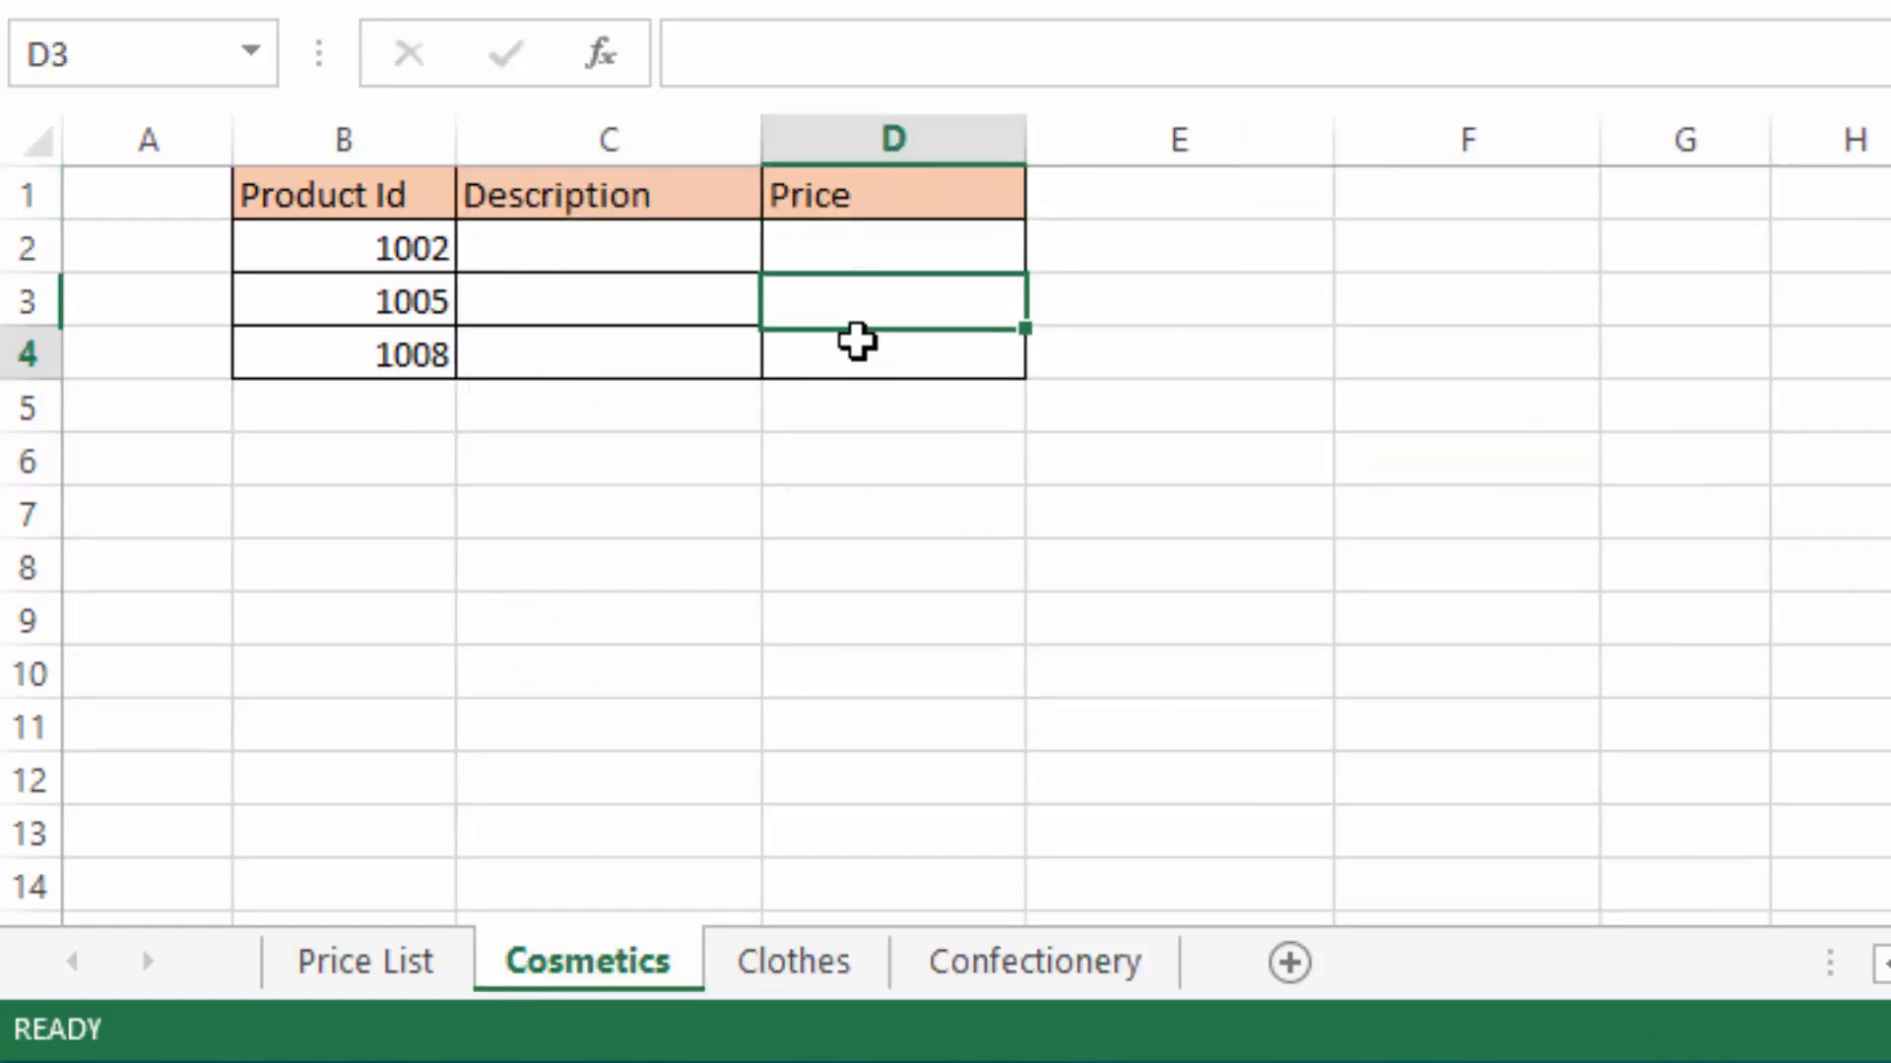
{"action": "left_click", "coordinate": [857, 338]}
{"action": "left_click", "coordinate": [849, 251]}
{"action": "left_click", "coordinate": [848, 295]}
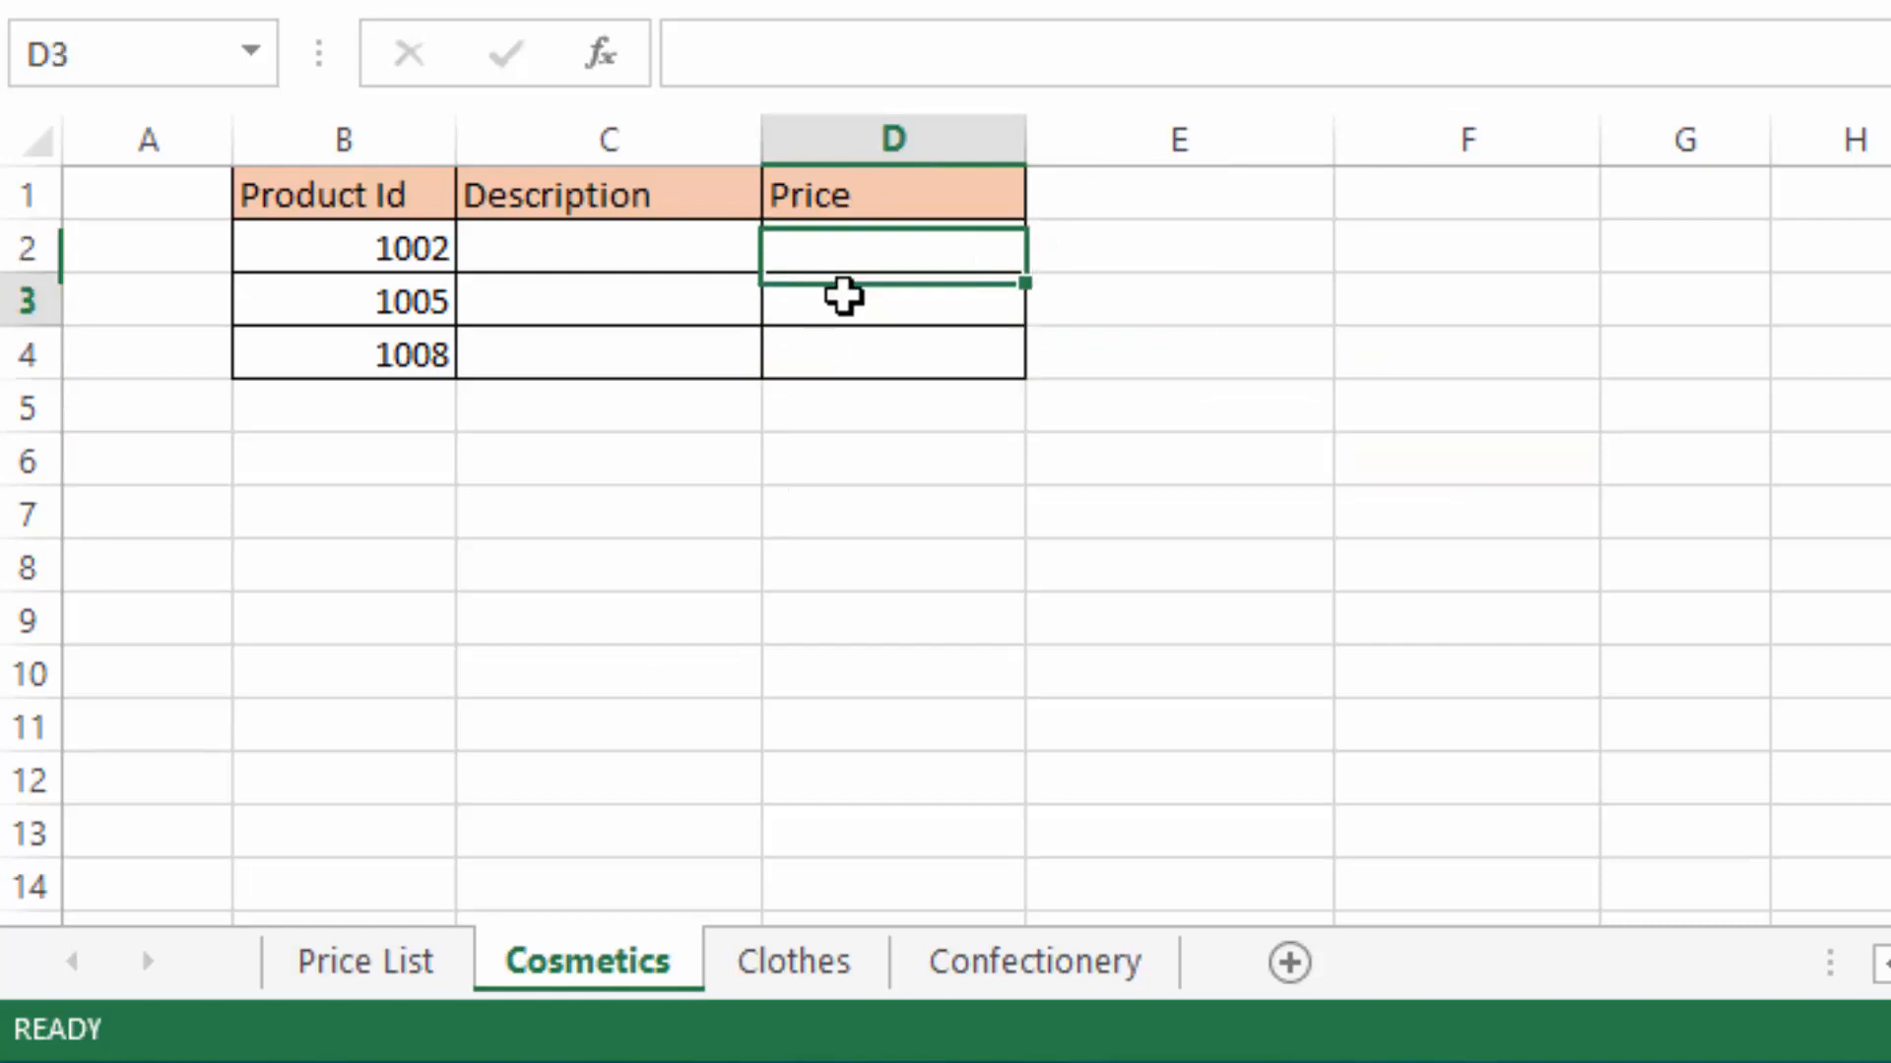
{"action": "left_click", "coordinate": [838, 350]}
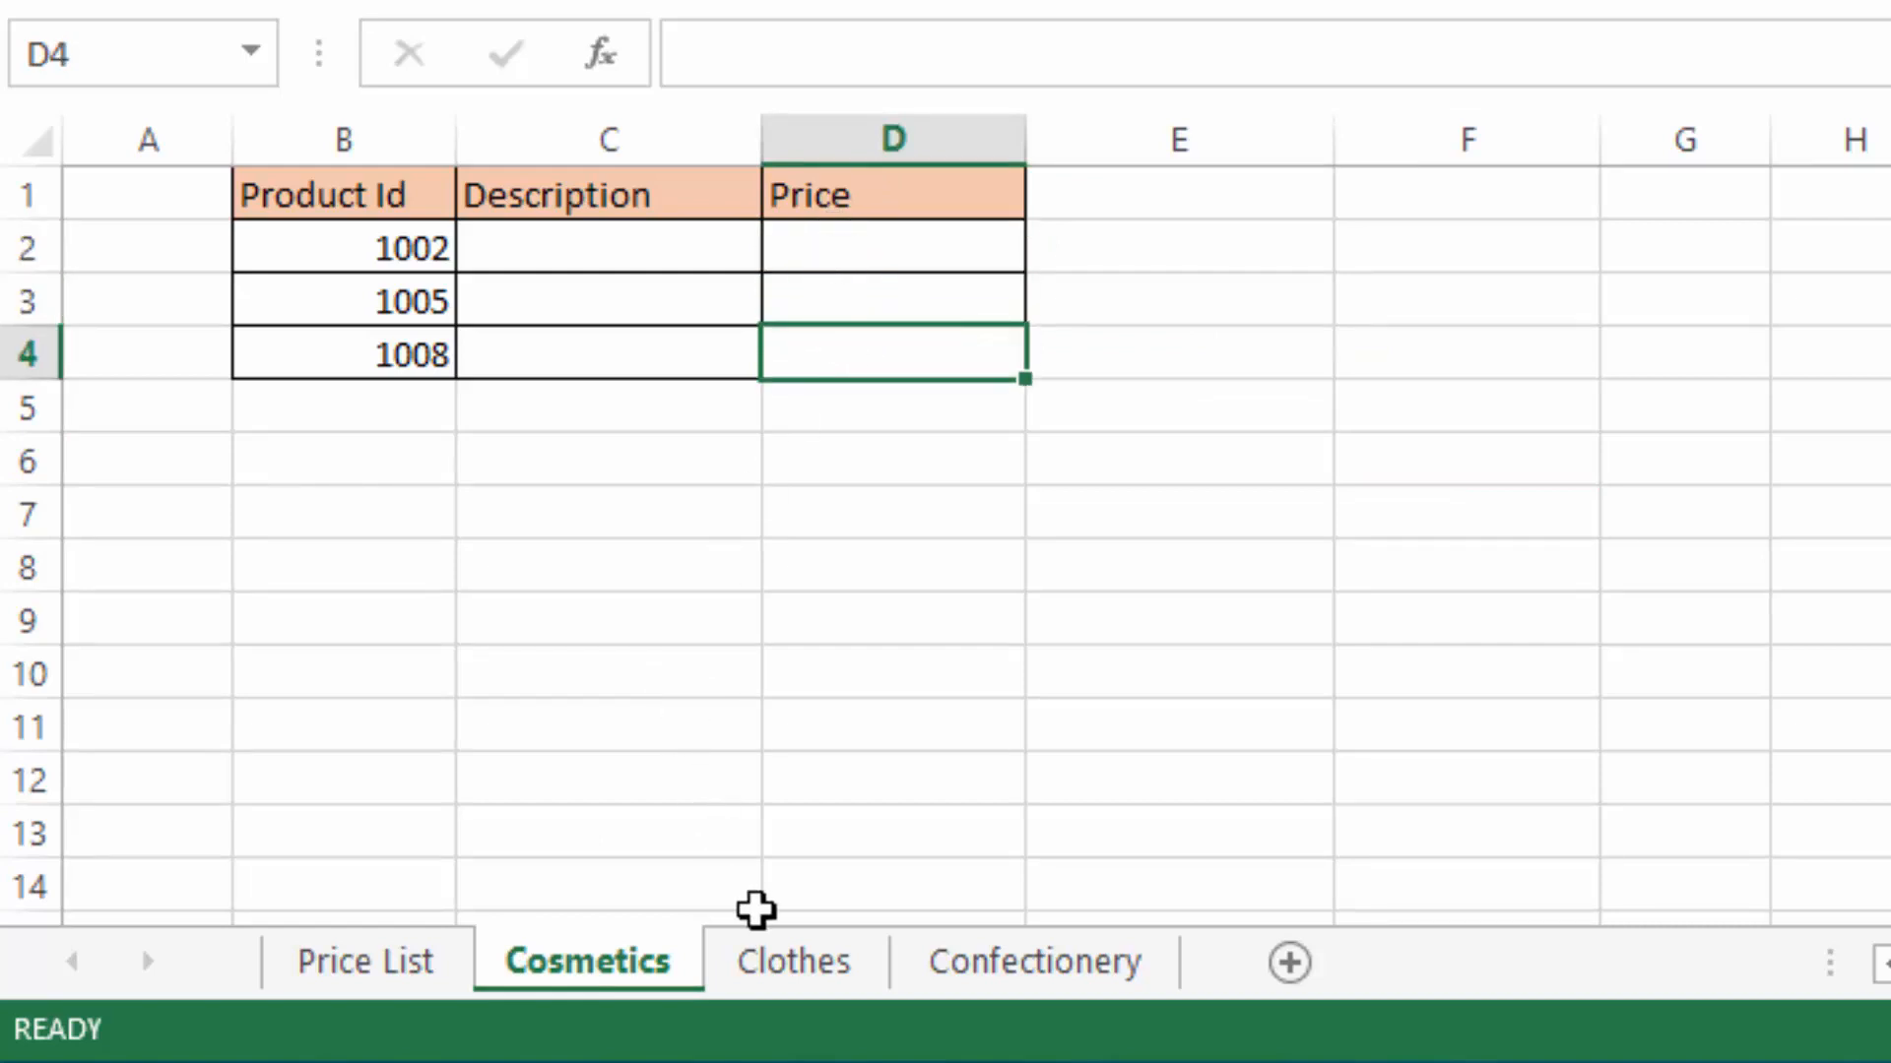
{"action": "left_click", "coordinate": [570, 233]}
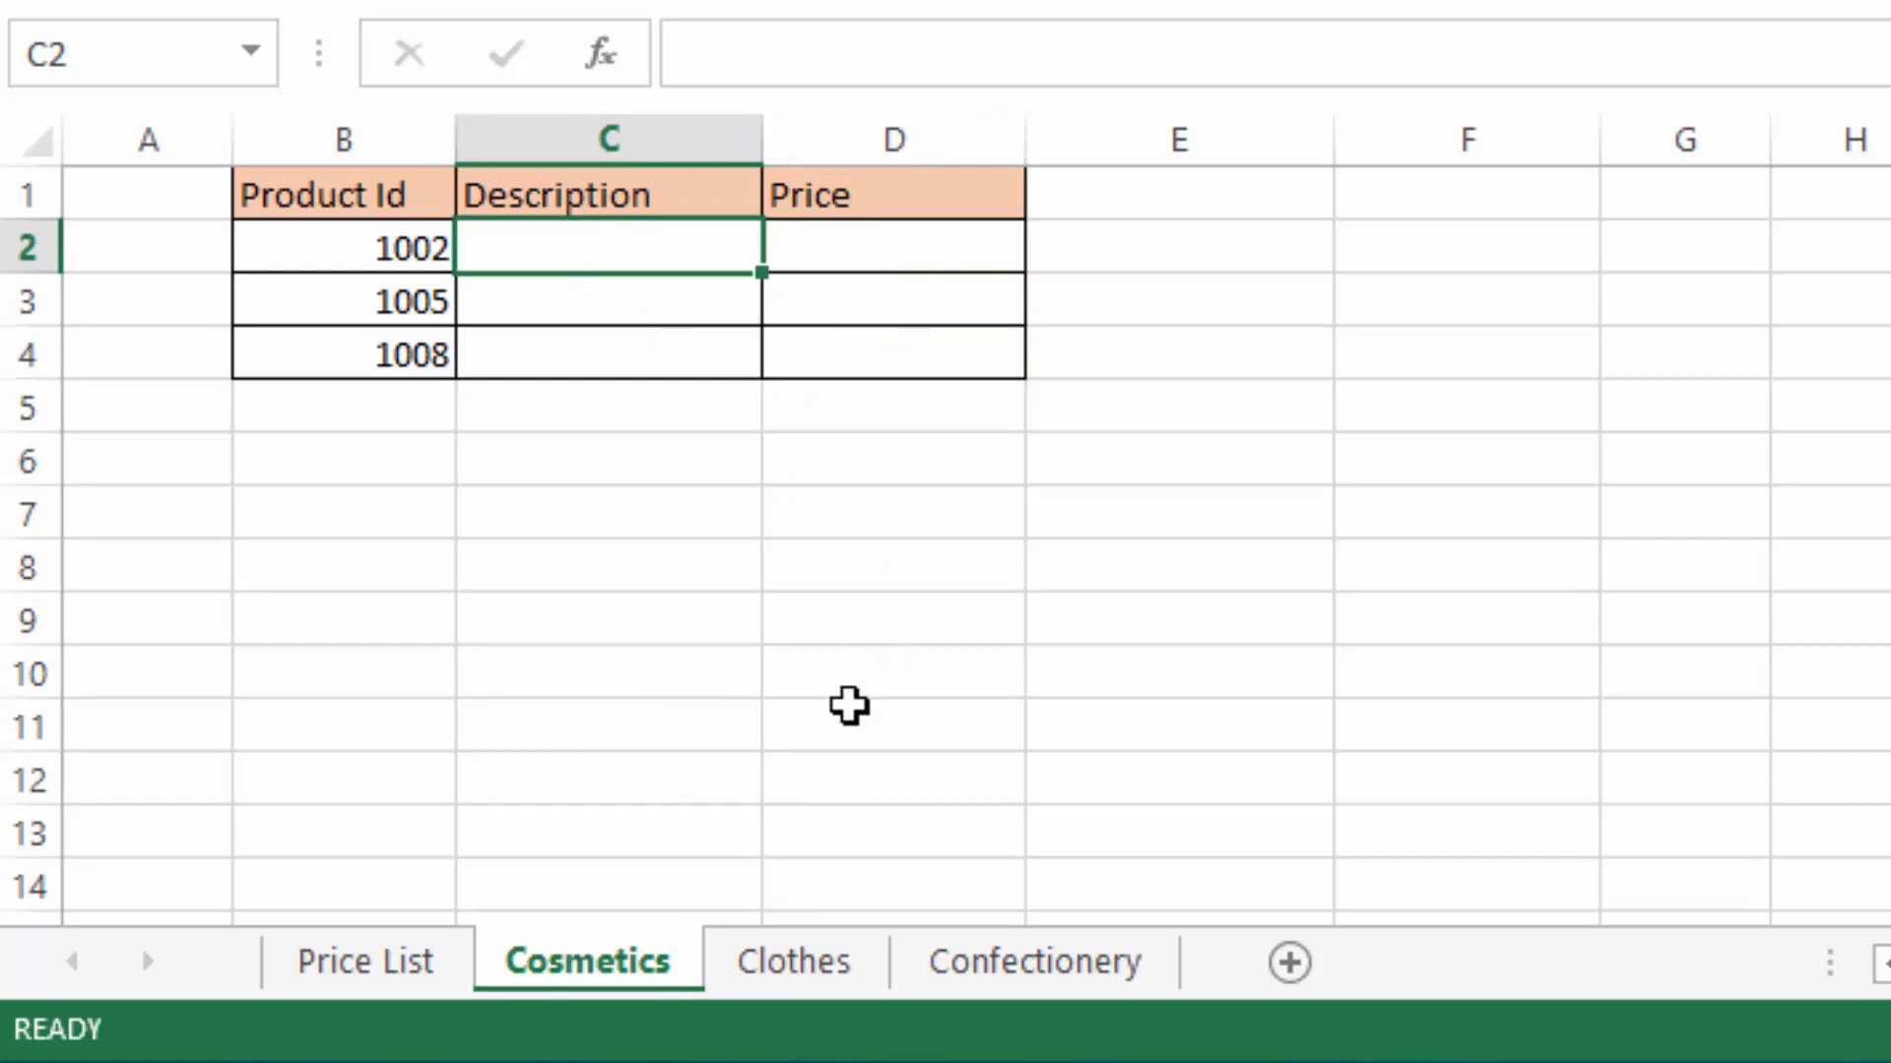
Step: Examine the Description and Price cells on the Clothes and Confectionery sheets
{"action": "left_click", "coordinate": [781, 980]}
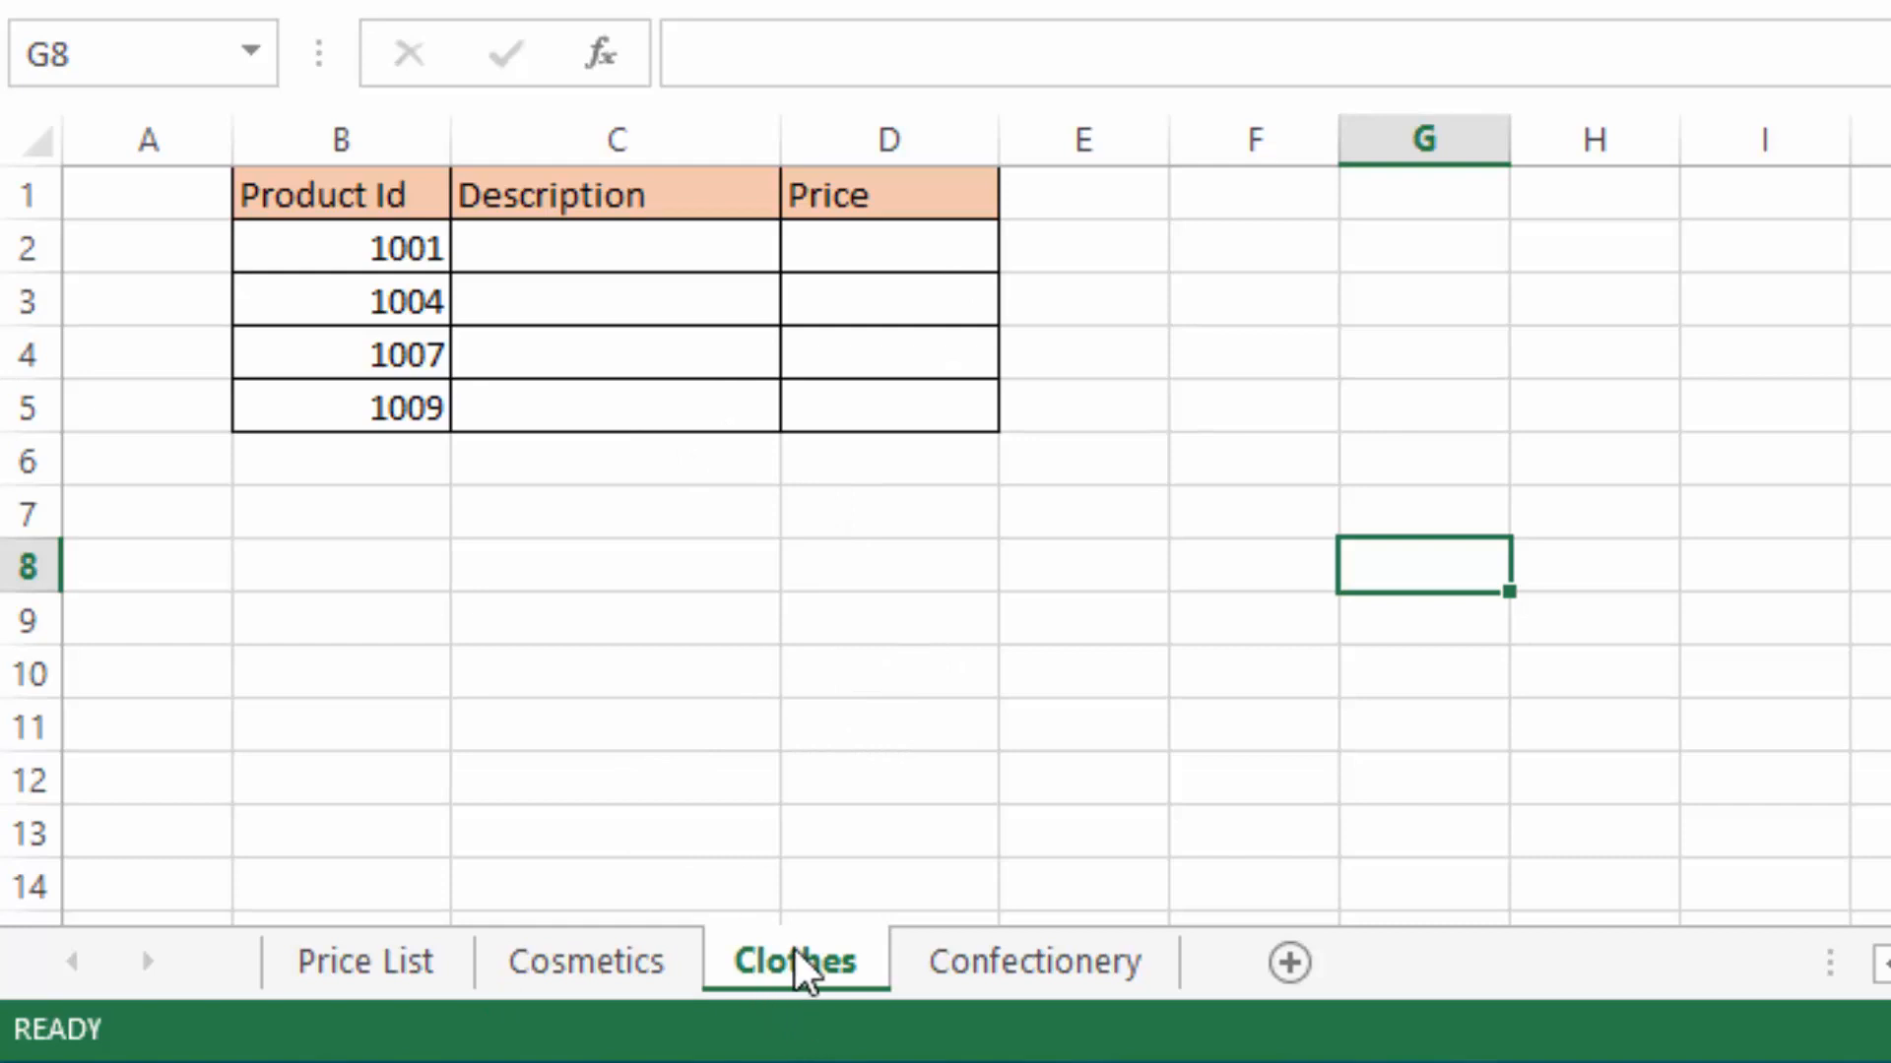
{"action": "left_click", "coordinate": [599, 249]}
{"action": "left_click", "coordinate": [886, 252]}
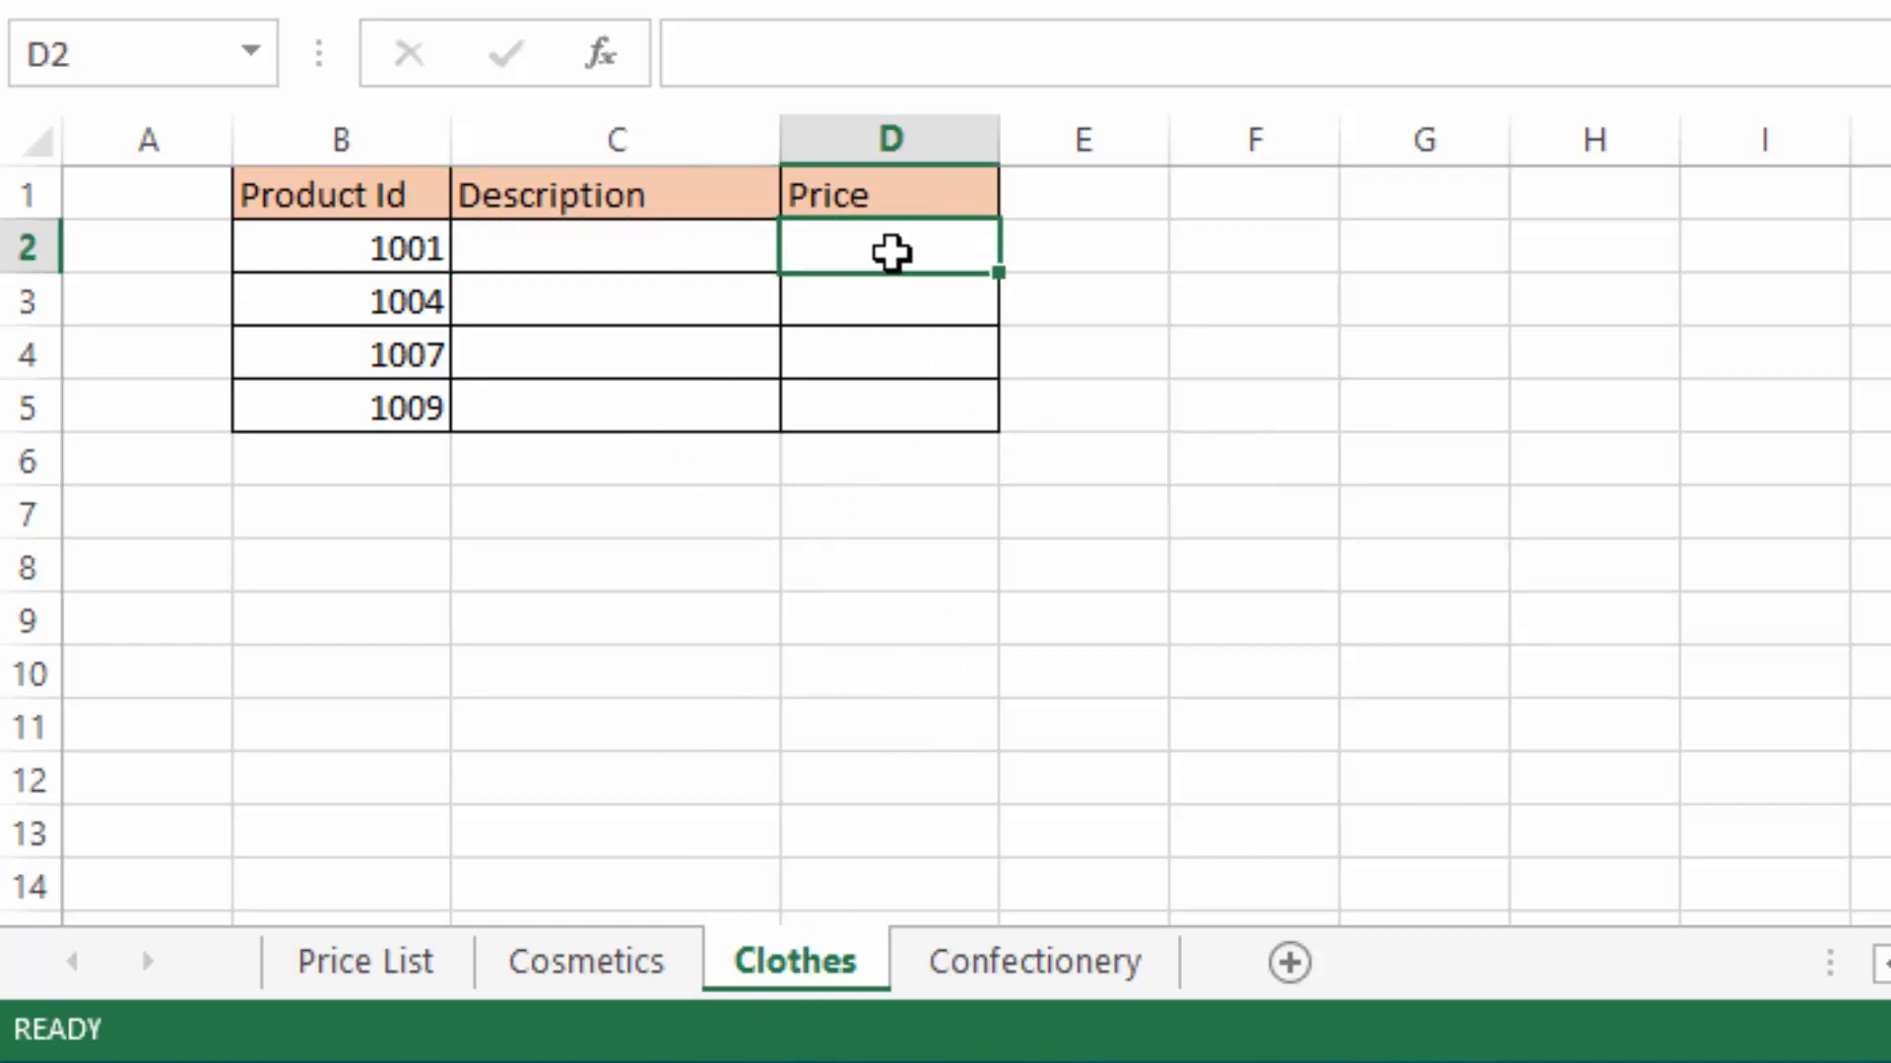
{"action": "left_click", "coordinate": [1031, 965]}
{"action": "left_click", "coordinate": [1063, 209]}
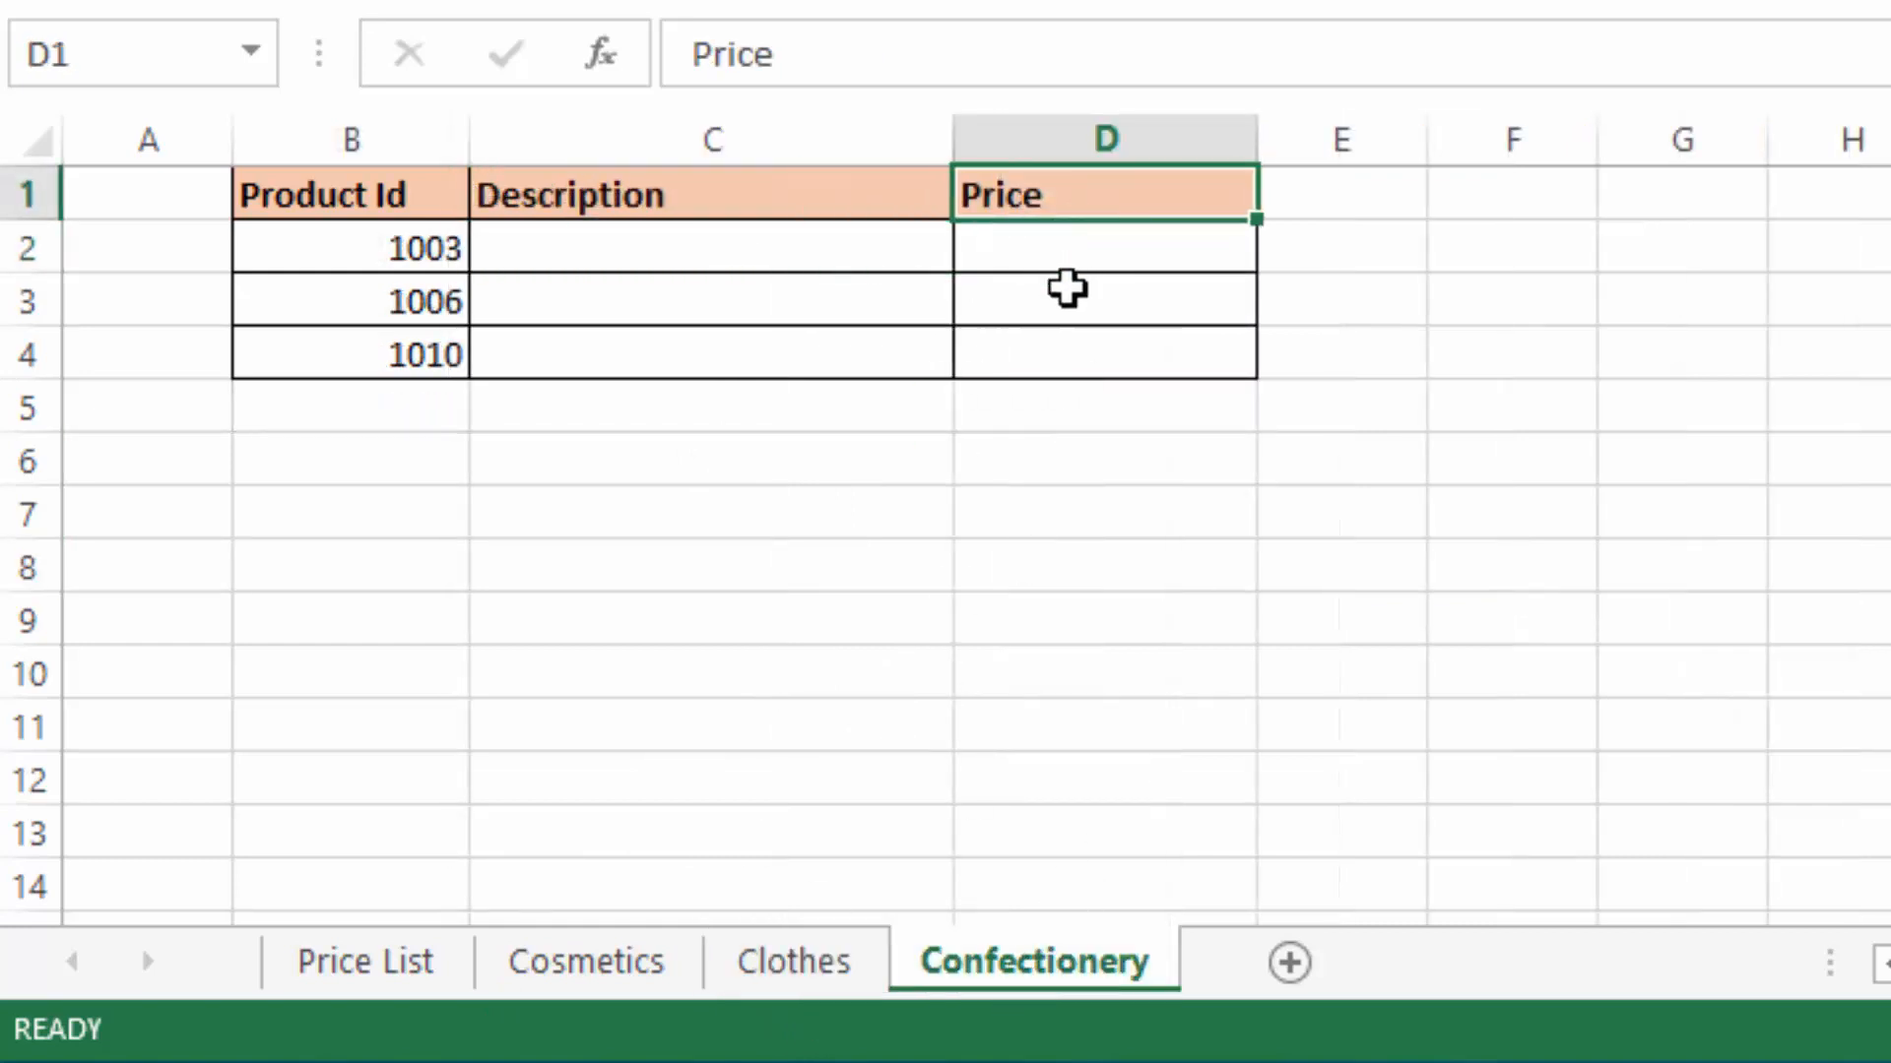
{"action": "left_click", "coordinate": [1068, 290]}
{"action": "left_click", "coordinate": [709, 245]}
{"action": "left_click", "coordinate": [696, 337]}
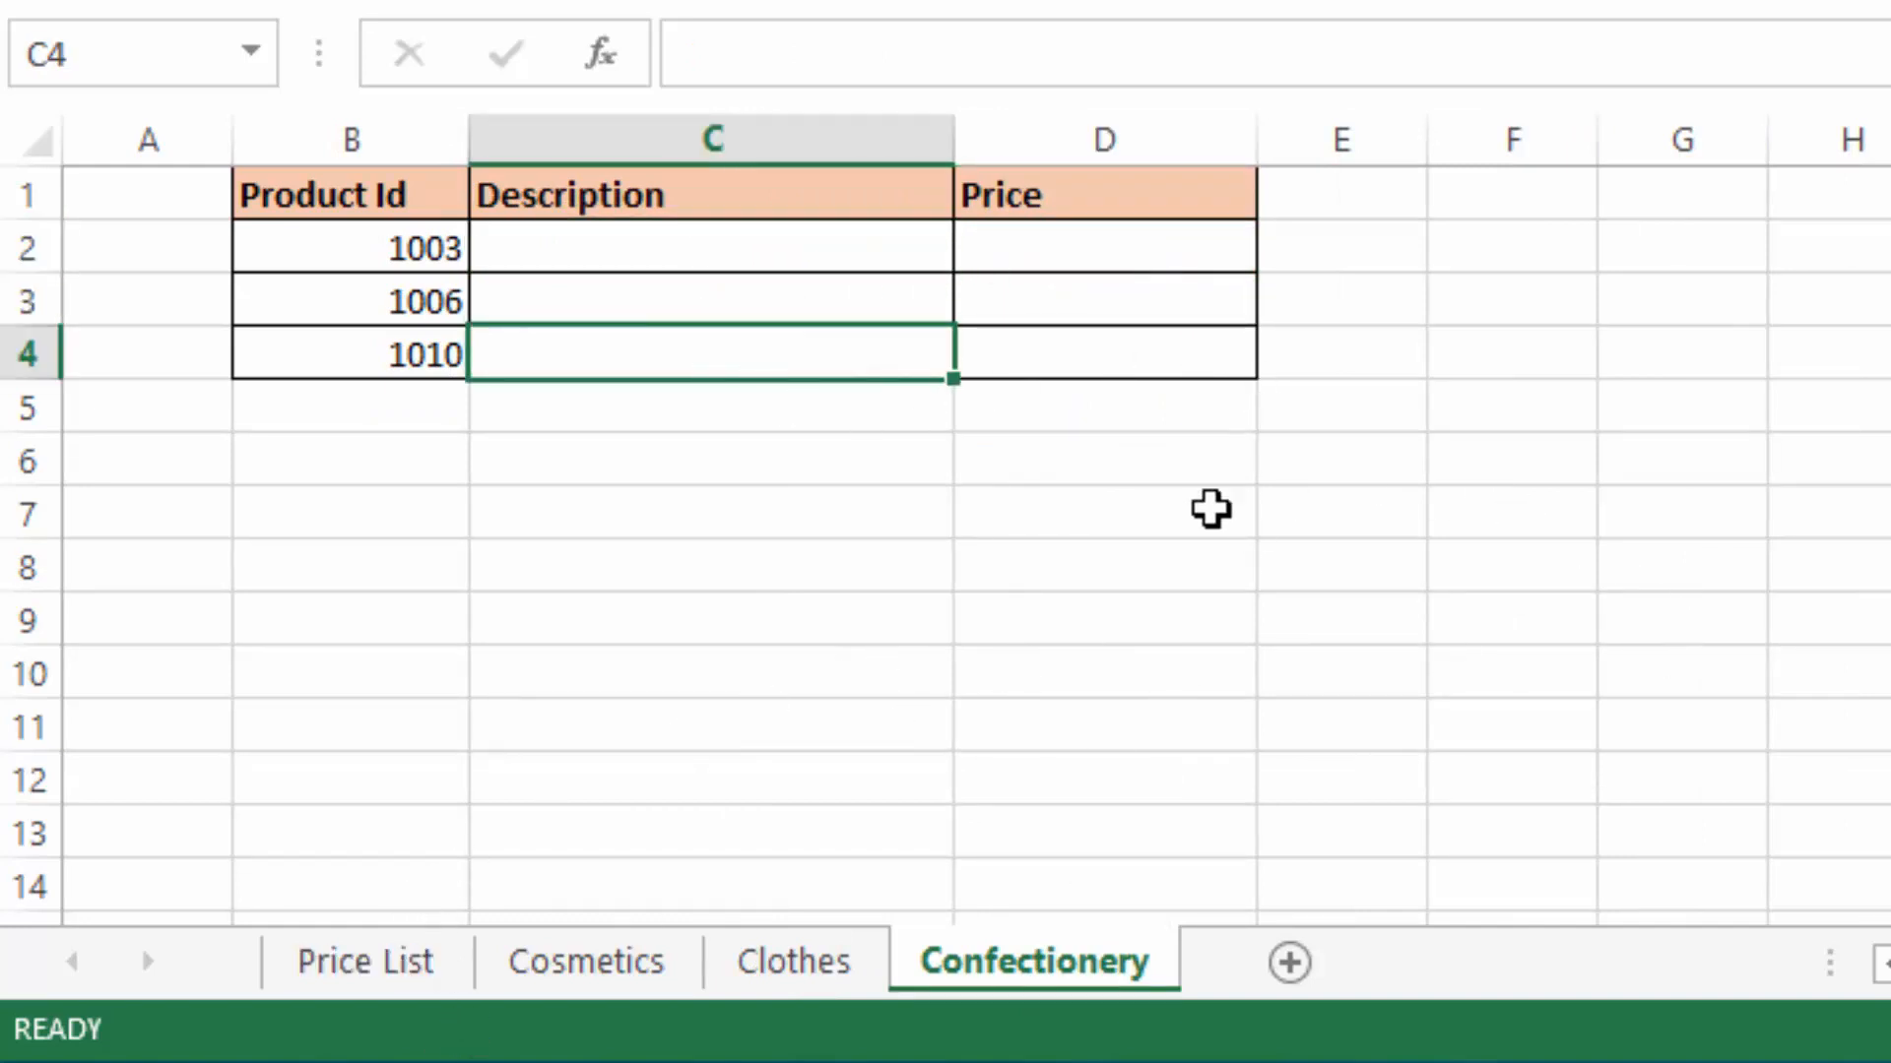
Step: Compare the Price List table with the Description and Price columns on the Cosmetics sheet, ending on Price List
{"action": "left_click", "coordinate": [387, 963]}
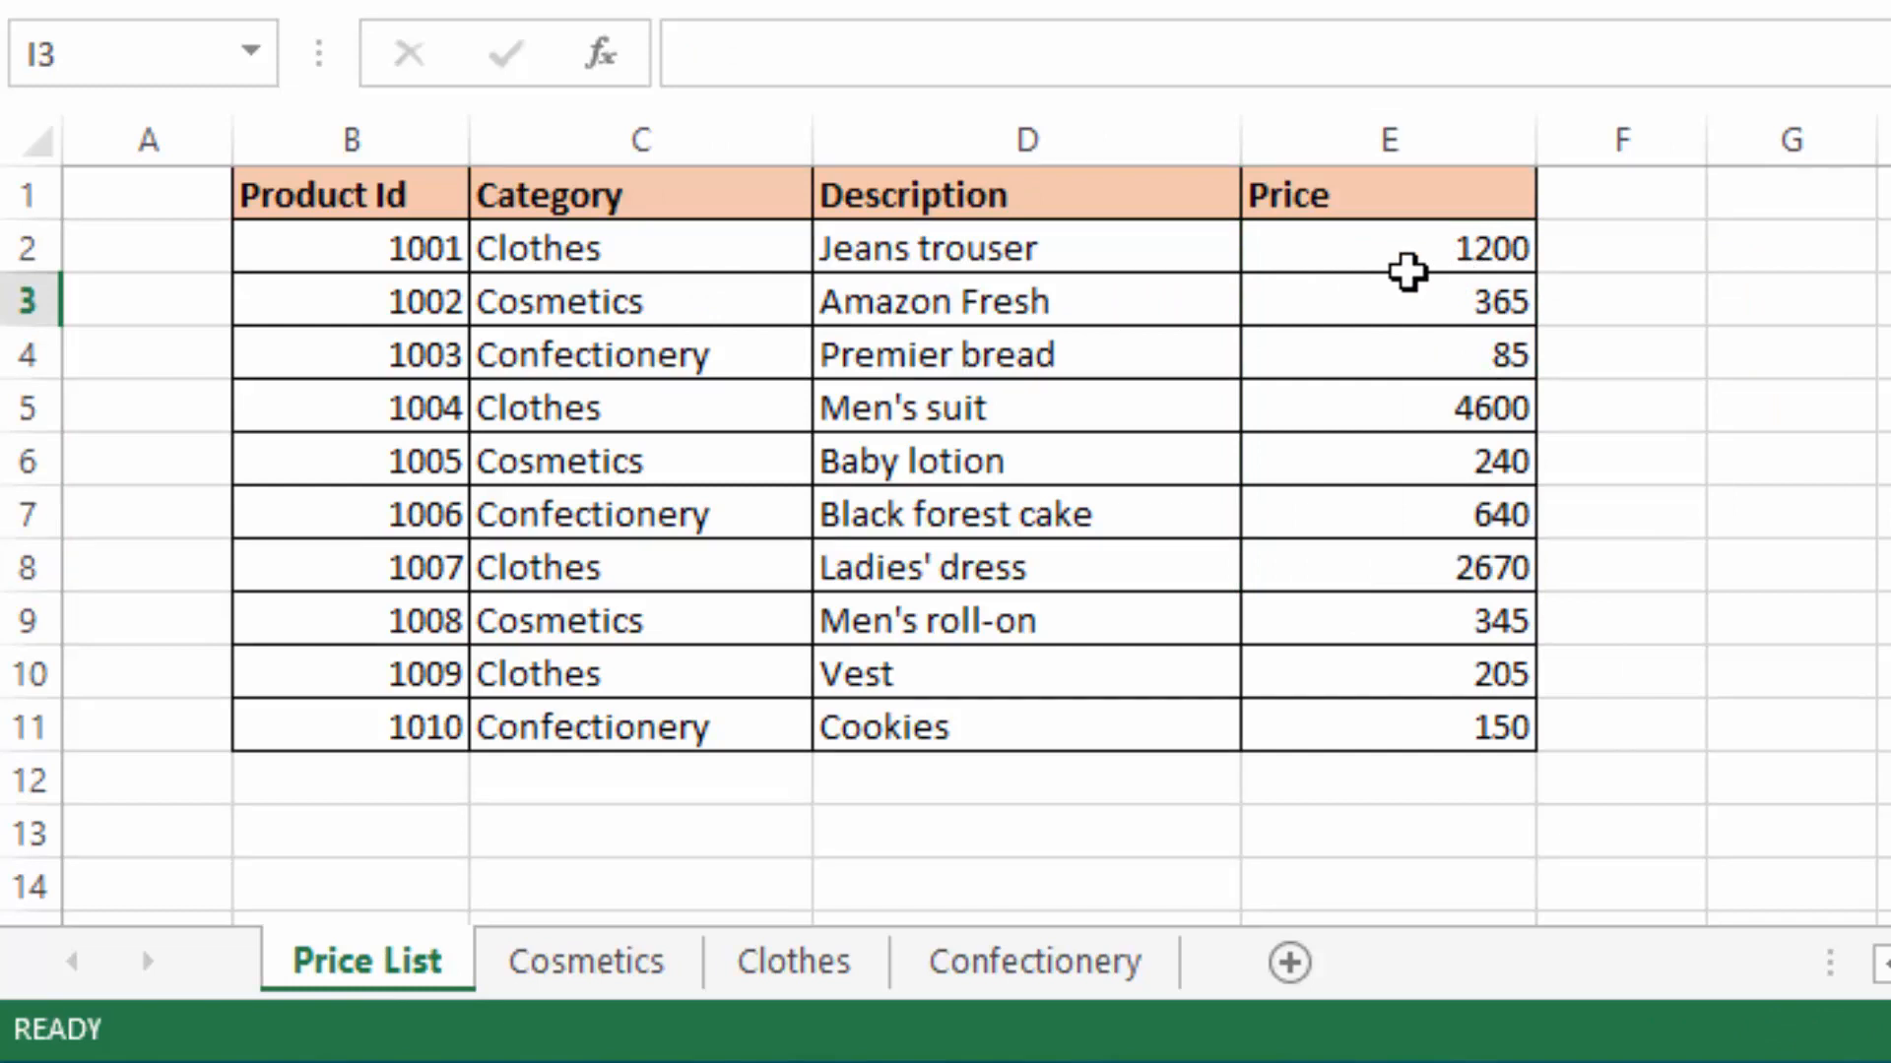
{"action": "left_click", "coordinate": [571, 965]}
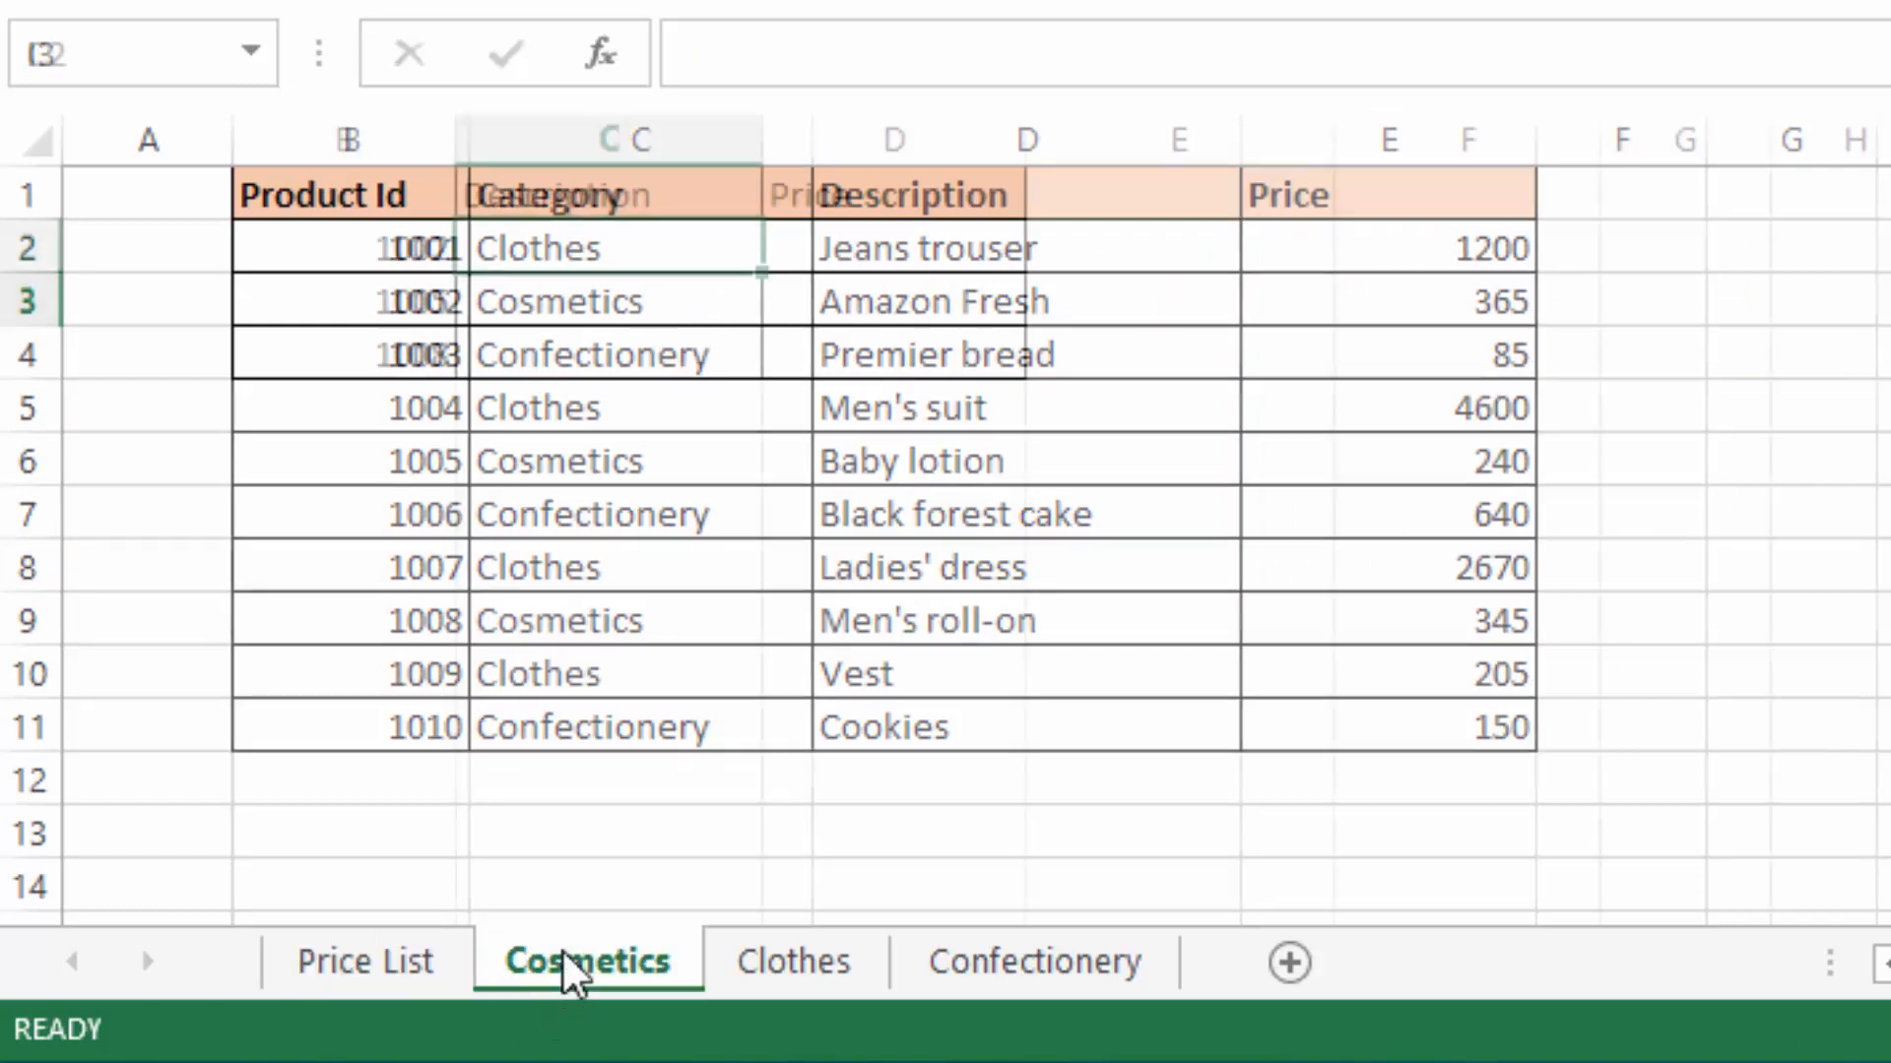
{"action": "left_click", "coordinate": [611, 295]}
{"action": "left_click", "coordinate": [612, 359]}
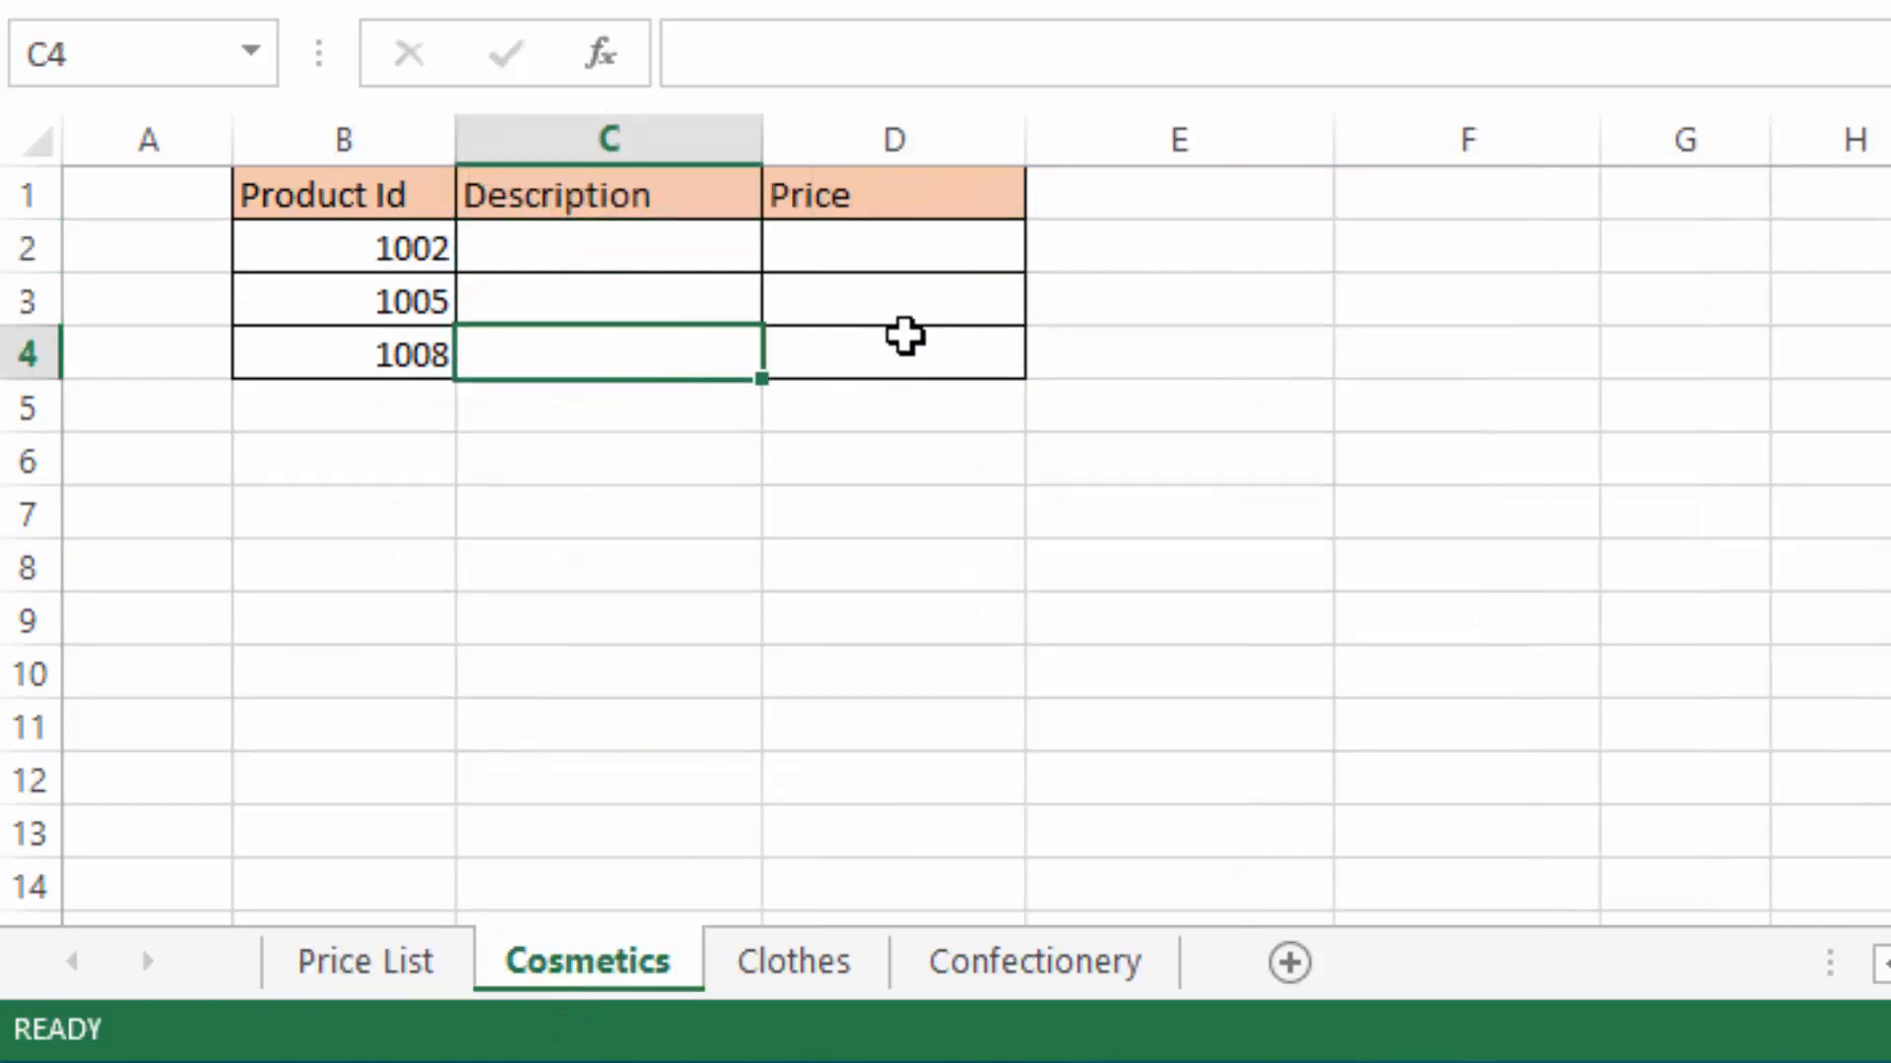
{"action": "left_click", "coordinate": [901, 300]}
{"action": "key", "text": "Up"}
{"action": "key", "text": "Up"}
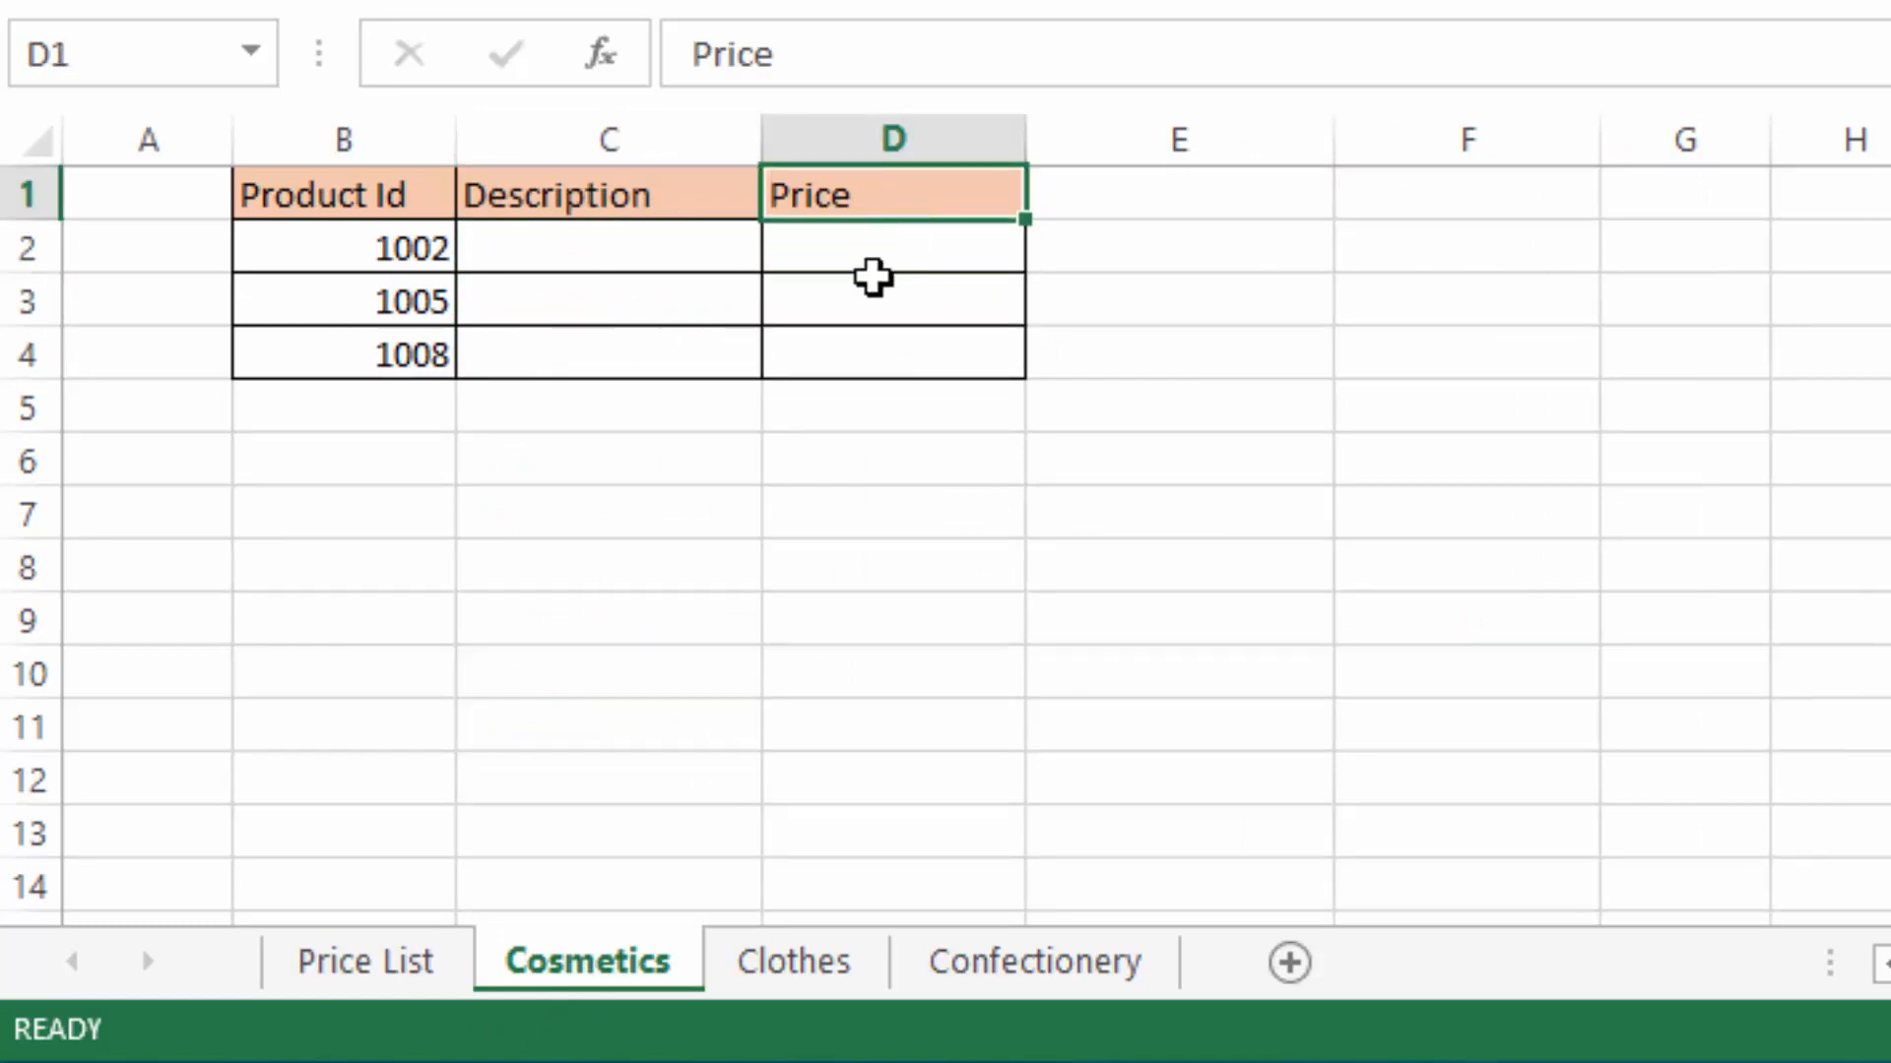
{"action": "left_click", "coordinate": [386, 970]}
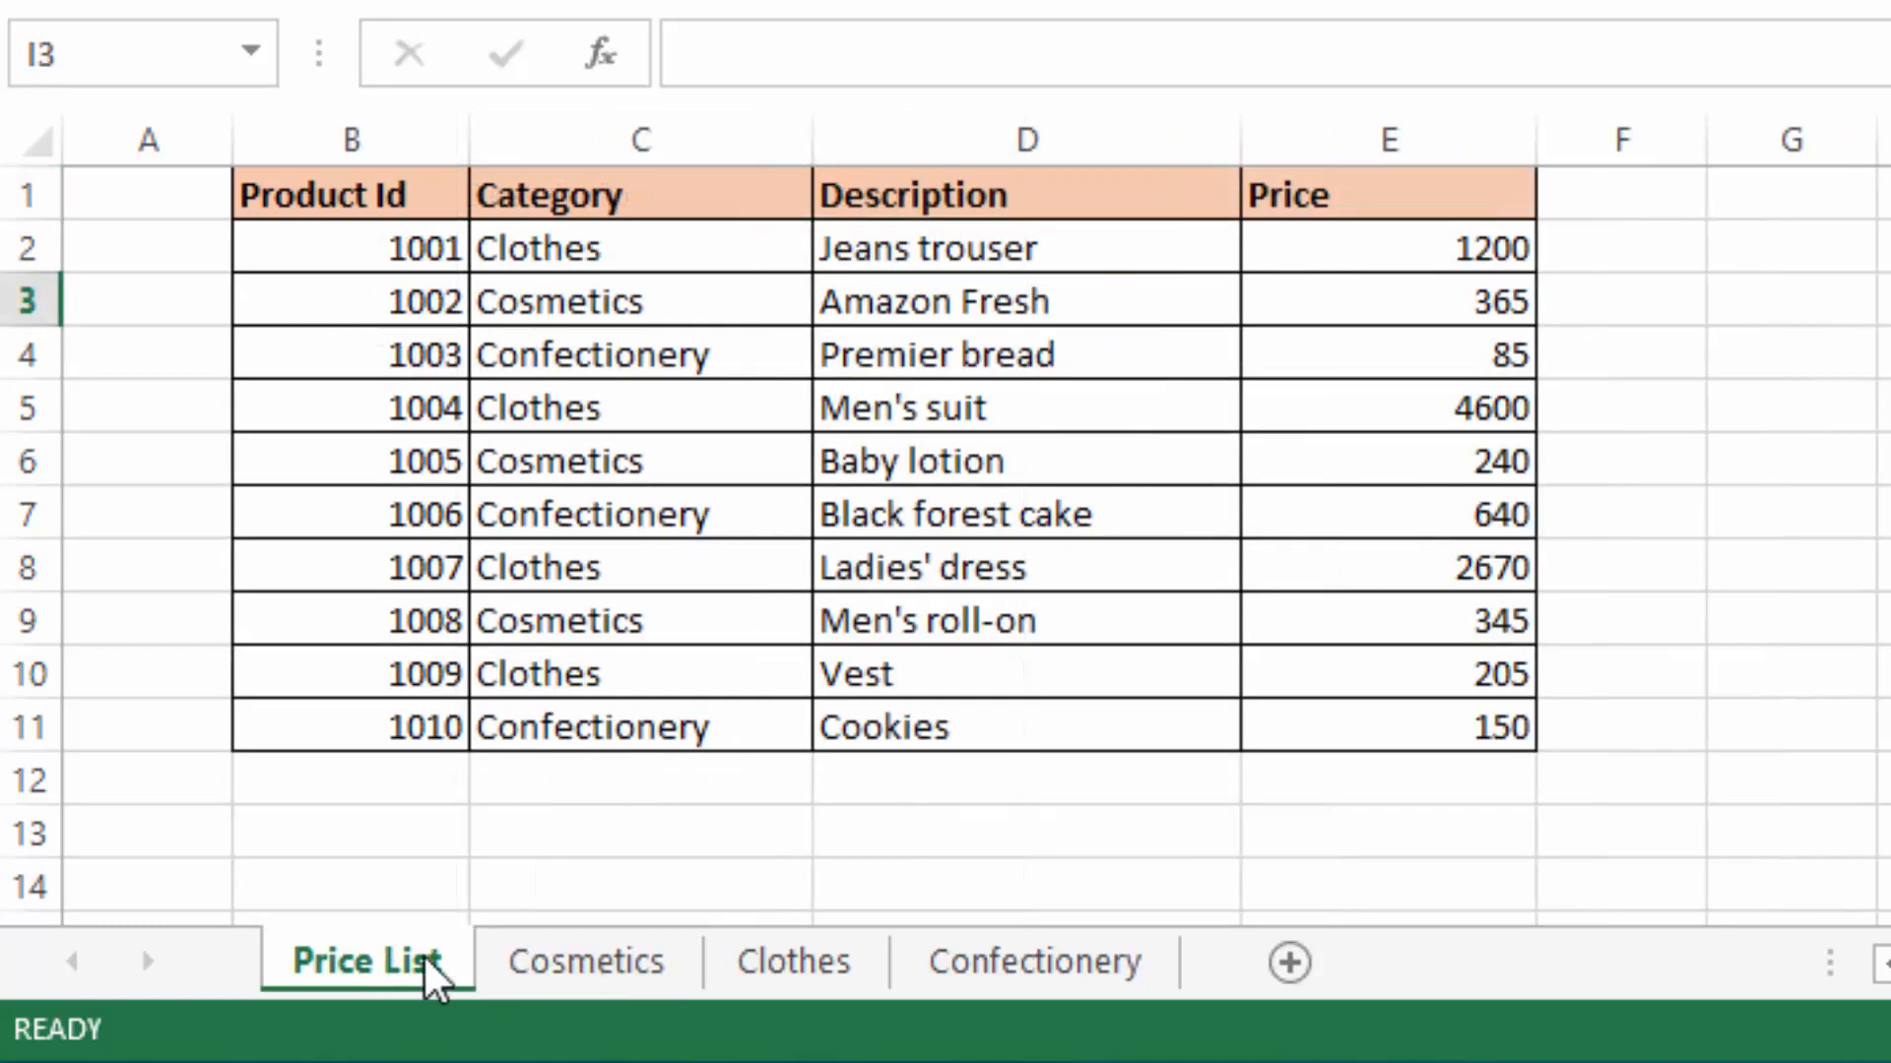
Step: Examine the first prices on Price List and the Price cell of each Product Id on the Cosmetics sheet
{"action": "left_click", "coordinate": [536, 973]}
{"action": "left_click", "coordinate": [369, 970]}
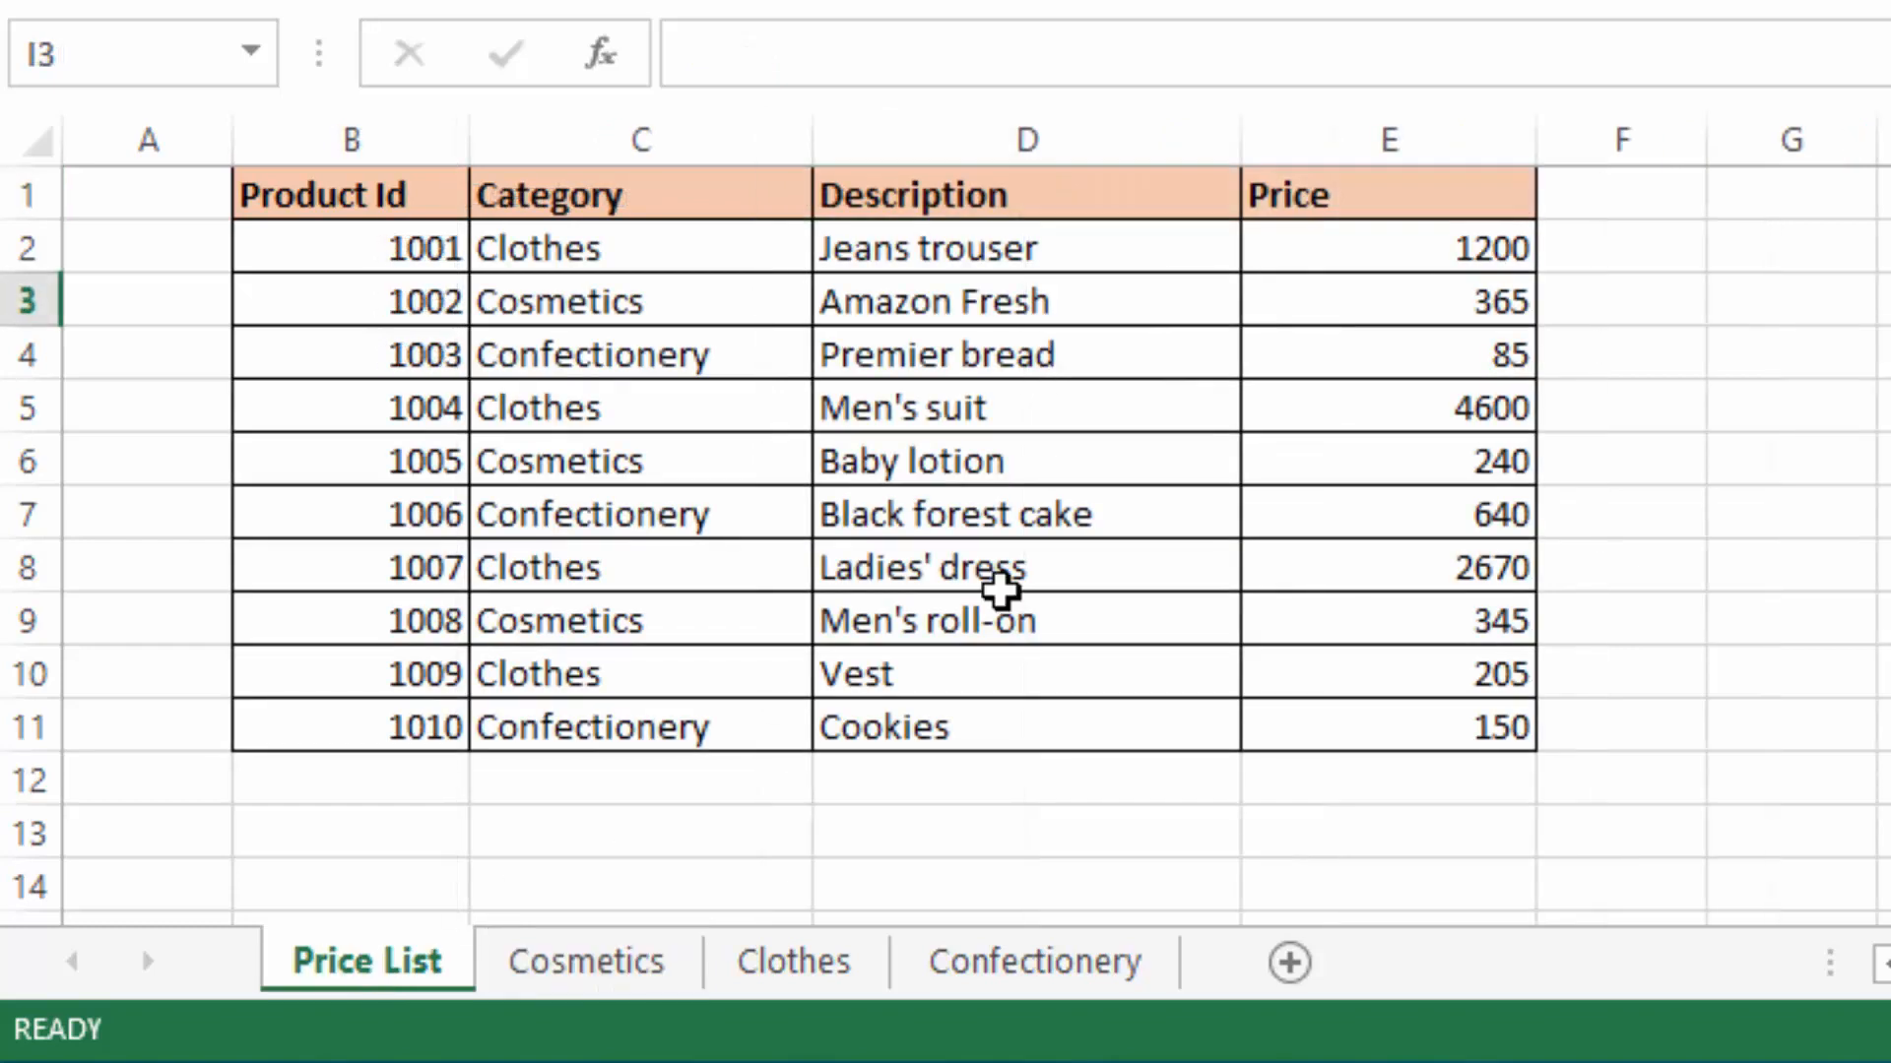
{"action": "left_click", "coordinate": [1332, 255]}
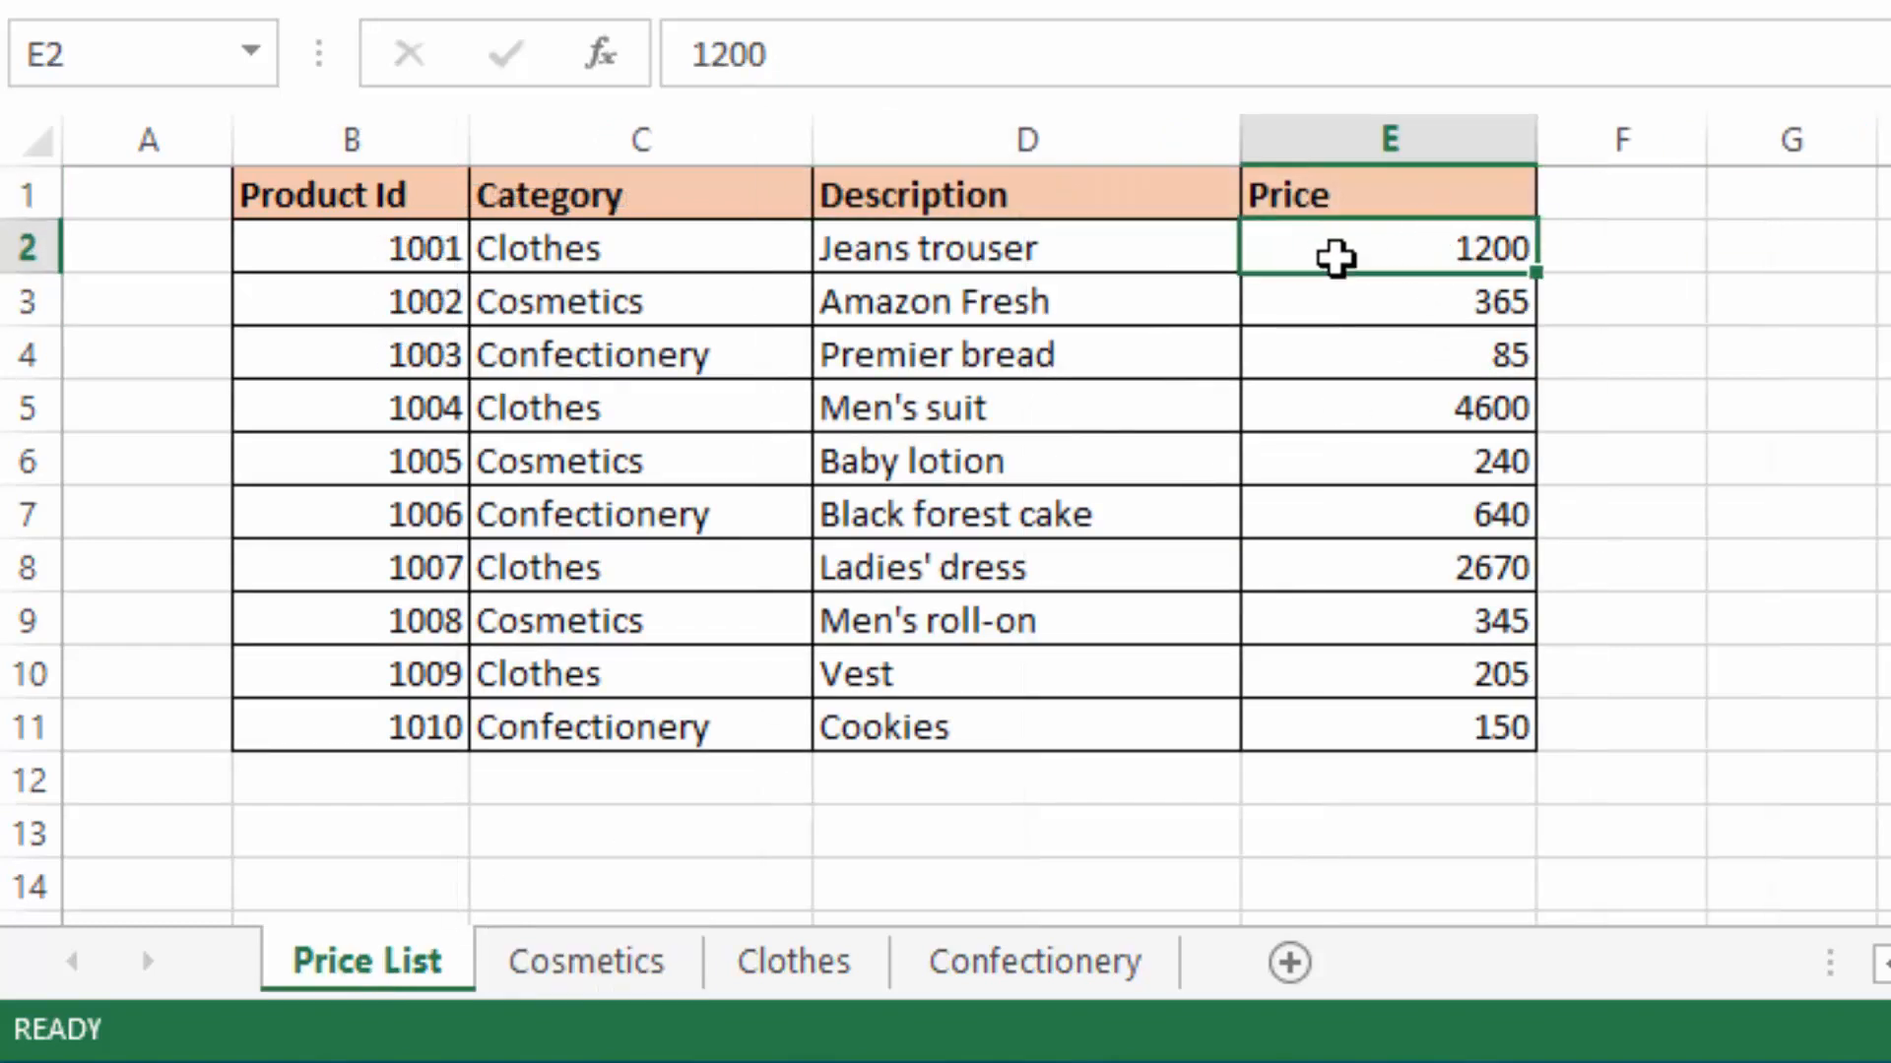
{"action": "left_click", "coordinate": [1341, 296]}
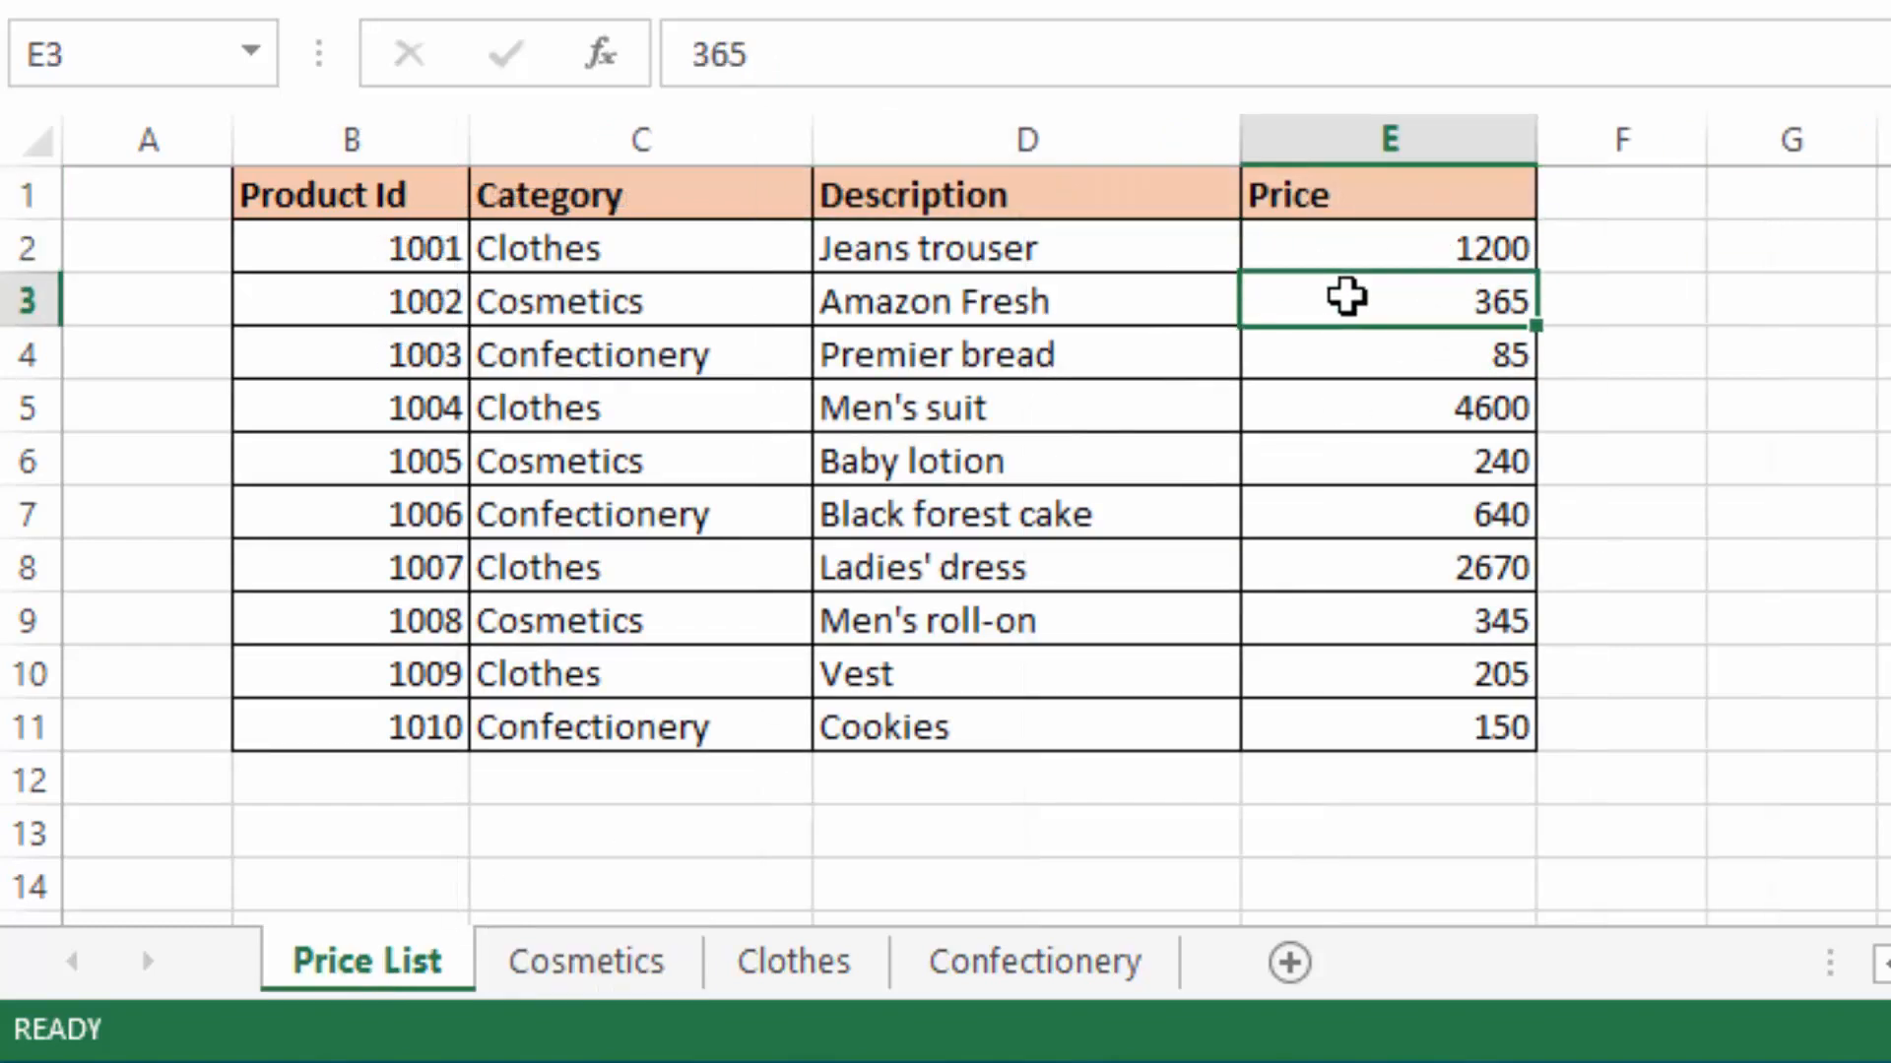
{"action": "left_click", "coordinate": [582, 974]}
{"action": "left_click", "coordinate": [857, 257]}
{"action": "left_click", "coordinate": [847, 306]}
{"action": "left_click", "coordinate": [842, 356]}
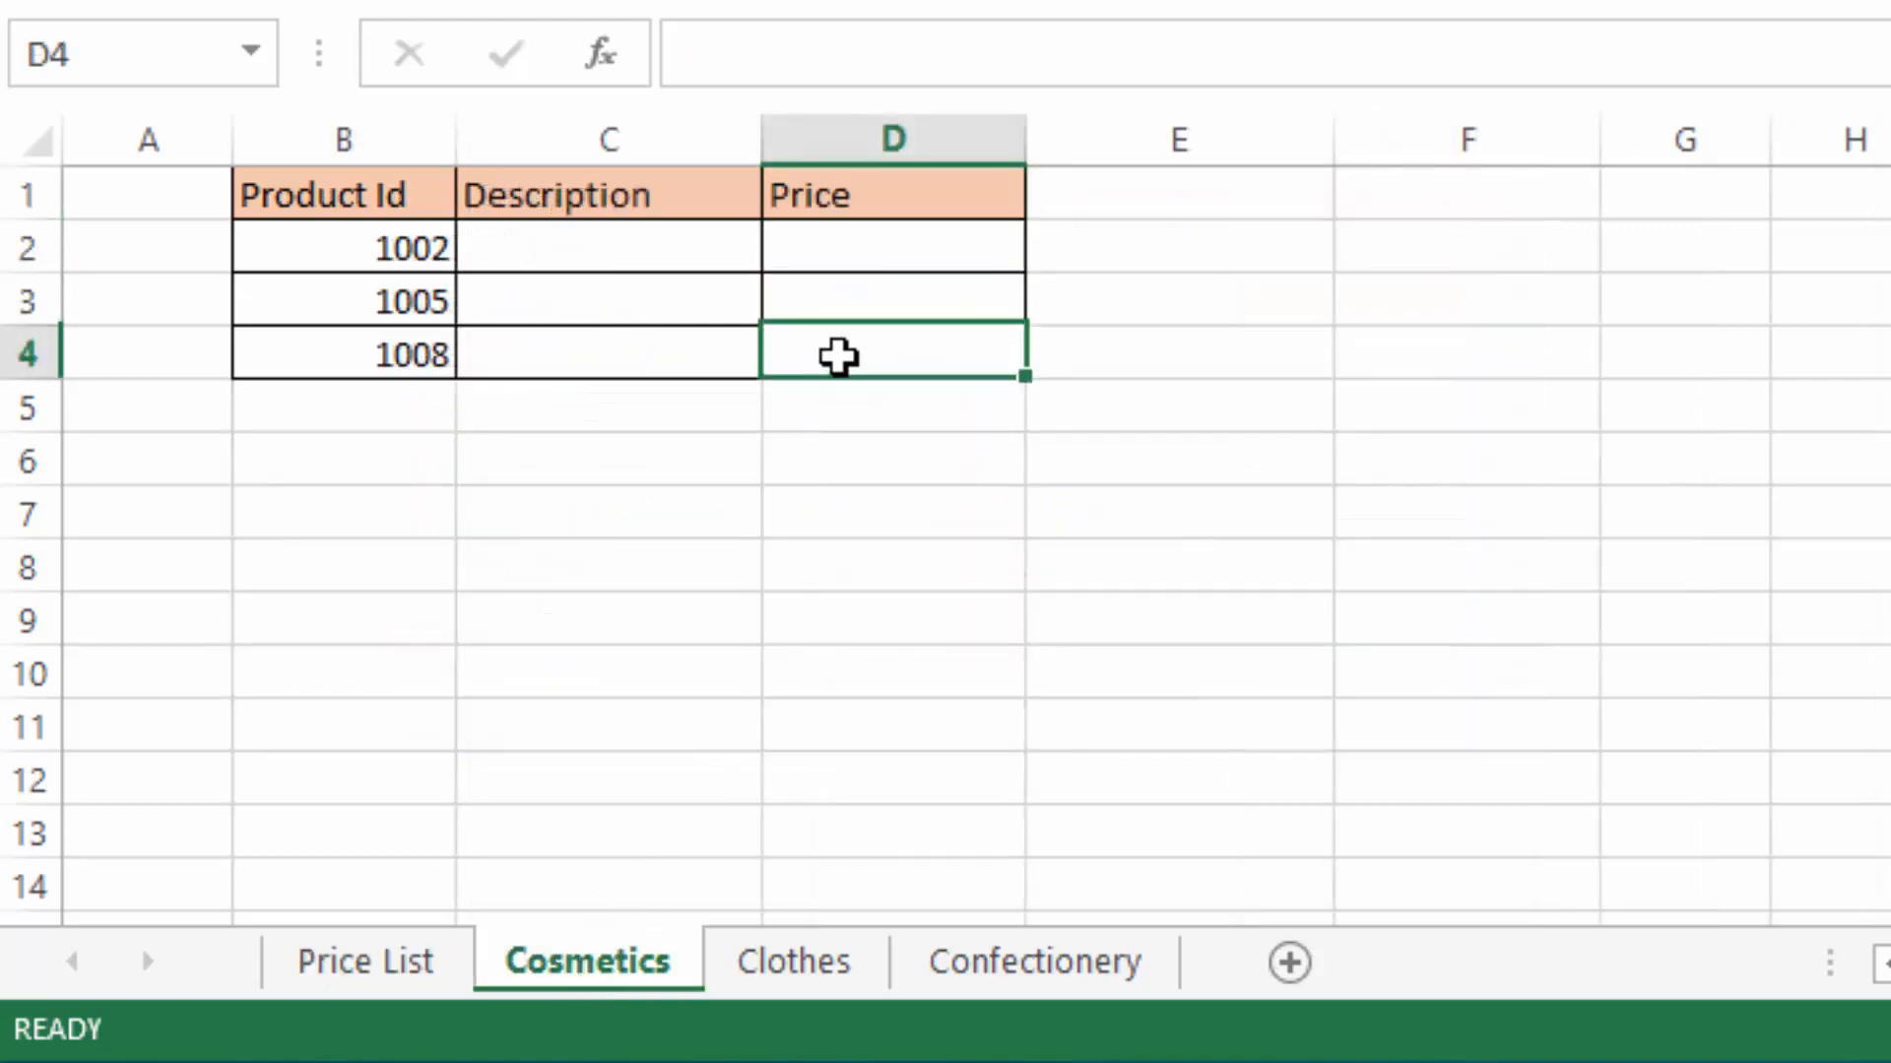
Step: Examine the Price cells for each Product Id on the Clothes and Confectionery sheets
{"action": "left_click", "coordinate": [778, 965]}
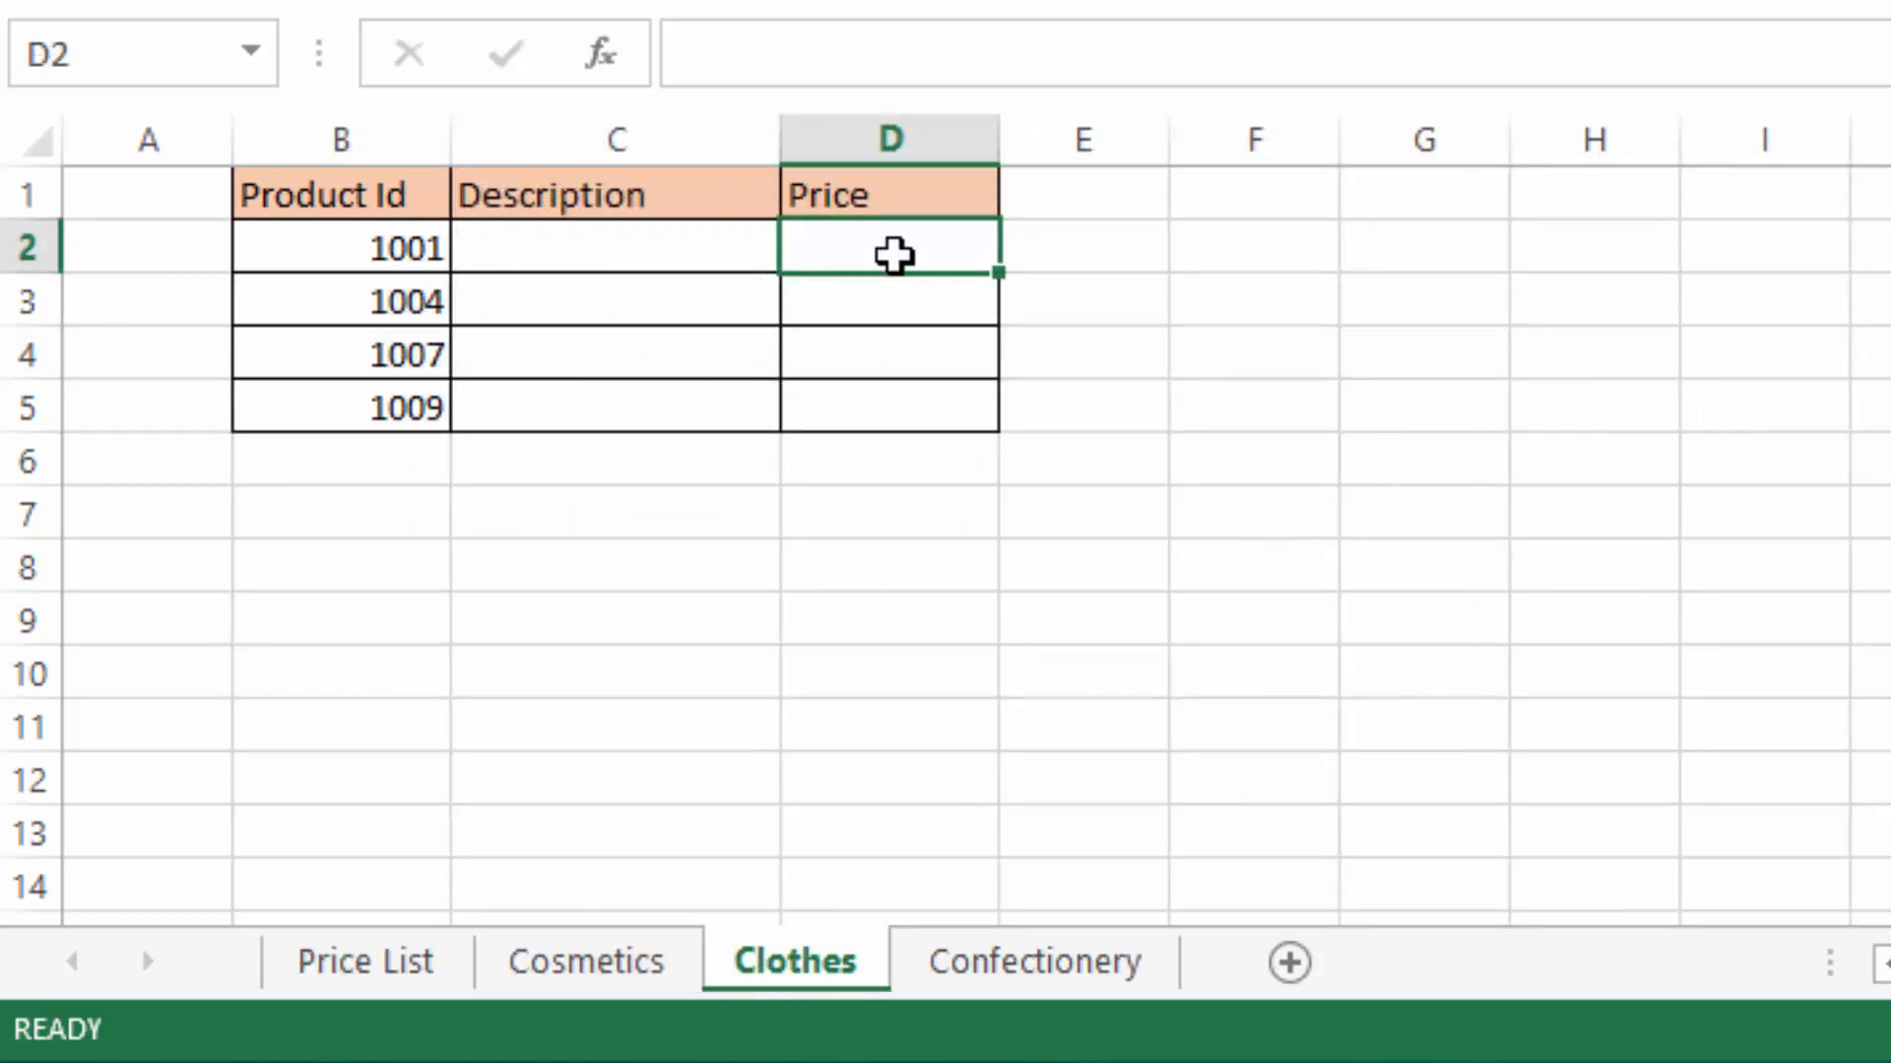
{"action": "left_click", "coordinate": [855, 298]}
{"action": "left_click", "coordinate": [848, 352]}
{"action": "left_click", "coordinate": [849, 414]}
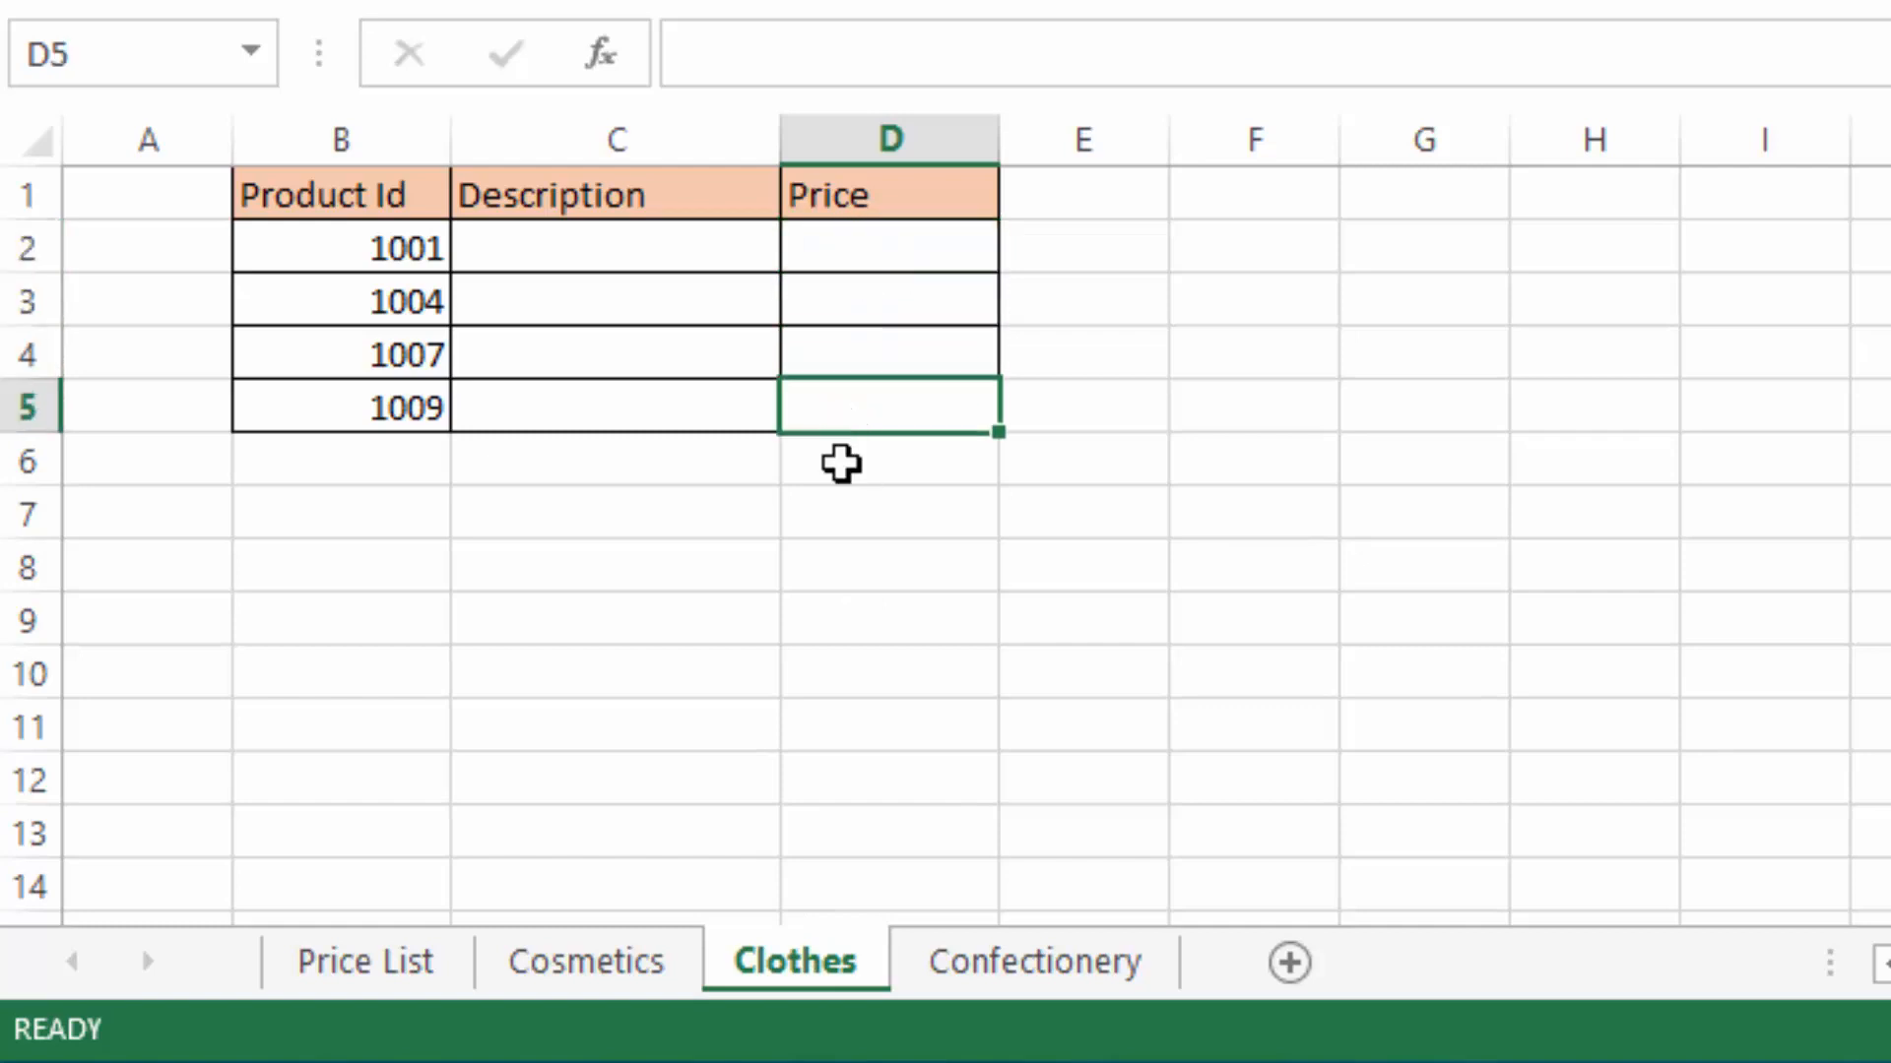
{"action": "left_click", "coordinate": [1029, 963]}
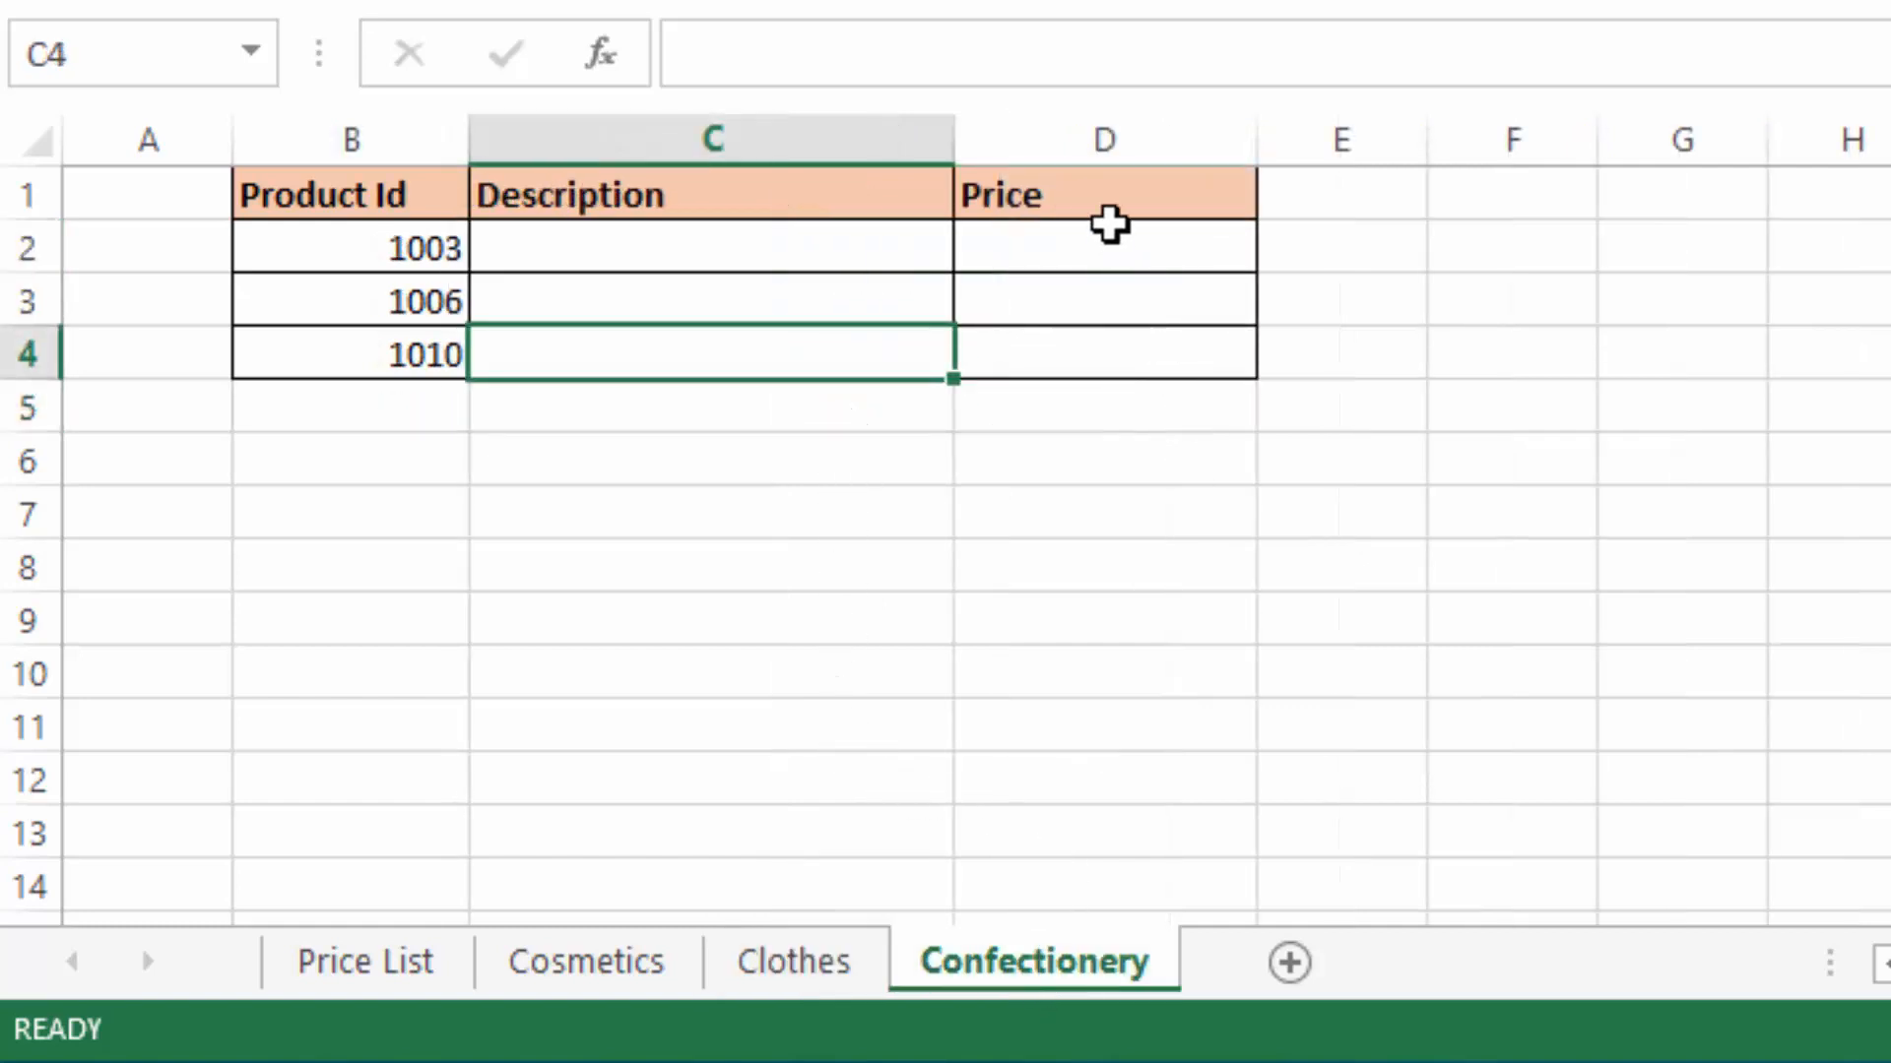
{"action": "left_click", "coordinate": [1105, 263]}
{"action": "left_click", "coordinate": [1105, 300]}
{"action": "left_click", "coordinate": [1104, 340]}
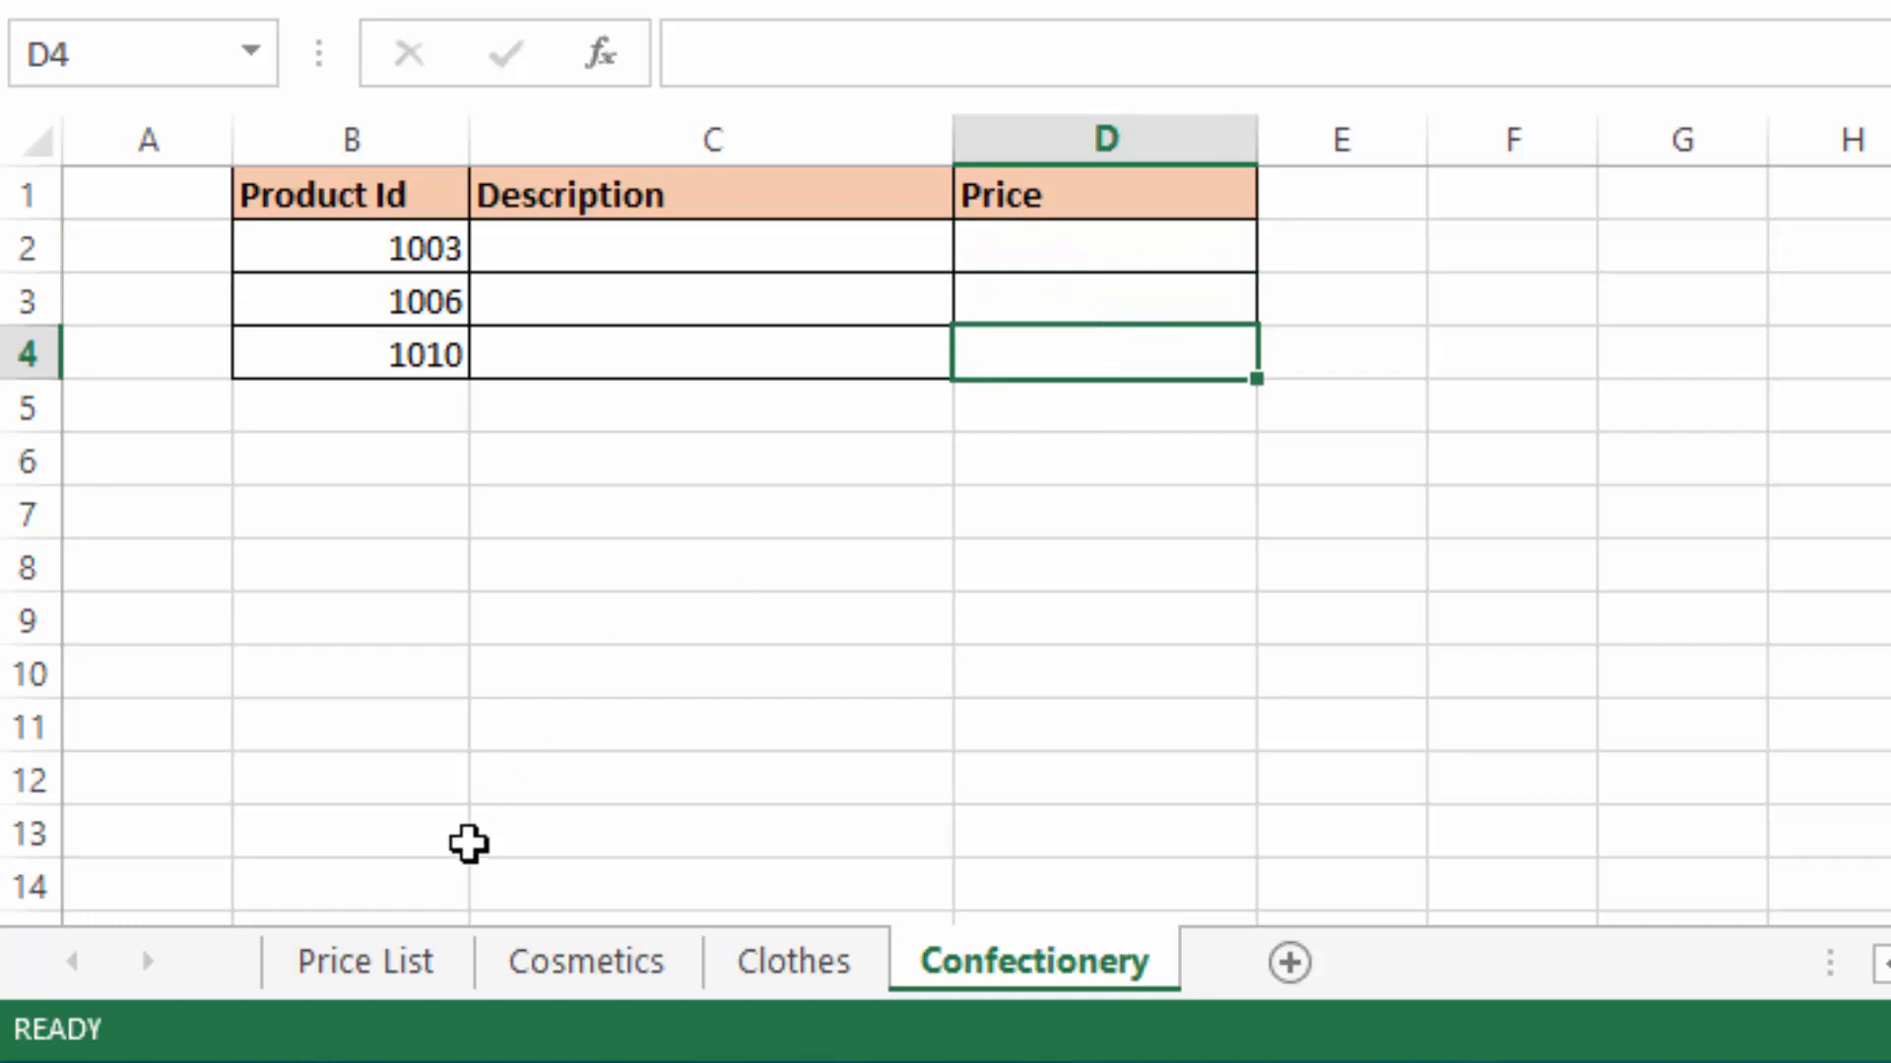
Step: Compare the Price List prices with the tables on the Cosmetics, Clothes and Confectionery sheets, ending on Price List
{"action": "left_click", "coordinate": [398, 960]}
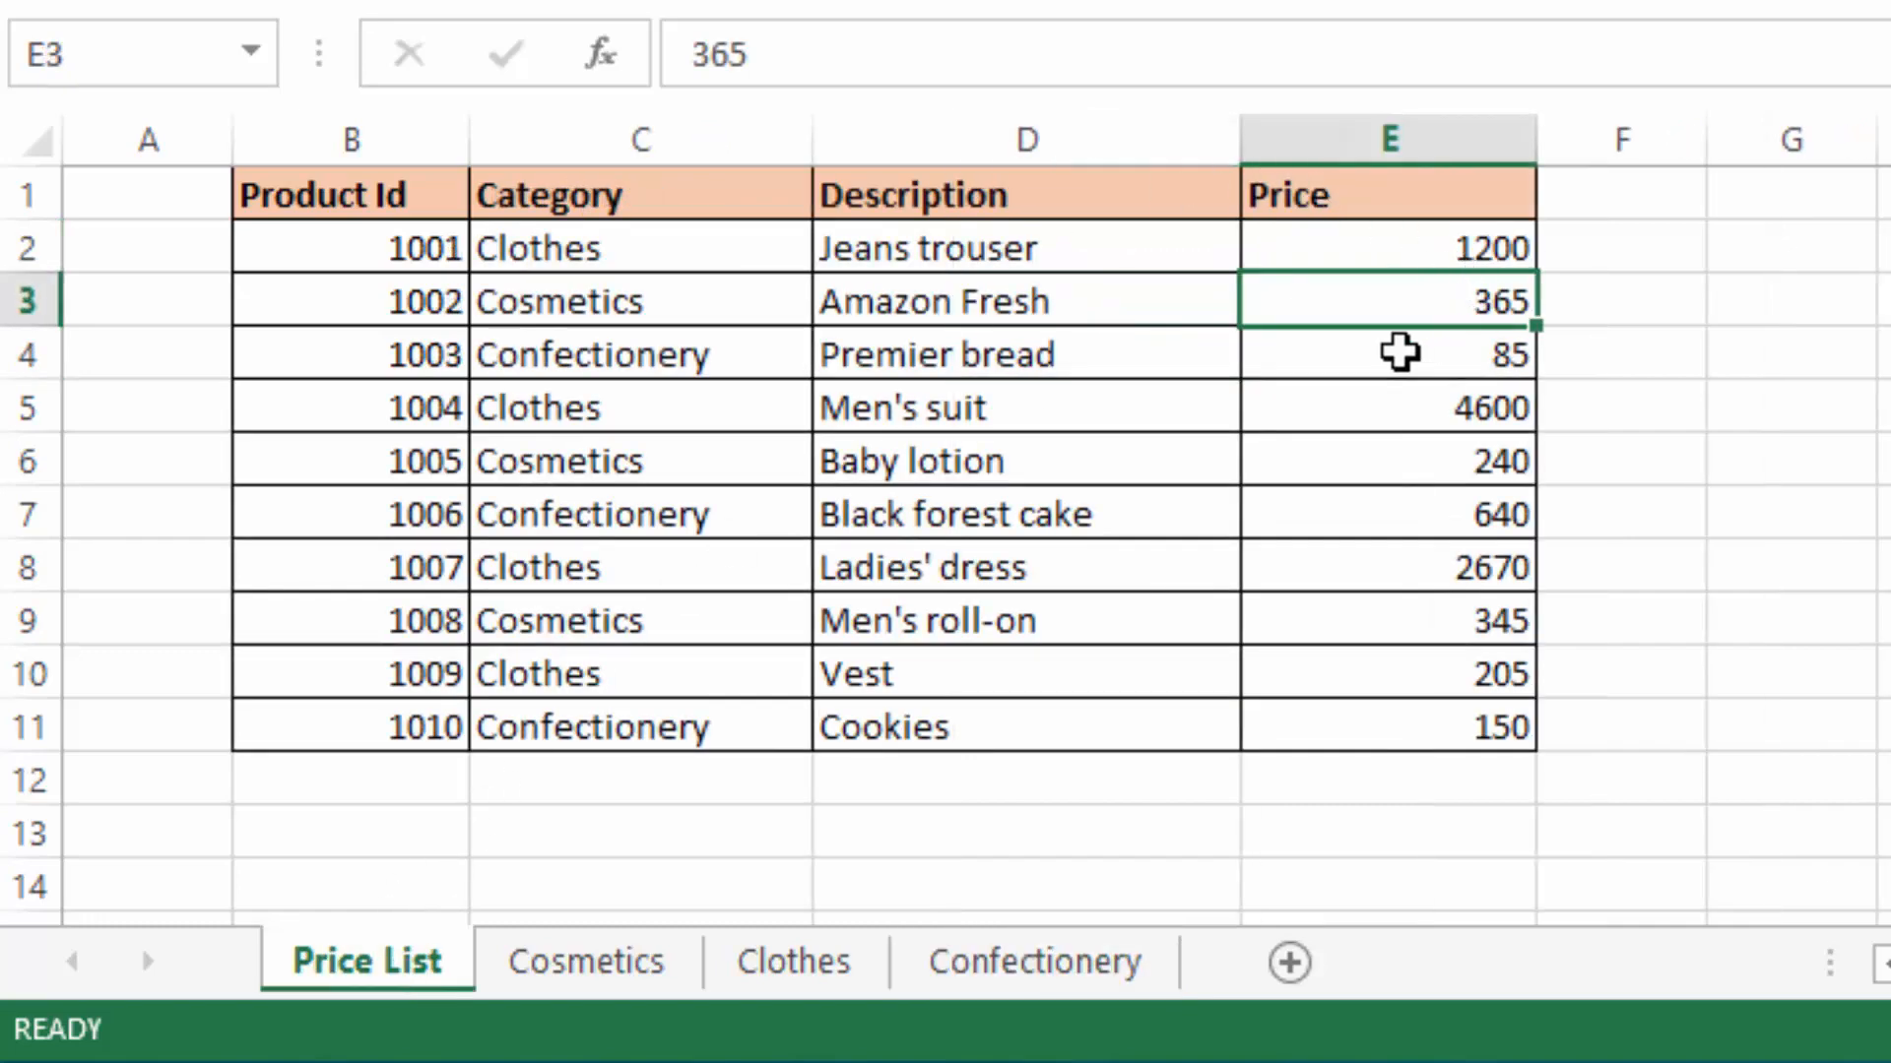
{"action": "left_click", "coordinate": [1399, 352]}
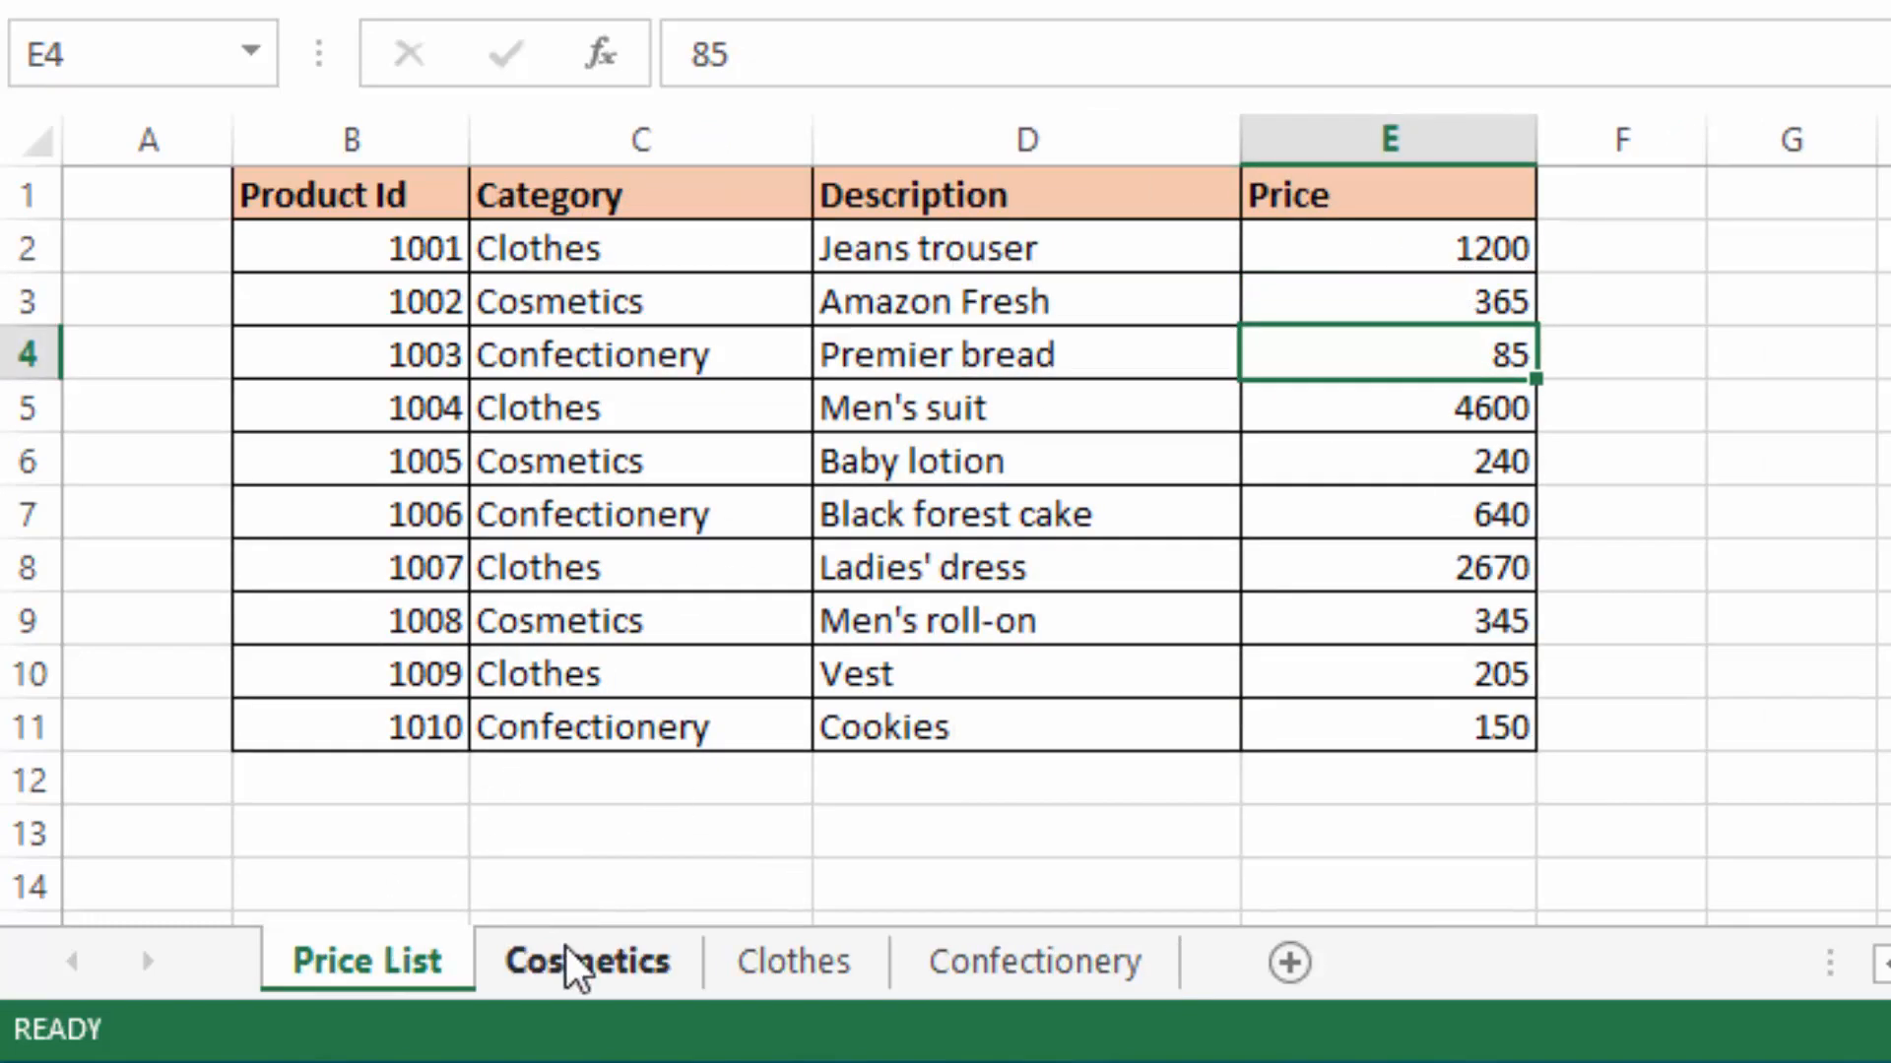
{"action": "left_click", "coordinate": [581, 970]}
{"action": "left_click", "coordinate": [782, 970]}
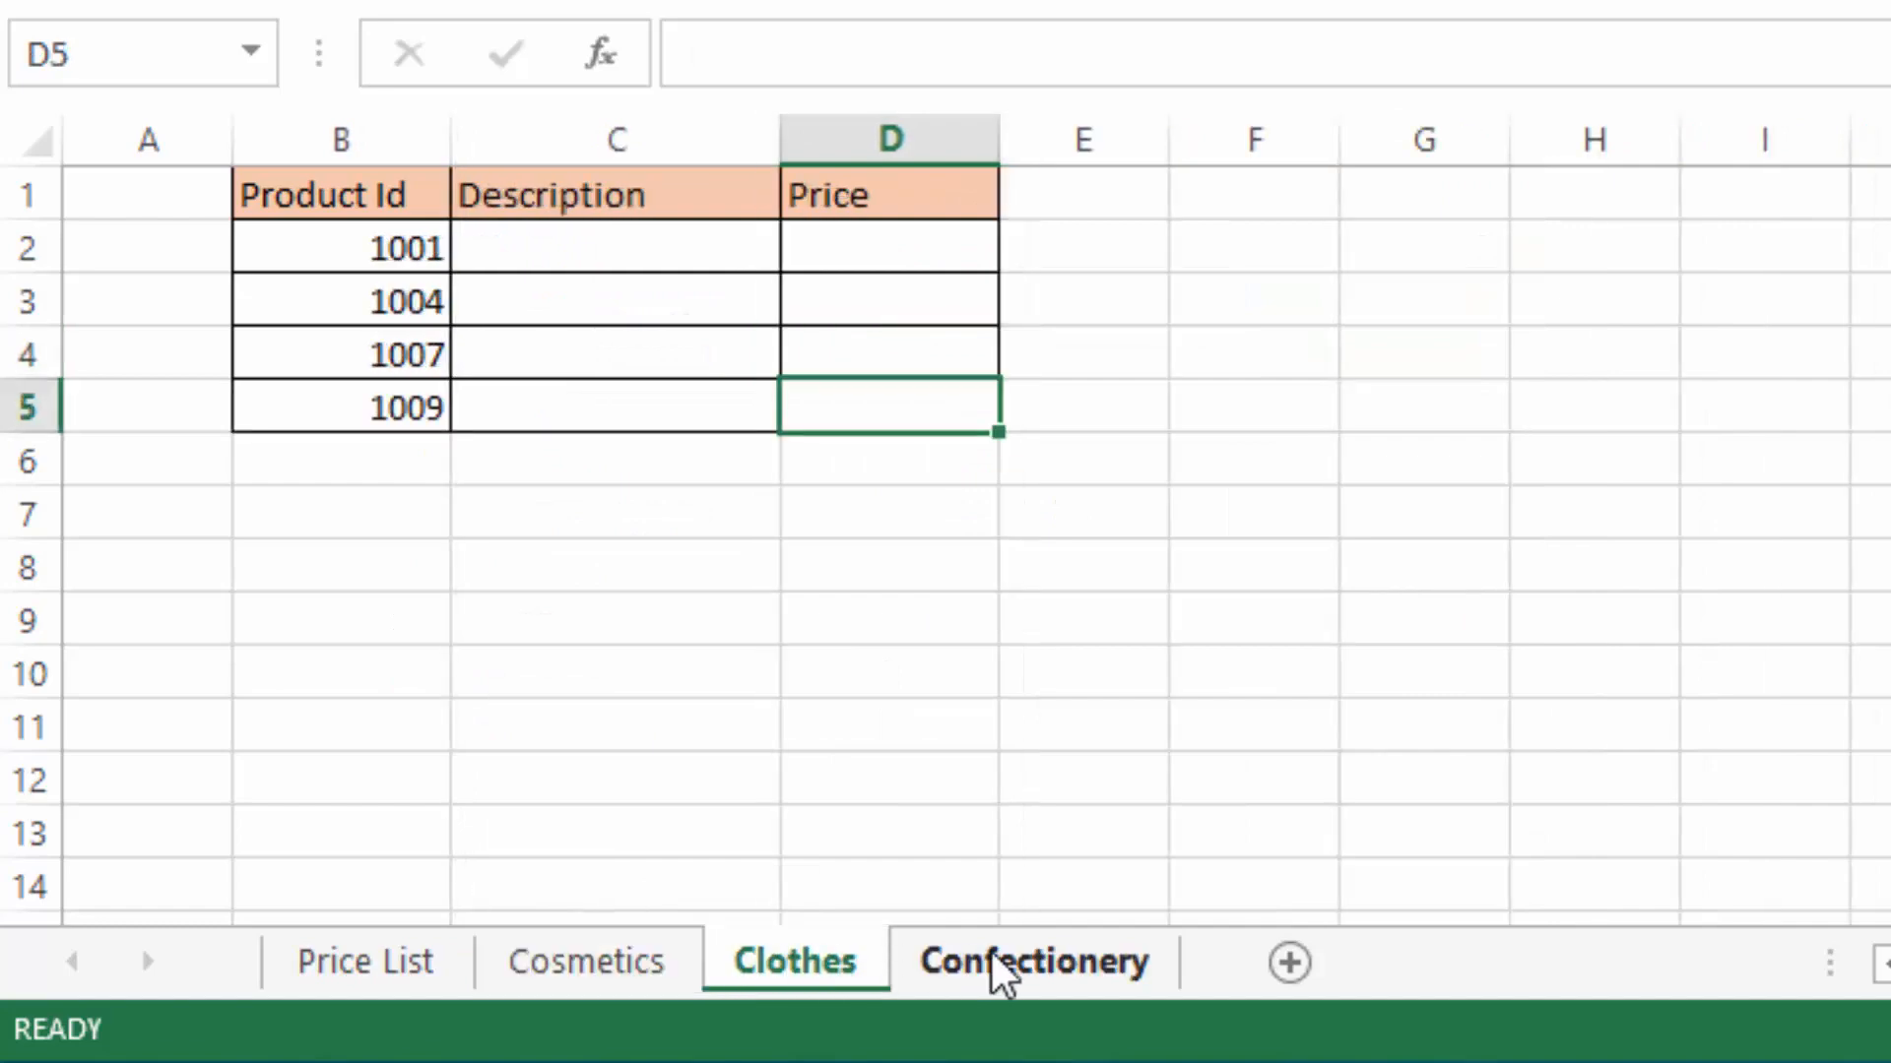
{"action": "left_click", "coordinate": [1034, 970]}
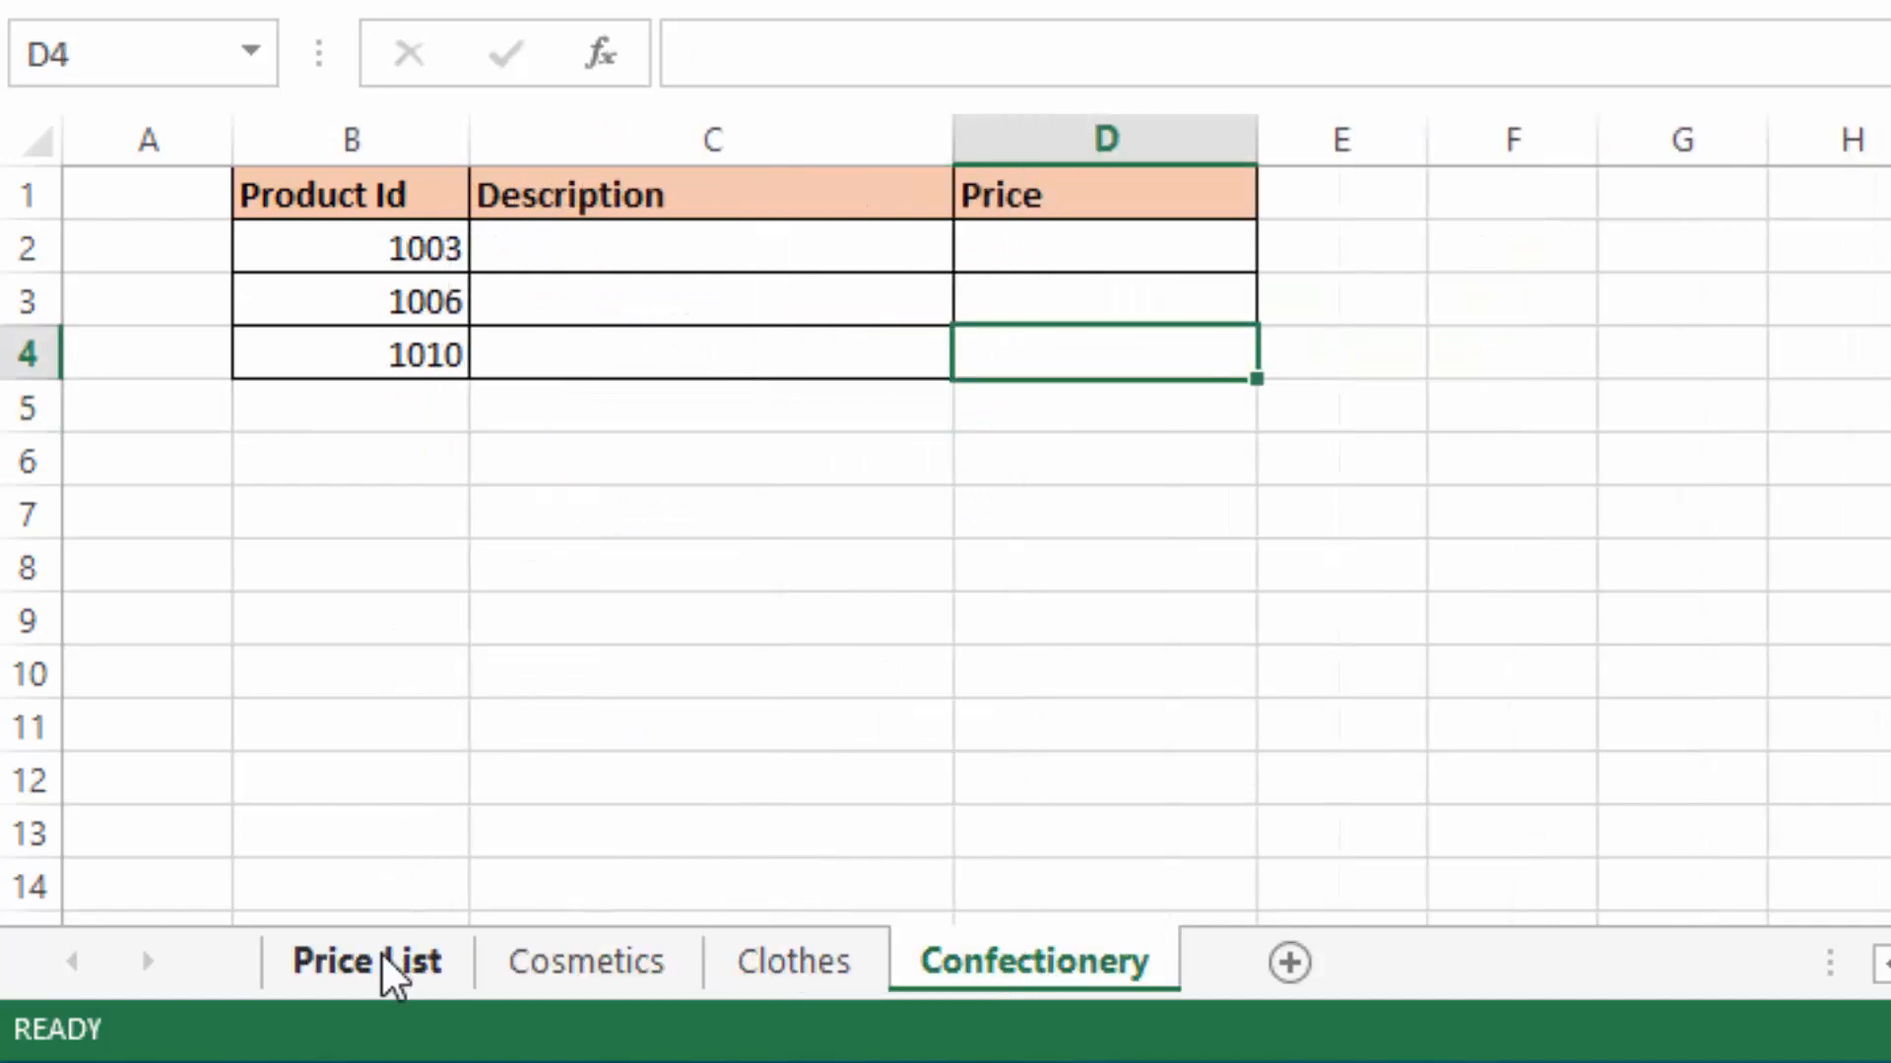
{"action": "left_click", "coordinate": [386, 970]}
{"action": "left_click", "coordinate": [1880, 405]}
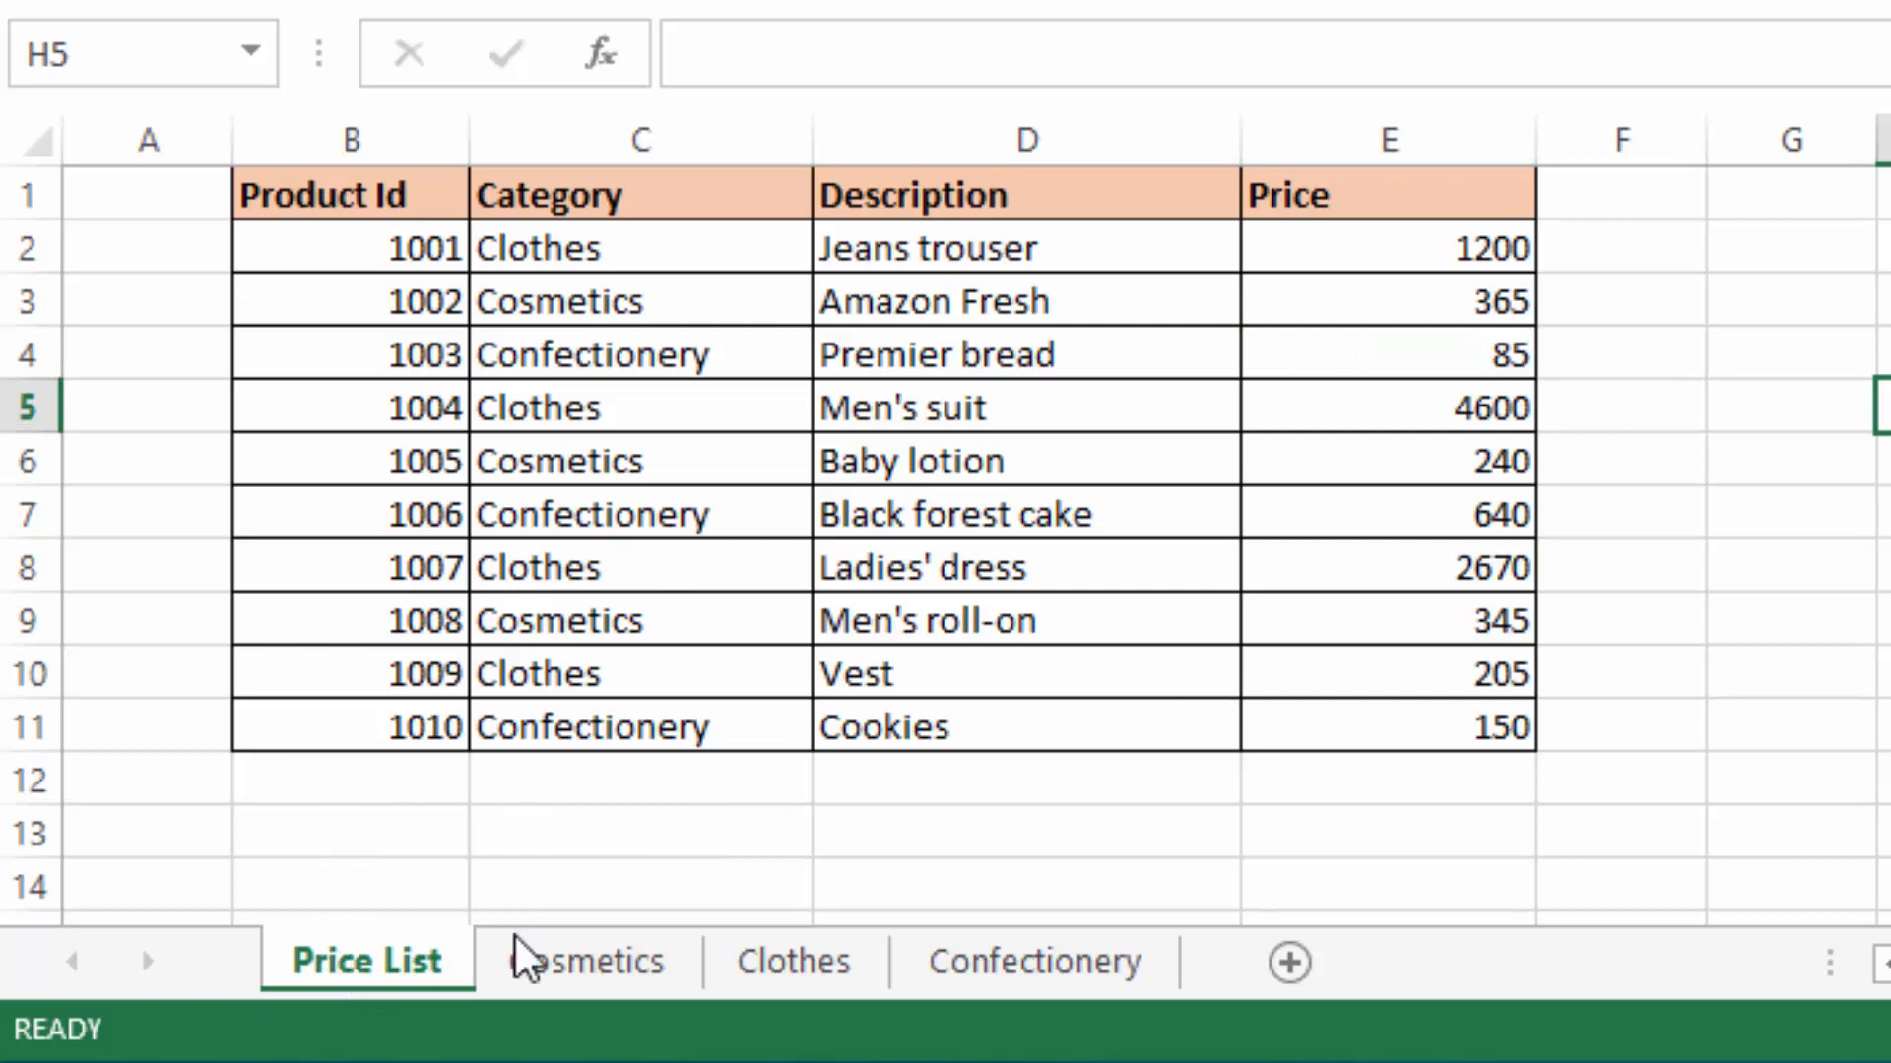
Step: Widen the Description and Price columns on the Cosmetics sheet
{"action": "left_click", "coordinate": [574, 965]}
{"action": "left_click", "coordinate": [1297, 300]}
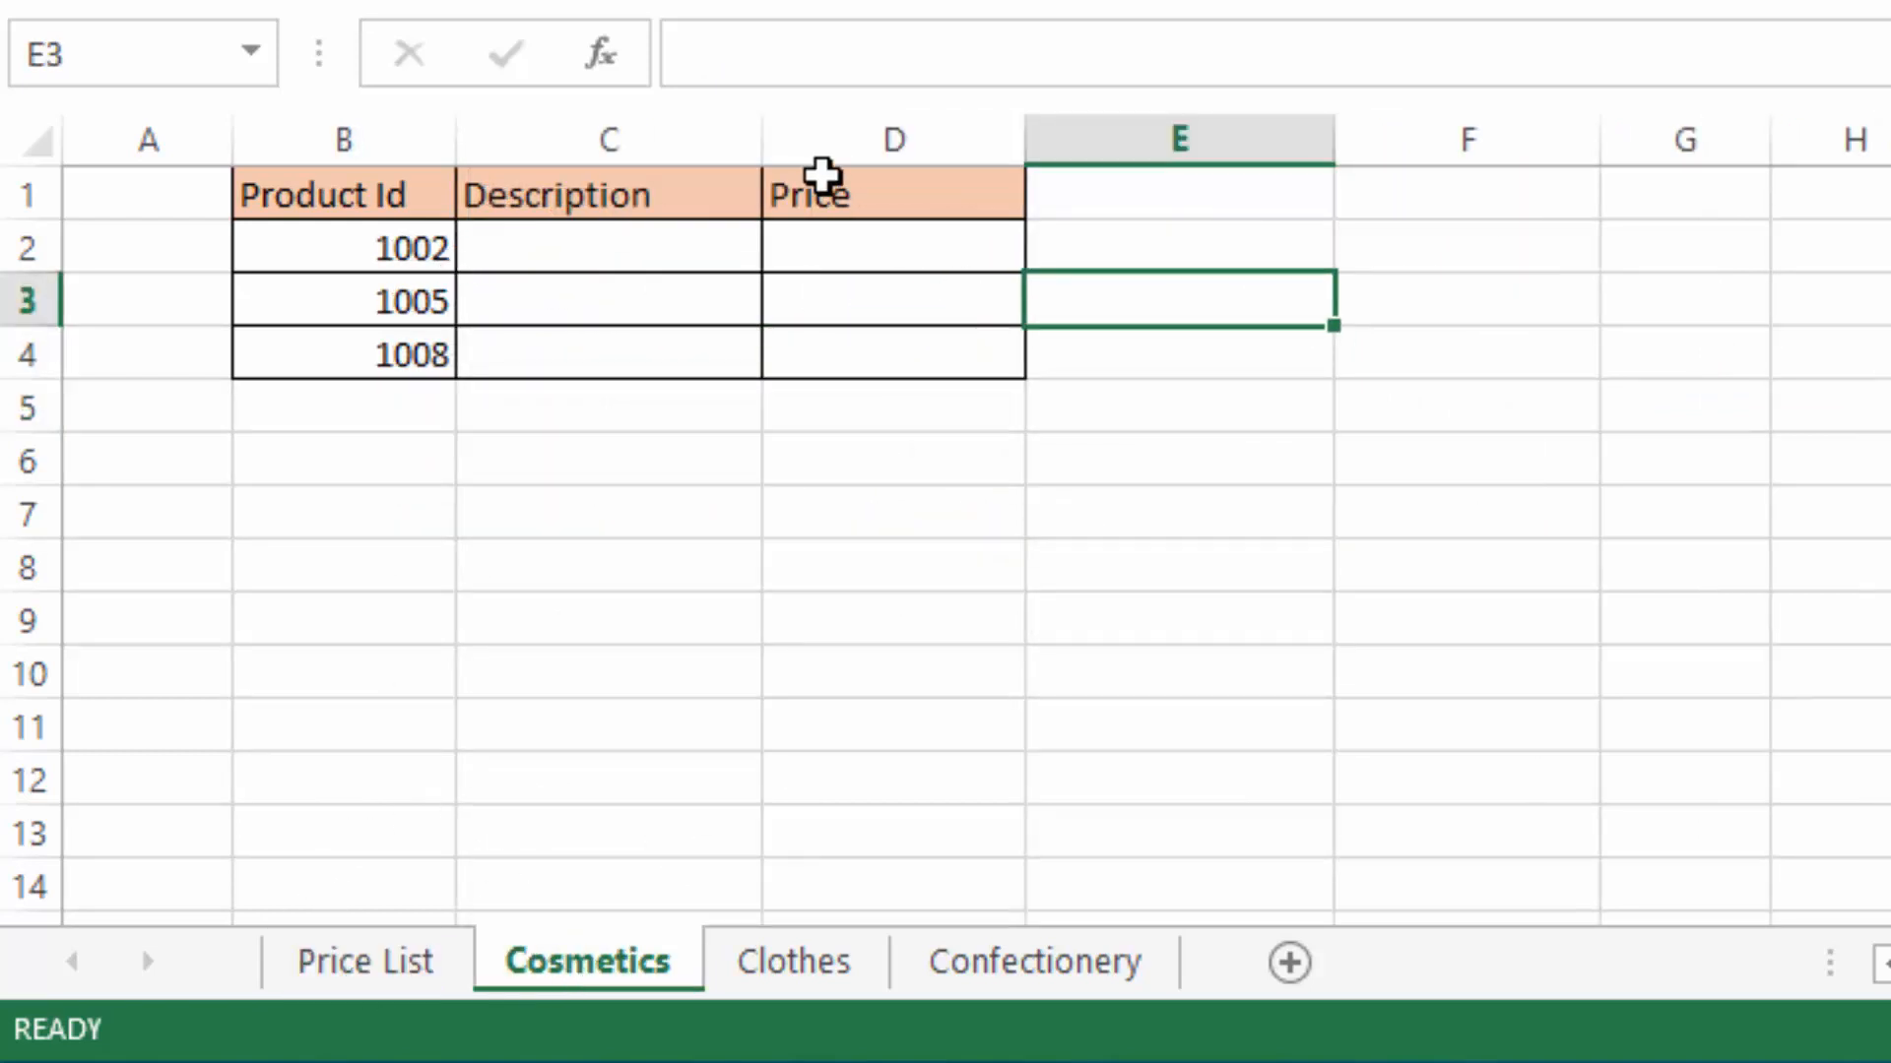
{"action": "left_click_drag", "start_coordinate": [762, 147], "coordinate": [885, 148]}
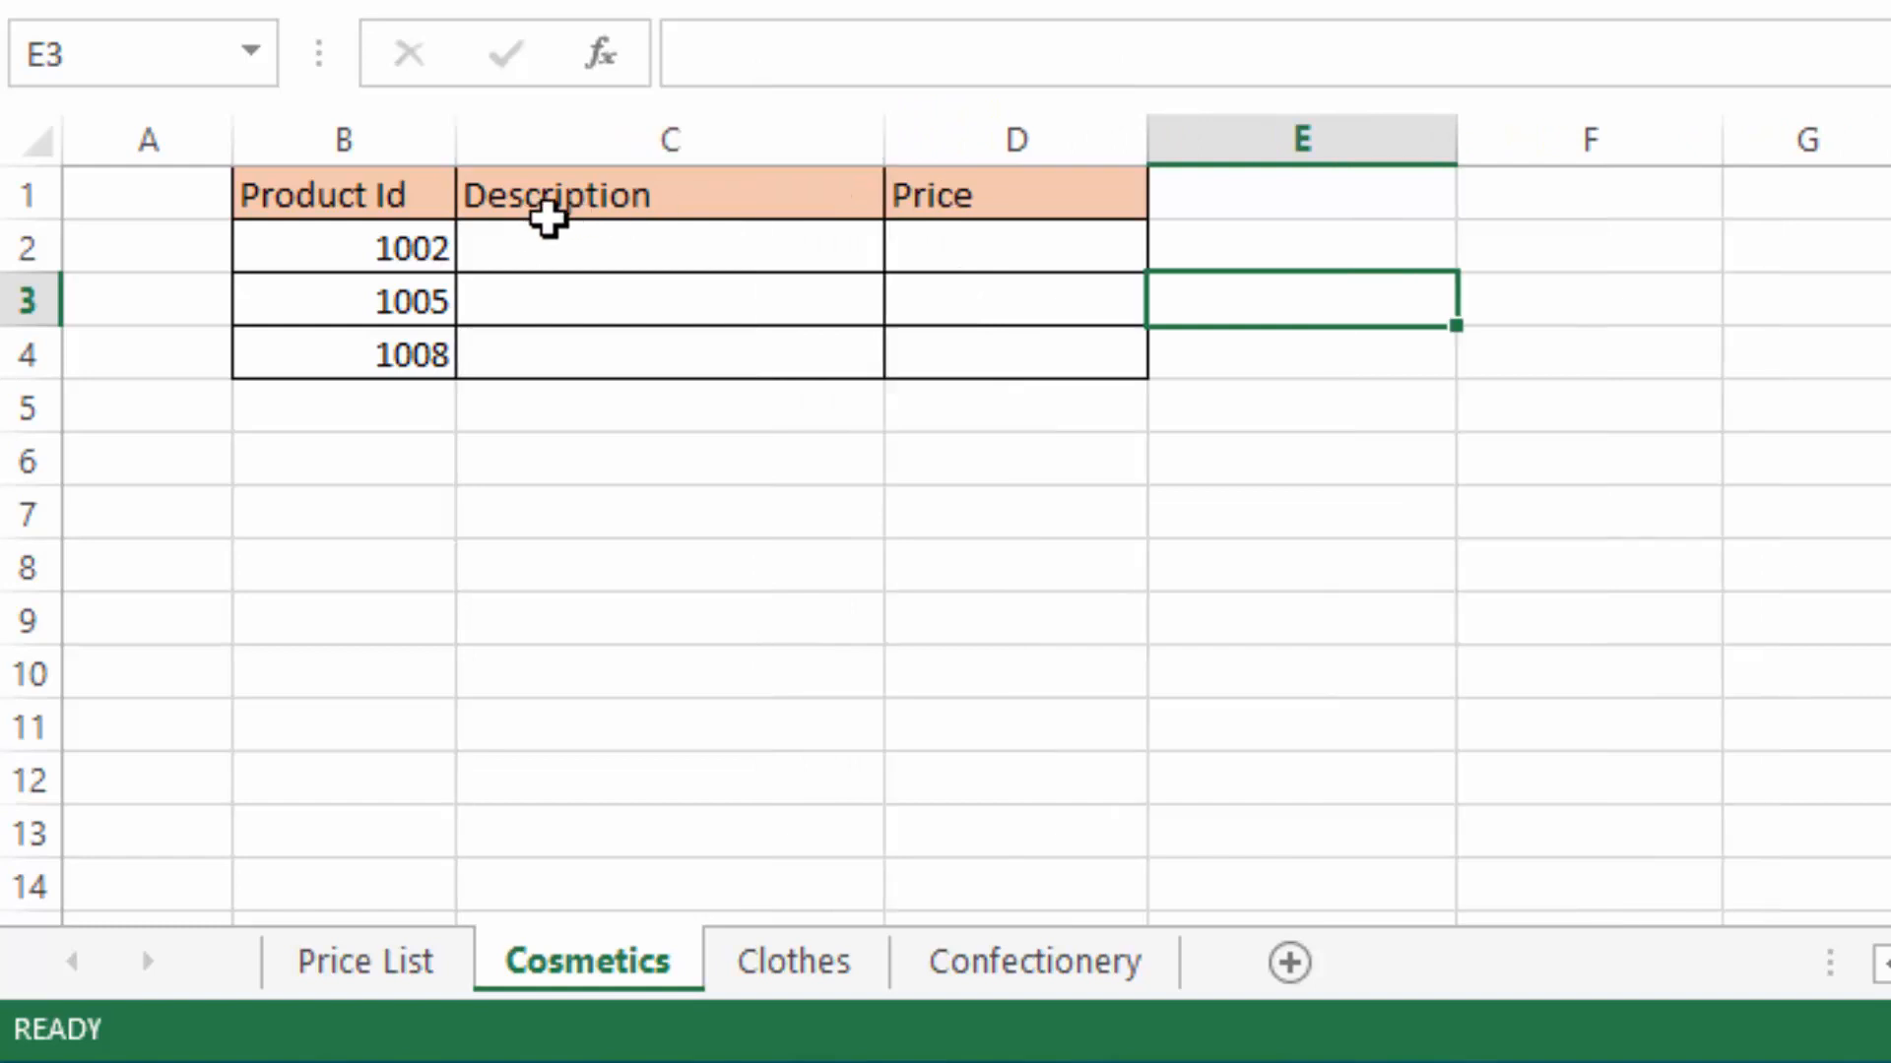
{"action": "left_click_drag", "start_coordinate": [1150, 131], "coordinate": [1207, 131]}
Step: Compare the Product Ids on the Cosmetics sheet with the Product Id column on Price List
{"action": "left_click", "coordinate": [370, 250]}
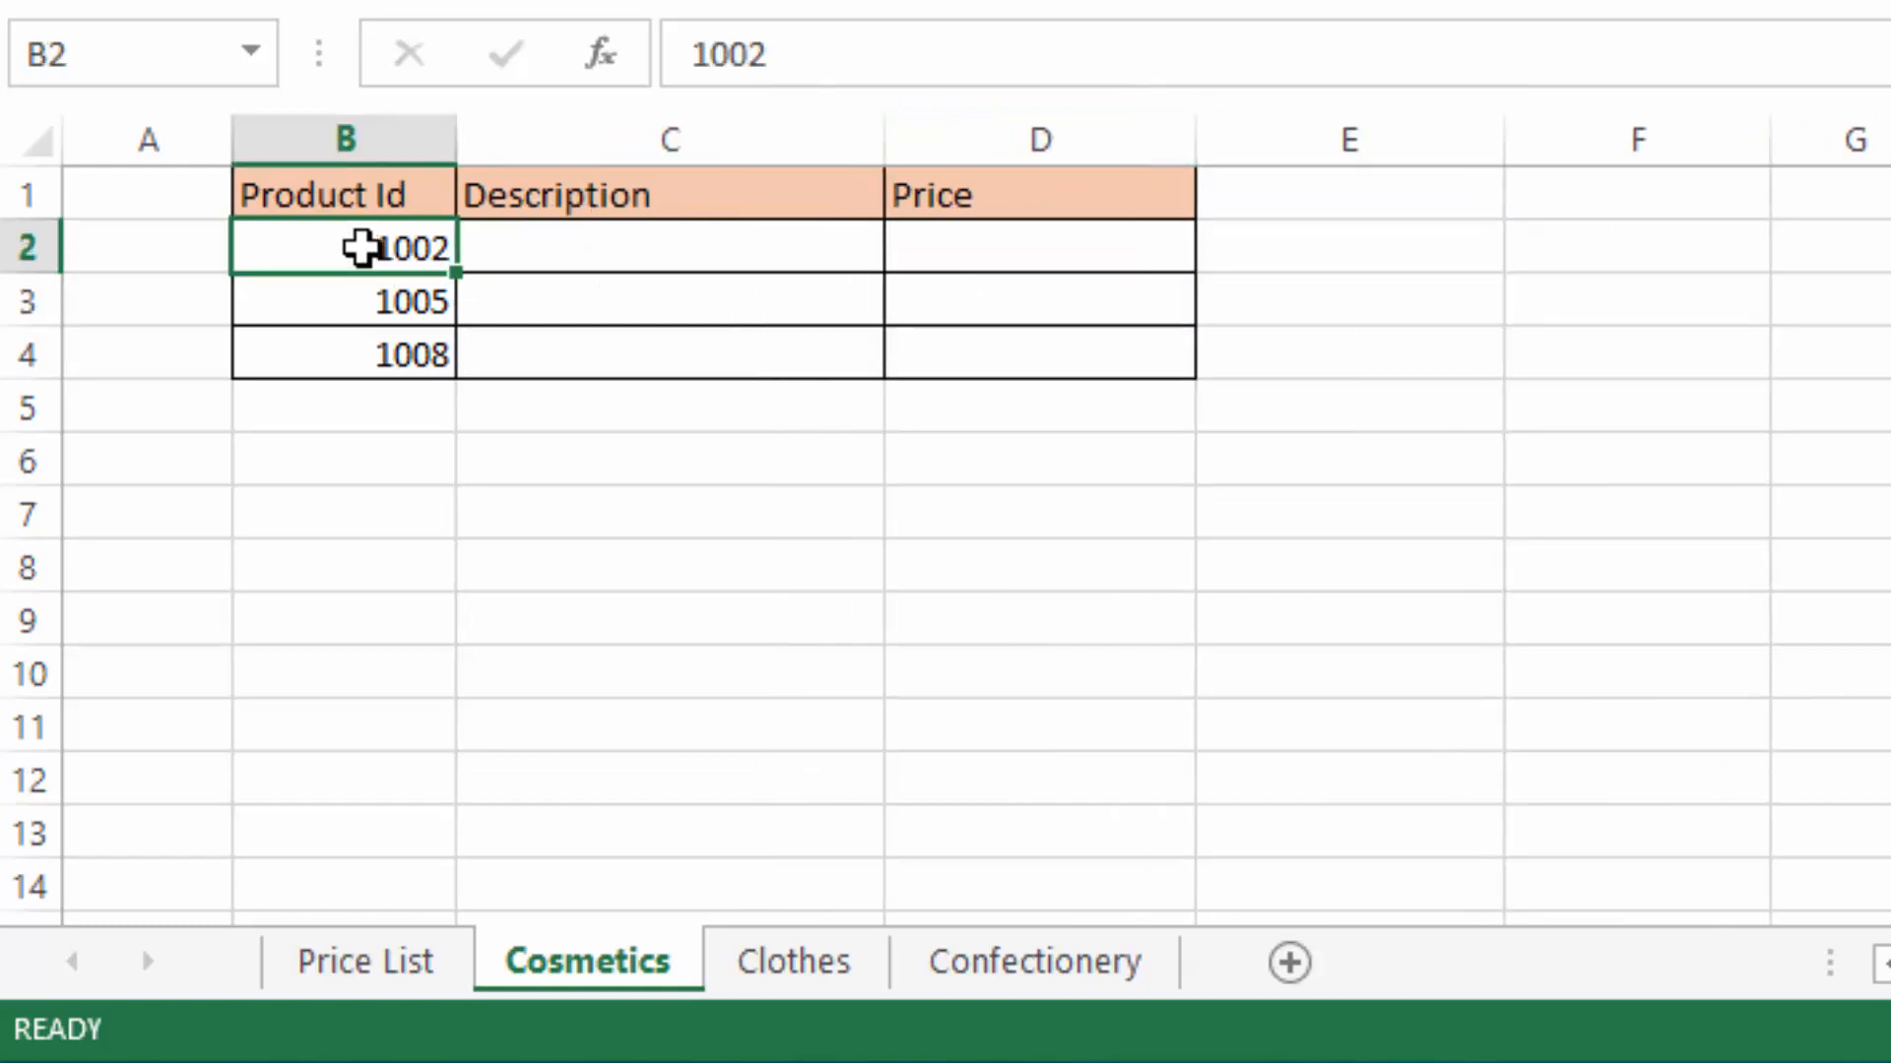
{"action": "left_click_drag", "start_coordinate": [363, 248], "coordinate": [363, 360]}
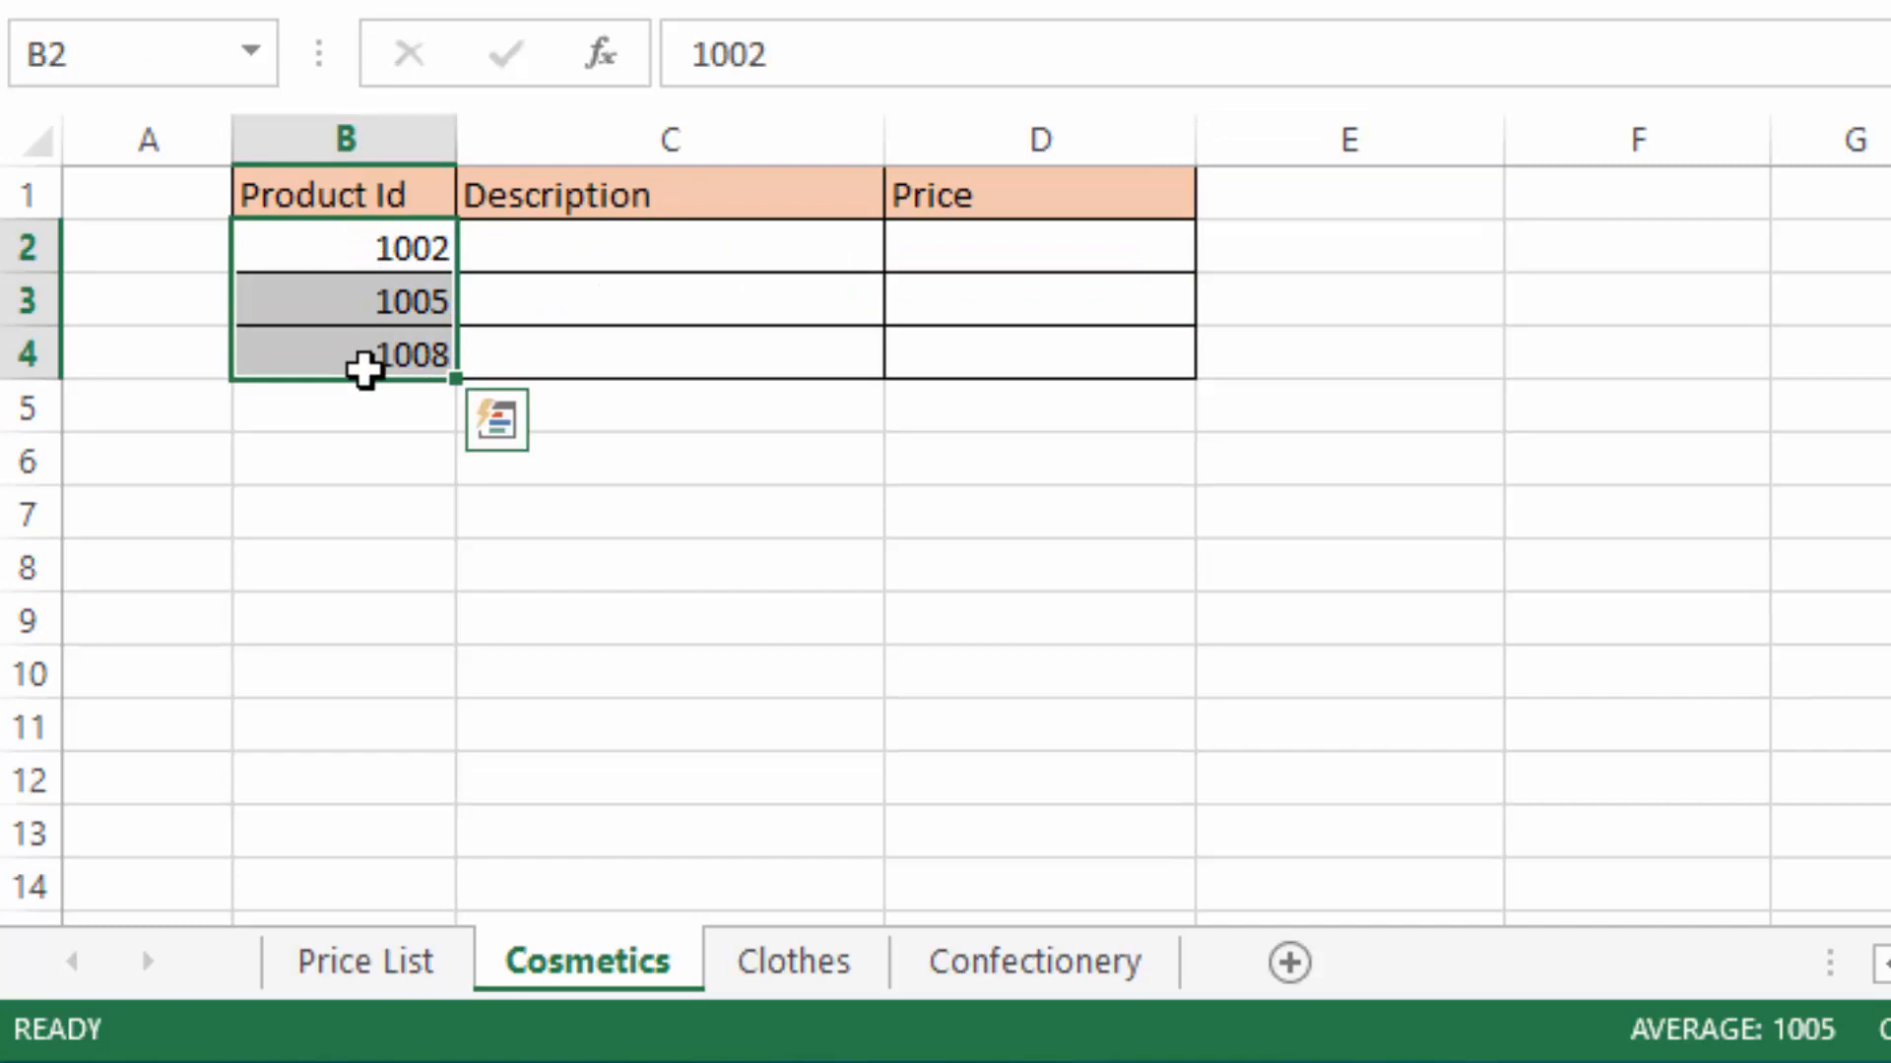
{"action": "left_click", "coordinate": [366, 962]}
{"action": "left_click_drag", "start_coordinate": [359, 246], "coordinate": [371, 707]}
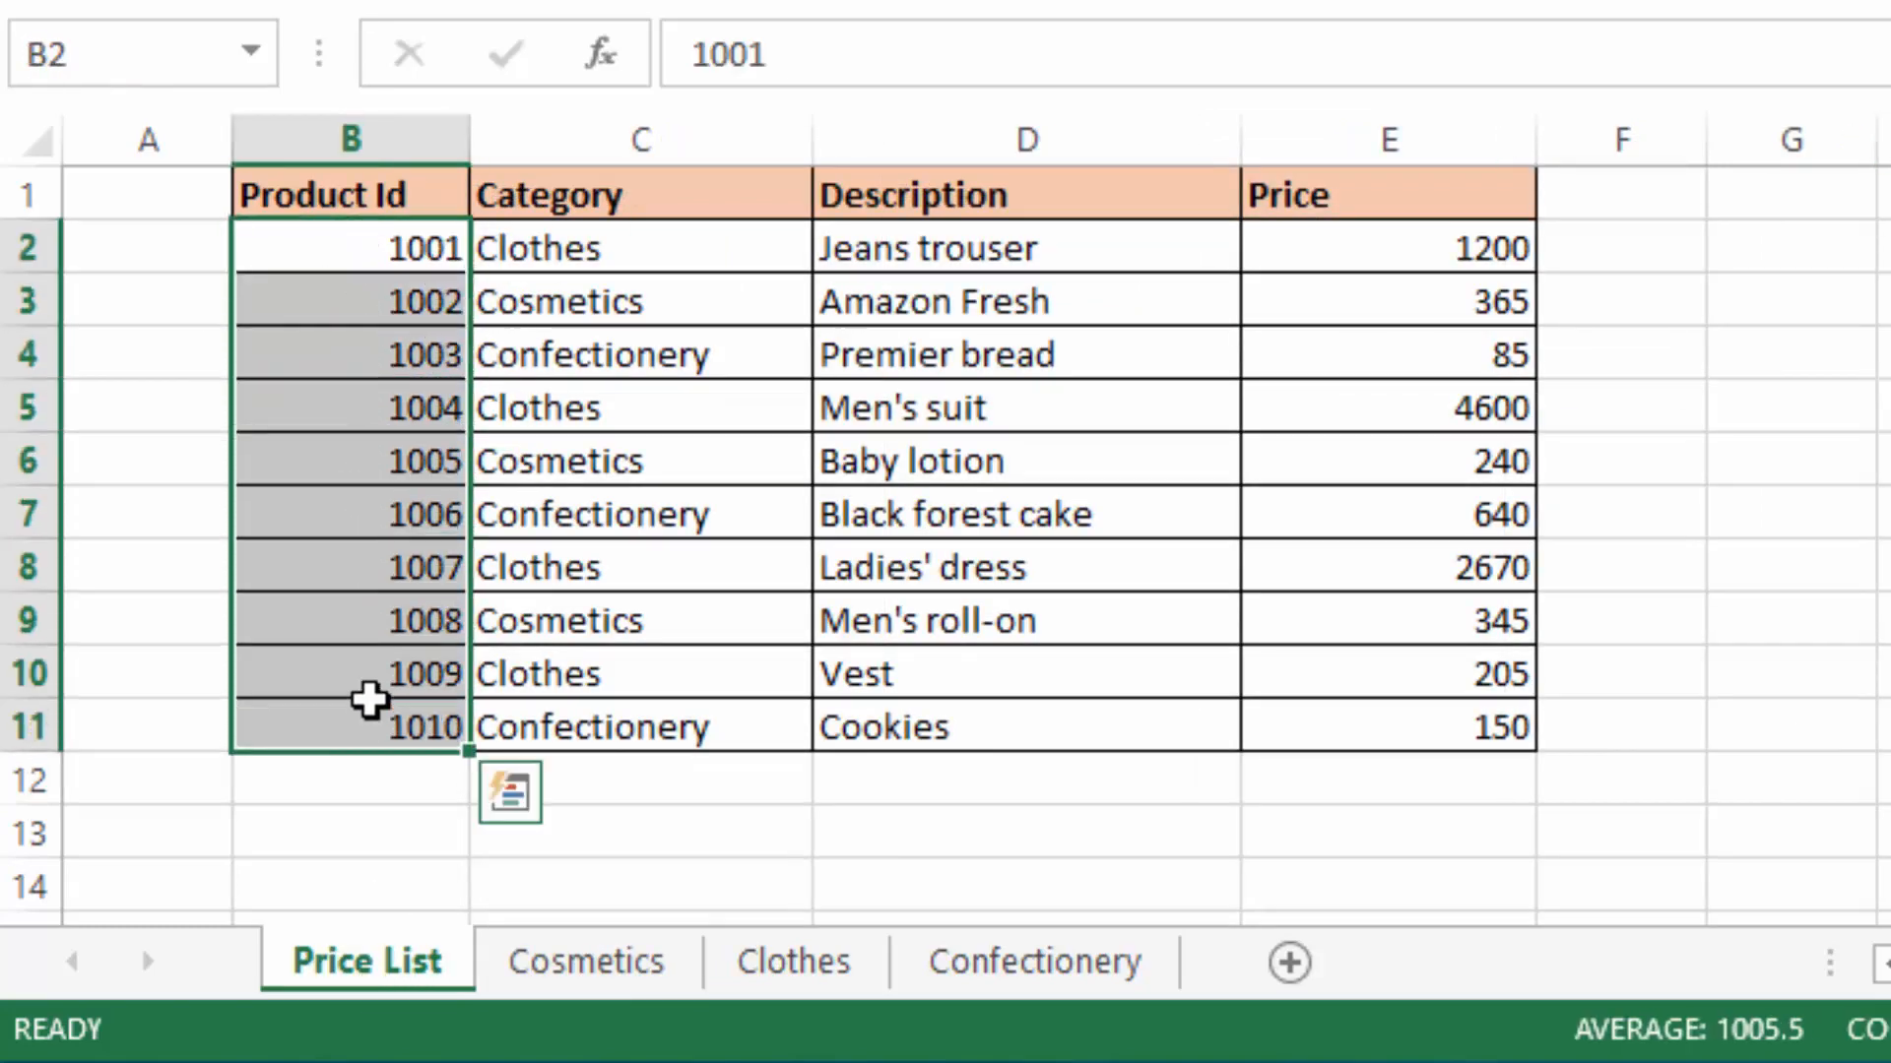
{"action": "left_click", "coordinate": [410, 262]}
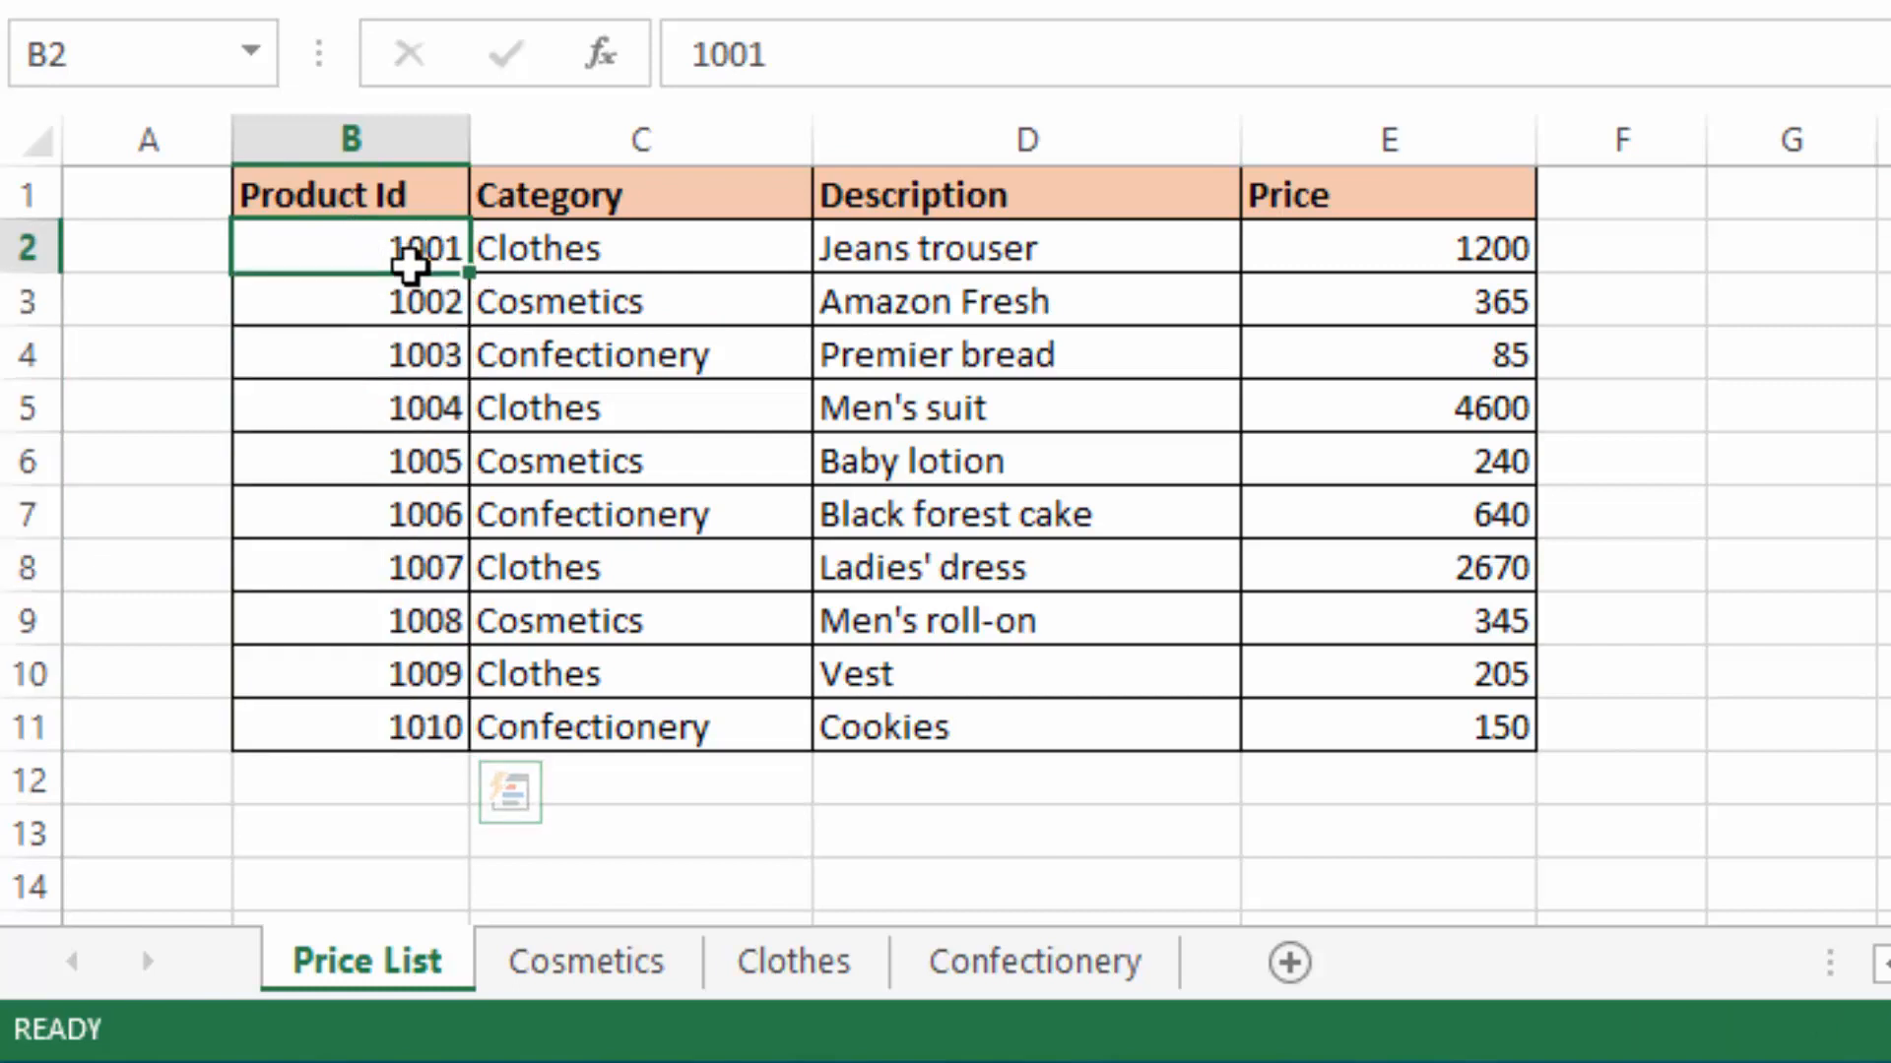
{"action": "left_click_drag", "start_coordinate": [410, 266], "coordinate": [413, 386]}
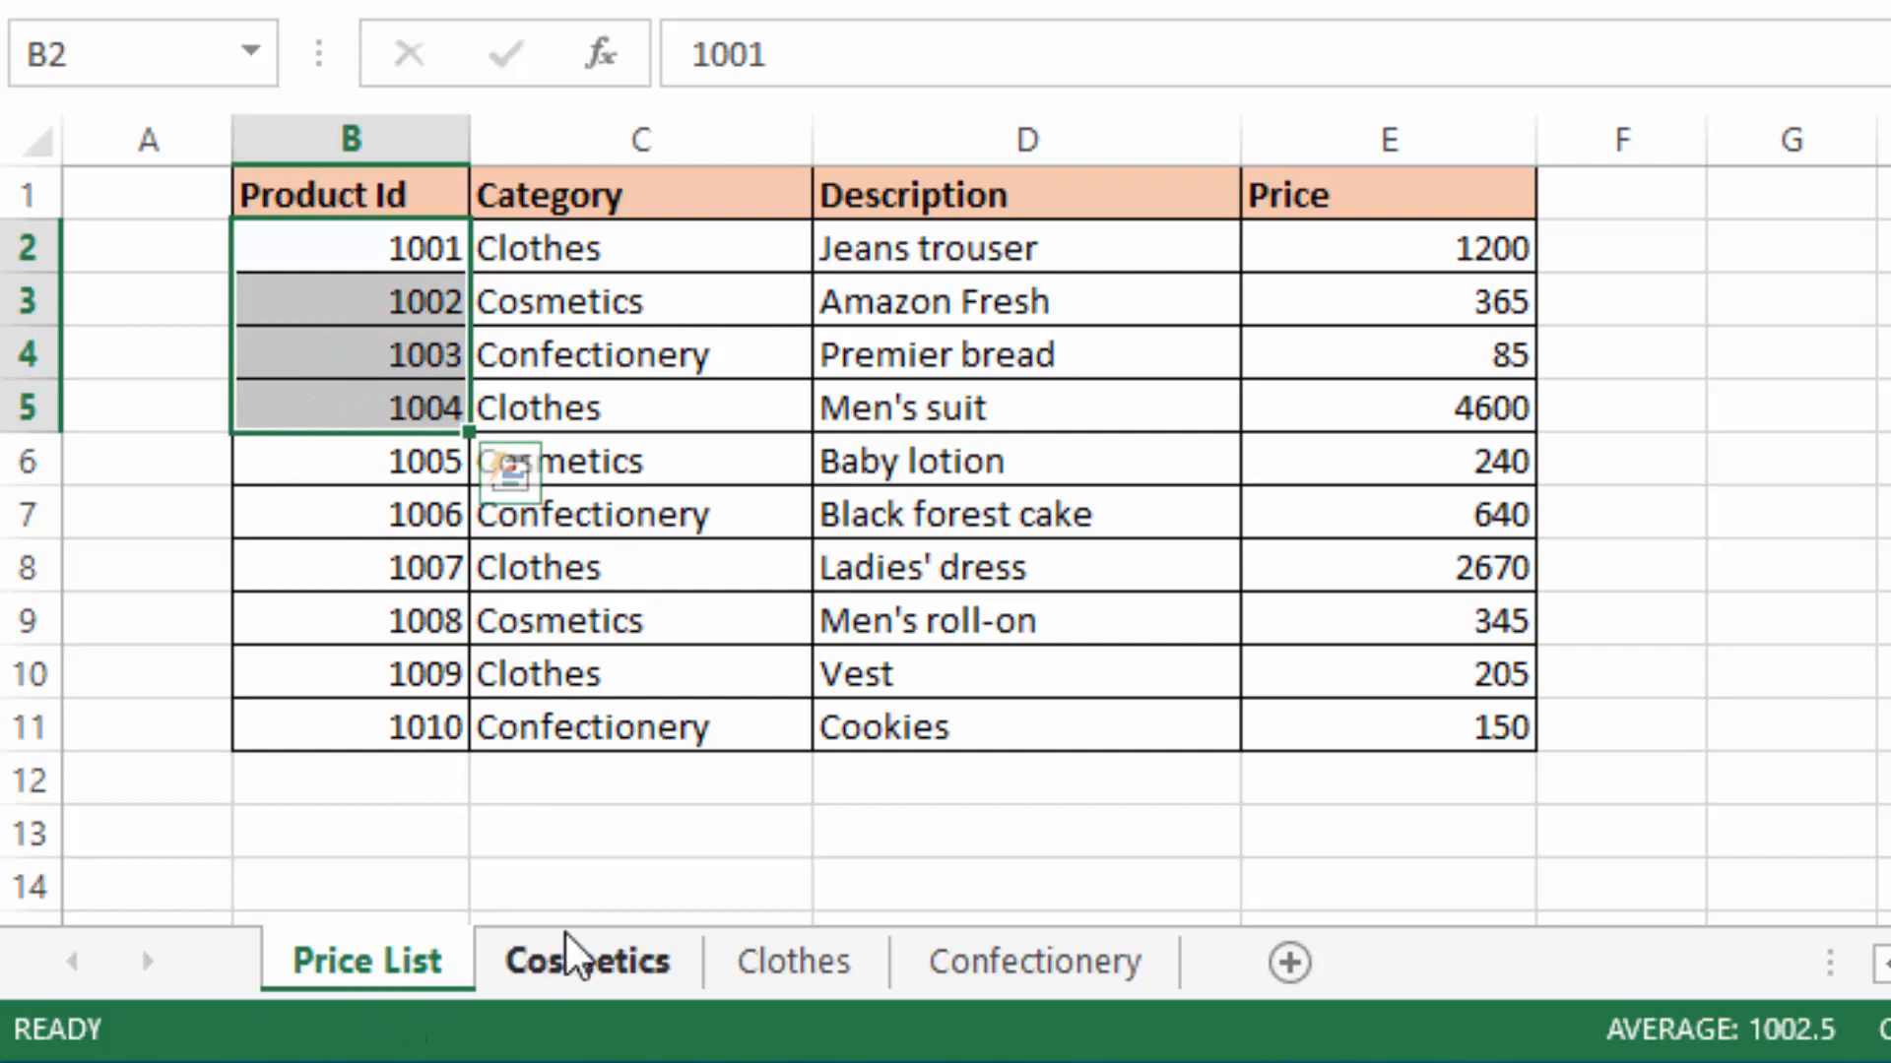
{"action": "left_click", "coordinate": [1270, 286]}
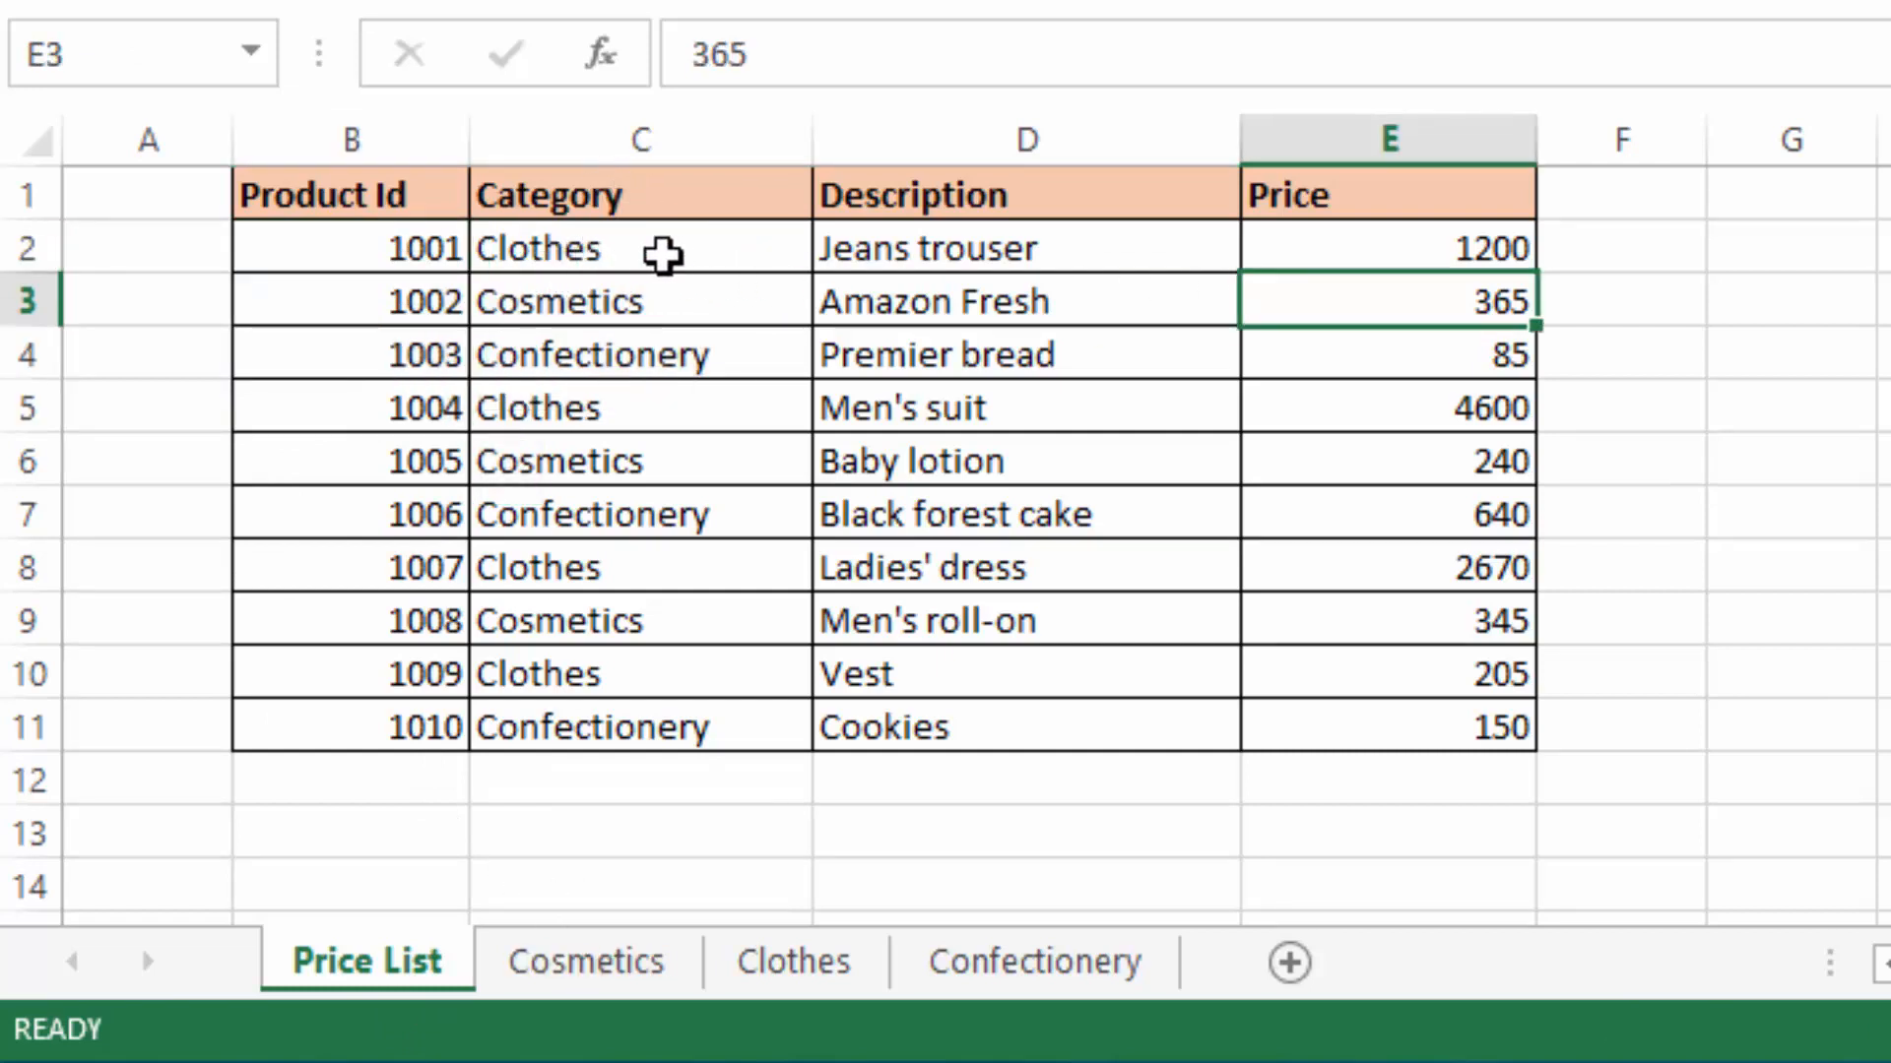
Step: Trace Product Ids 1001 and 1008 from Price List to their matching rows on the Clothes and Cosmetics sheets
{"action": "left_click", "coordinate": [394, 251]}
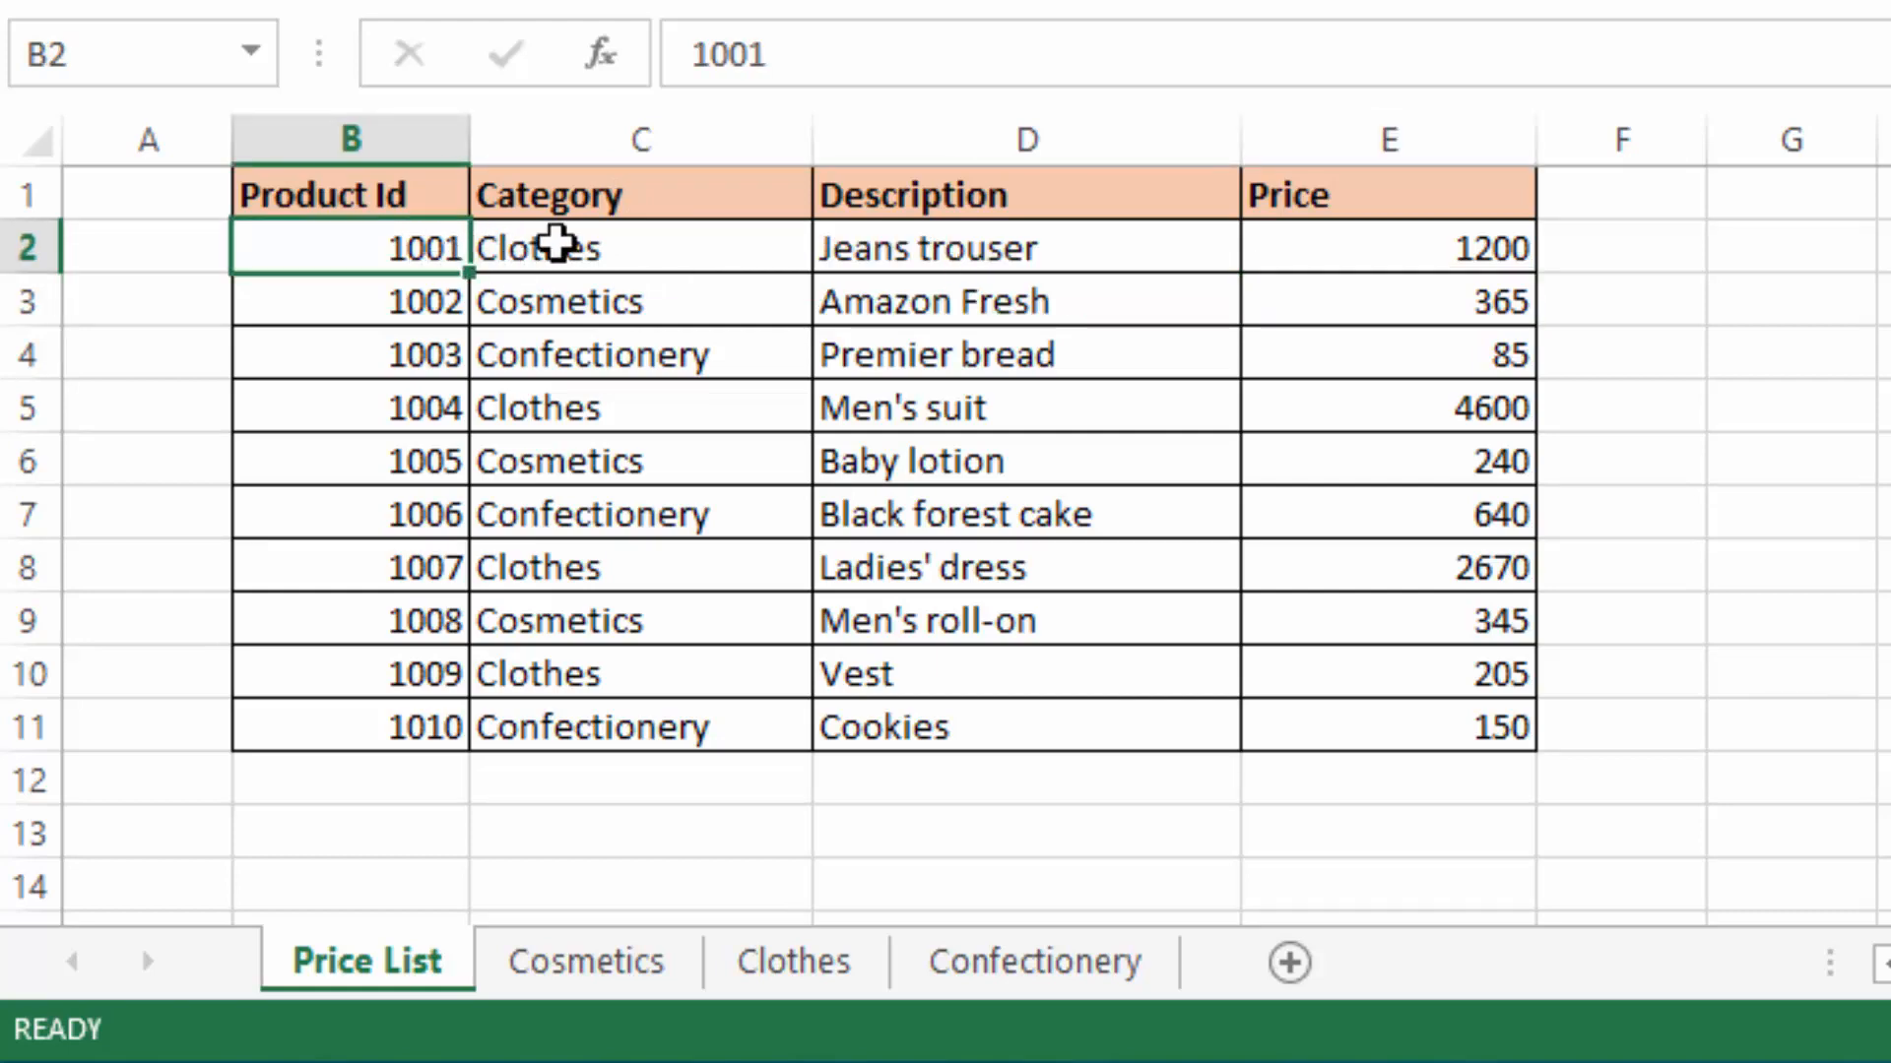
{"action": "left_click", "coordinate": [801, 967]}
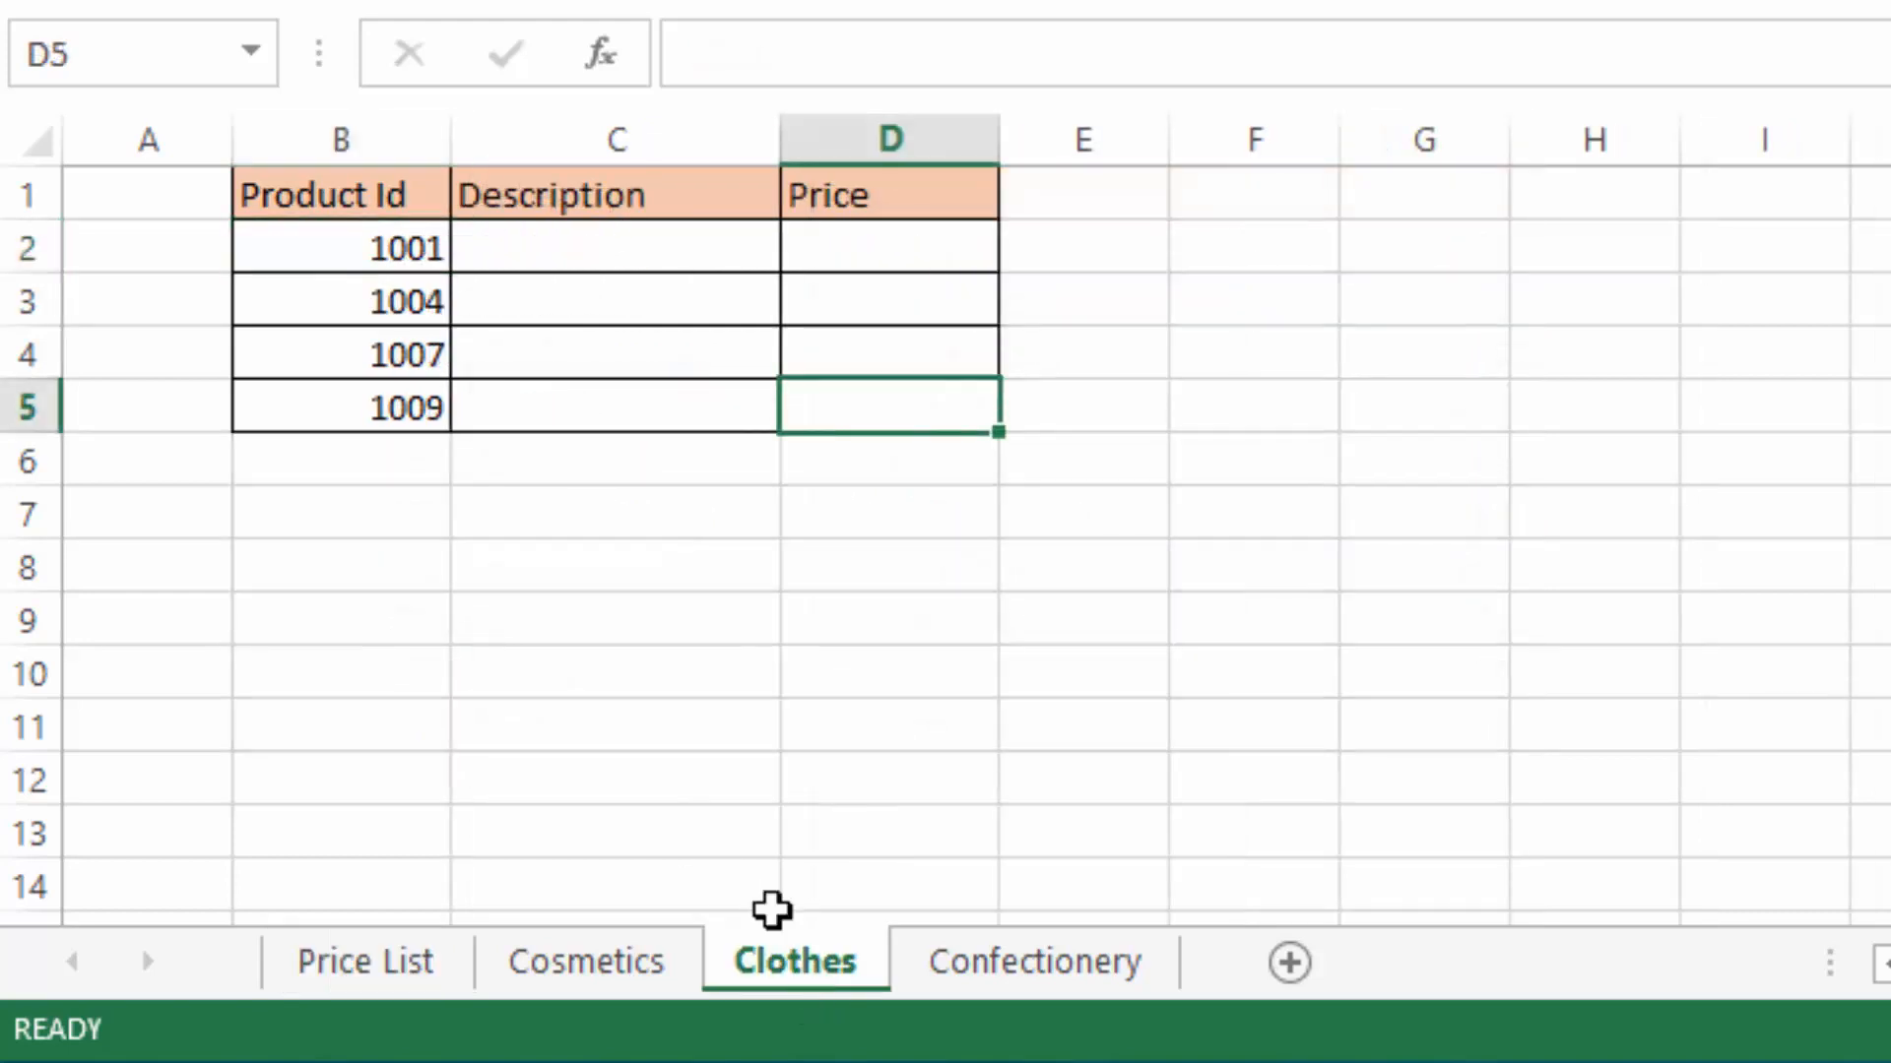
{"action": "left_click", "coordinate": [393, 253]}
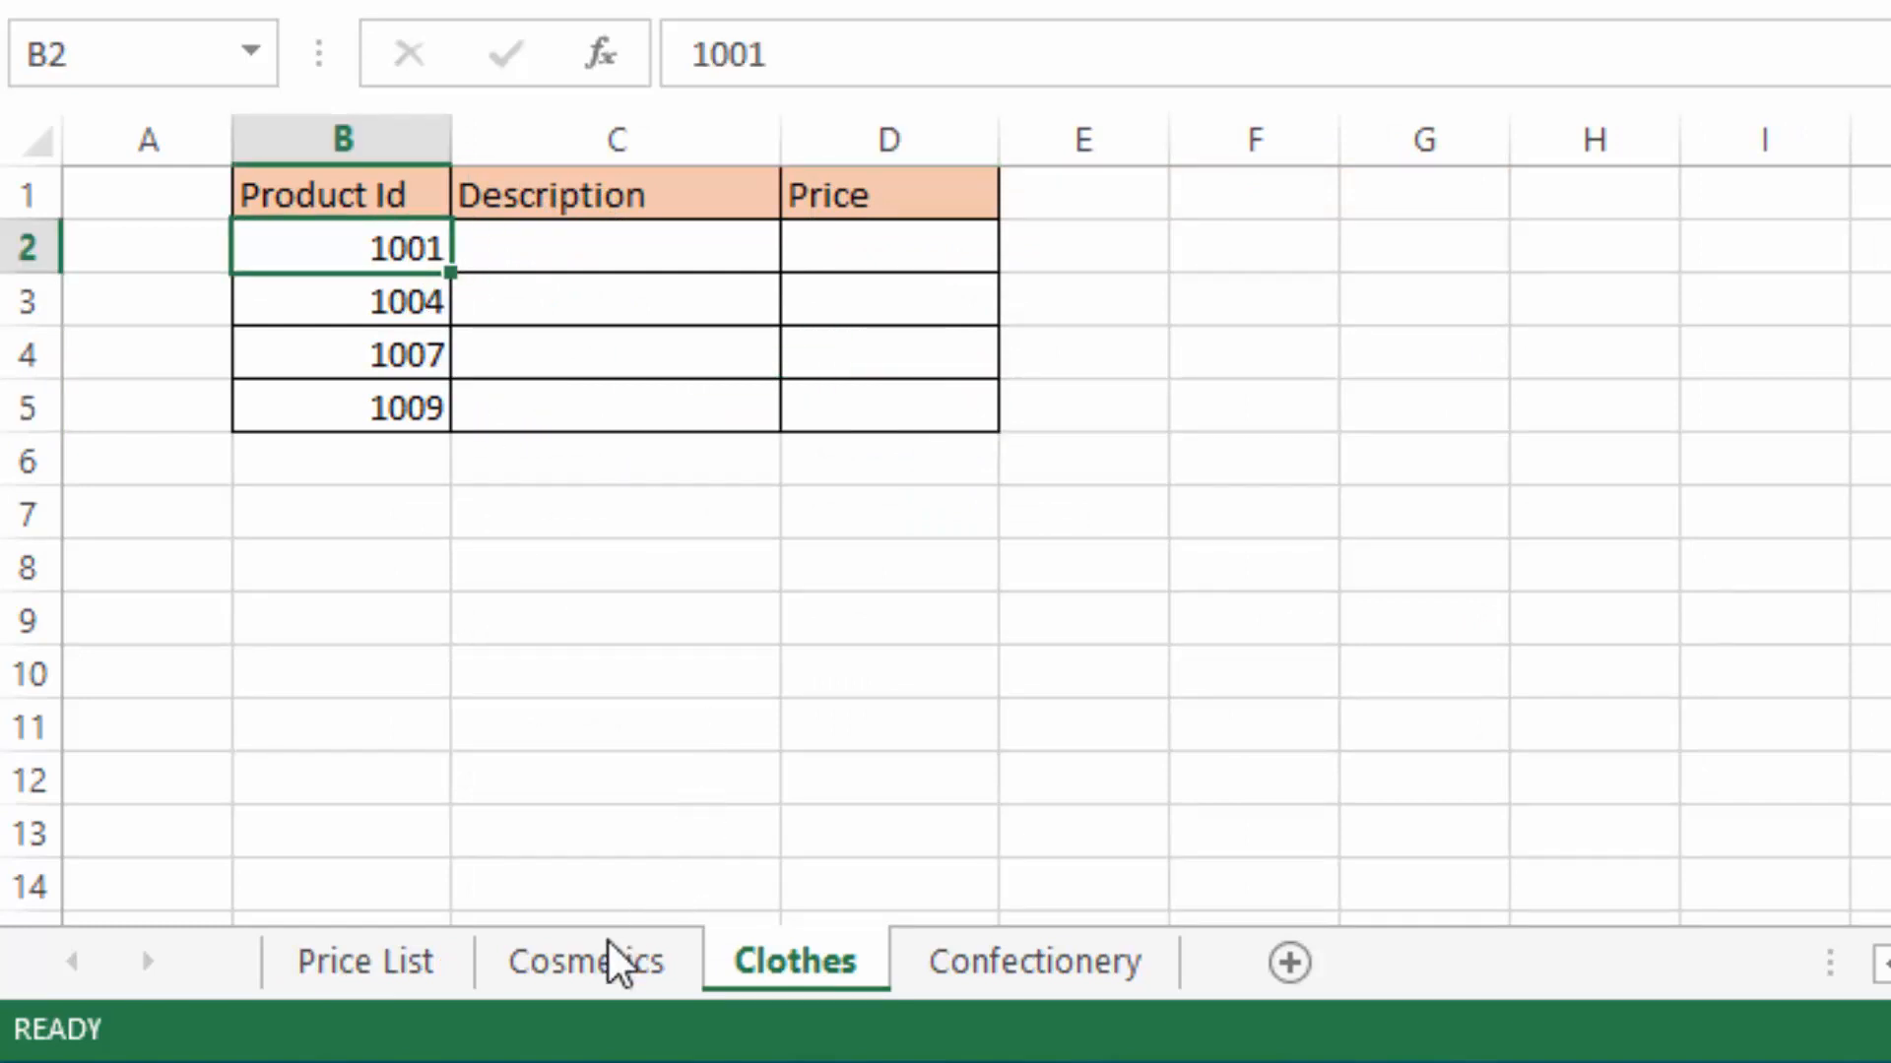
{"action": "left_click", "coordinate": [370, 956]}
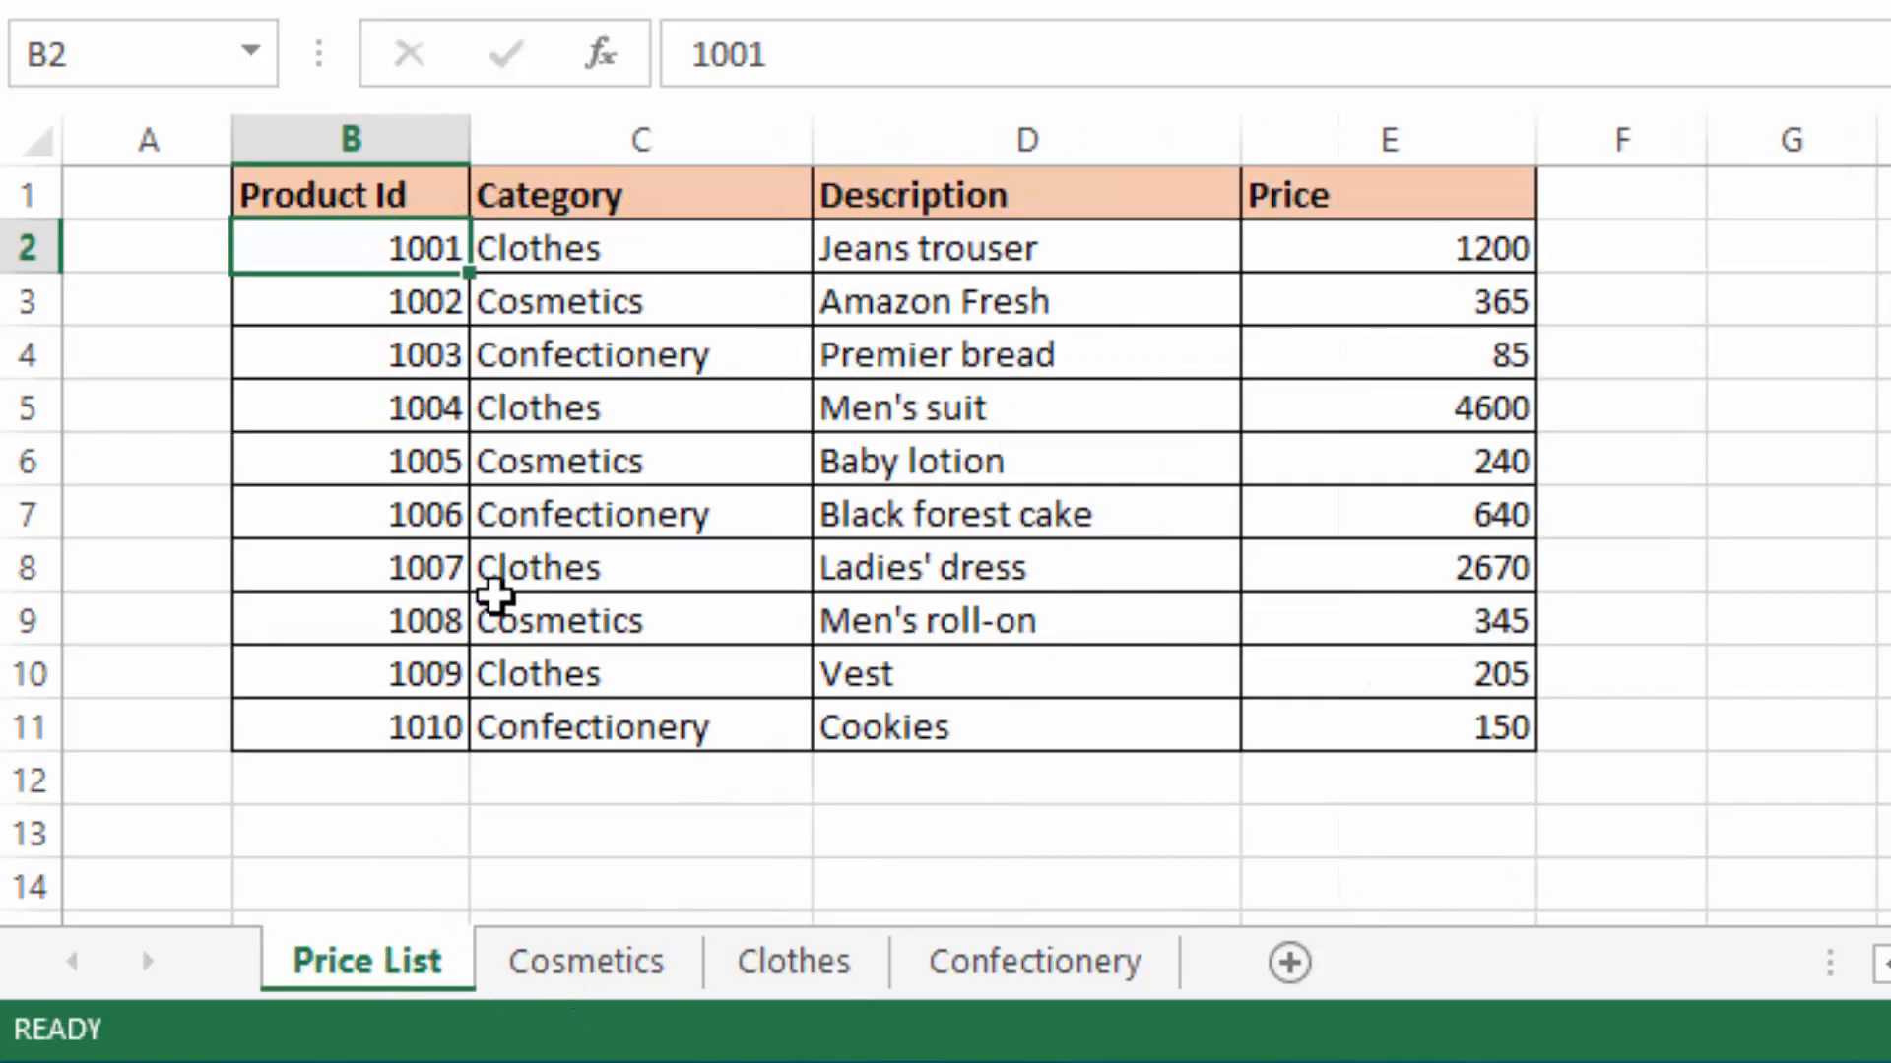
{"action": "left_click", "coordinate": [423, 622]}
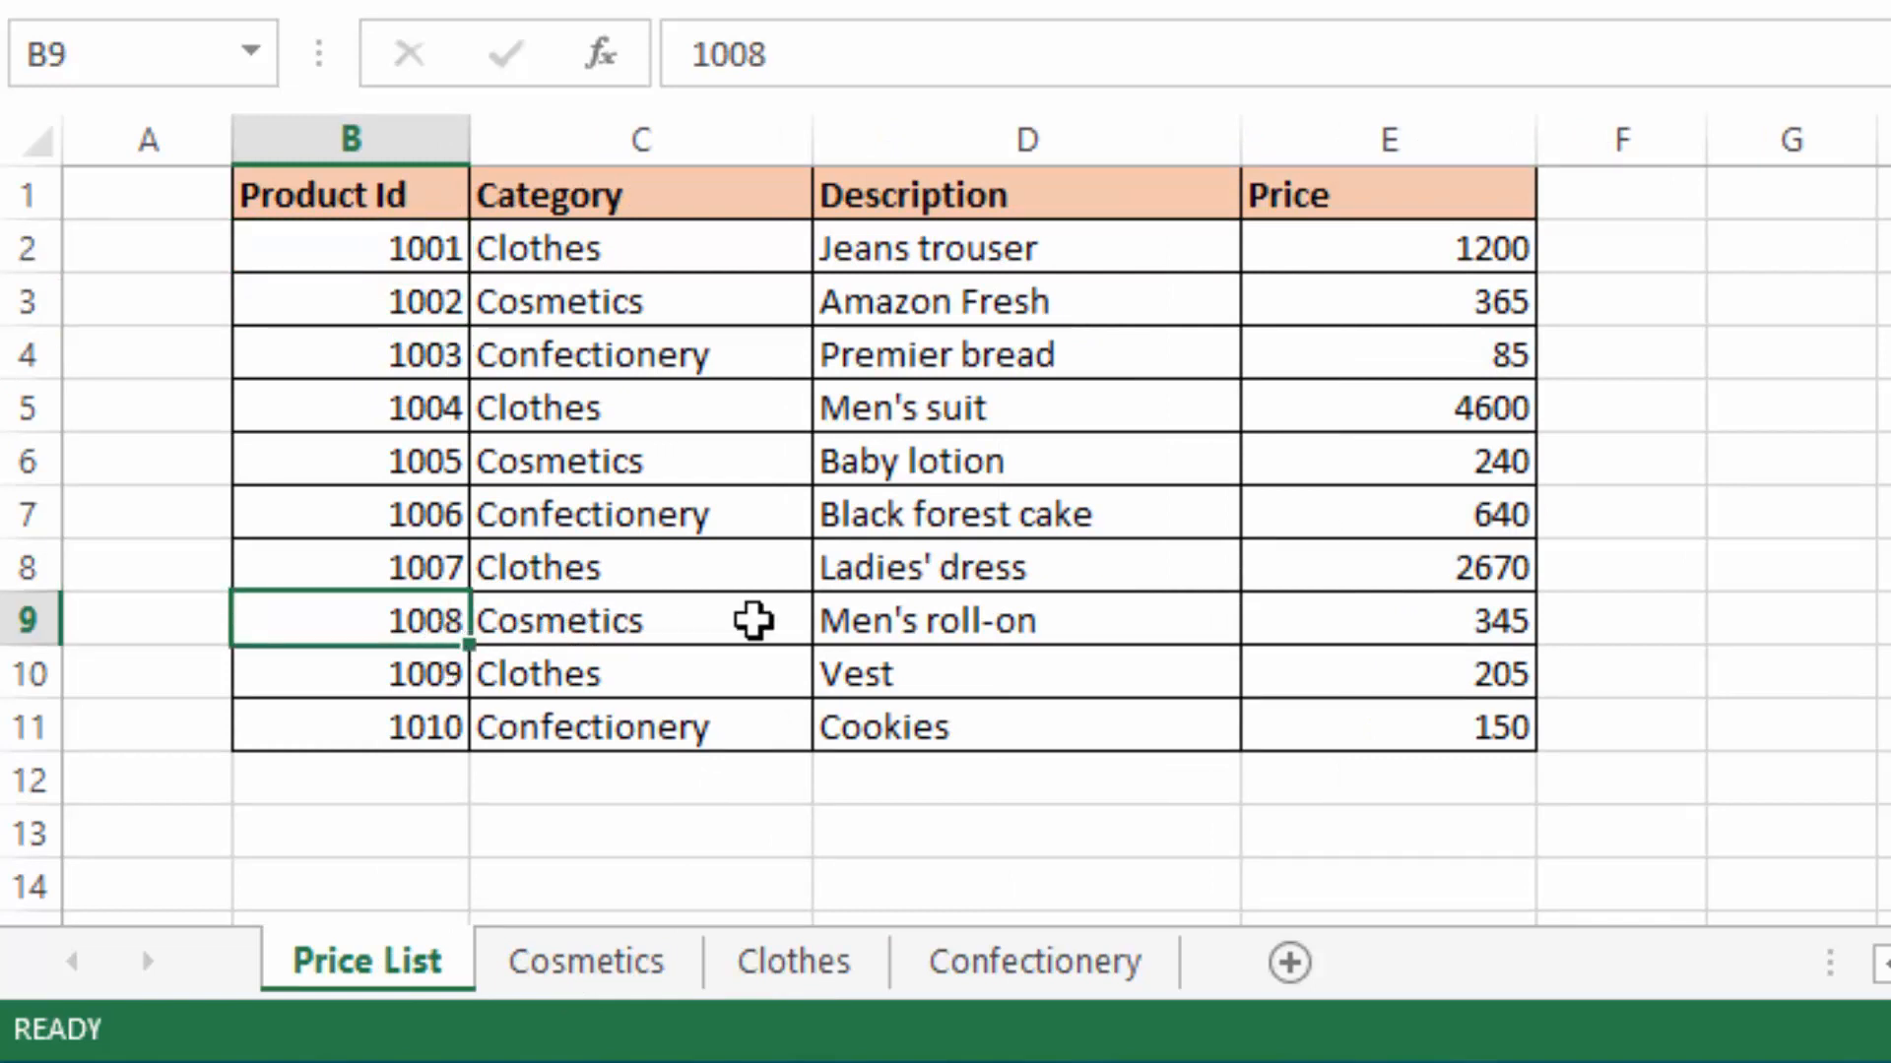
{"action": "left_click", "coordinate": [658, 626]}
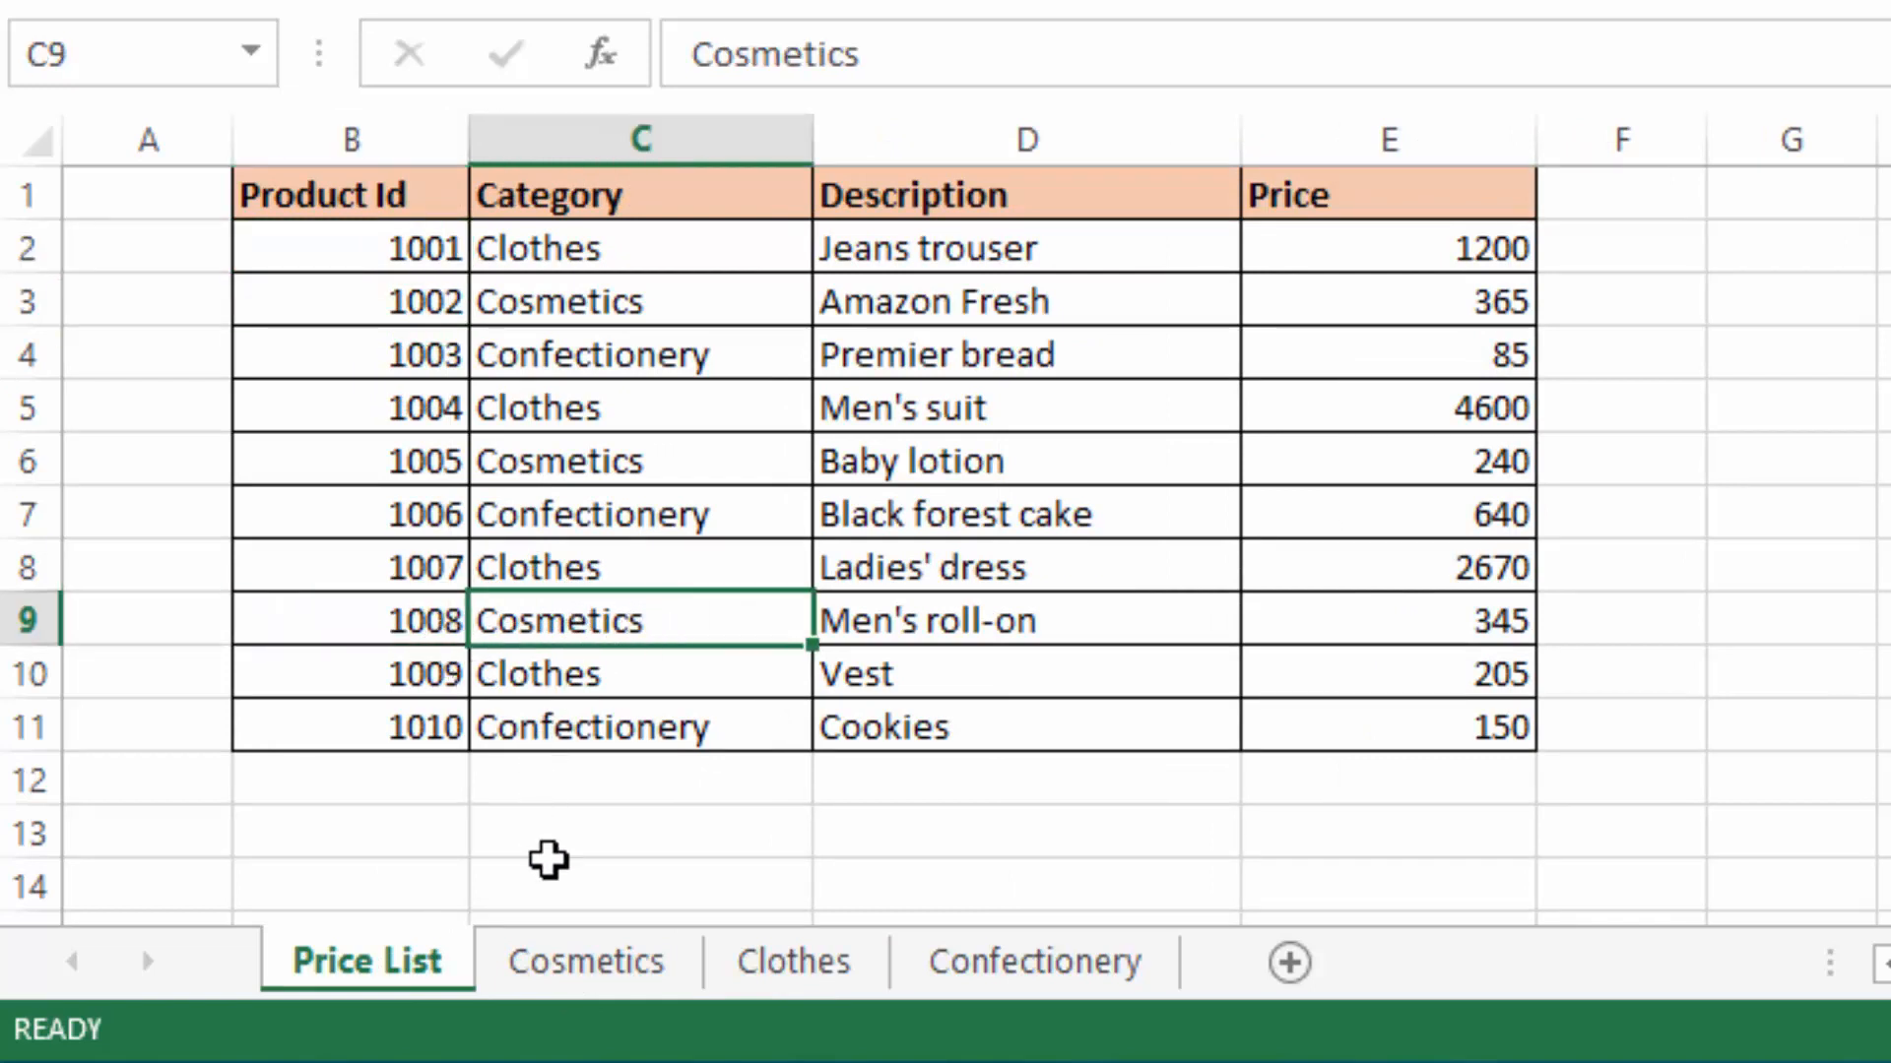
{"action": "left_click", "coordinate": [587, 961]}
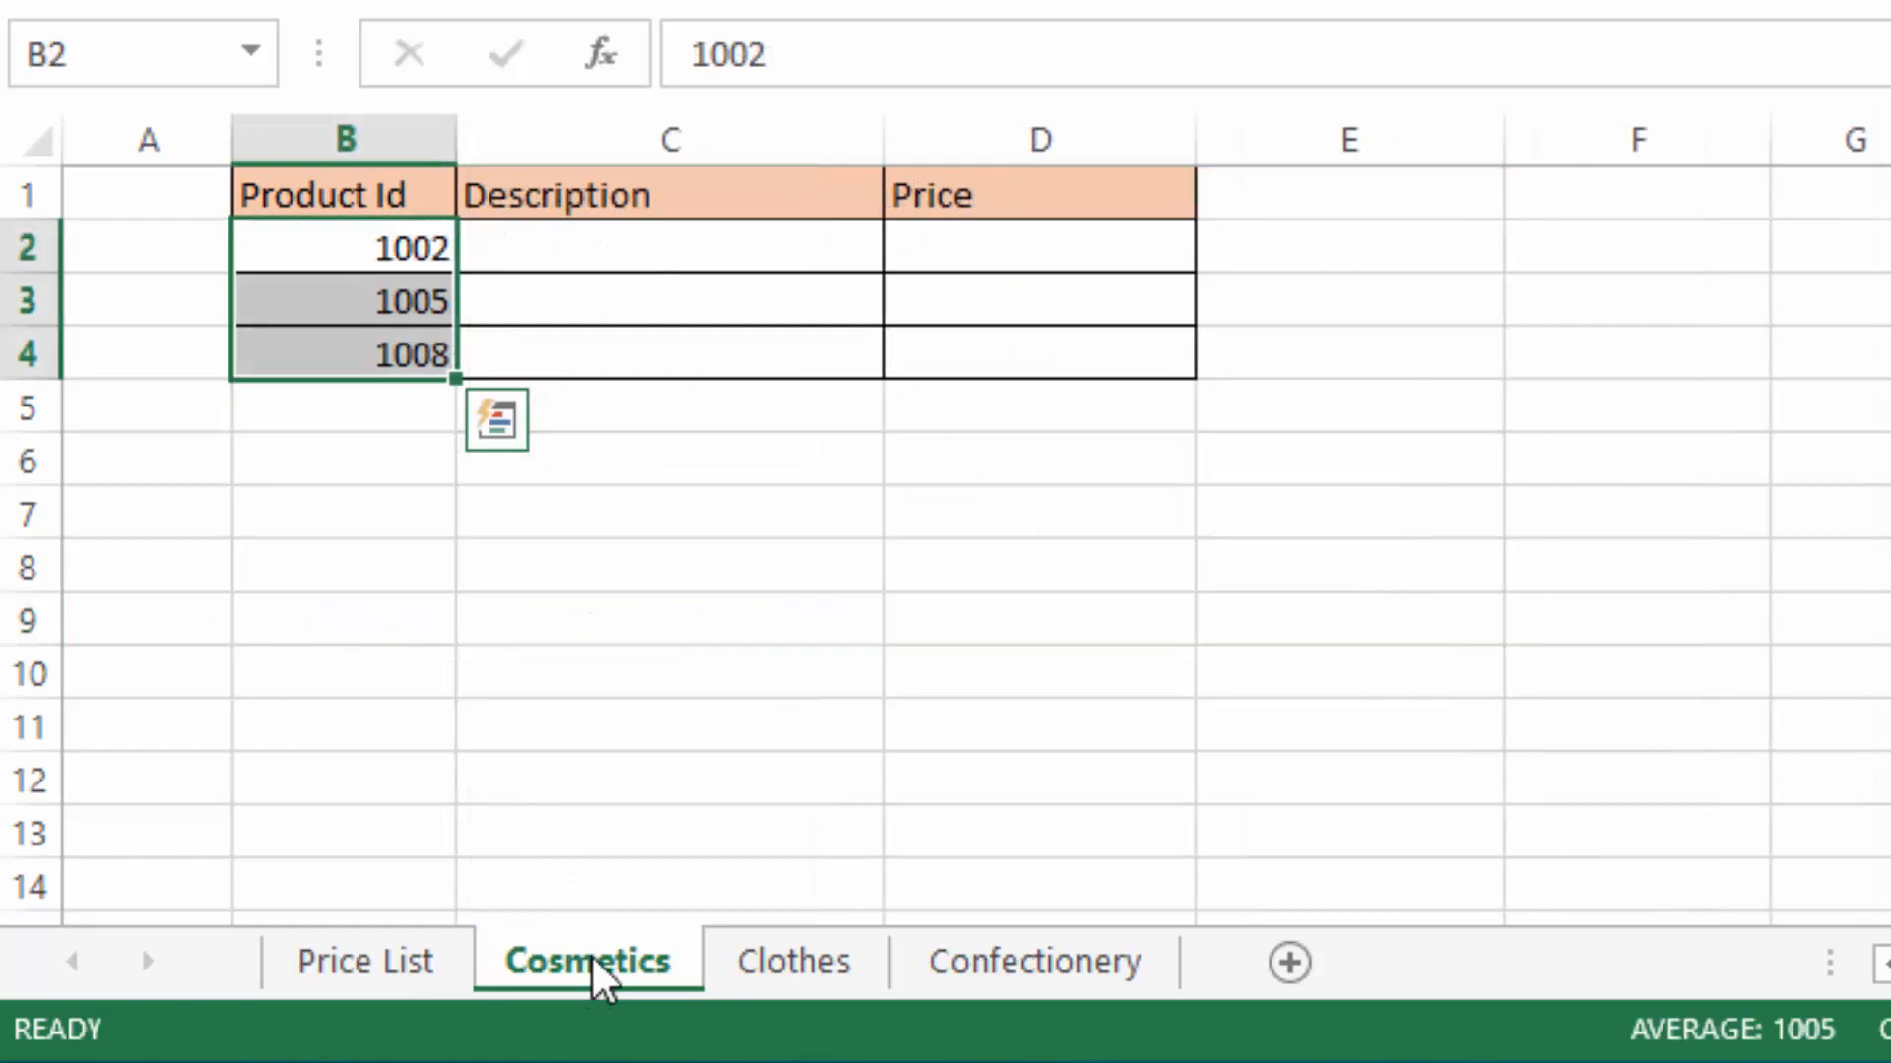
{"action": "left_click", "coordinate": [373, 353]}
{"action": "left_click", "coordinate": [1427, 363]}
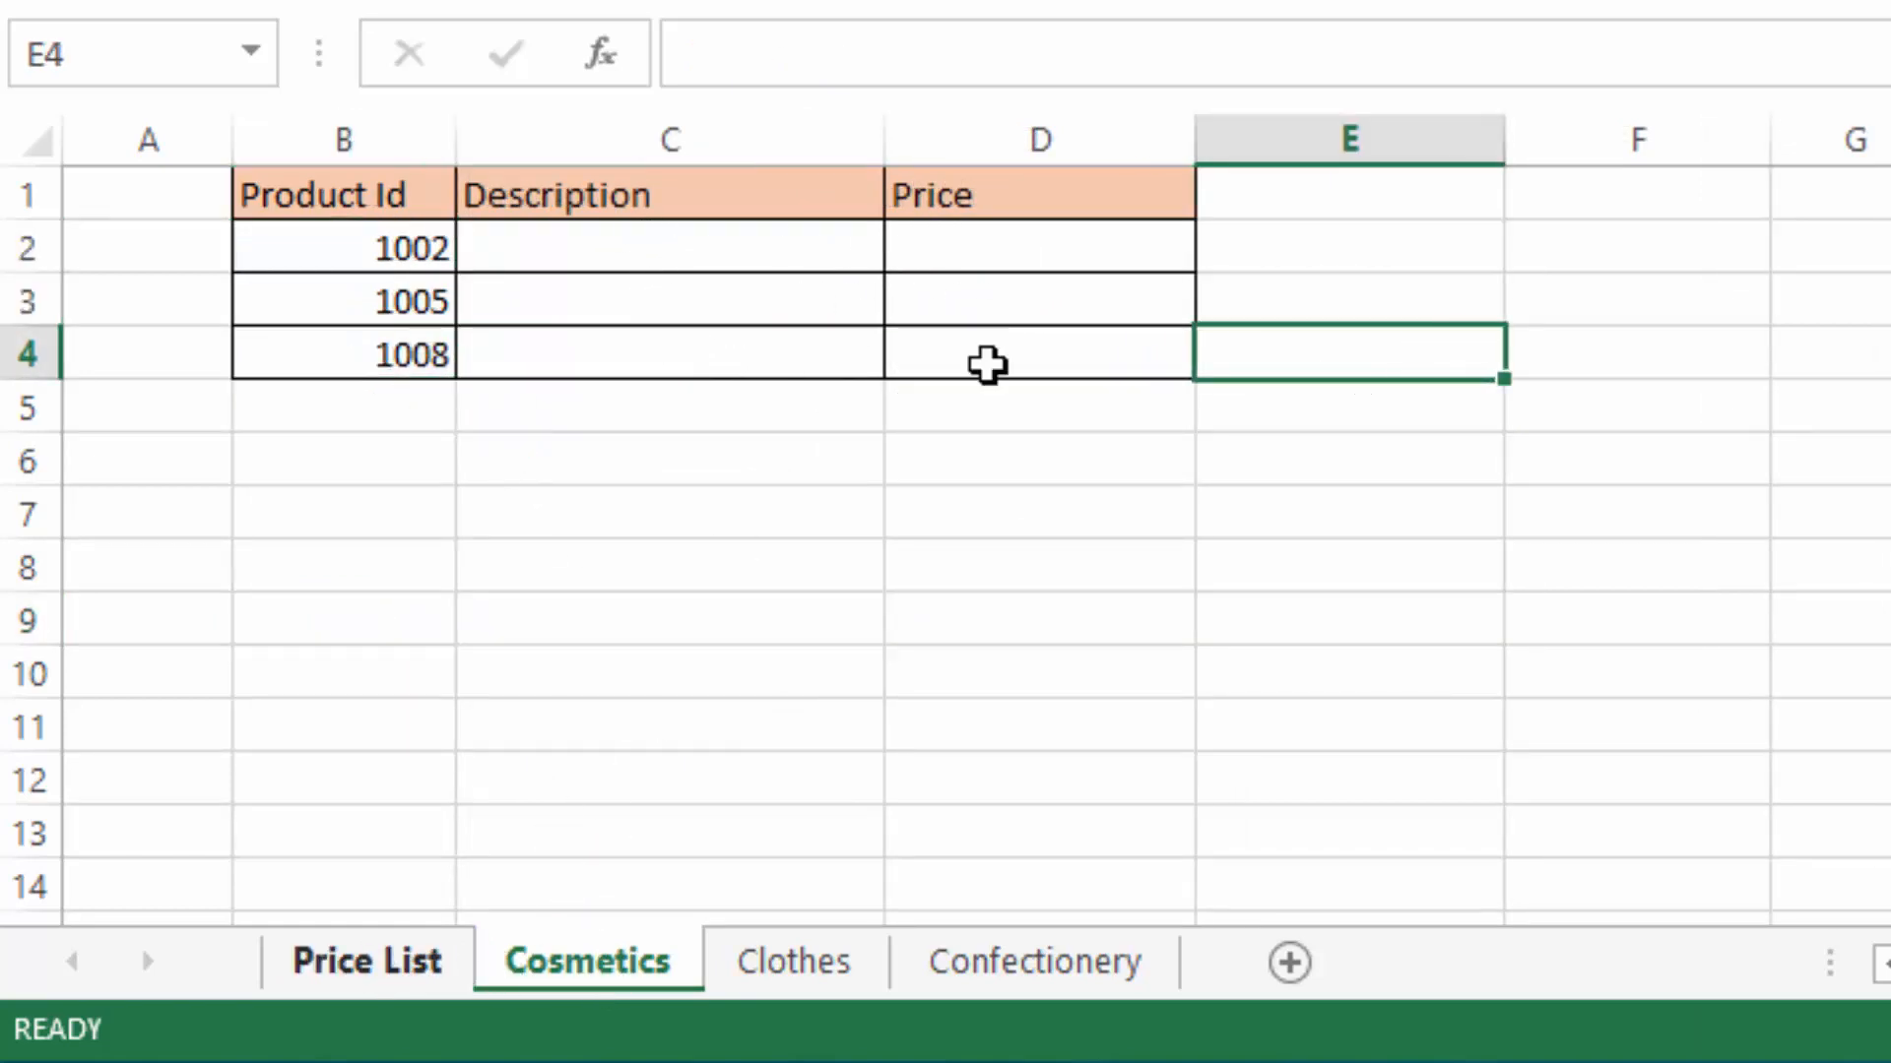
{"action": "left_click", "coordinate": [743, 241]}
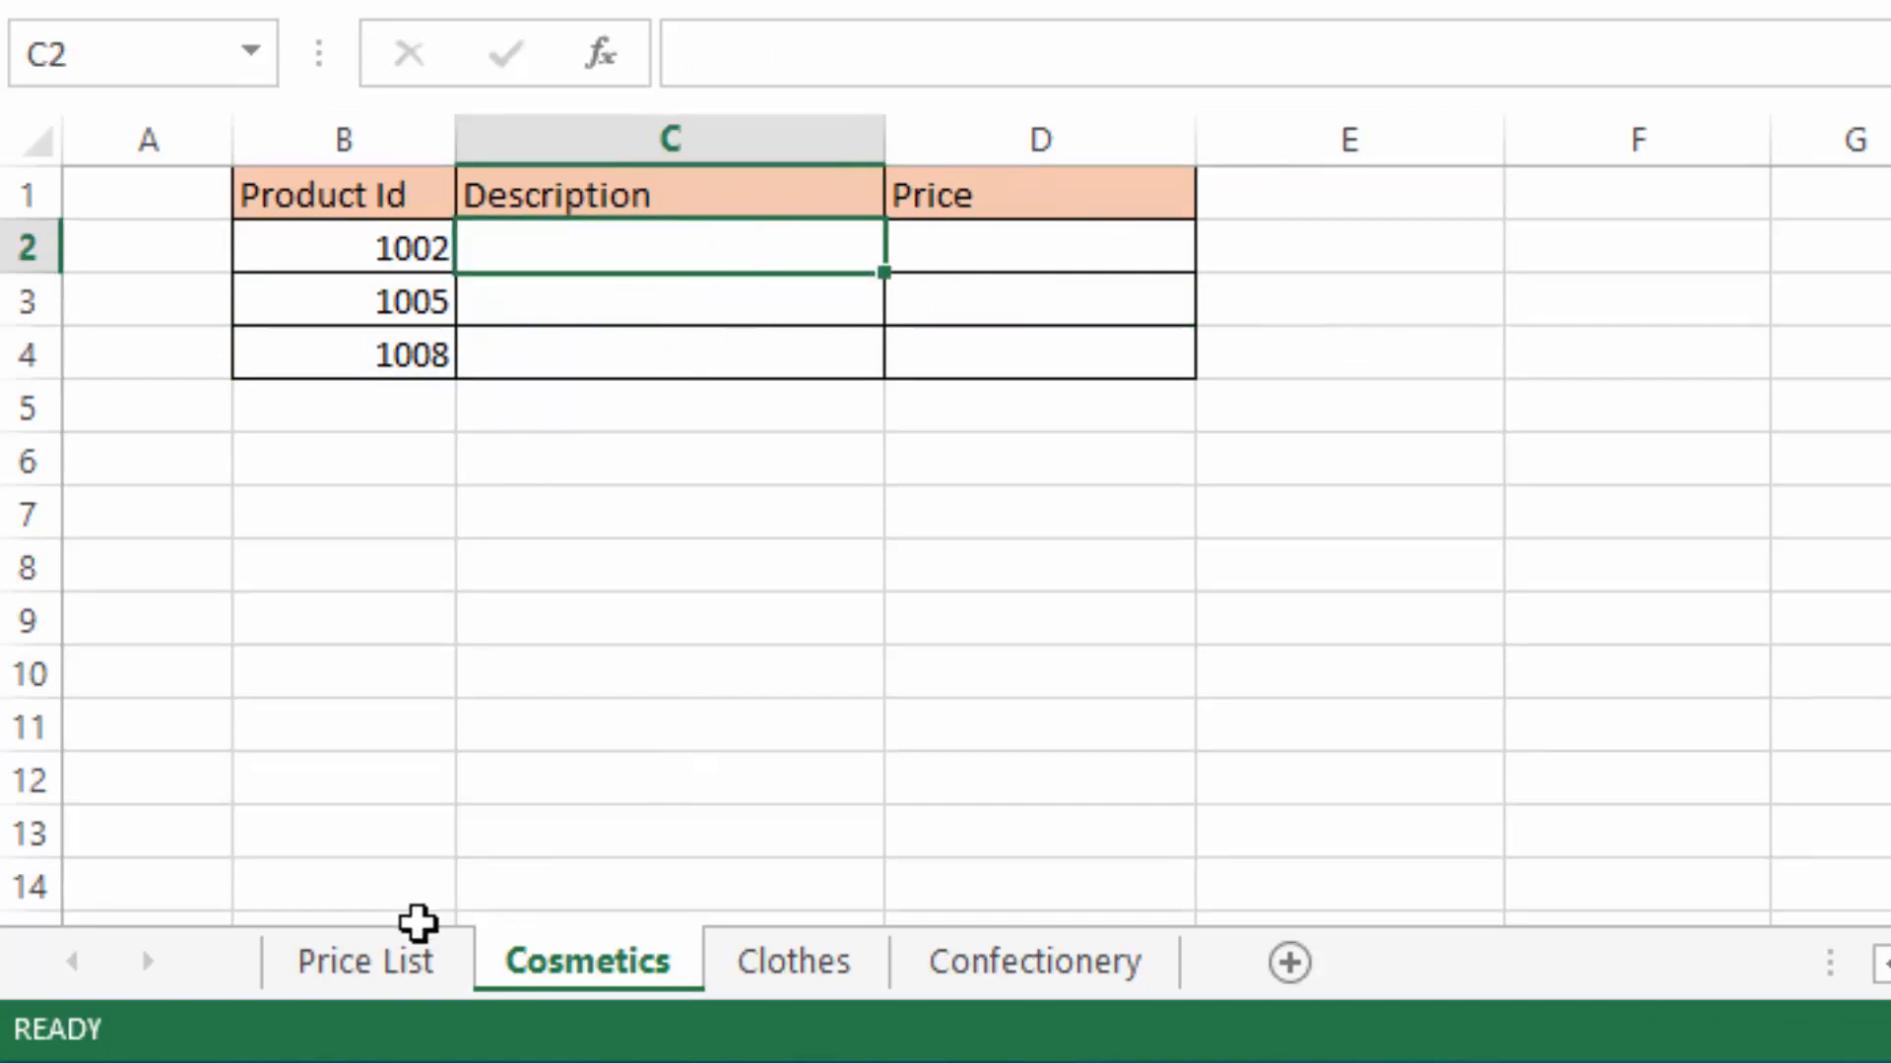
{"action": "left_click", "coordinate": [370, 965]}
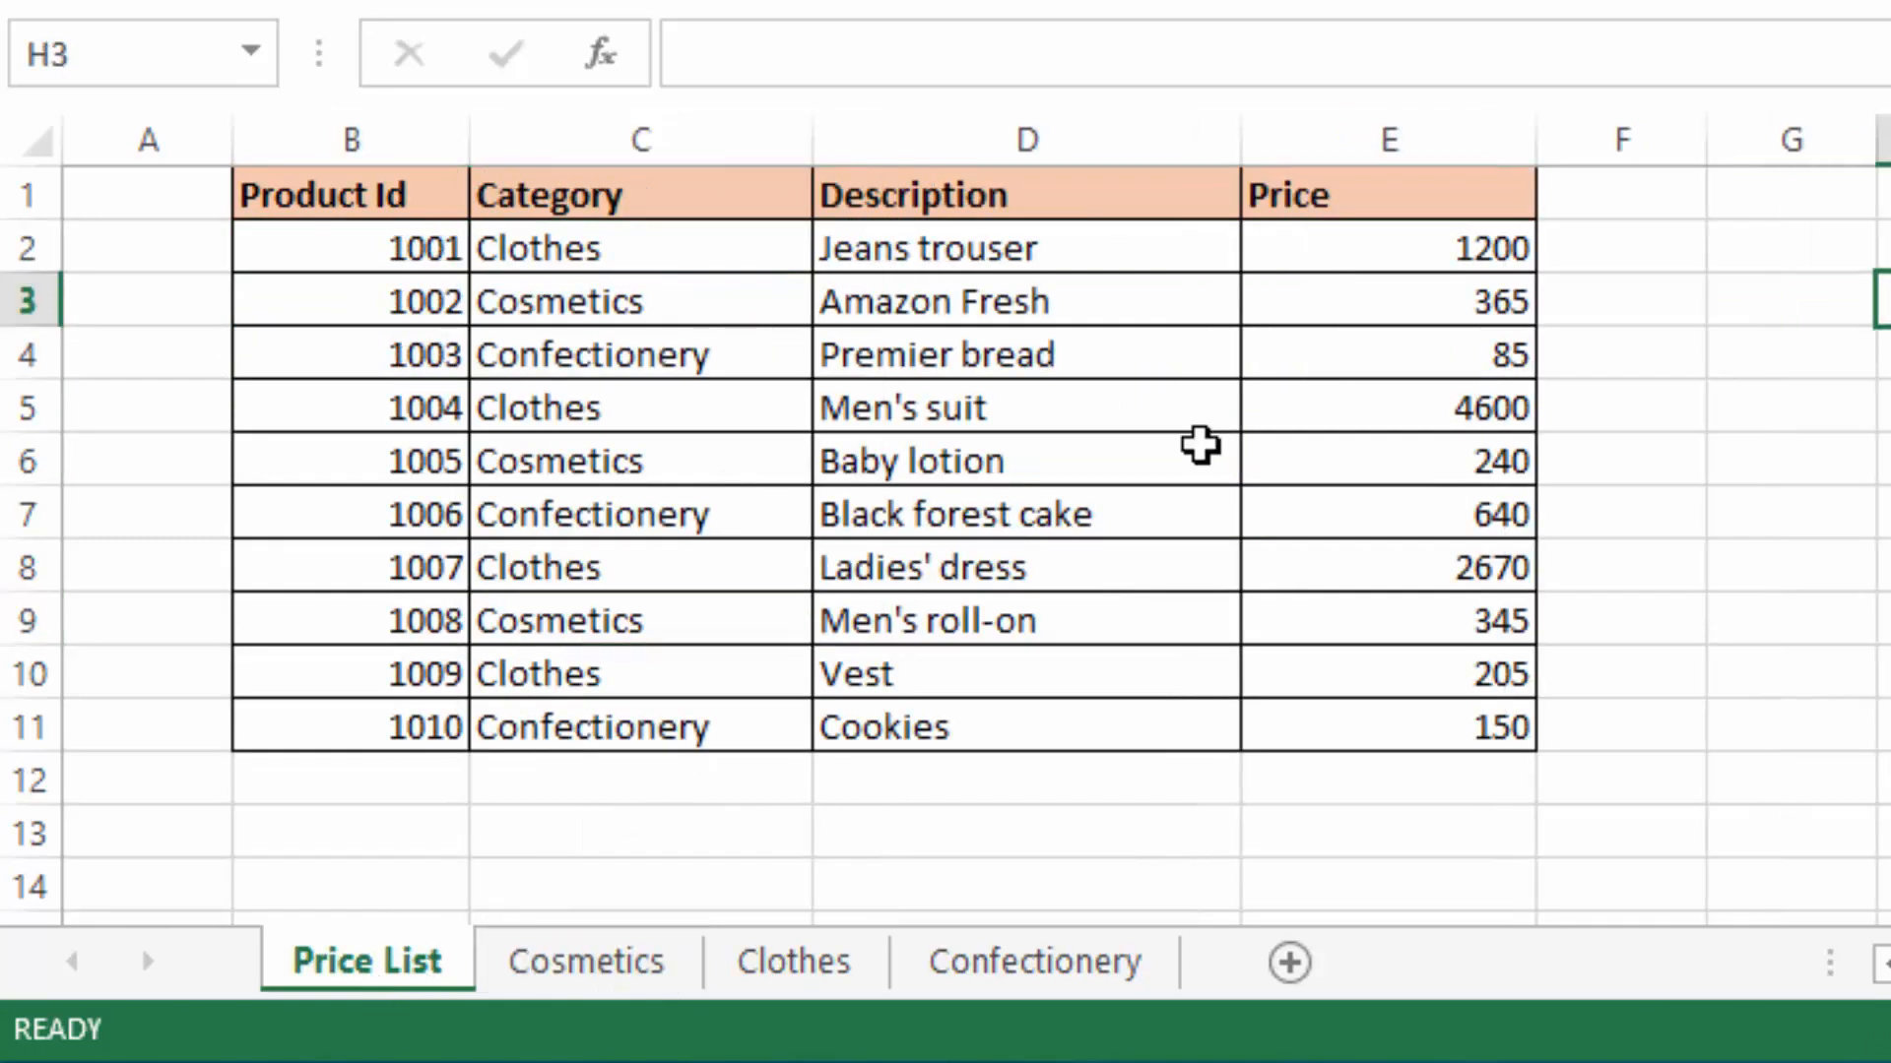
{"action": "left_click", "coordinate": [554, 963]}
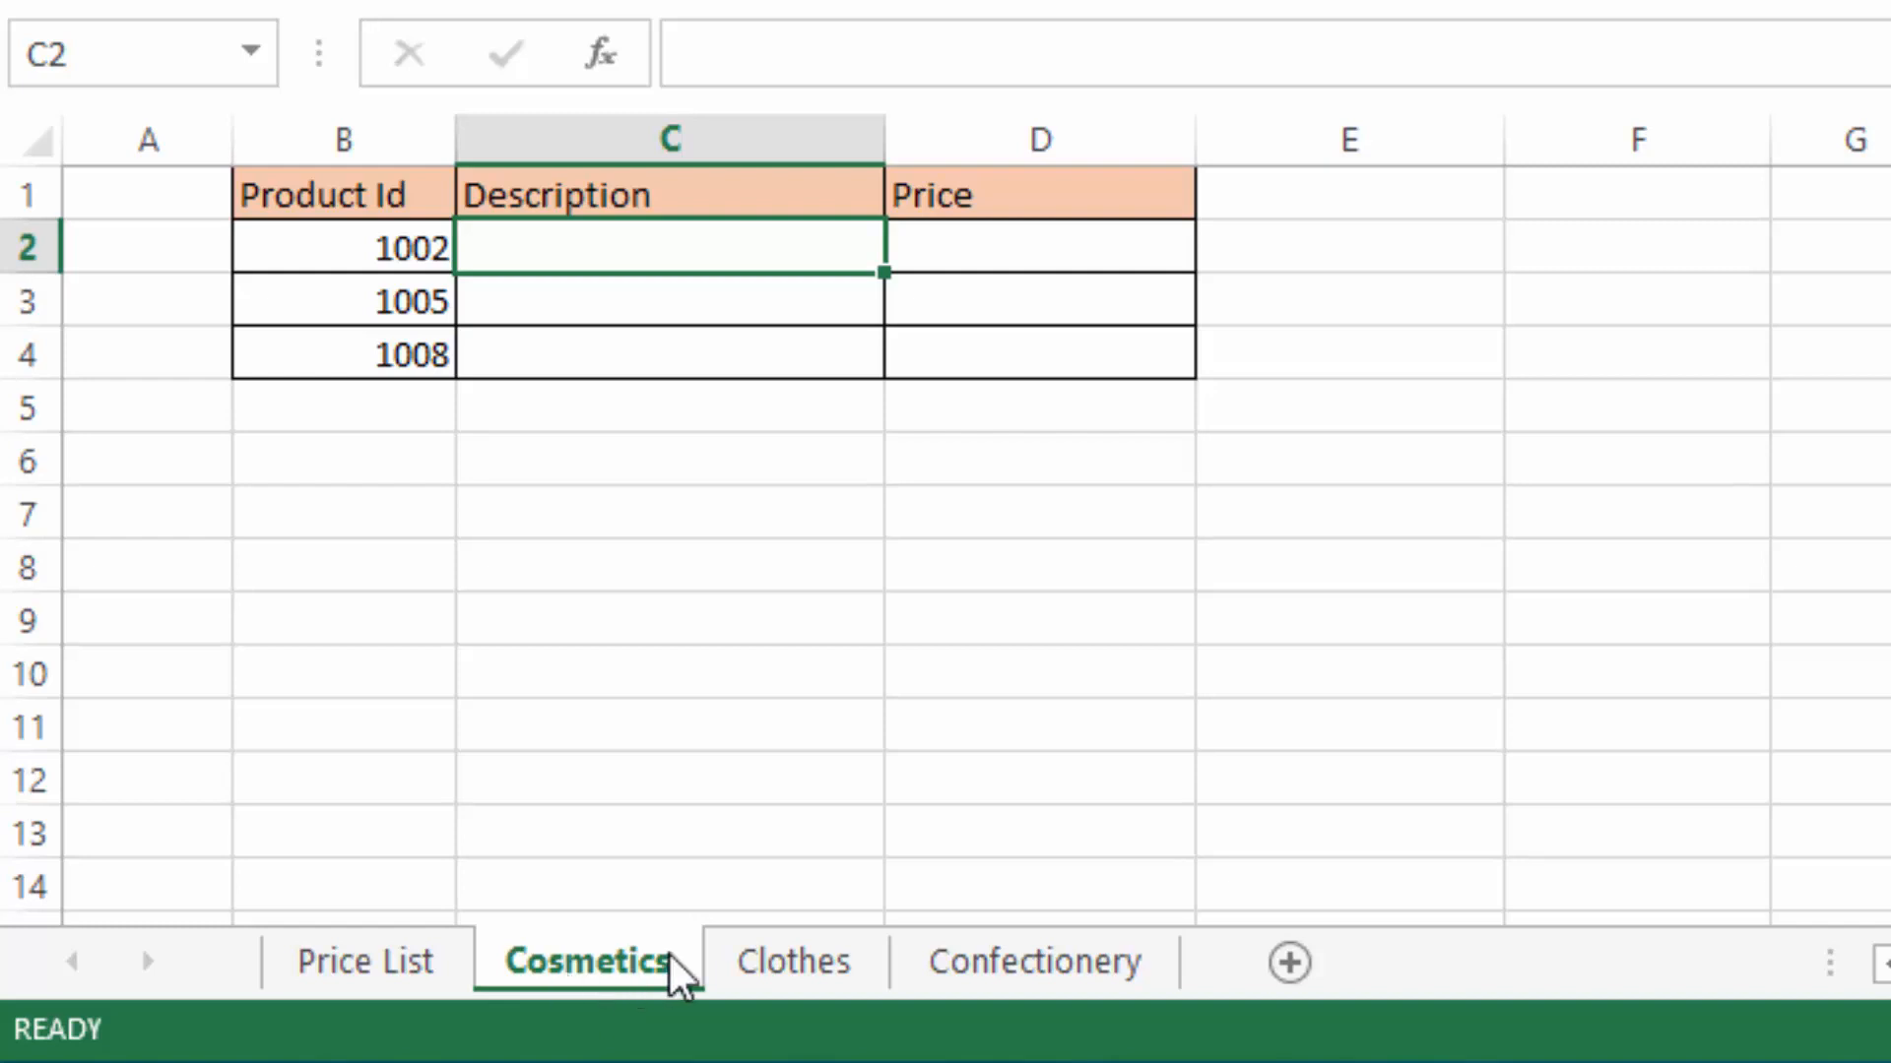
{"action": "left_click", "coordinate": [1718, 448]}
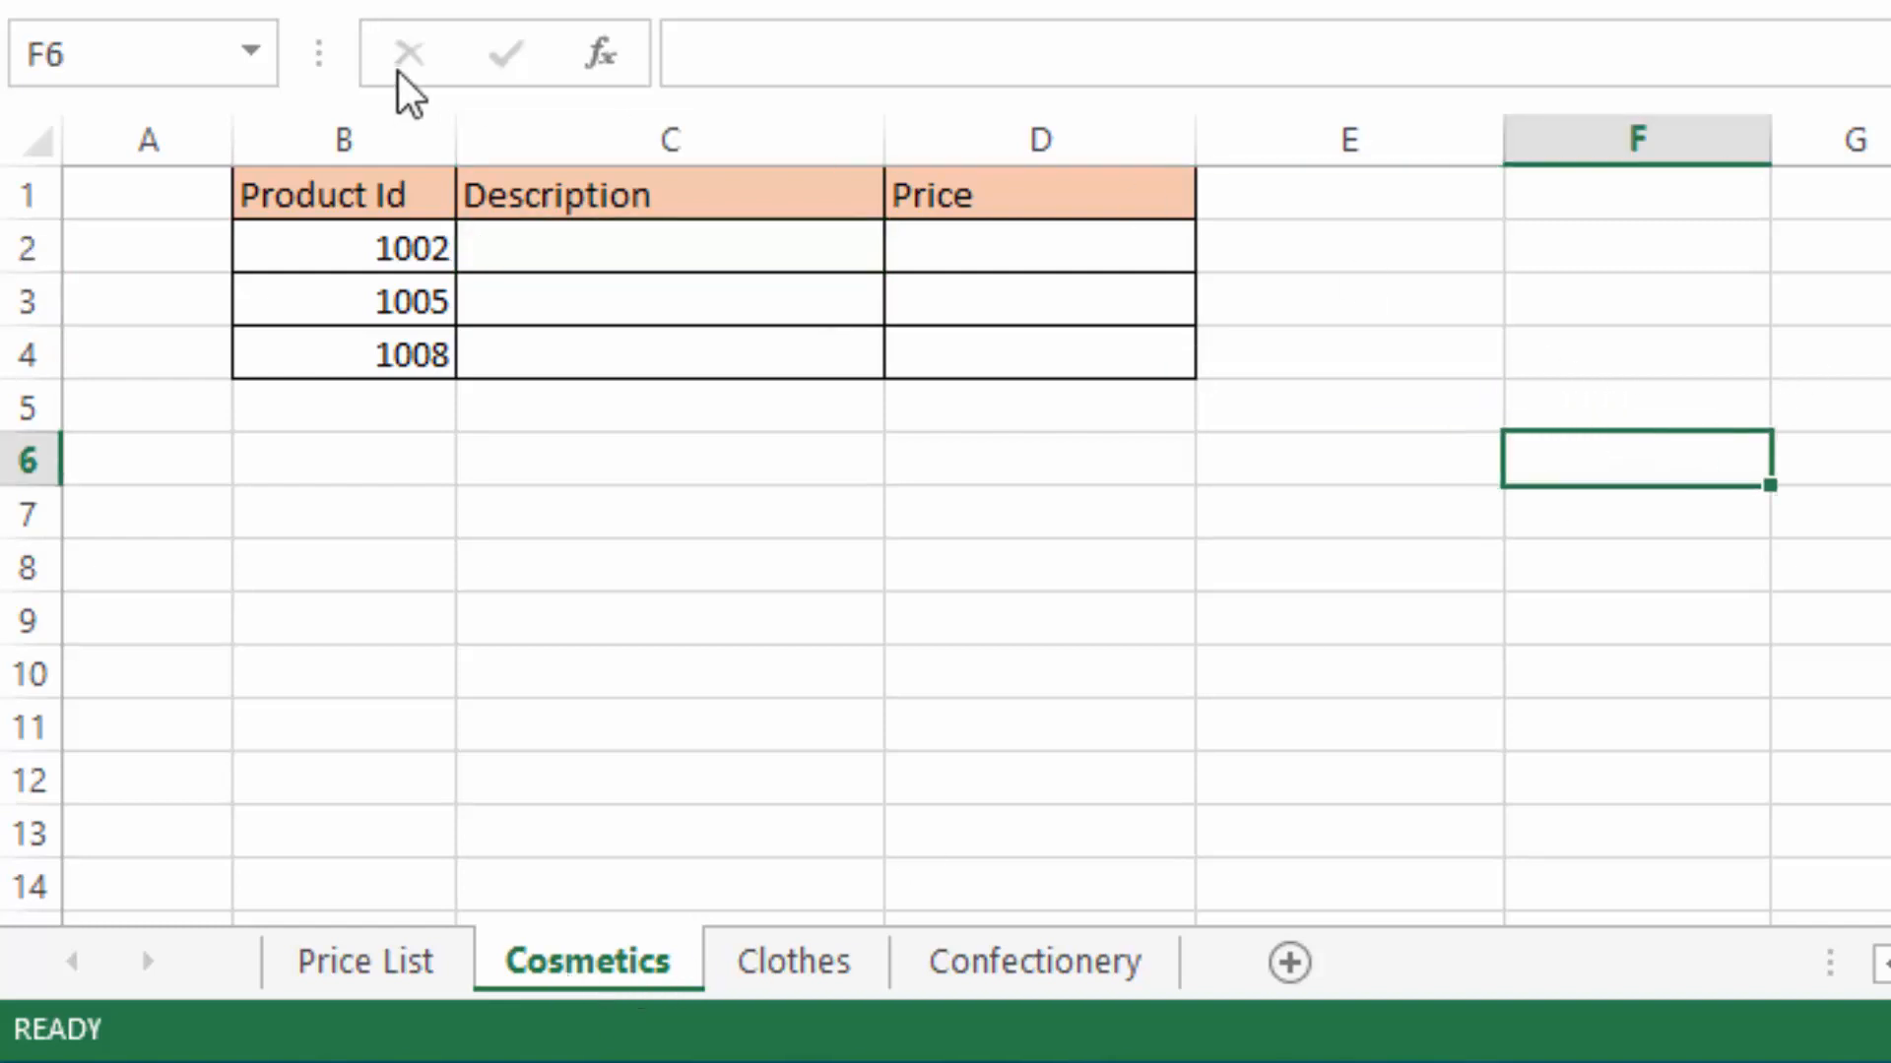
Step: Start a LOOKUP formula in cell C2 of the Cosmetics sheet with B2 as the lookup value
{"action": "left_click", "coordinate": [700, 240]}
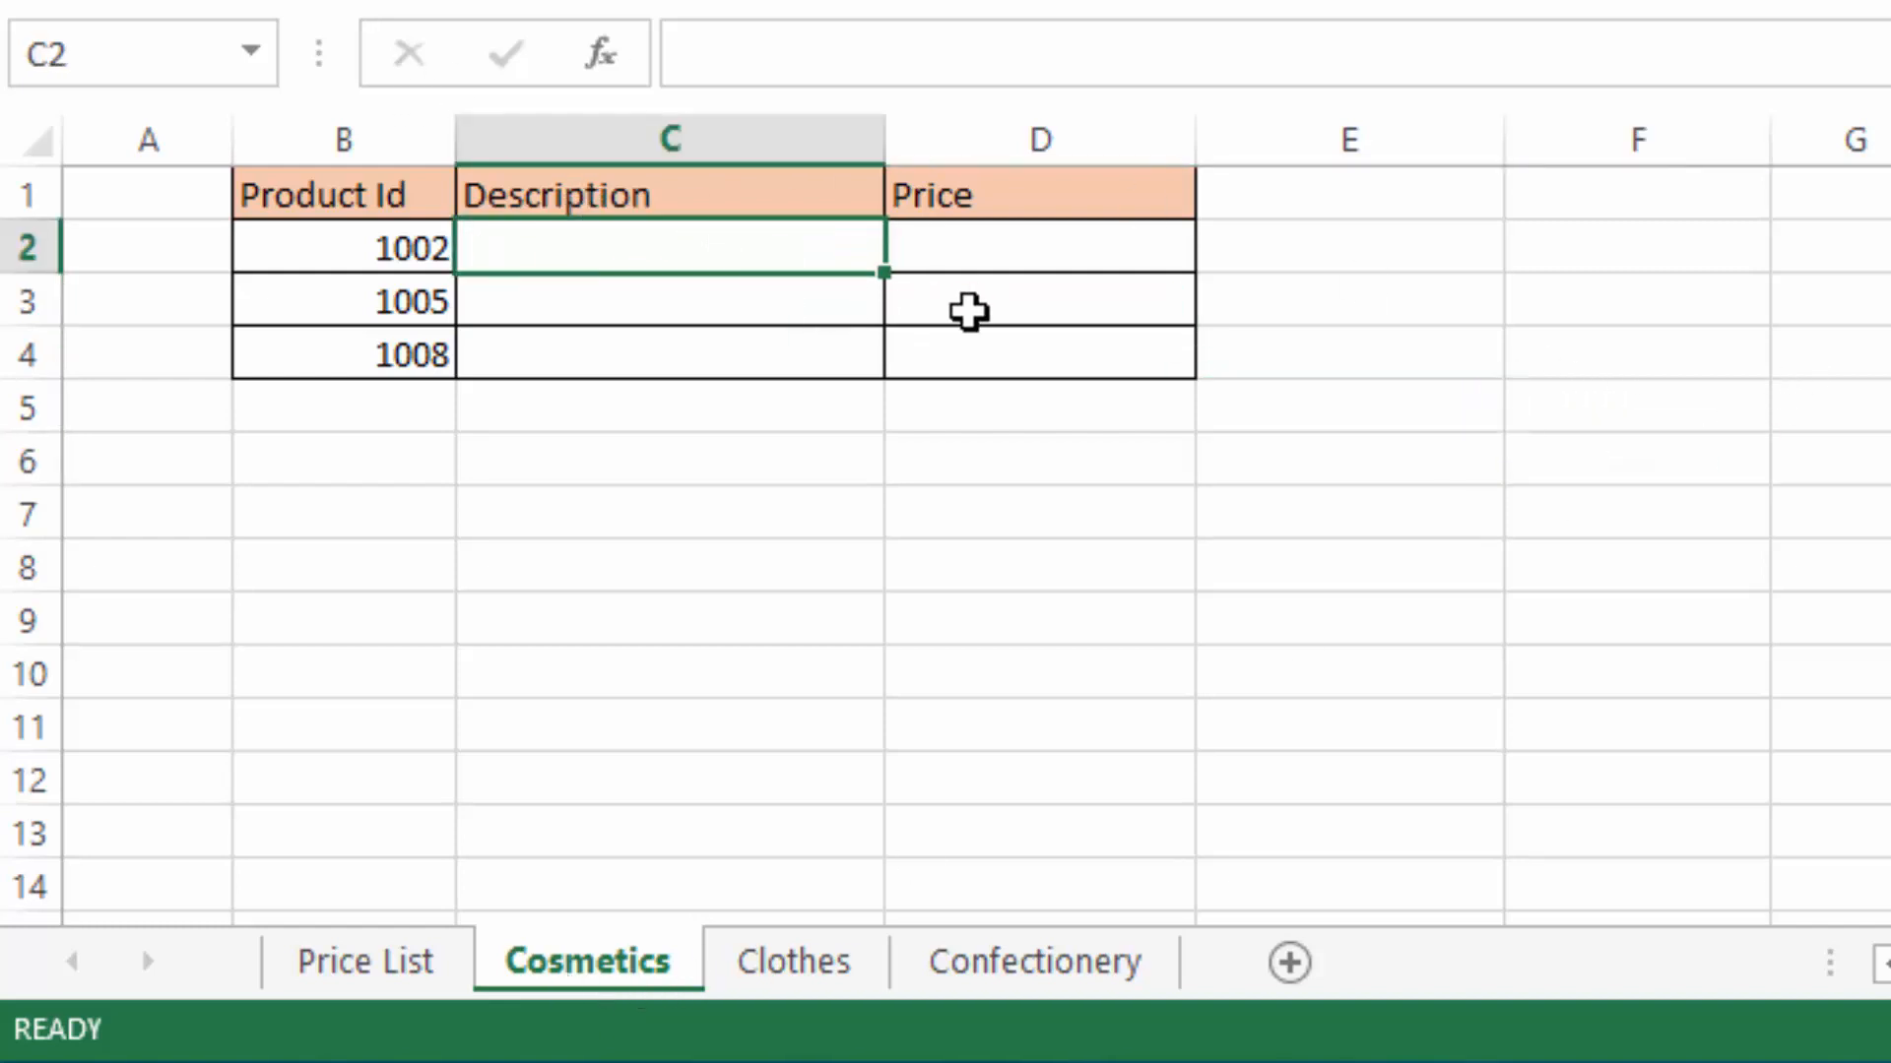
{"action": "type", "text": "="}
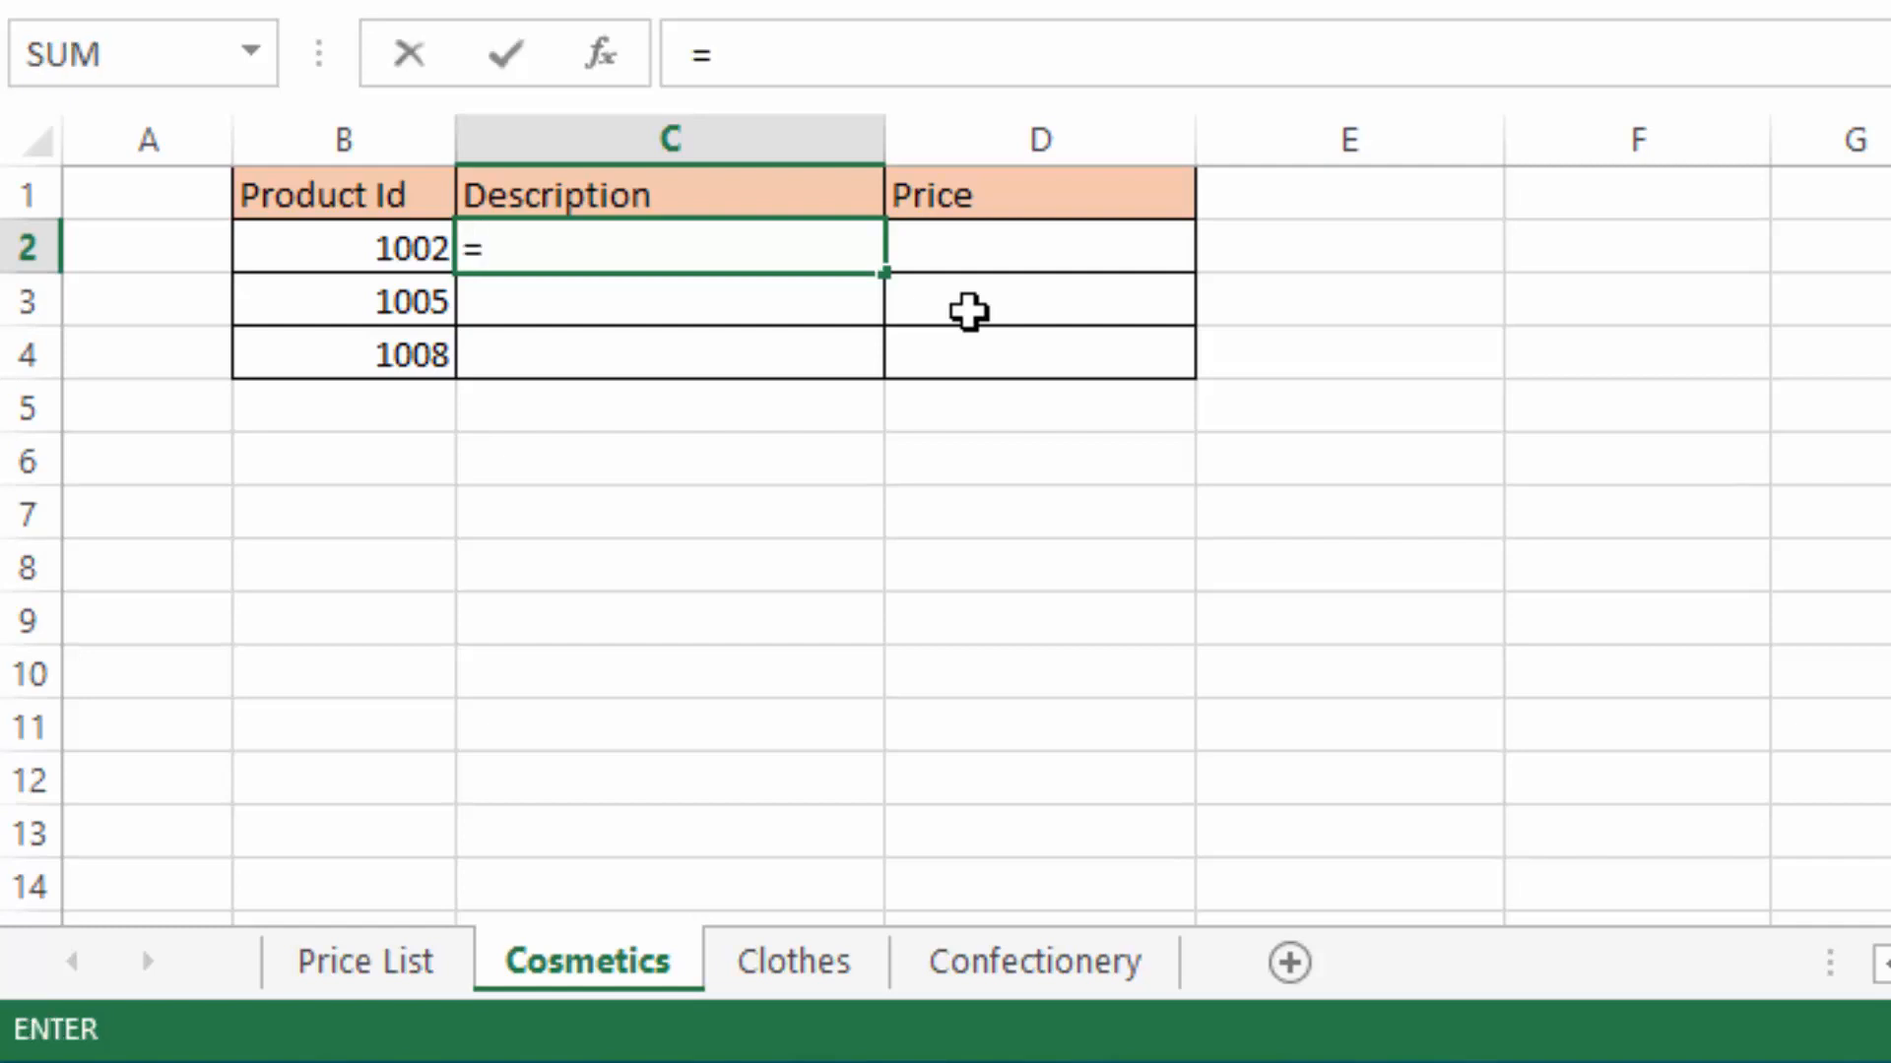
{"action": "type", "text": "loo"}
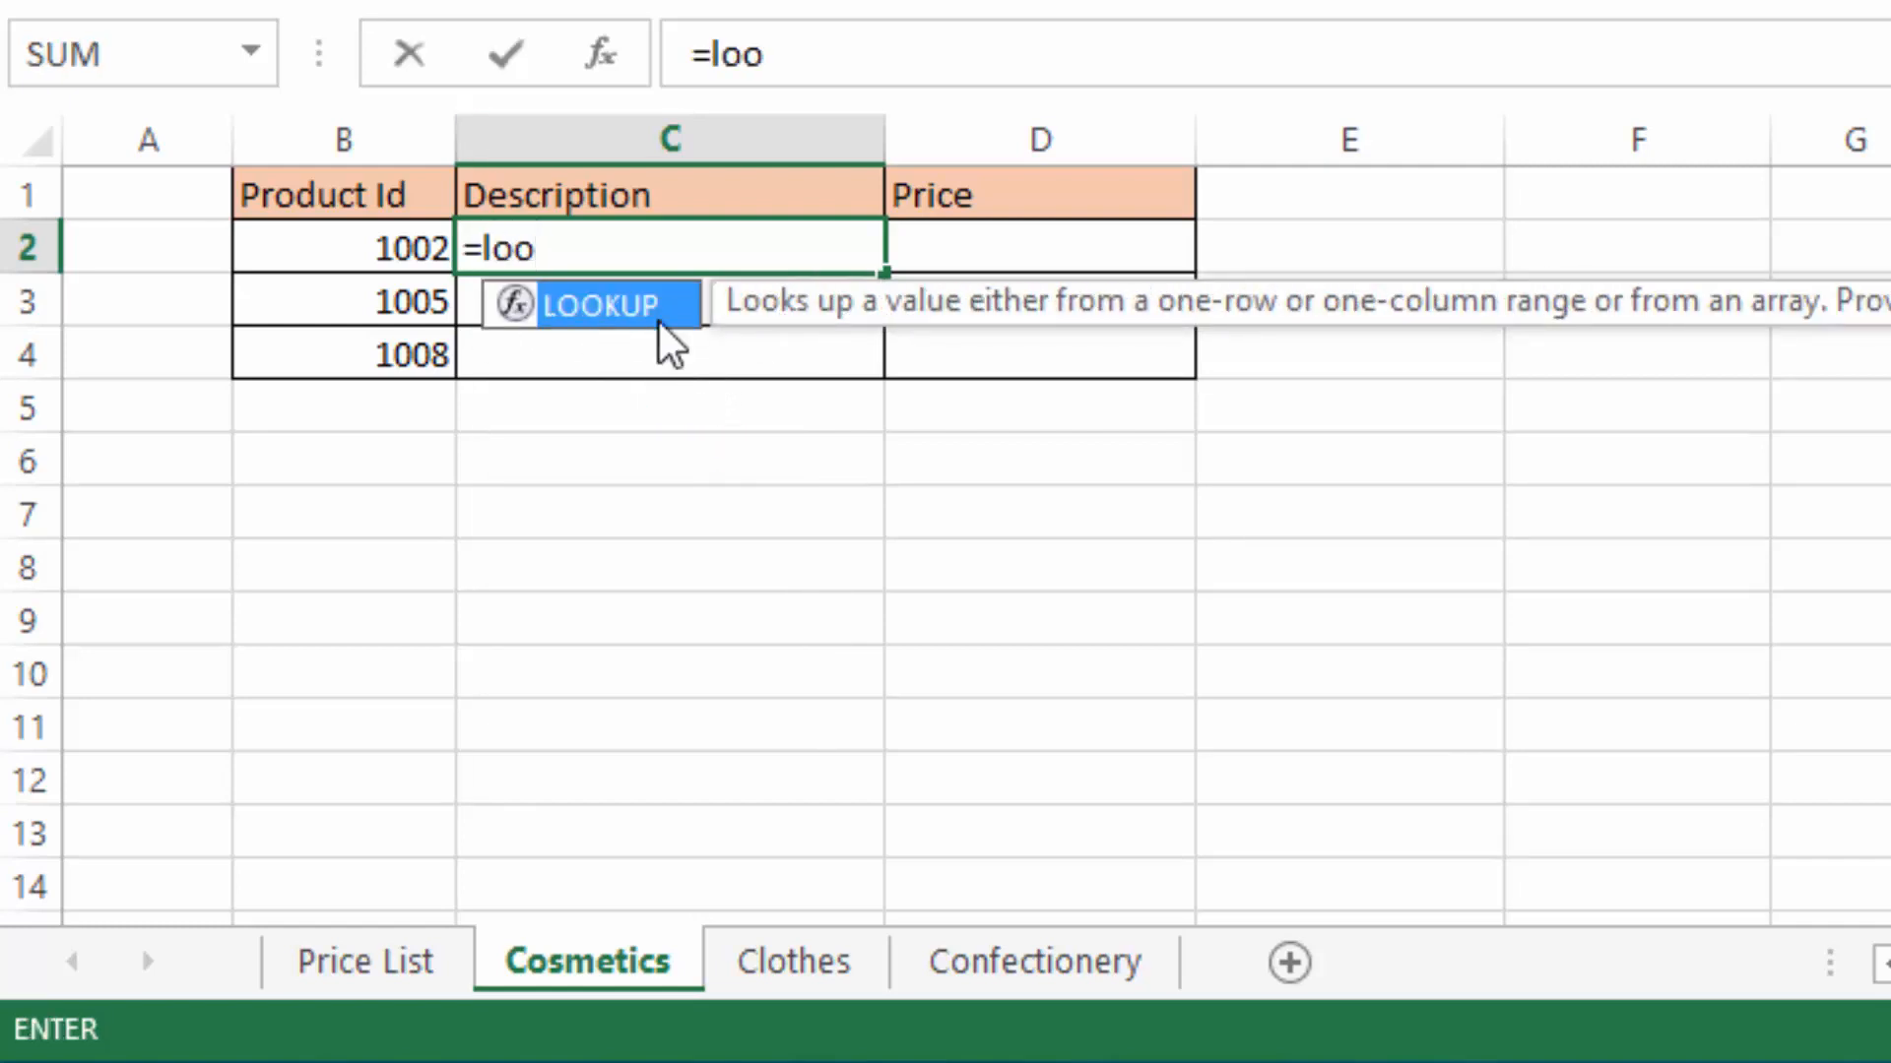
{"action": "double_click", "coordinate": [603, 303]}
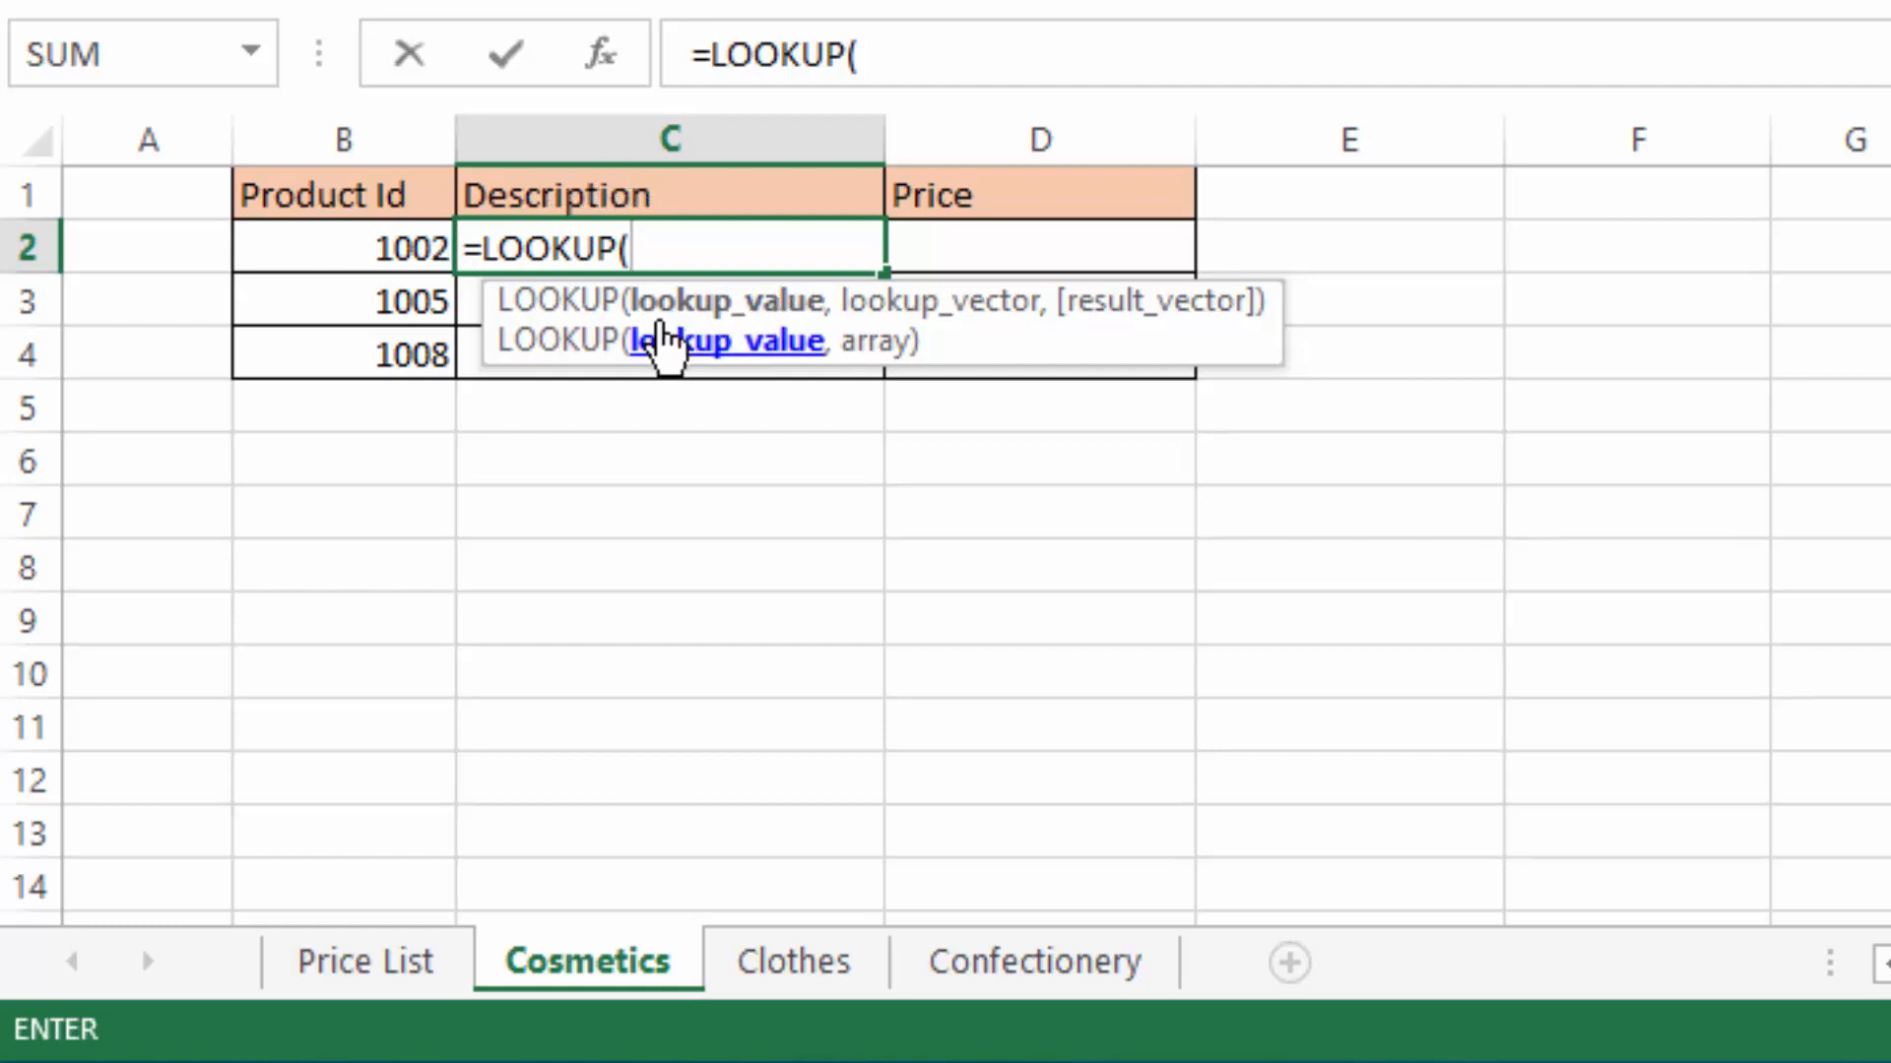
{"action": "left_click", "coordinate": [374, 250]}
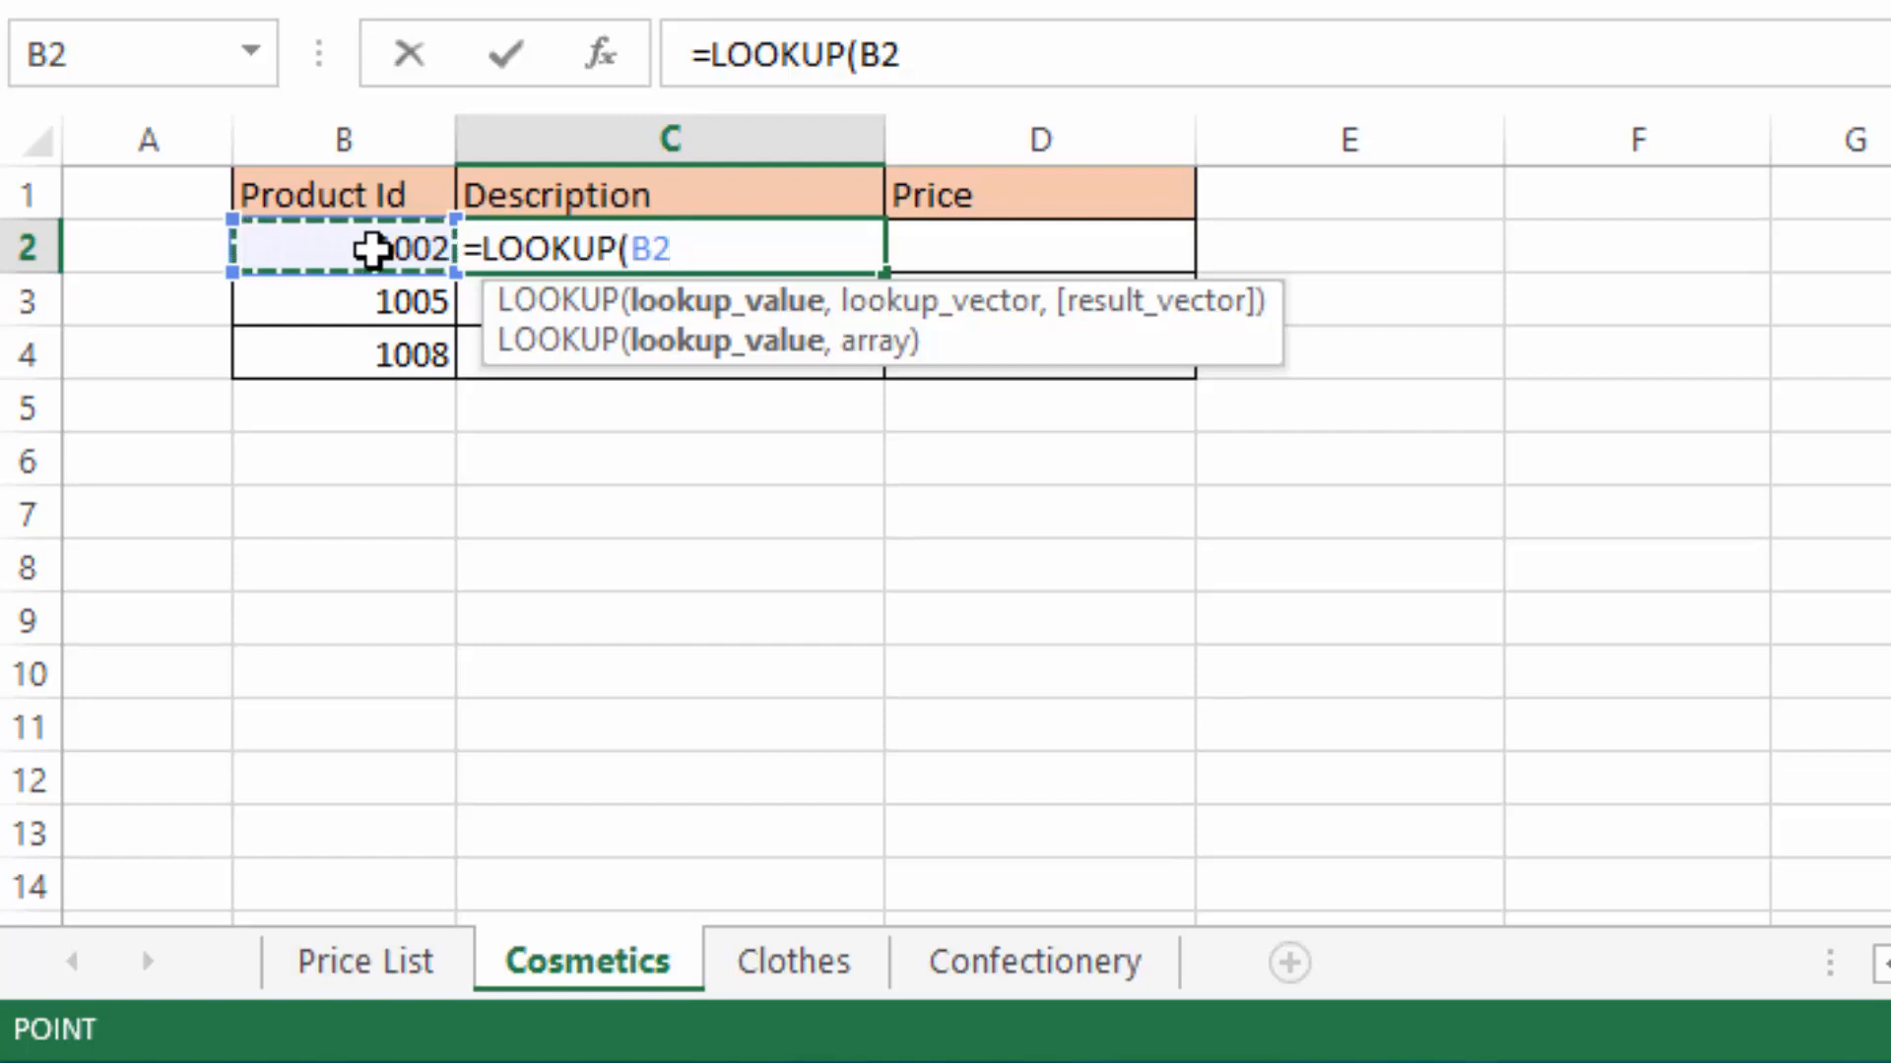
{"action": "type", "text": ","}
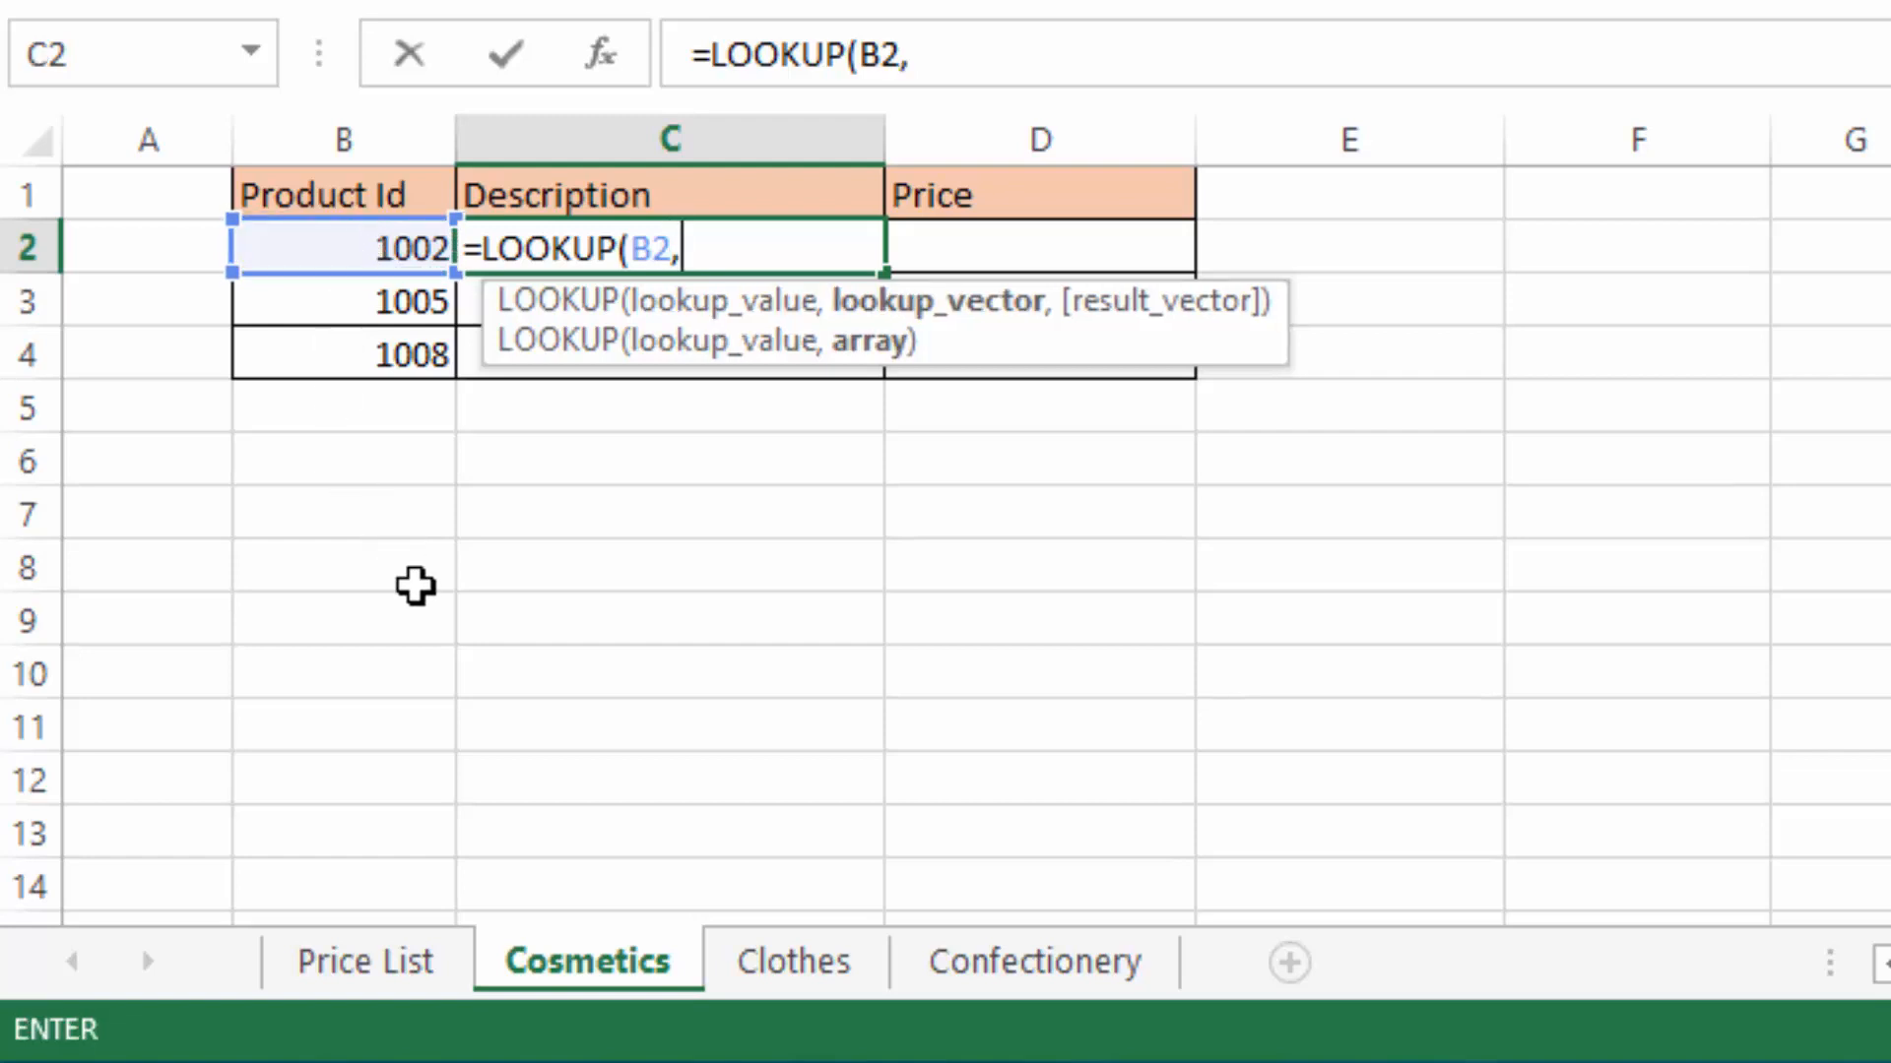
Step: Complete the description formula with Price List B2:B11 as lookup vector and Price List D2:D11 as result vector
{"action": "left_click", "coordinate": [348, 960]}
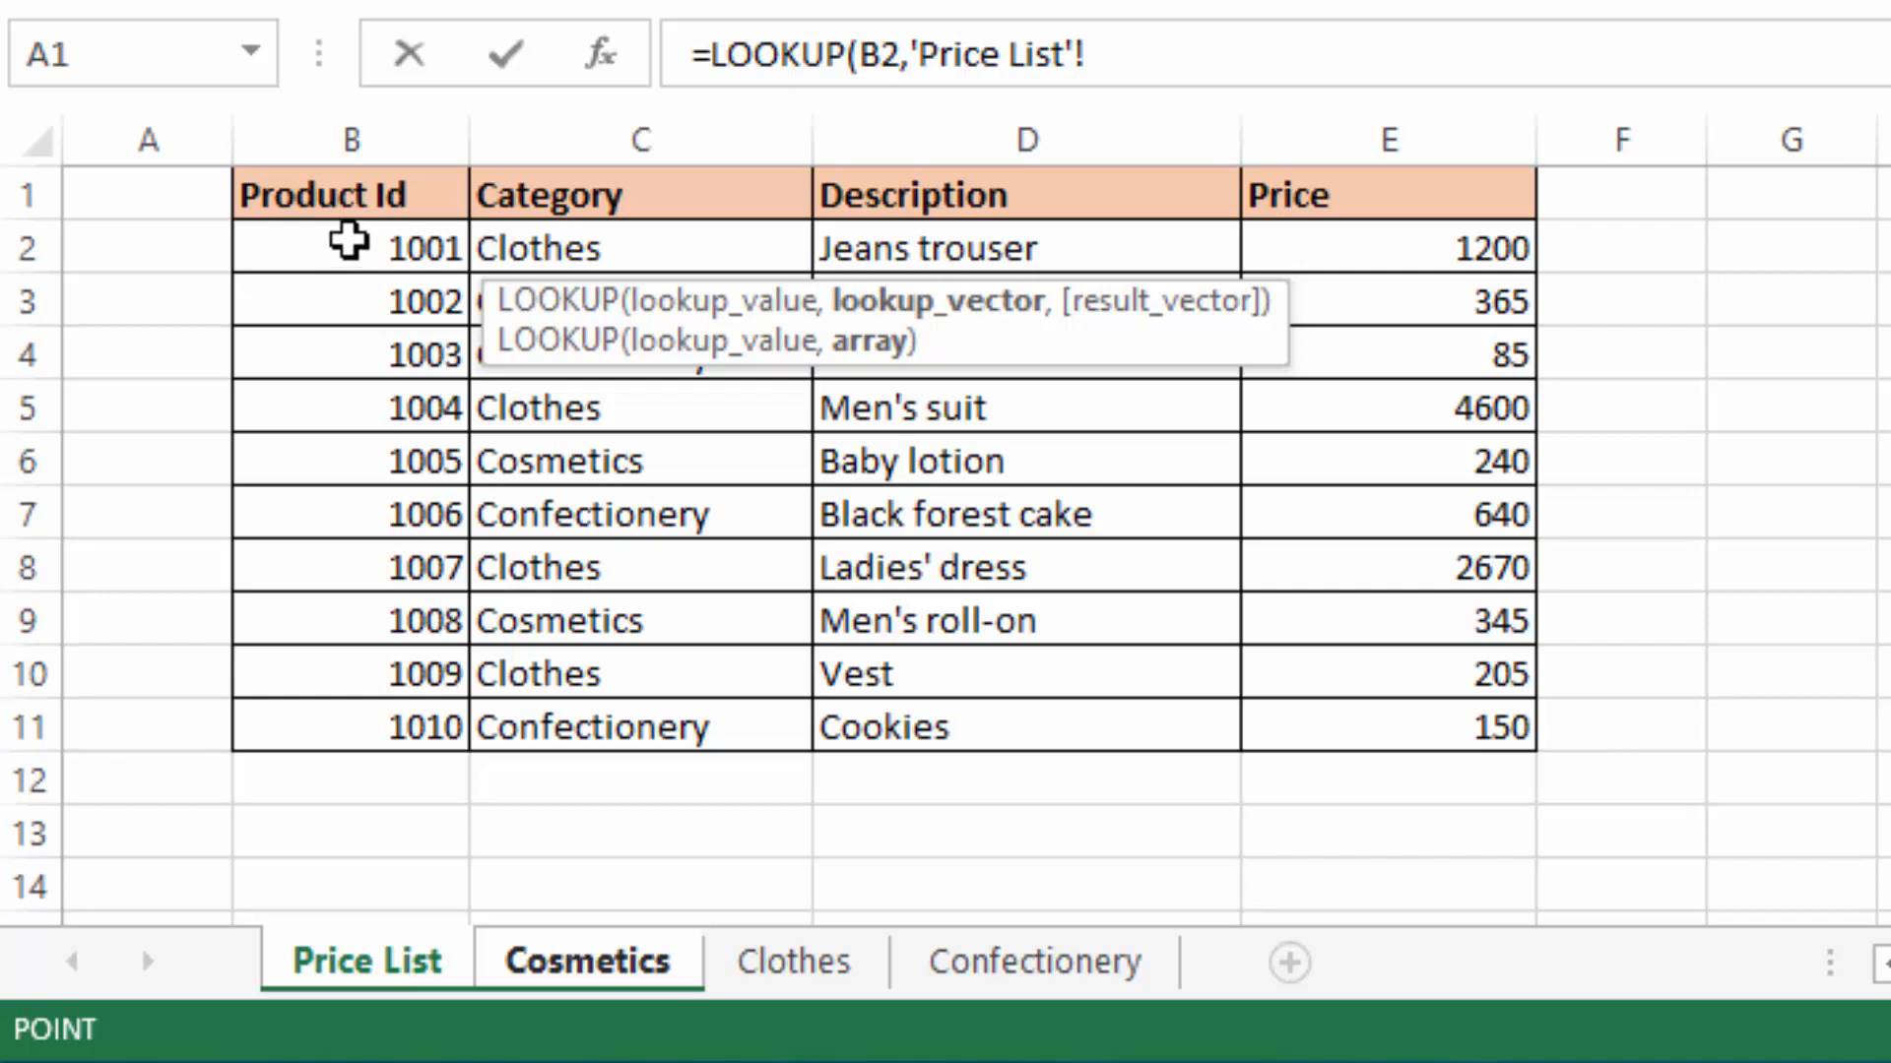
{"action": "left_click_drag", "start_coordinate": [349, 241], "coordinate": [369, 731]}
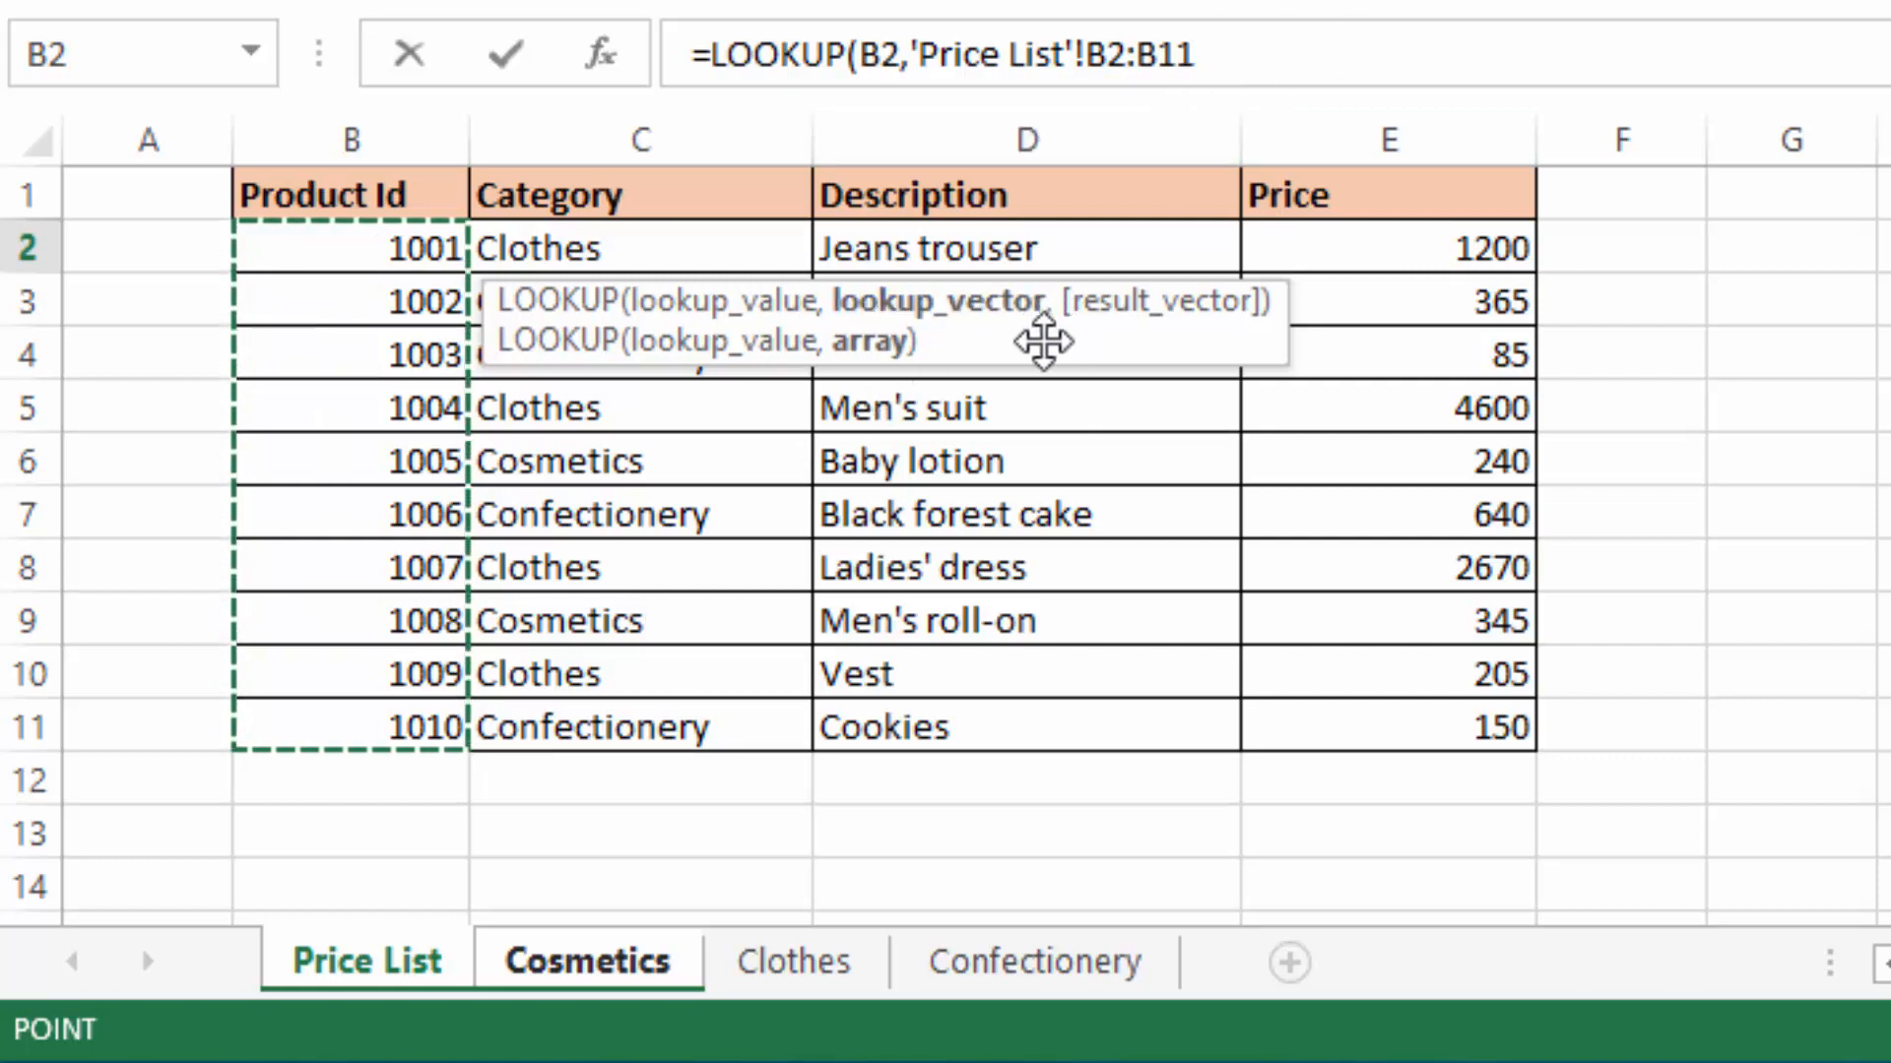
{"action": "type", "text": ","}
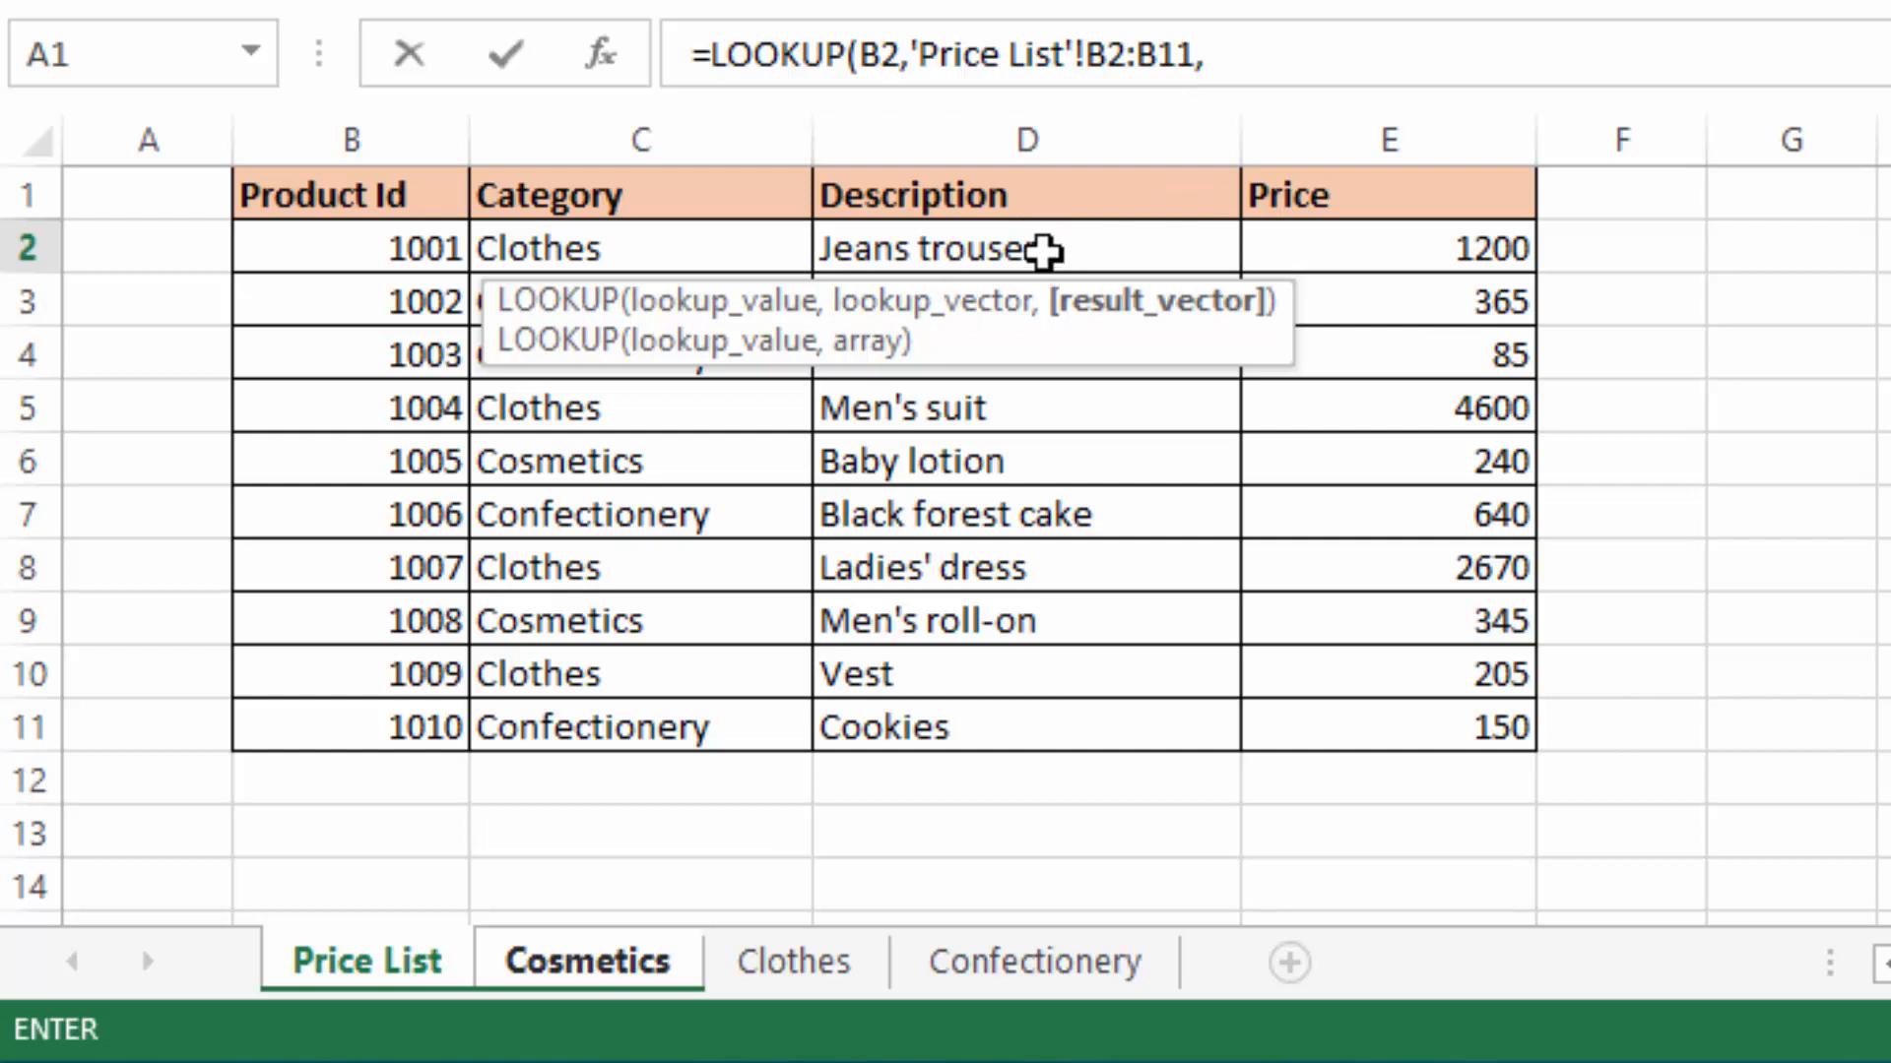
{"action": "left_click_drag", "start_coordinate": [950, 253], "coordinate": [956, 730]}
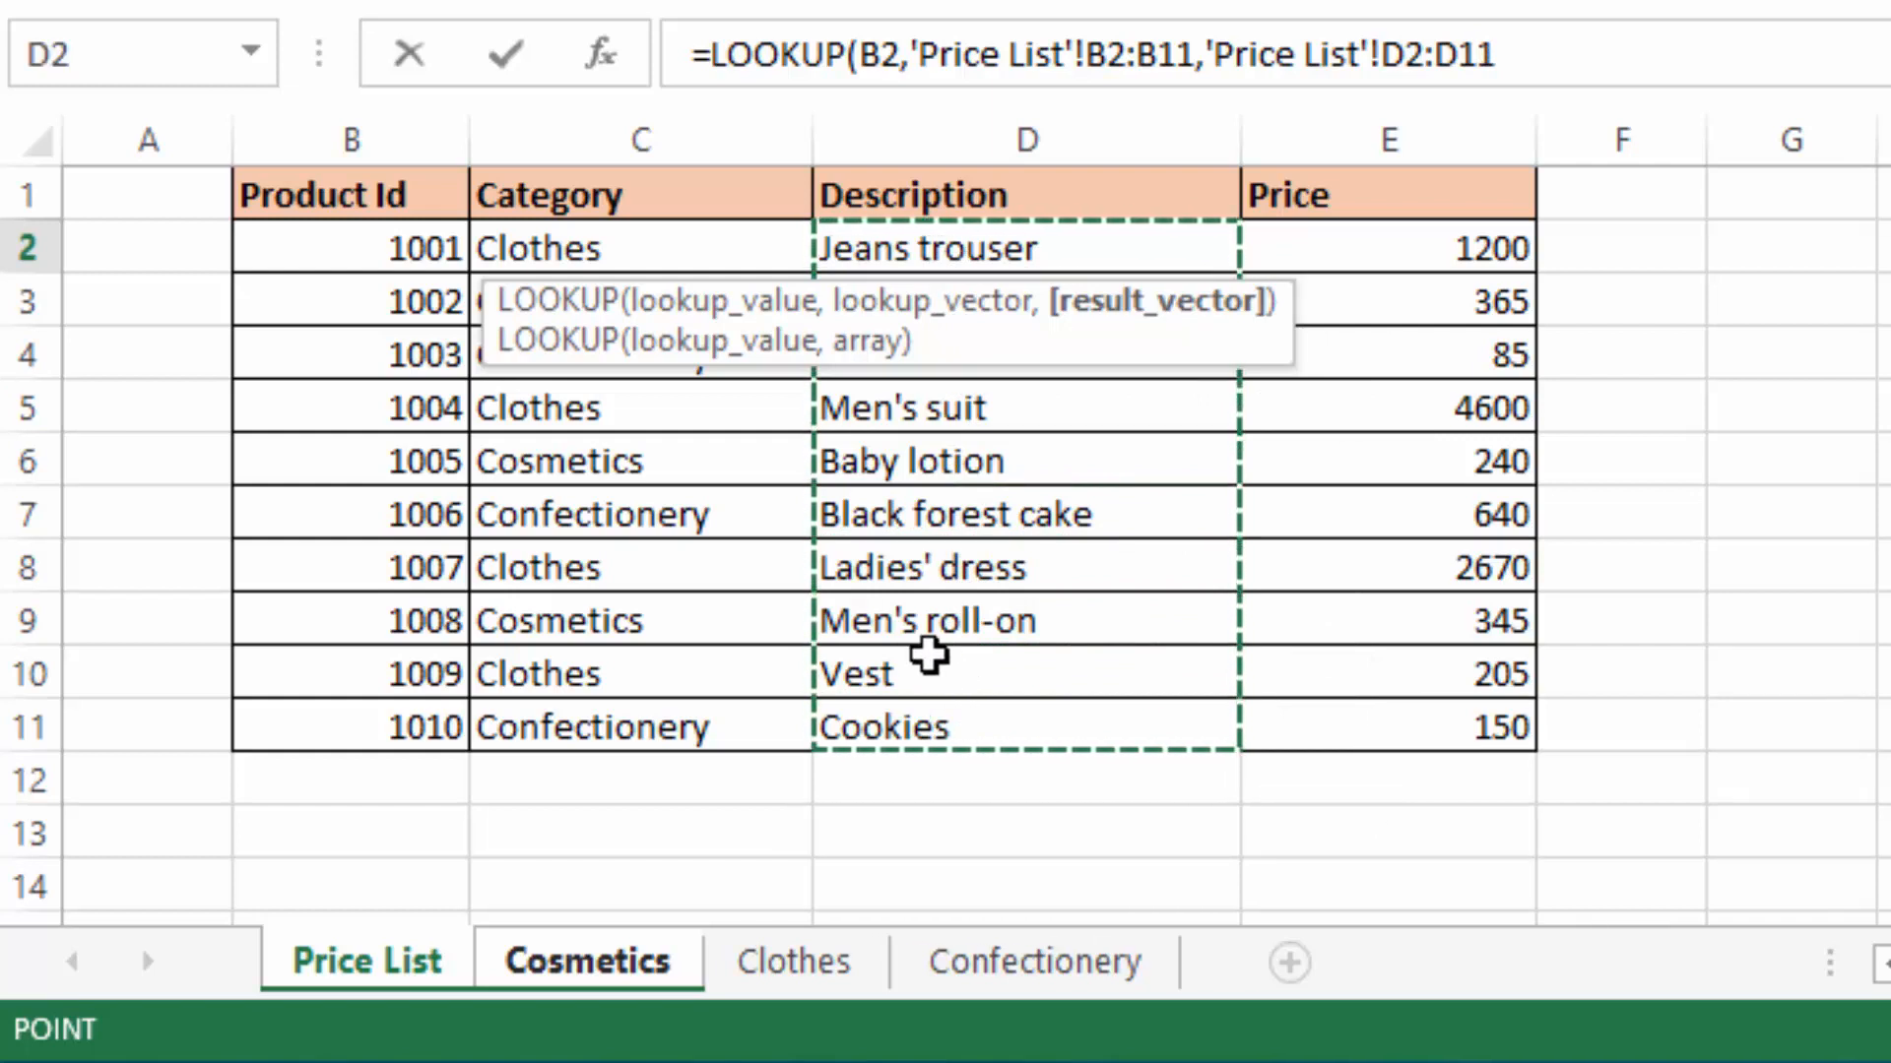
{"action": "type", "text": ")"}
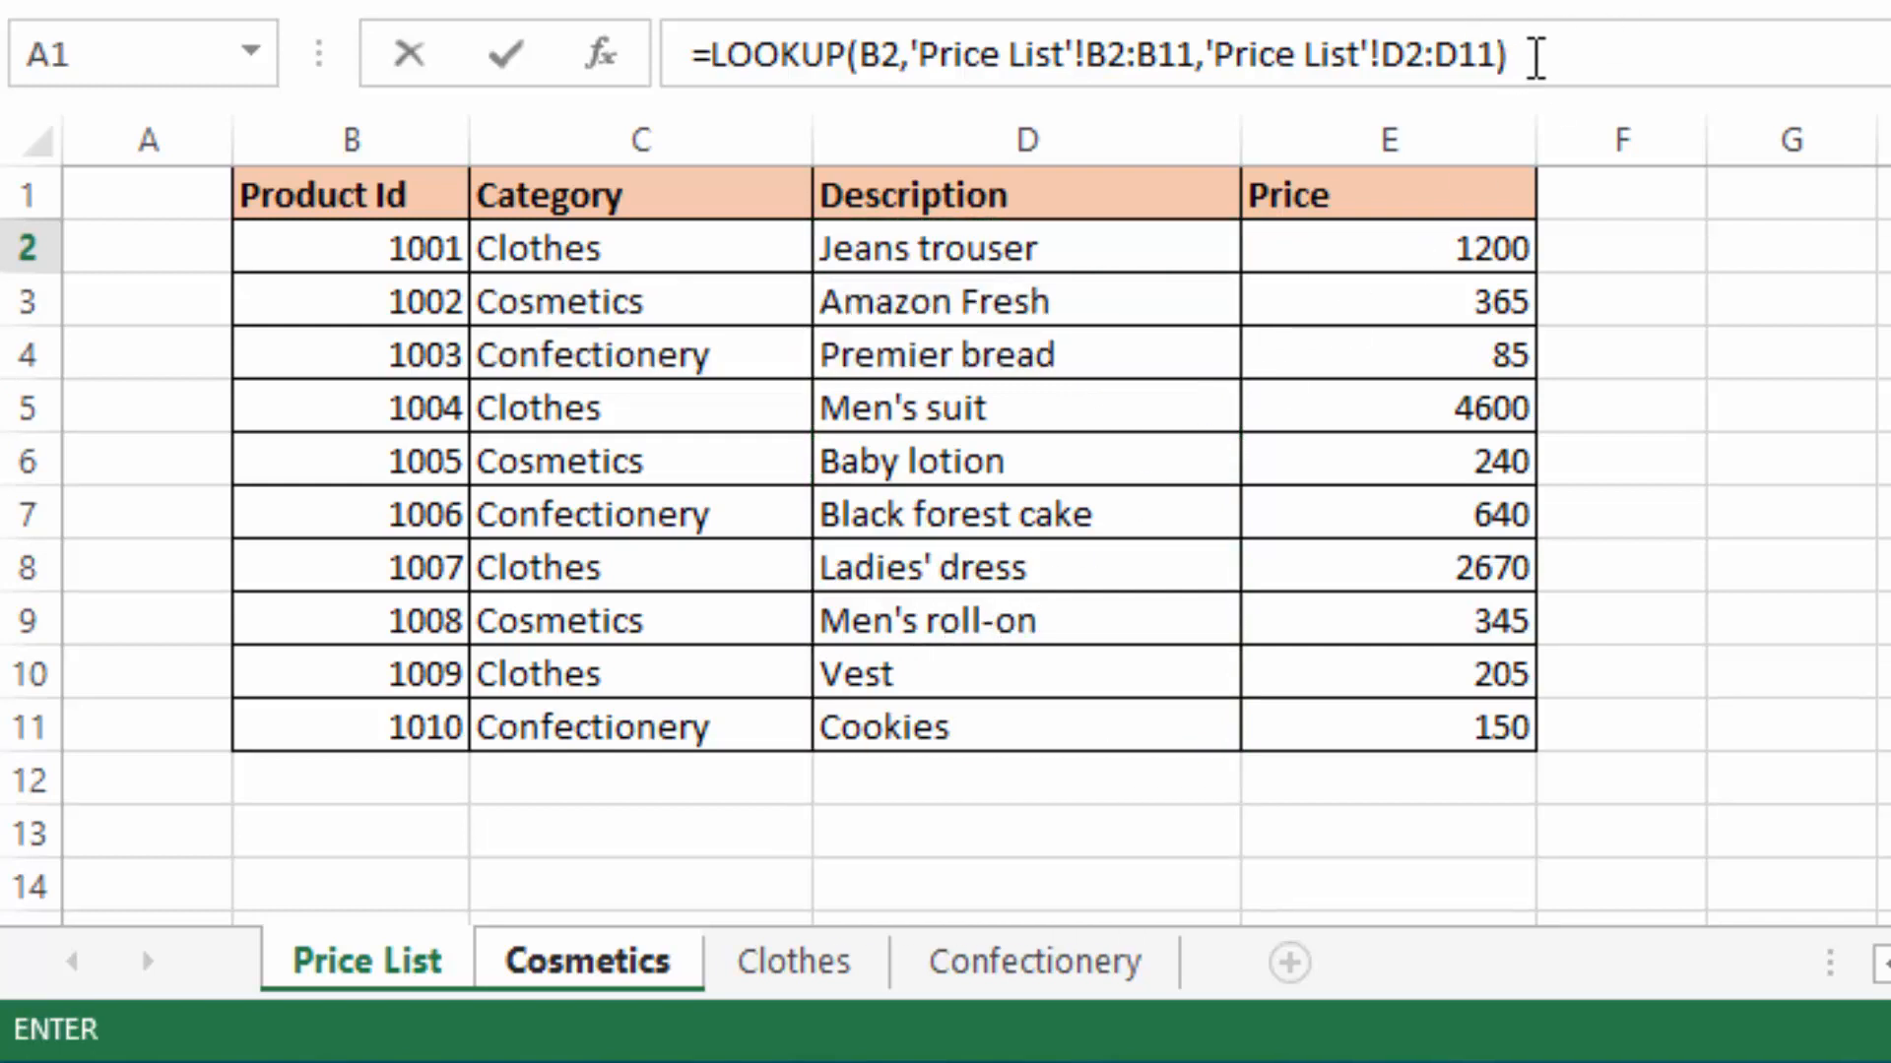
{"action": "key", "text": "Return"}
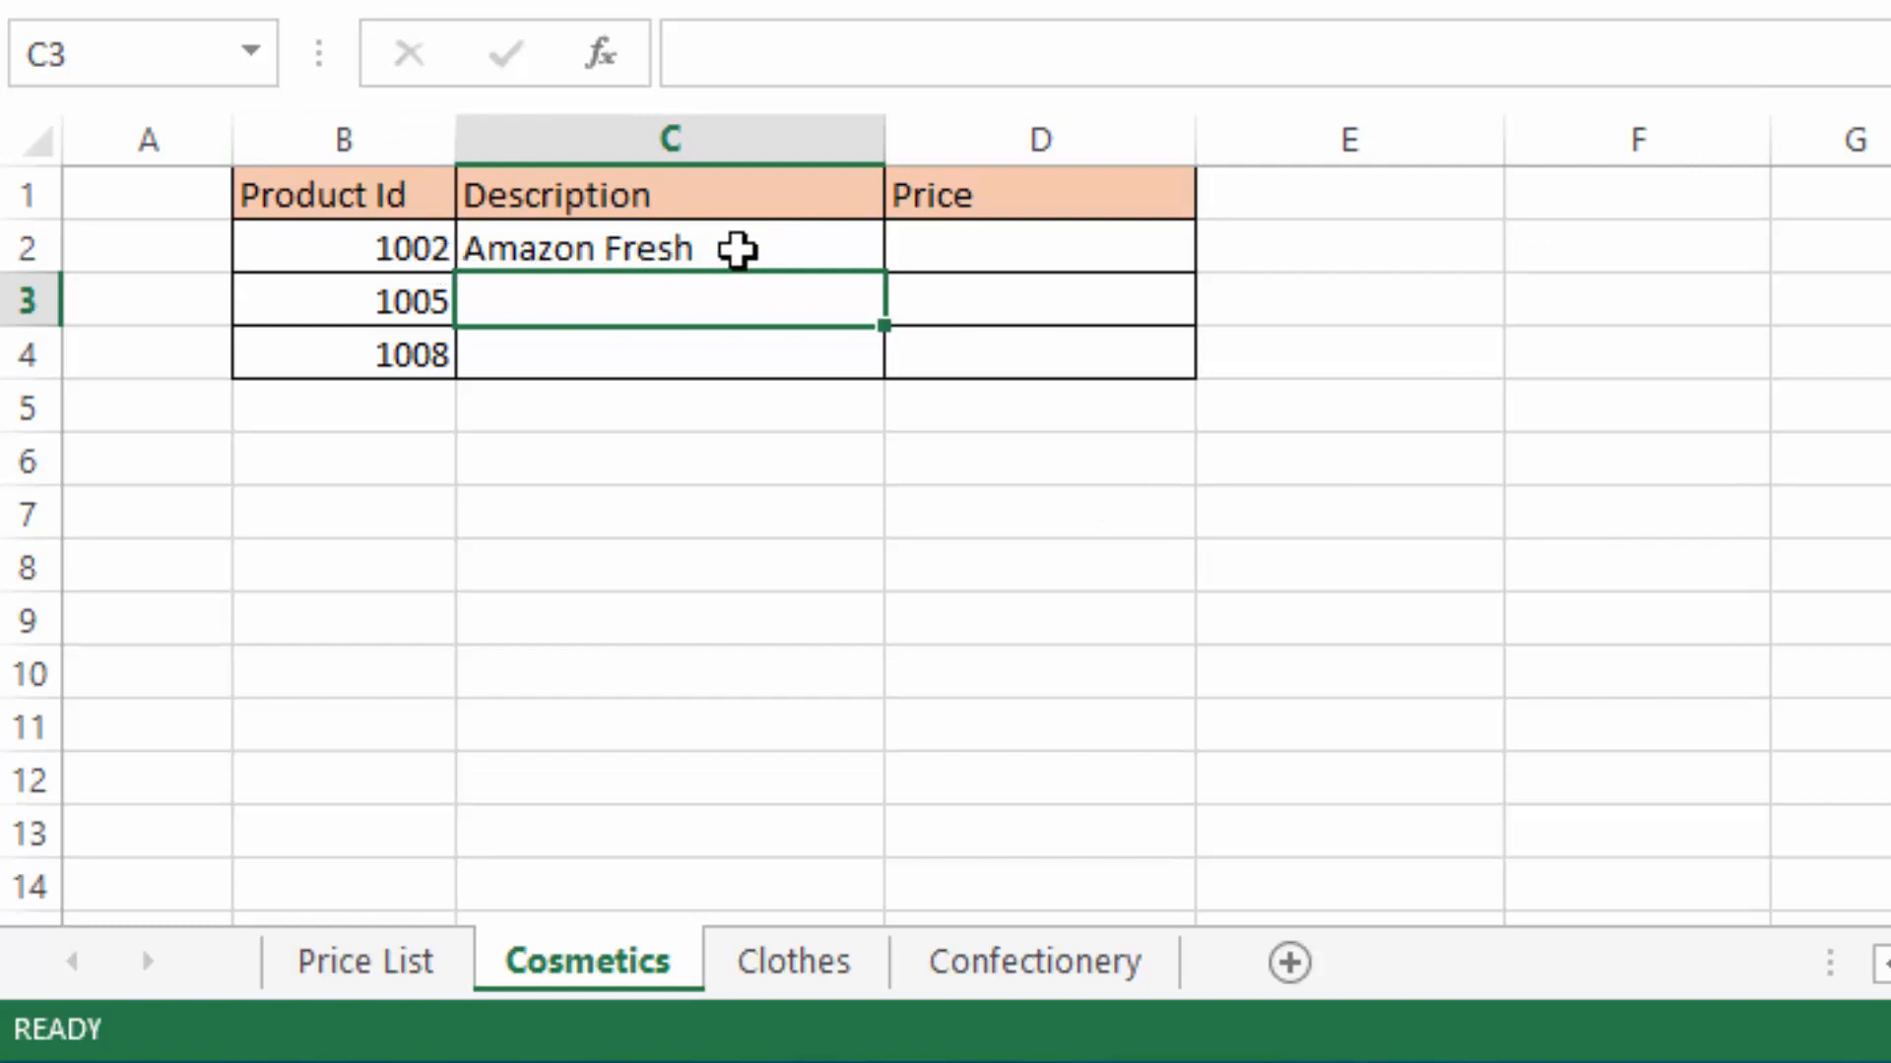
Step: Fill the description formula from C2 down to C4 on the Cosmetics sheet and check the descriptions against Price List
{"action": "left_click", "coordinate": [378, 960]}
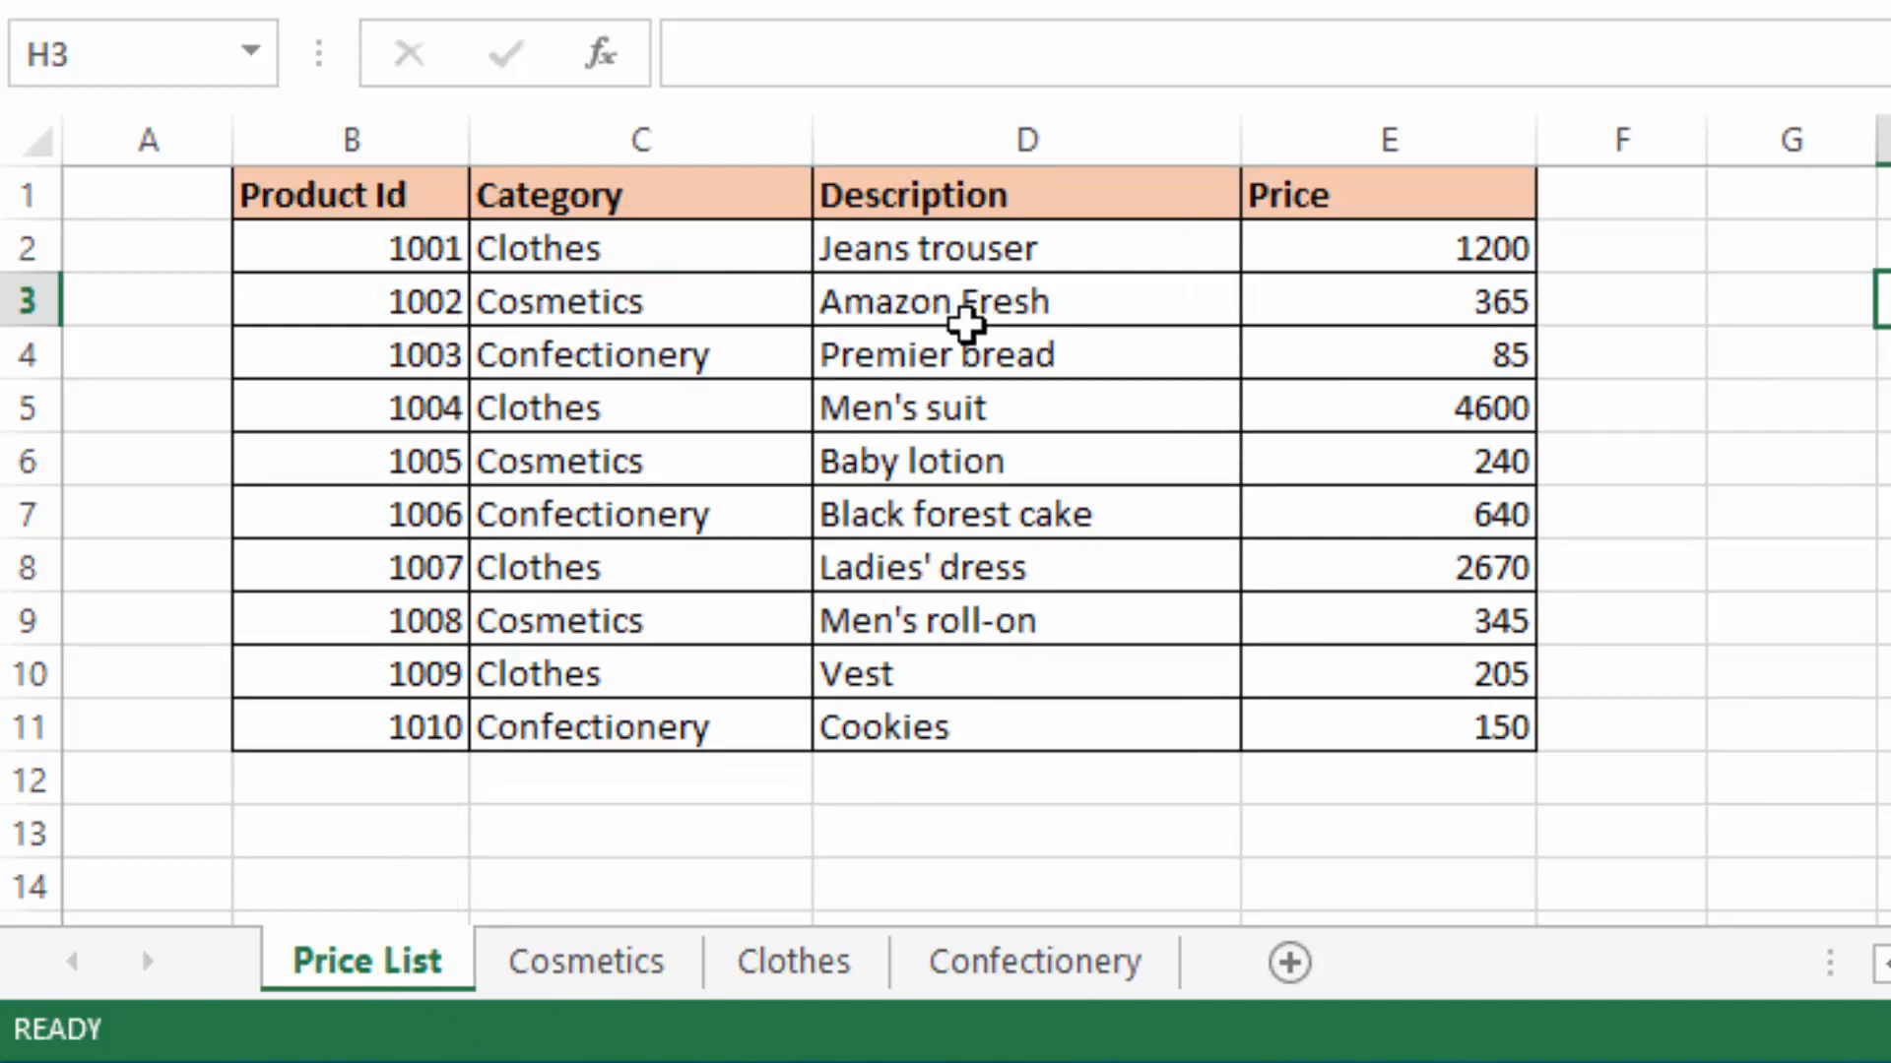
{"action": "left_click", "coordinate": [571, 963]}
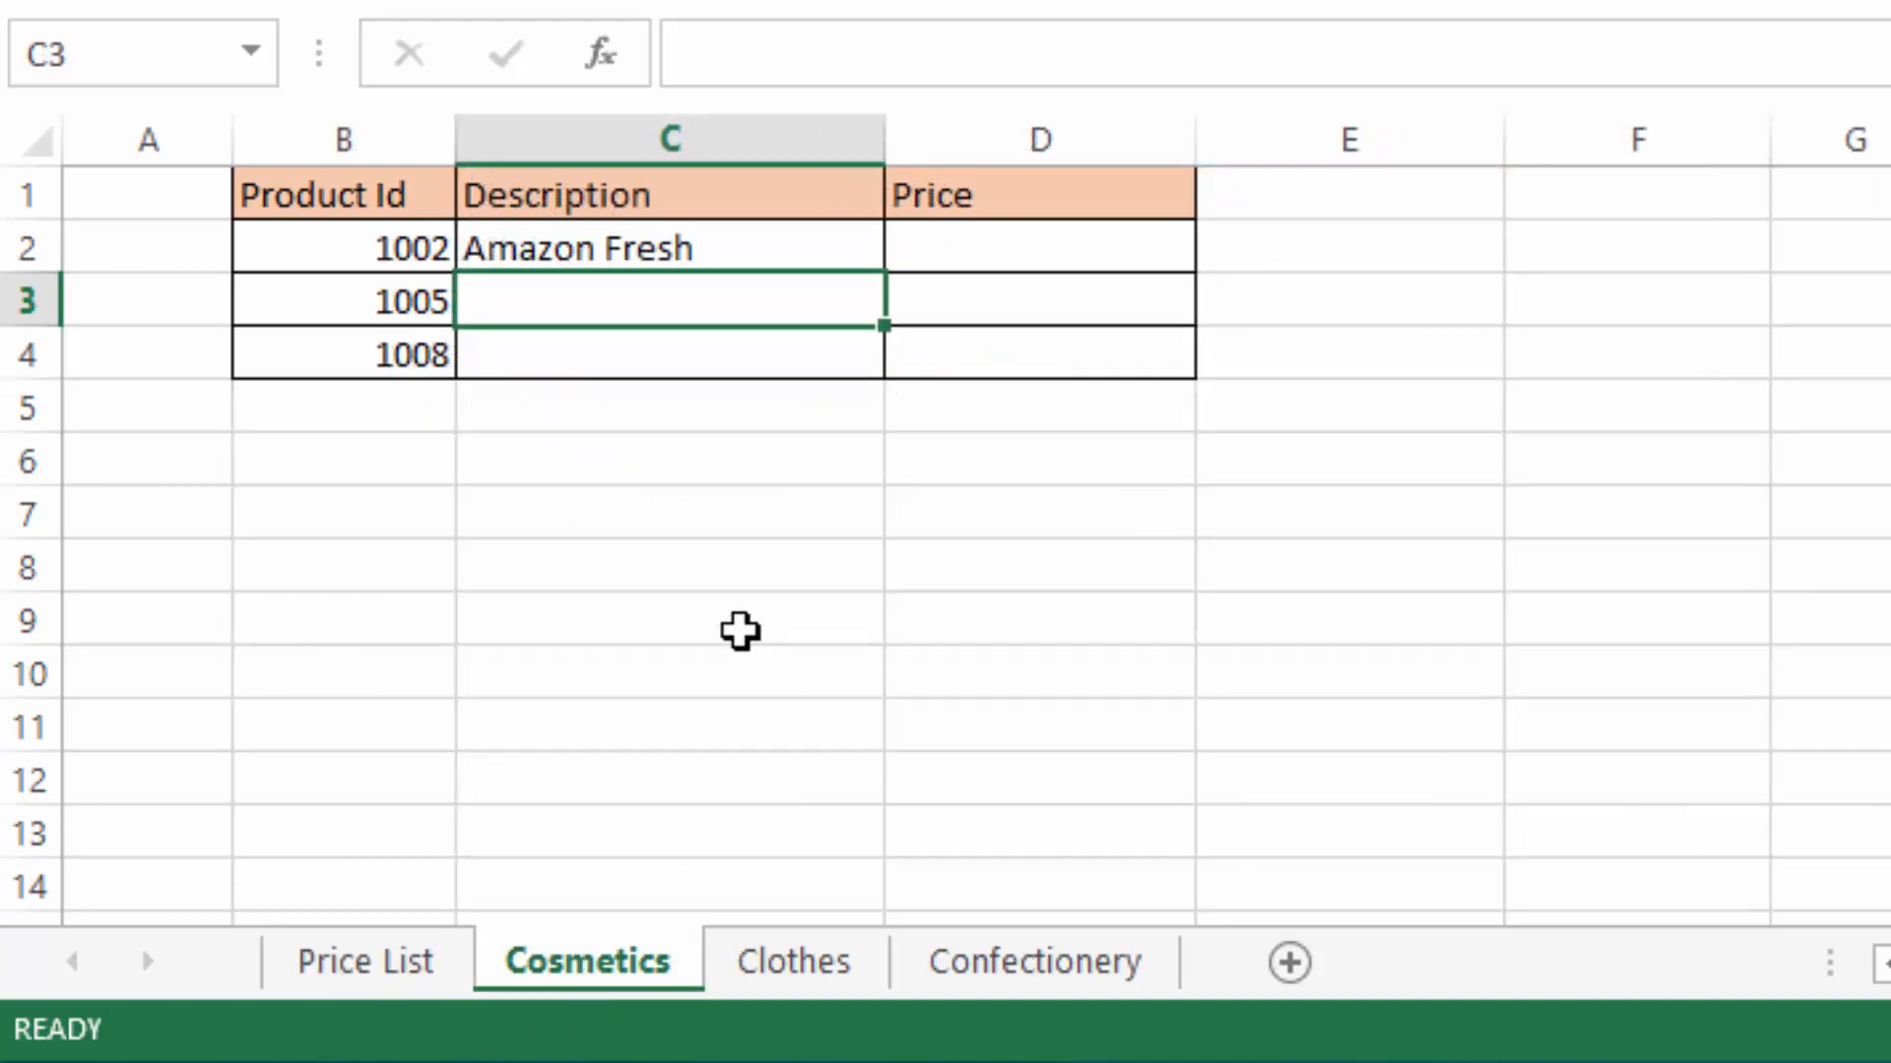
{"action": "left_click", "coordinate": [711, 249]}
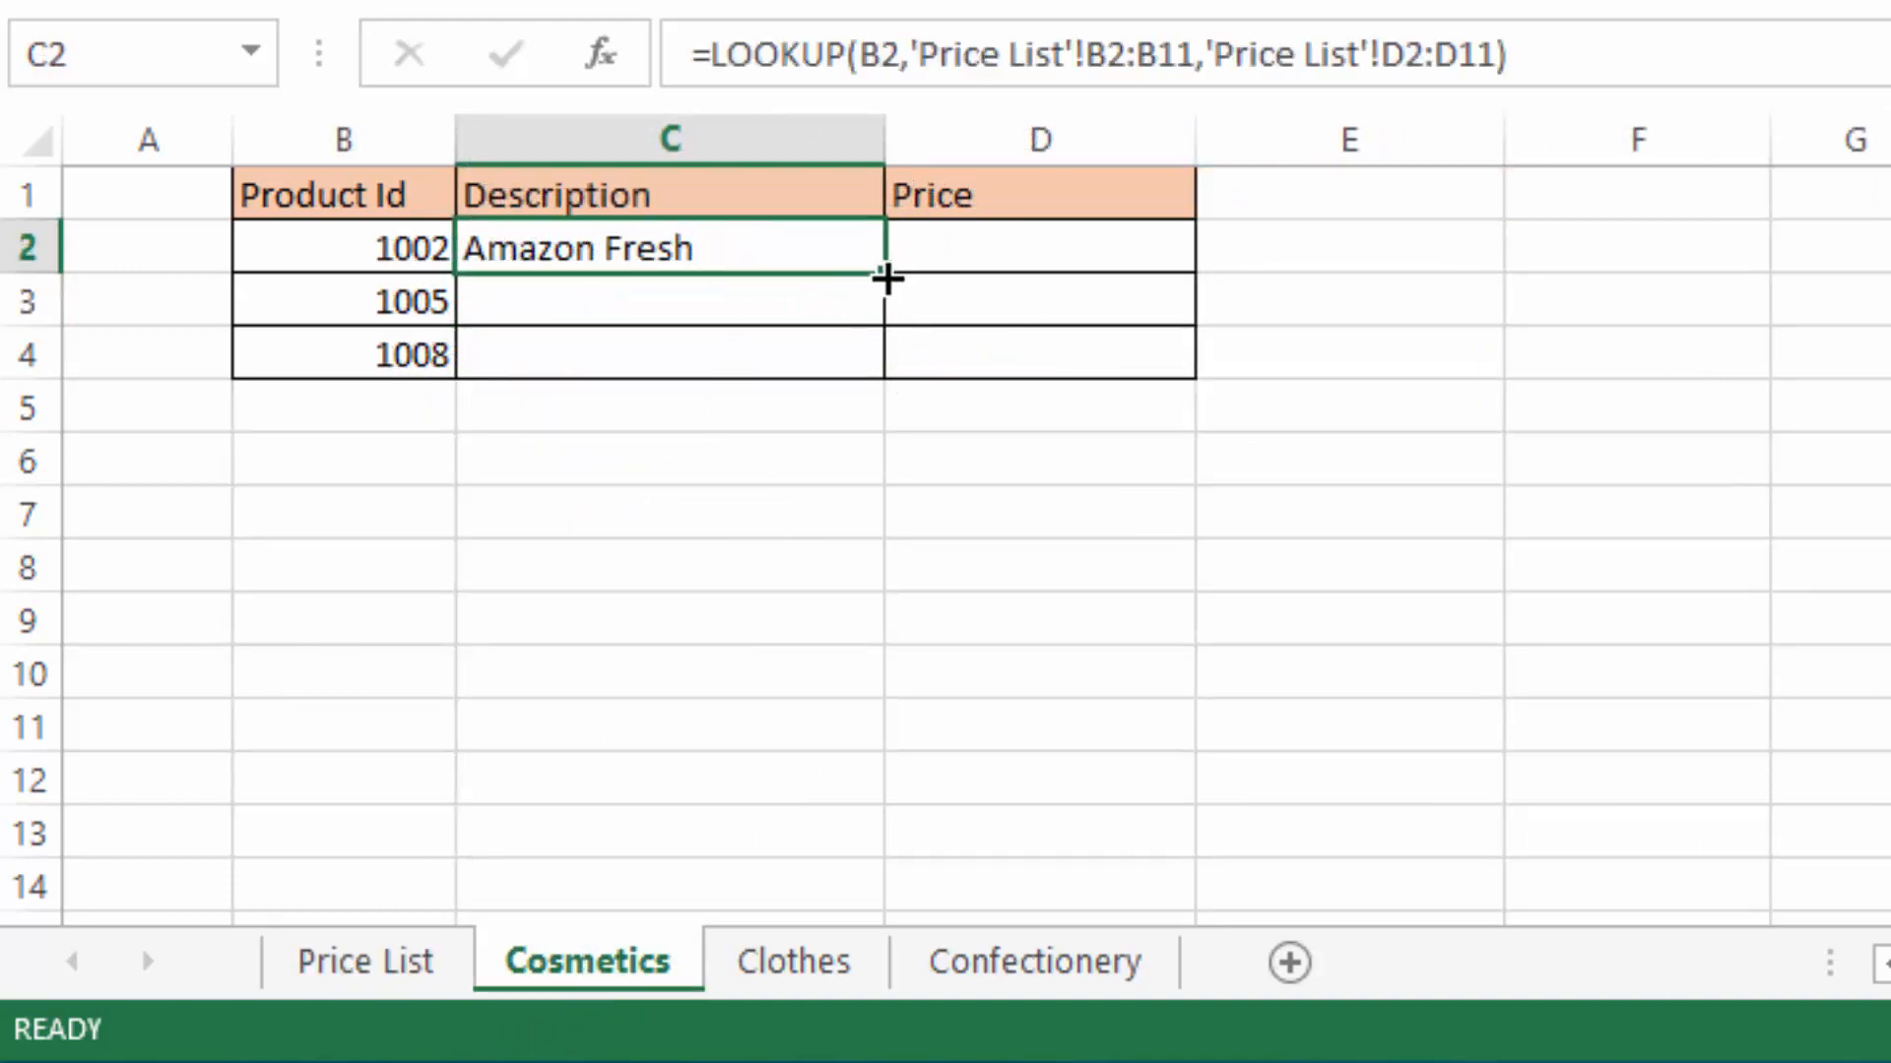
{"action": "left_click_drag", "start_coordinate": [883, 269], "coordinate": [885, 392]}
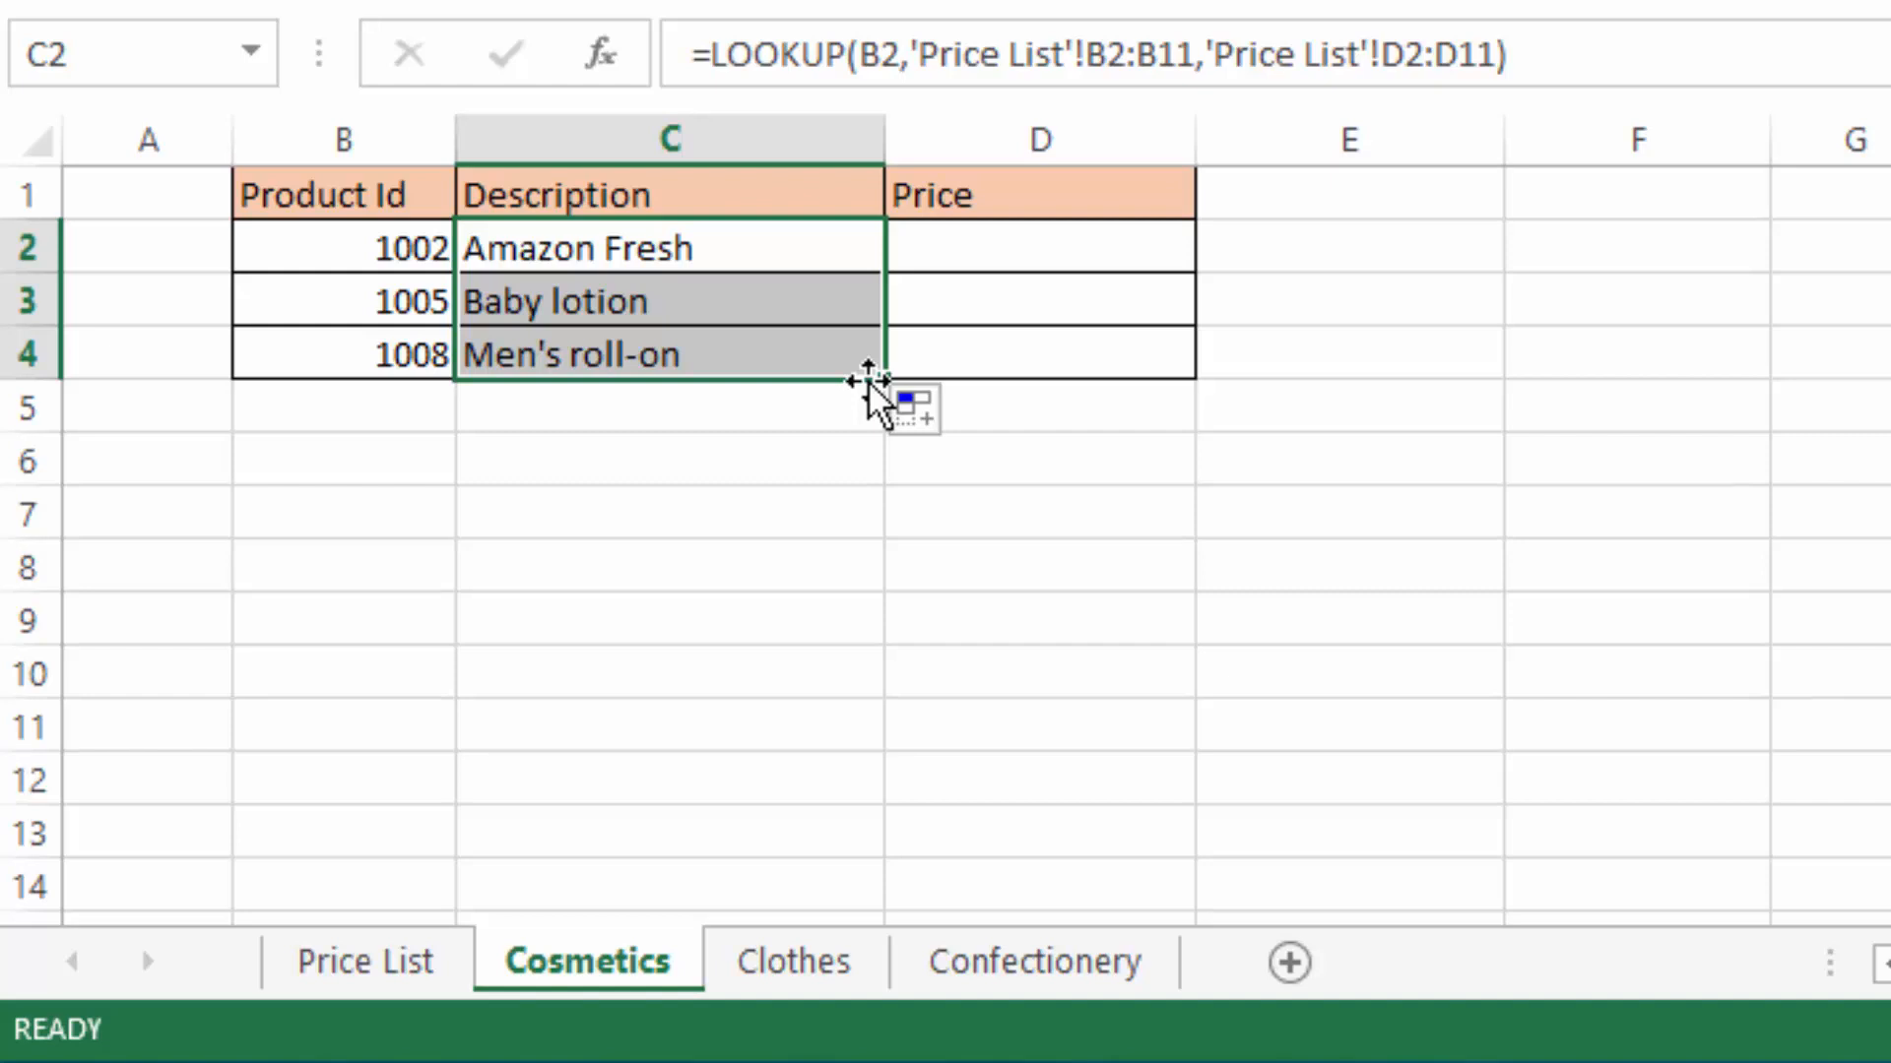
{"action": "left_click", "coordinate": [545, 362]}
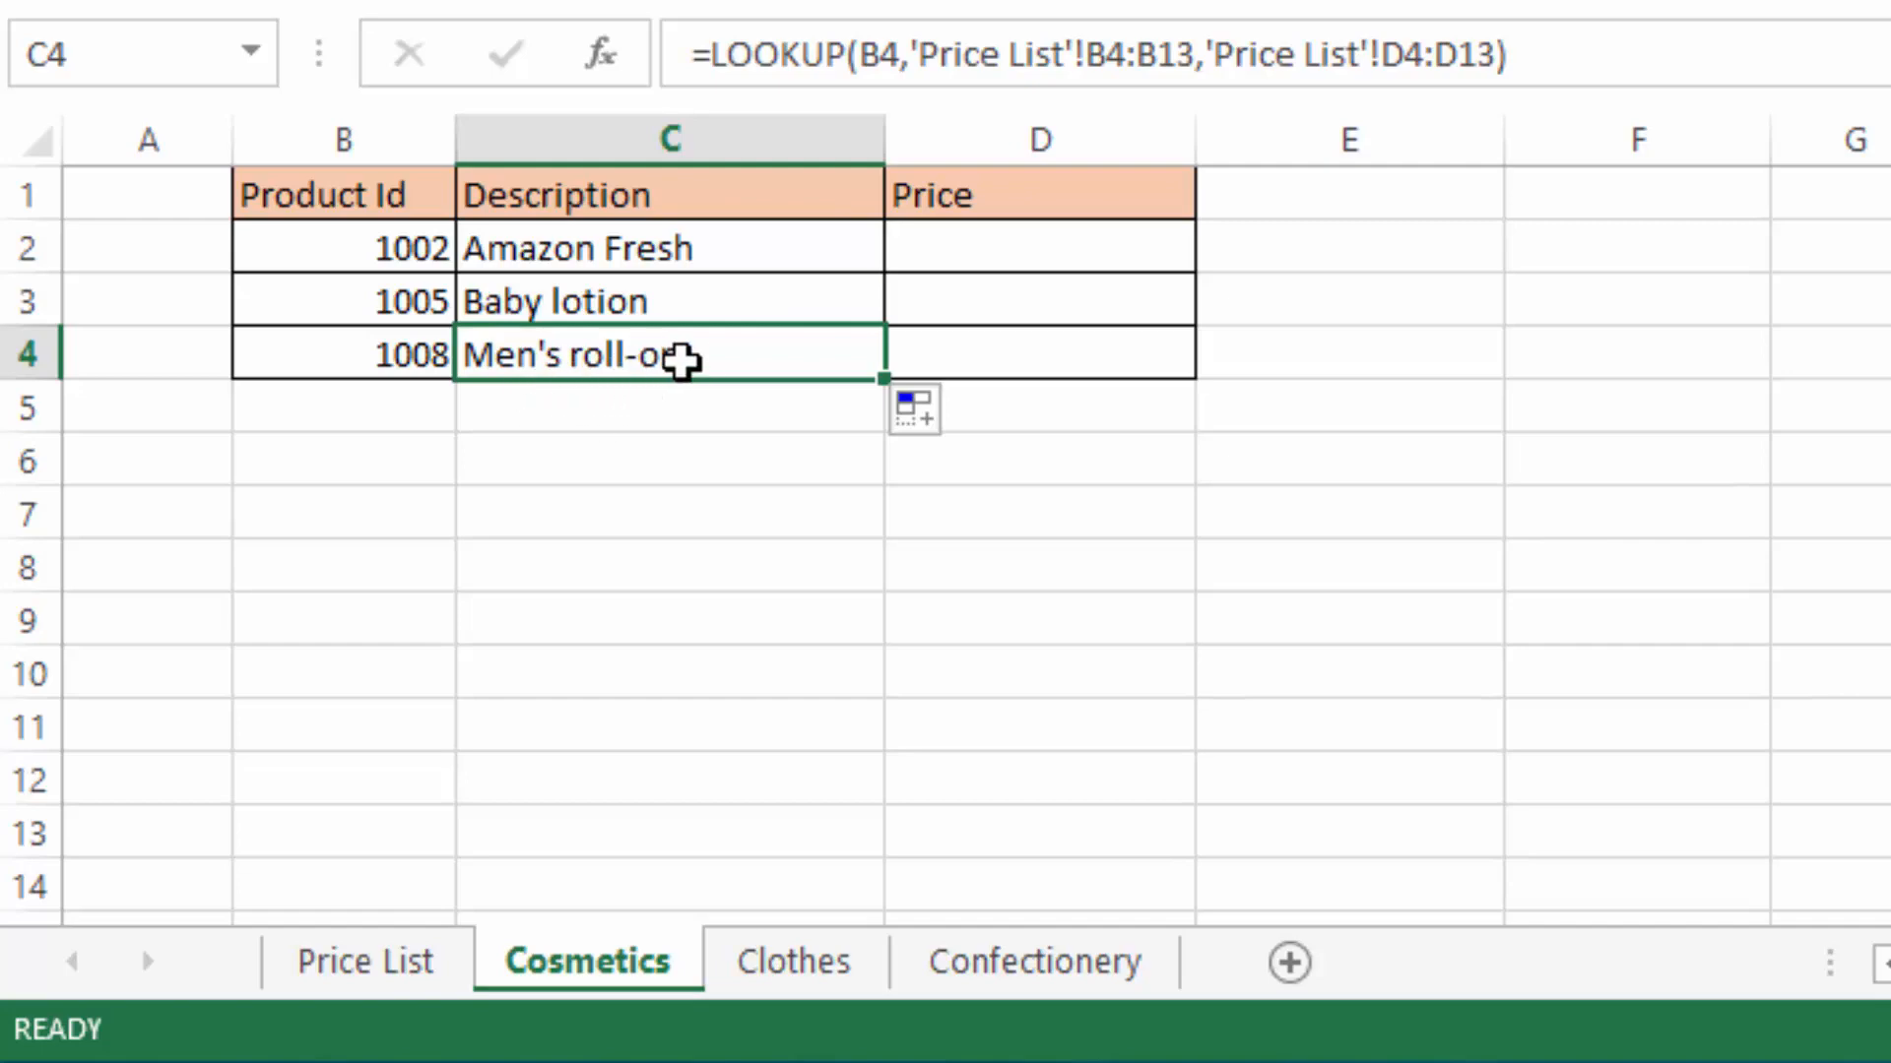
{"action": "left_click", "coordinate": [355, 960]}
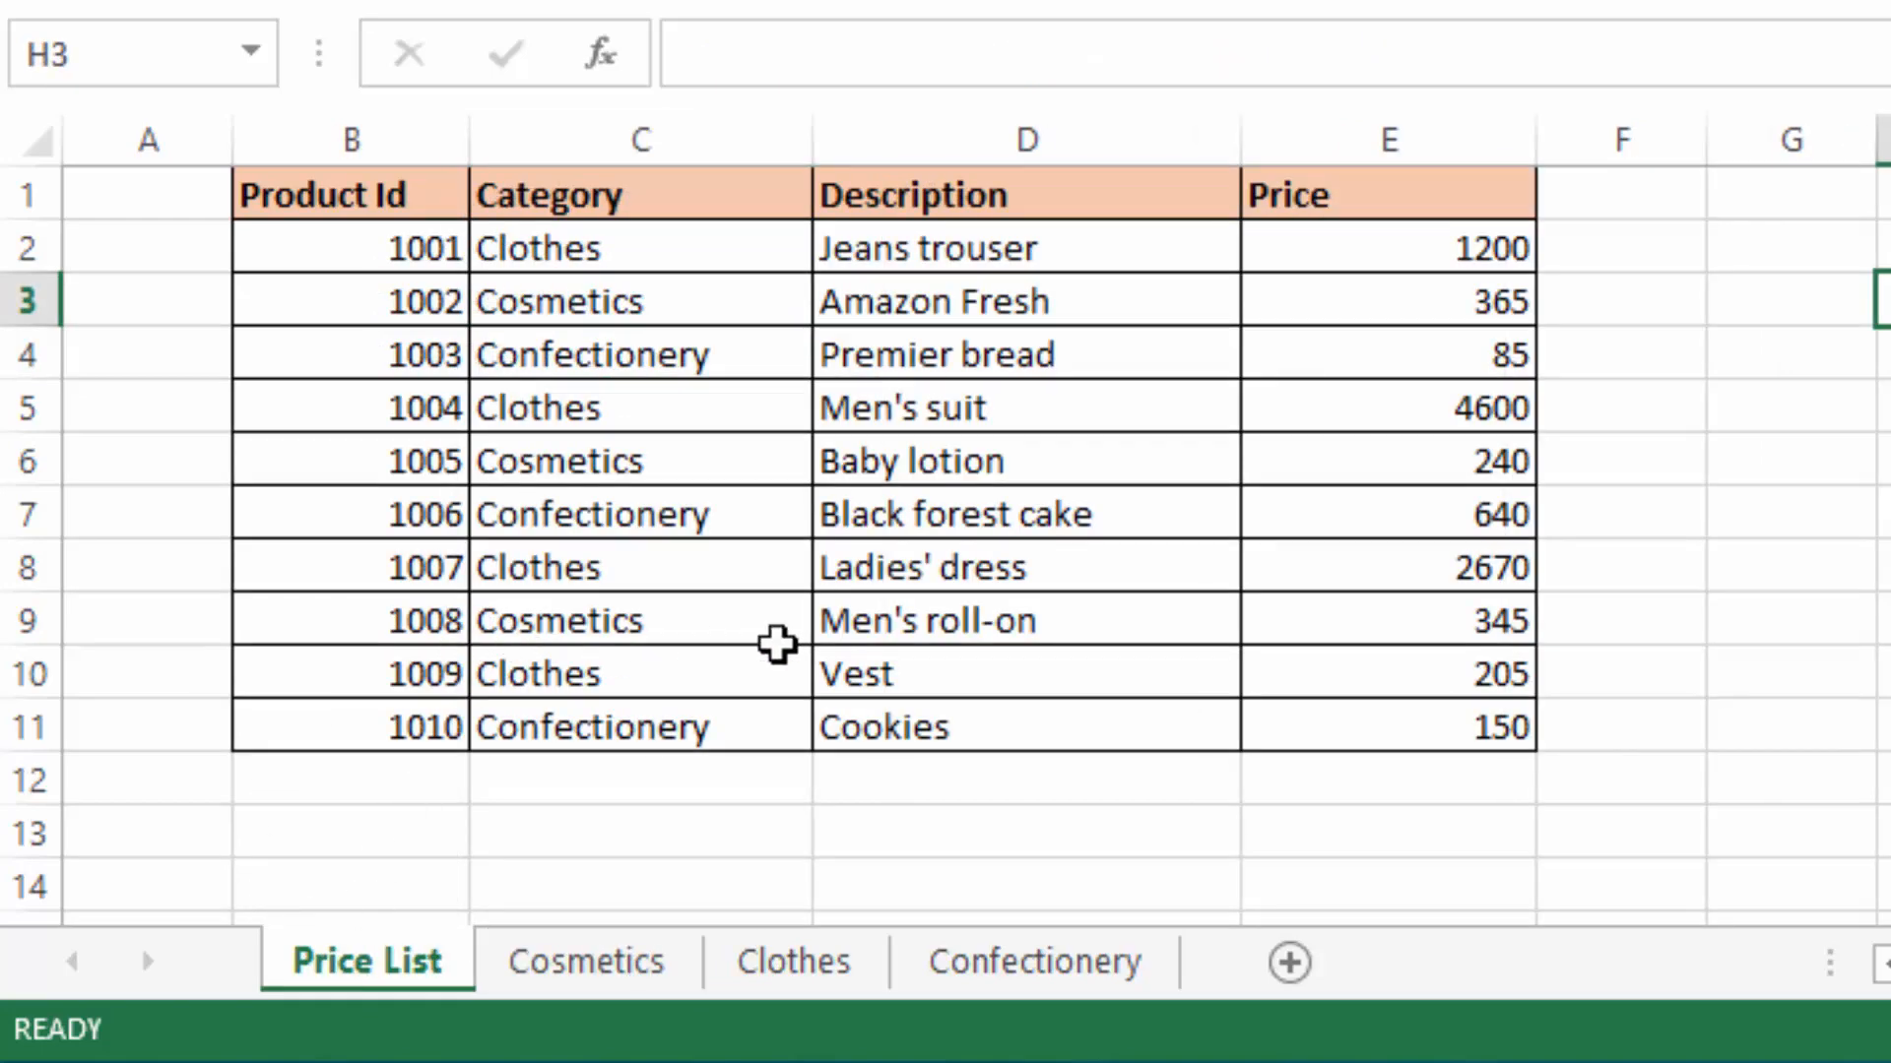
{"action": "left_click", "coordinate": [577, 973]}
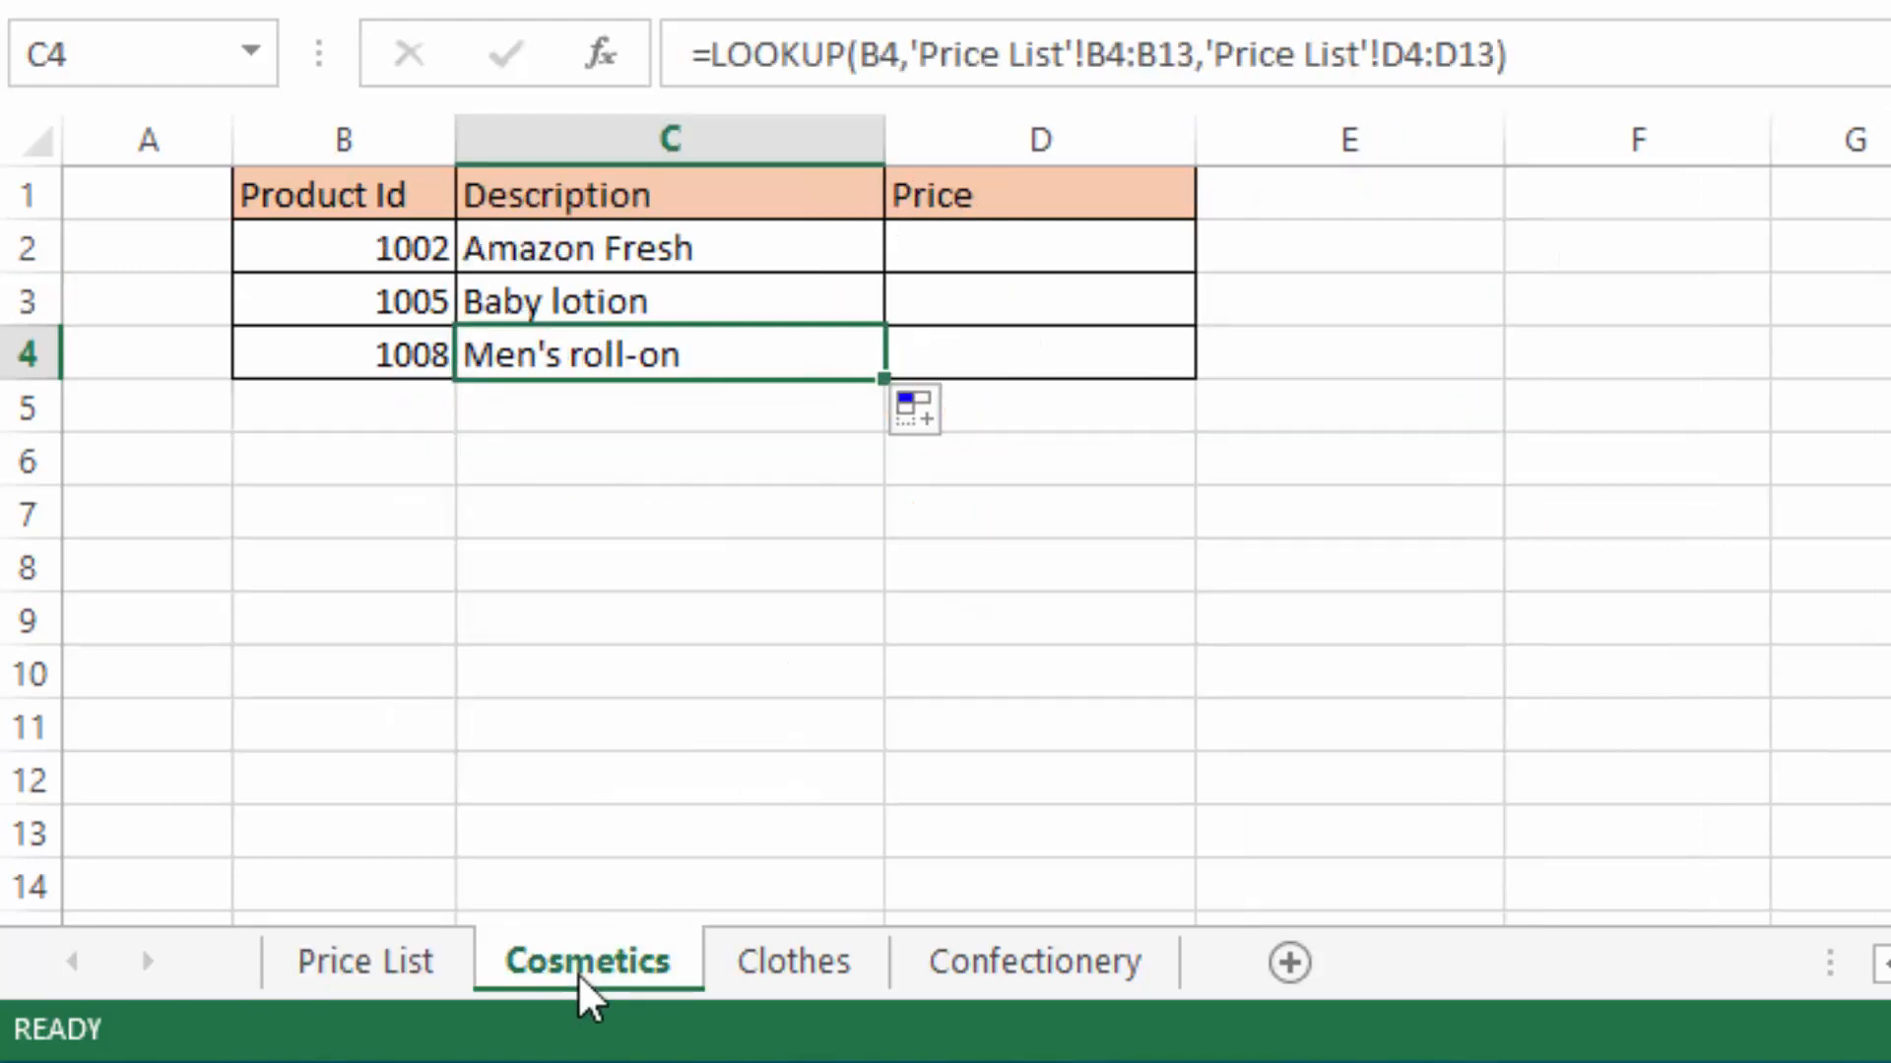
Step: Start a LOOKUP formula in cell D2 of the Cosmetics sheet with B2 as the lookup value
{"action": "left_click", "coordinate": [918, 240]}
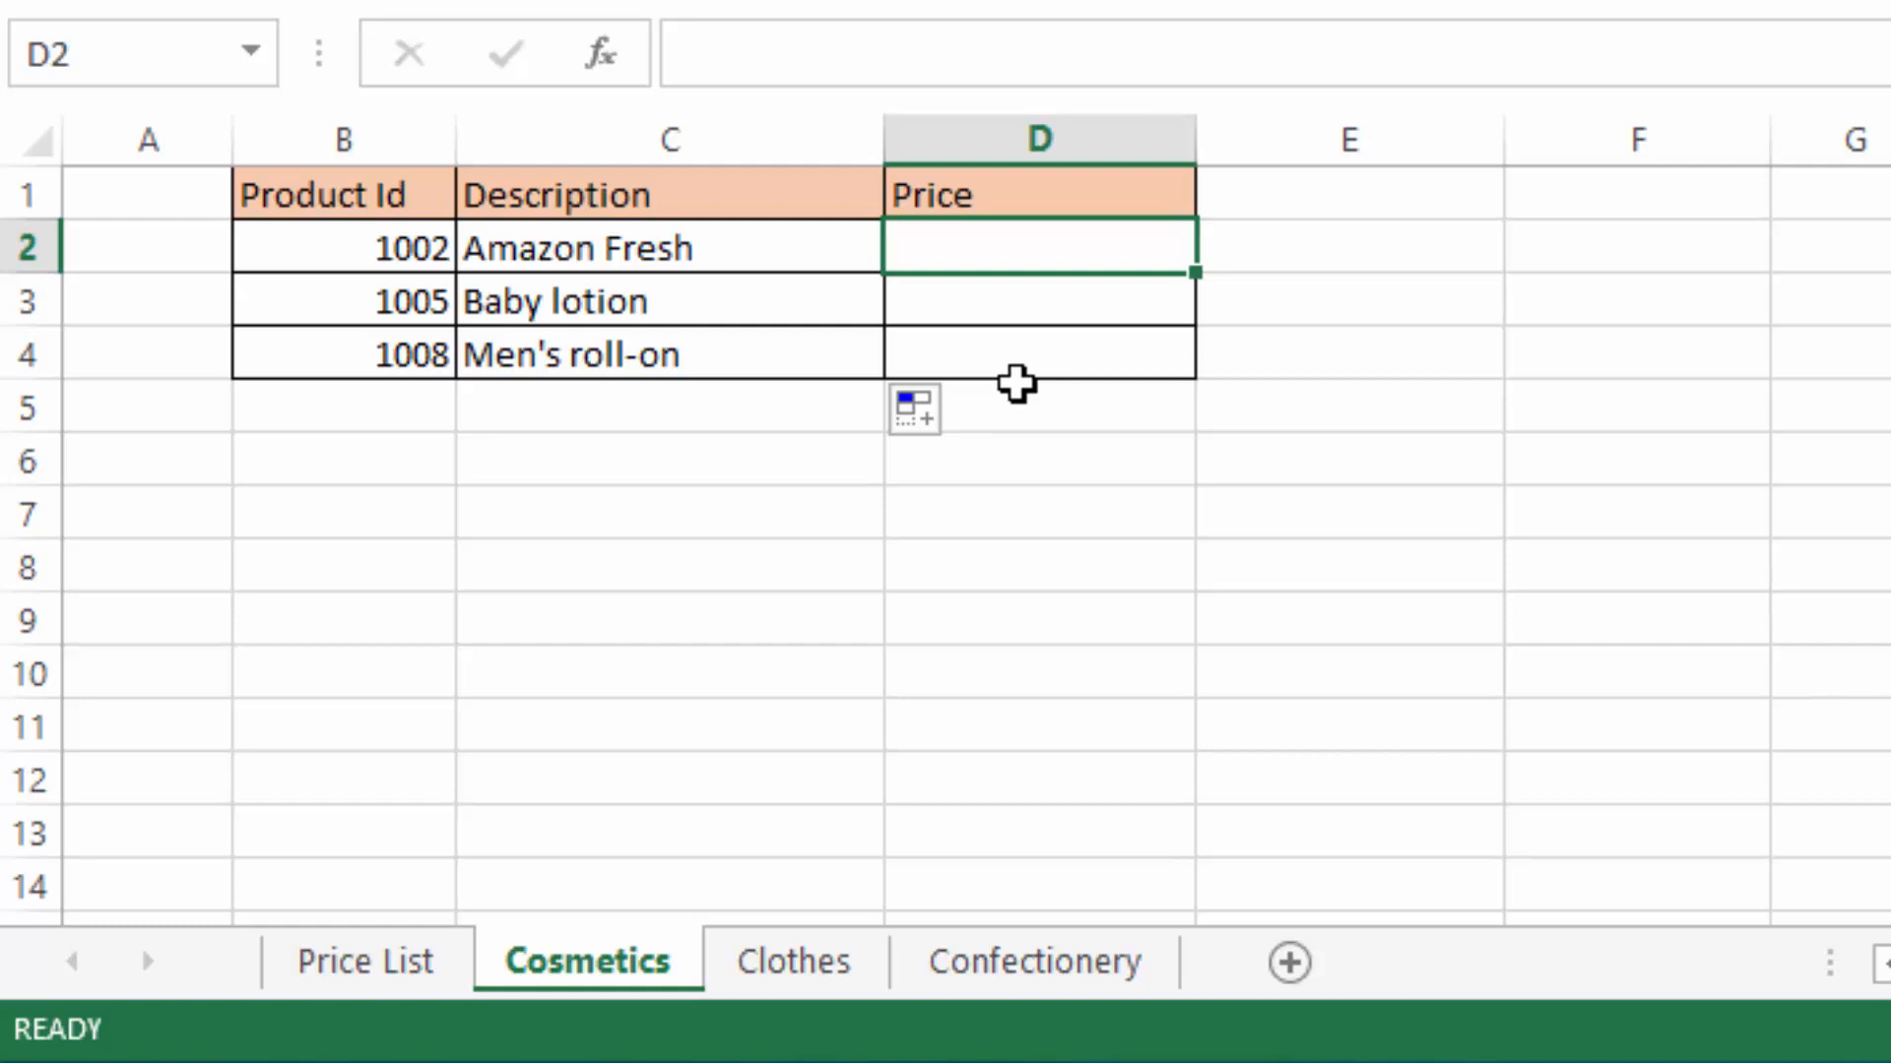
{"action": "type", "text": "=loo"}
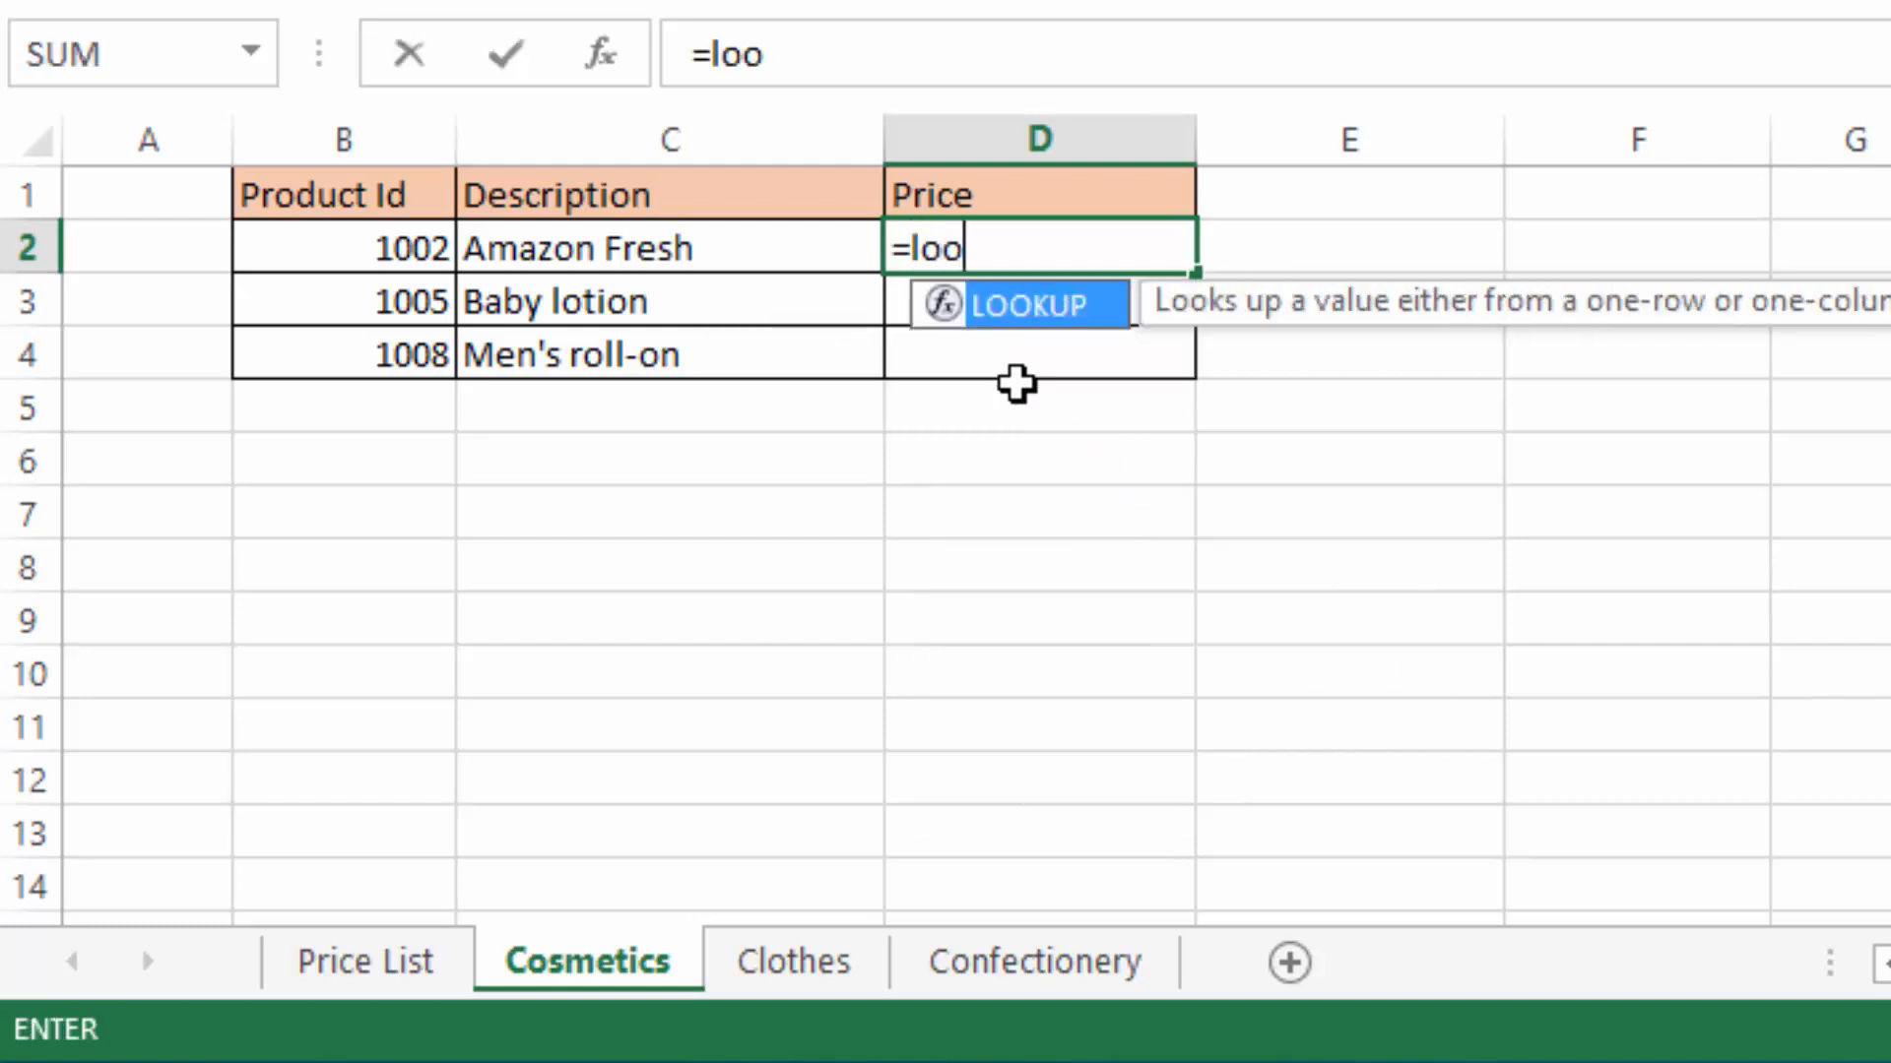
{"action": "double_click", "coordinate": [1037, 316]}
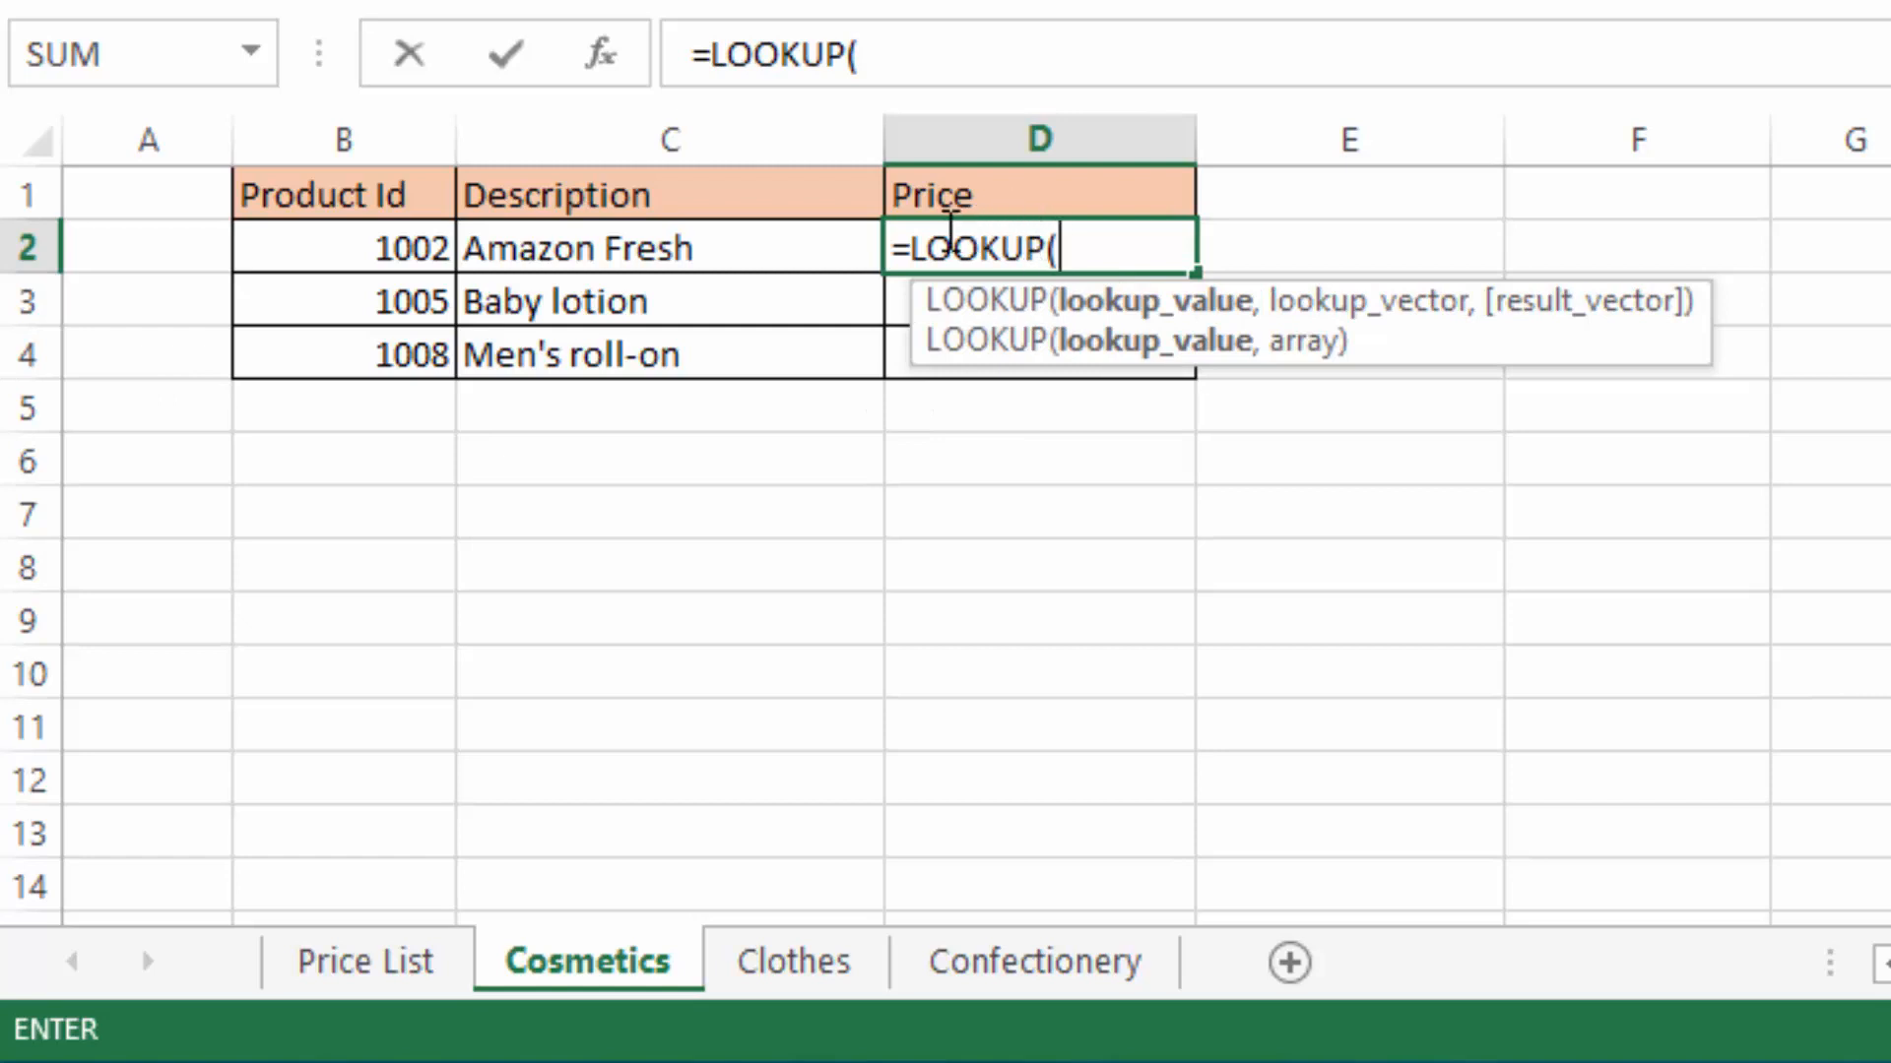
{"action": "left_click", "coordinate": [348, 247]}
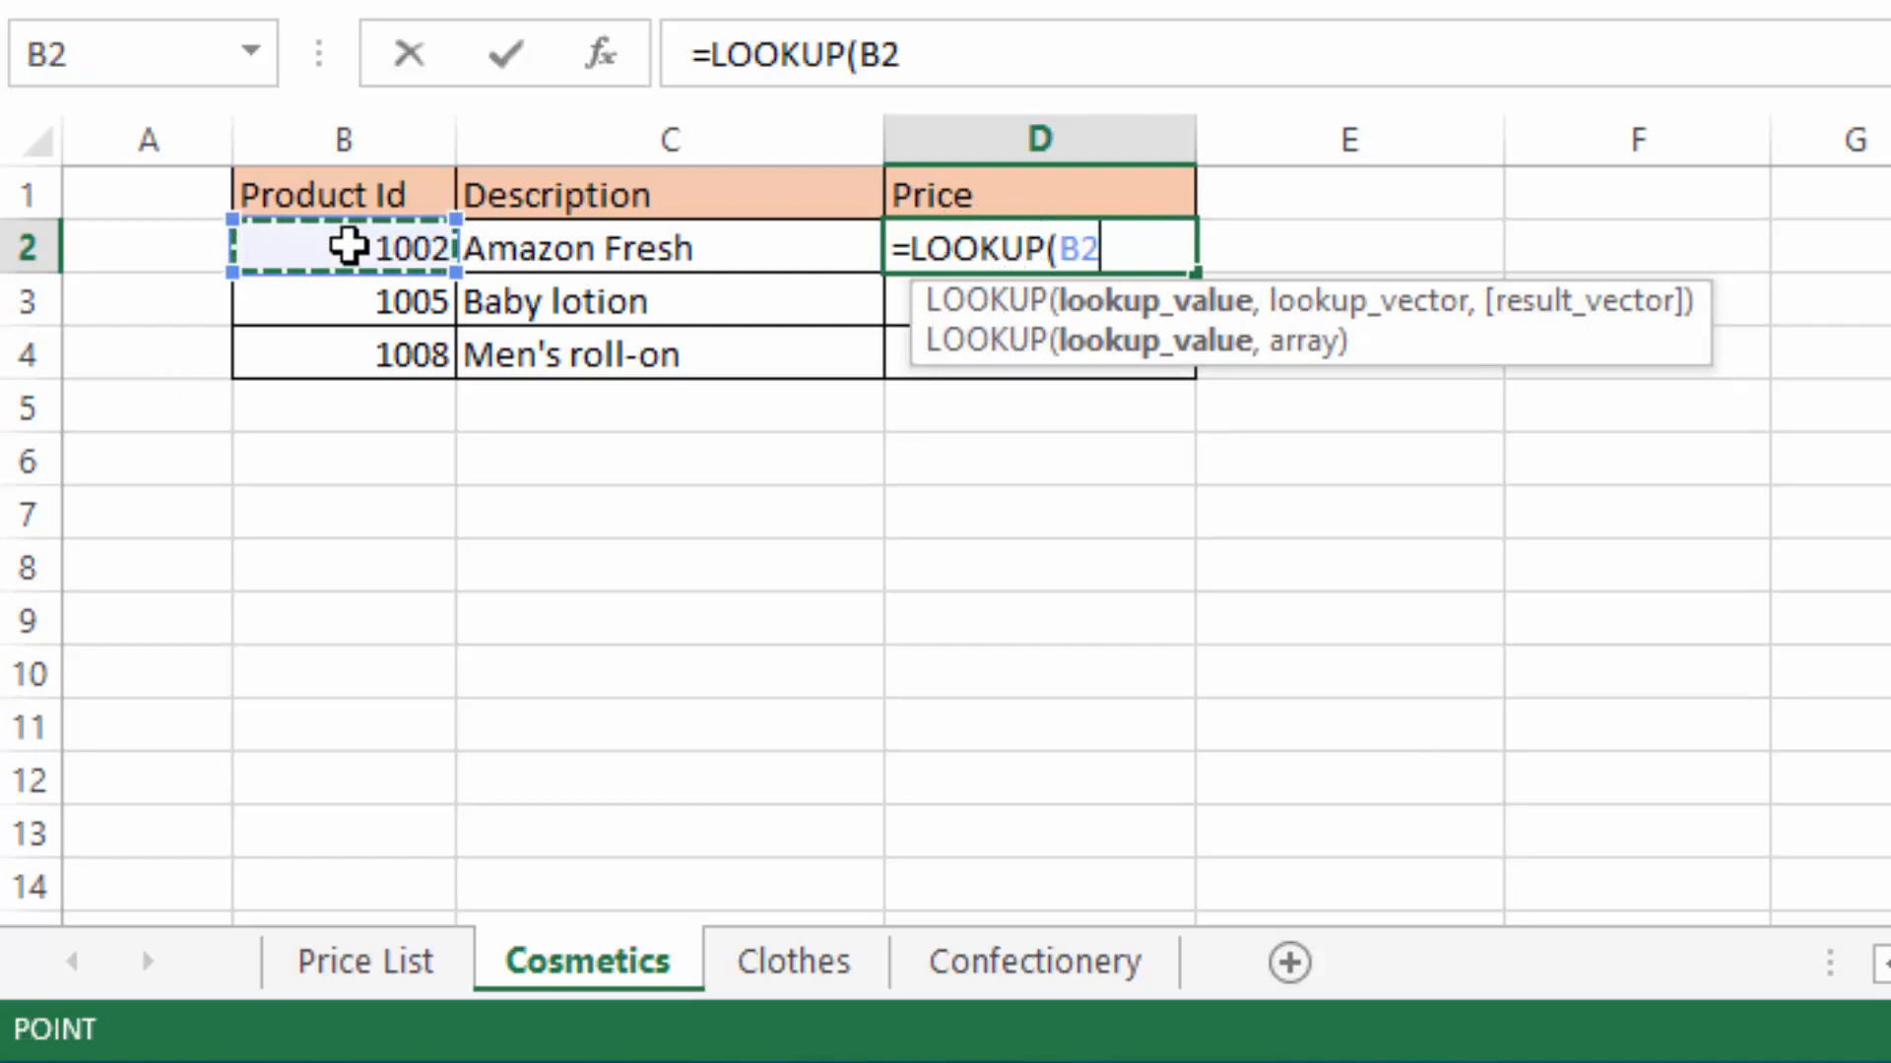
{"action": "type", "text": ","}
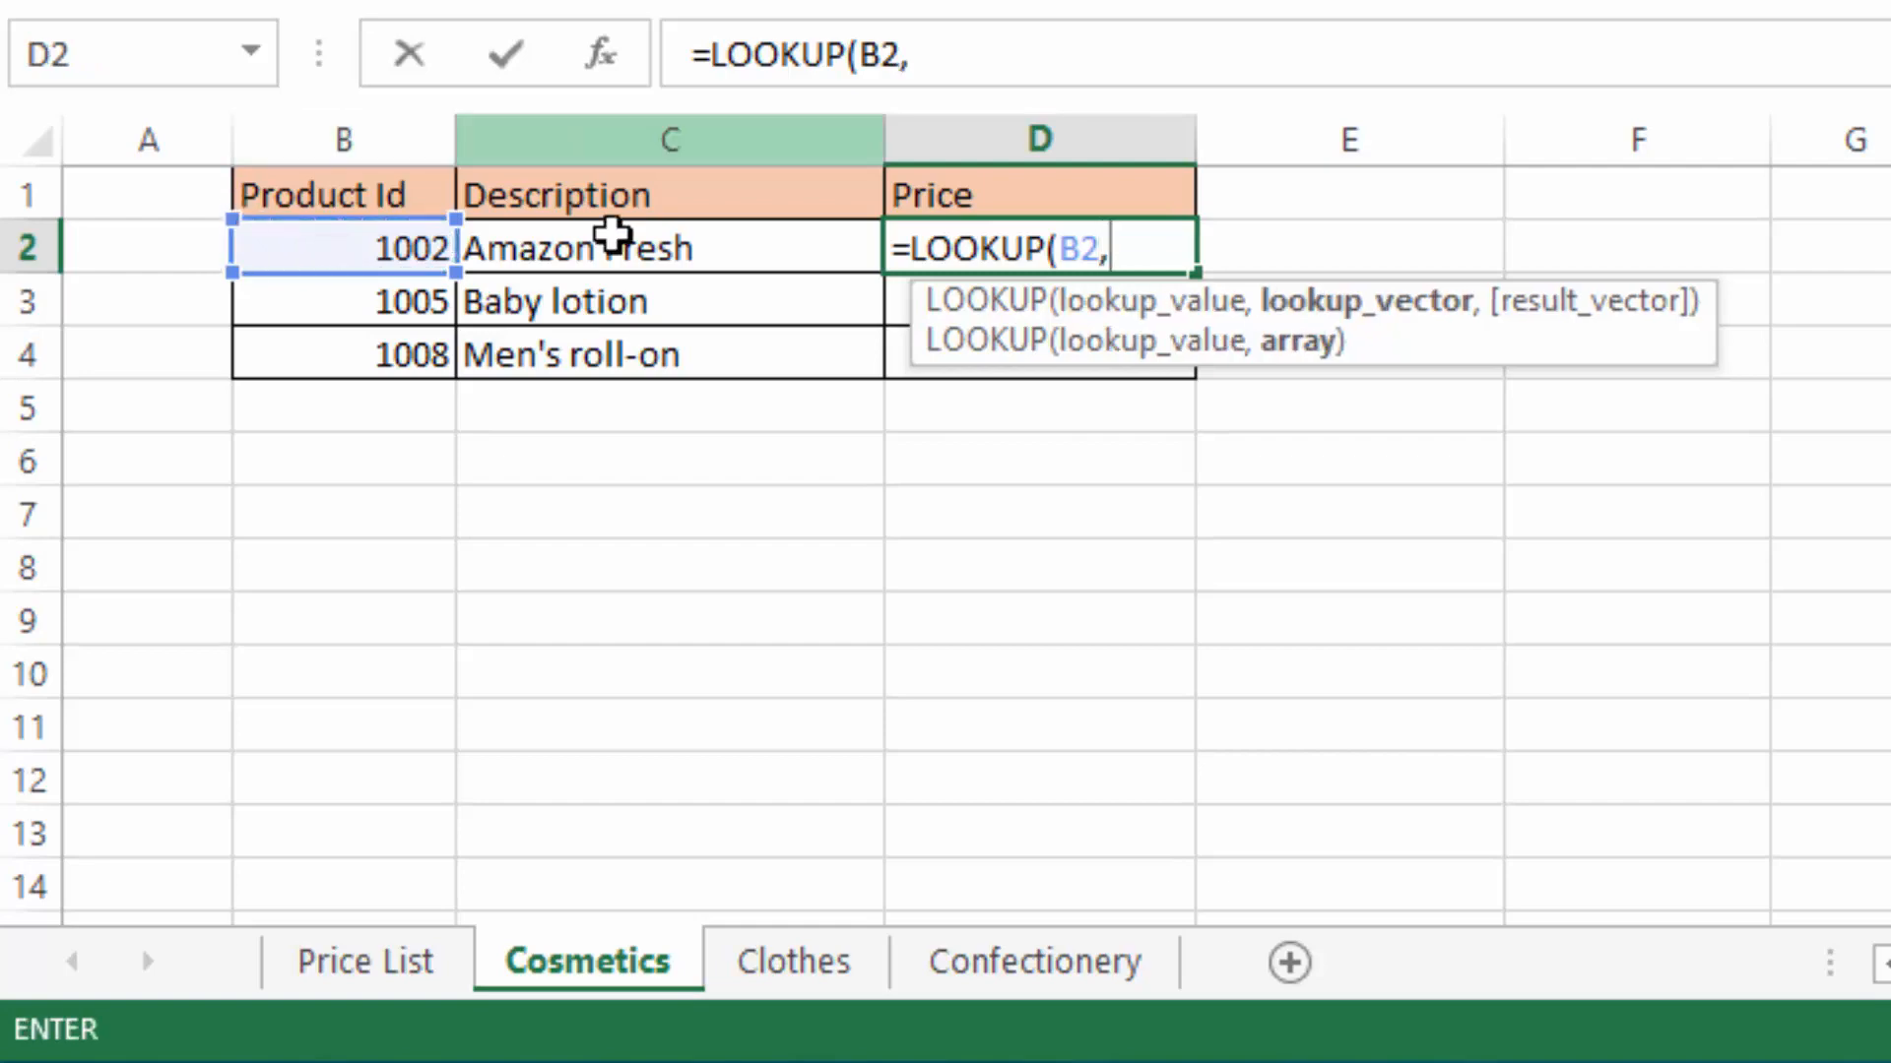
Step: Complete the price formula with Price List B2:B11 as lookup vector and Price List E2:E11 as result vector
{"action": "left_click", "coordinate": [346, 967]}
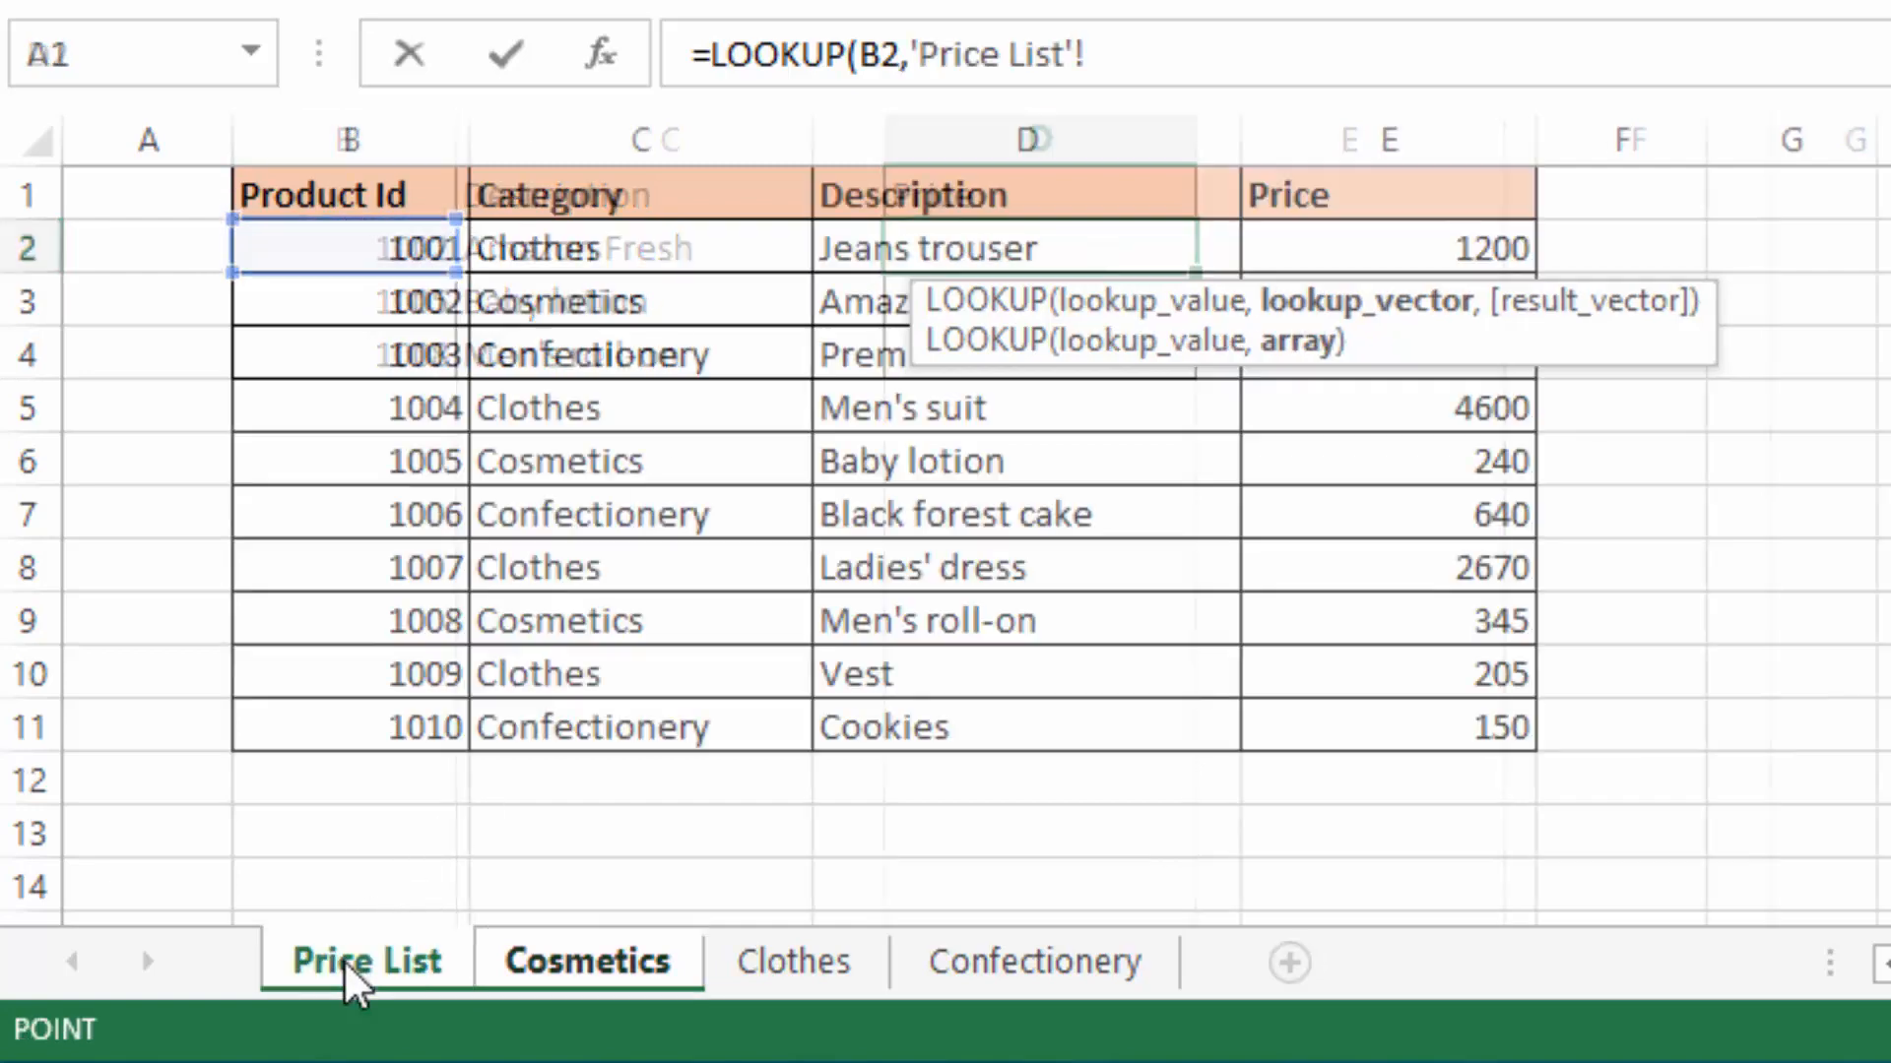
{"action": "left_click", "coordinate": [333, 244]}
{"action": "left_click_drag", "start_coordinate": [333, 245], "coordinate": [355, 719]}
{"action": "type", "text": ","}
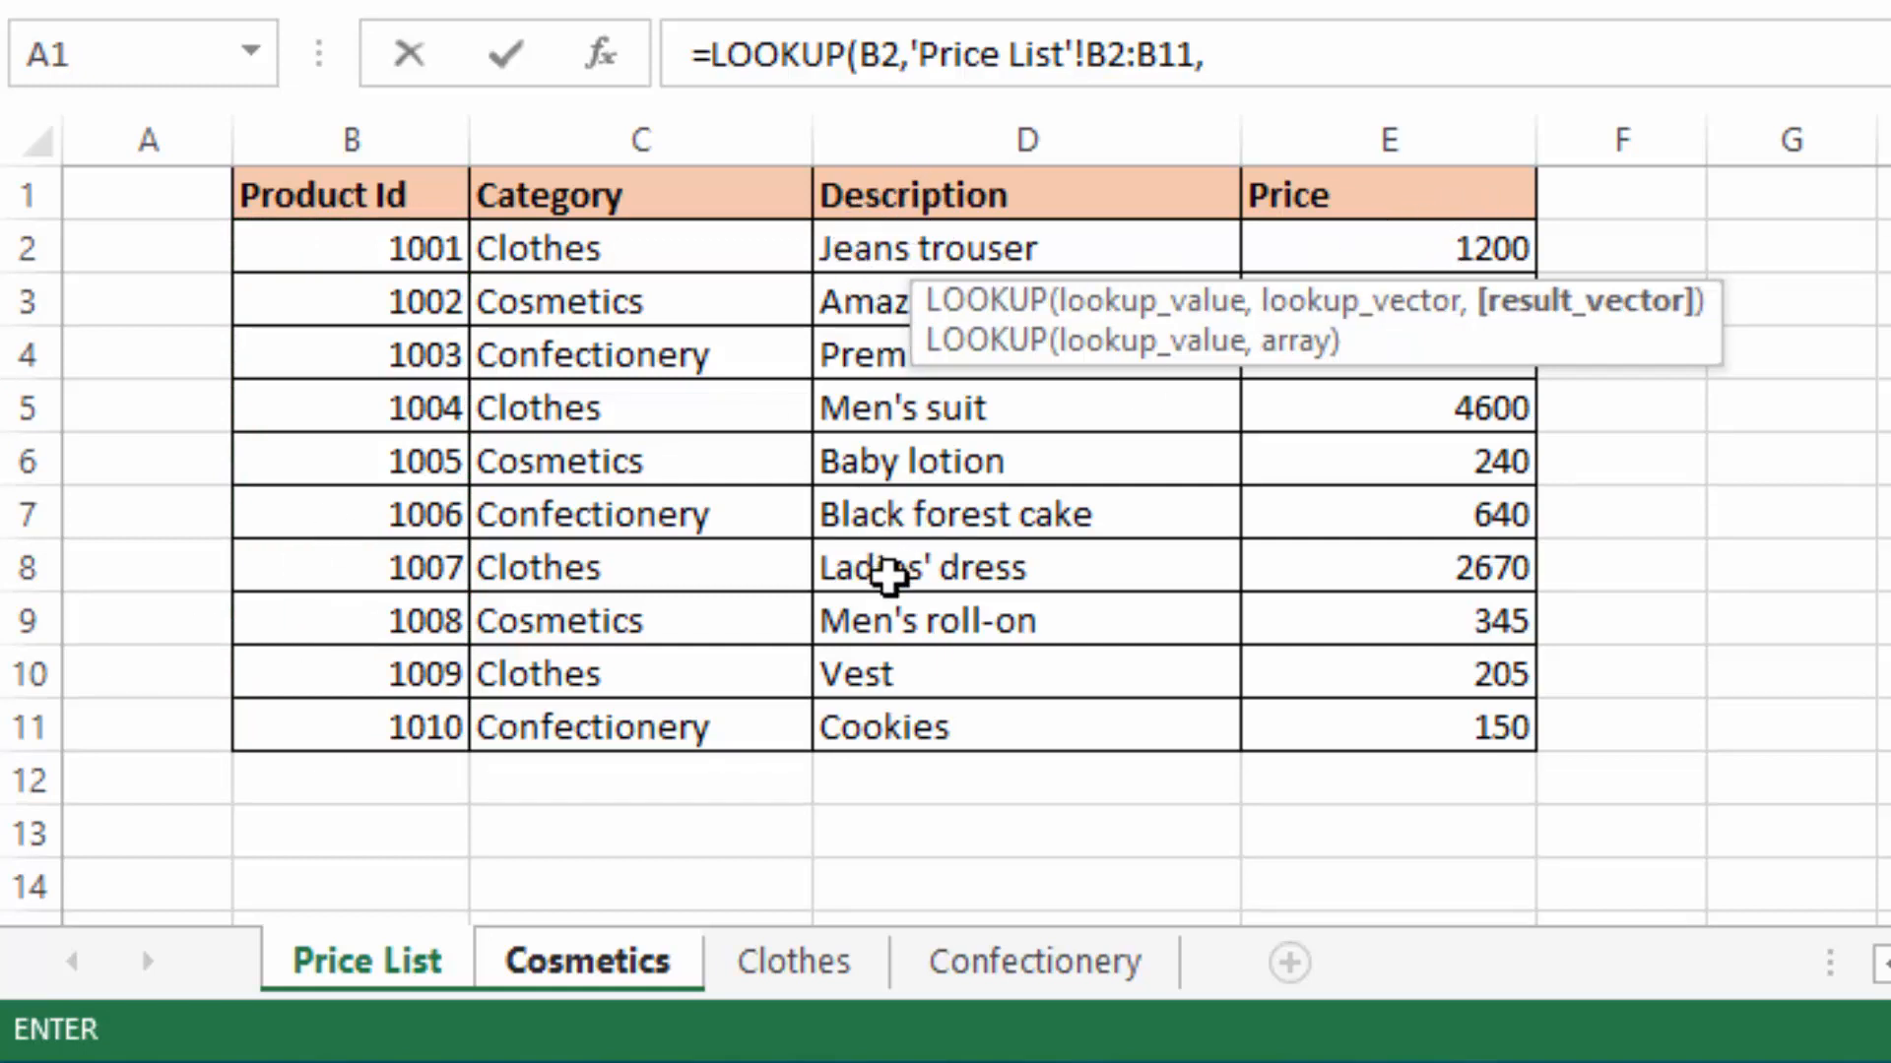
{"action": "left_click_drag", "start_coordinate": [1383, 243], "coordinate": [1388, 726]}
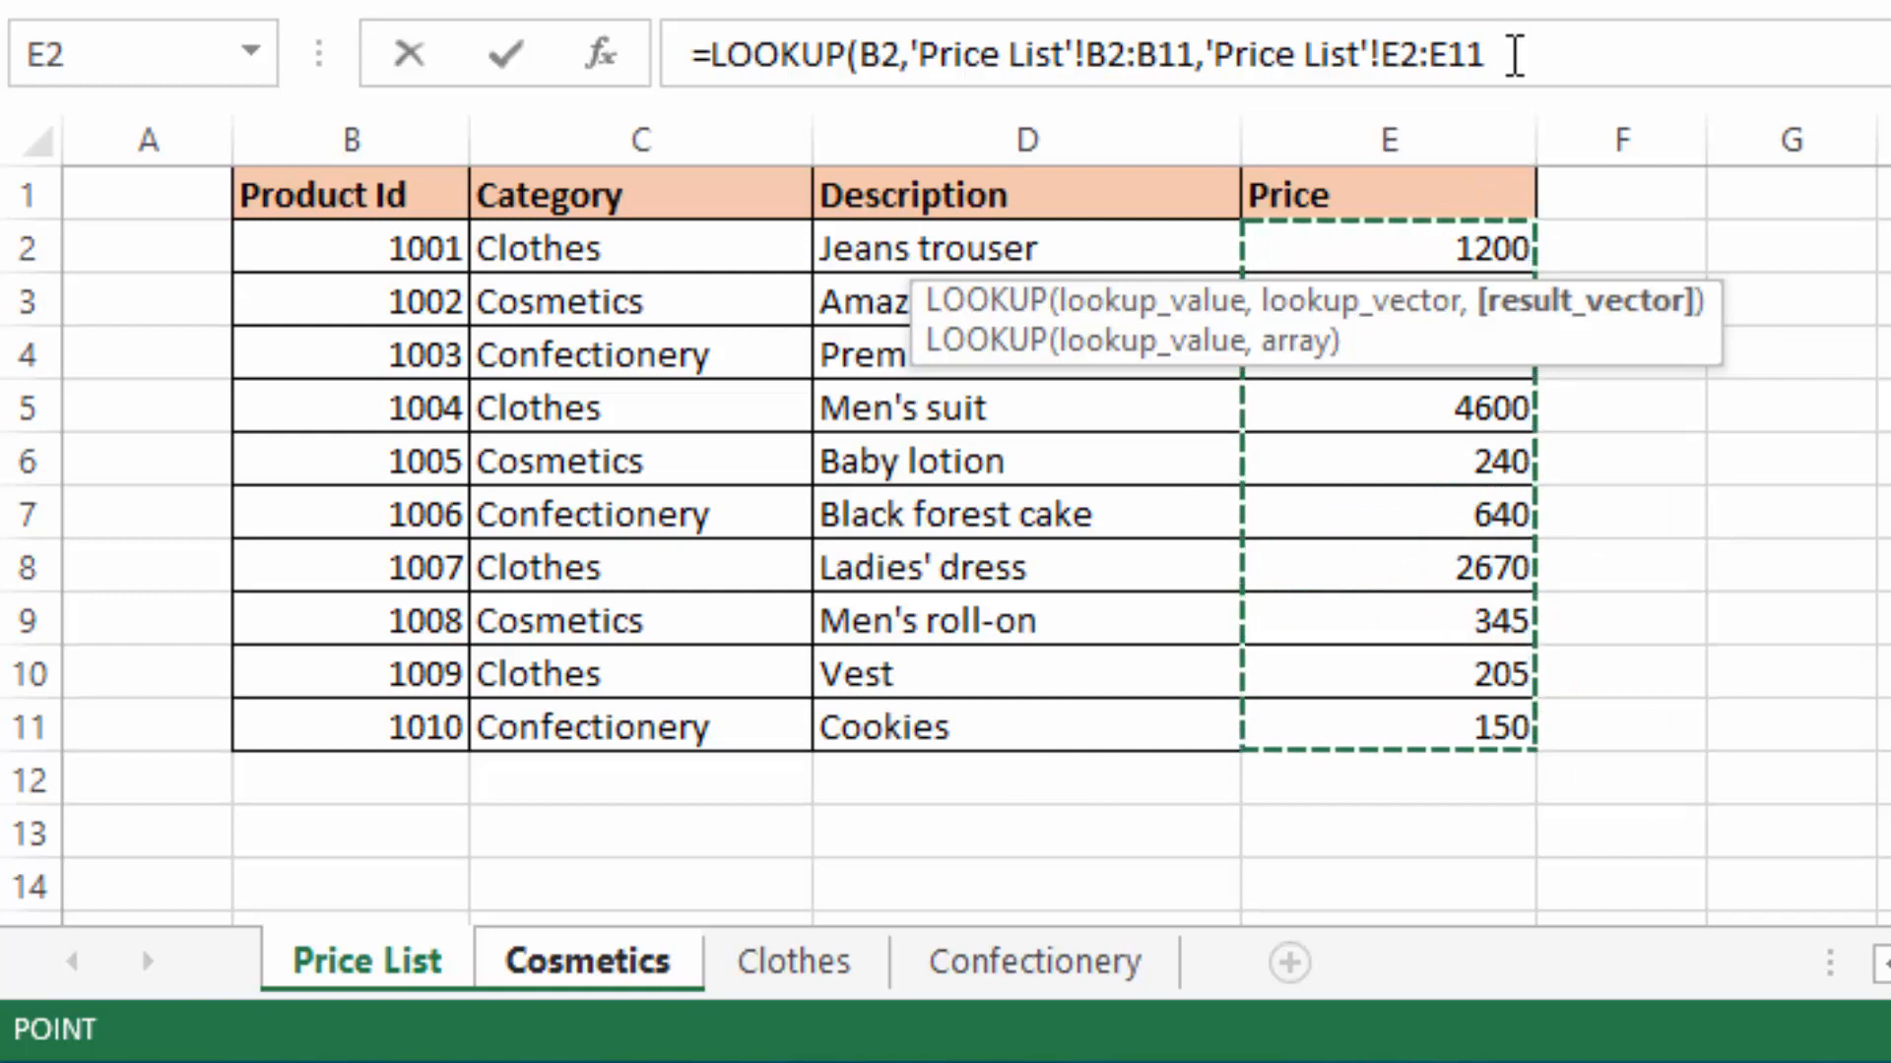
{"action": "type", "text": ")"}
{"action": "key", "text": "Return"}
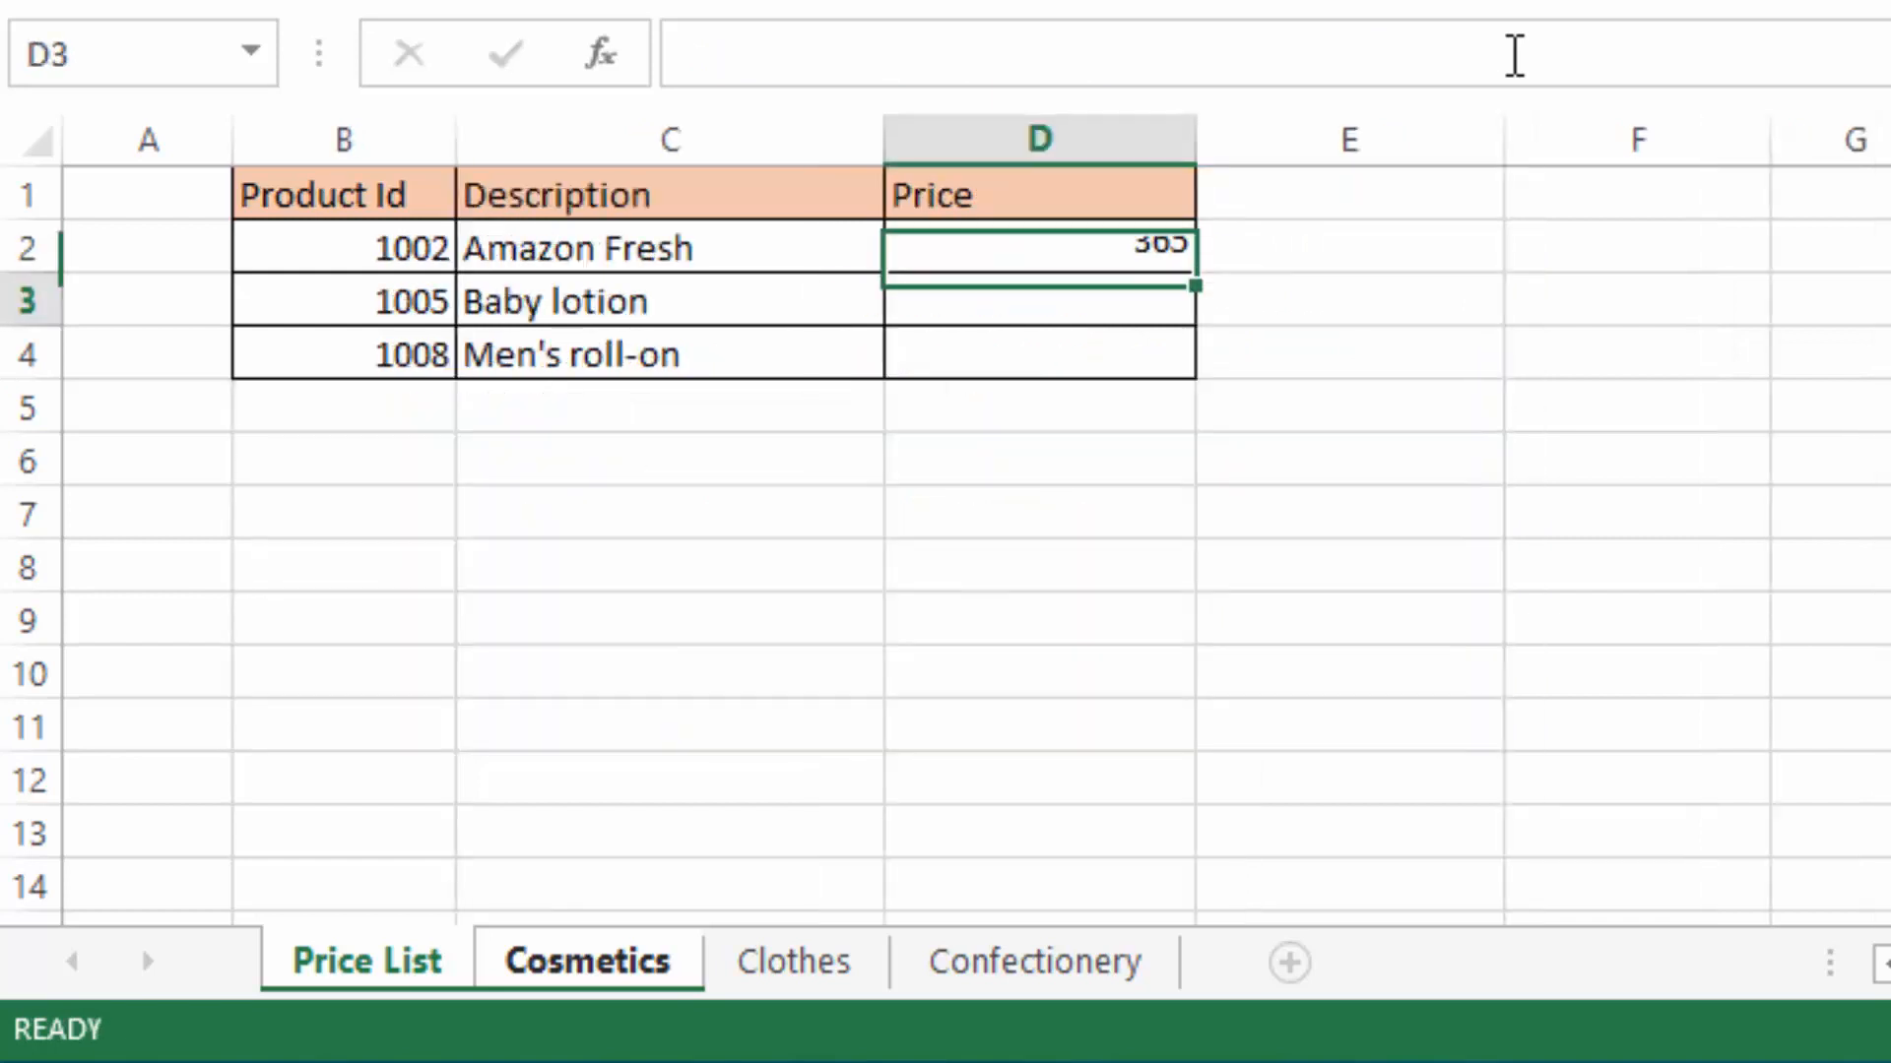
Step: Check the price in Cosmetics cell D2 against the price of product 1002 on Price List
{"action": "left_click", "coordinate": [1054, 245]}
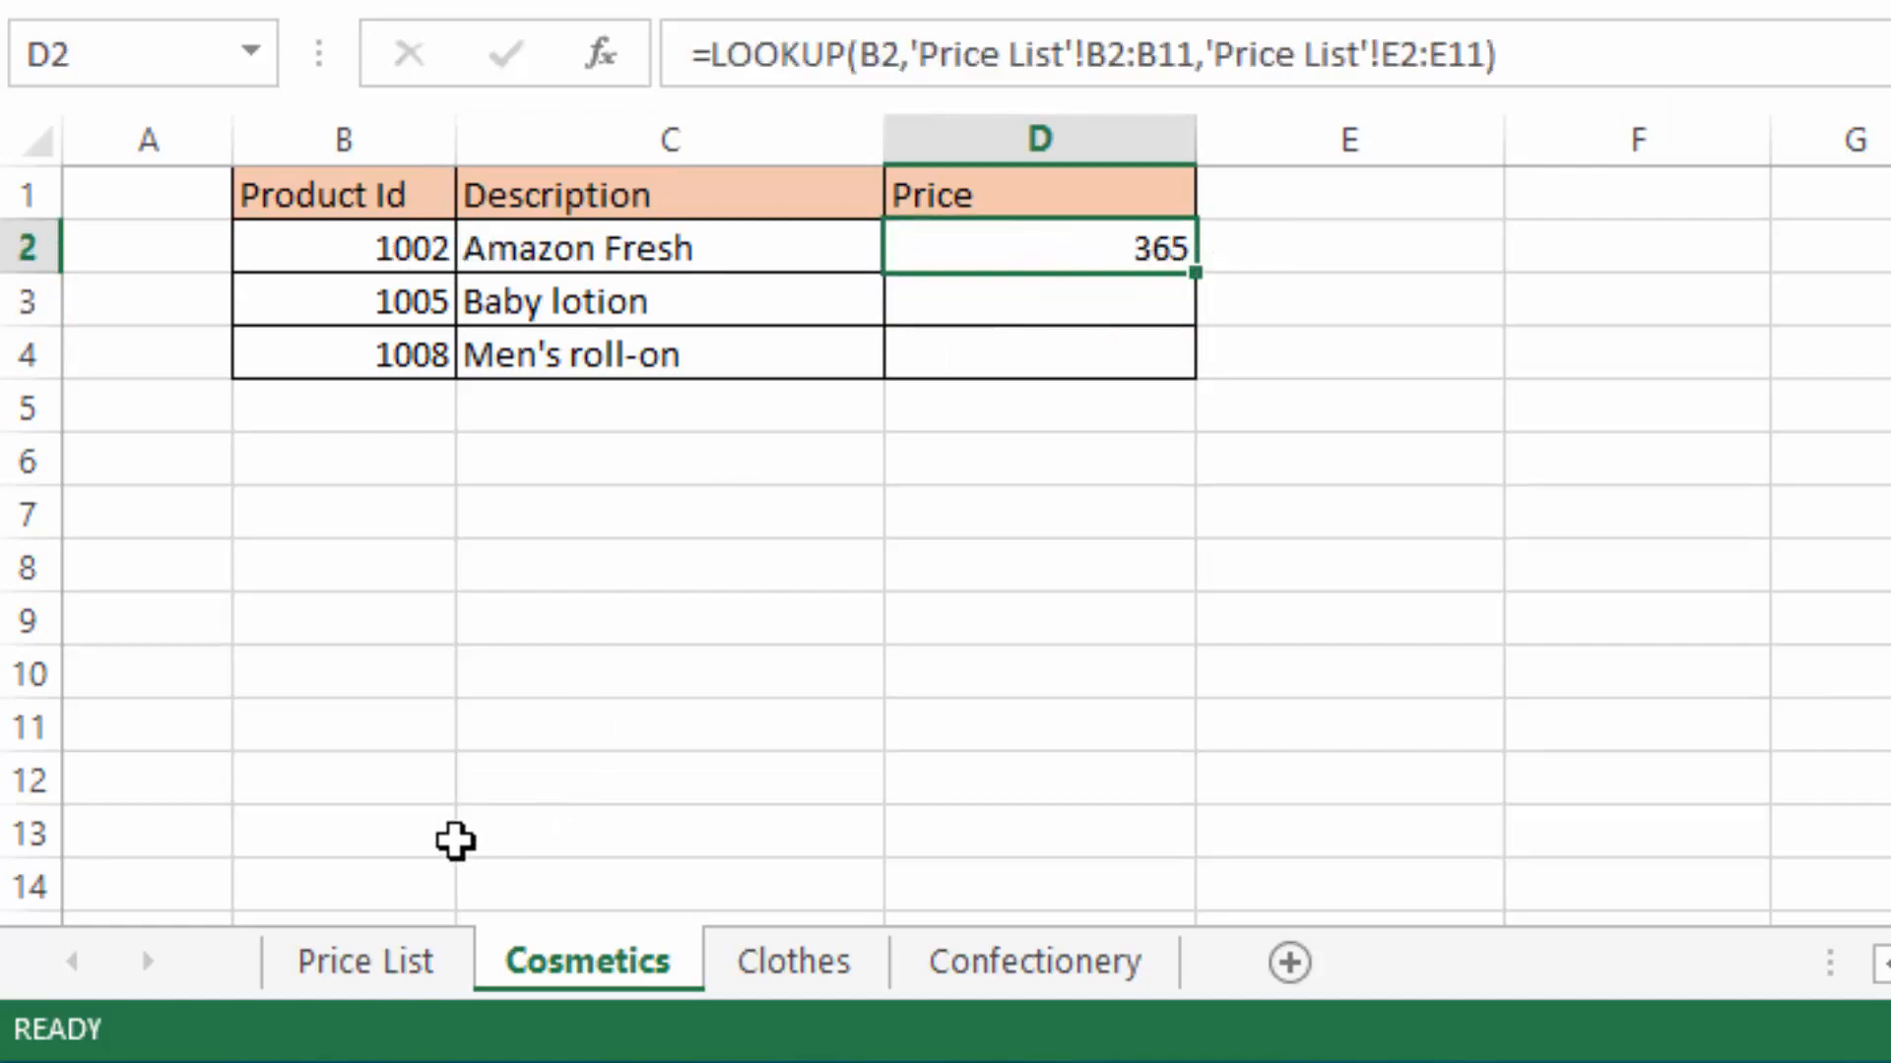
{"action": "left_click", "coordinate": [359, 960]}
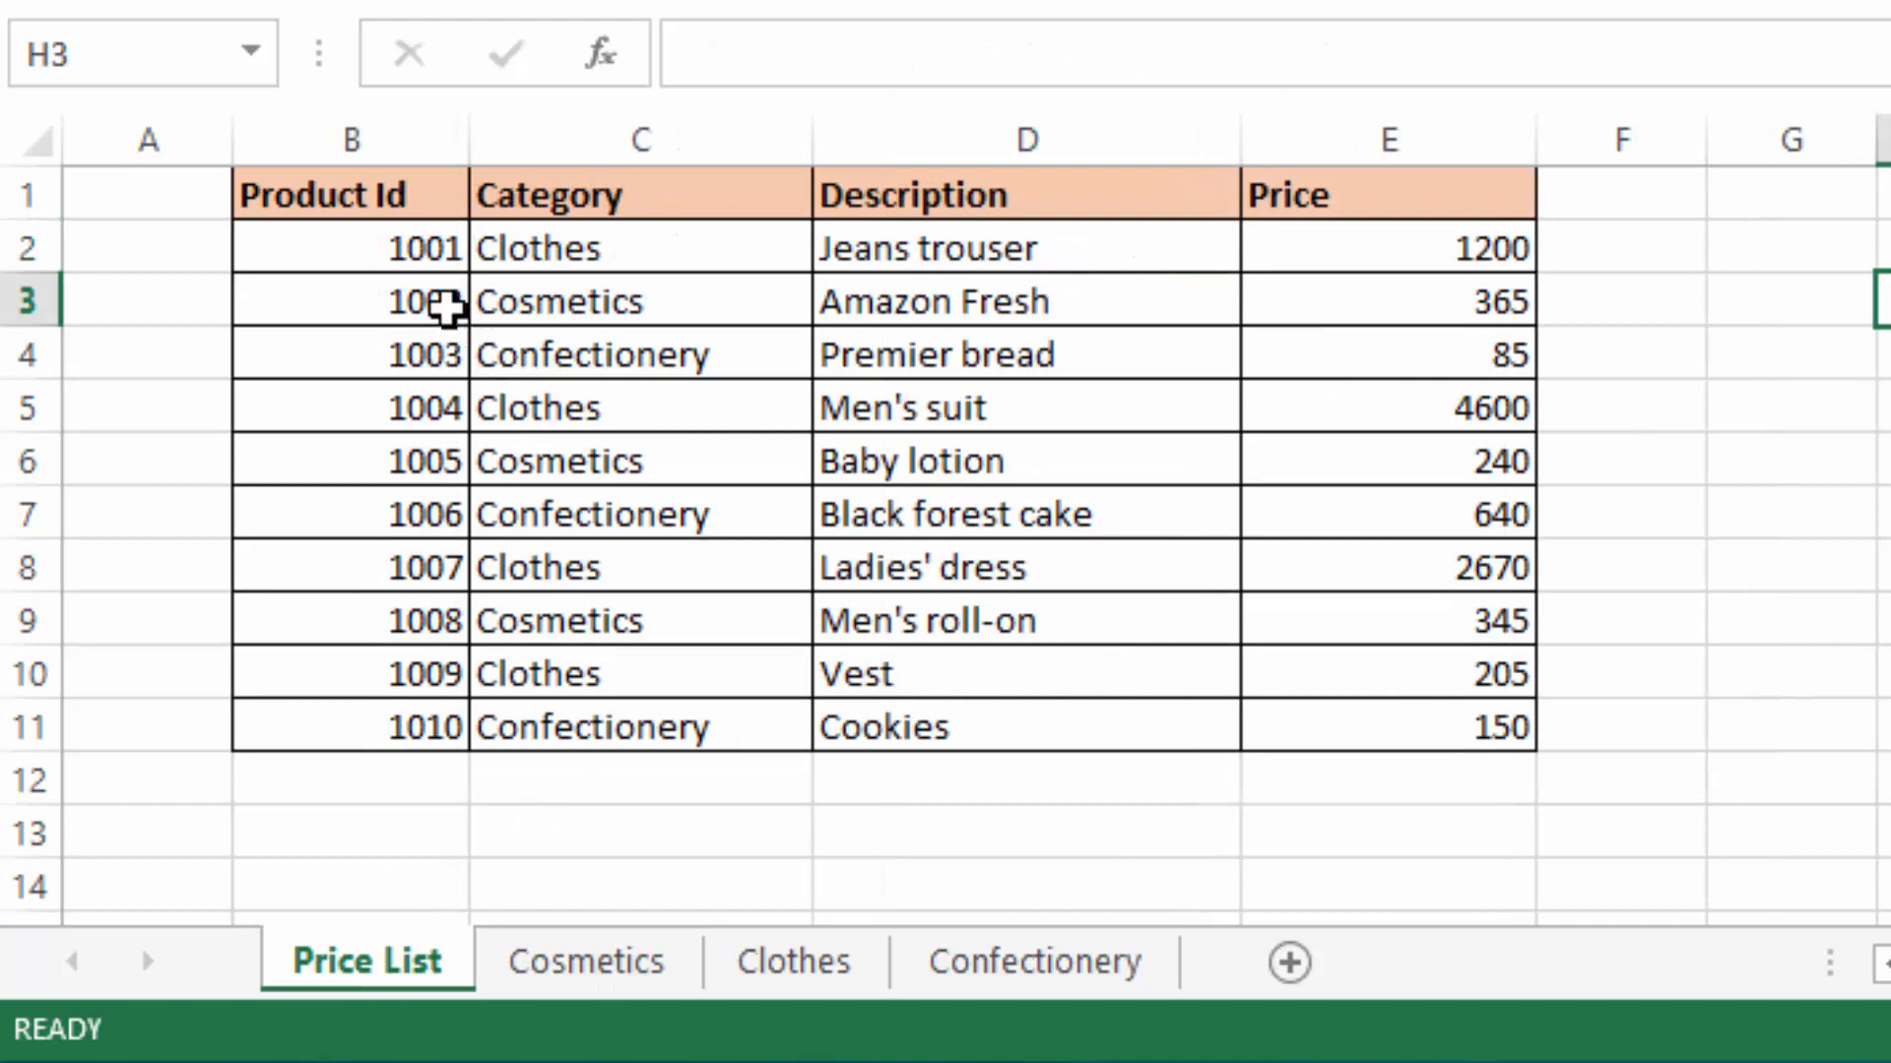
{"action": "left_click", "coordinate": [1418, 304]}
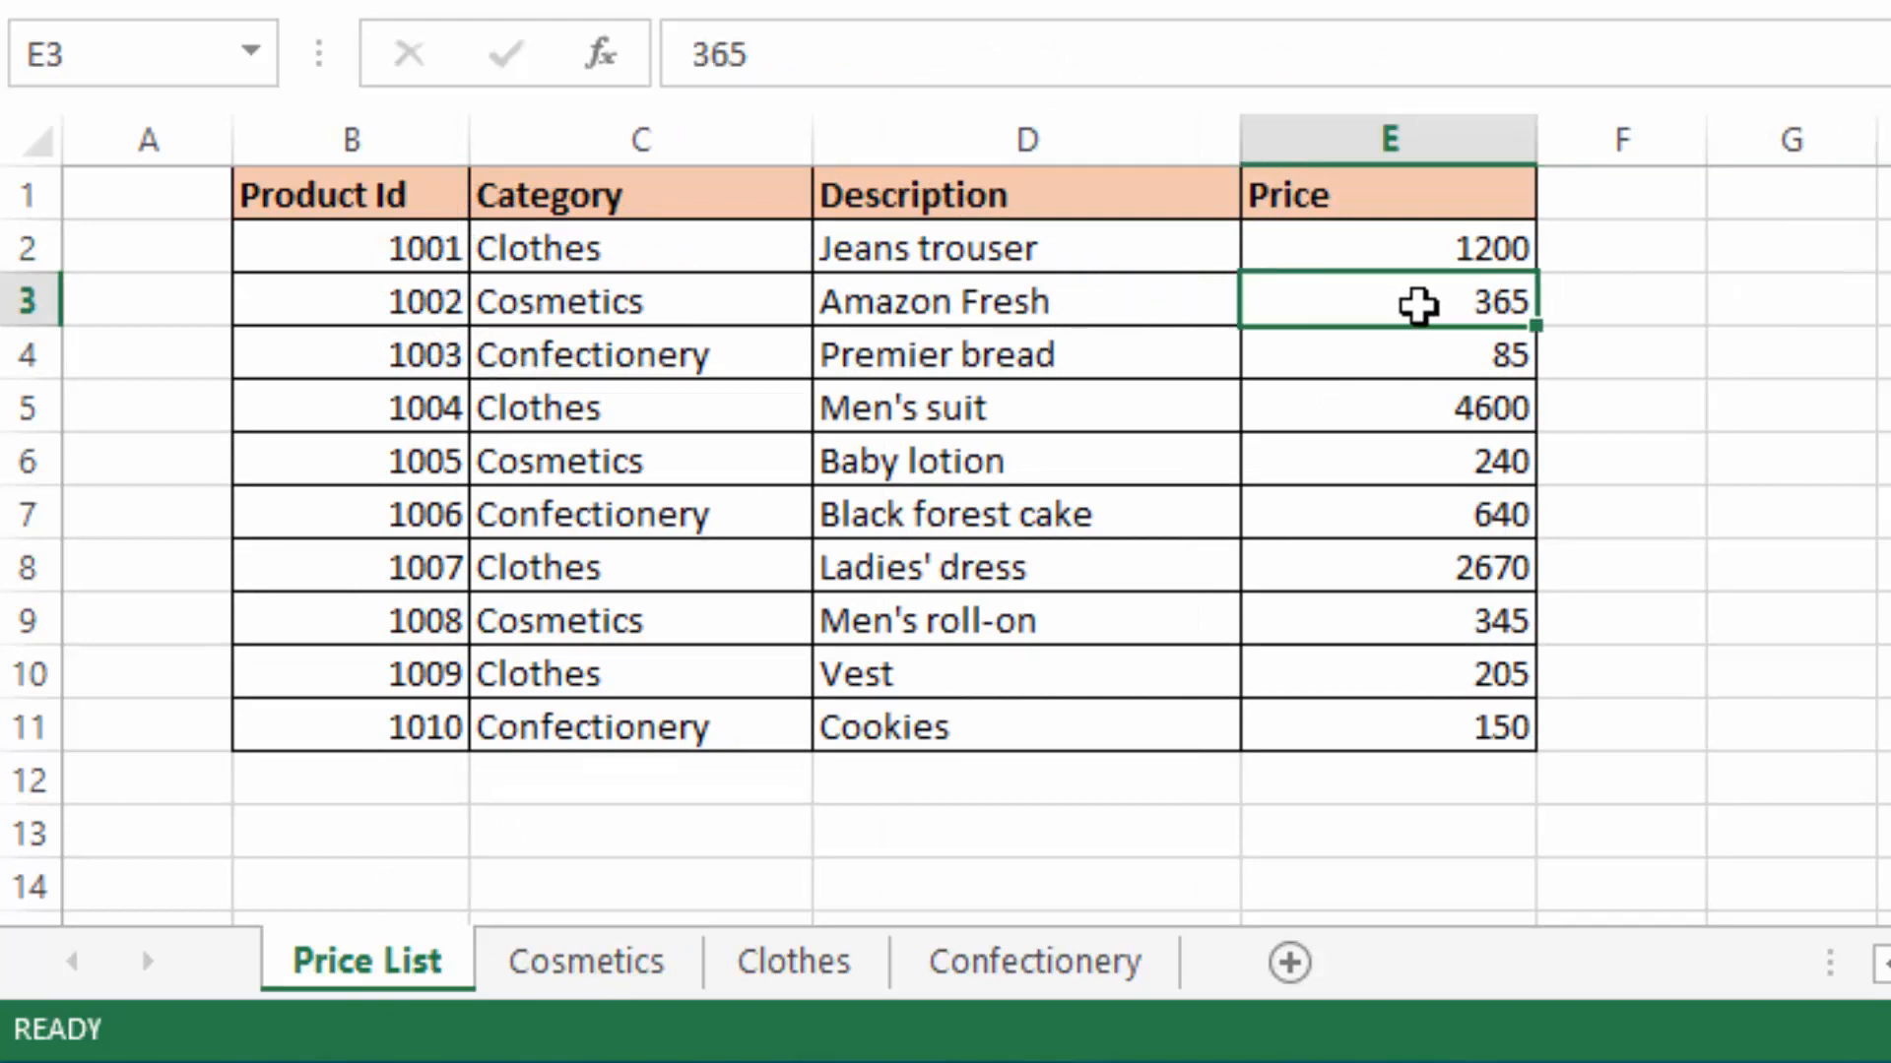
Step: Fill the price formula from D2 down to D4 on the Cosmetics sheet and check the price of product 1008 against Price List
{"action": "left_click", "coordinate": [618, 965]}
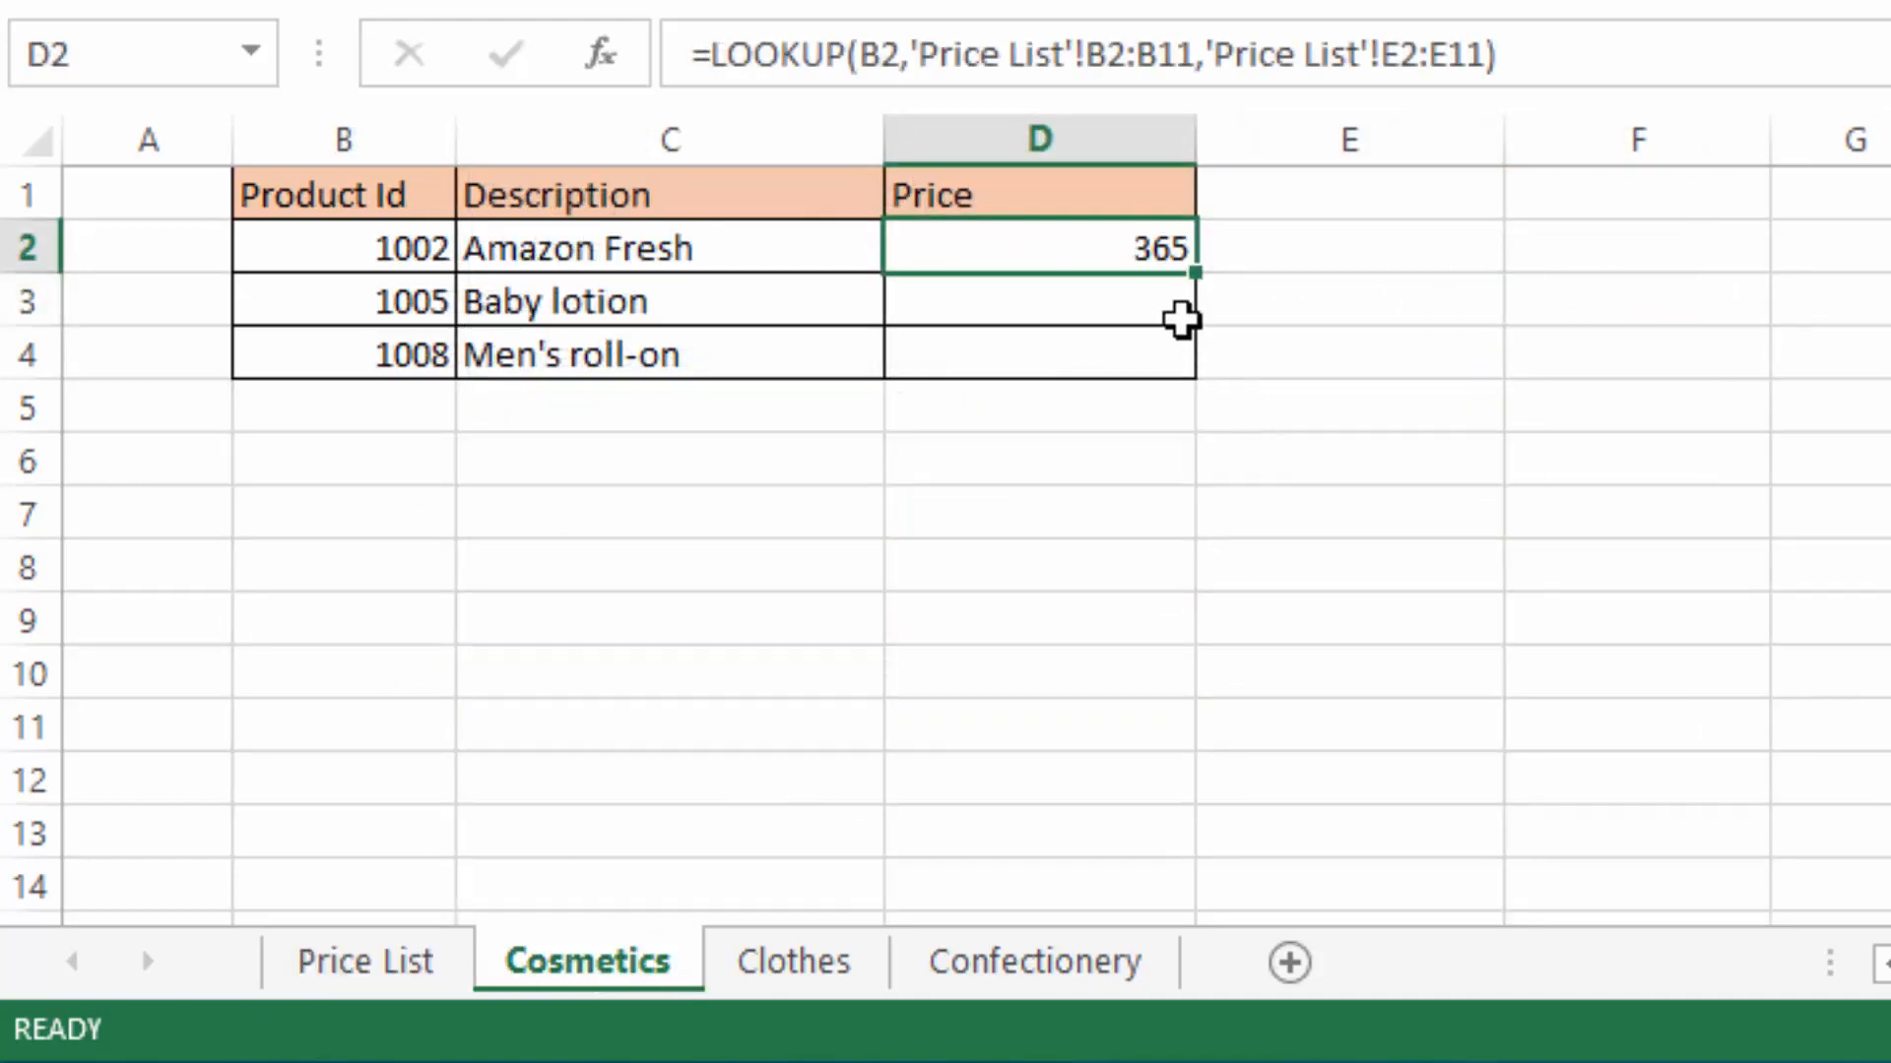
{"action": "left_click_drag", "start_coordinate": [1194, 276], "coordinate": [1195, 398]}
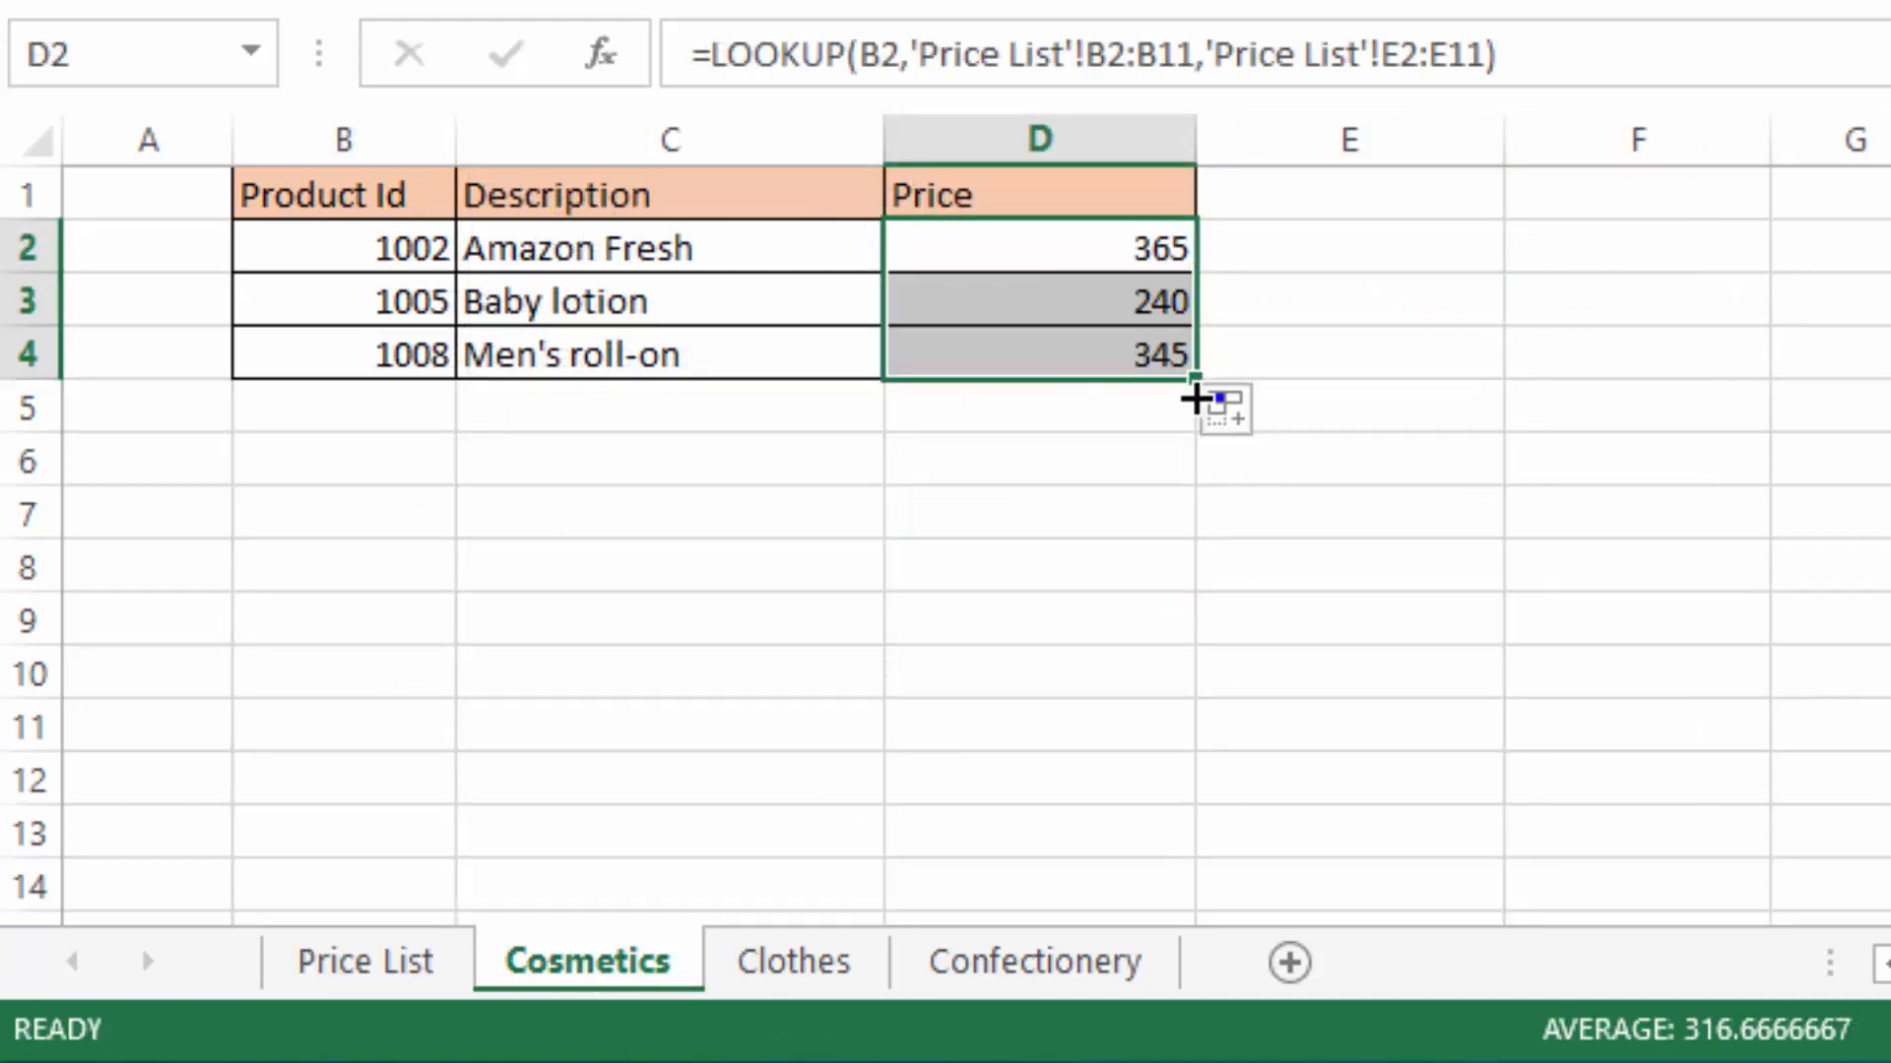
{"action": "left_click", "coordinate": [1034, 345]}
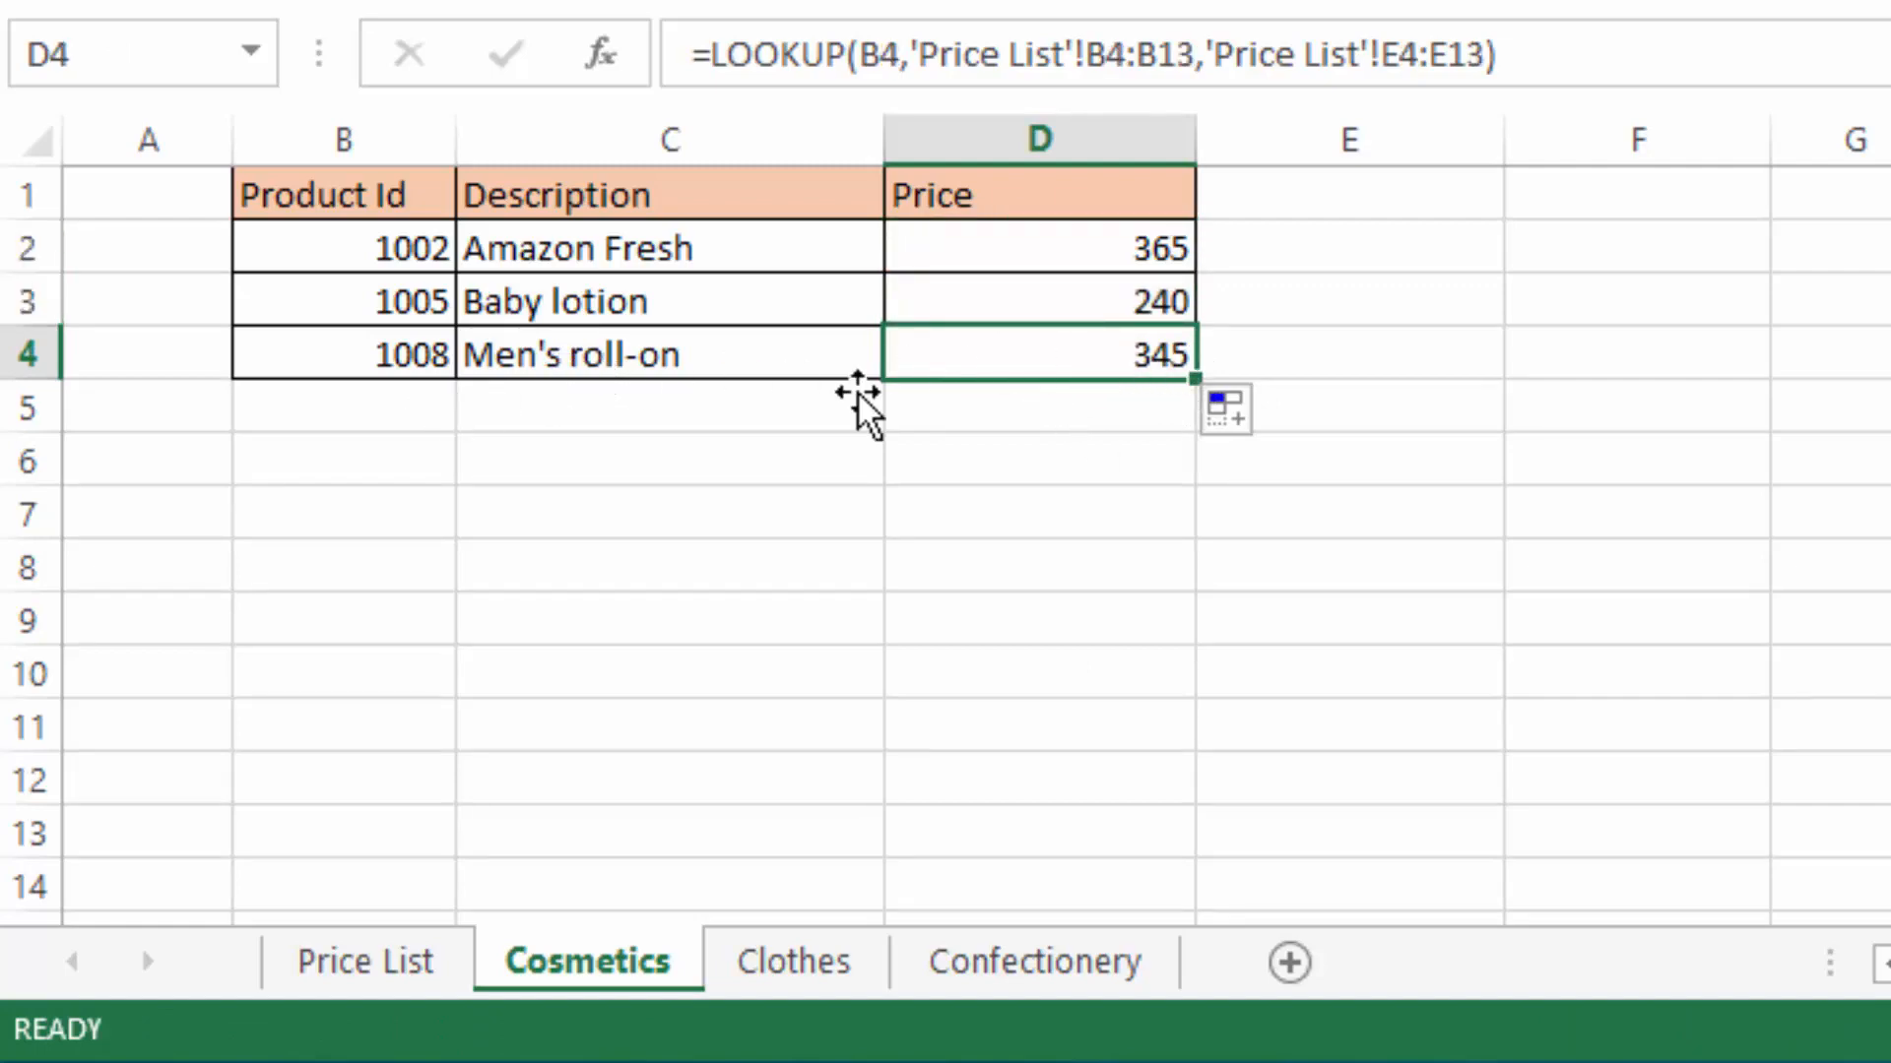
{"action": "left_click", "coordinate": [368, 962]}
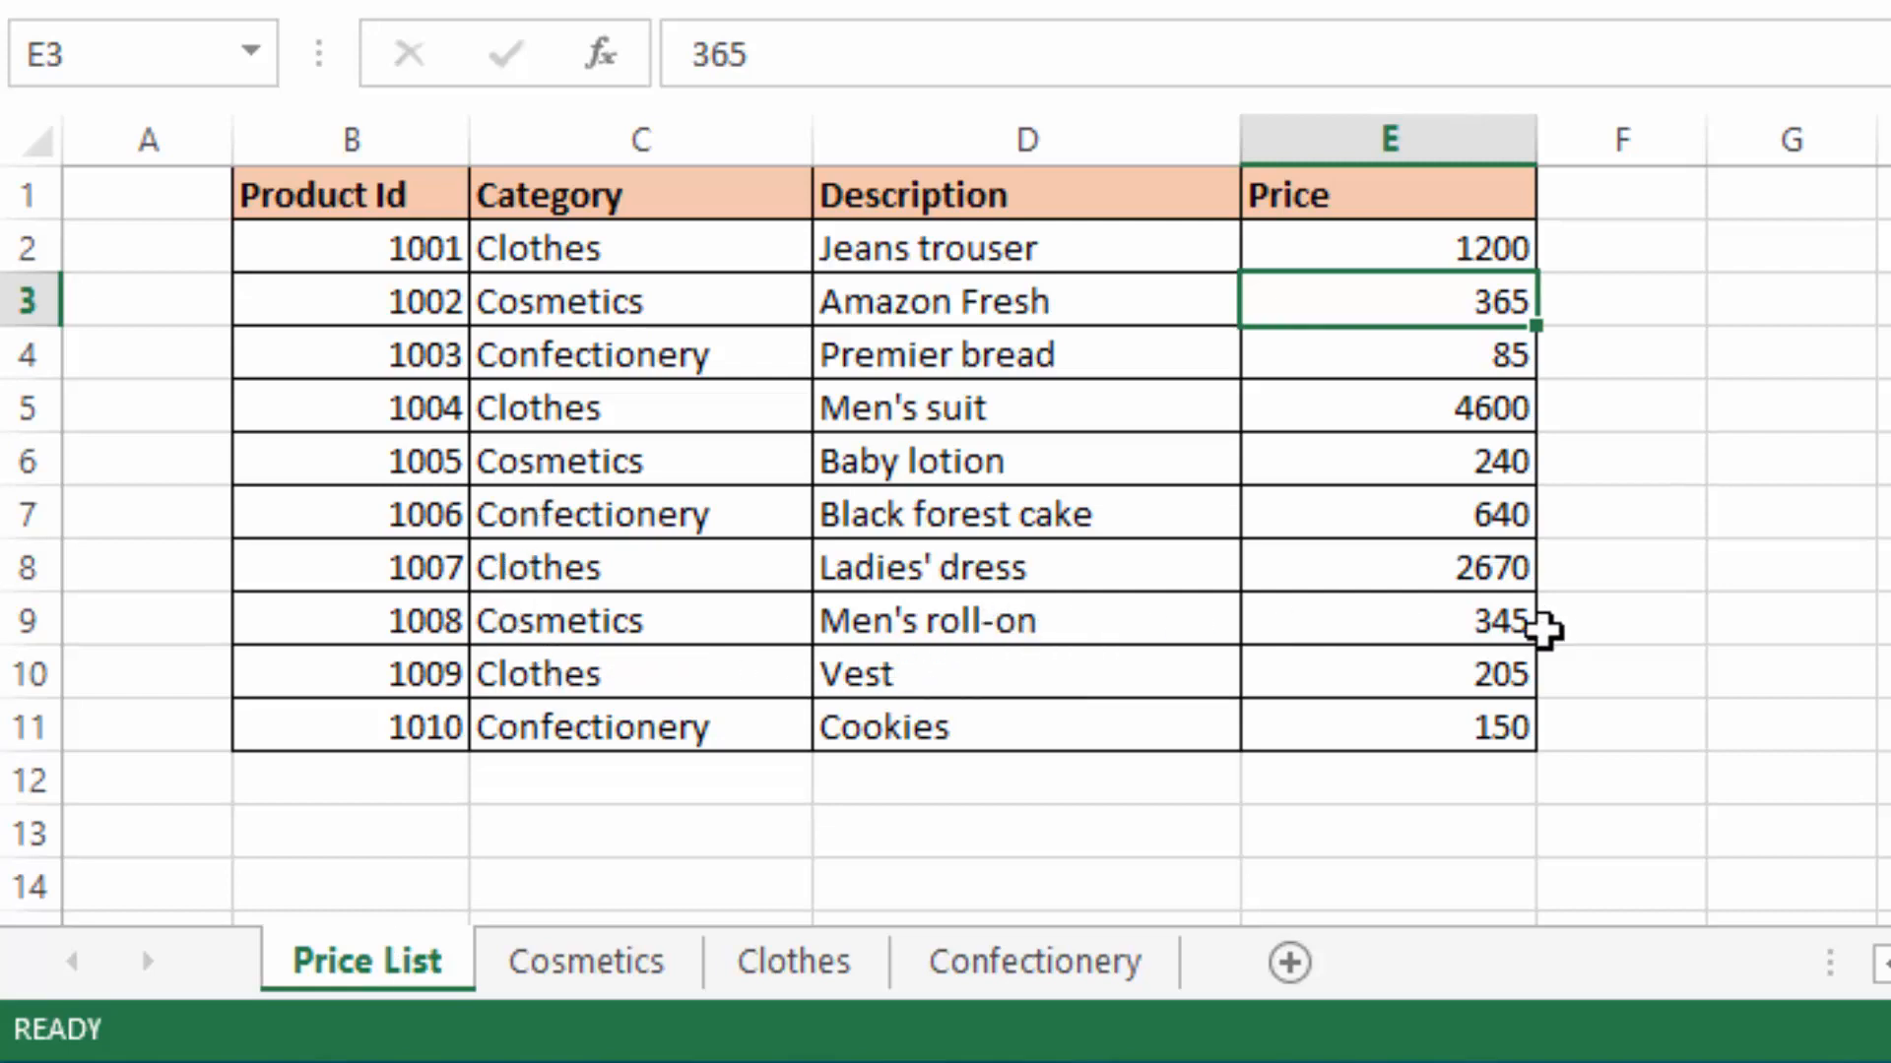
{"action": "left_click", "coordinate": [1477, 620]}
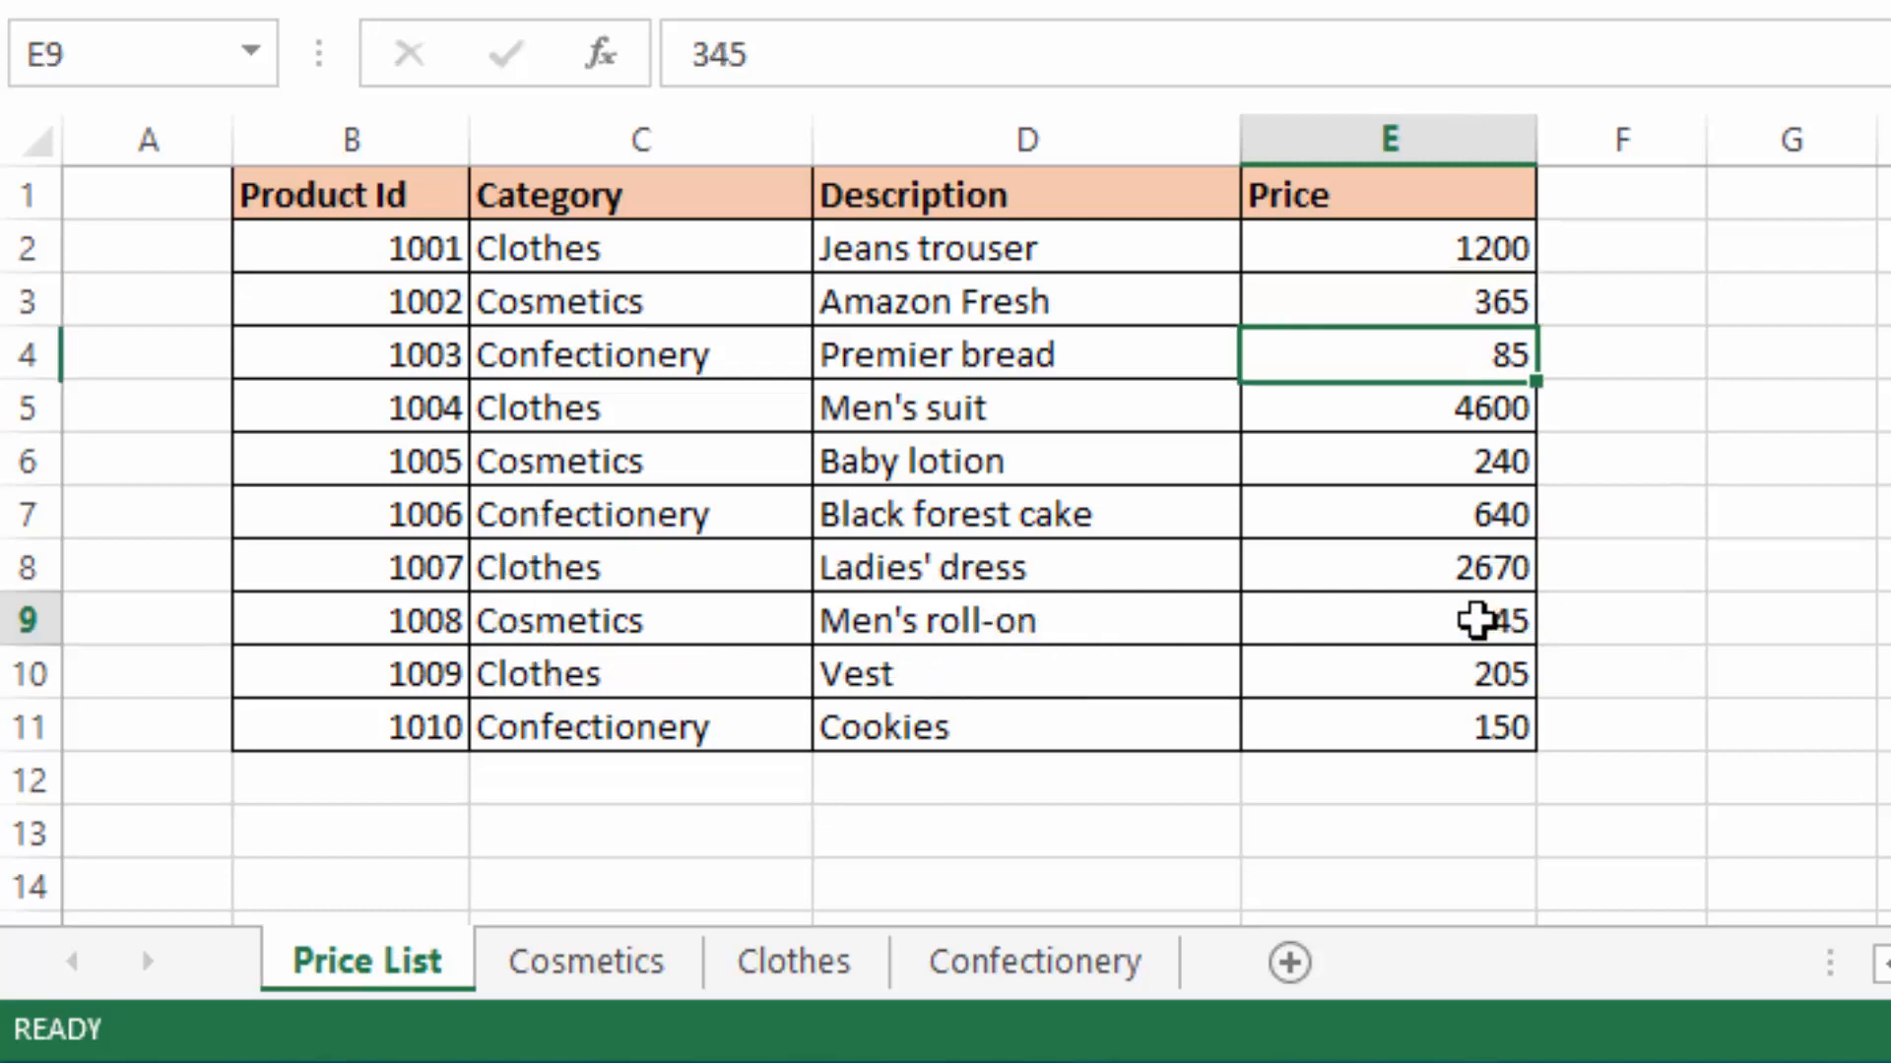
{"action": "left_click", "coordinate": [587, 953]}
{"action": "left_click", "coordinate": [1362, 308]}
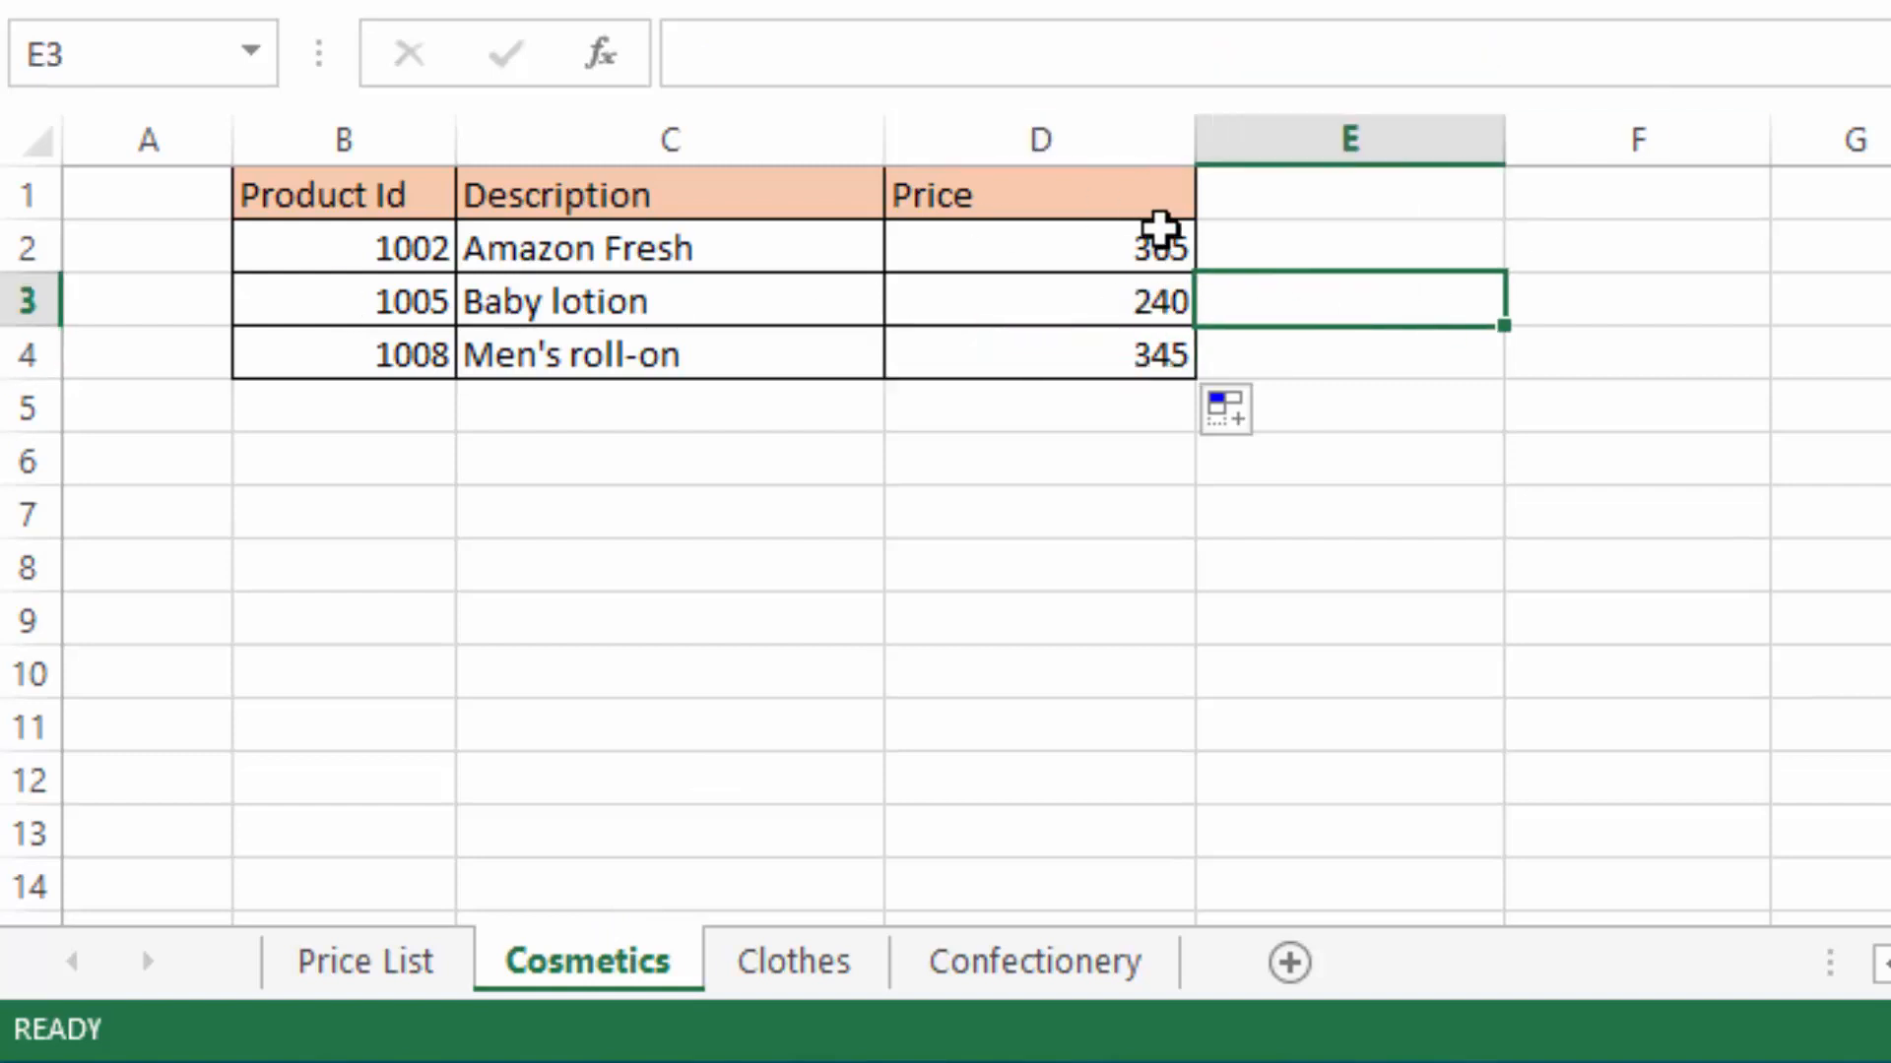
Step: Review the LOOKUP formulas behind the descriptions in C2 and C3 and the price in D2 on the Cosmetics sheet
{"action": "left_click", "coordinate": [759, 240]}
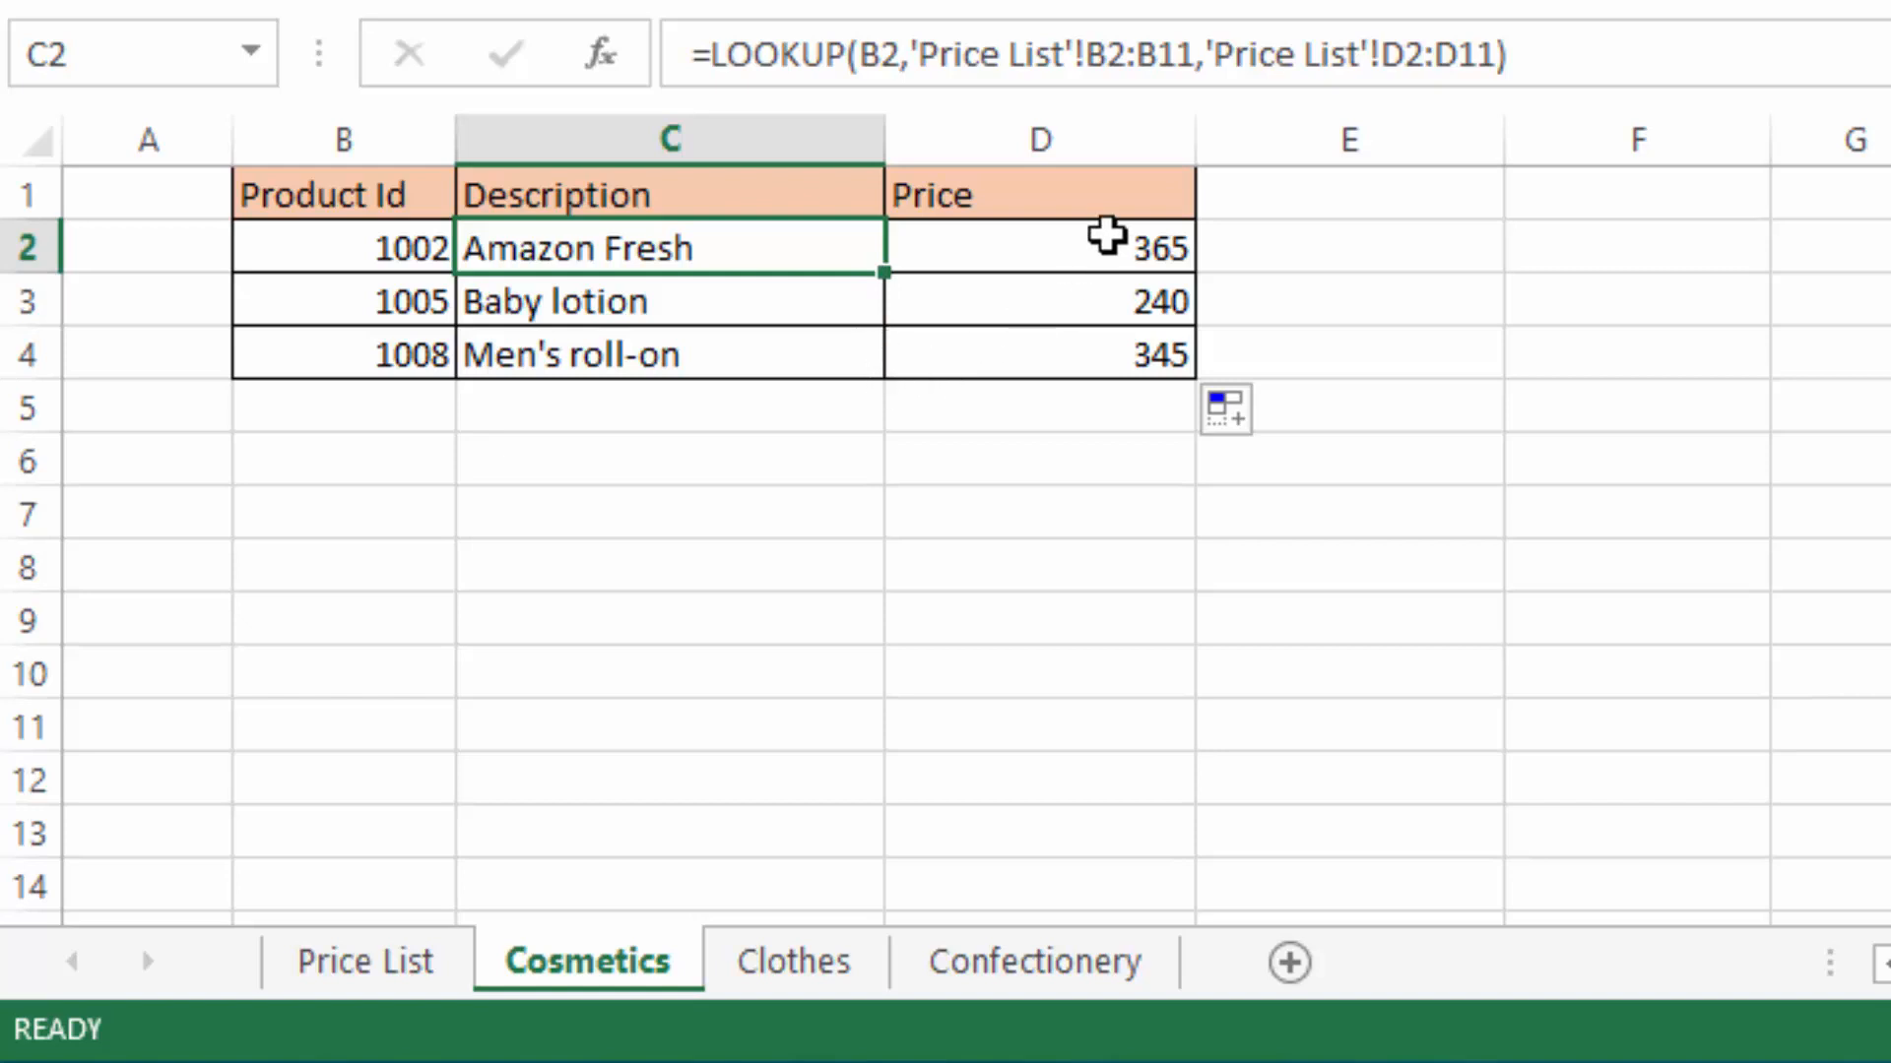
{"action": "left_click", "coordinate": [994, 240]}
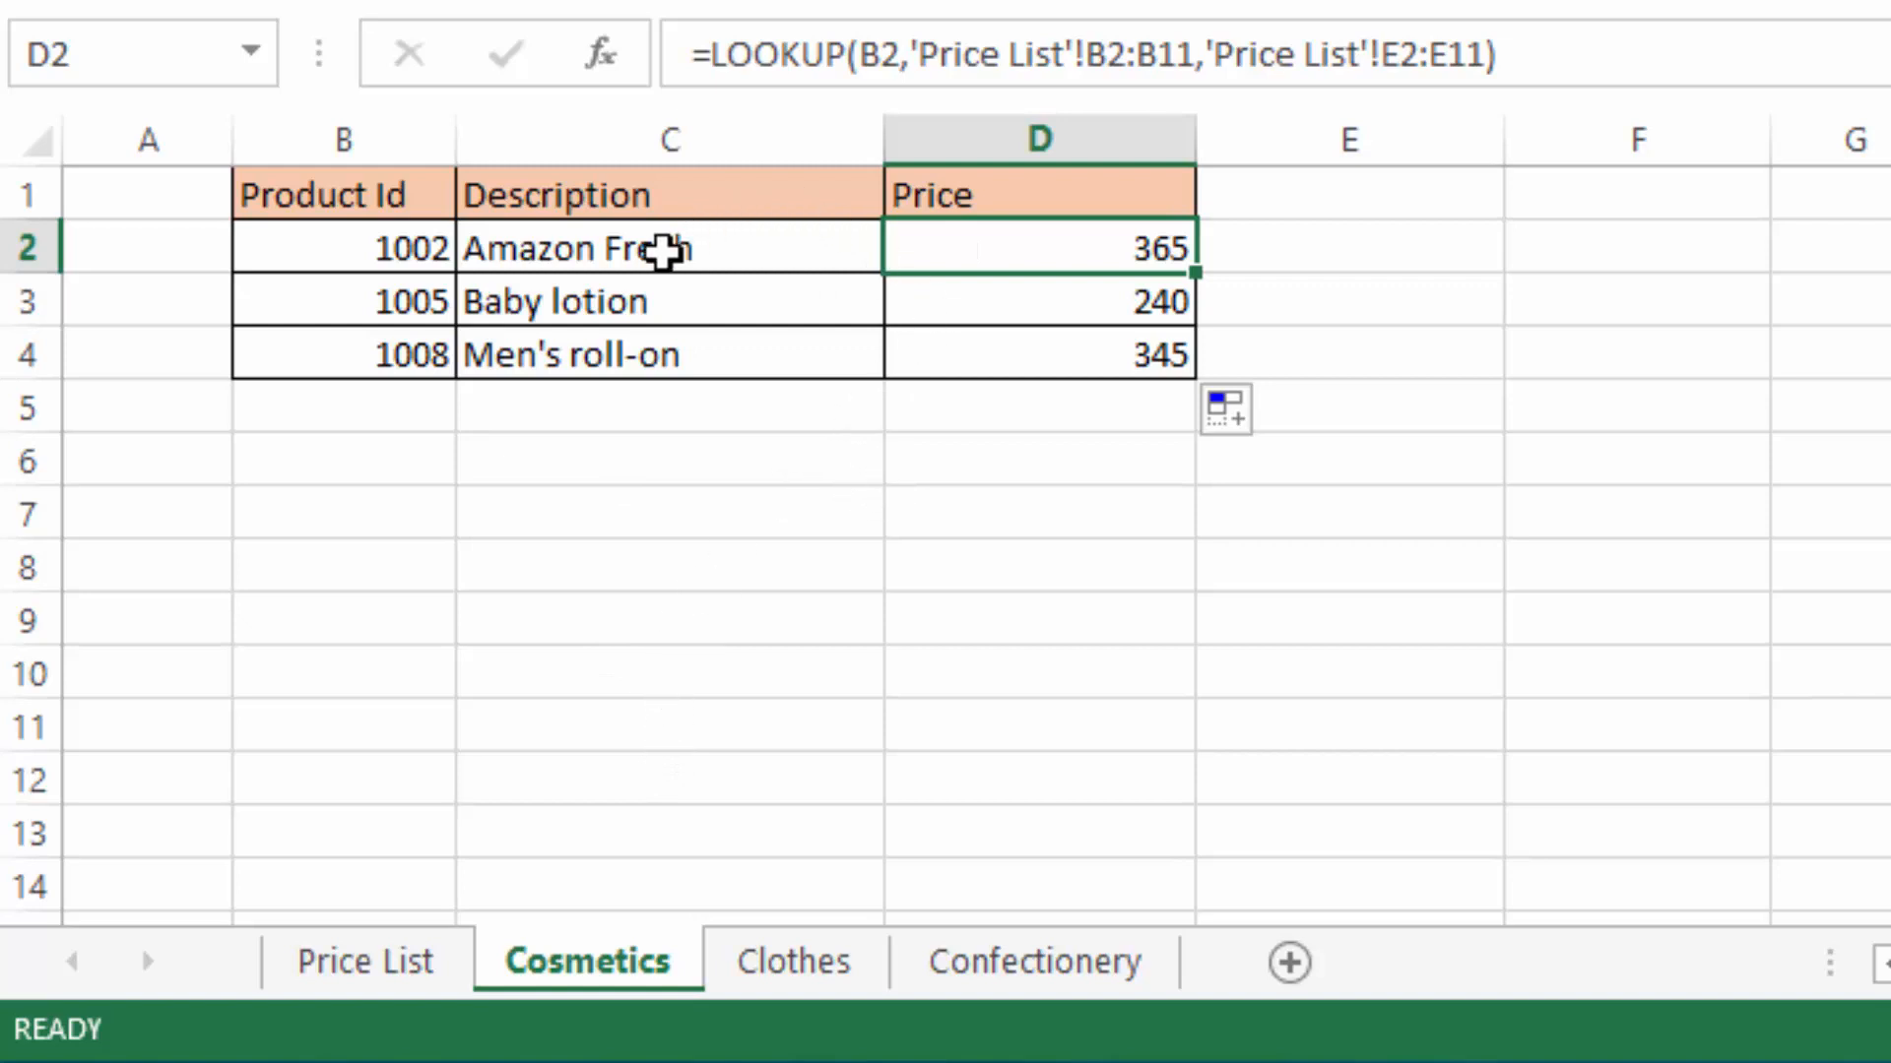
{"action": "left_click", "coordinate": [759, 295]}
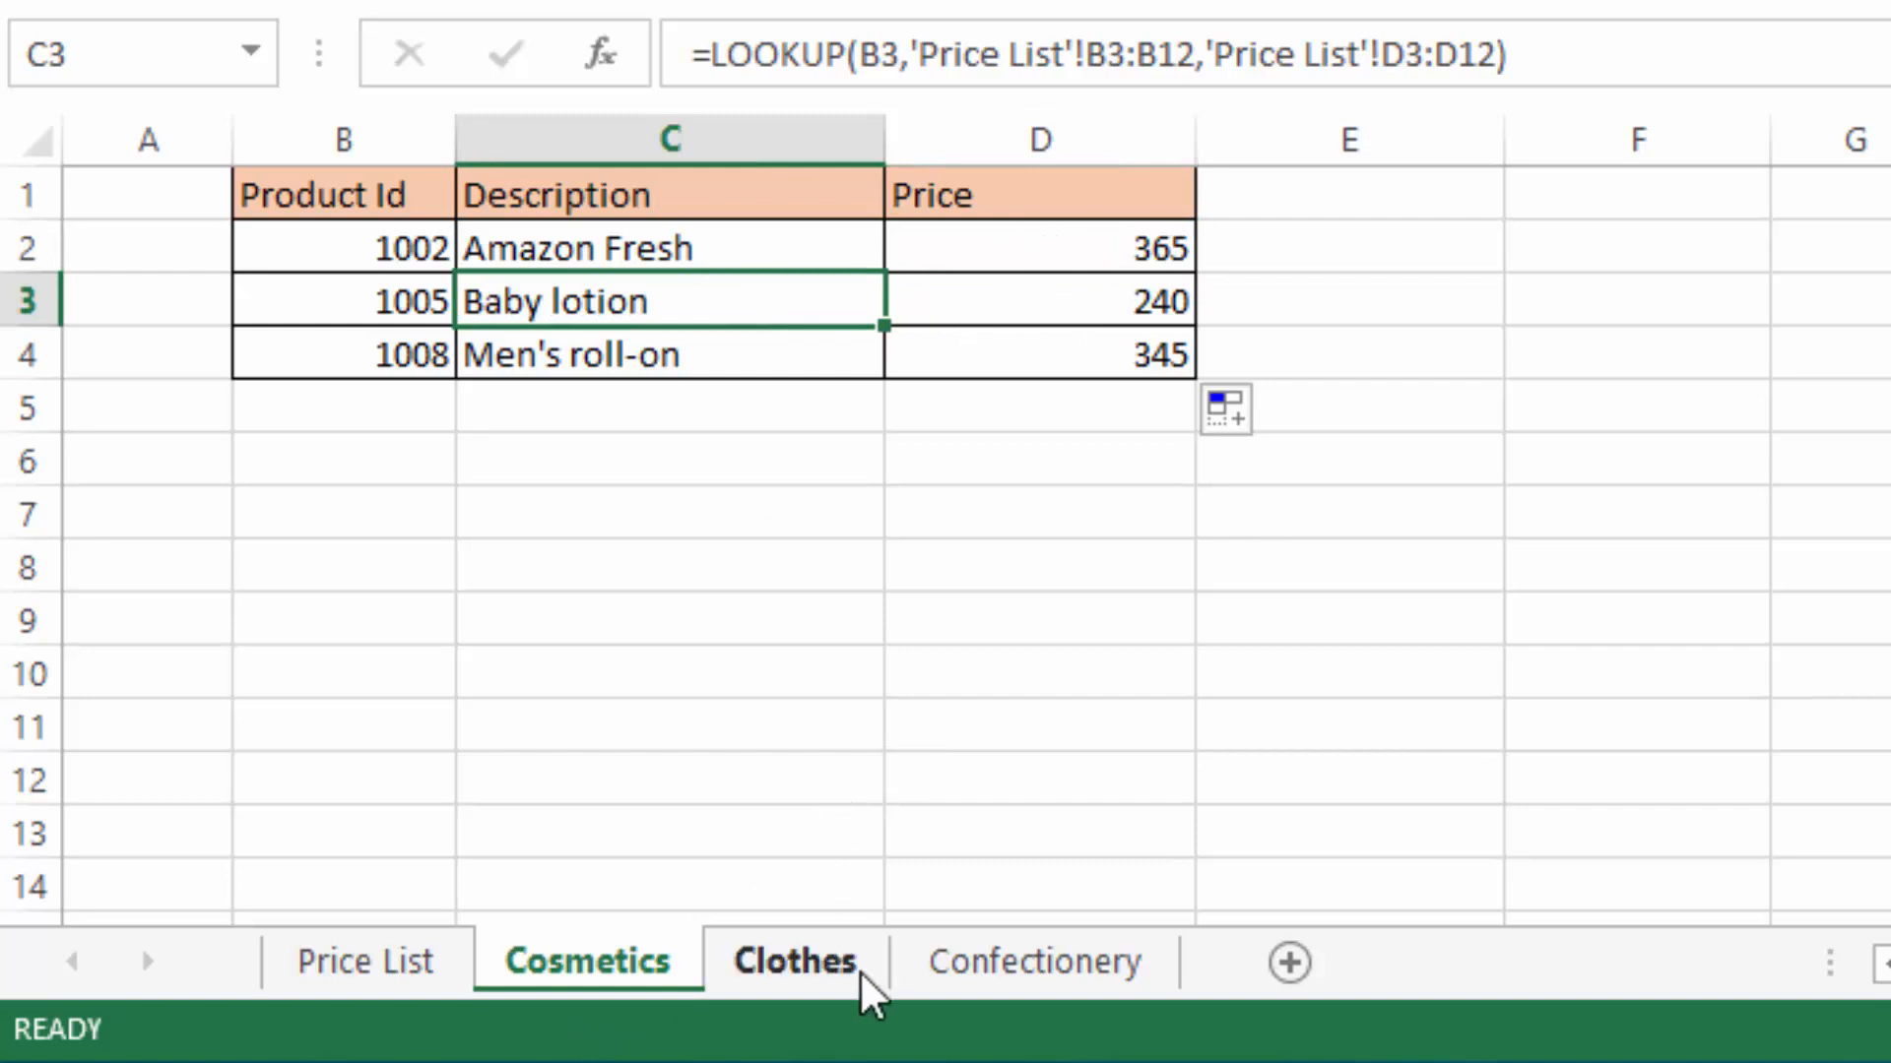
Step: Widen the Description column on the Clothes sheet
{"action": "left_click", "coordinate": [794, 970]}
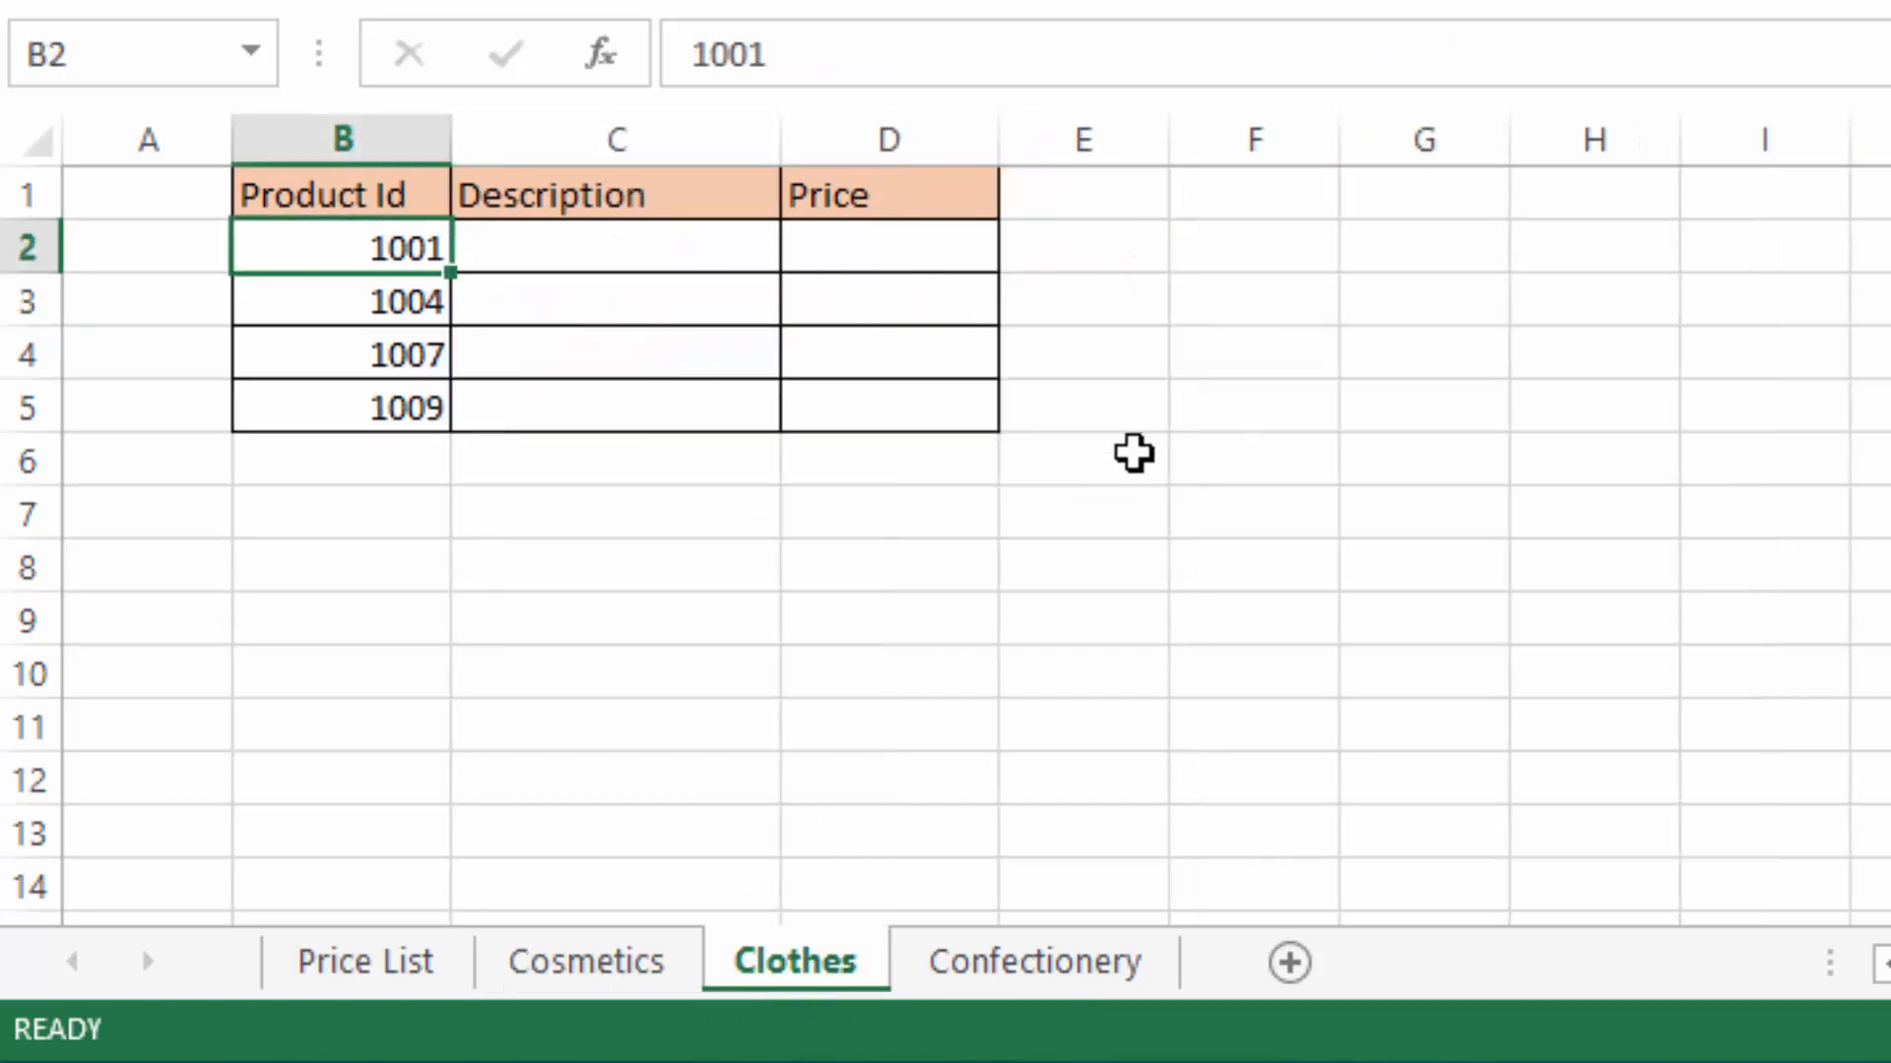
{"action": "left_click", "coordinate": [1251, 406]}
{"action": "left_click_drag", "start_coordinate": [780, 155], "coordinate": [860, 158]}
{"action": "left_click", "coordinate": [1278, 211]}
Step: Start a LOOKUP formula in cell C2 of the Clothes sheet with B2 as the lookup value
{"action": "left_click", "coordinate": [676, 243]}
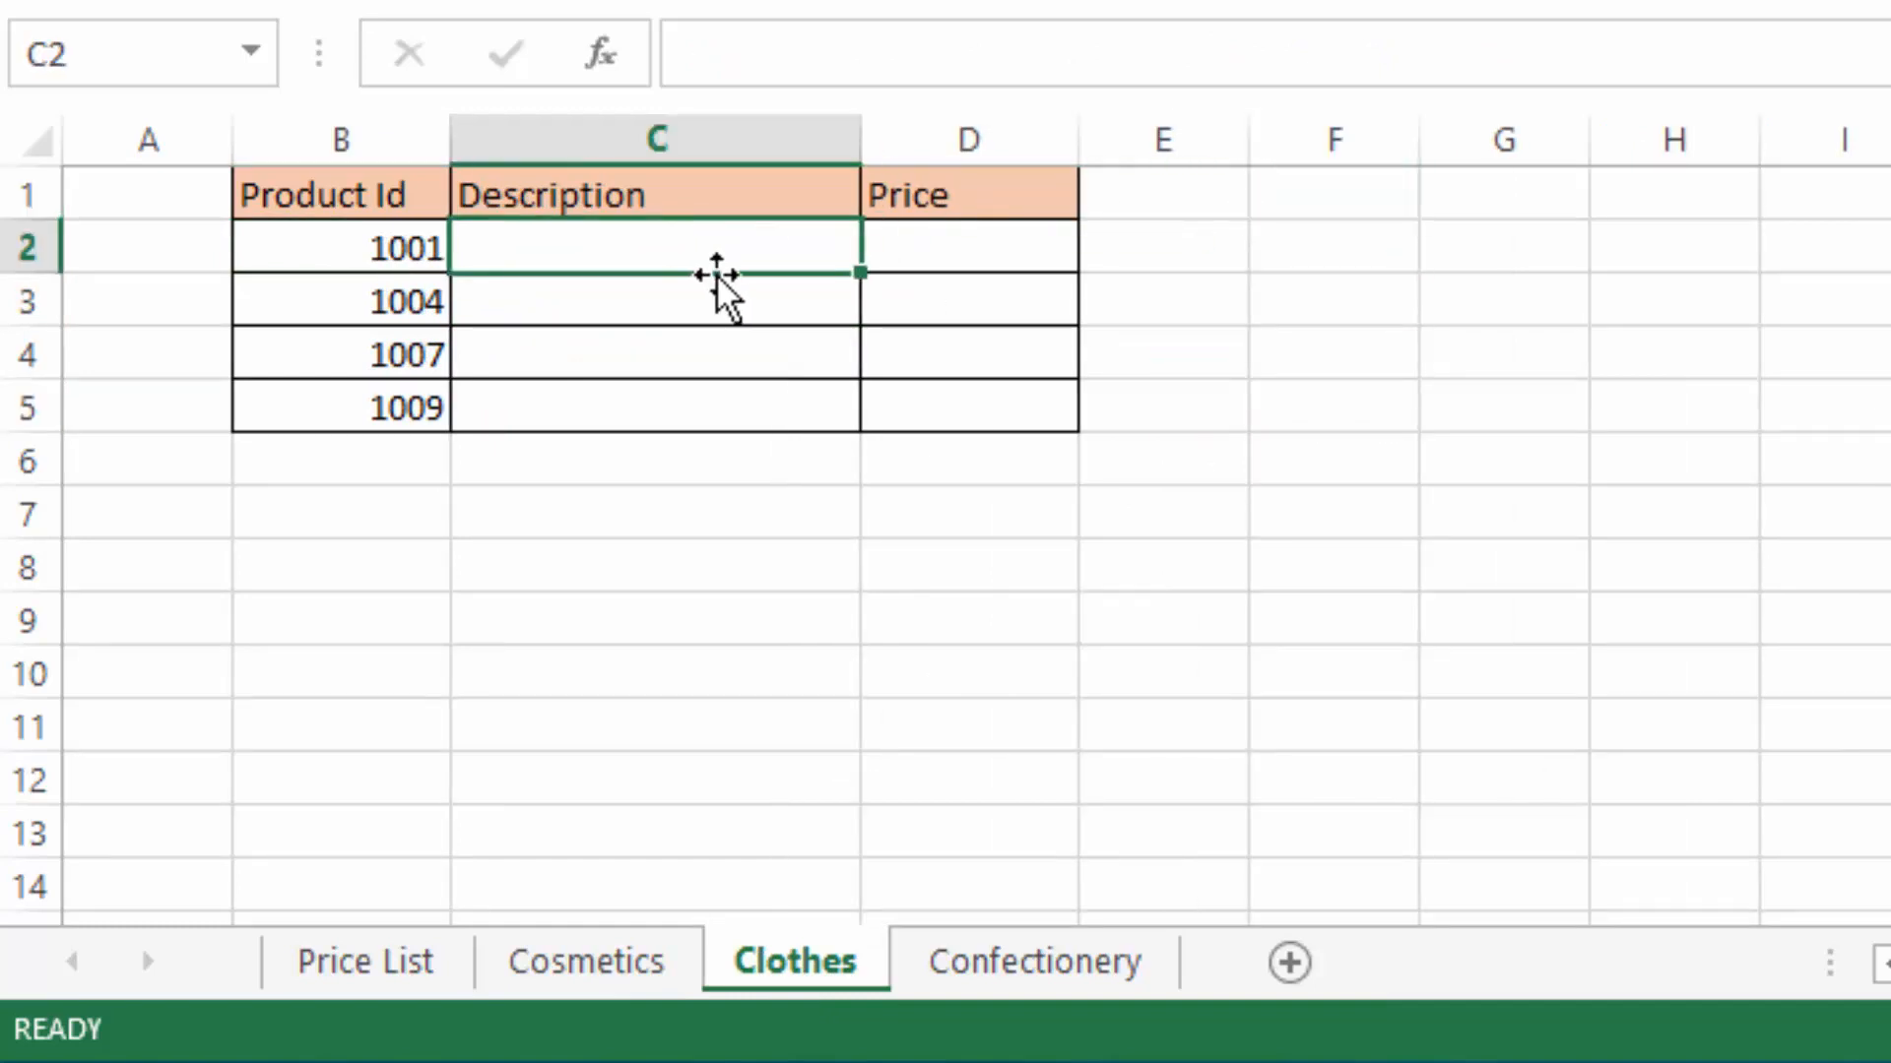
{"action": "type", "text": "="}
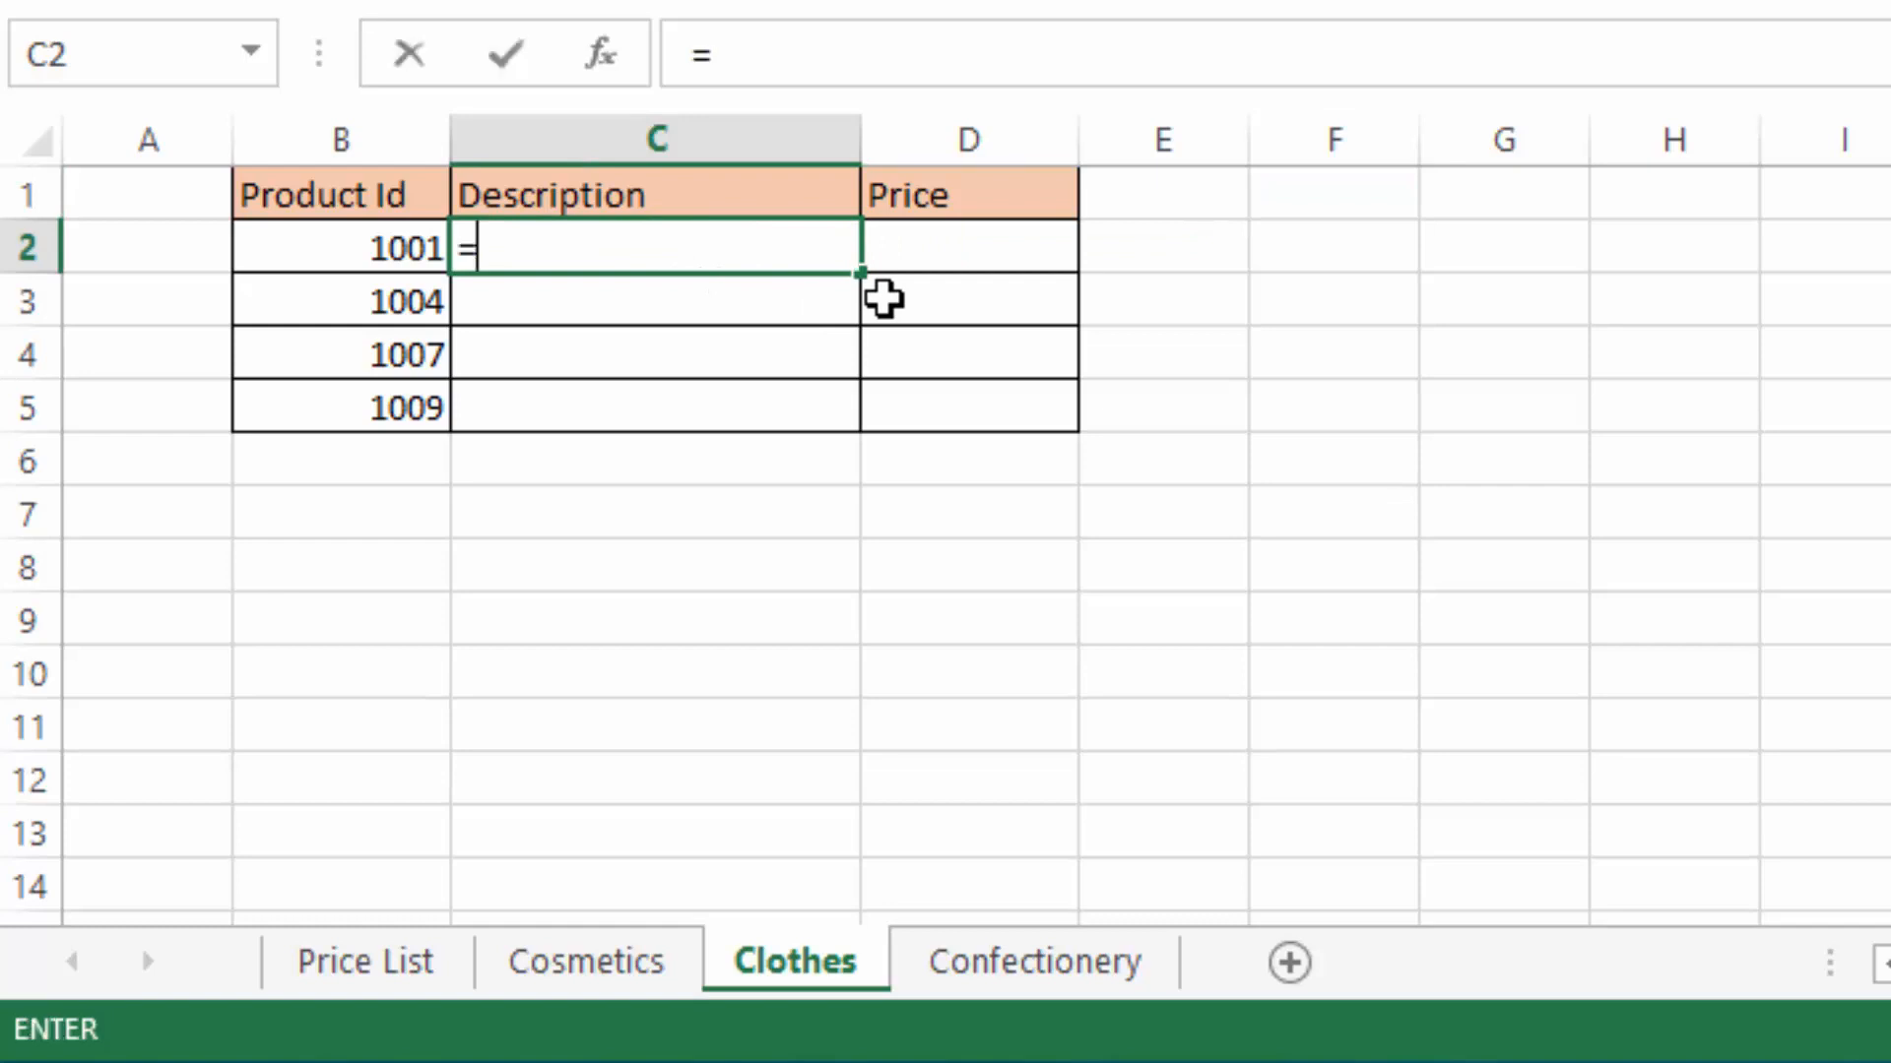
{"action": "type", "text": "loo"}
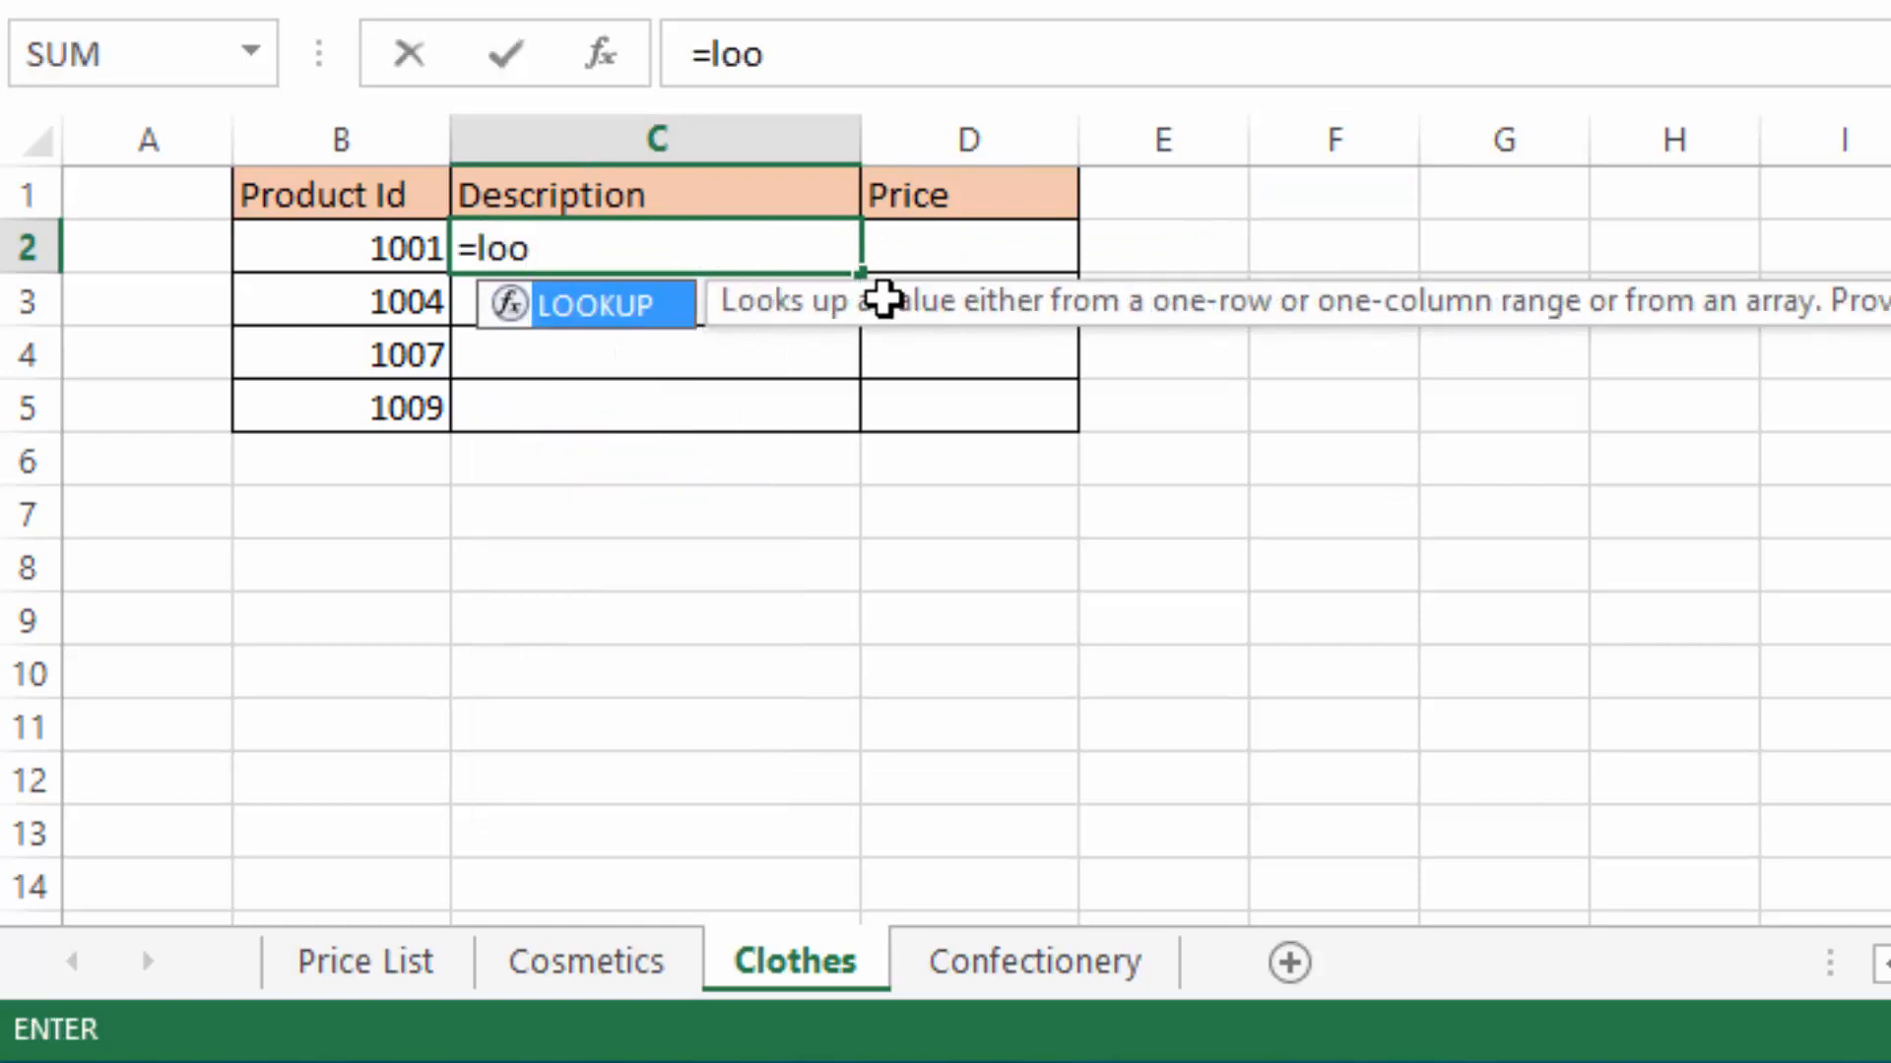
{"action": "double_click", "coordinate": [617, 304]}
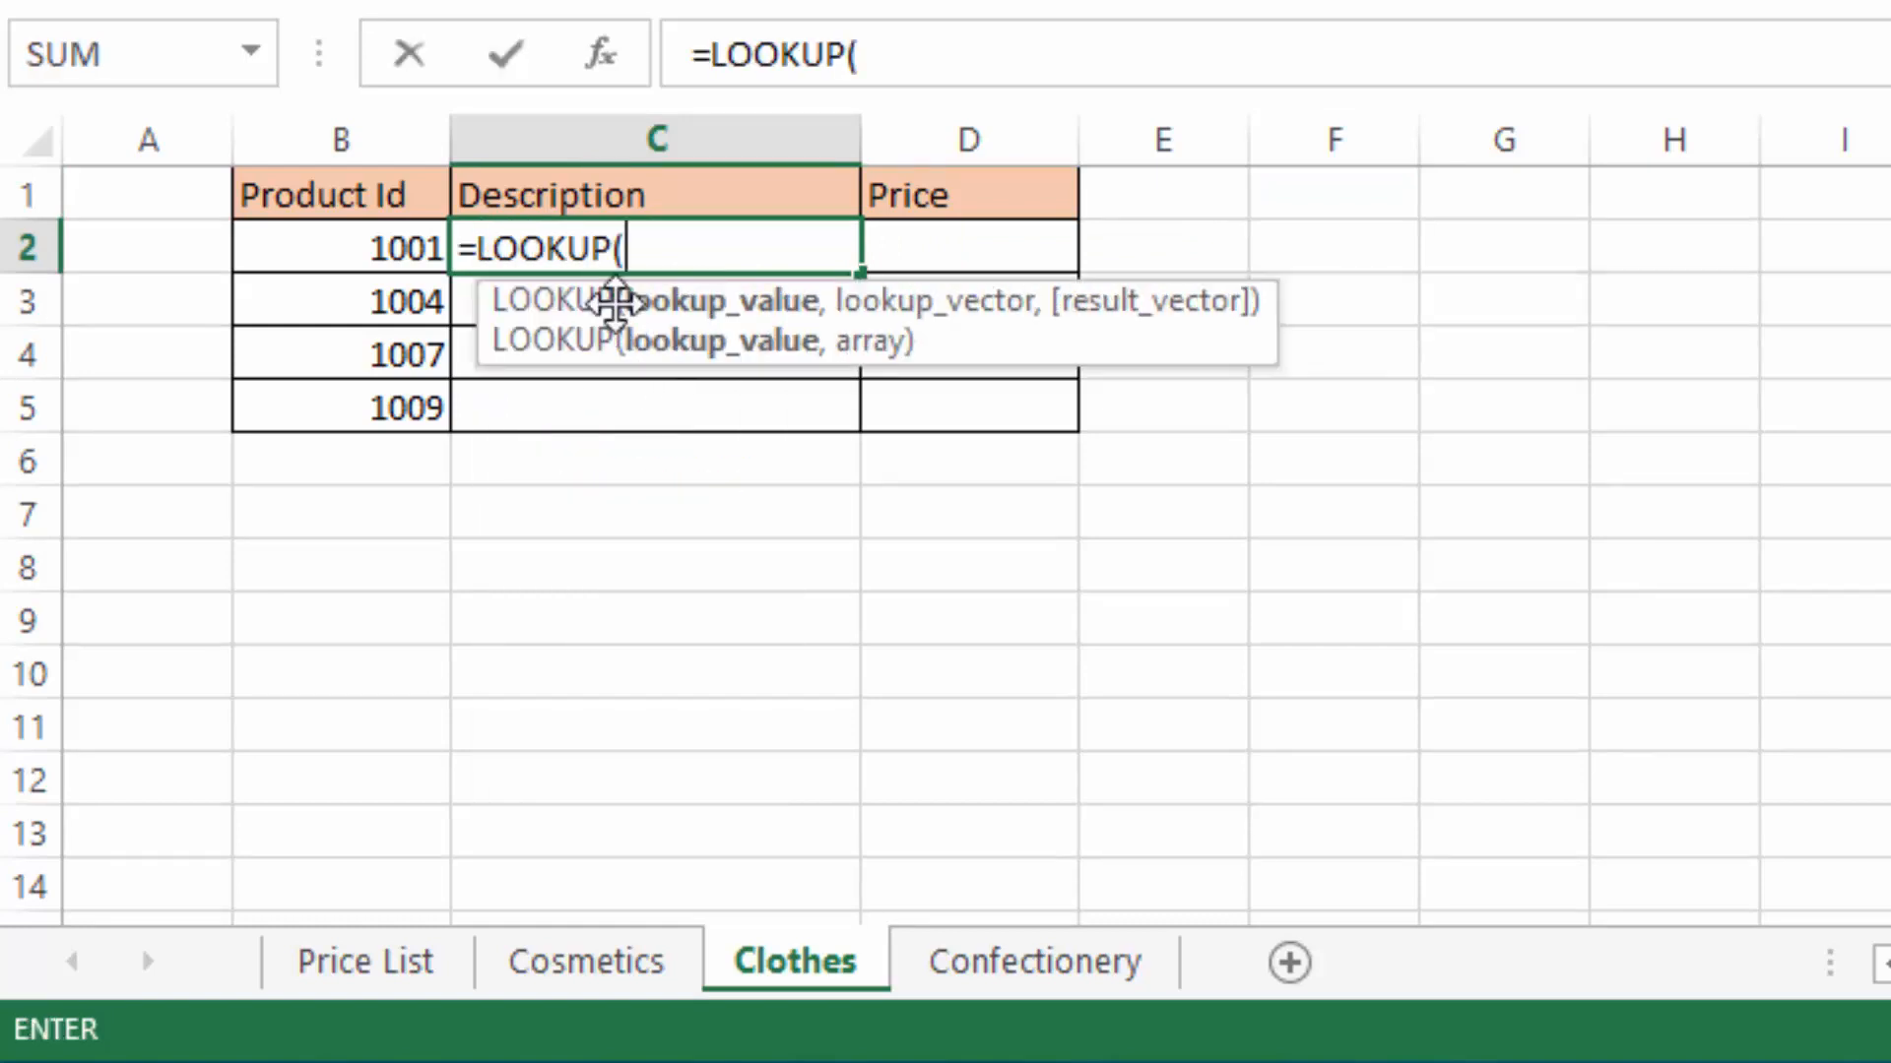
{"action": "left_click", "coordinate": [342, 246]}
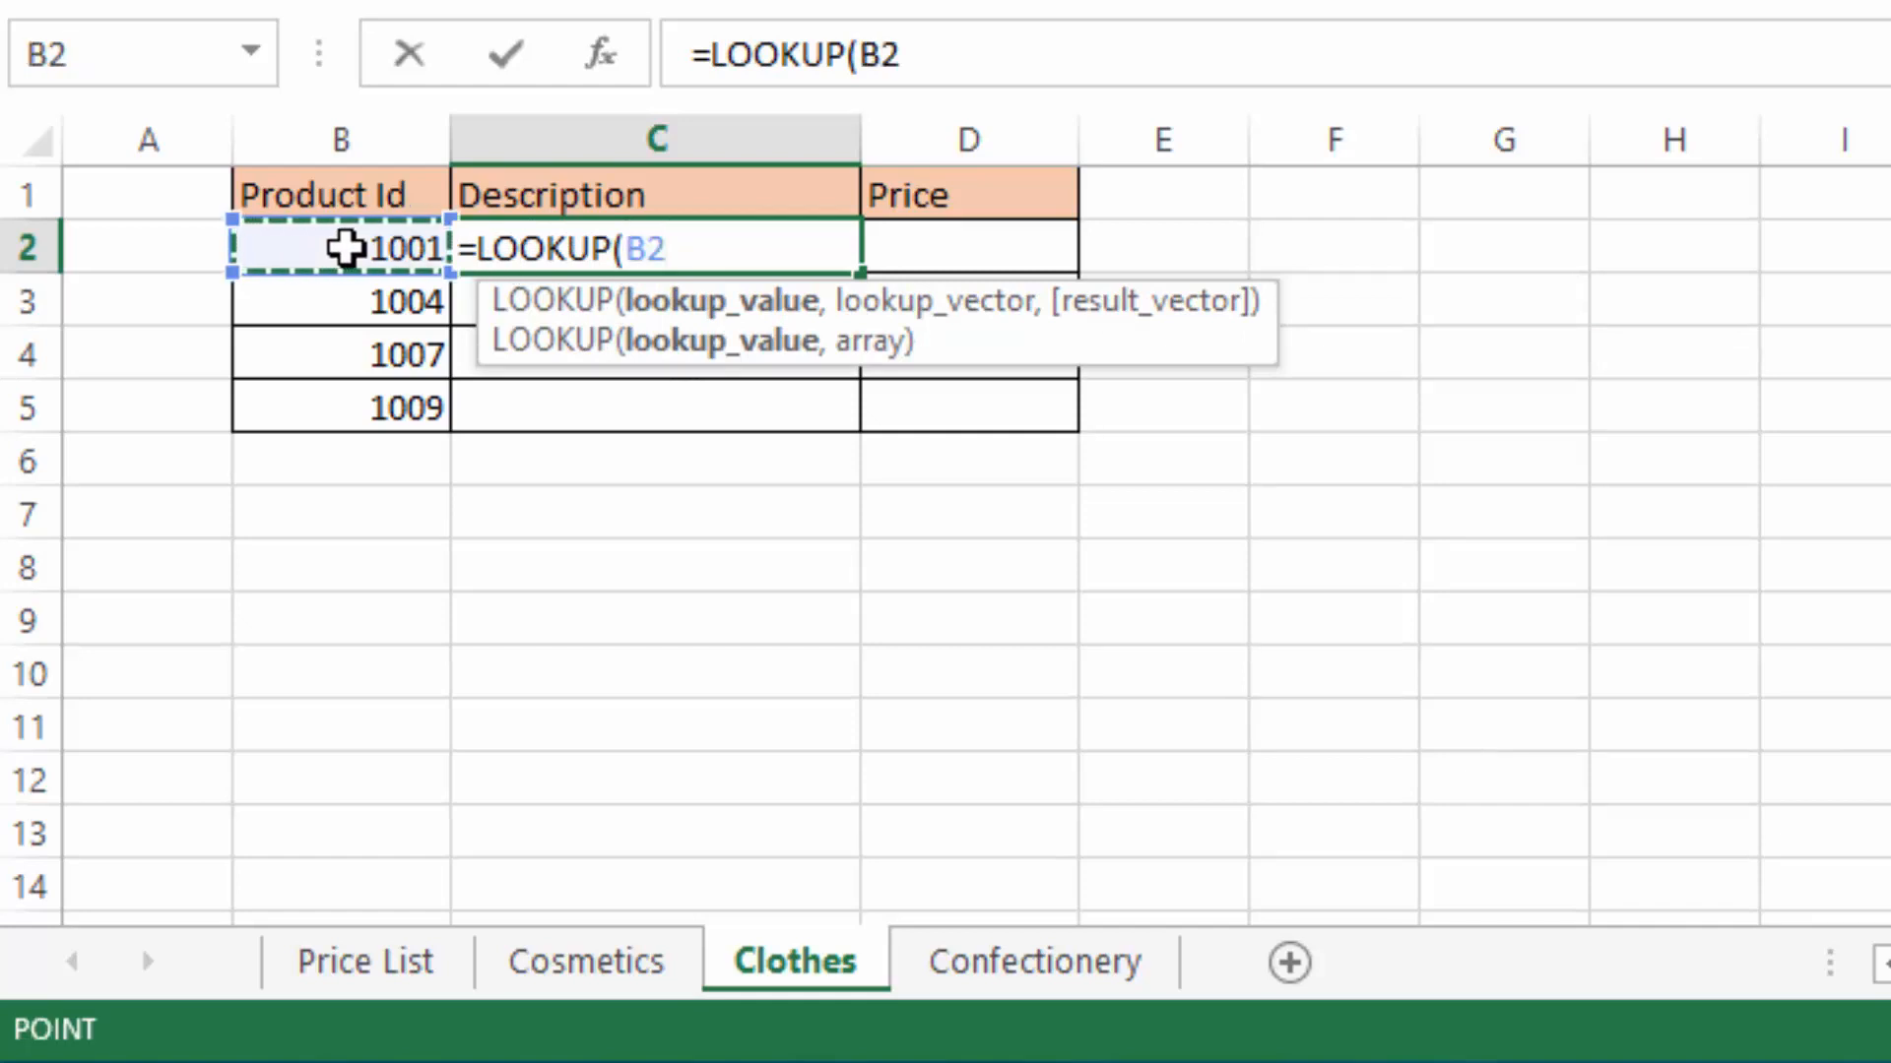
{"action": "type", "text": ","}
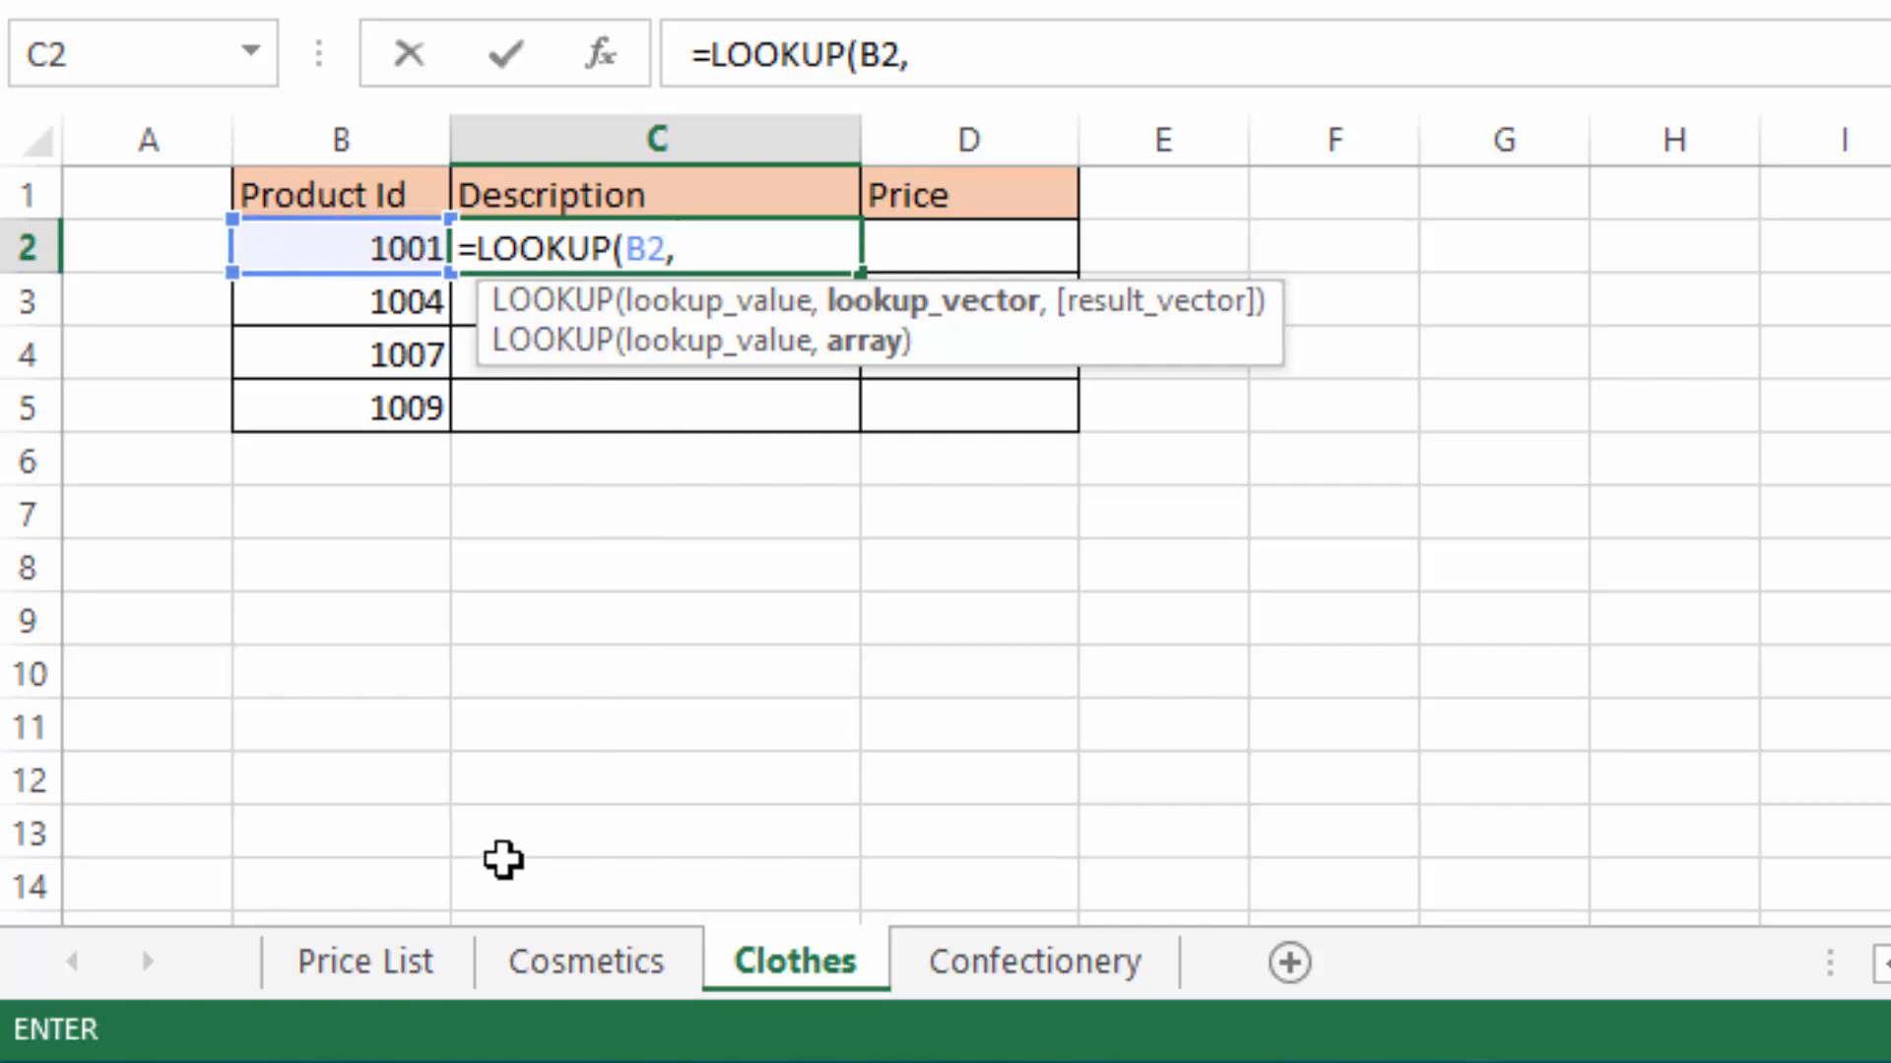
Step: Complete the description formula with Price List B2:B11 as lookup vector and Price List D2:D11 as result vector
{"action": "left_click", "coordinate": [364, 961]}
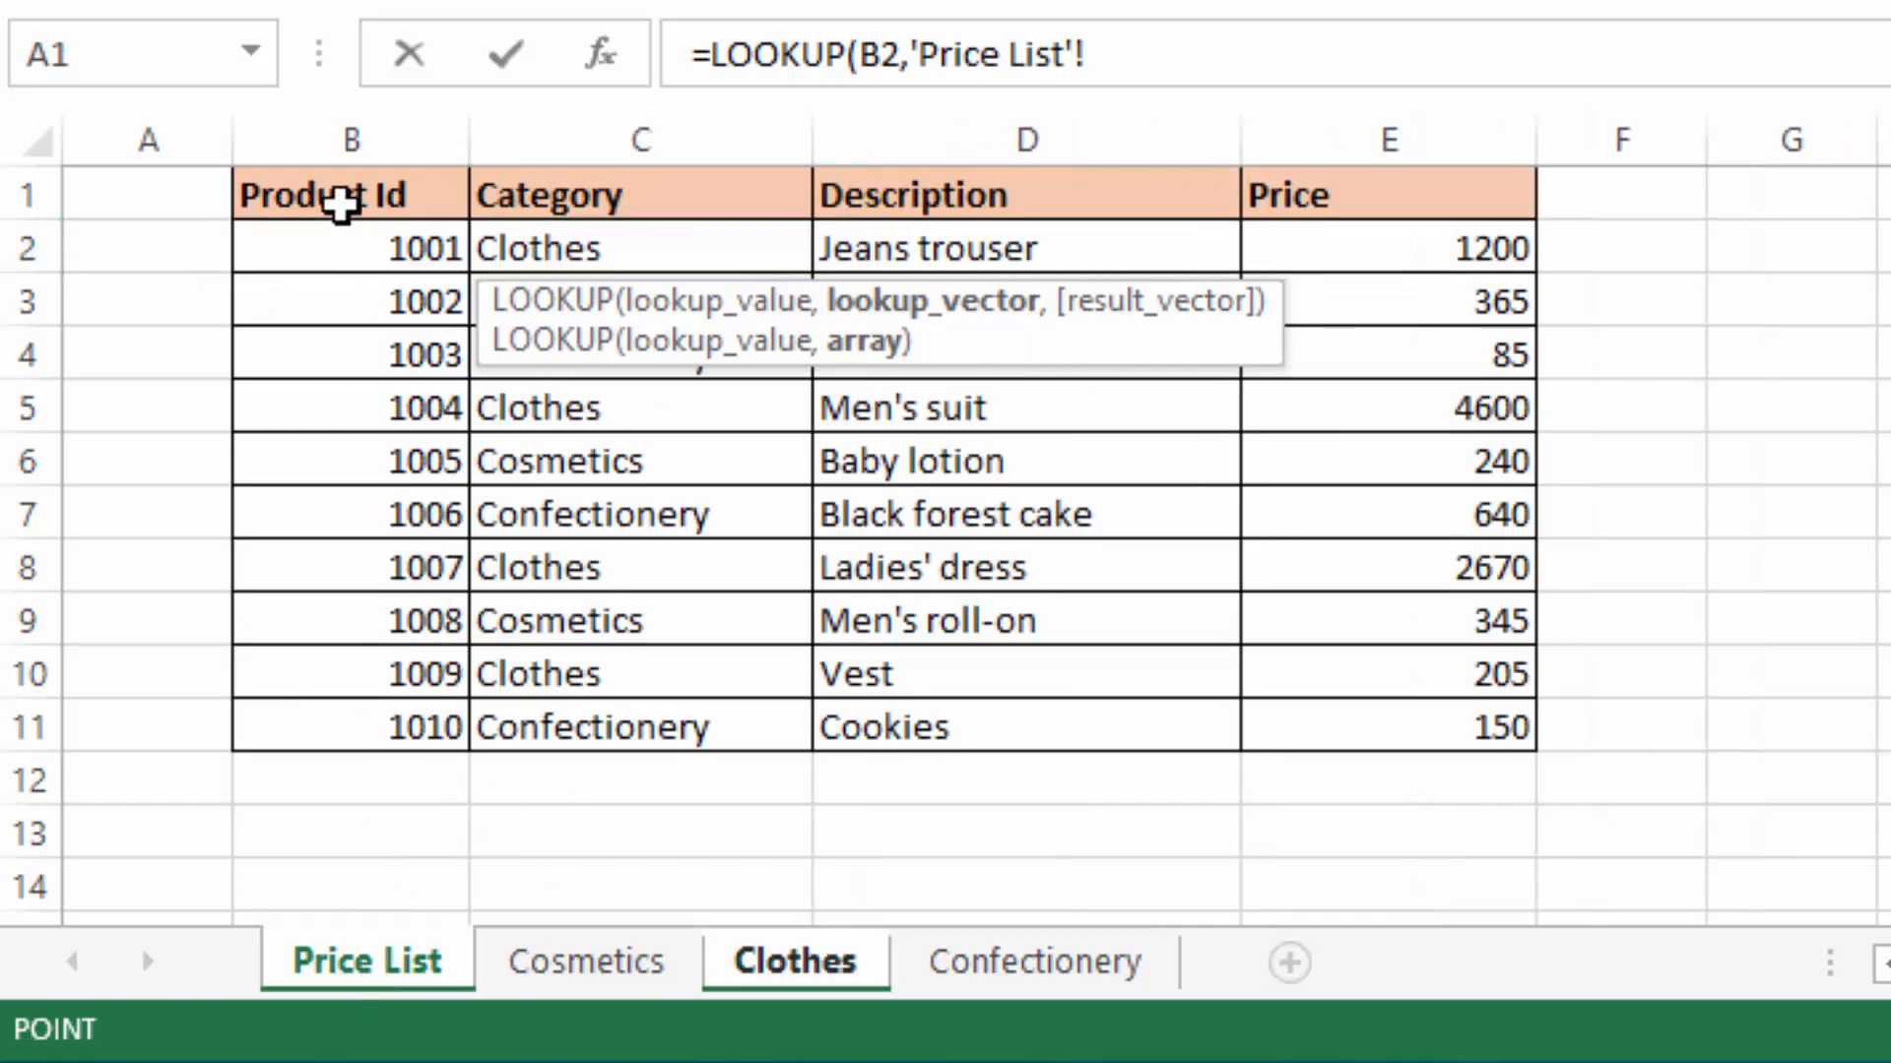
{"action": "left_click_drag", "start_coordinate": [341, 234], "coordinate": [380, 731]}
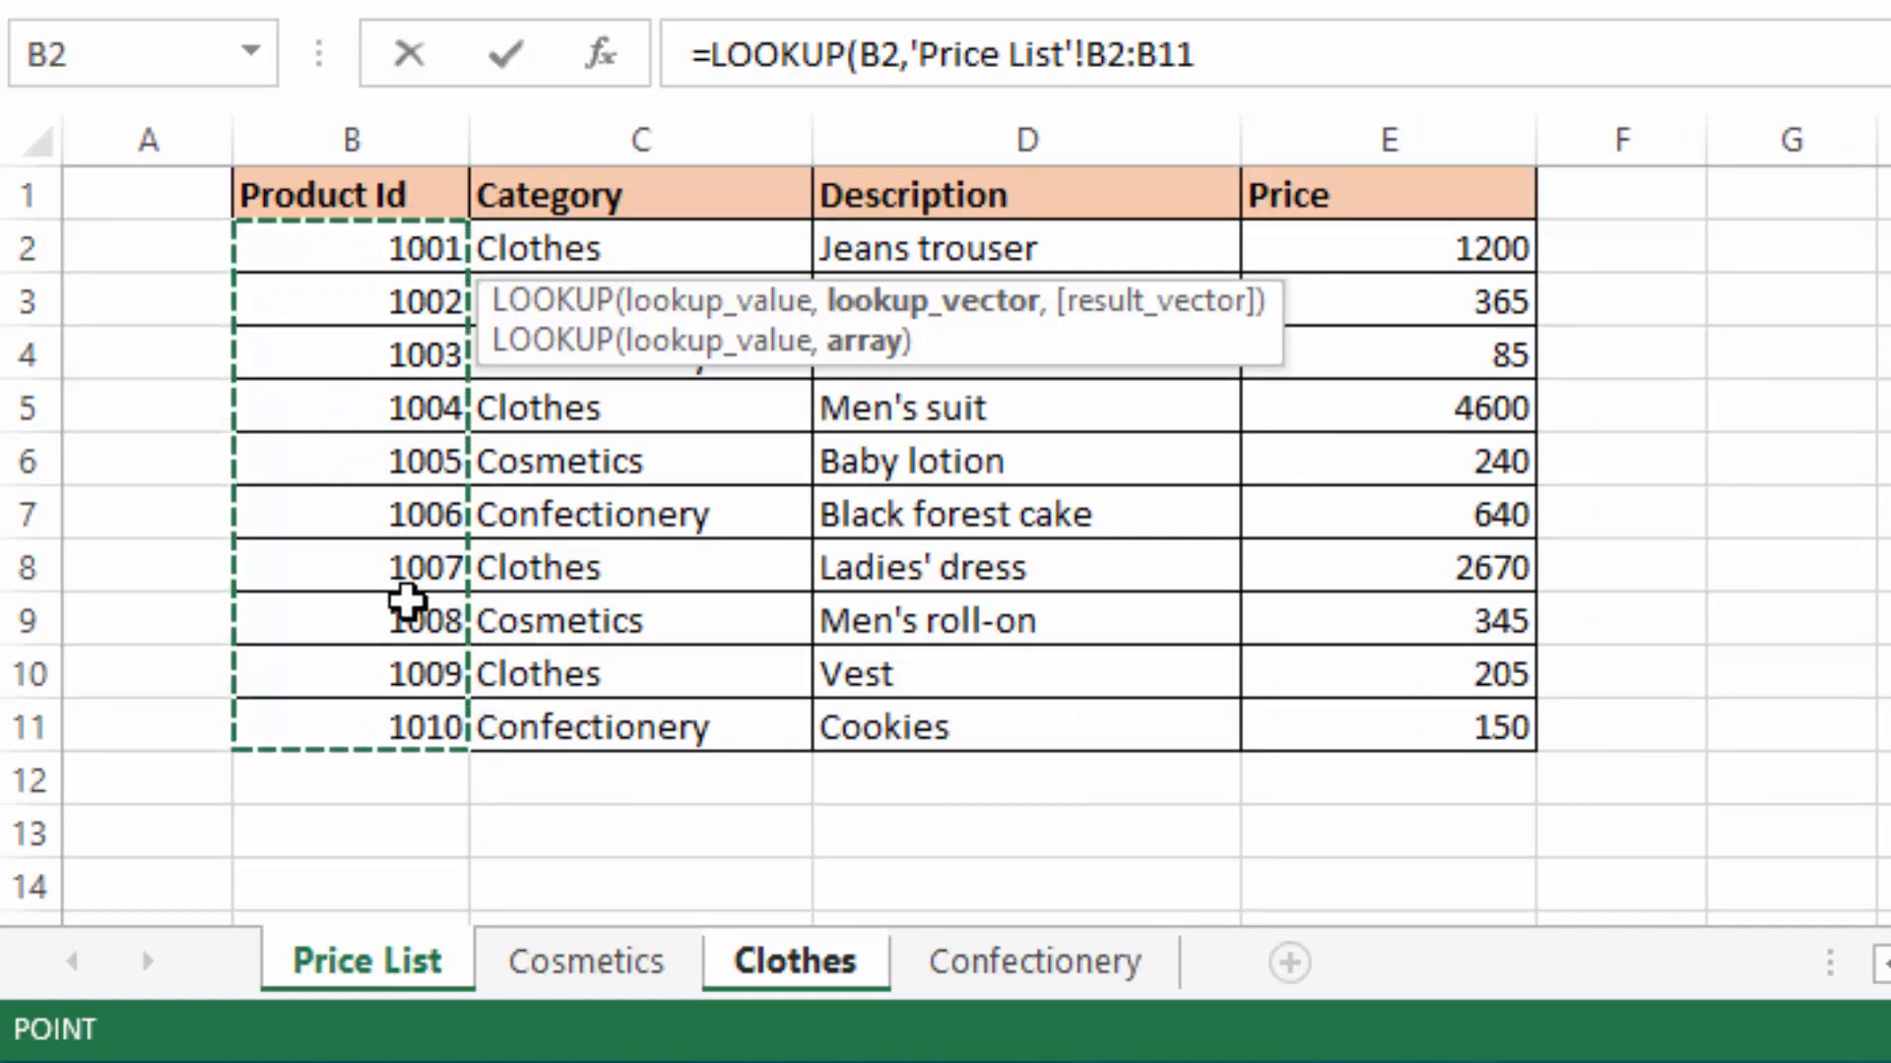
{"action": "type", "text": ","}
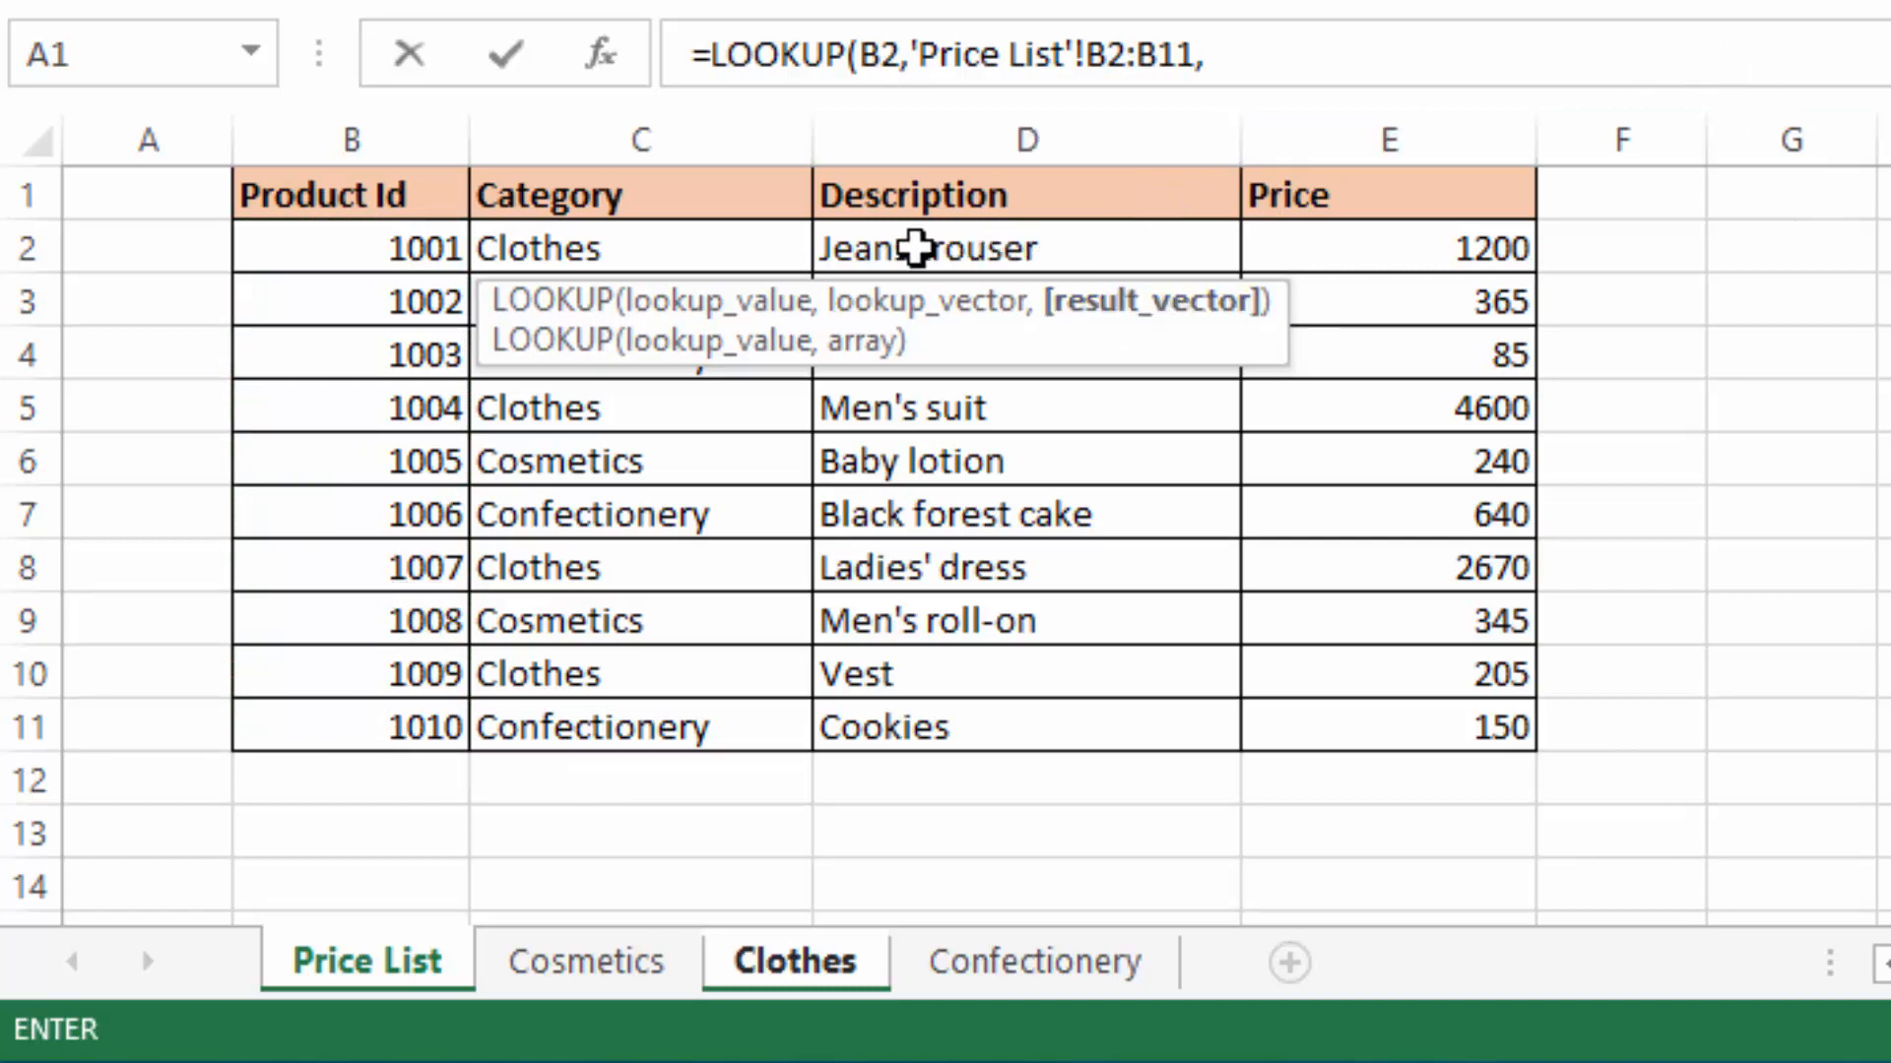
{"action": "left_click_drag", "start_coordinate": [917, 249], "coordinate": [973, 739]}
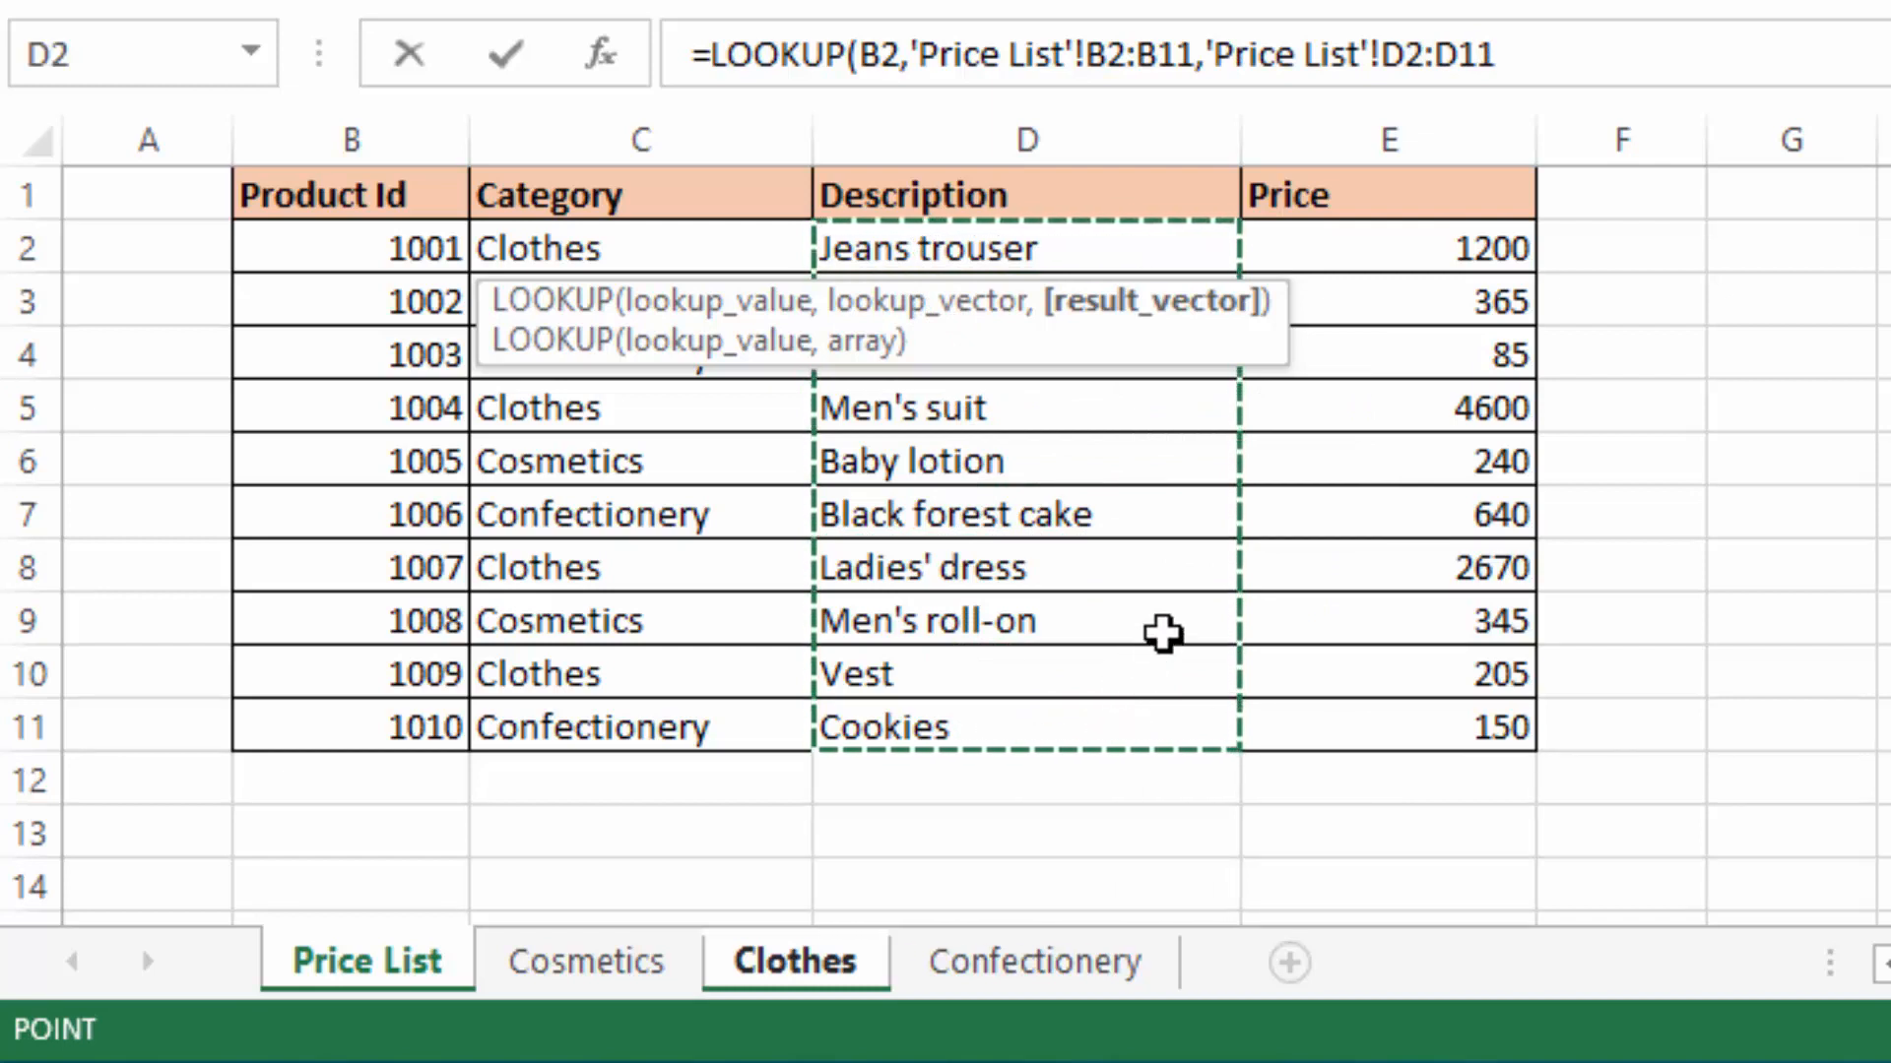
{"action": "type", "text": ")"}
{"action": "key", "text": "Return"}
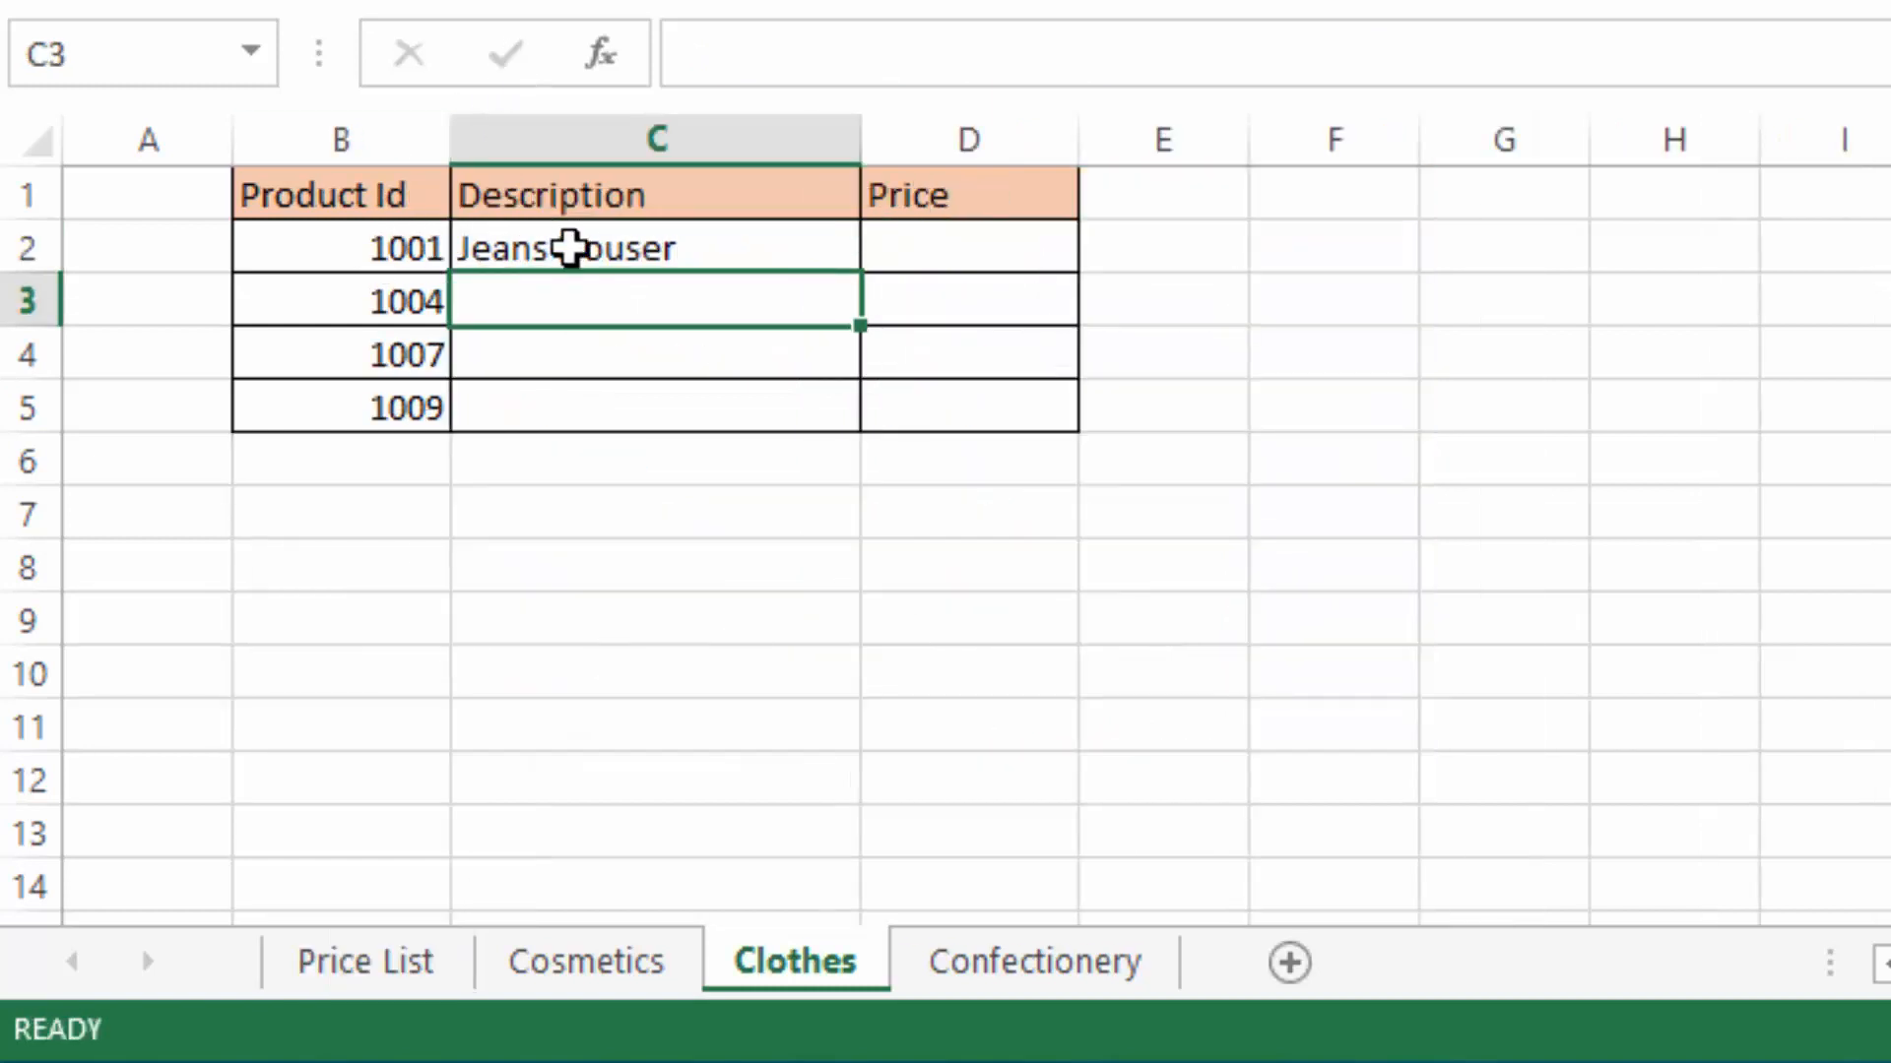
Step: Check the description in Clothes cell C2 against the description of product 1001 on Price List
{"action": "left_click", "coordinate": [680, 251]}
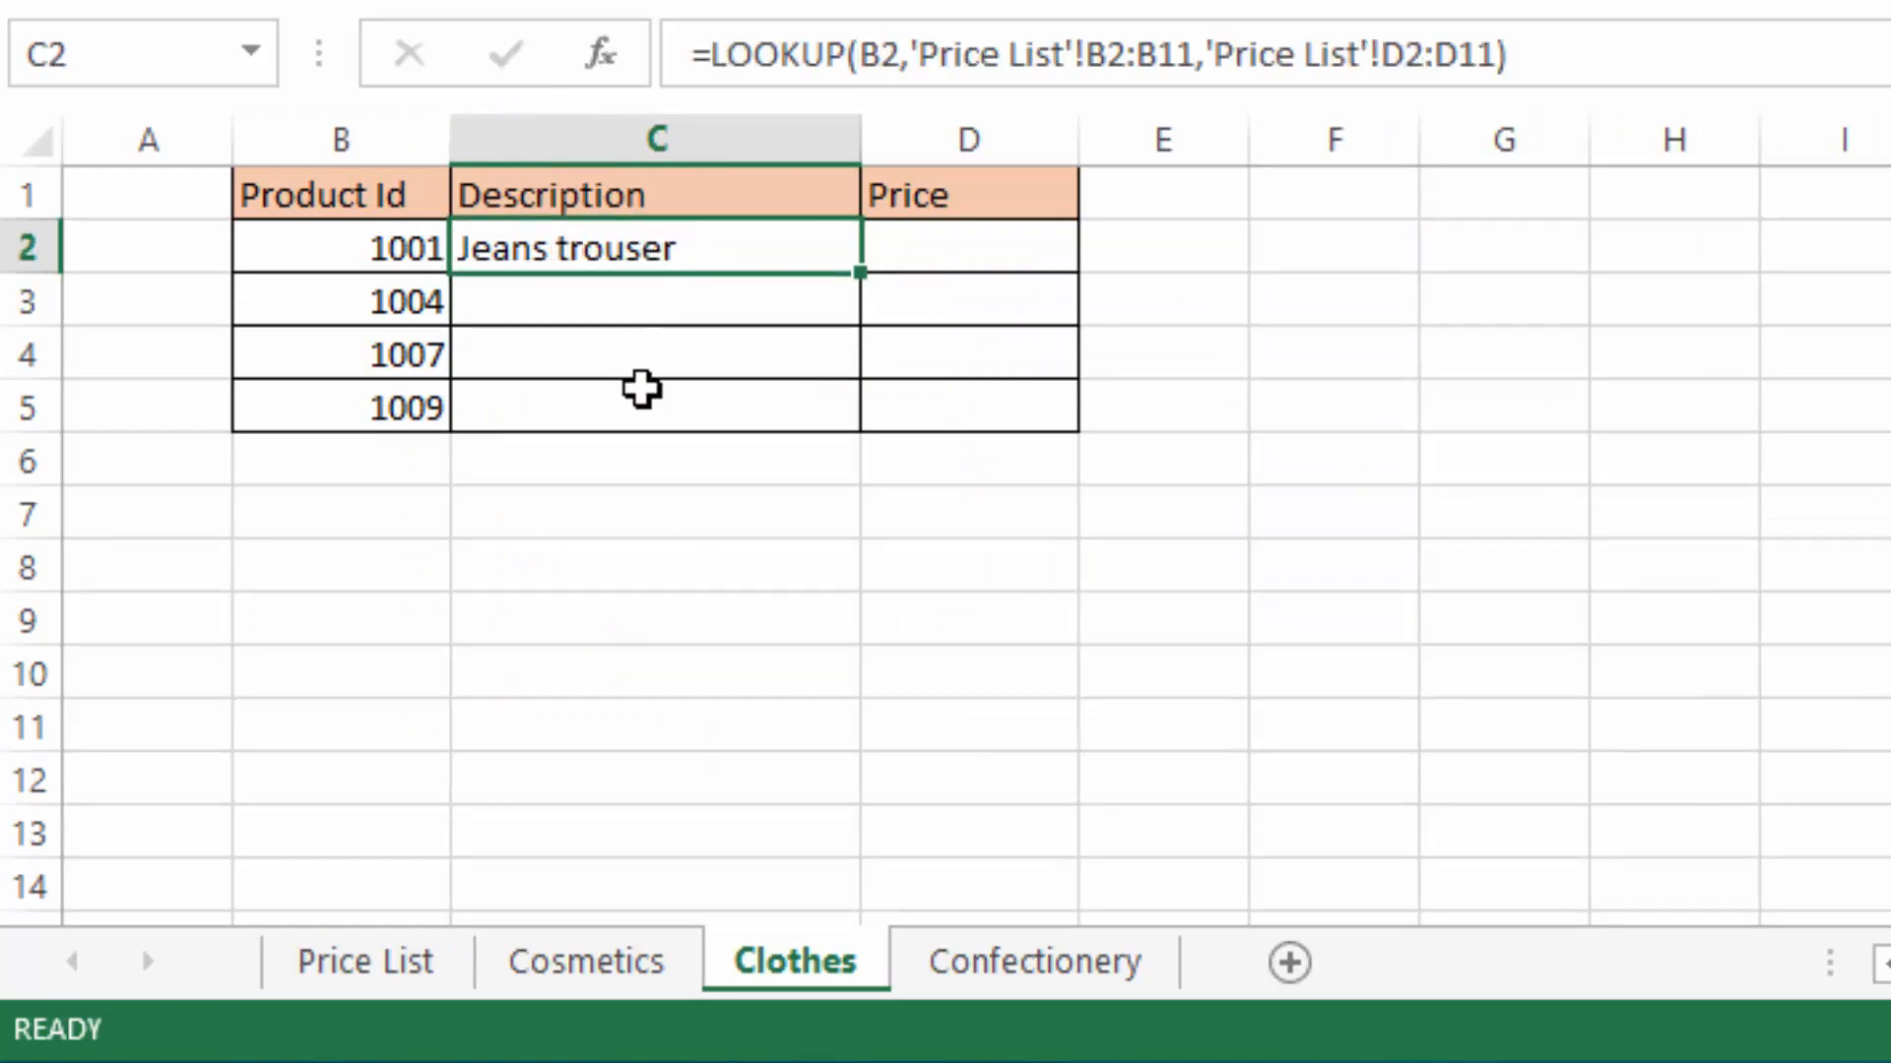
{"action": "left_click", "coordinate": [370, 961]}
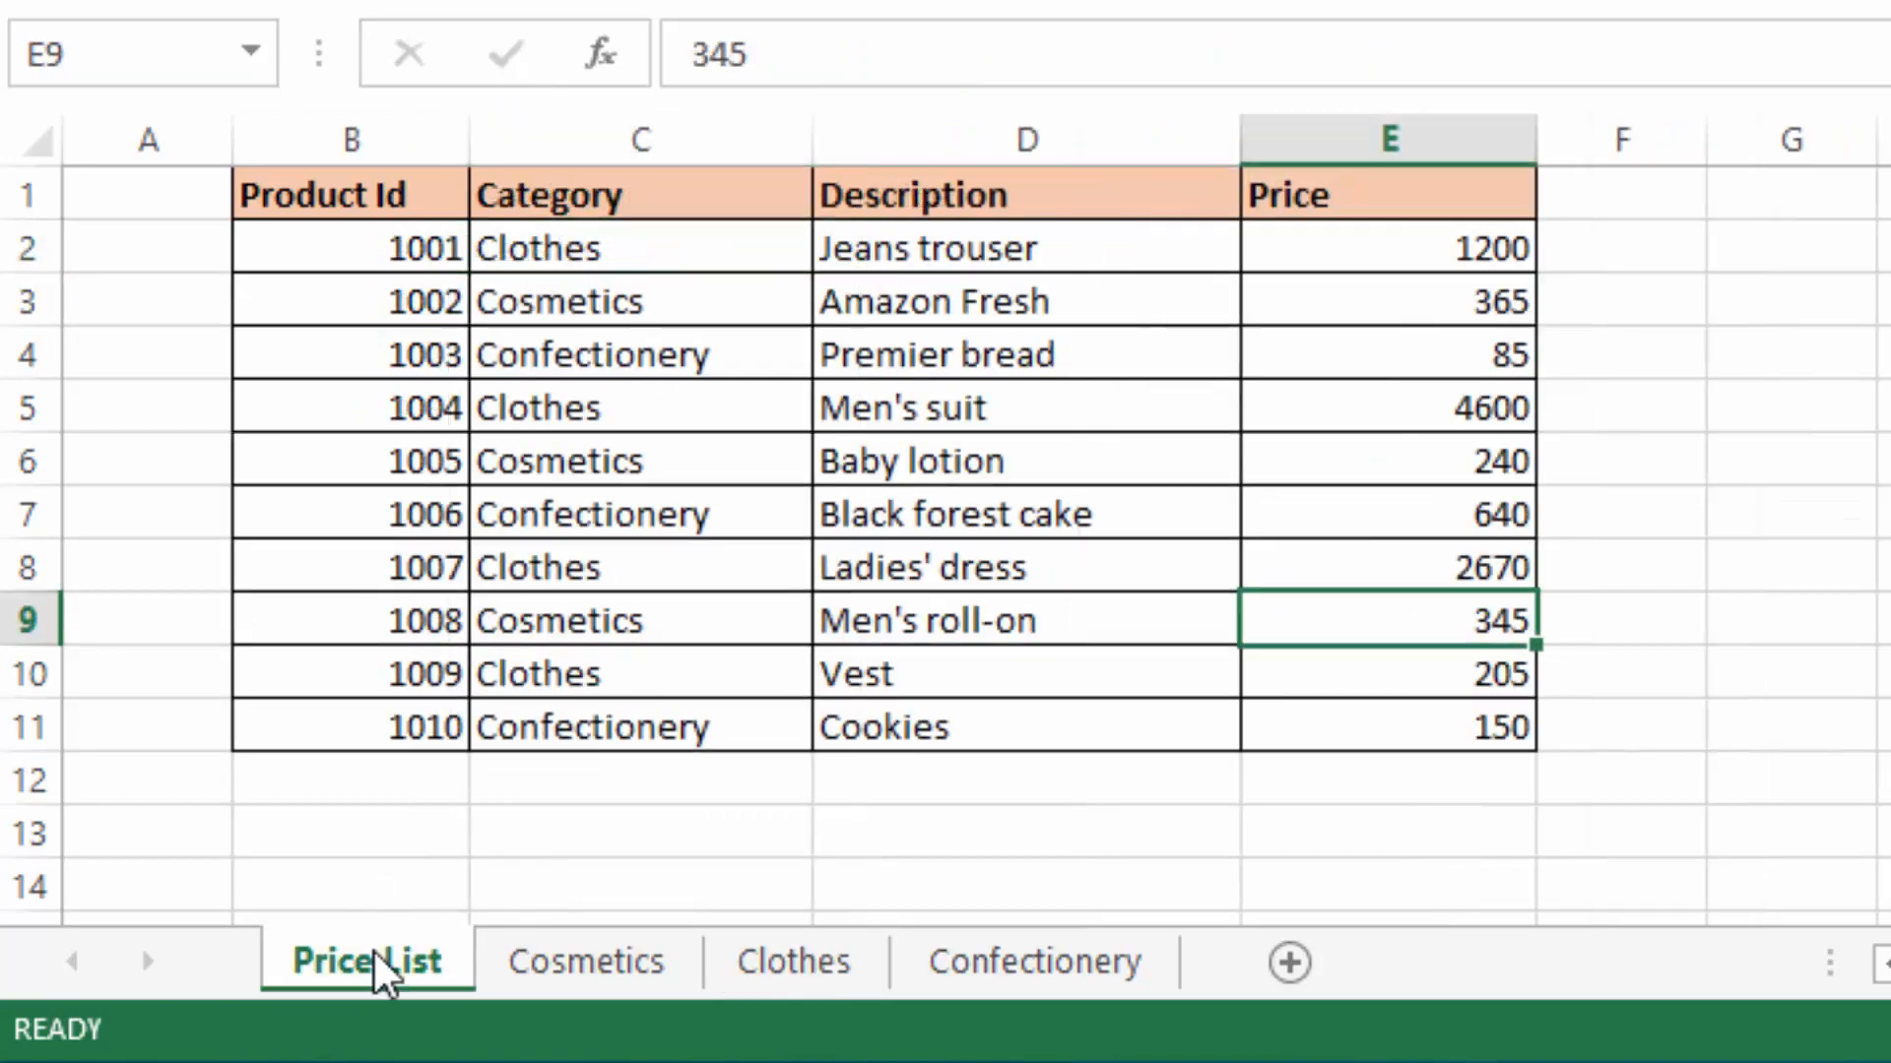
{"action": "left_click", "coordinate": [394, 247]}
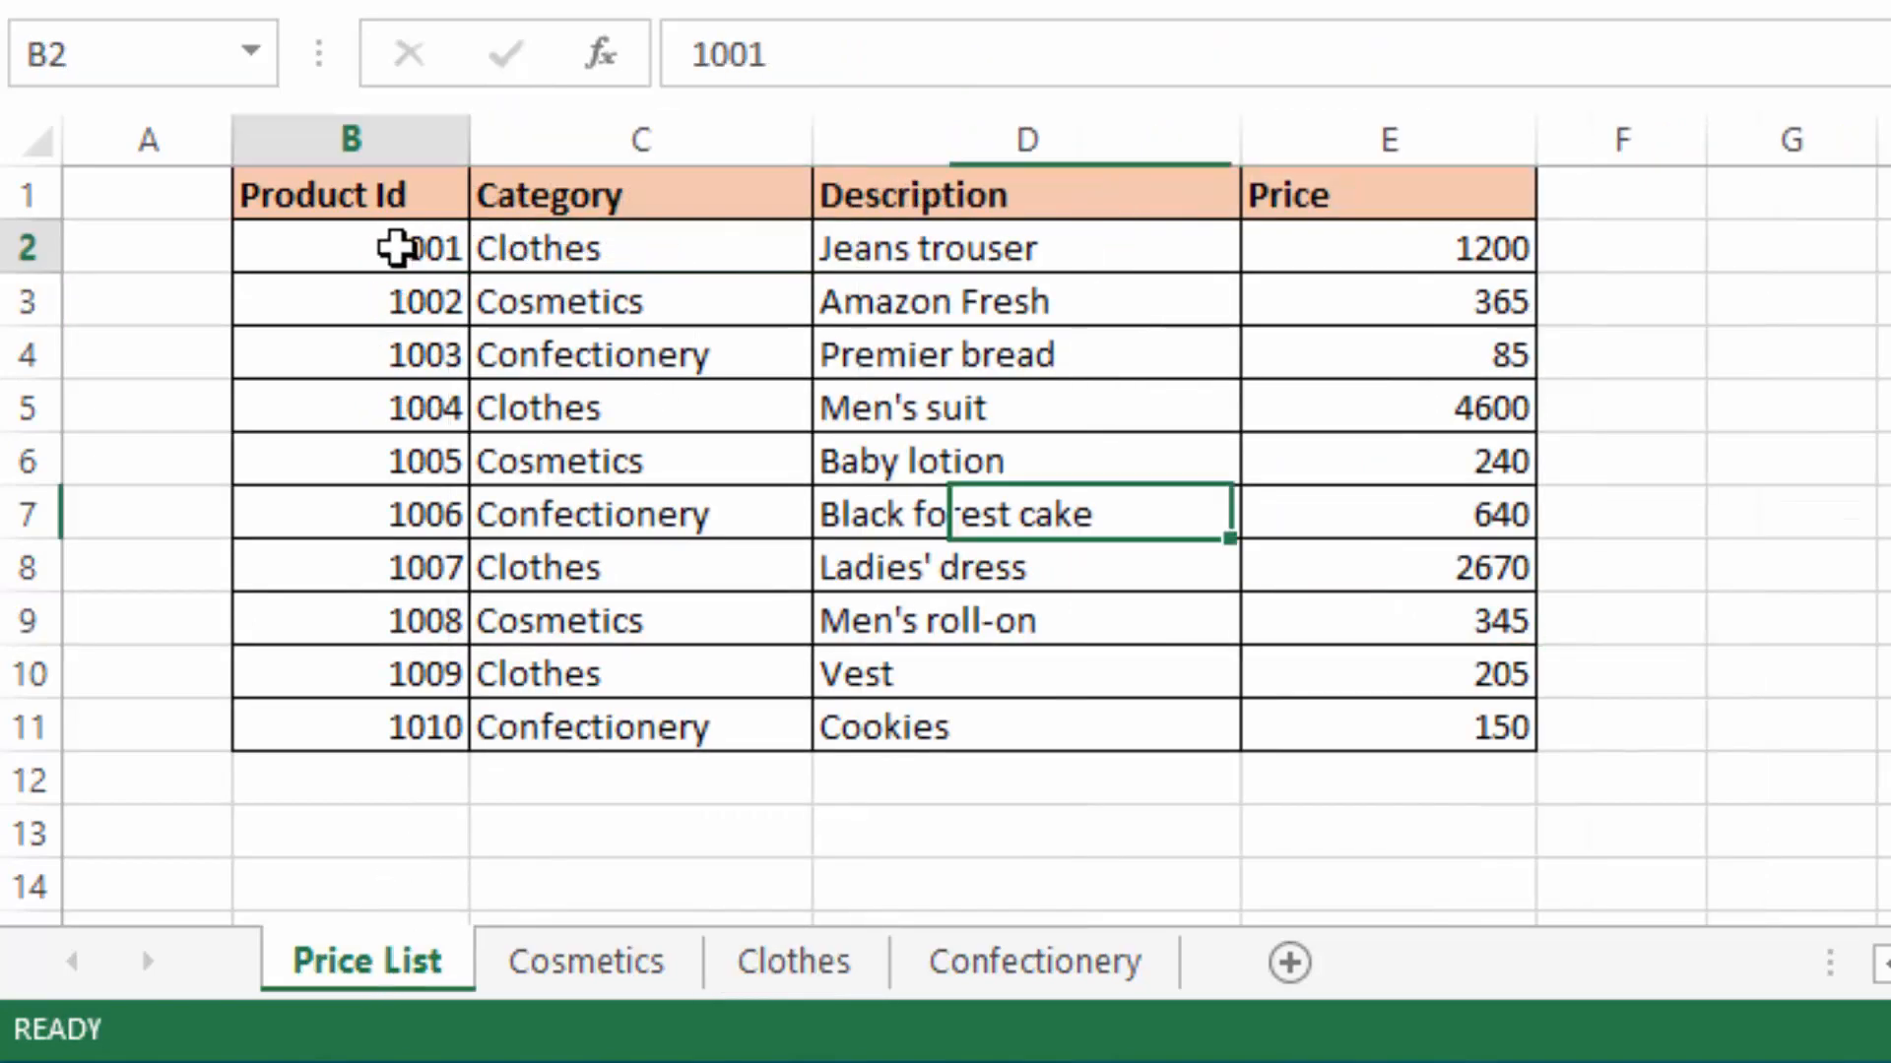
{"action": "left_click", "coordinate": [916, 253]}
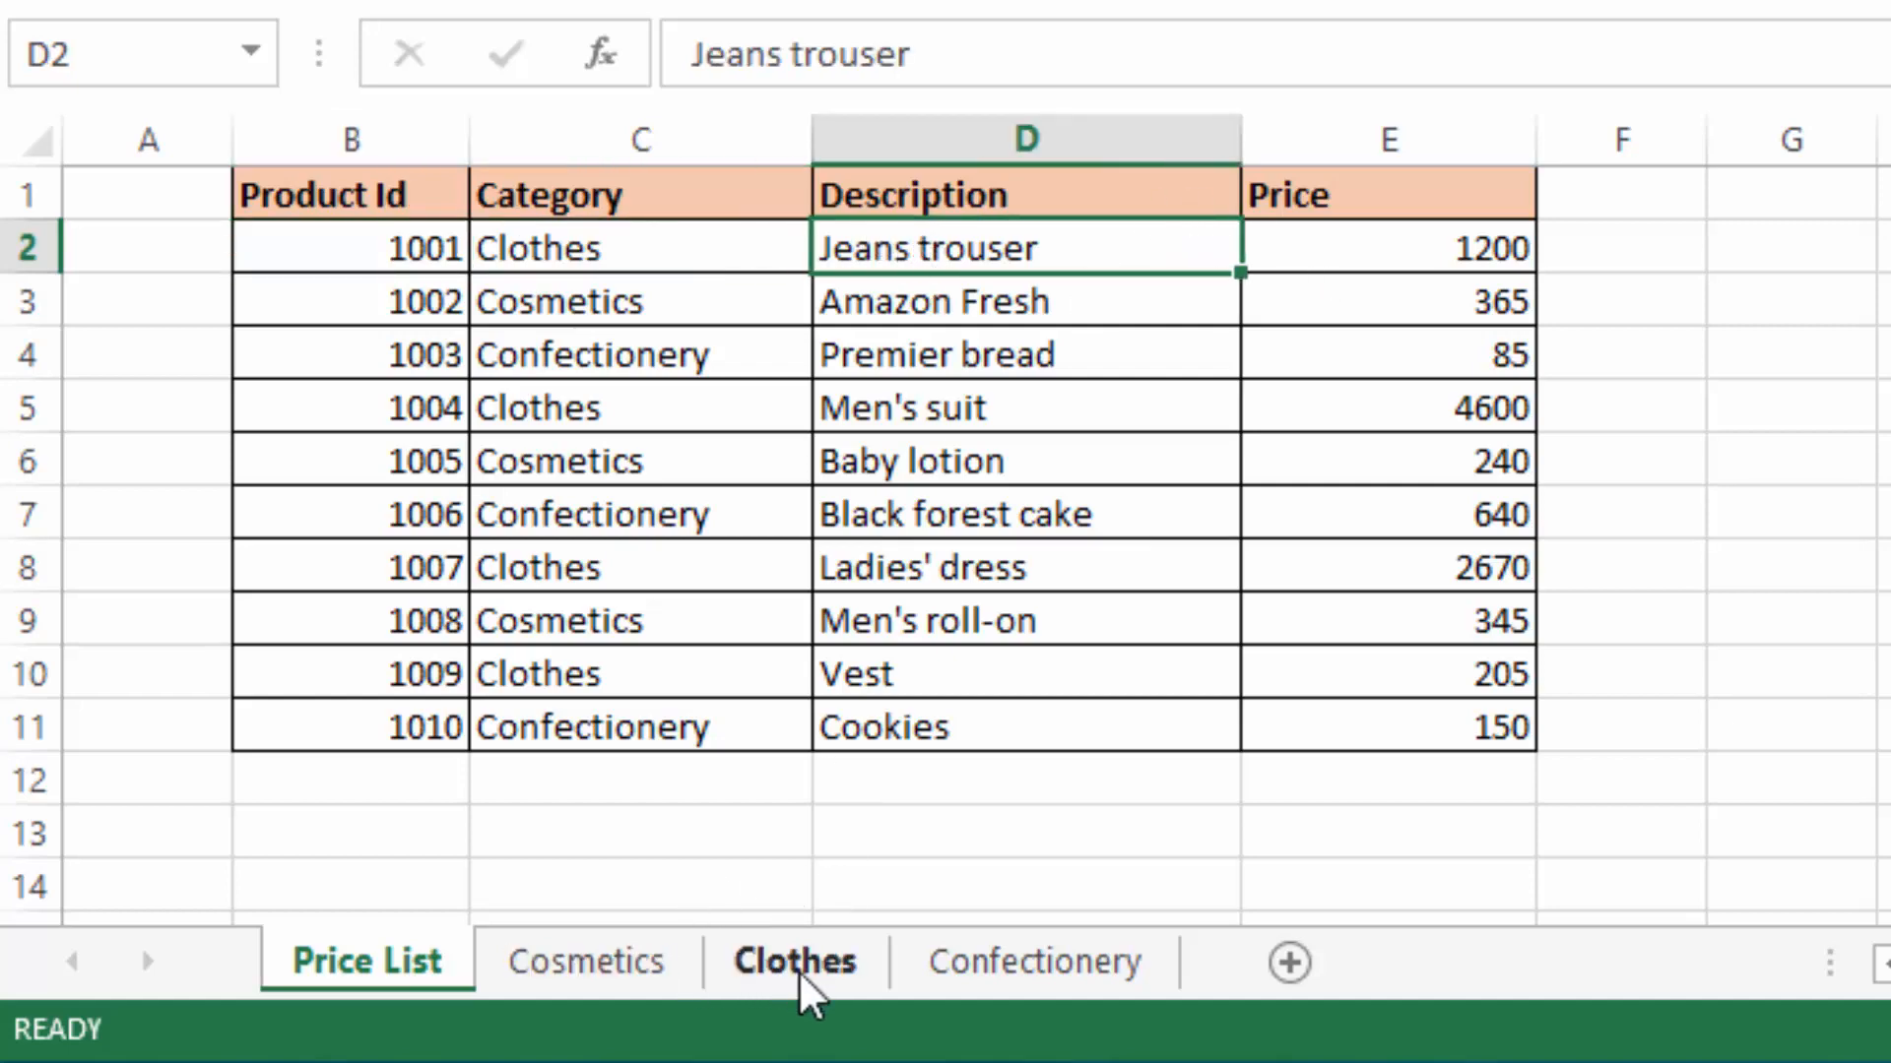
{"action": "left_click", "coordinate": [741, 950]}
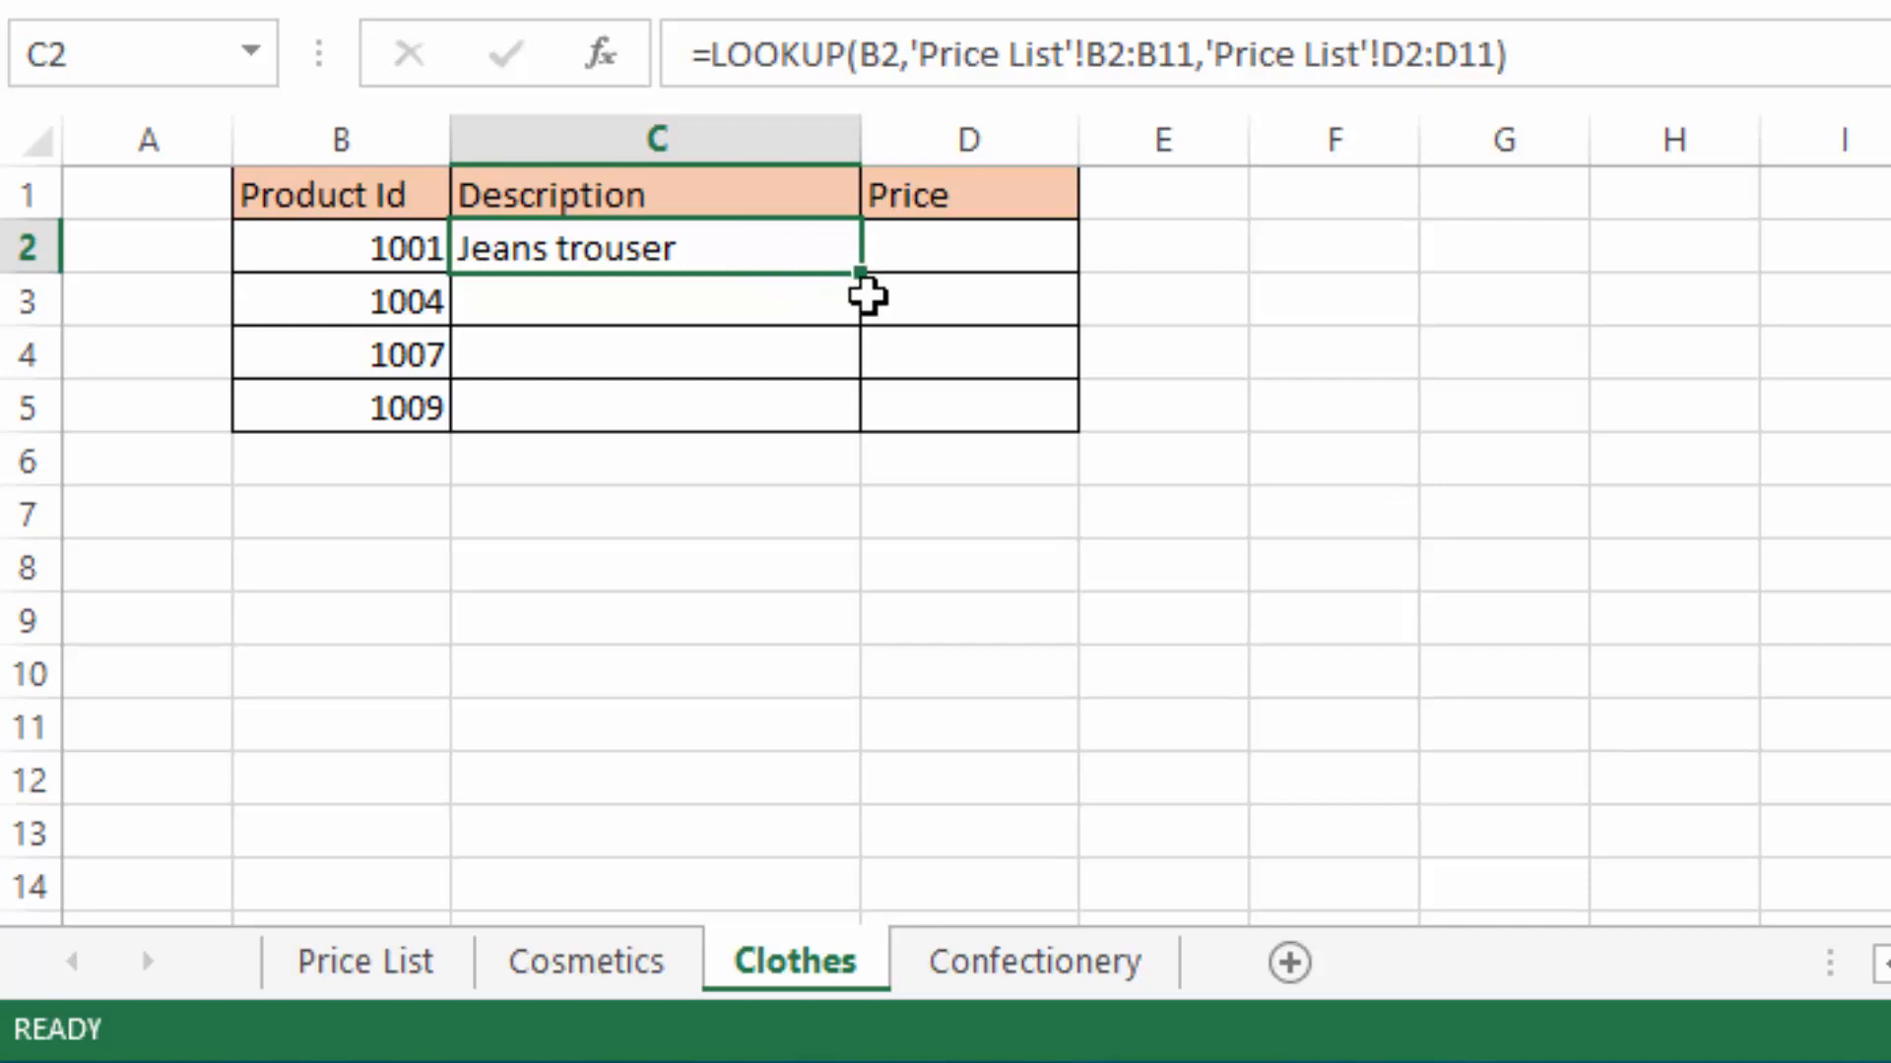
Step: Fill the description formula from C2 down to C5 on the Clothes sheet and check product 1007's description against Price List
{"action": "left_click_drag", "start_coordinate": [863, 274], "coordinate": [865, 430]}
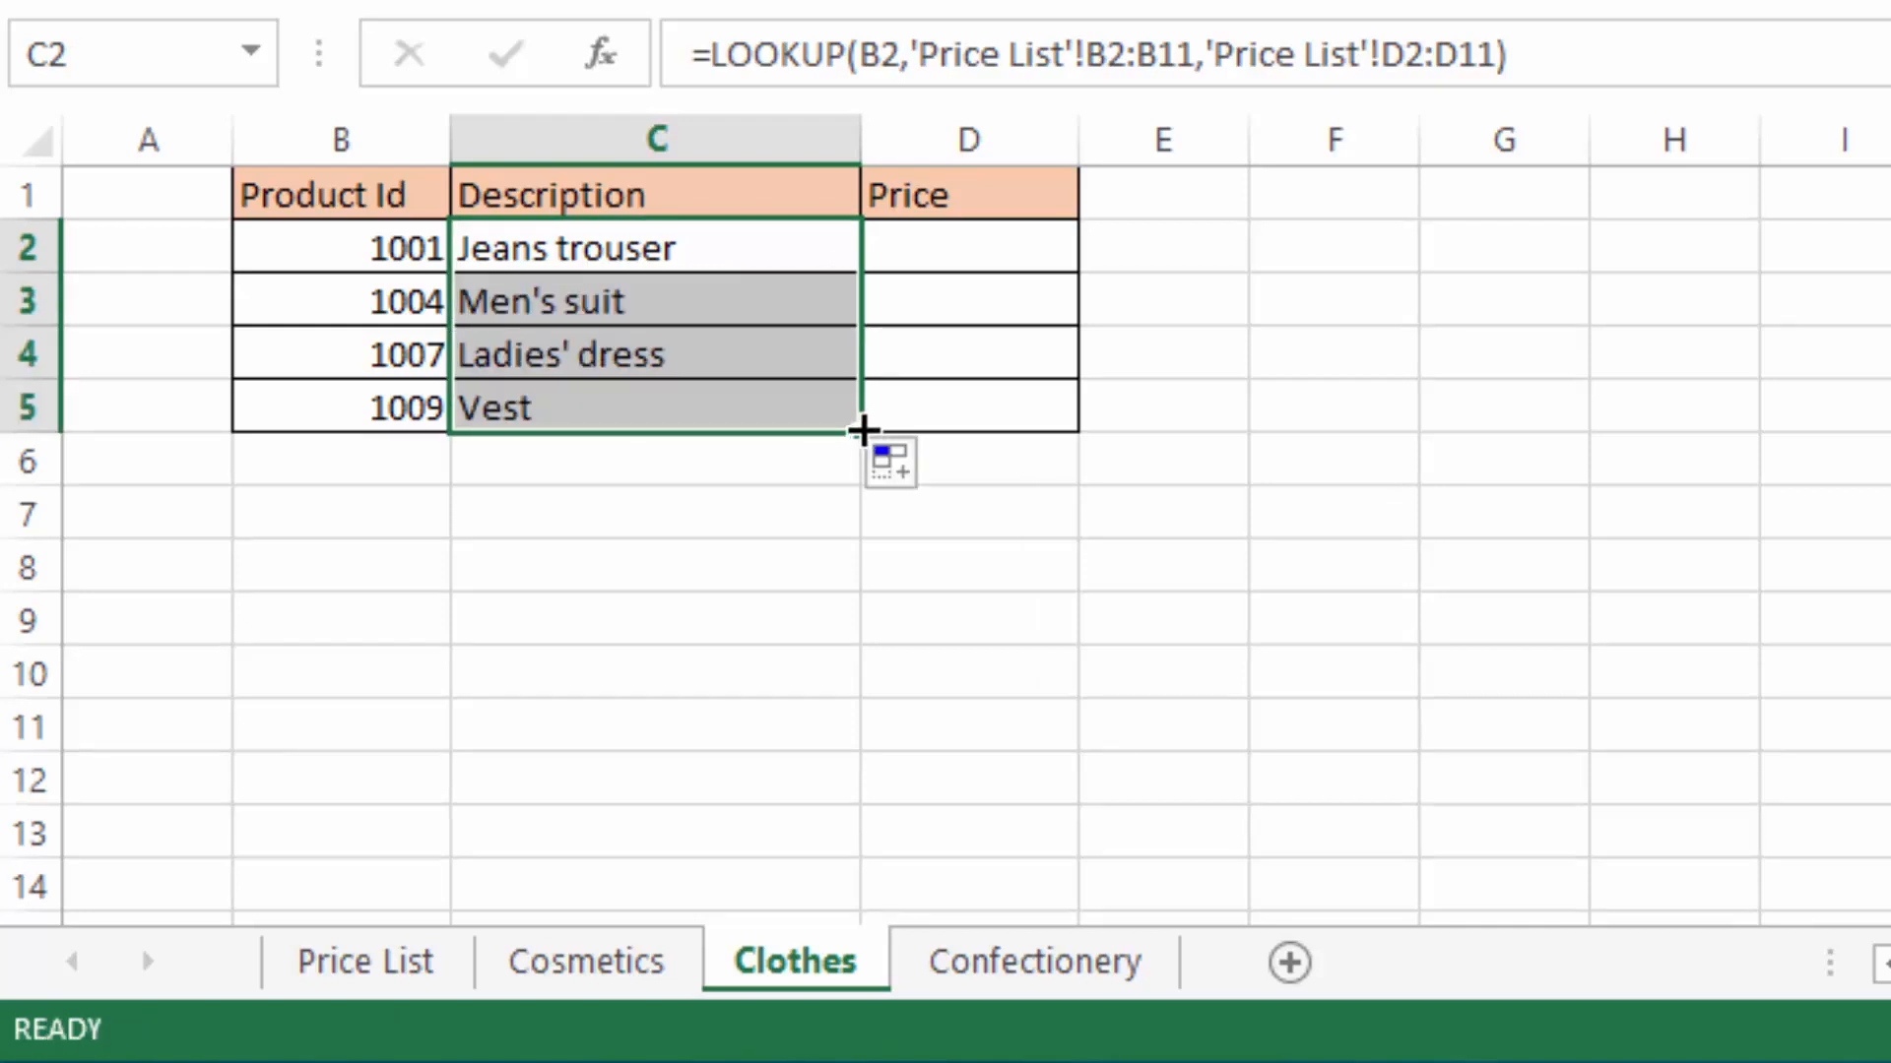
{"action": "left_click", "coordinate": [950, 334]}
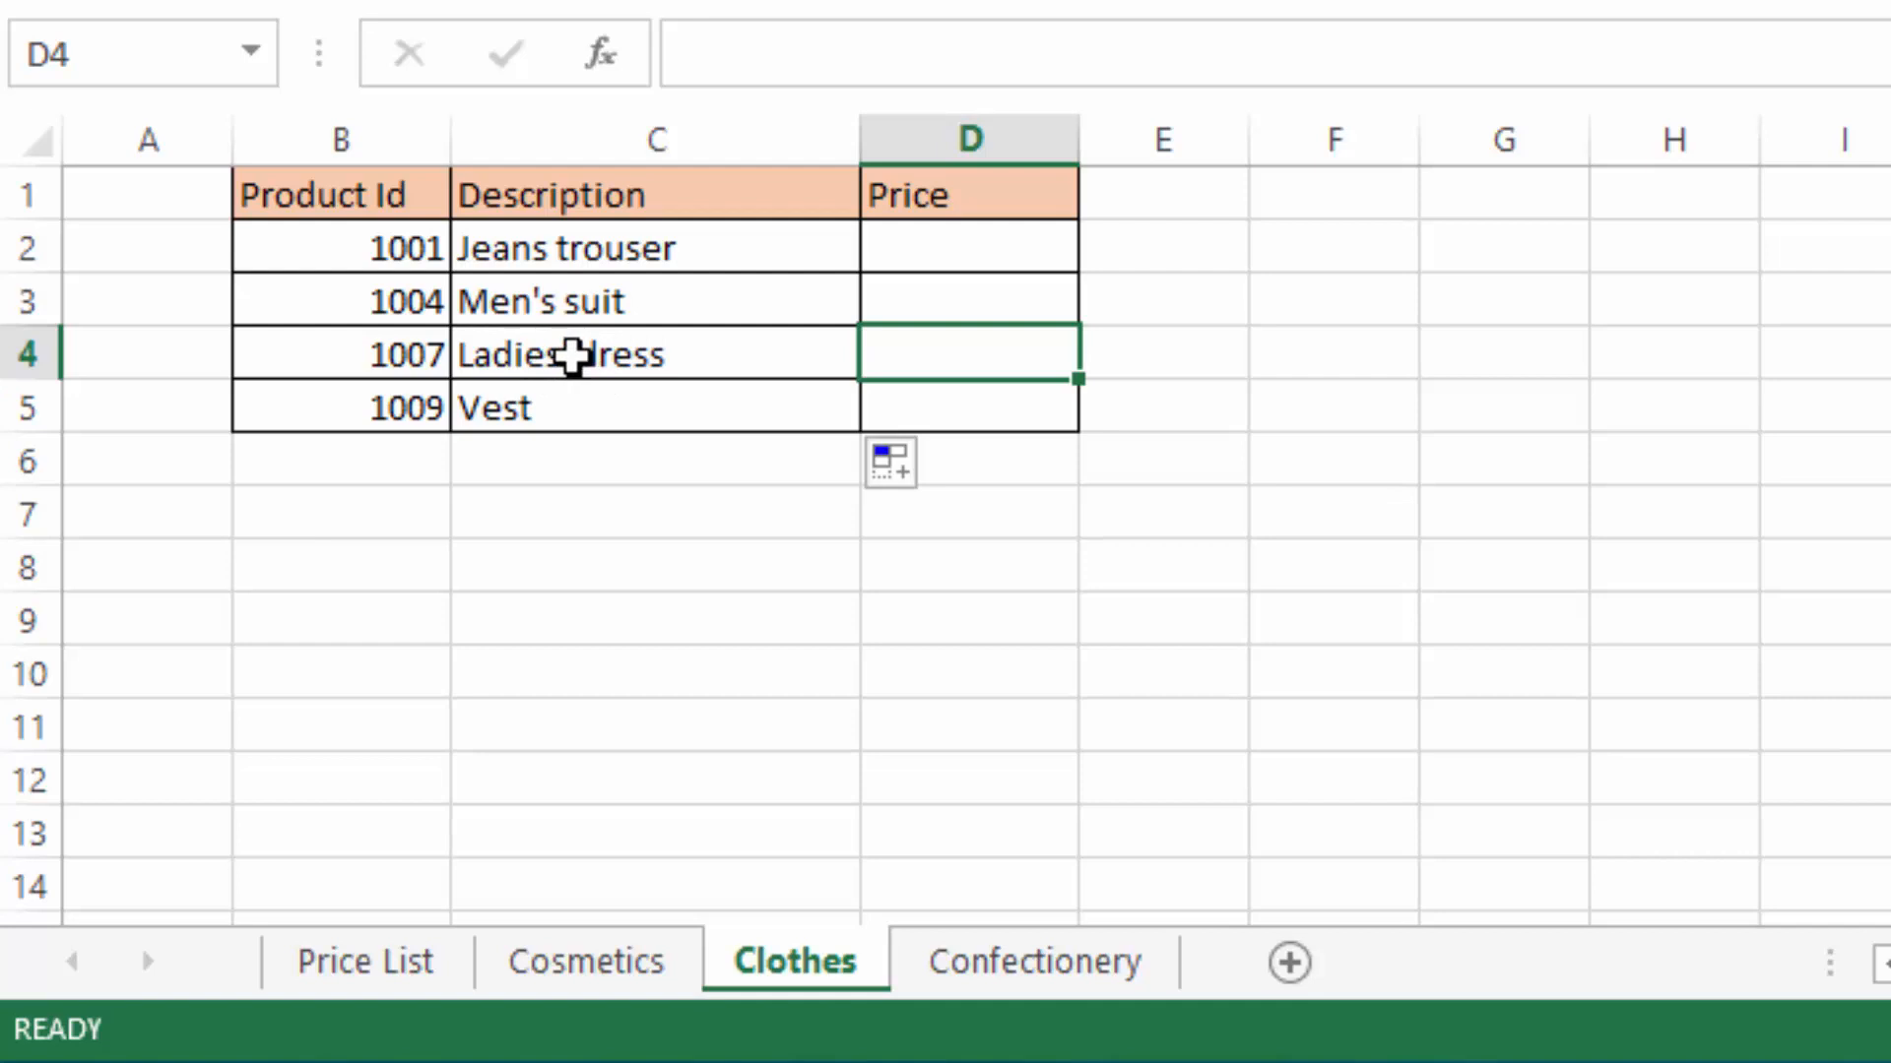
{"action": "left_click", "coordinate": [476, 356]}
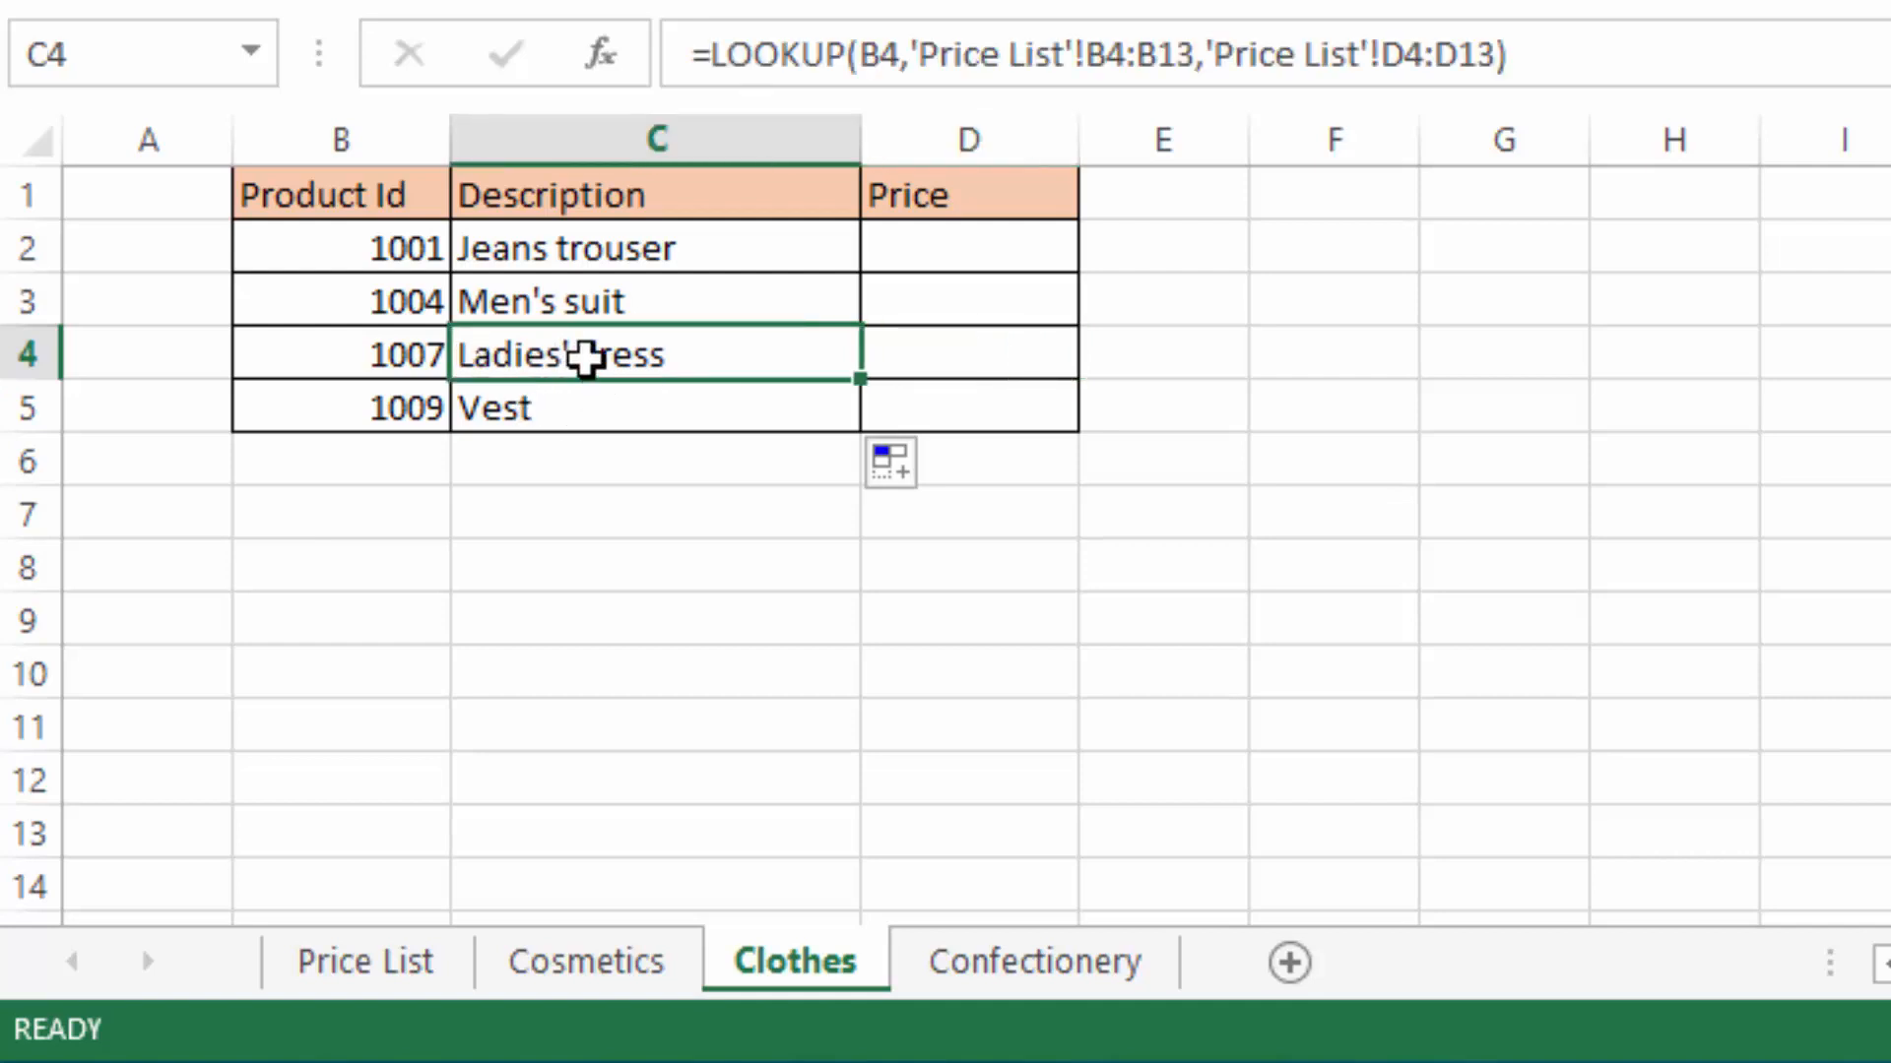
{"action": "left_click", "coordinate": [370, 973]}
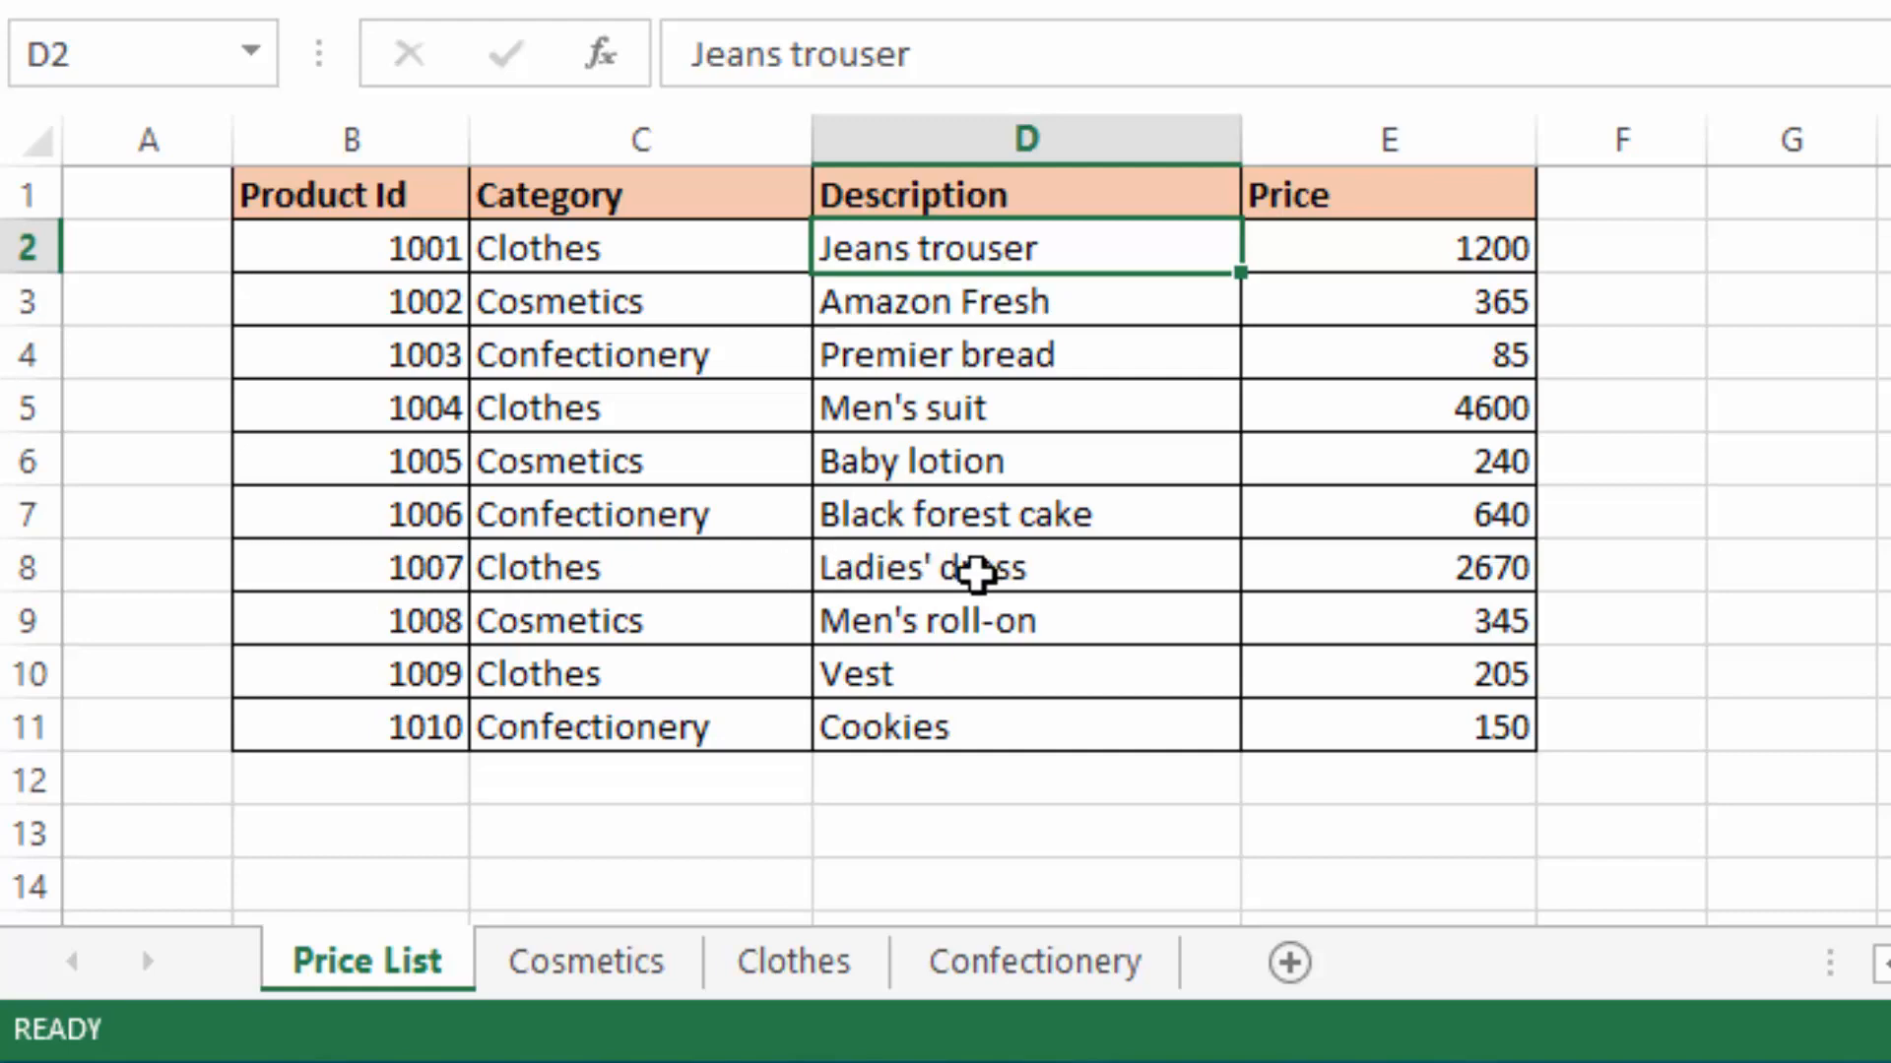
{"action": "left_click", "coordinate": [975, 571]}
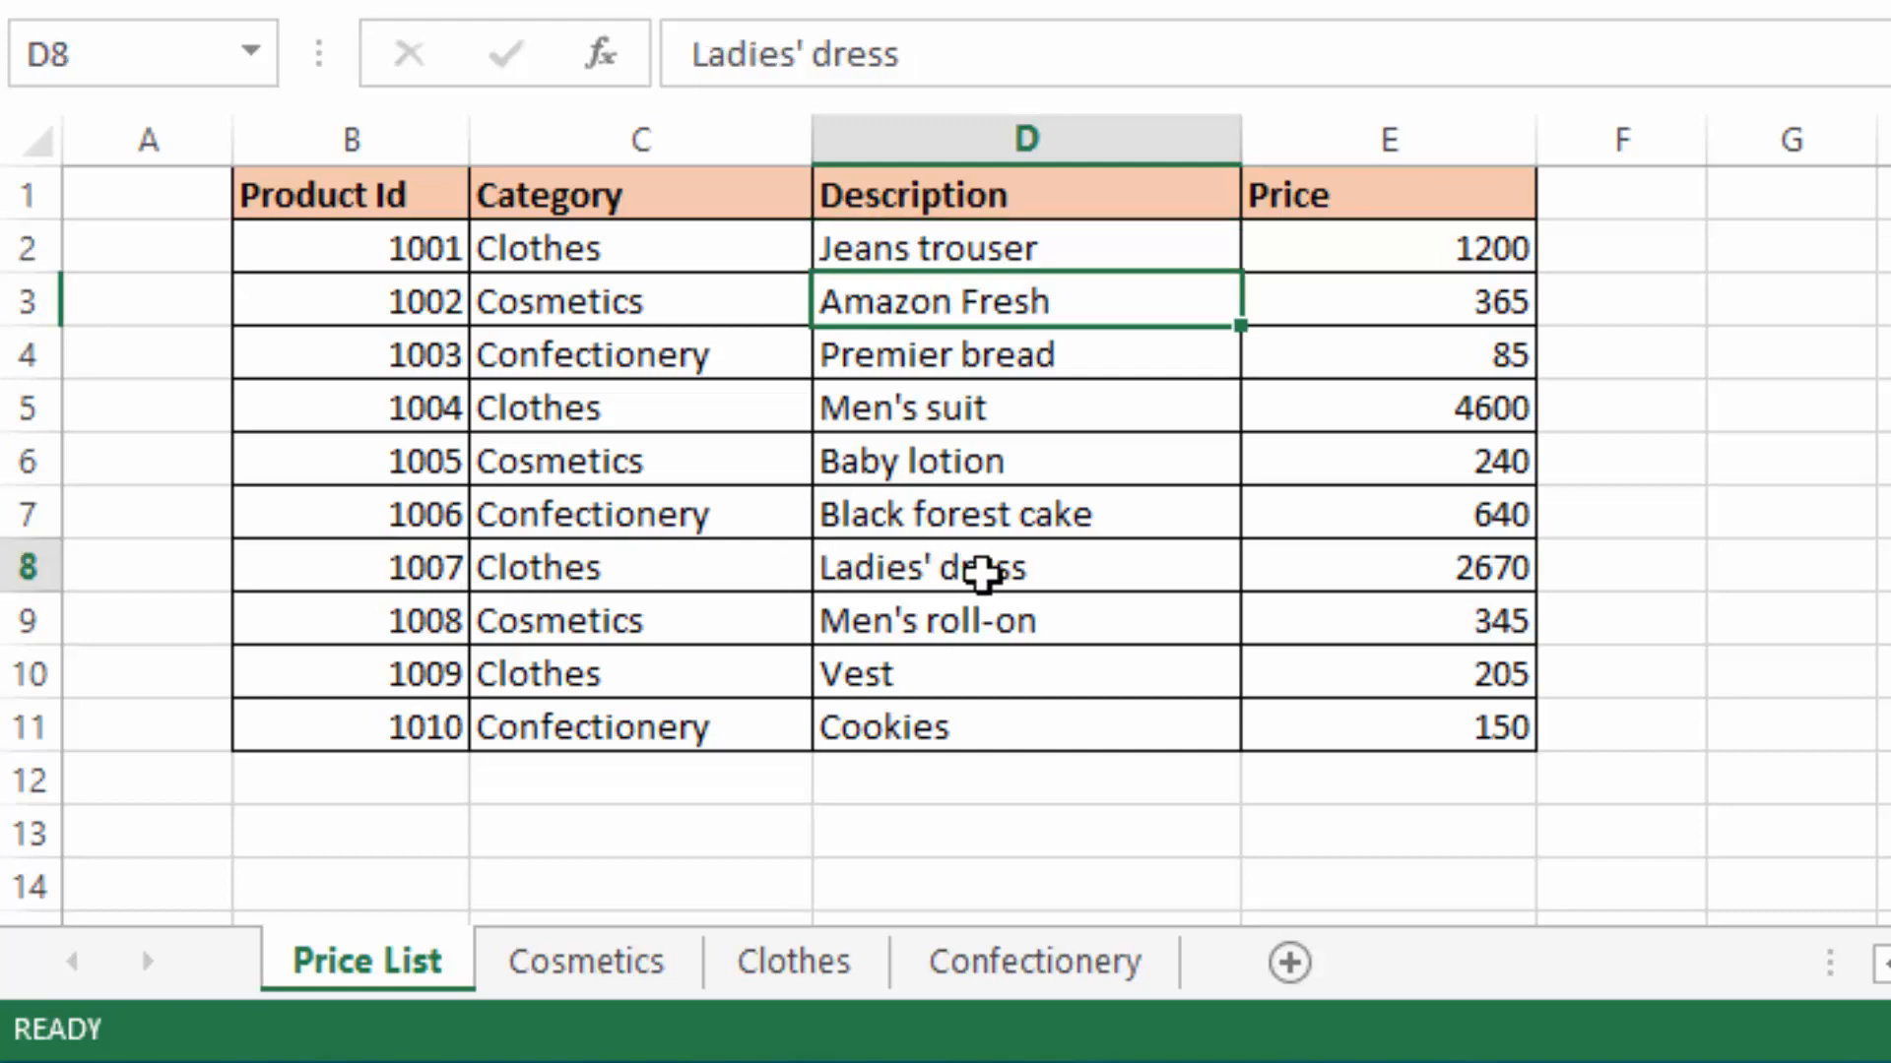
{"action": "left_click", "coordinate": [760, 951]}
Step: Widen the Price column of the Clothes sheet slightly and start a LOOKUP formula in D2 with B2 as the lookup value
{"action": "left_click", "coordinate": [963, 246]}
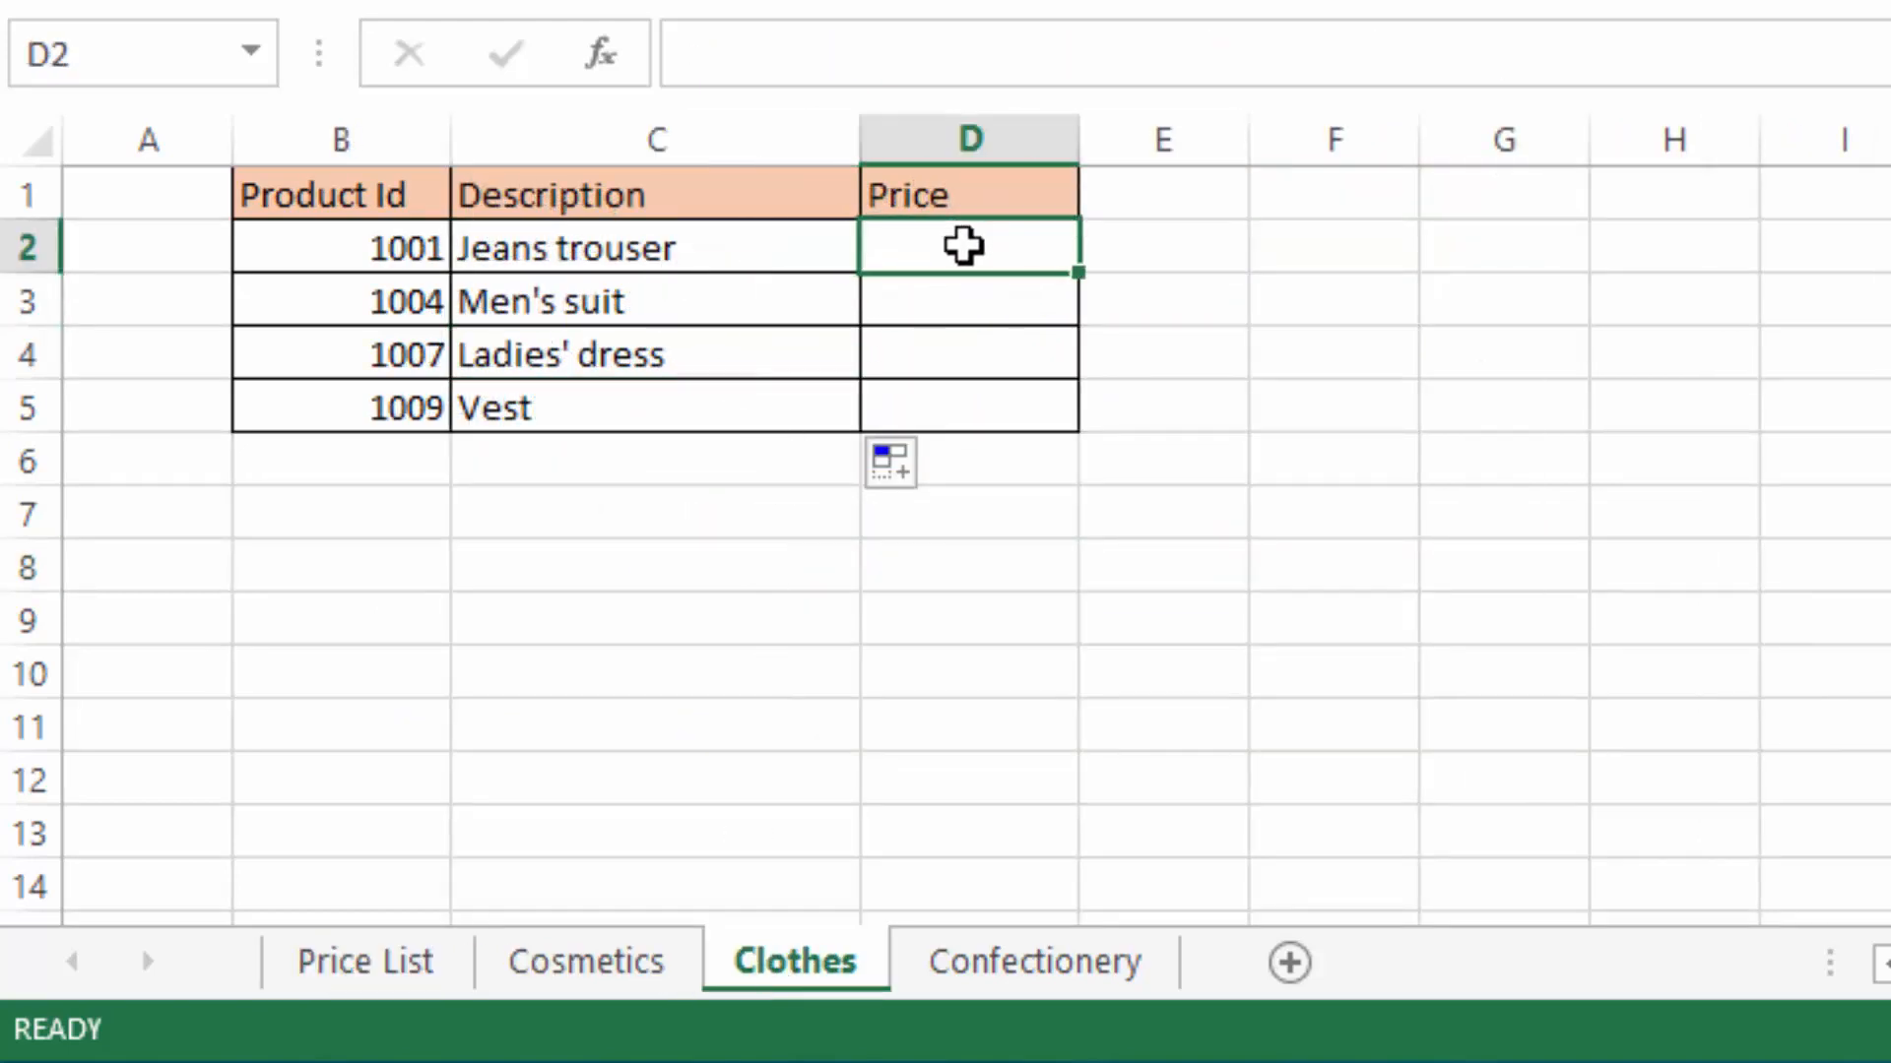
{"action": "left_click_drag", "start_coordinate": [1078, 144], "coordinate": [1099, 145]}
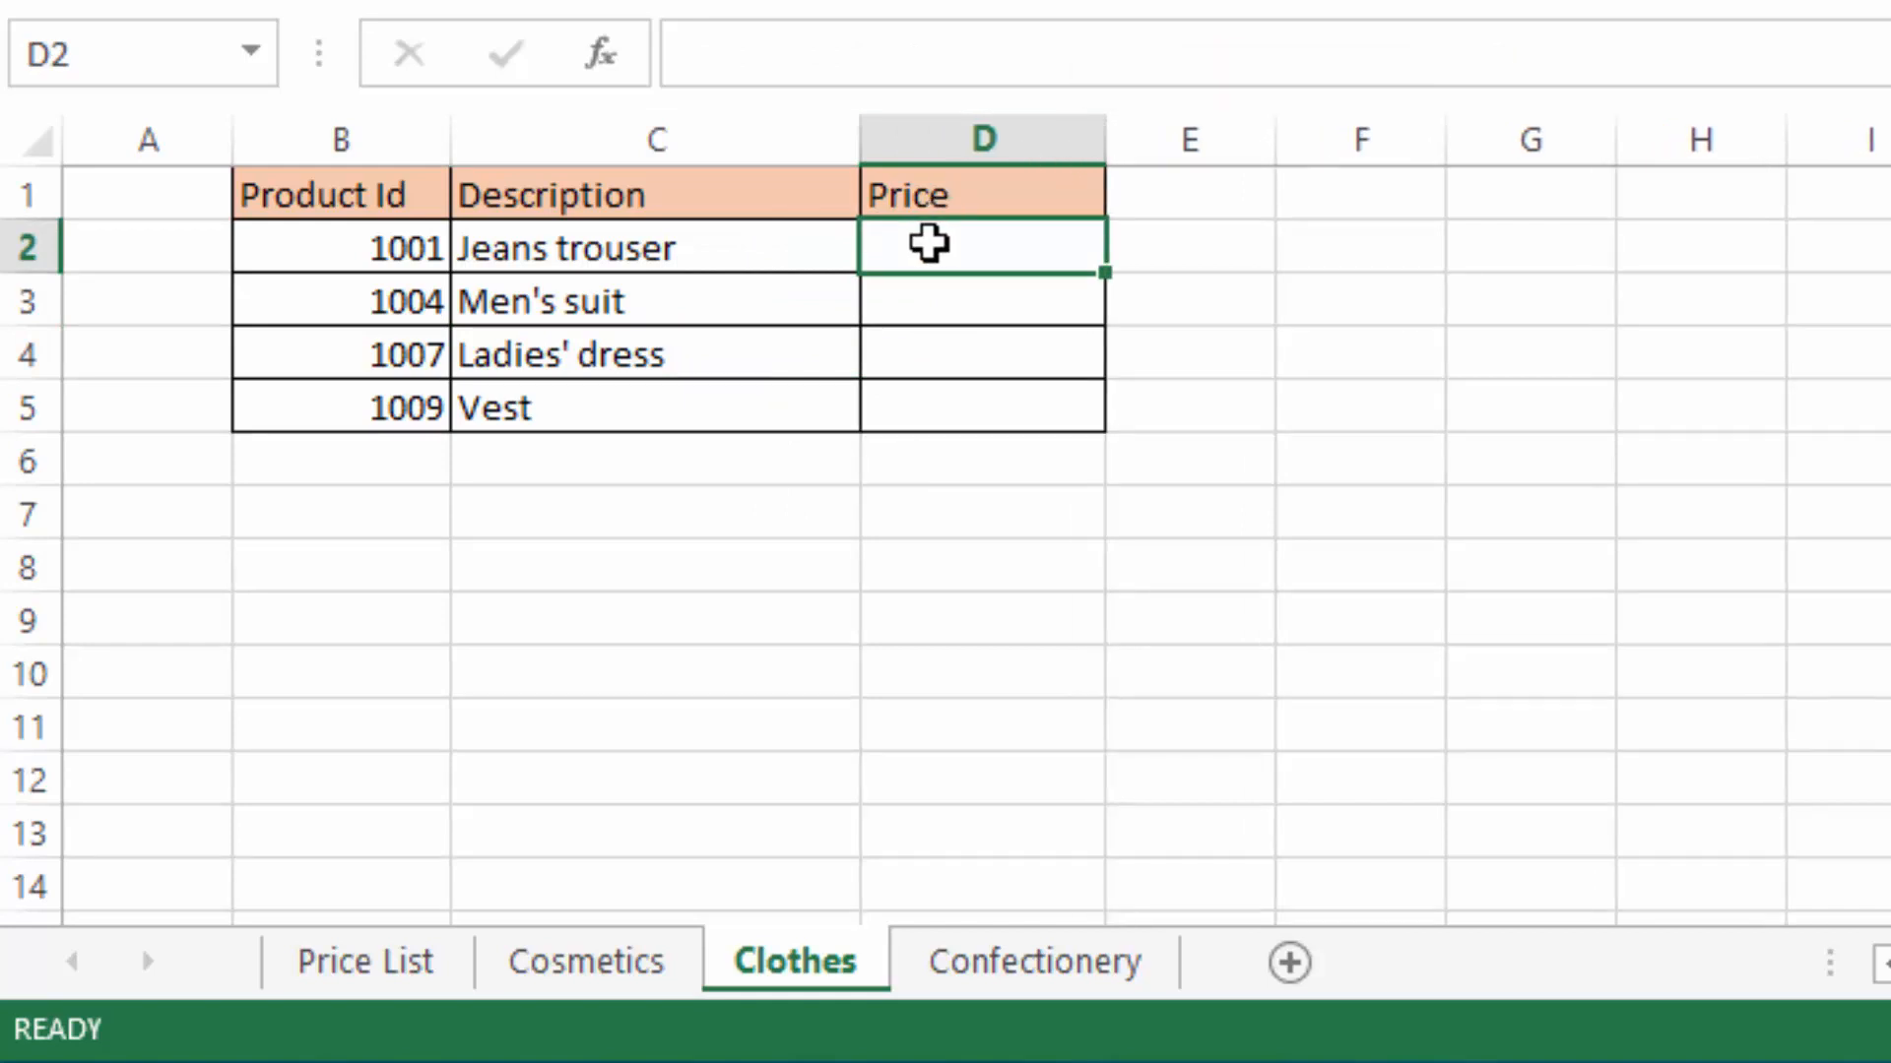
{"action": "type", "text": "=loo"}
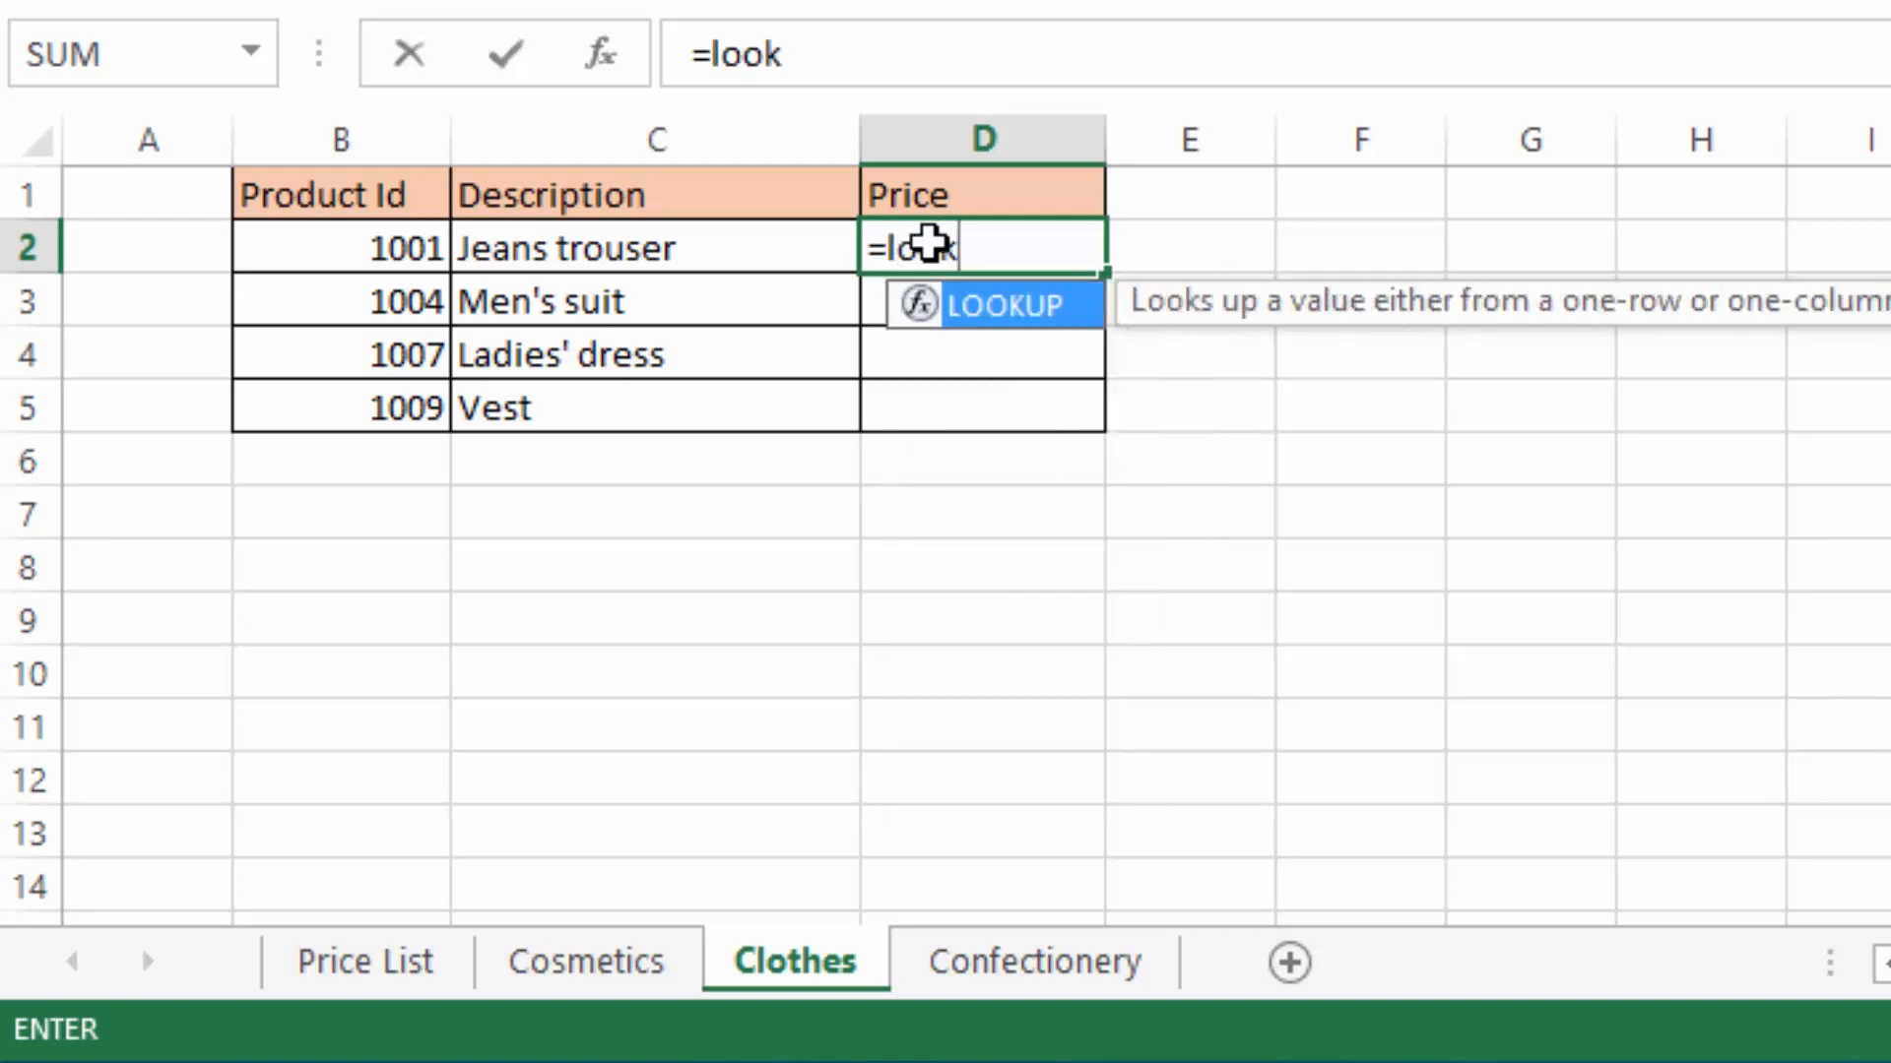
{"action": "type", "text": "k"}
{"action": "double_click", "coordinate": [1007, 309]}
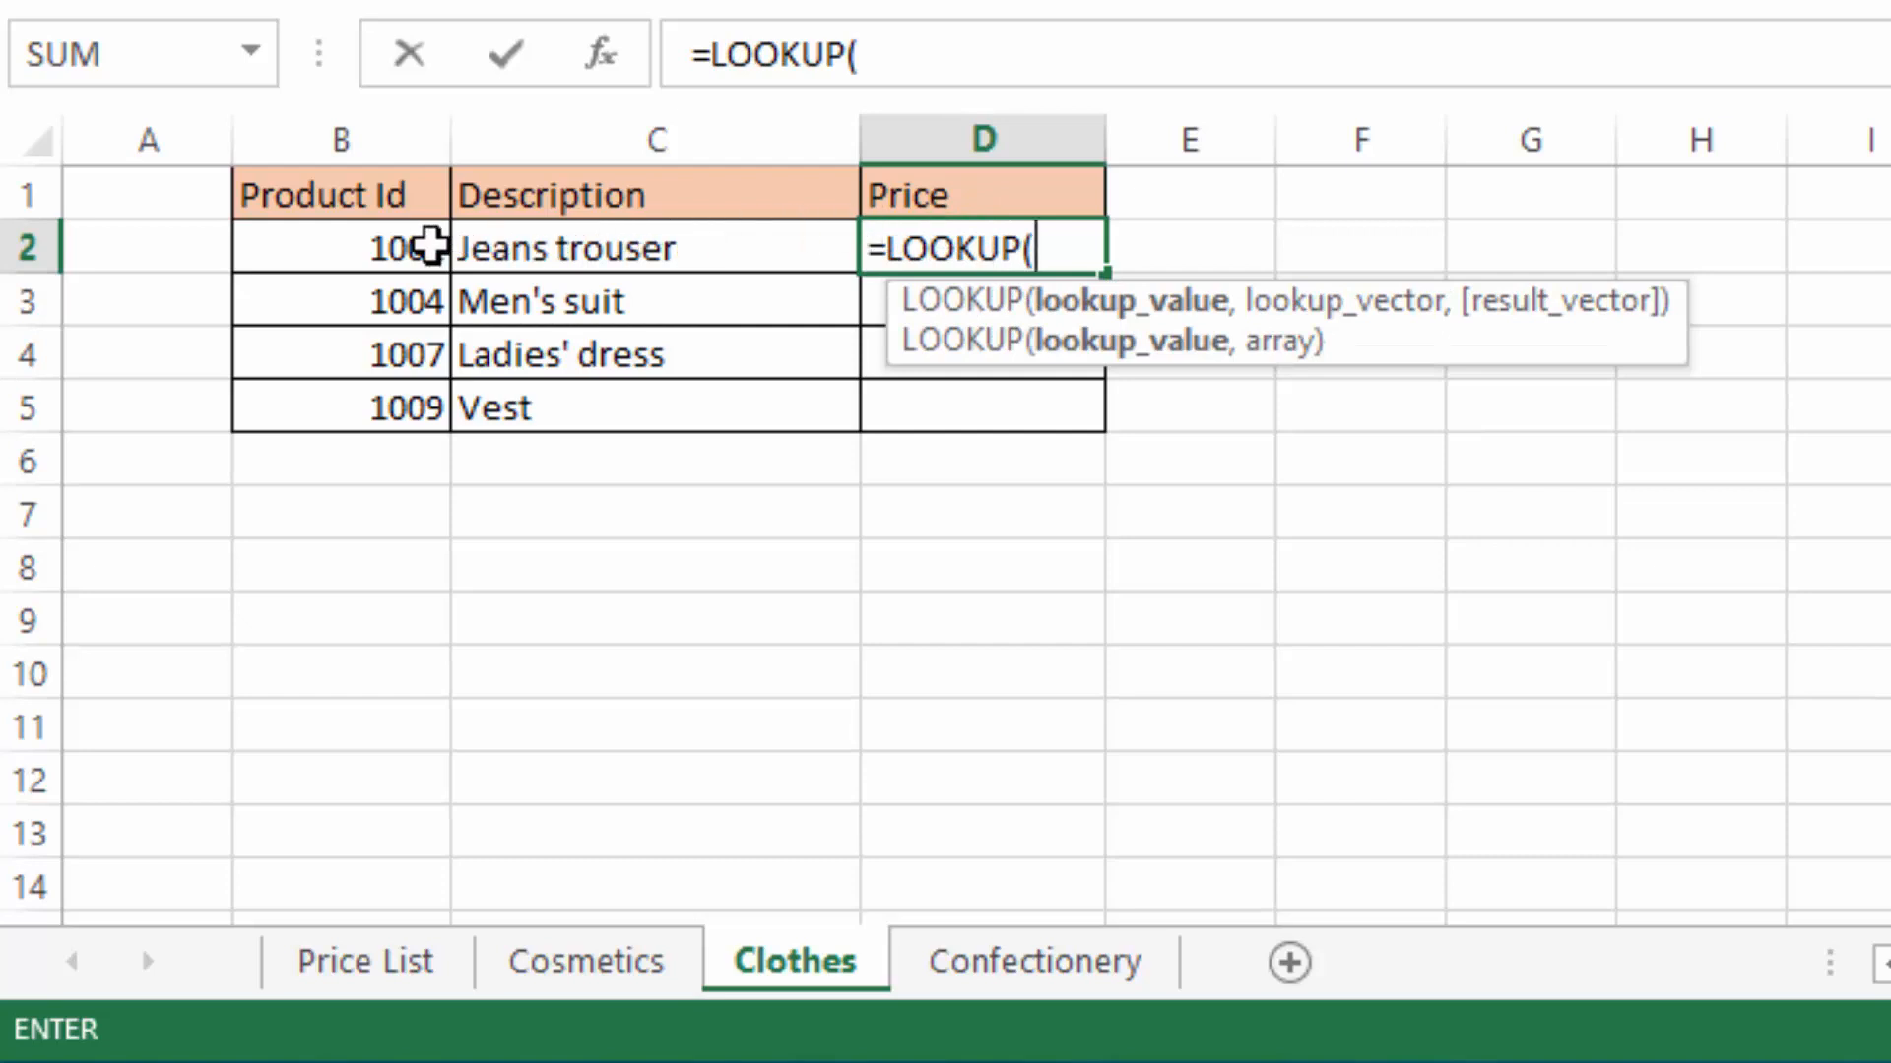
{"action": "left_click", "coordinate": [383, 246]}
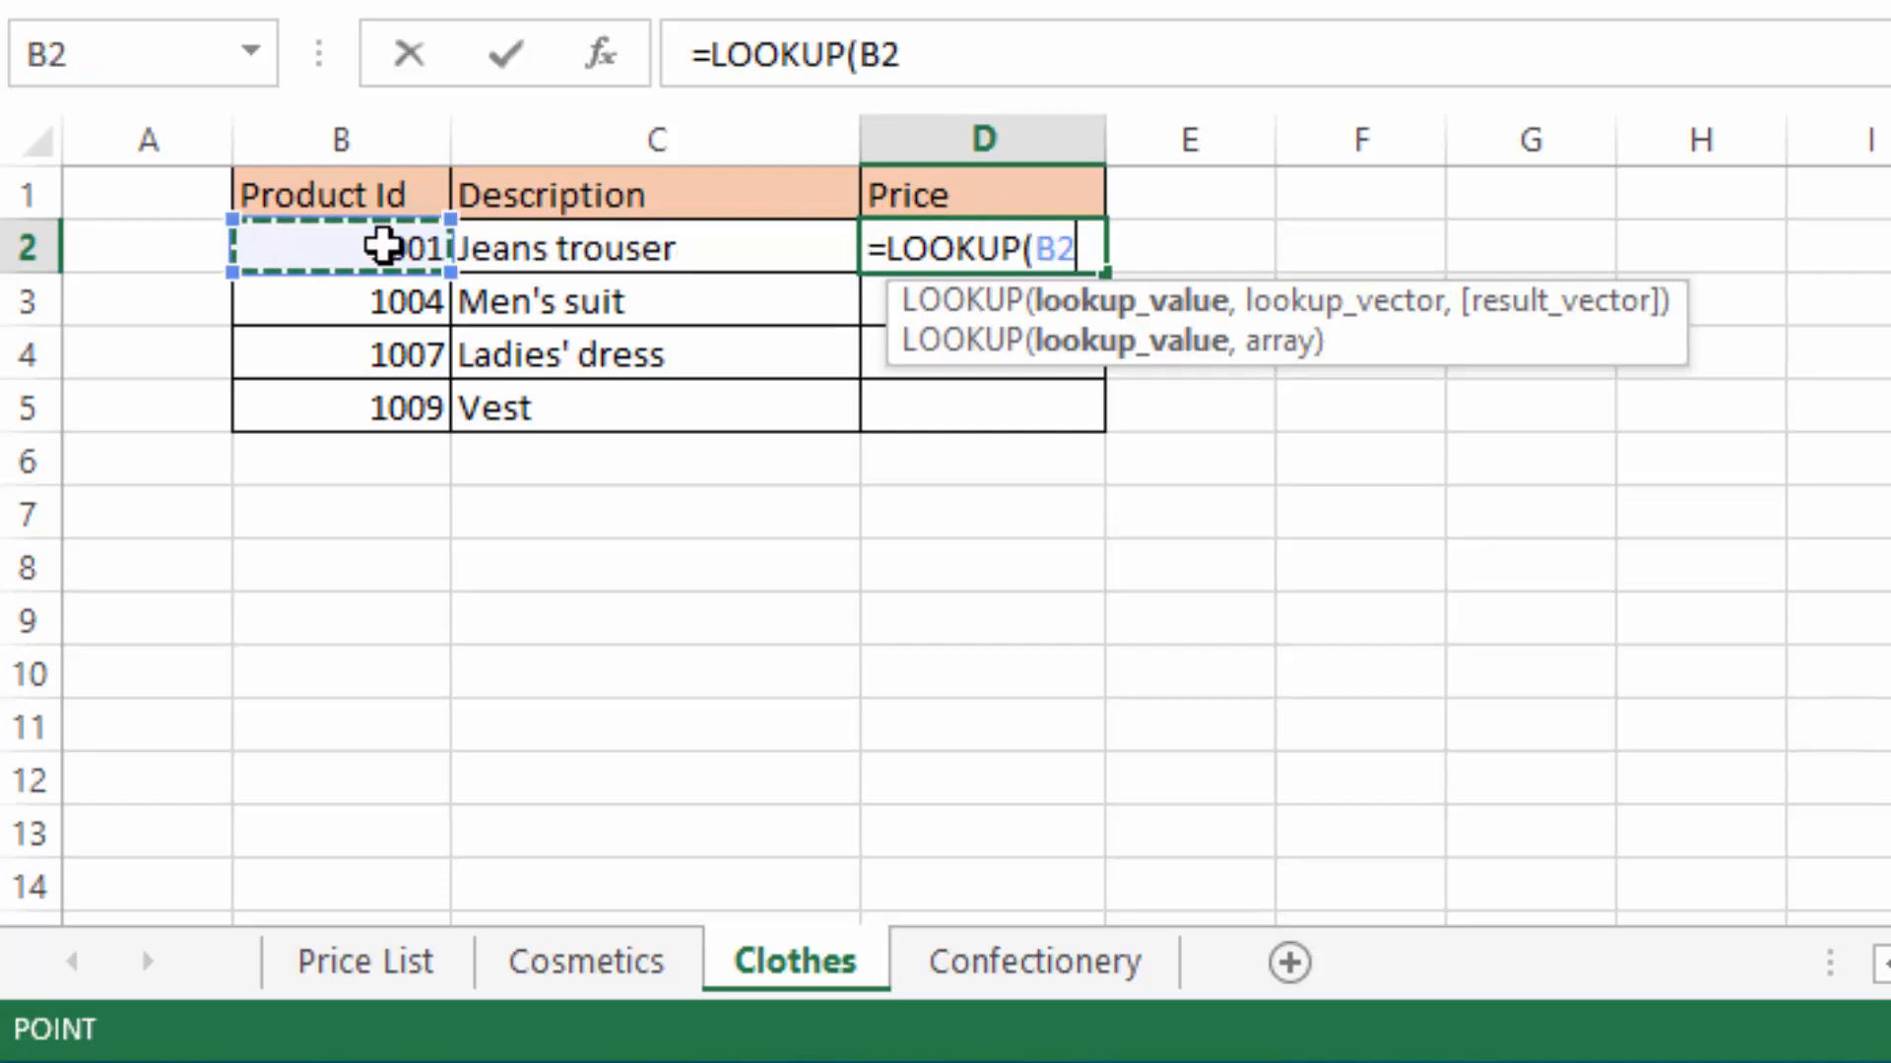
{"action": "type", "text": ","}
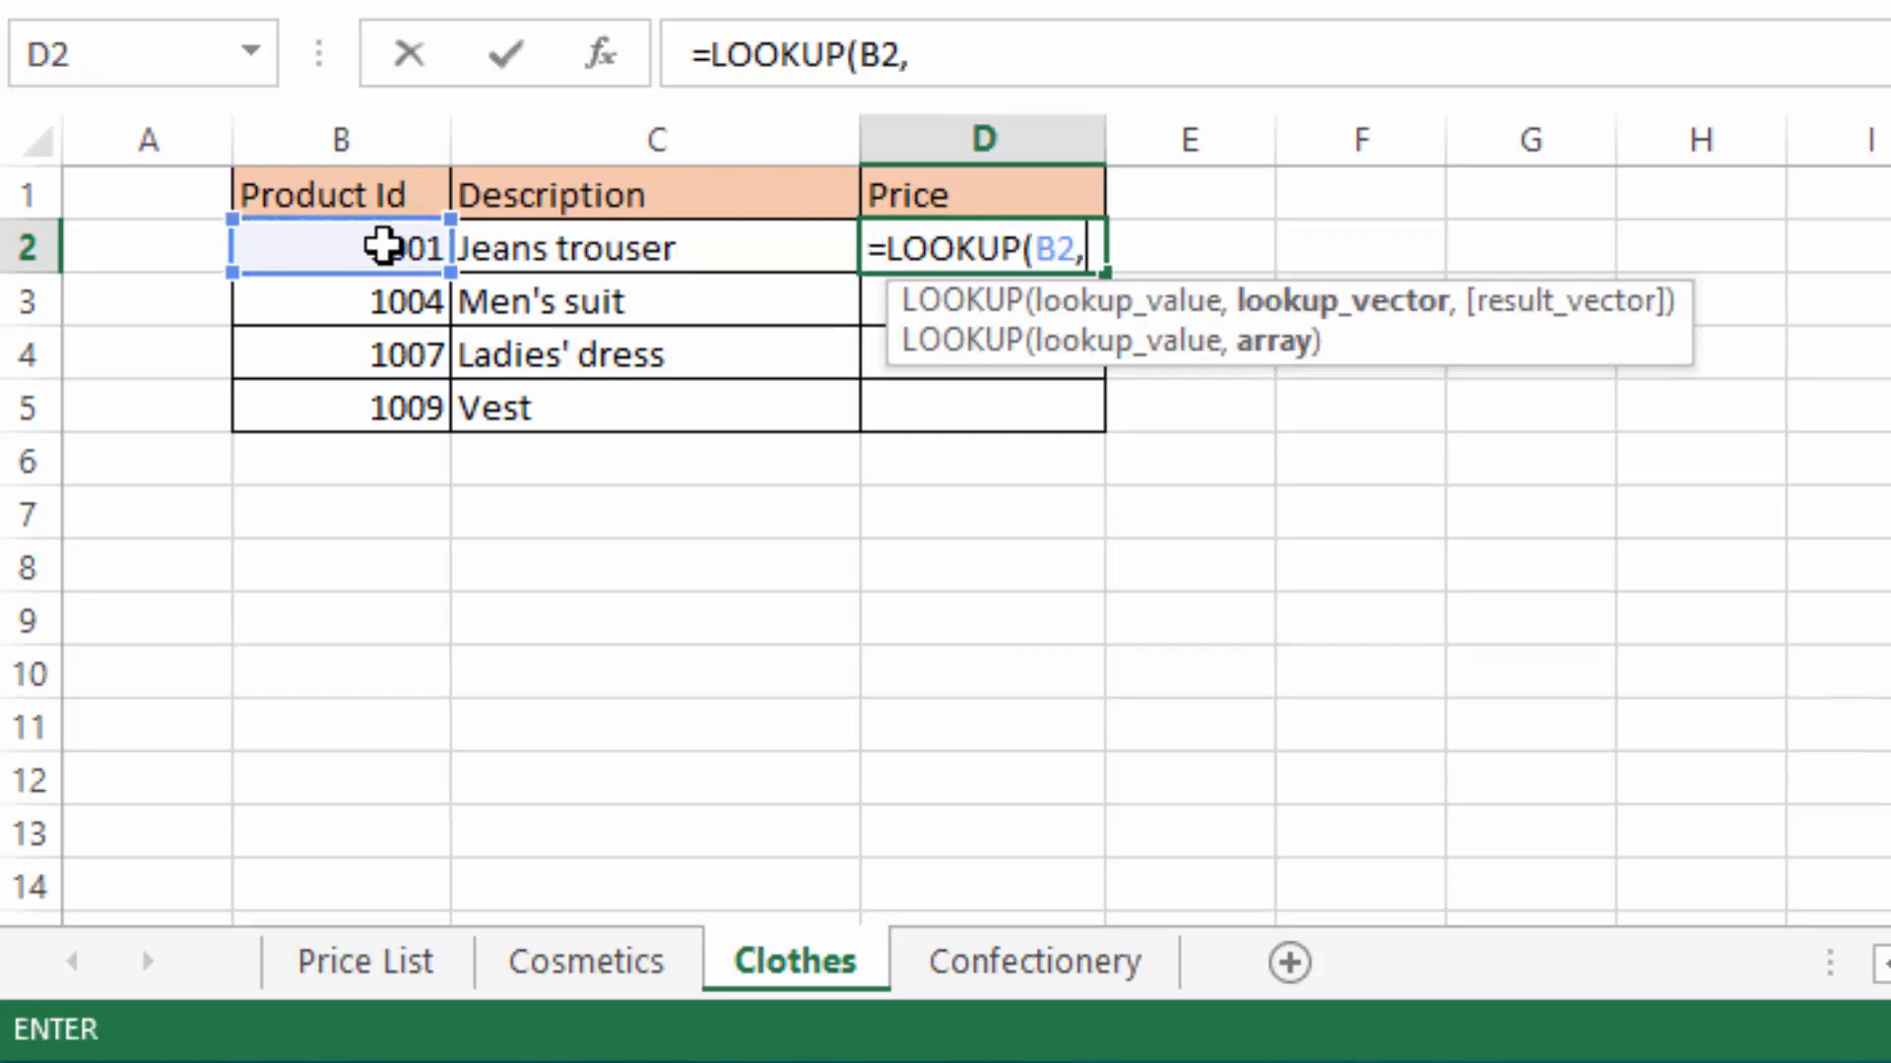
Step: Complete the Clothes price formula with Price List B2:B11 as lookup vector and Price List E2:E11 as result vector
{"action": "left_click", "coordinate": [335, 959]}
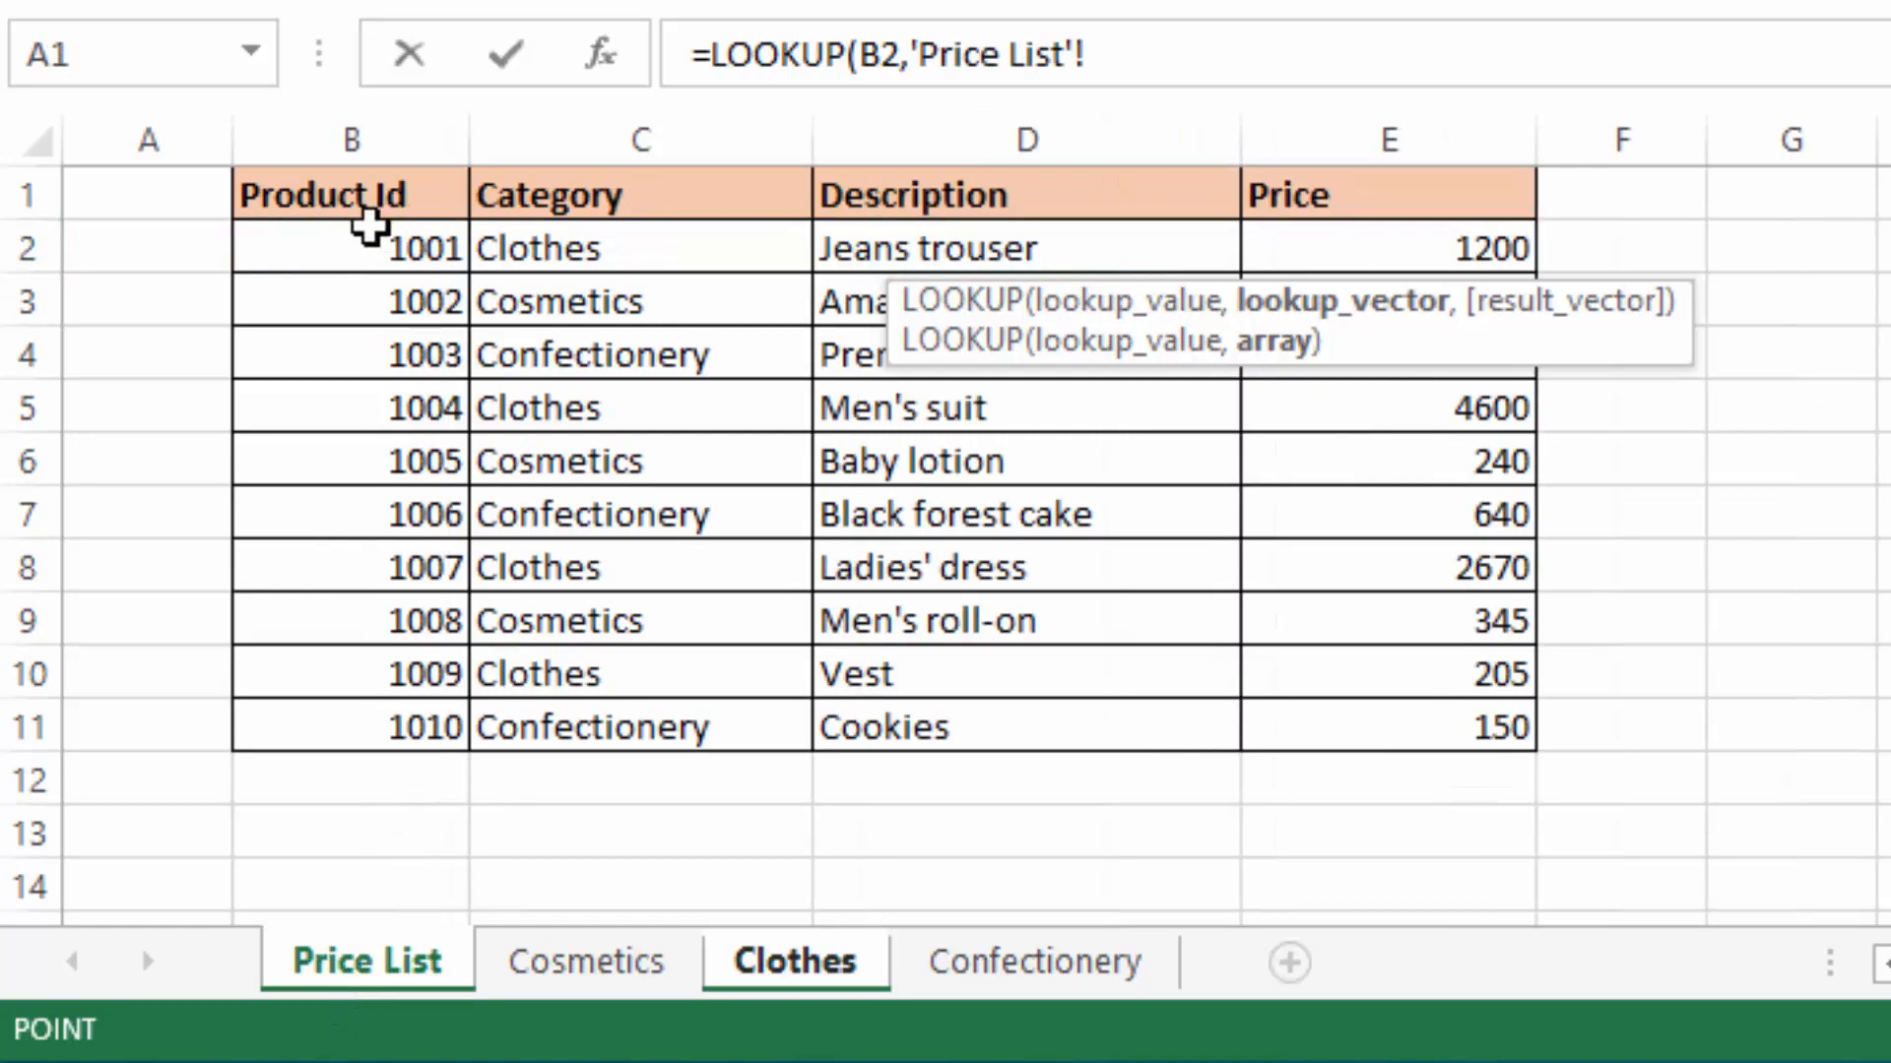
{"action": "left_click_drag", "start_coordinate": [367, 238], "coordinate": [370, 737]}
{"action": "type", "text": ","}
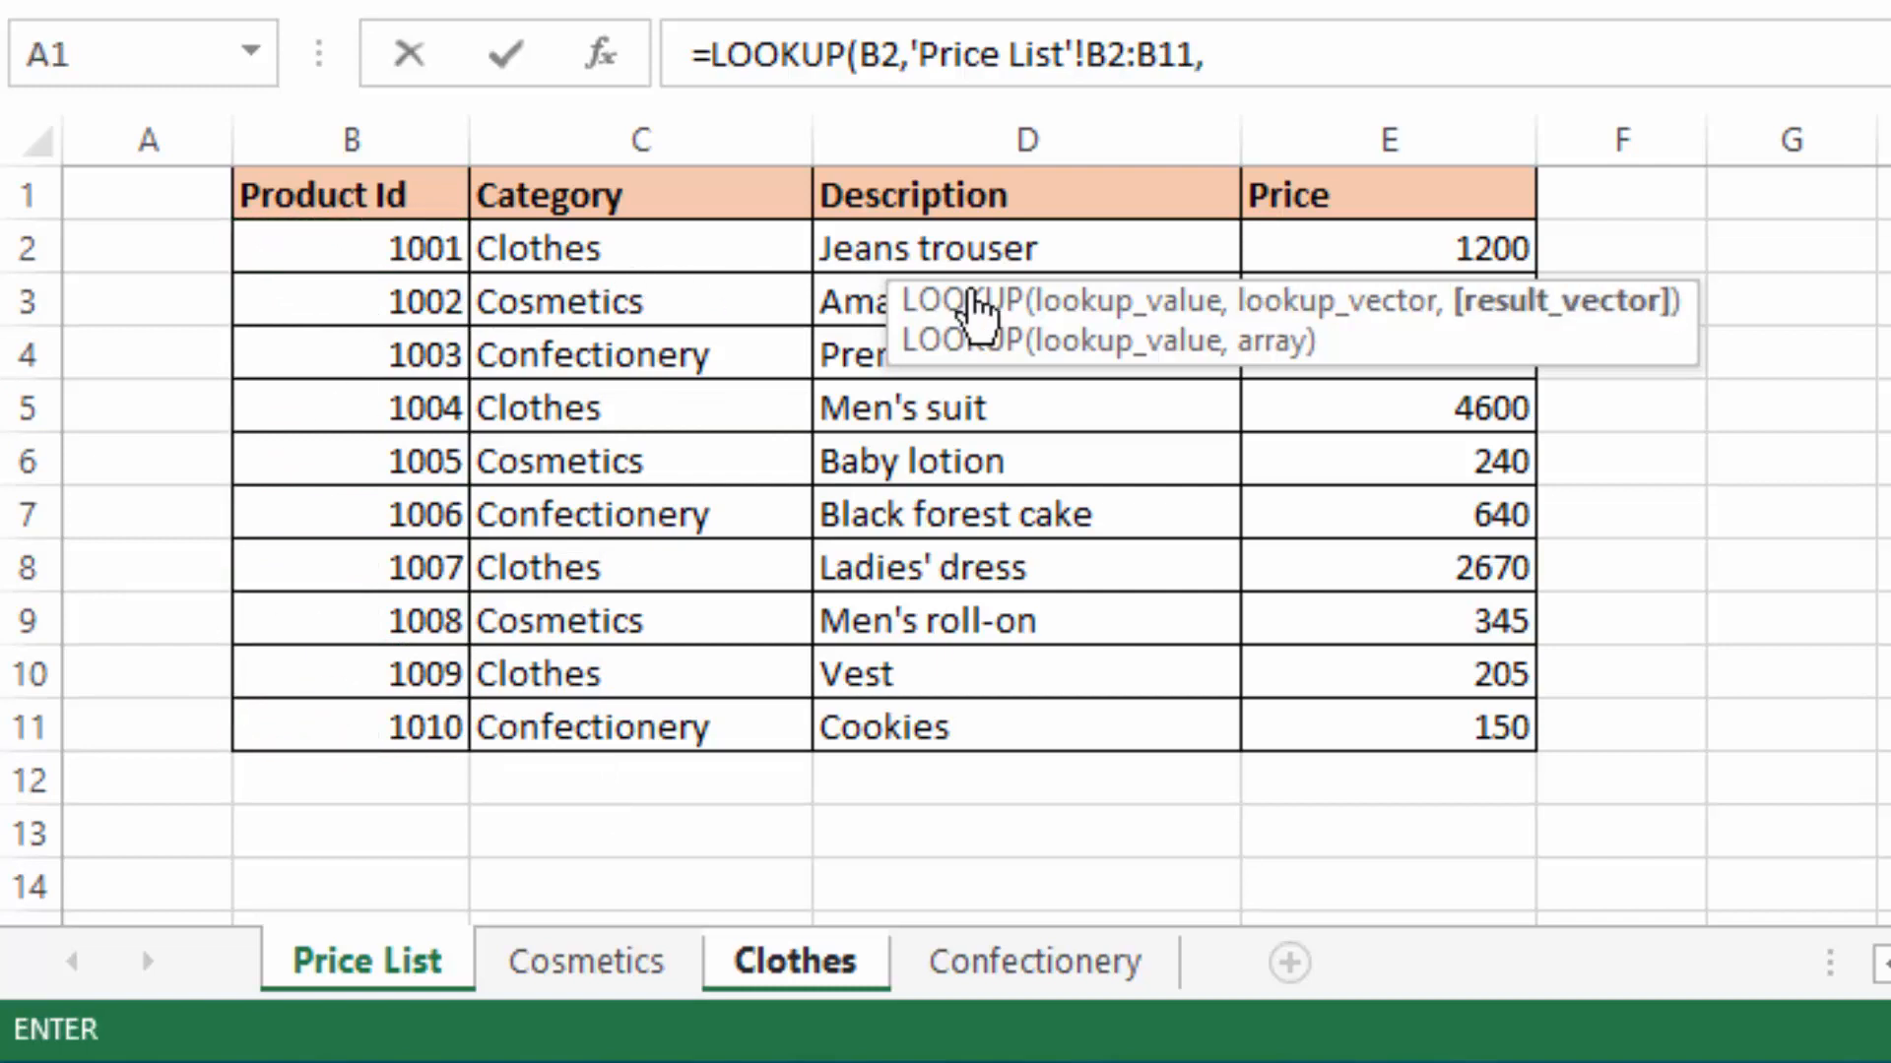
{"action": "left_click_drag", "start_coordinate": [1399, 238], "coordinate": [1410, 724]}
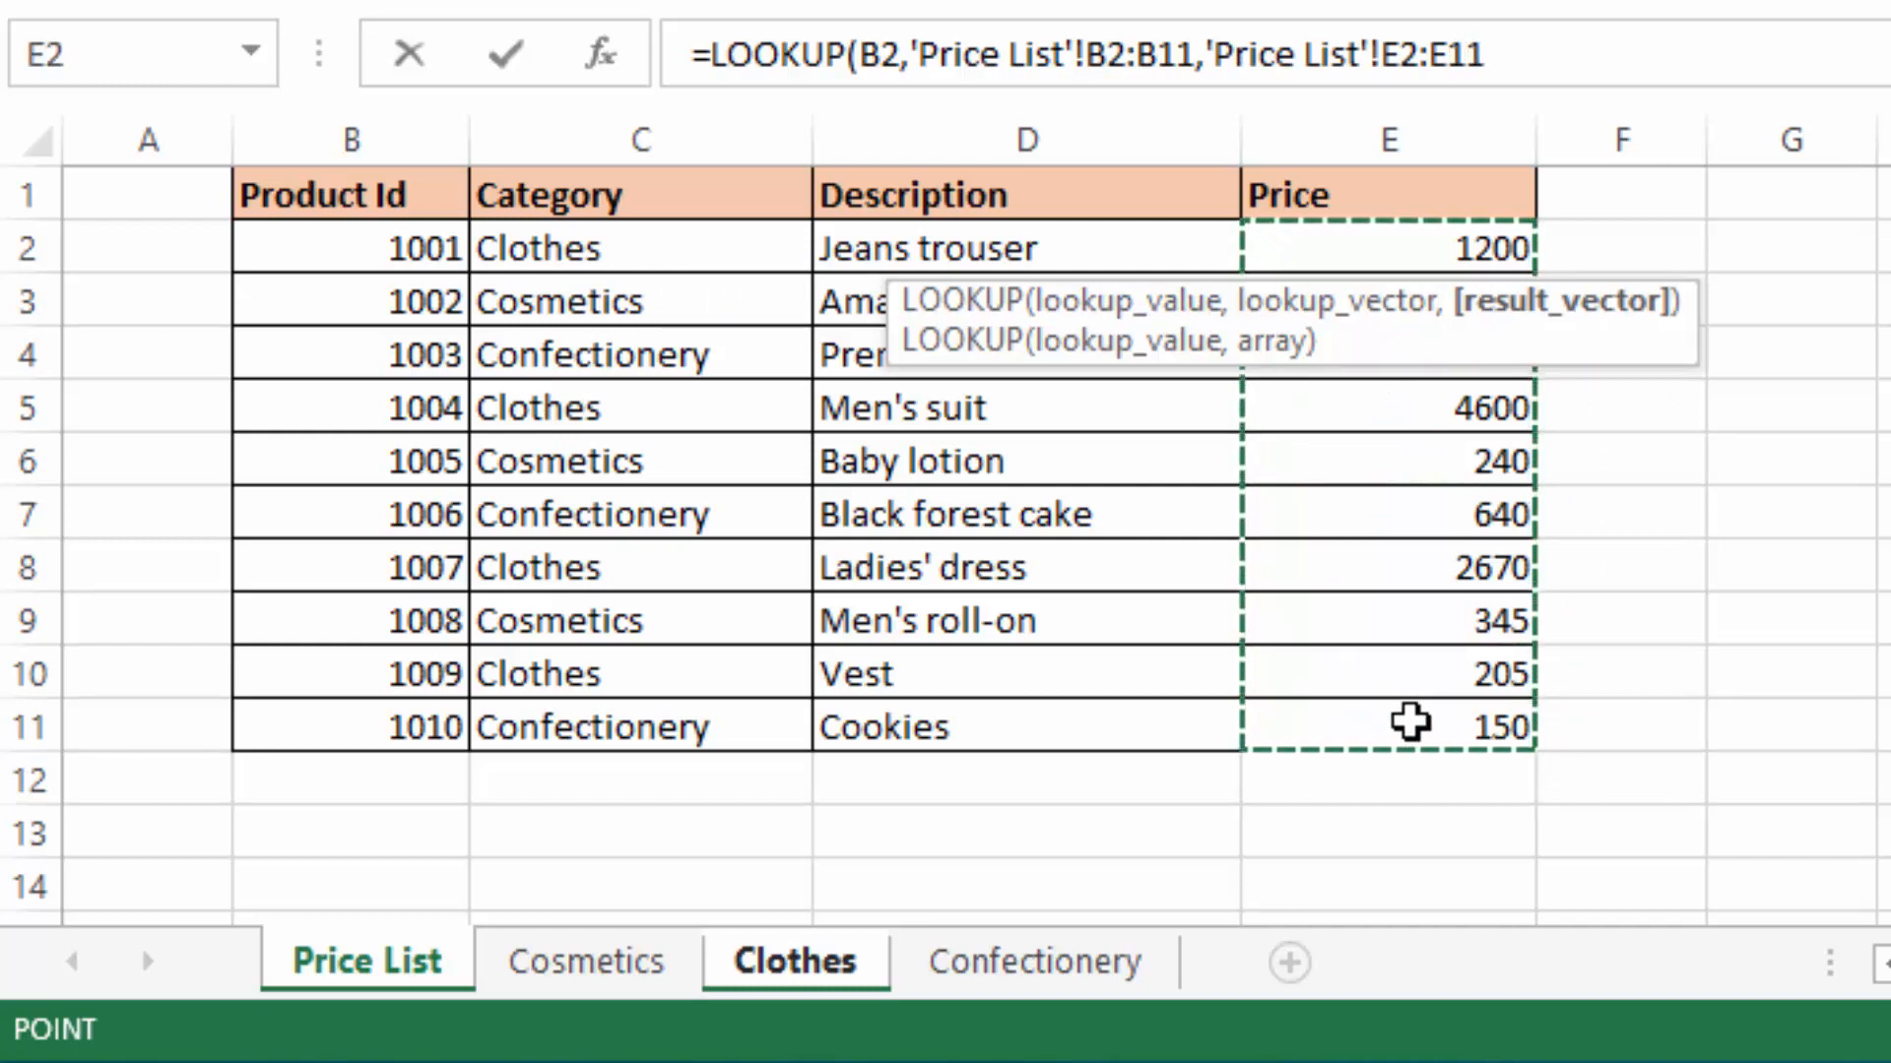
{"action": "type", "text": ")"}
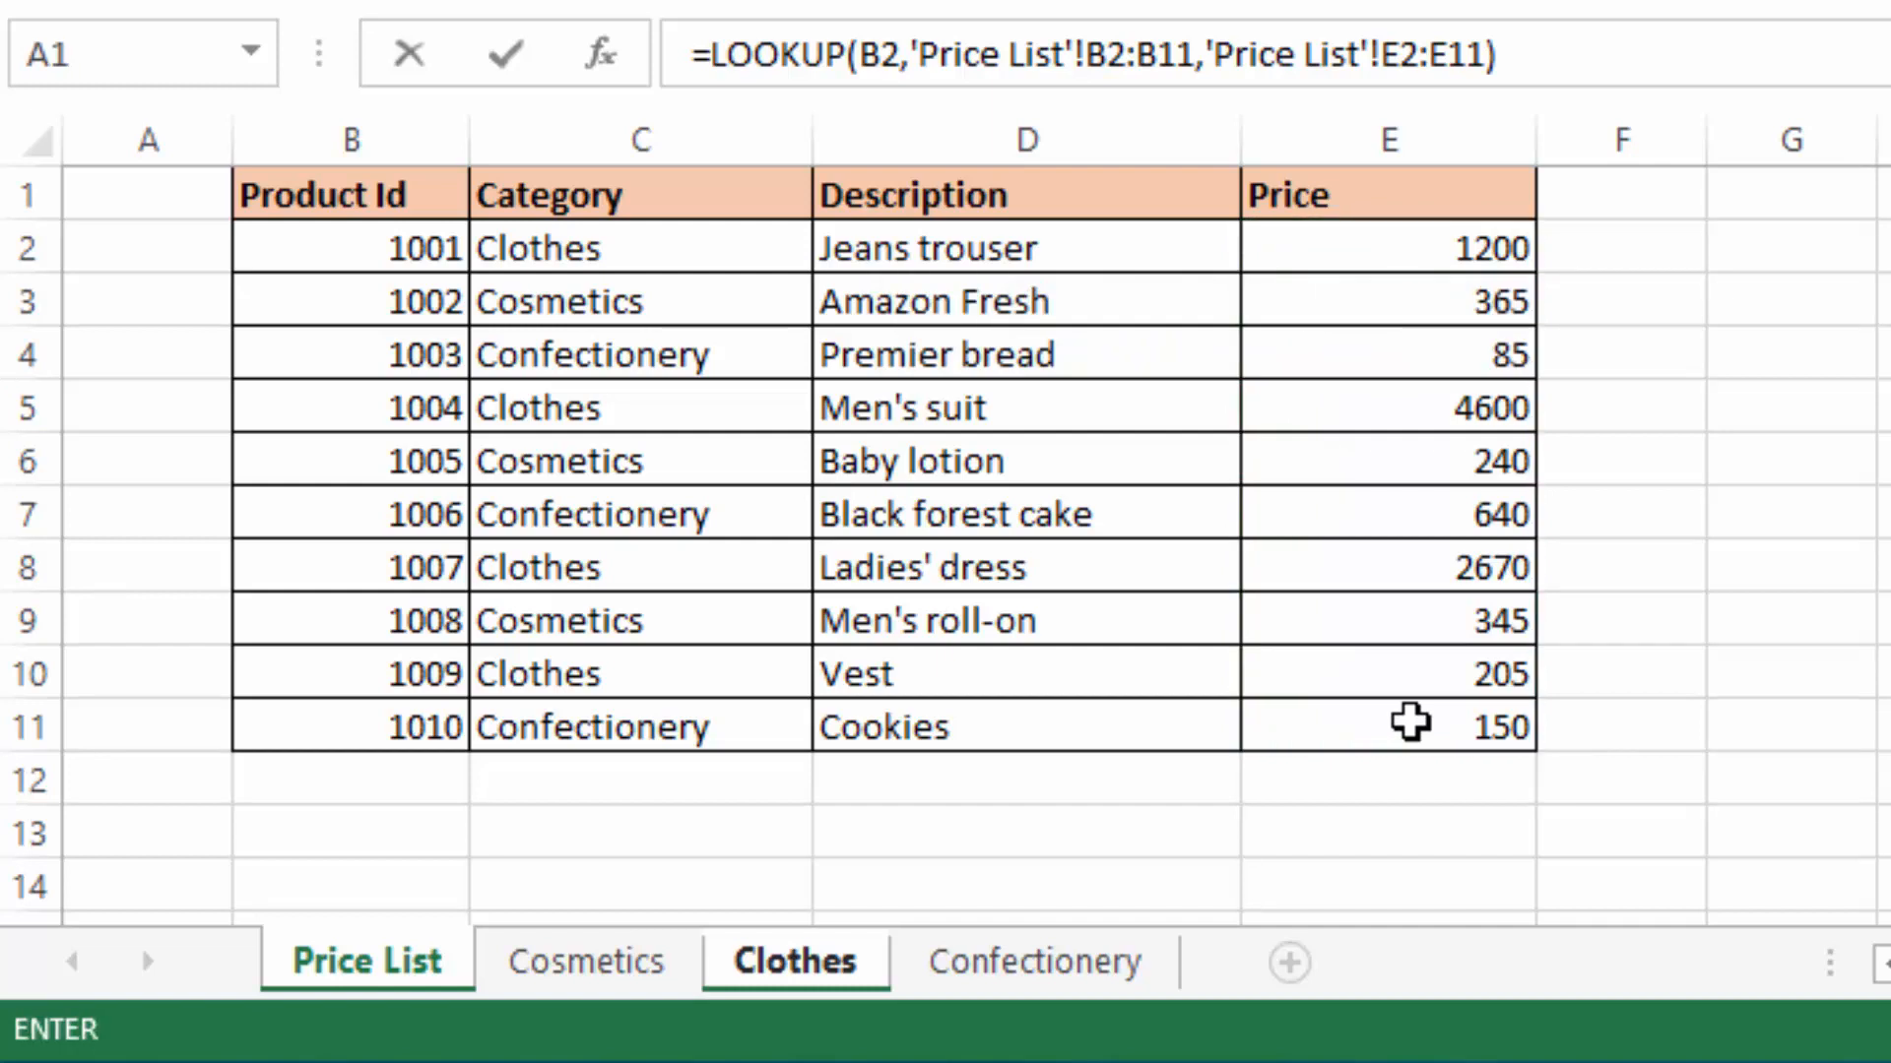
{"action": "key", "text": "Return"}
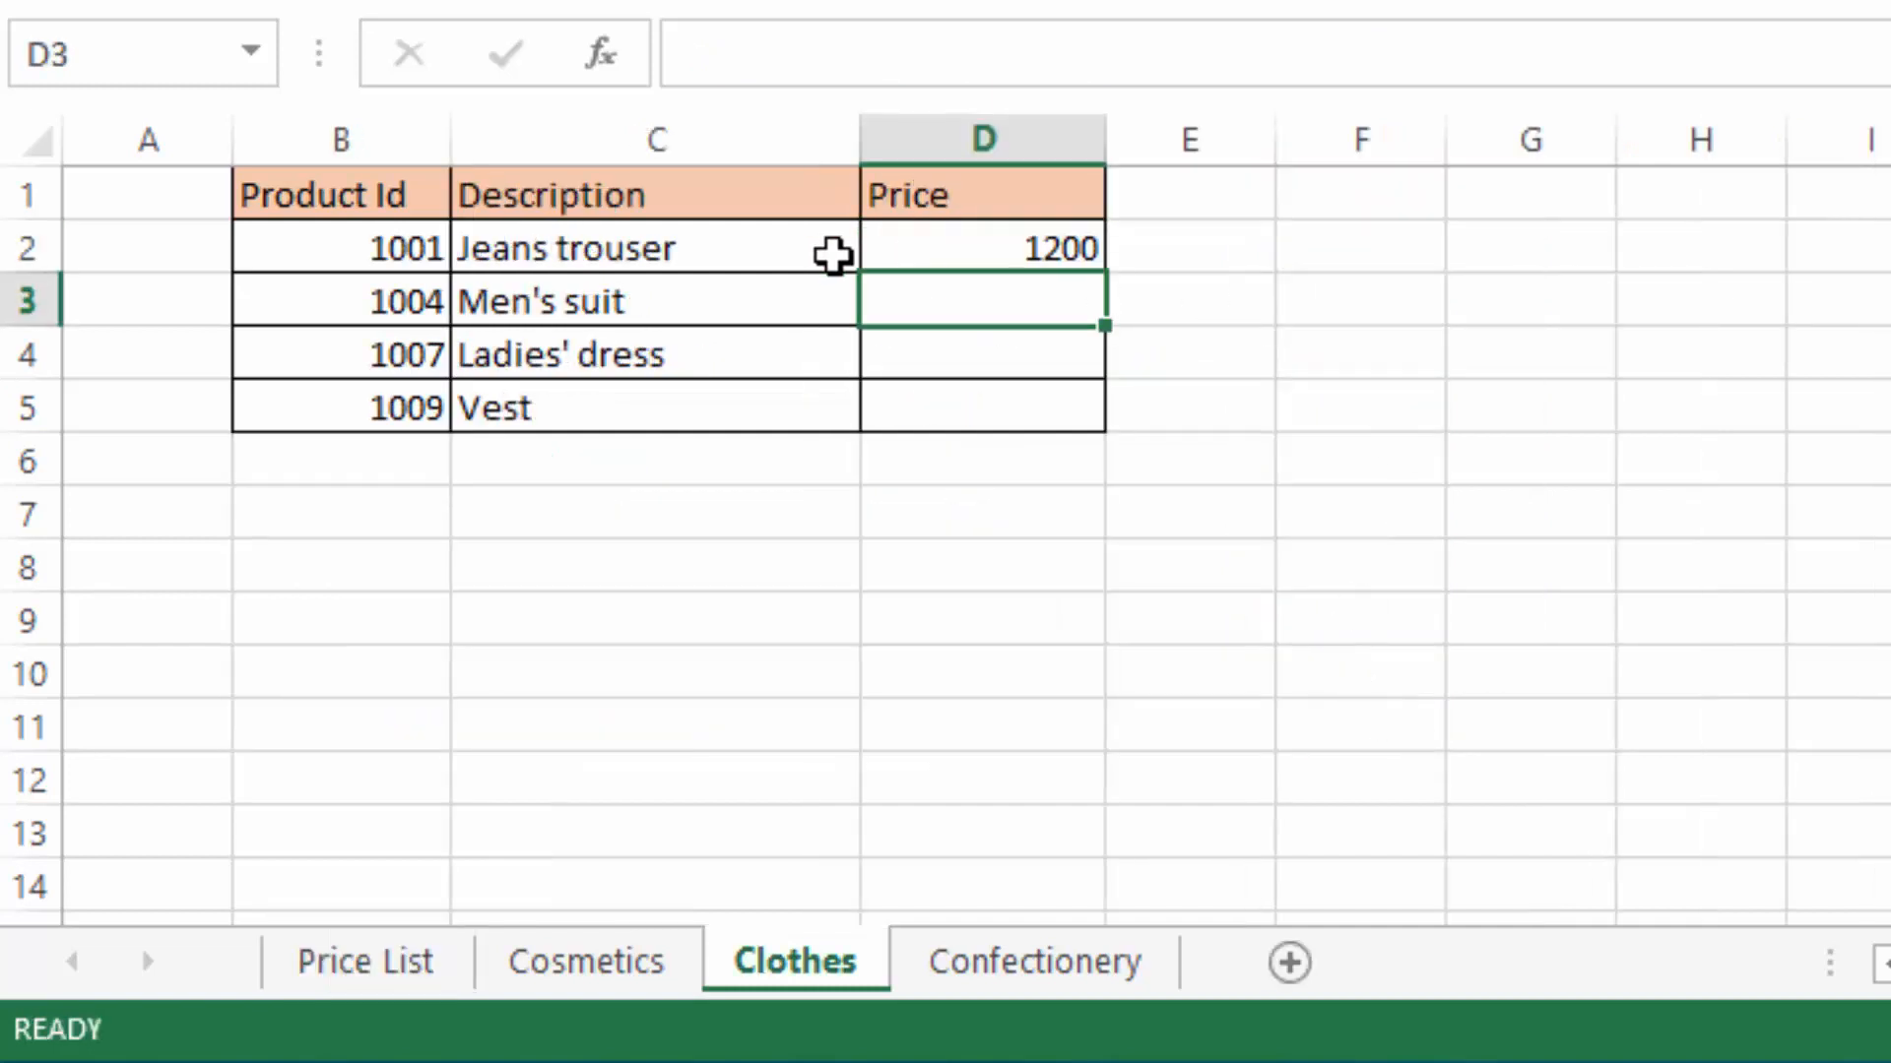
Step: Check the price in Clothes cell D2 against the price of product 1001 on Price List
{"action": "left_click", "coordinate": [945, 241]}
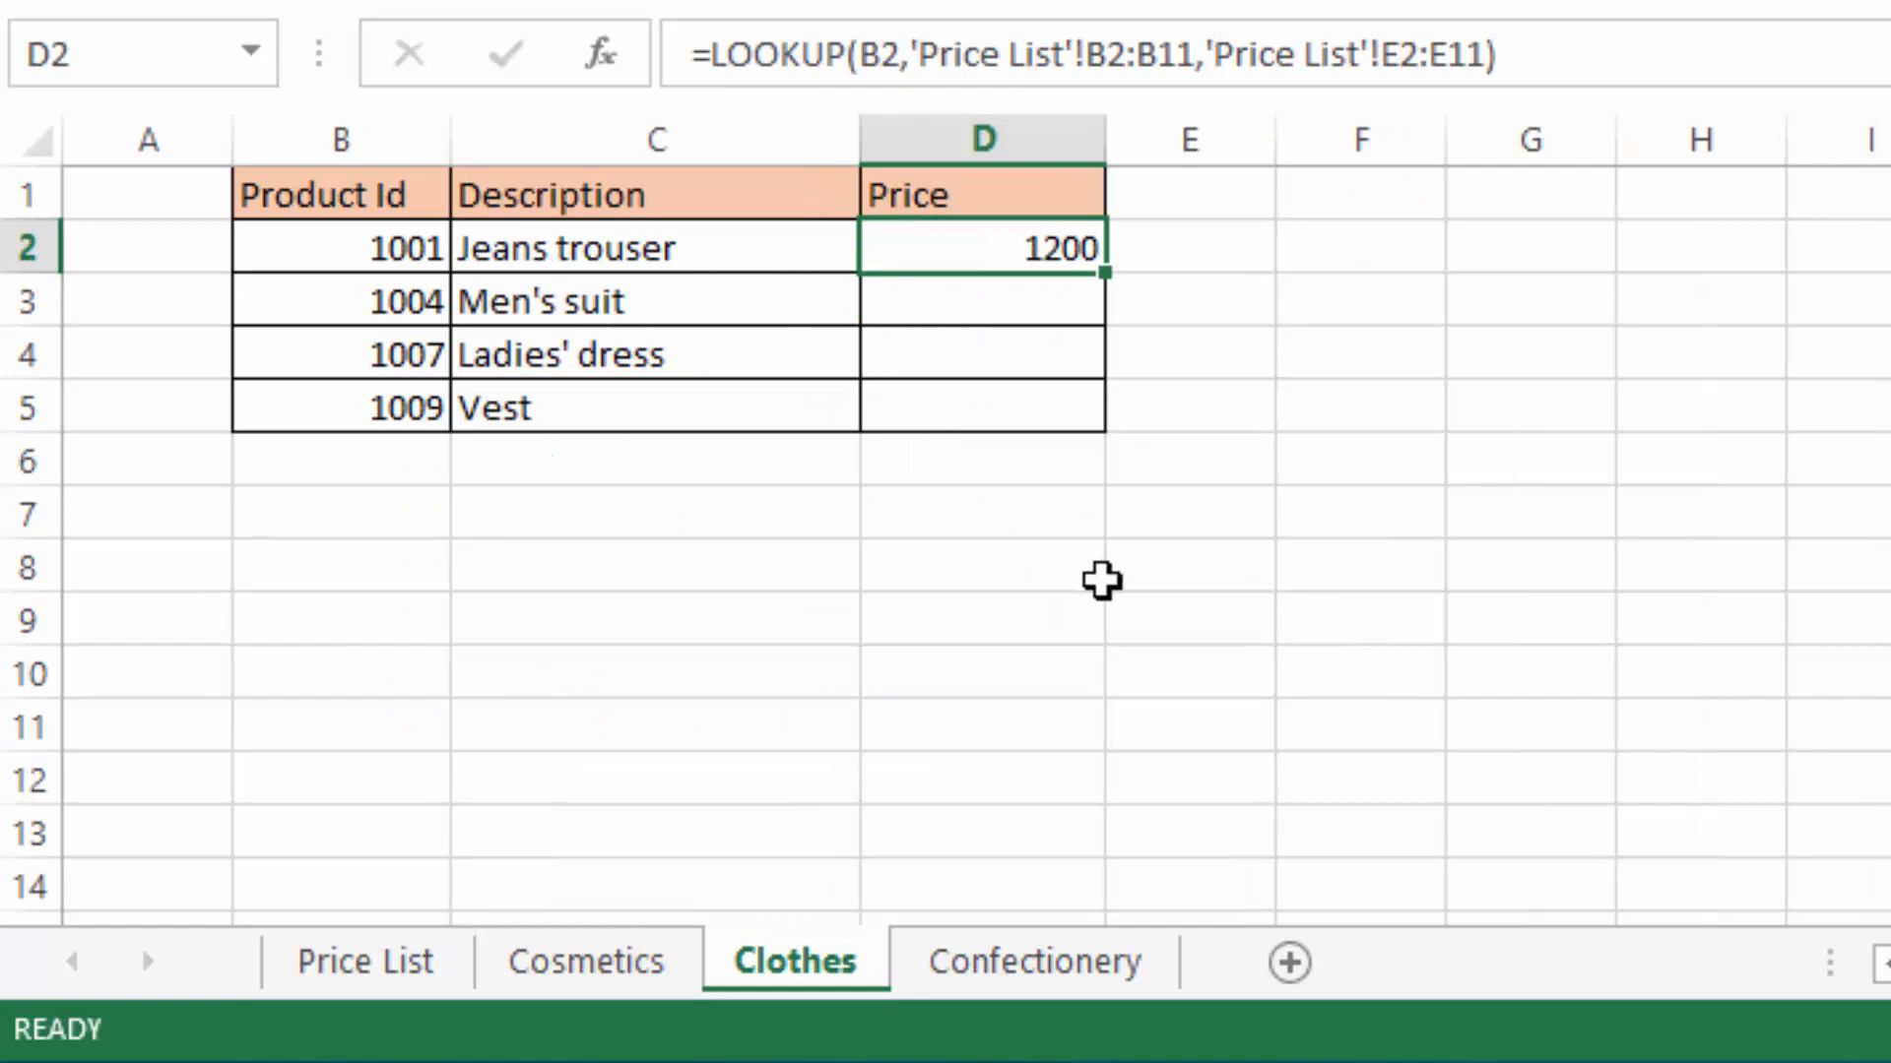
{"action": "left_click", "coordinate": [358, 951]}
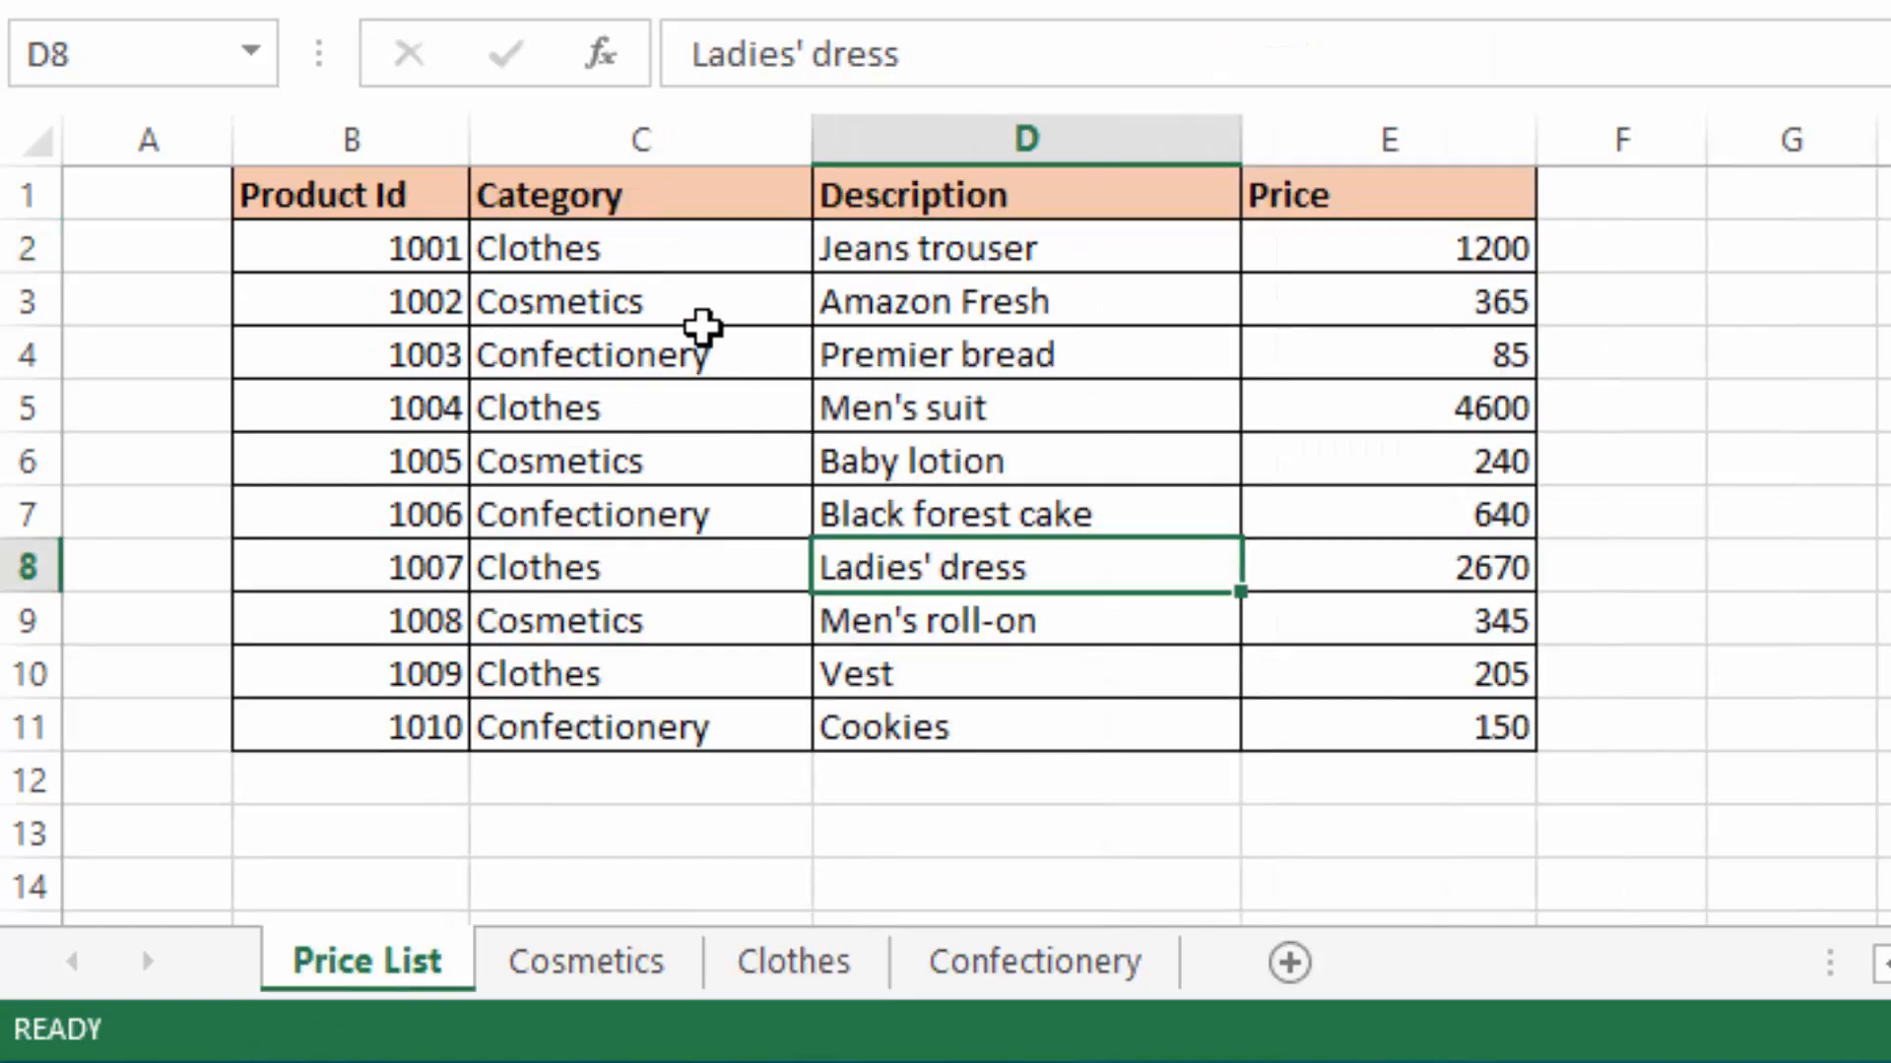
{"action": "left_click", "coordinate": [1447, 251]}
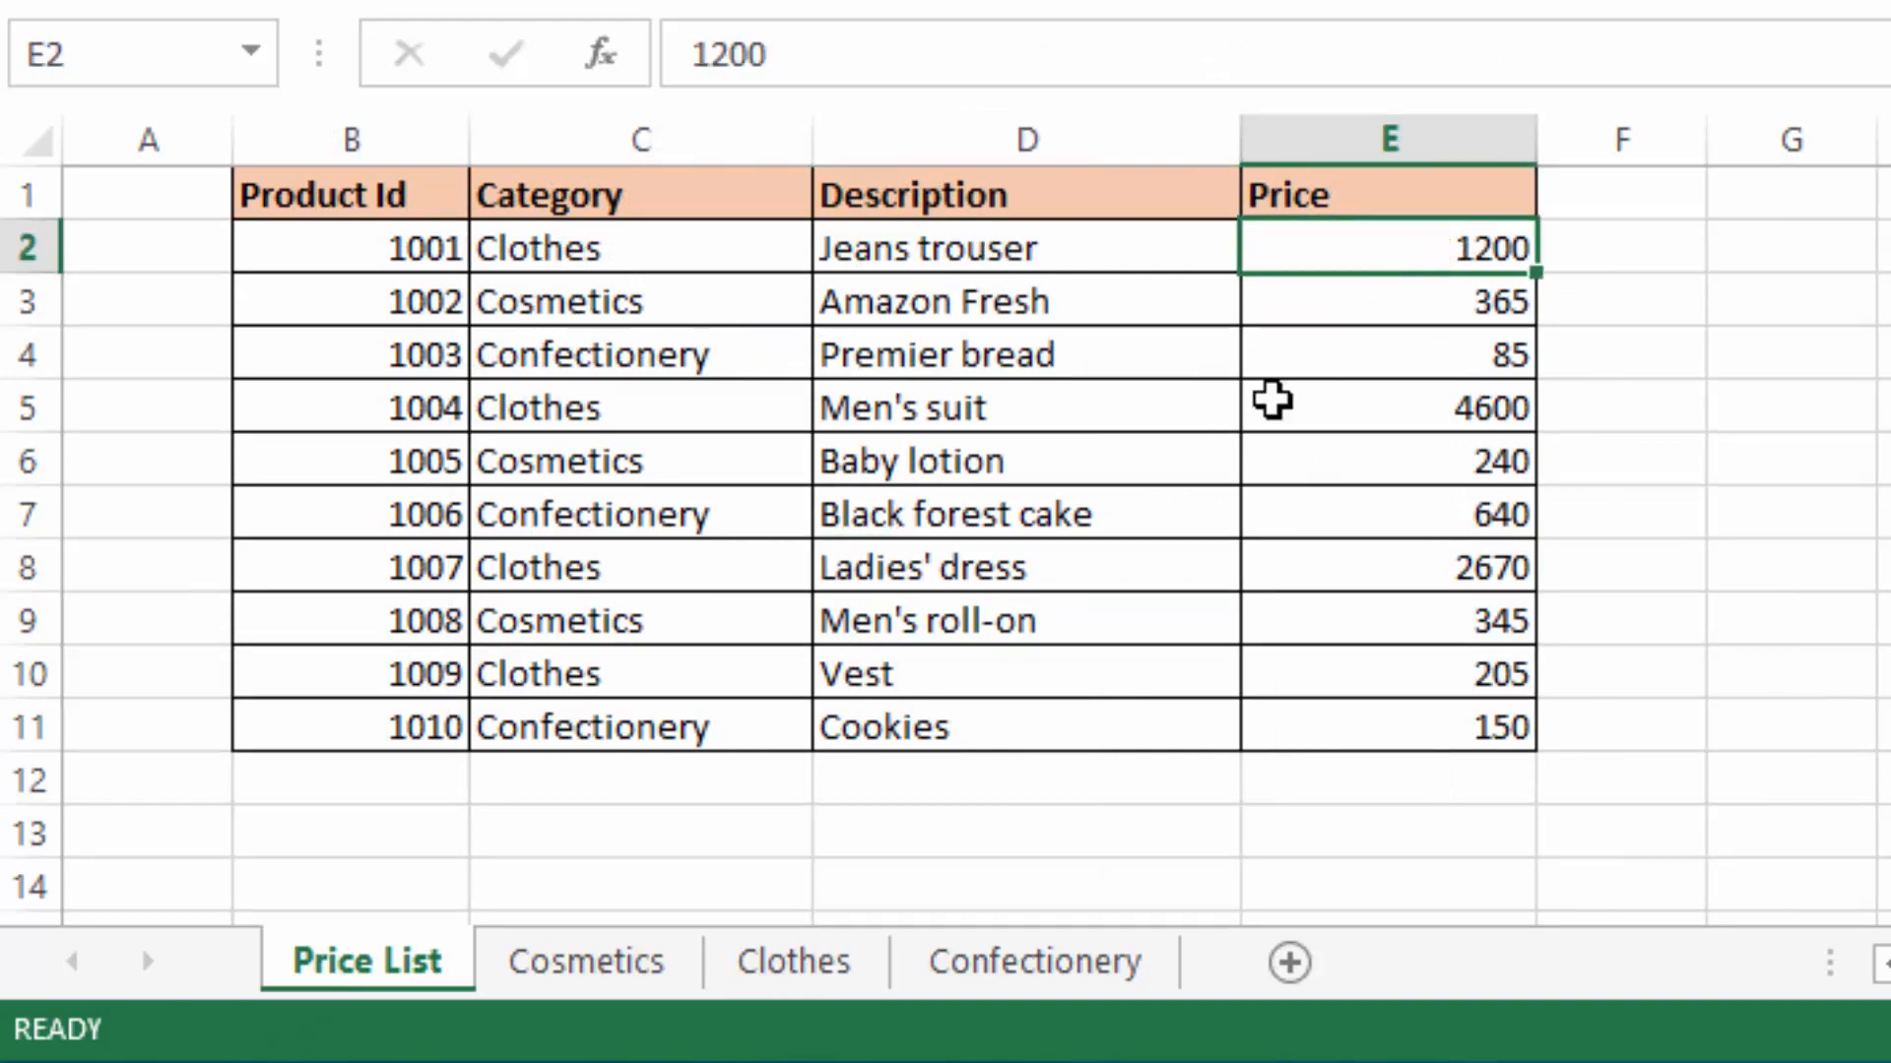
{"action": "left_click", "coordinate": [764, 963]}
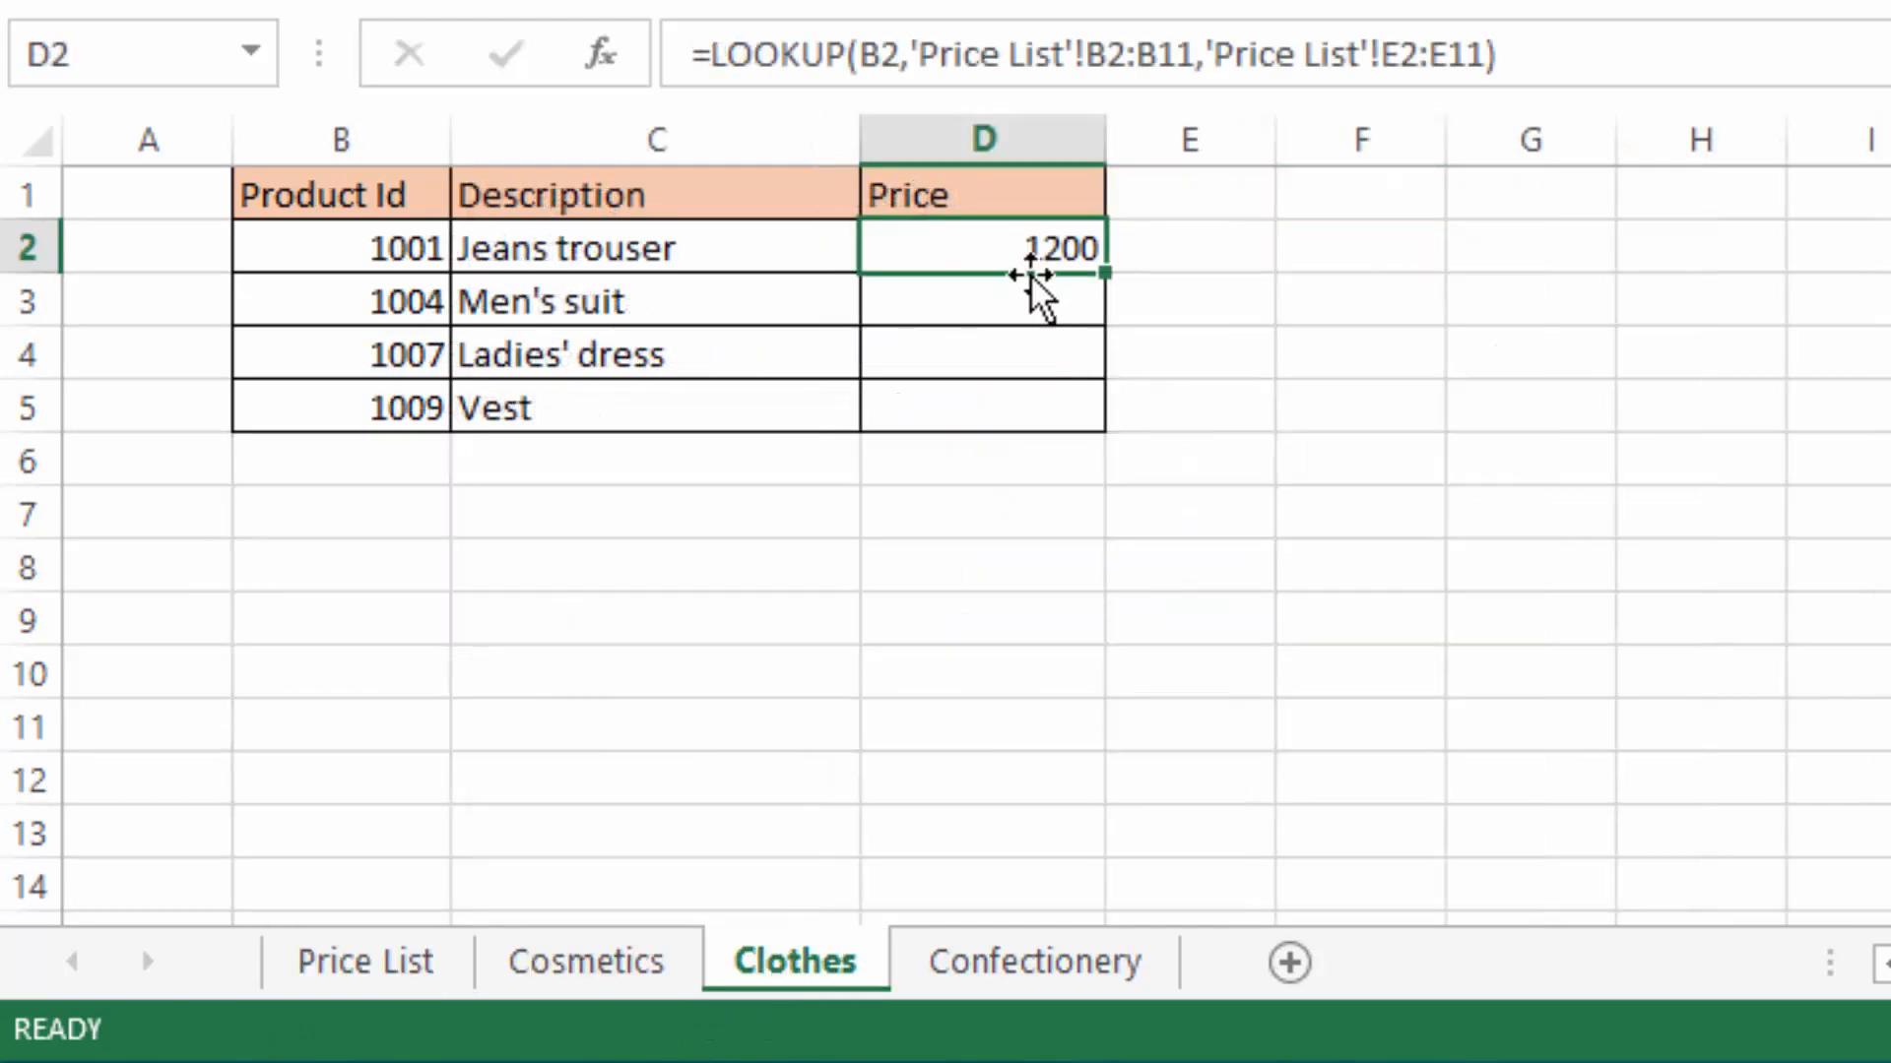
Step: Fill the price formula from D2 down to D5 on the Clothes sheet and check product 1009's price against Price List
{"action": "left_click_drag", "start_coordinate": [1108, 273], "coordinate": [1118, 443]}
{"action": "left_click", "coordinate": [945, 406]}
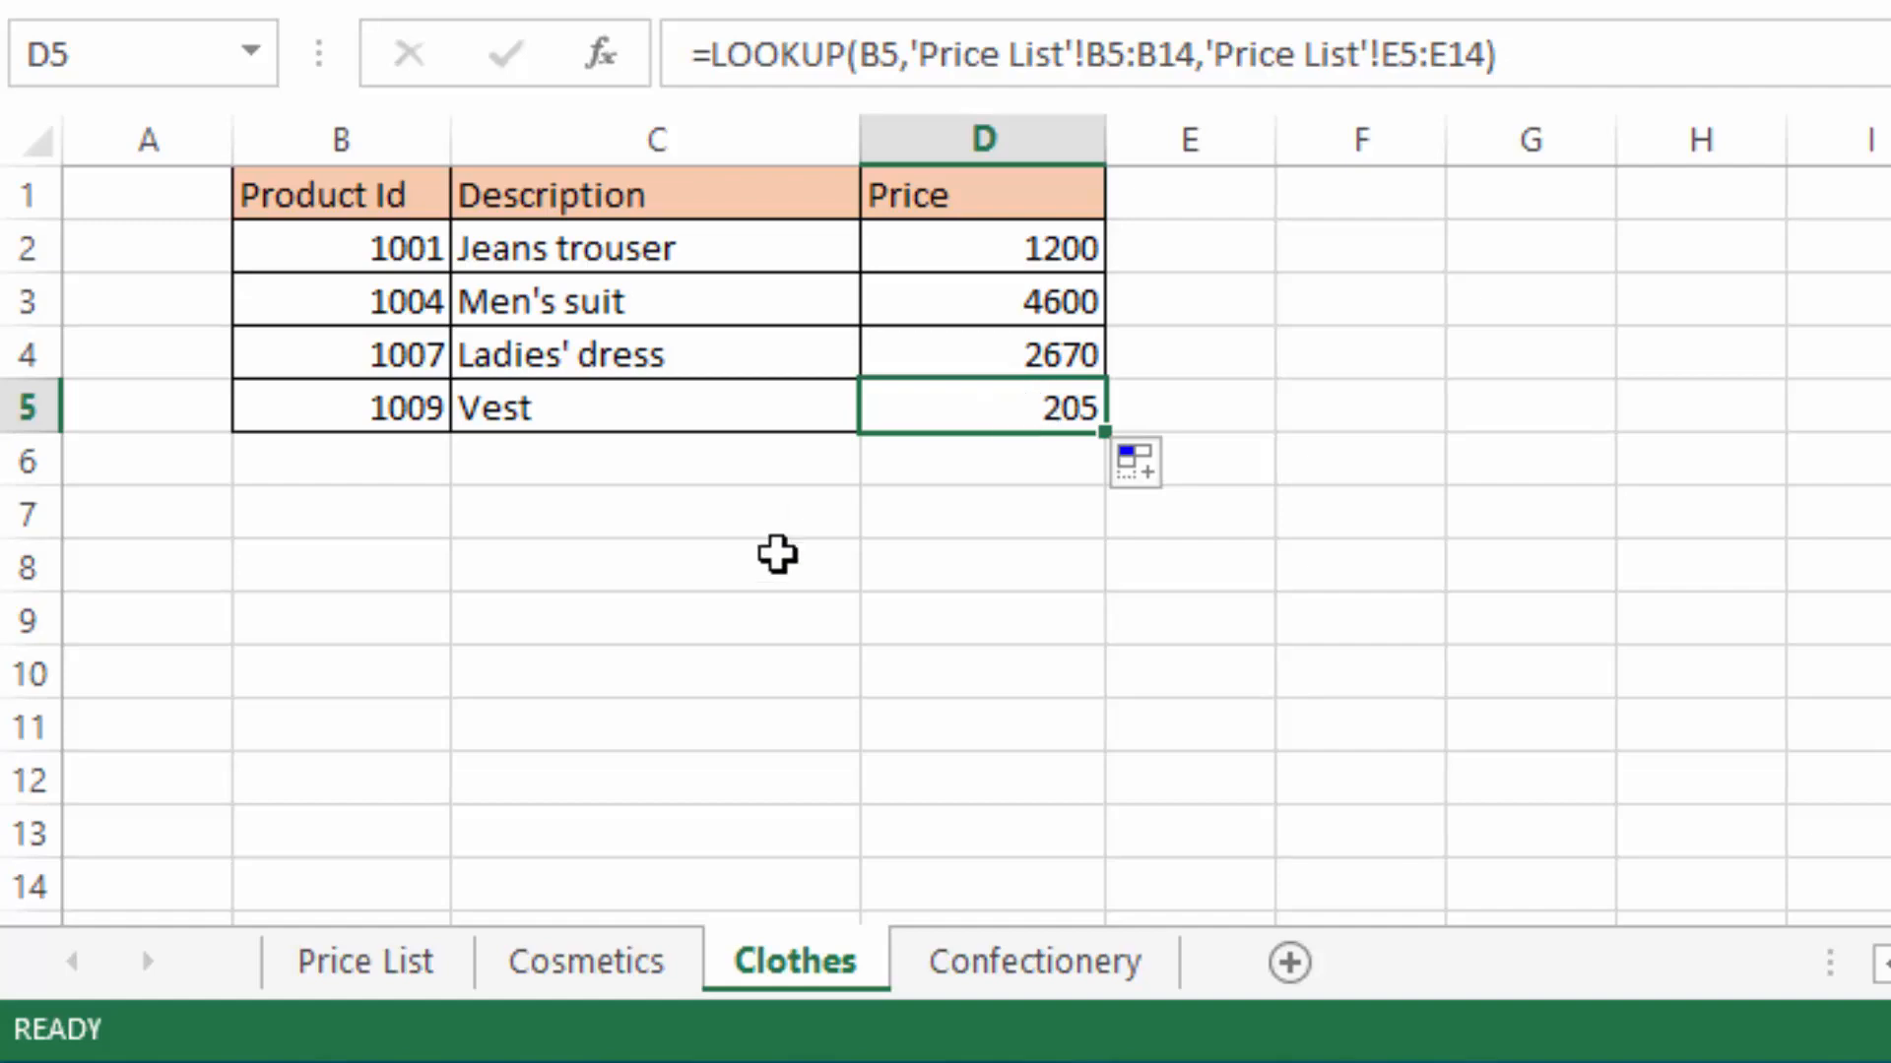
{"action": "left_click", "coordinate": [365, 957]}
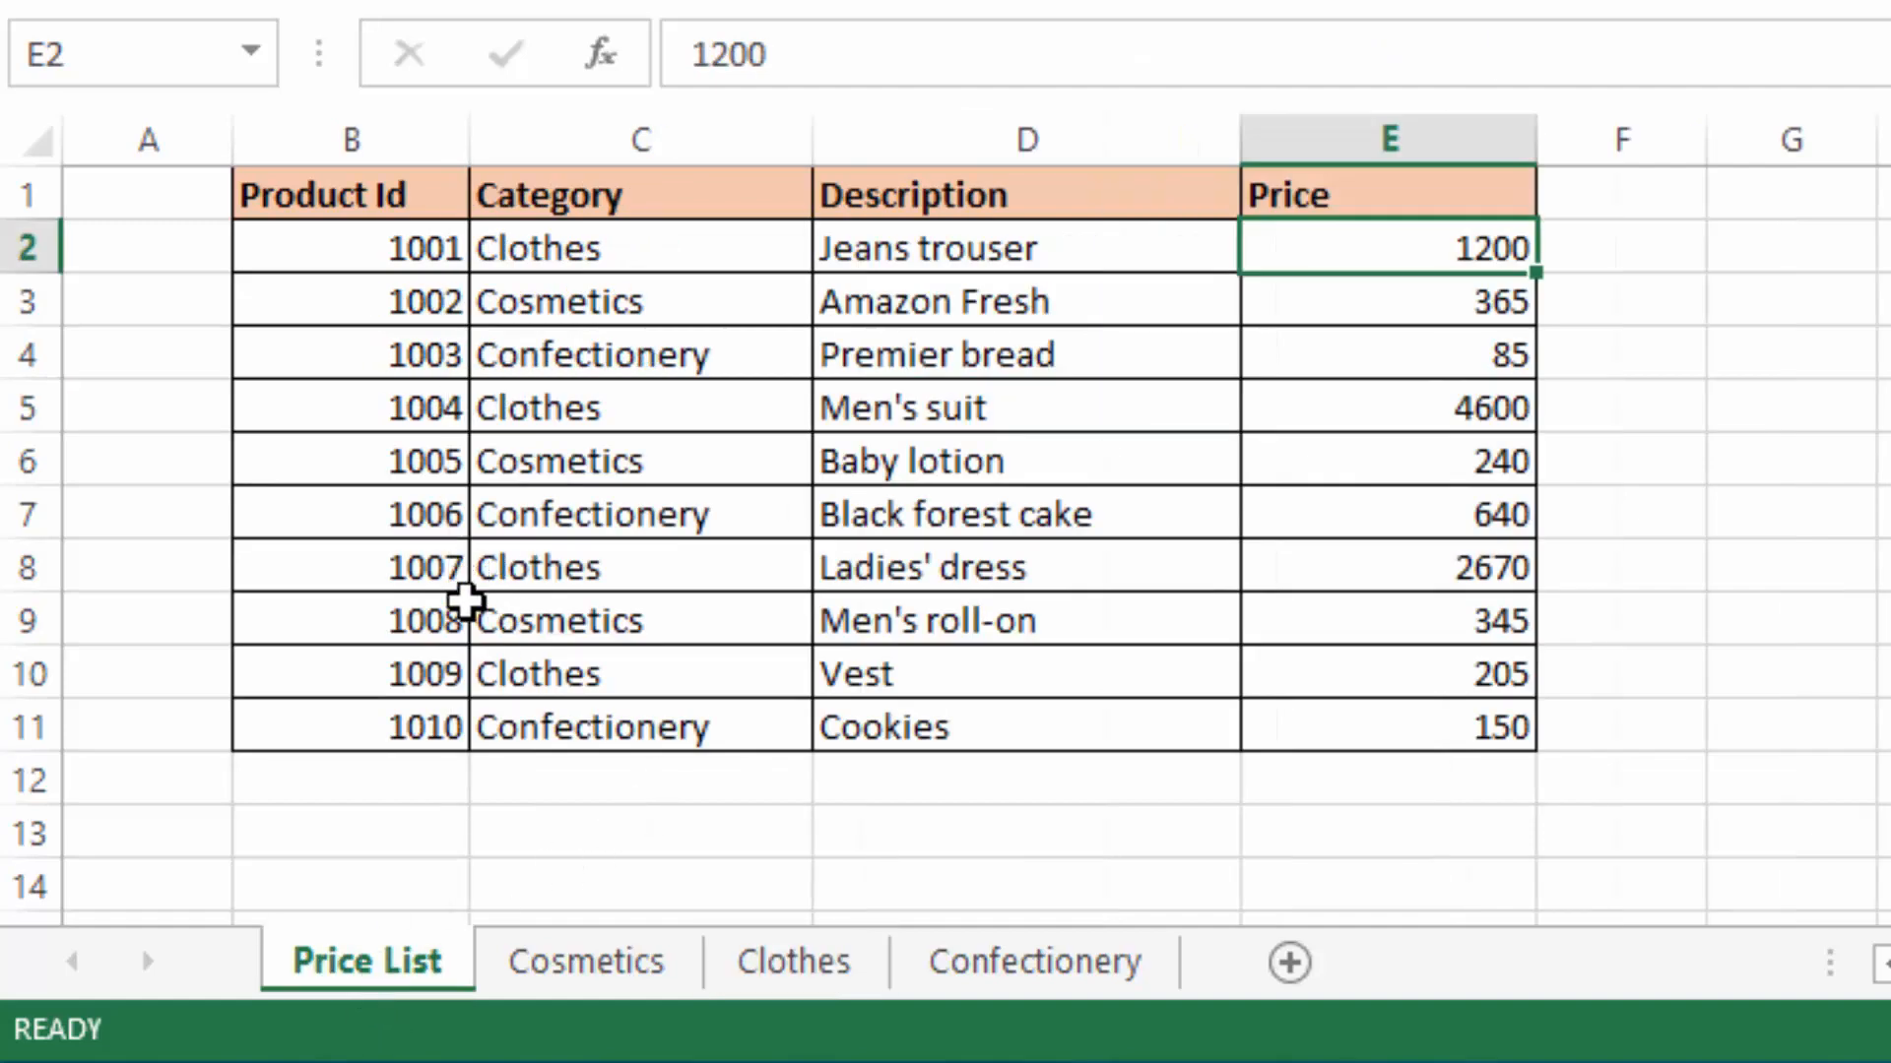
{"action": "left_click", "coordinate": [1083, 675]}
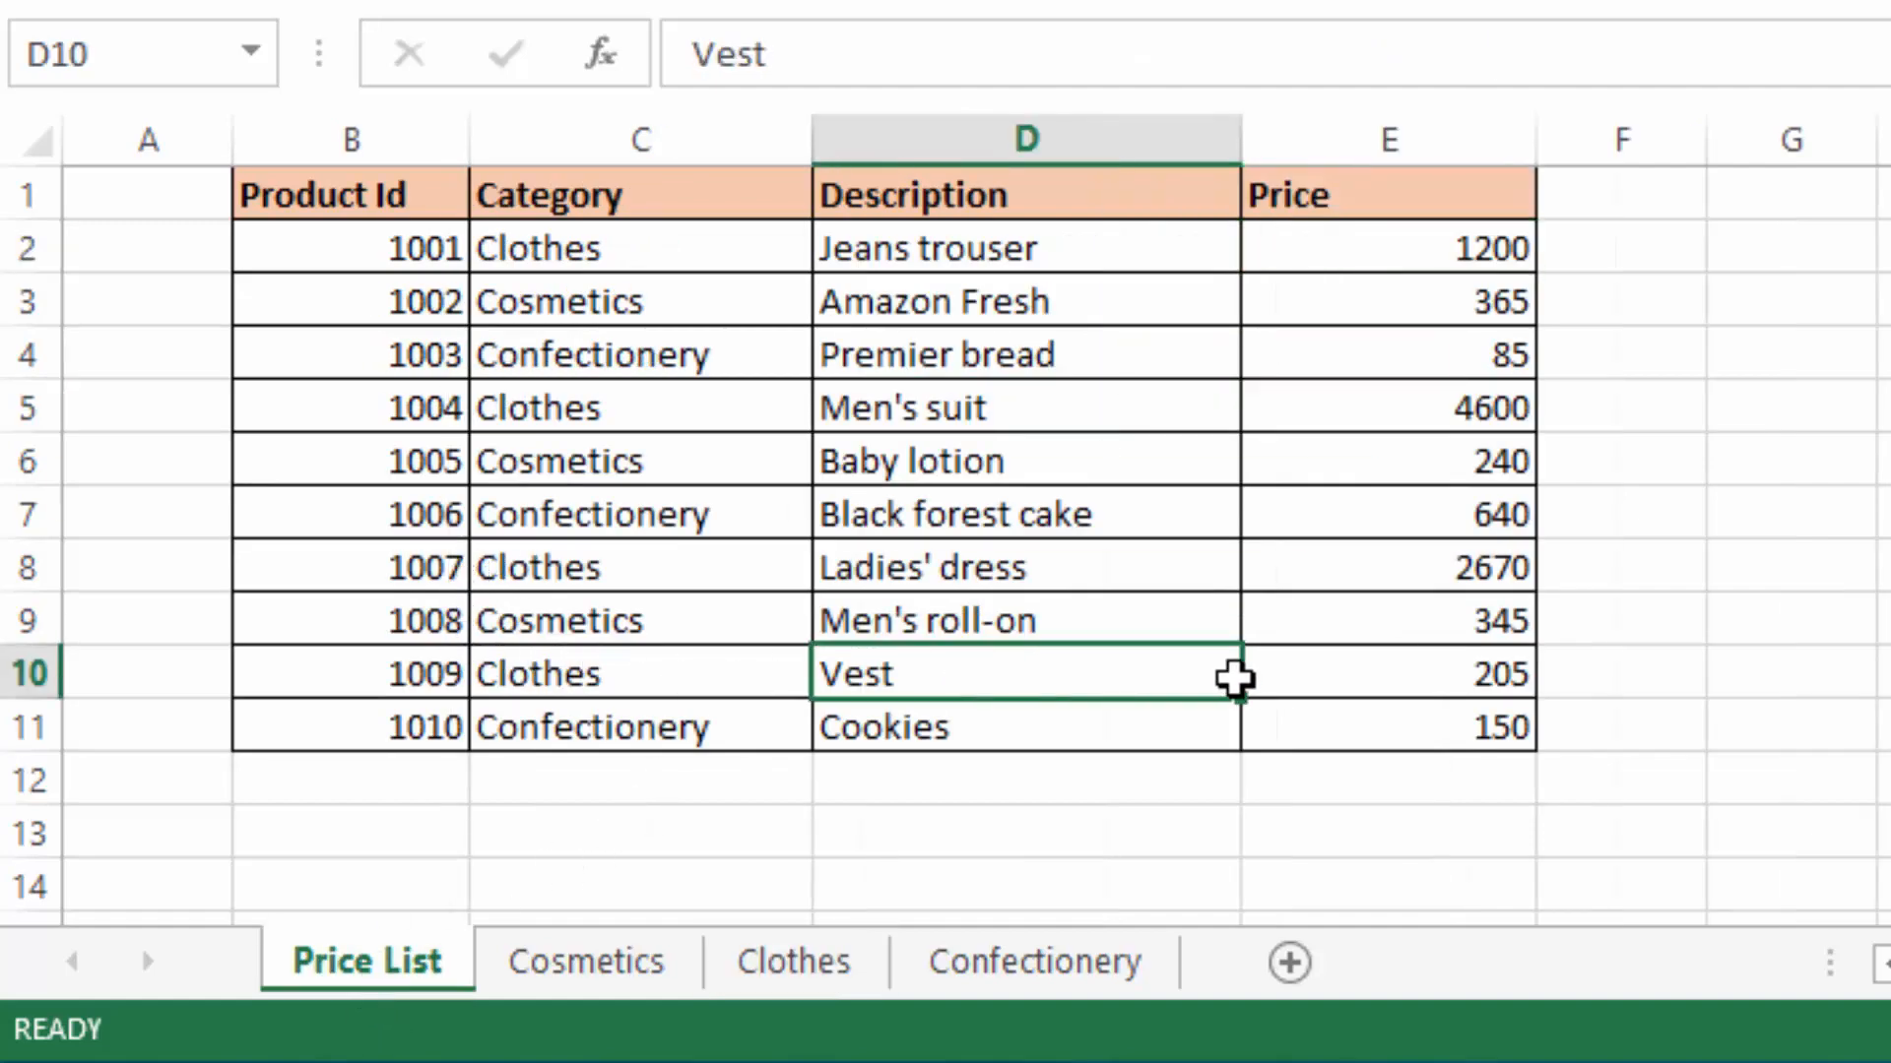
{"action": "left_click", "coordinate": [1444, 671]}
{"action": "left_click", "coordinate": [789, 951]}
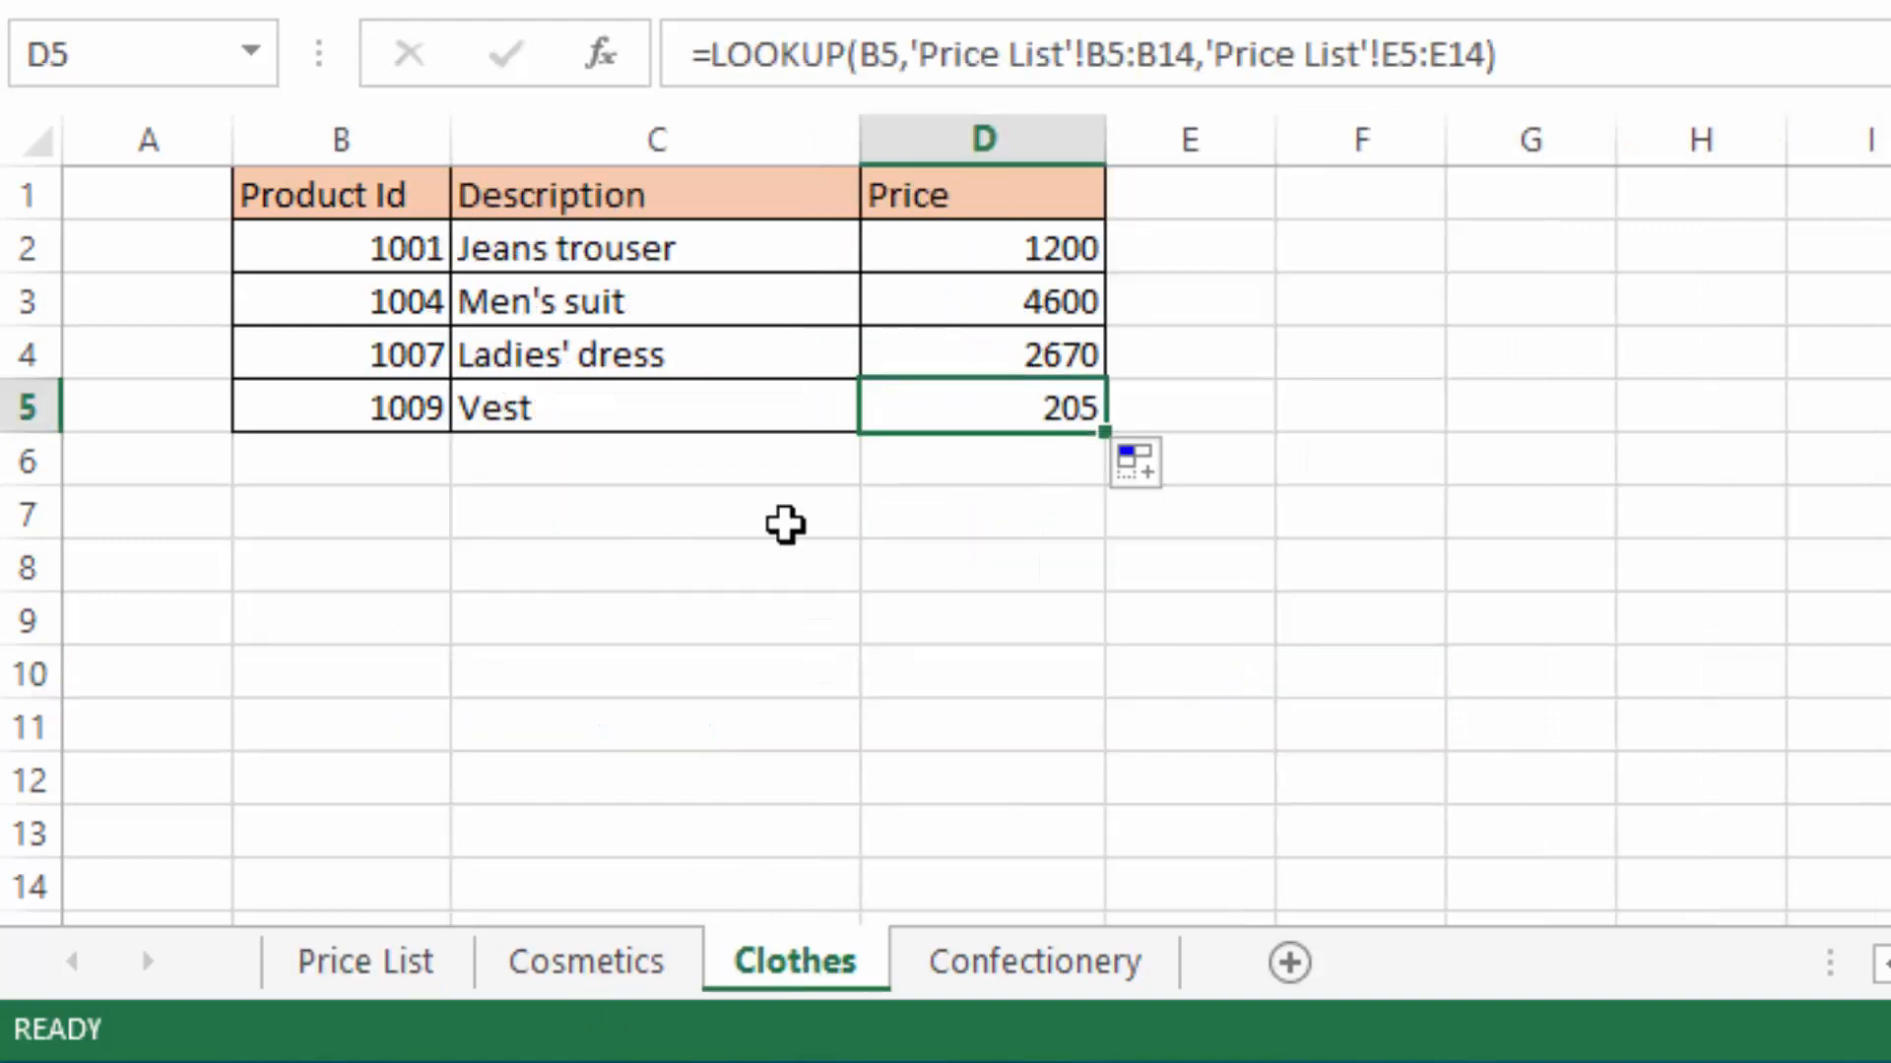
{"action": "left_click", "coordinate": [1320, 262]}
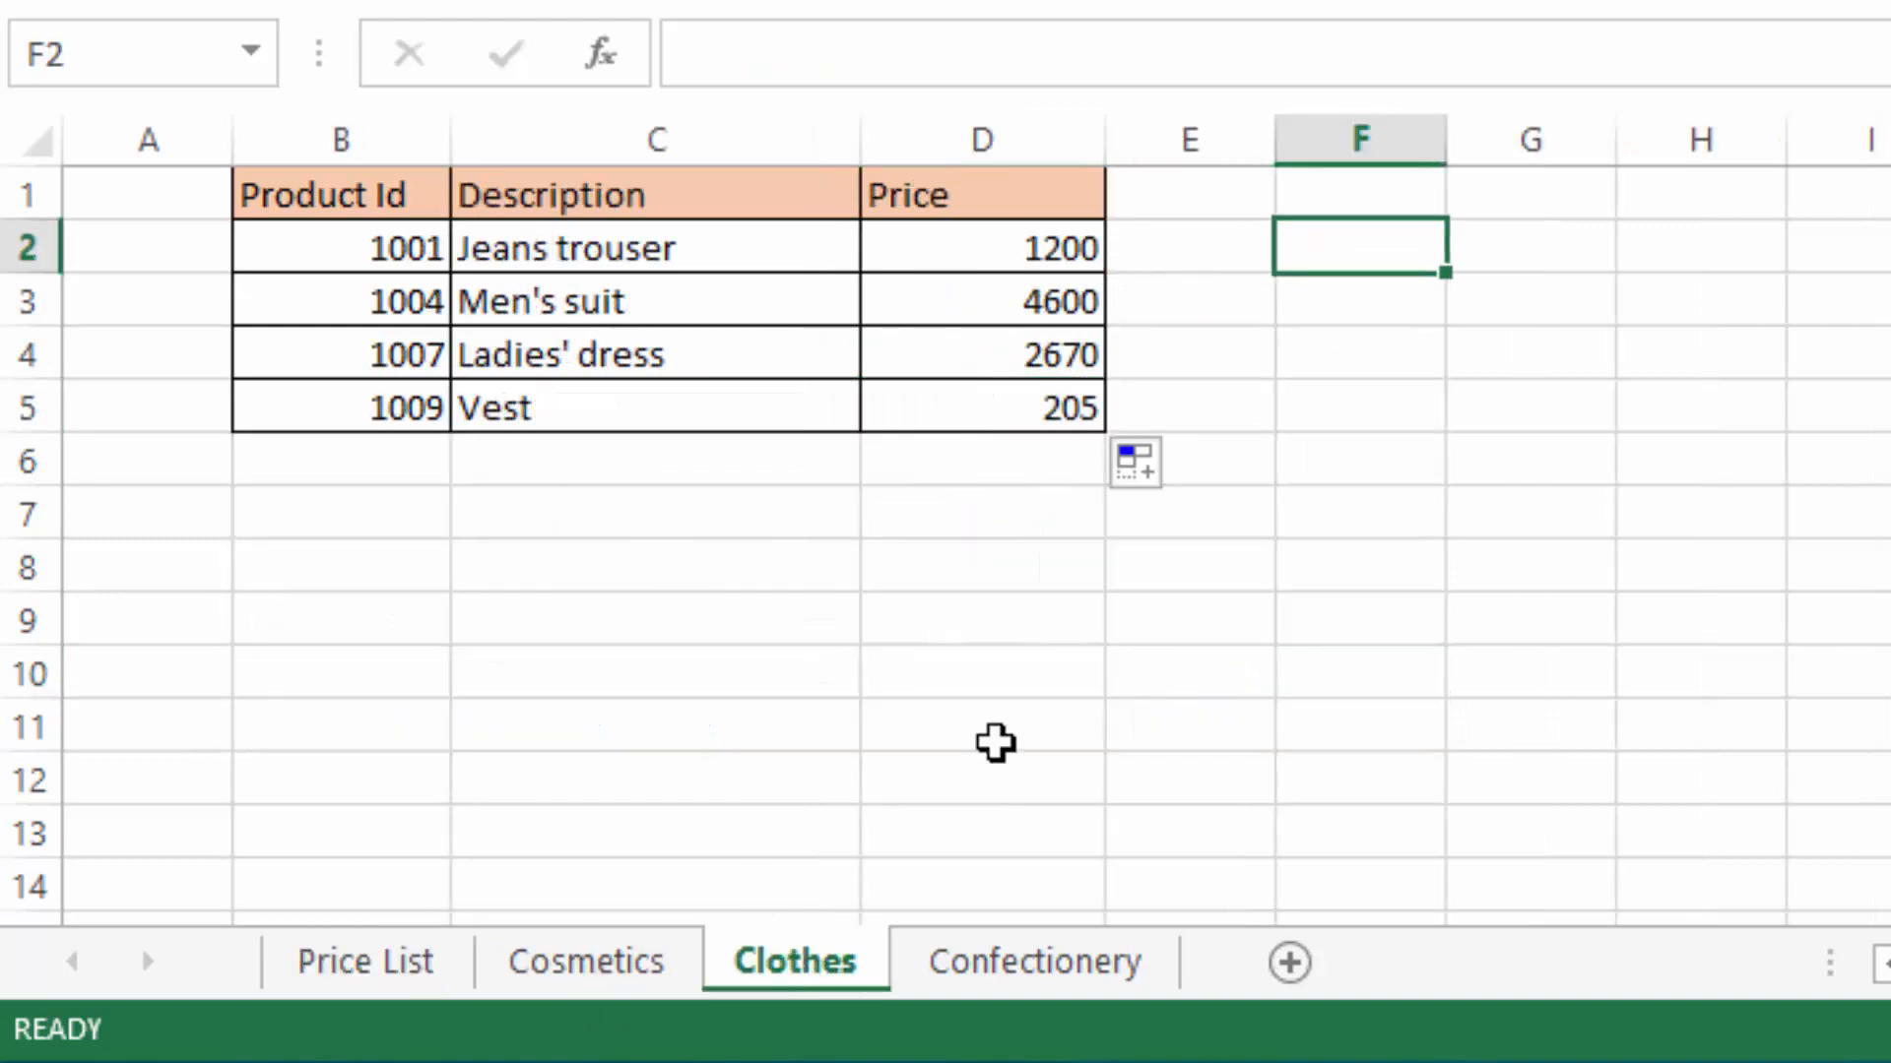
Step: Start a LOOKUP formula in cell C2 of the Confectionery sheet with B2 as the lookup value
{"action": "left_click", "coordinate": [975, 960]}
{"action": "left_click", "coordinate": [627, 249]}
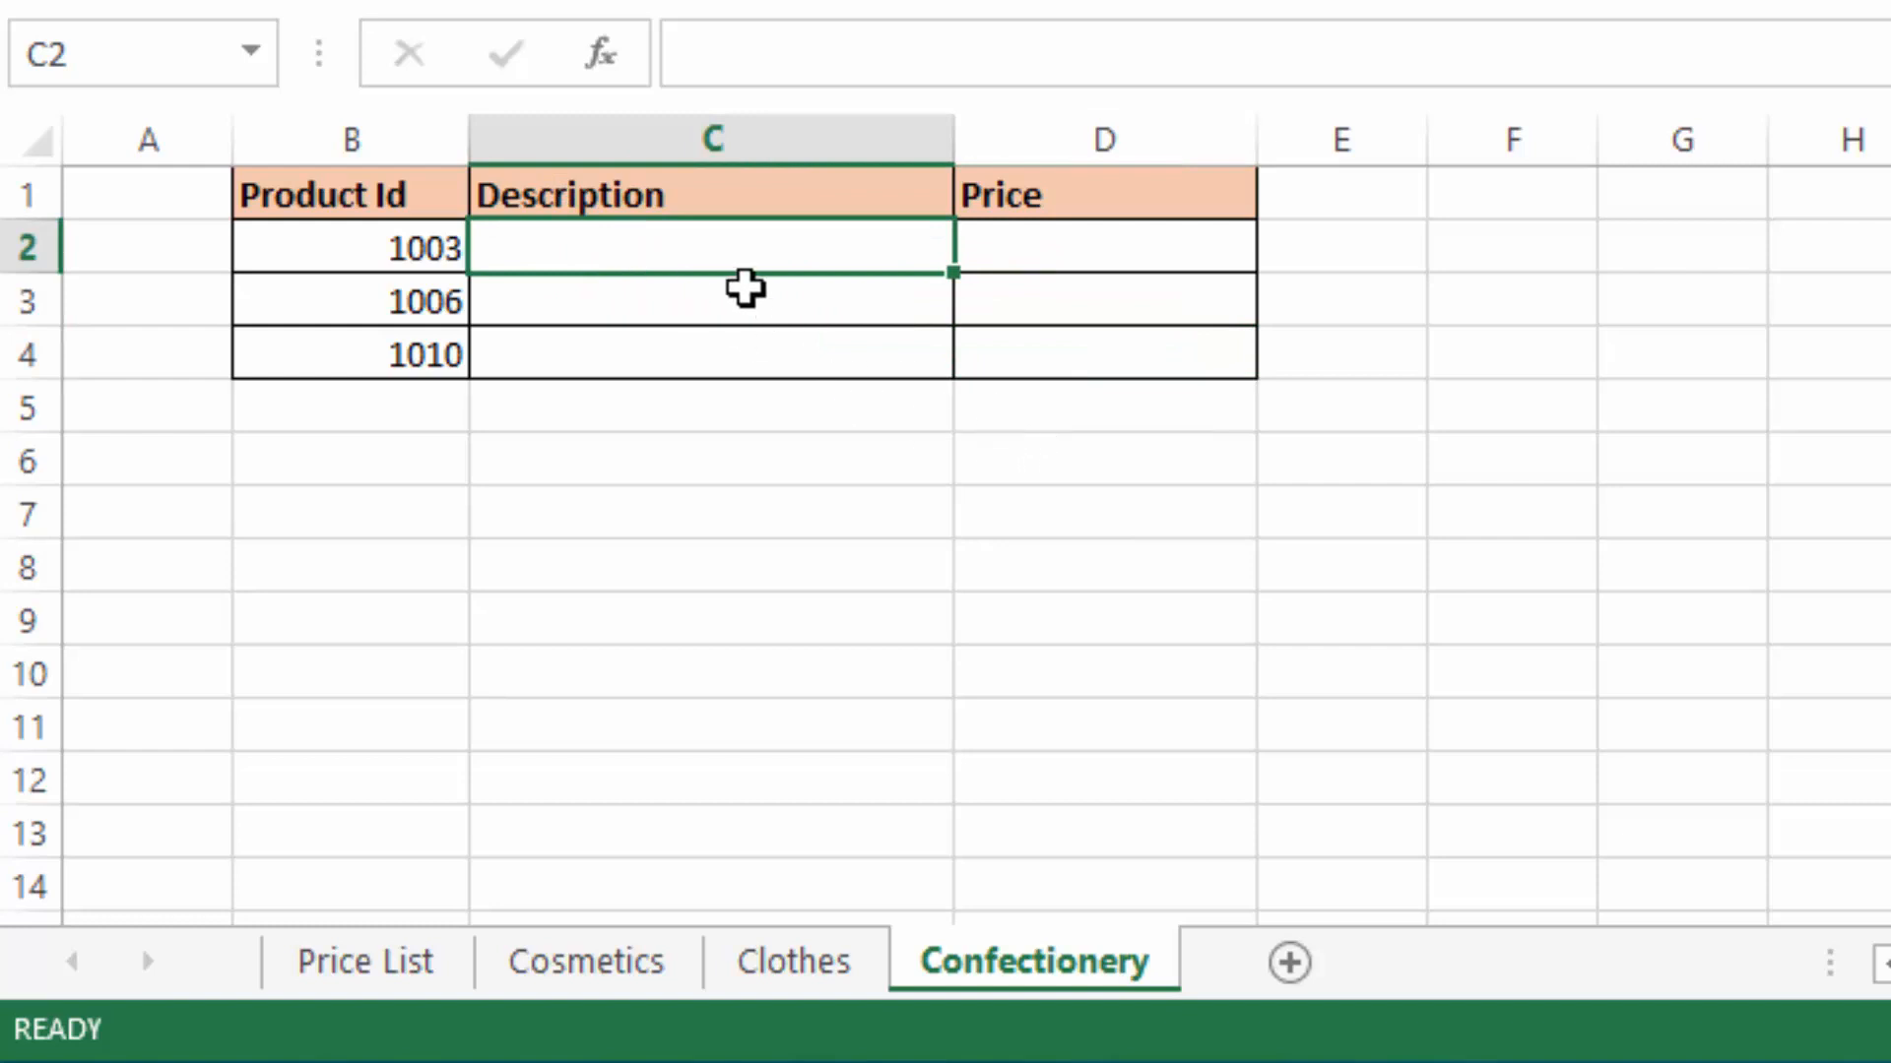
{"action": "type", "text": "="}
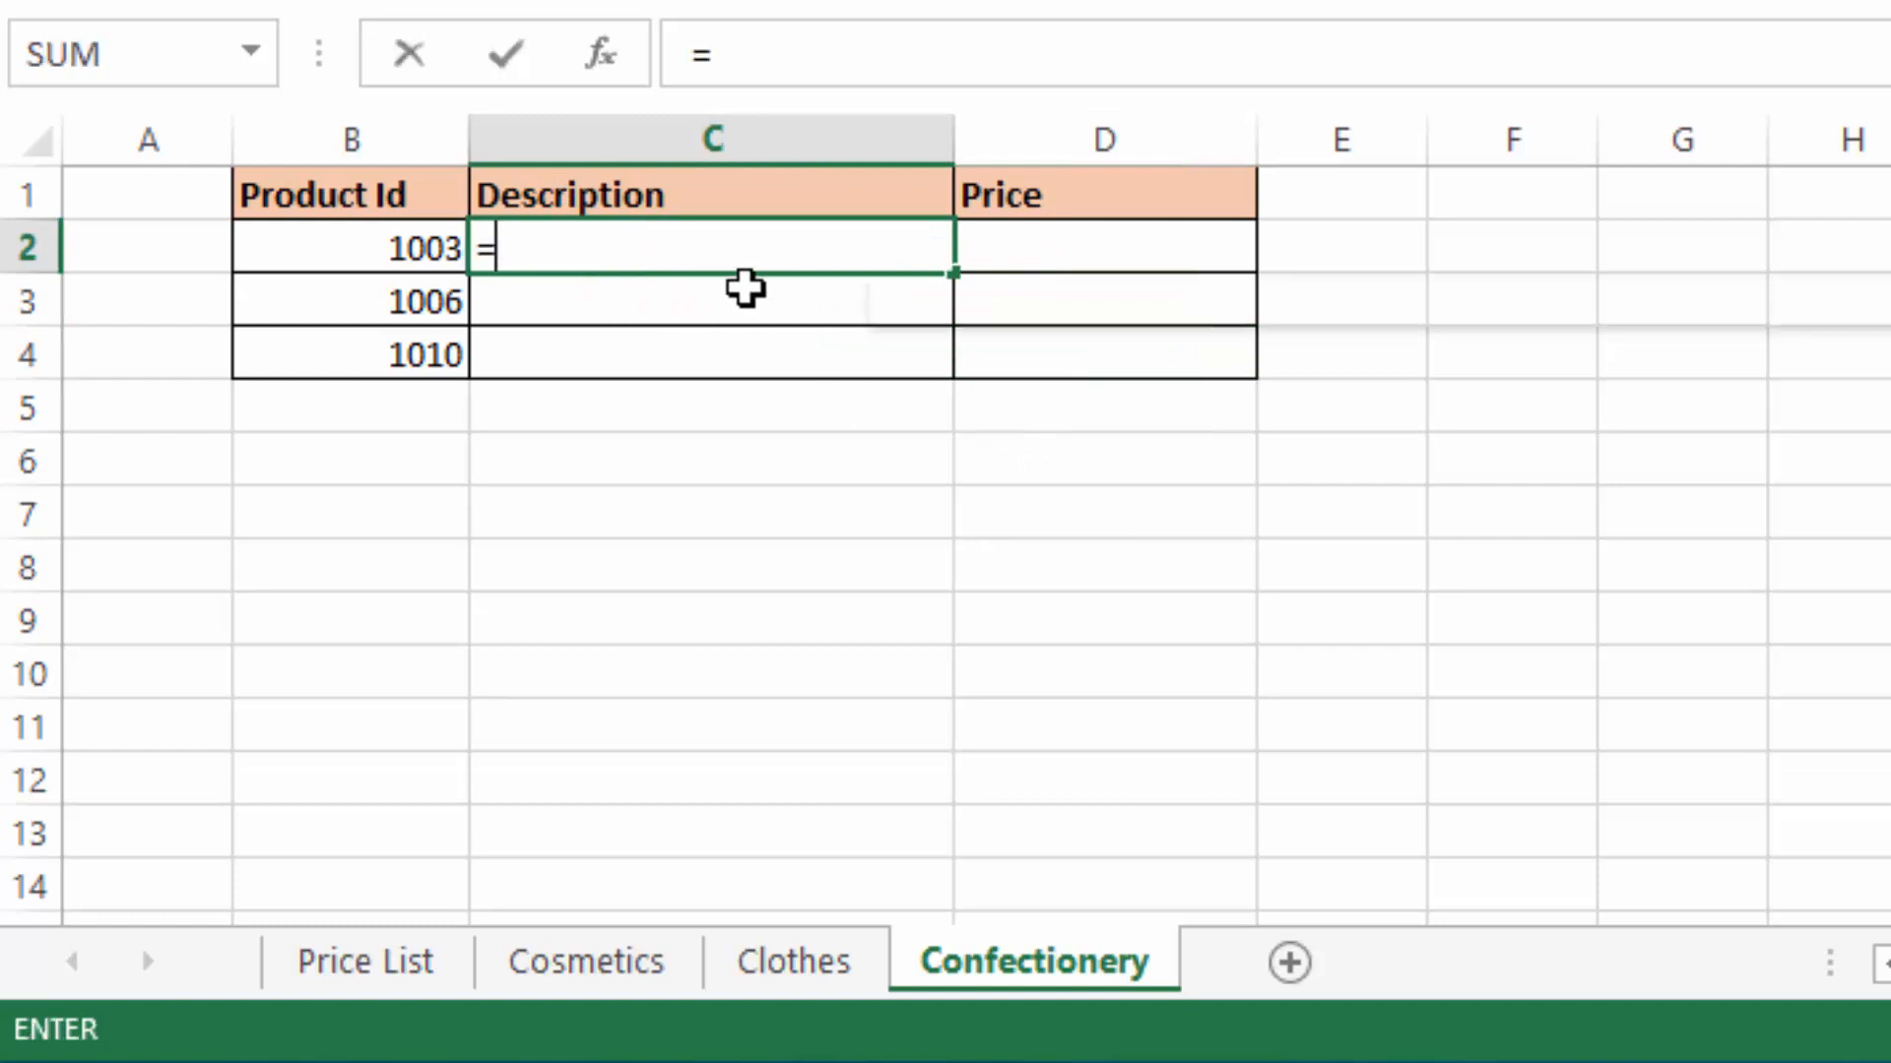
{"action": "type", "text": "loo"}
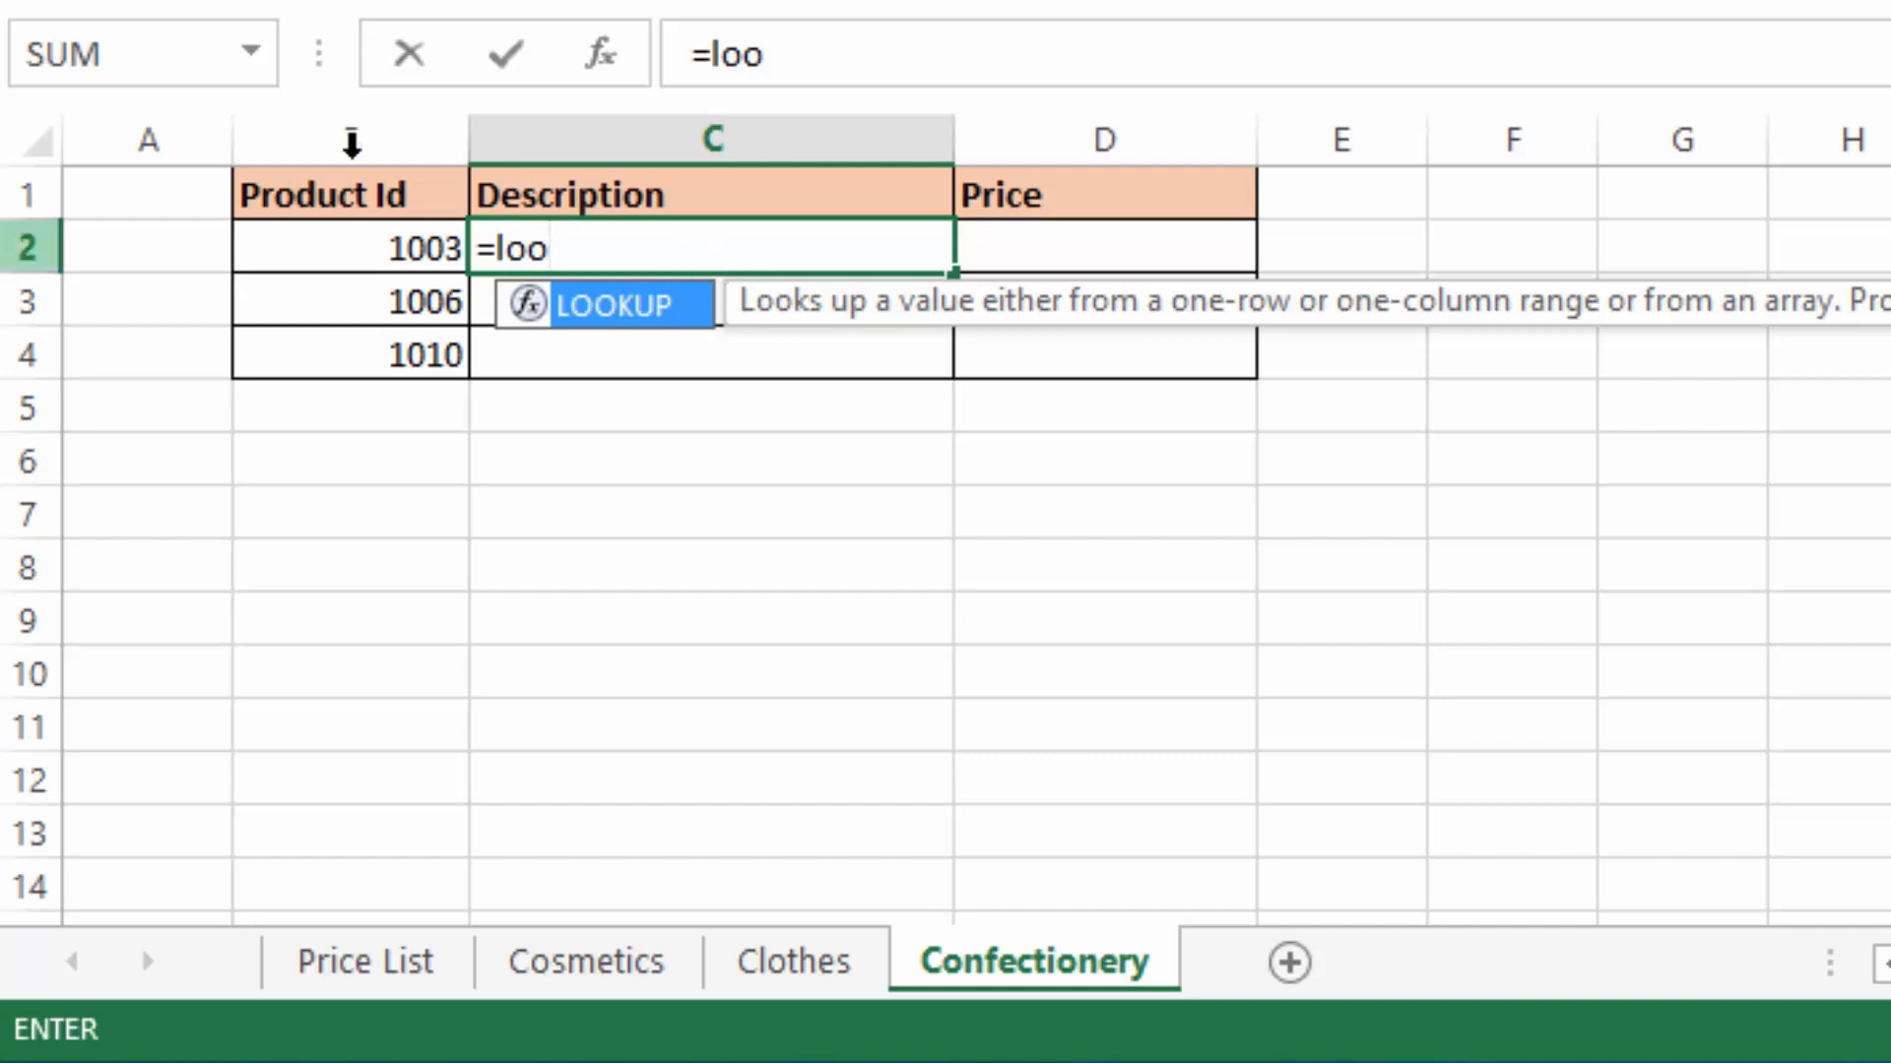
{"action": "double_click", "coordinate": [595, 305]}
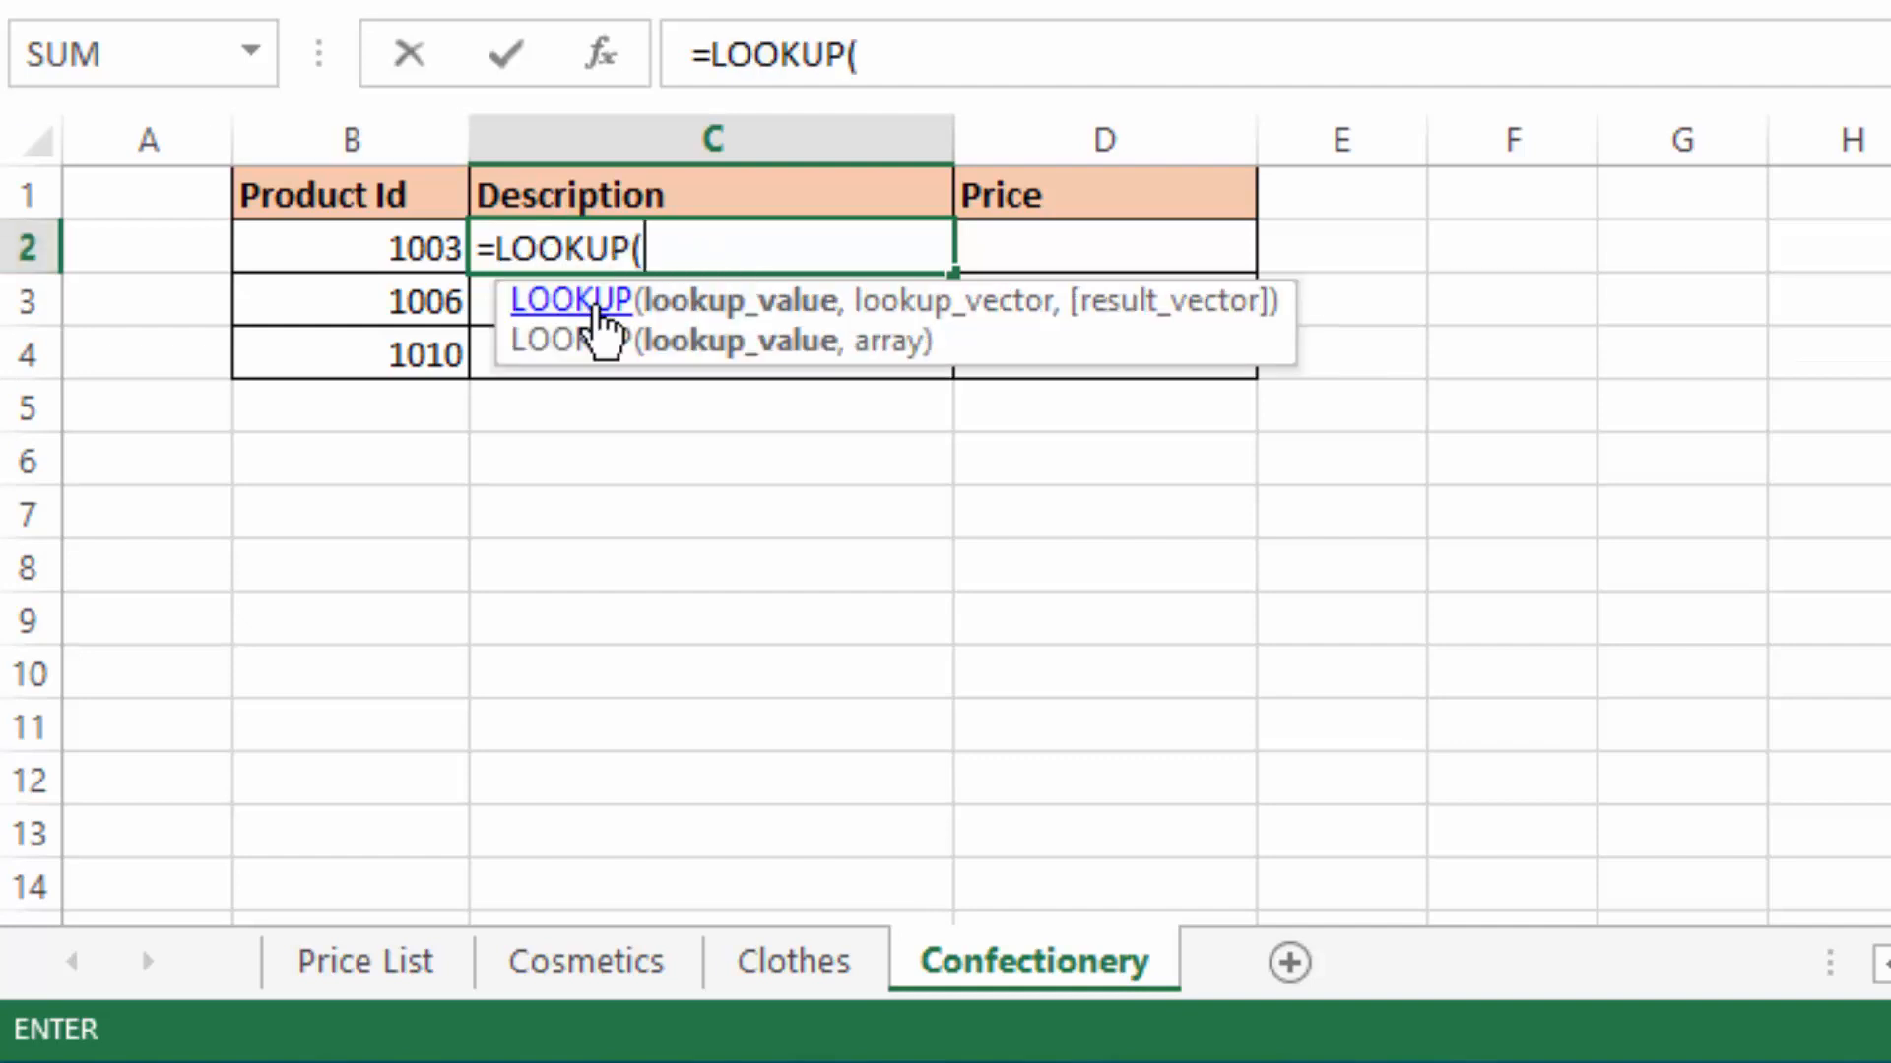
{"action": "left_click", "coordinate": [390, 256]}
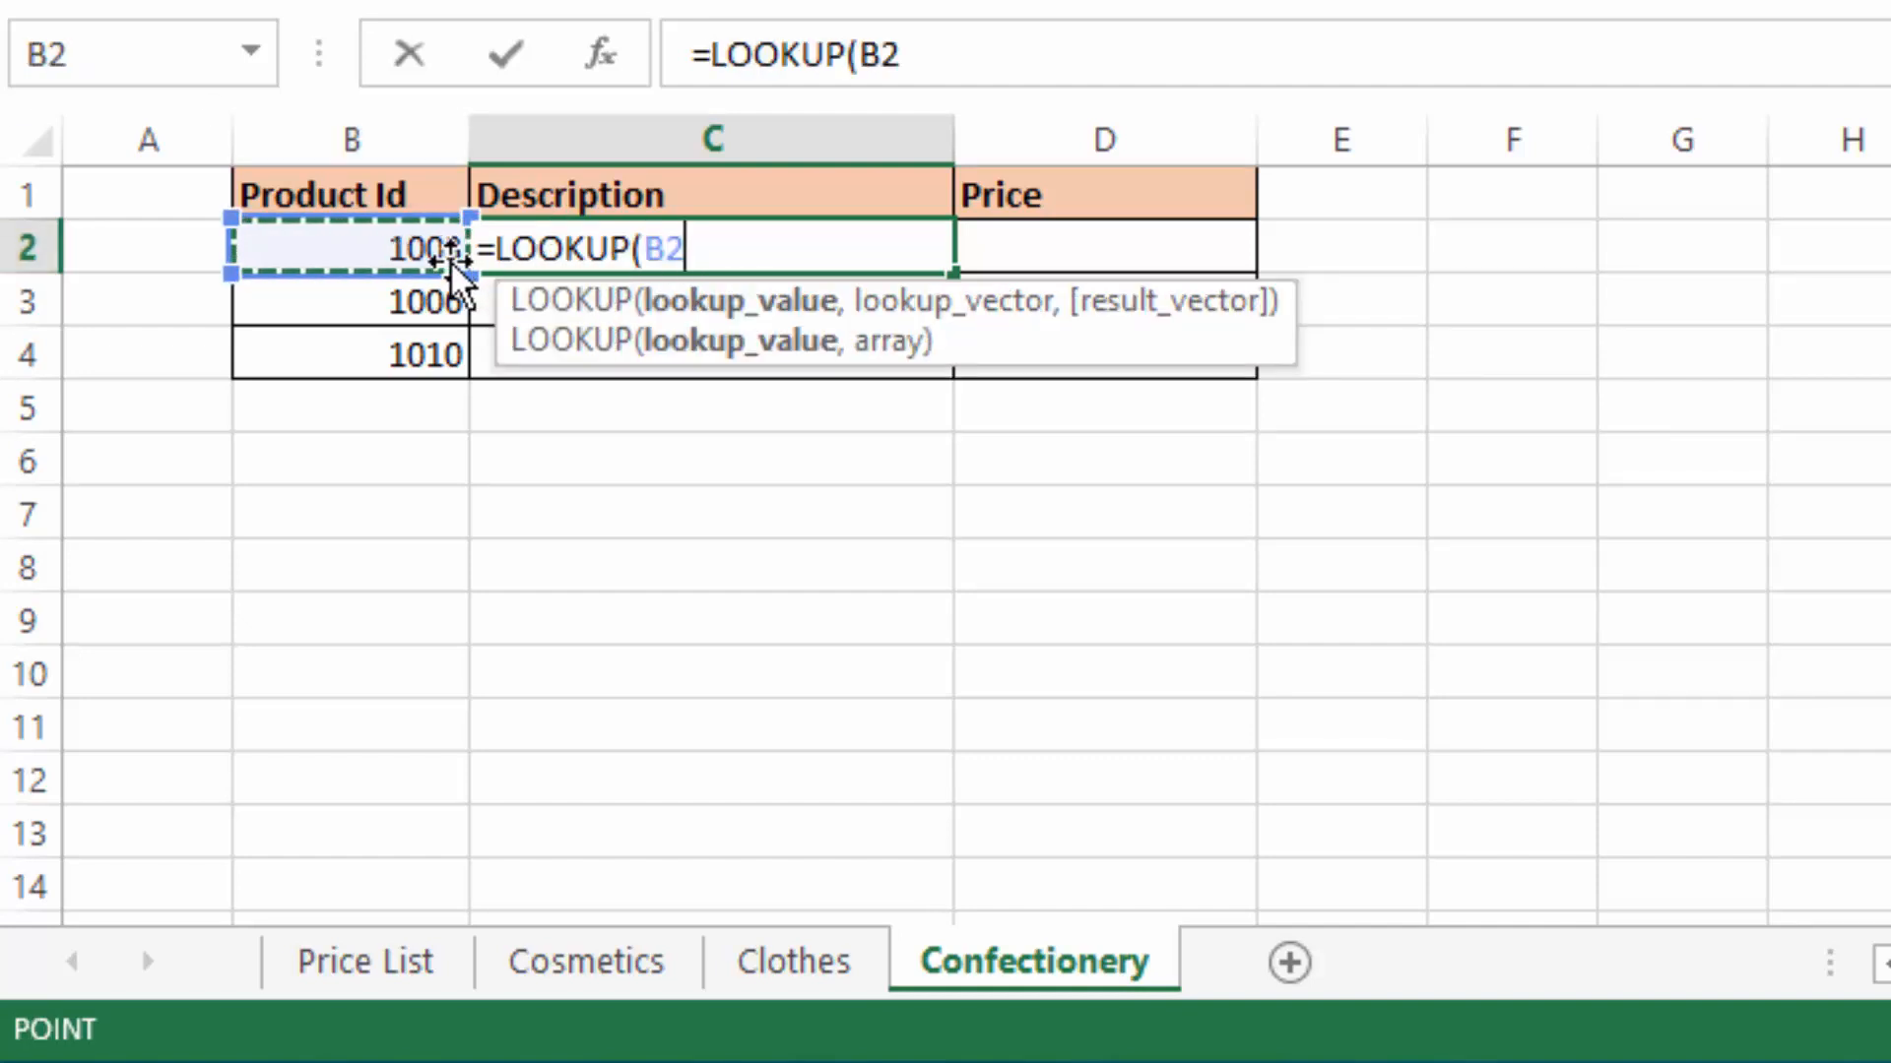
{"action": "type", "text": ","}
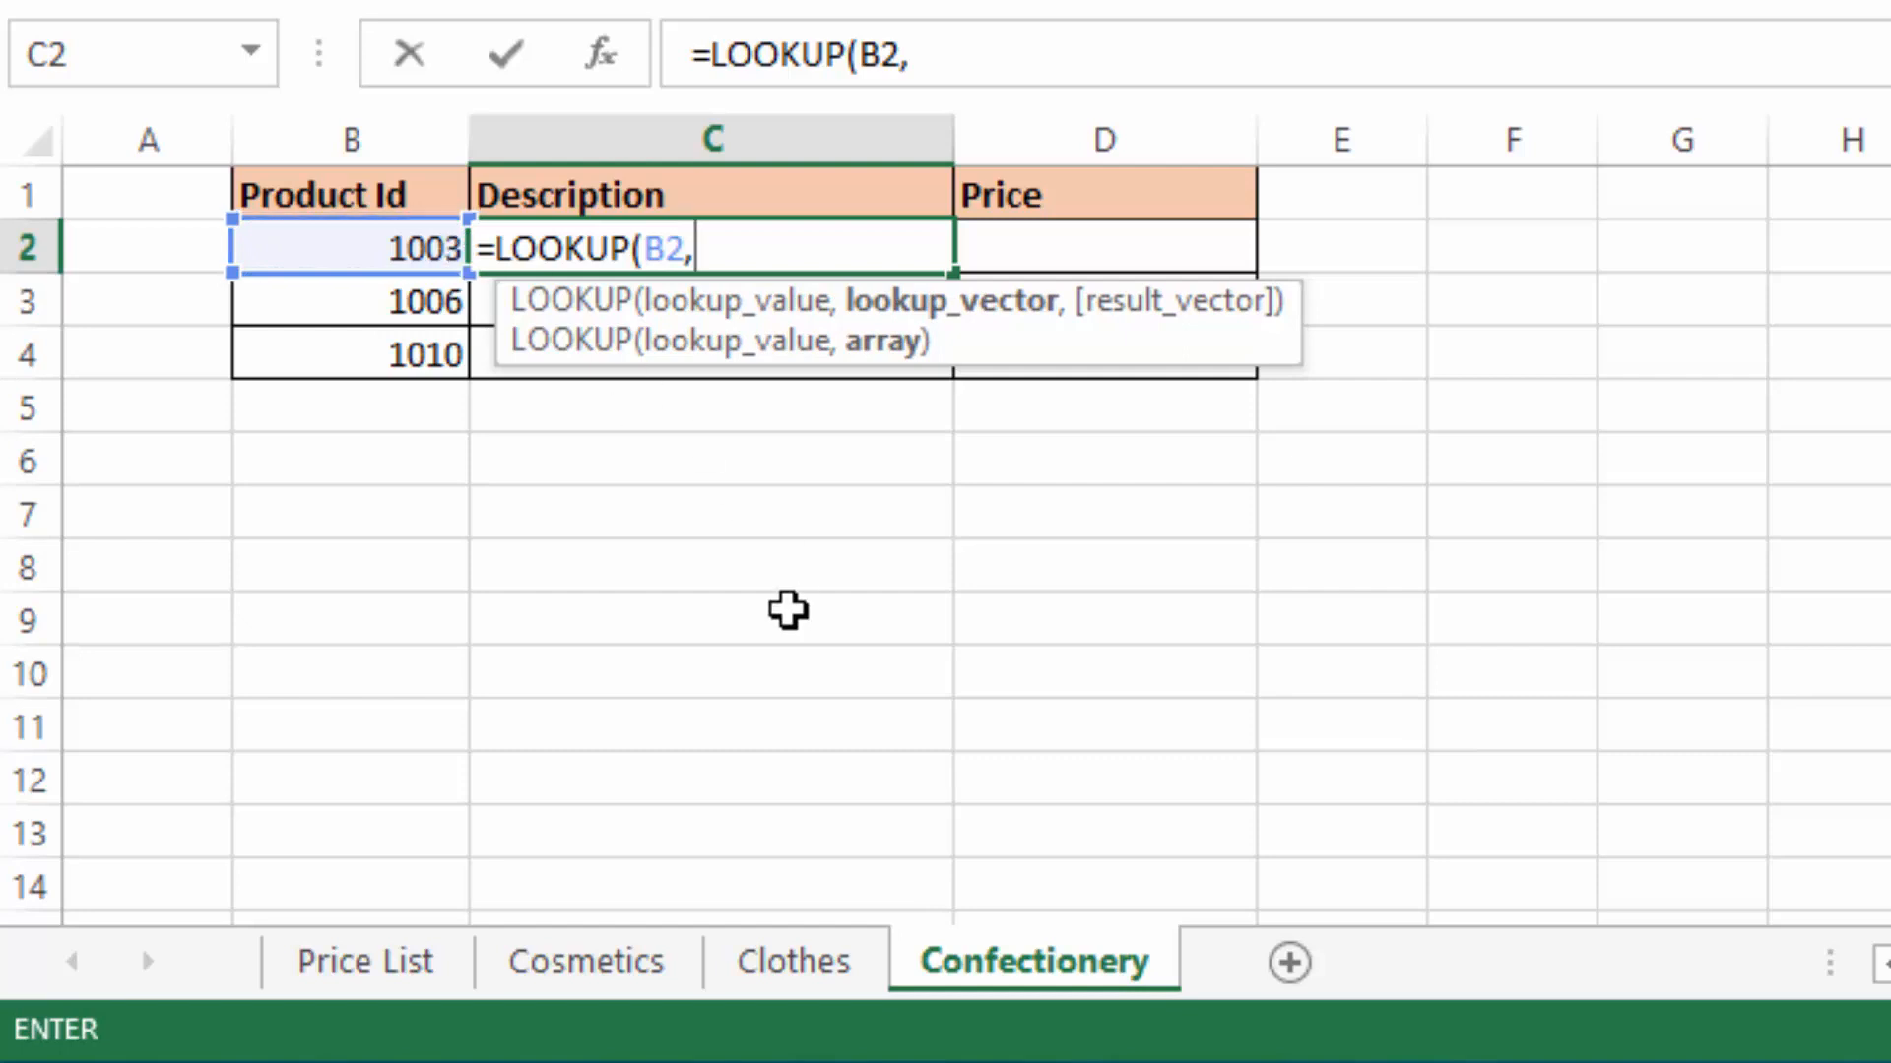
Step: Complete the Confectionery description formula with Price List B2:B11 as lookup vector and Price List D2:D11 as result vector
{"action": "left_click", "coordinate": [378, 967]}
{"action": "left_click_drag", "start_coordinate": [363, 248], "coordinate": [394, 730]}
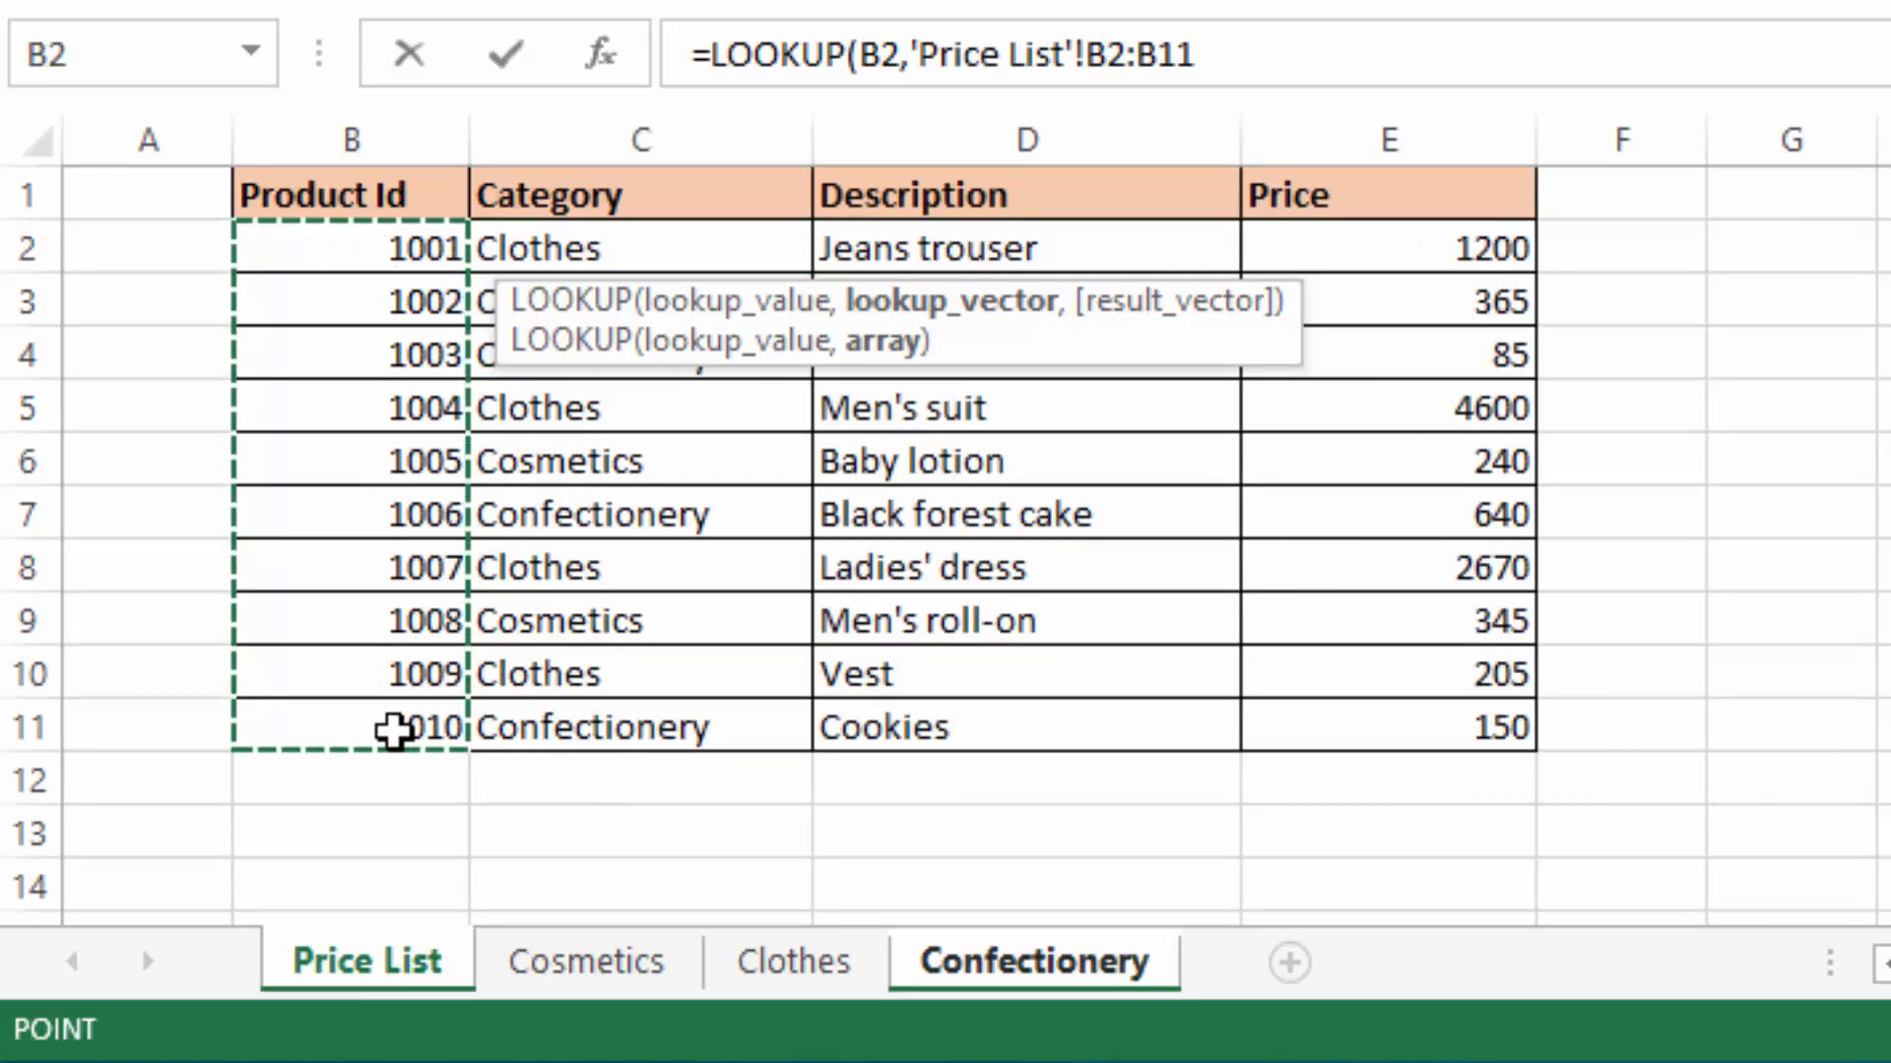
{"action": "type", "text": ","}
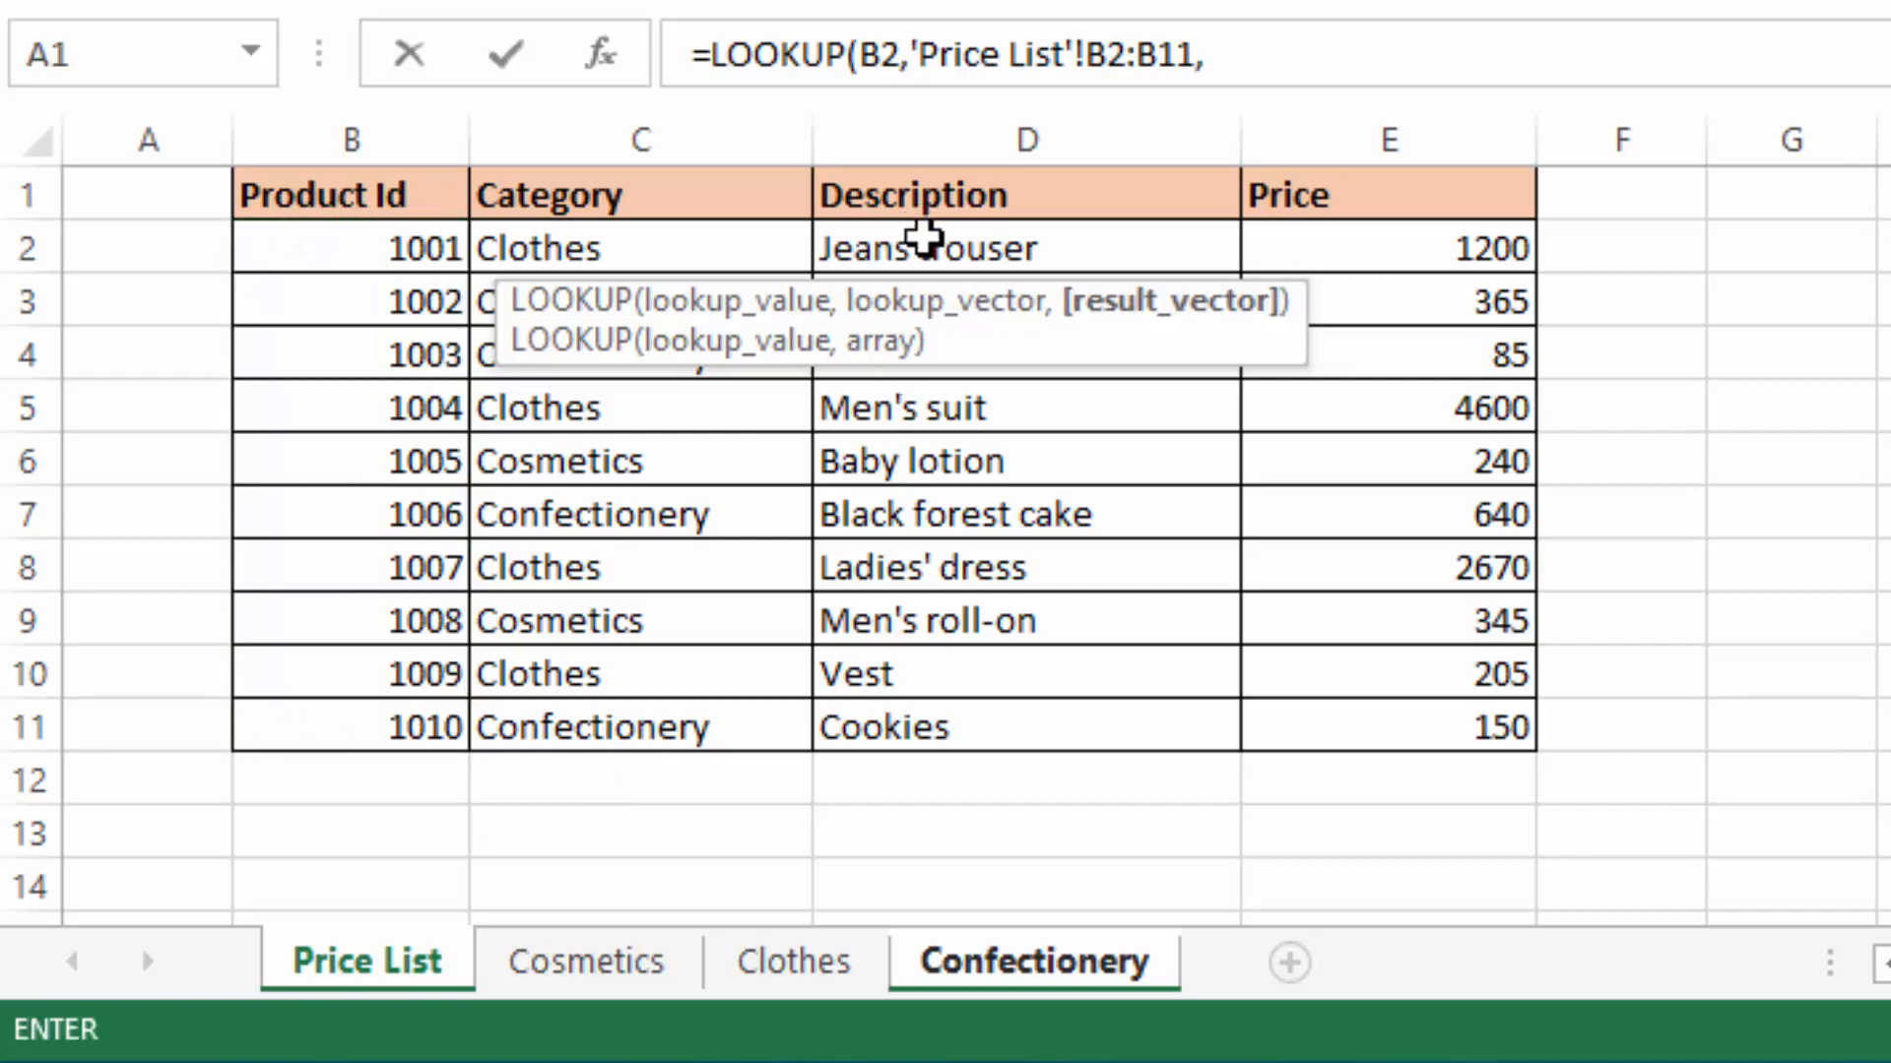
{"action": "left_click_drag", "start_coordinate": [923, 239], "coordinate": [957, 715]}
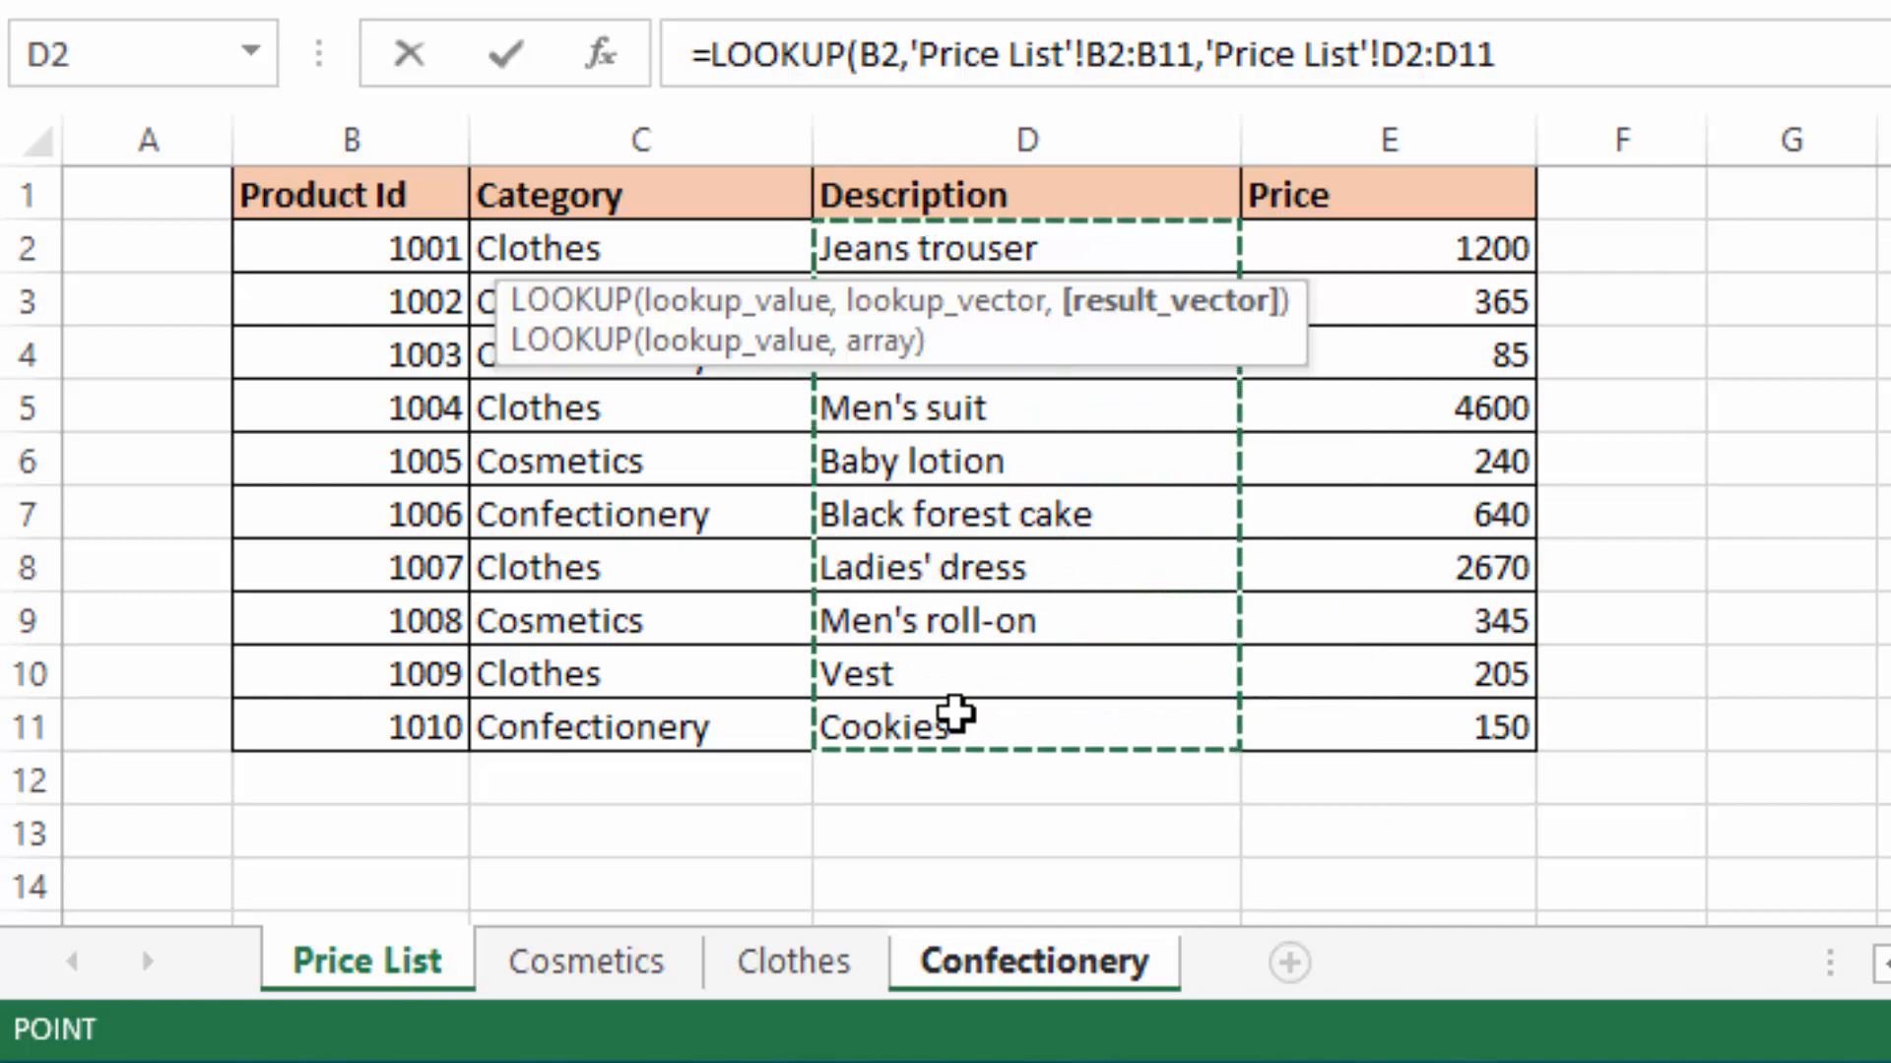
{"action": "key", "text": "Return"}
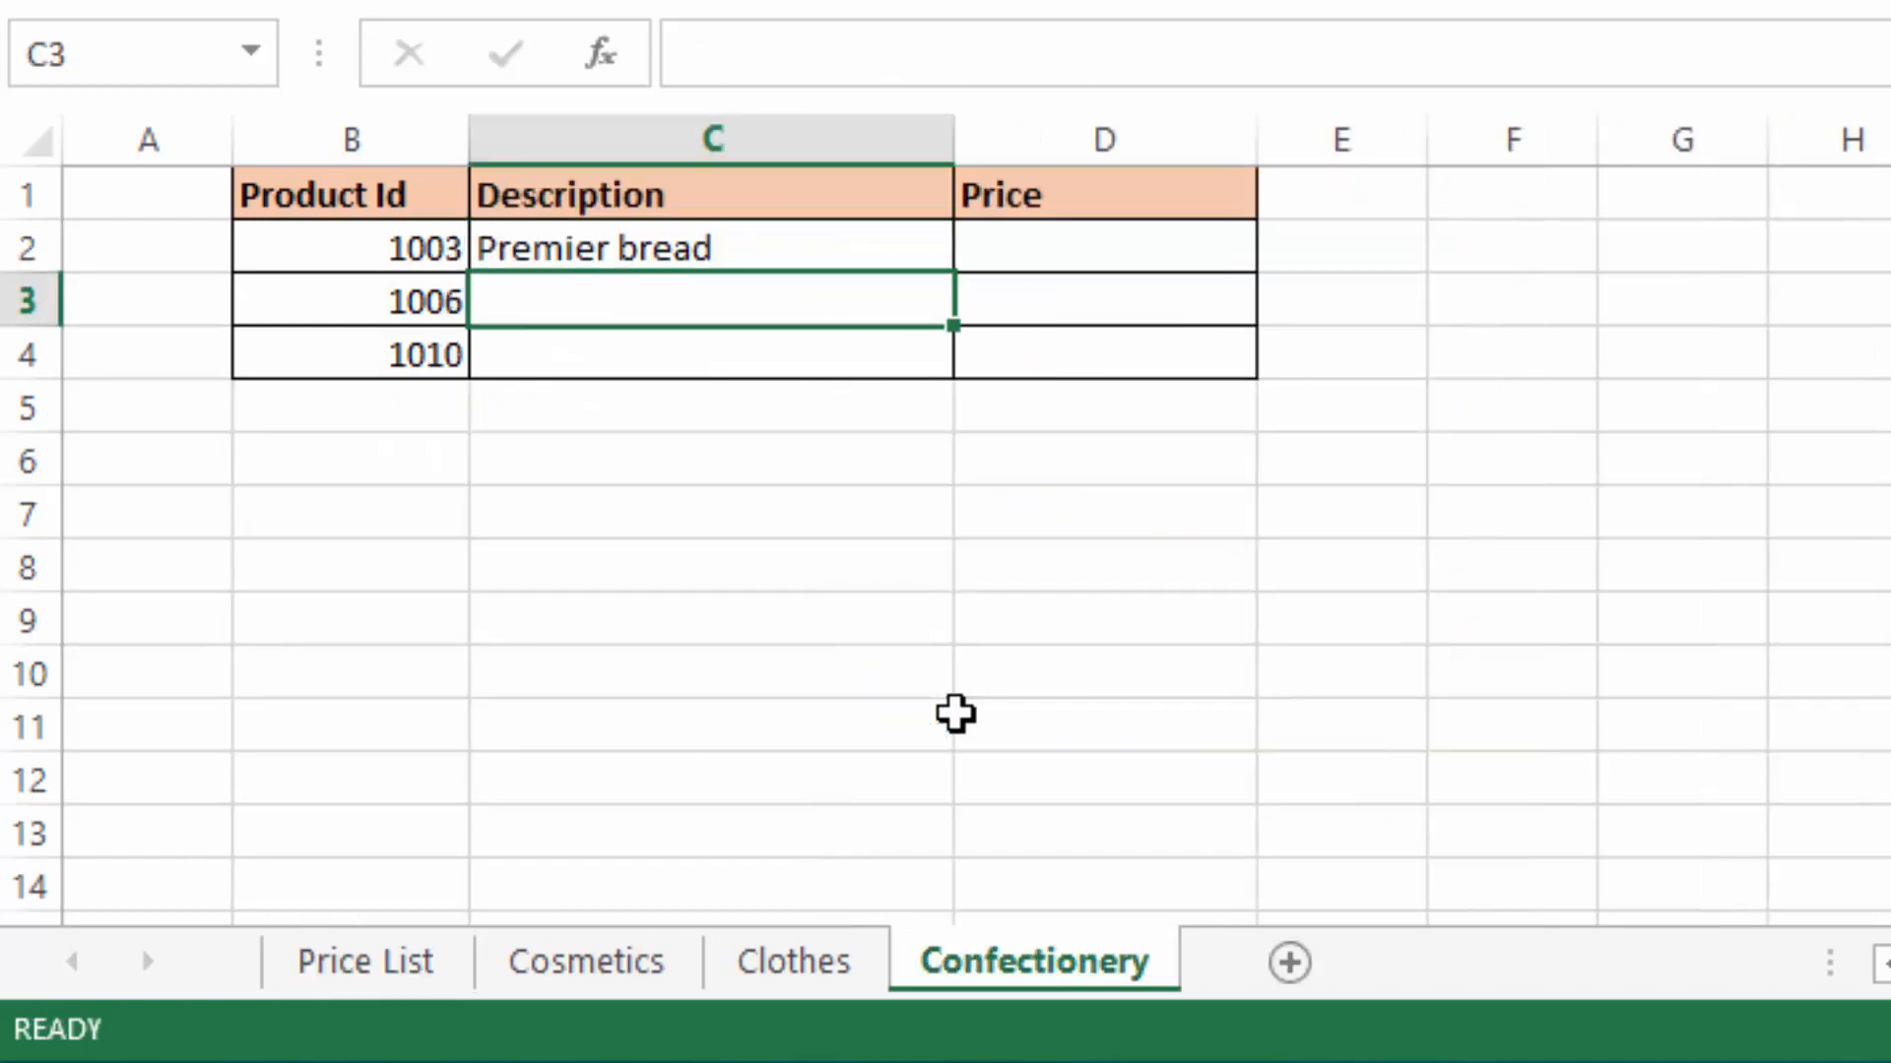
Step: Check the description in Confectionery cell C2 against the description of product 1003 on Price List
{"action": "left_click", "coordinate": [500, 256]}
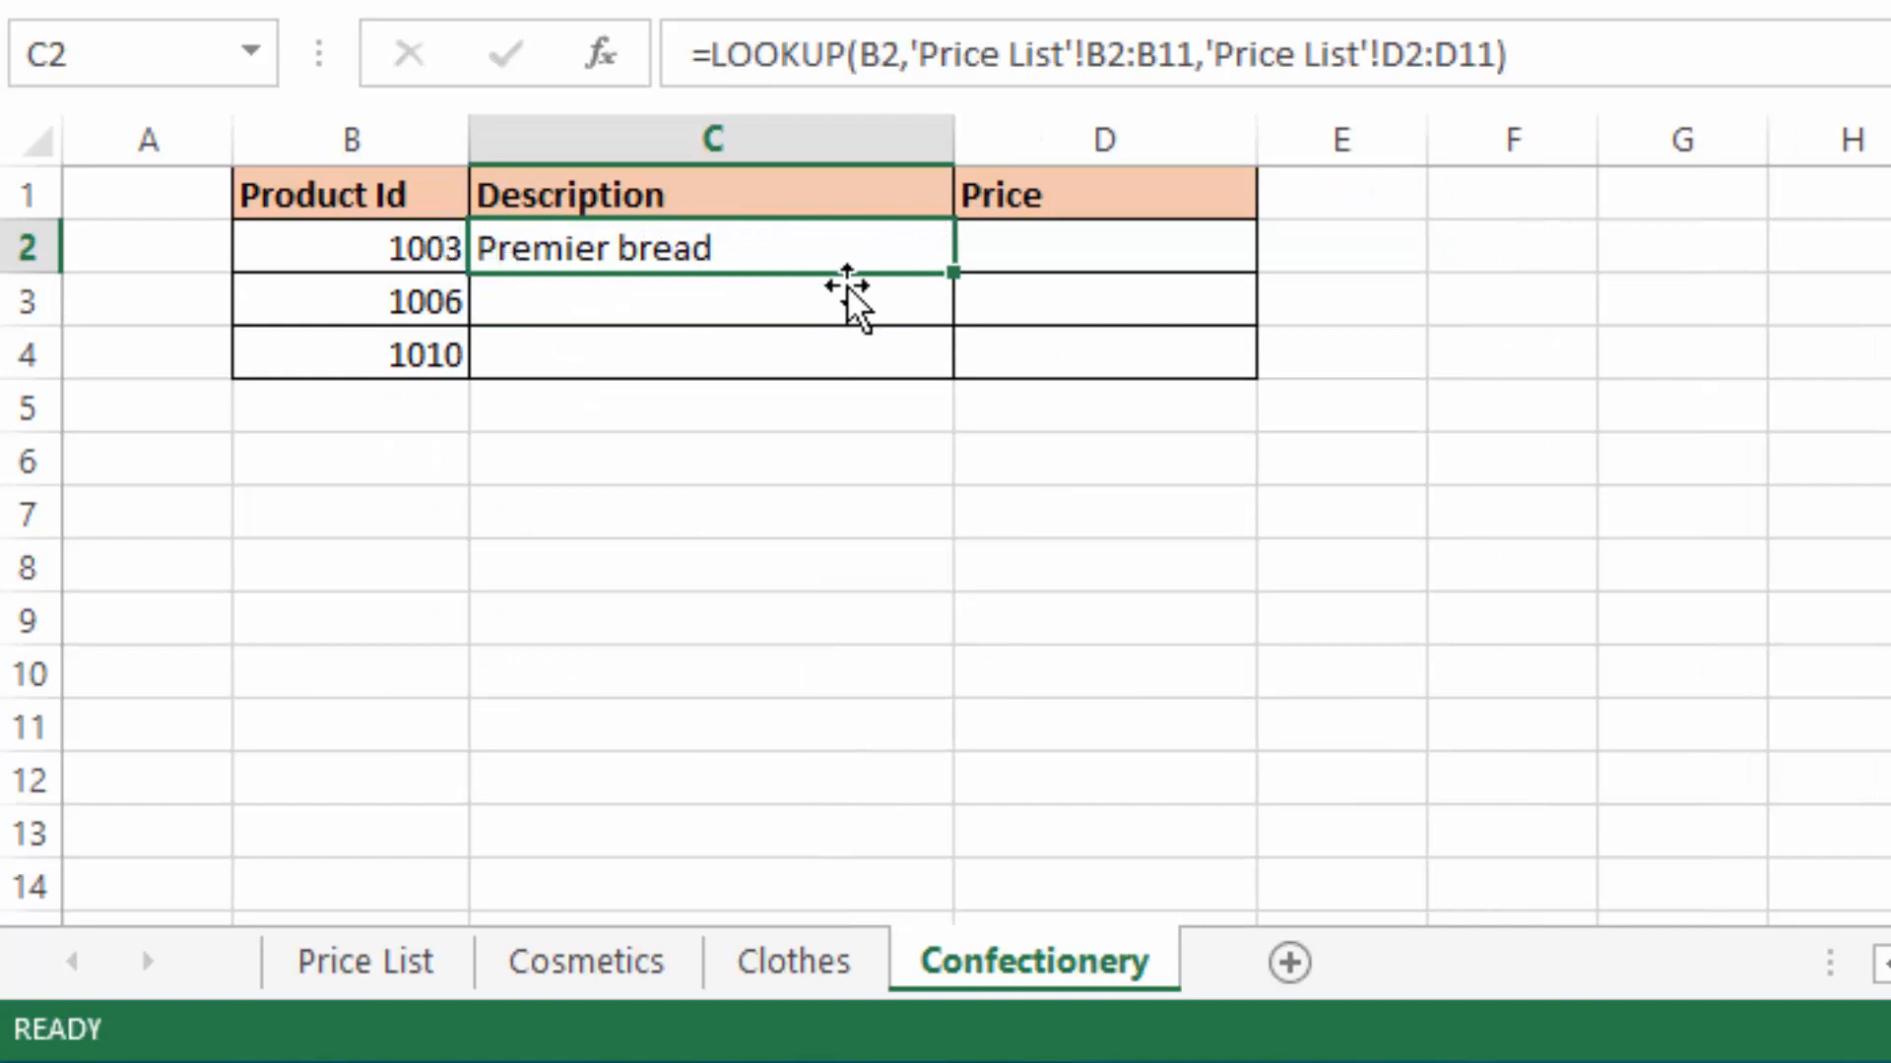
{"action": "left_click", "coordinate": [392, 961]}
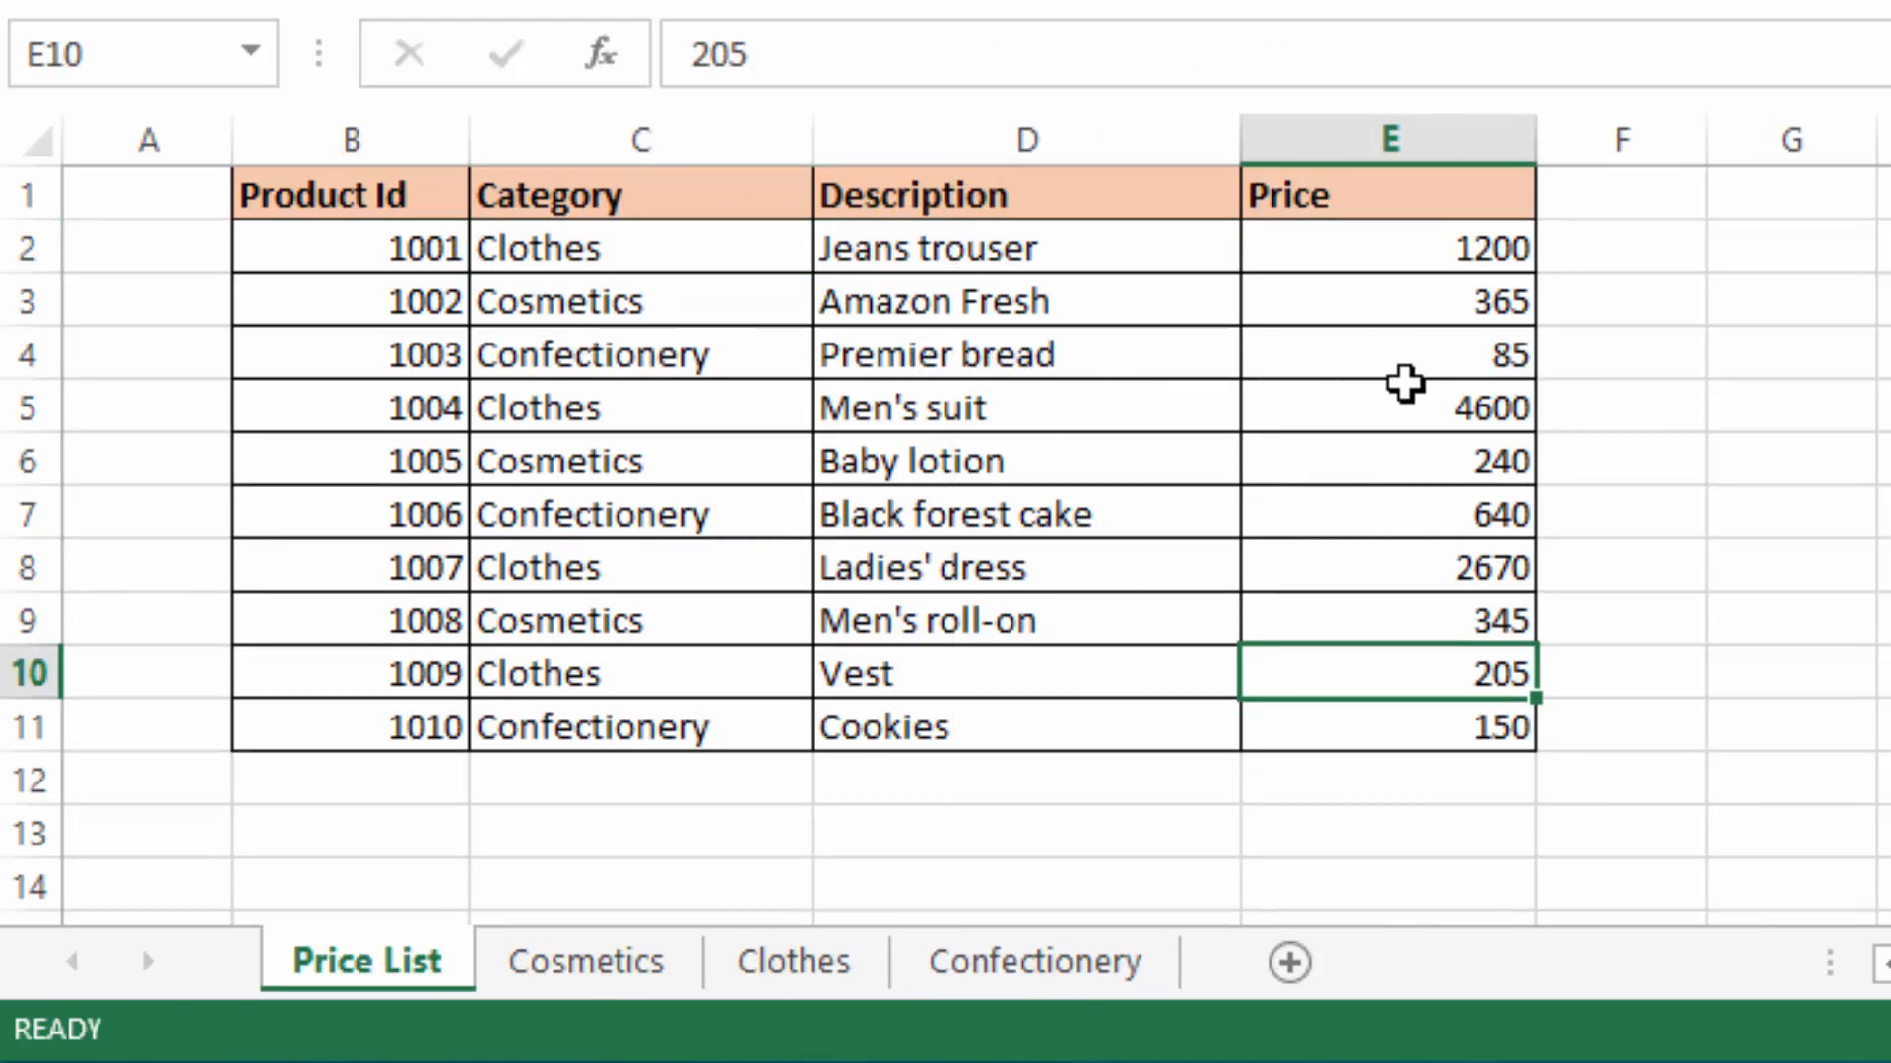
{"action": "left_click", "coordinate": [1000, 965]}
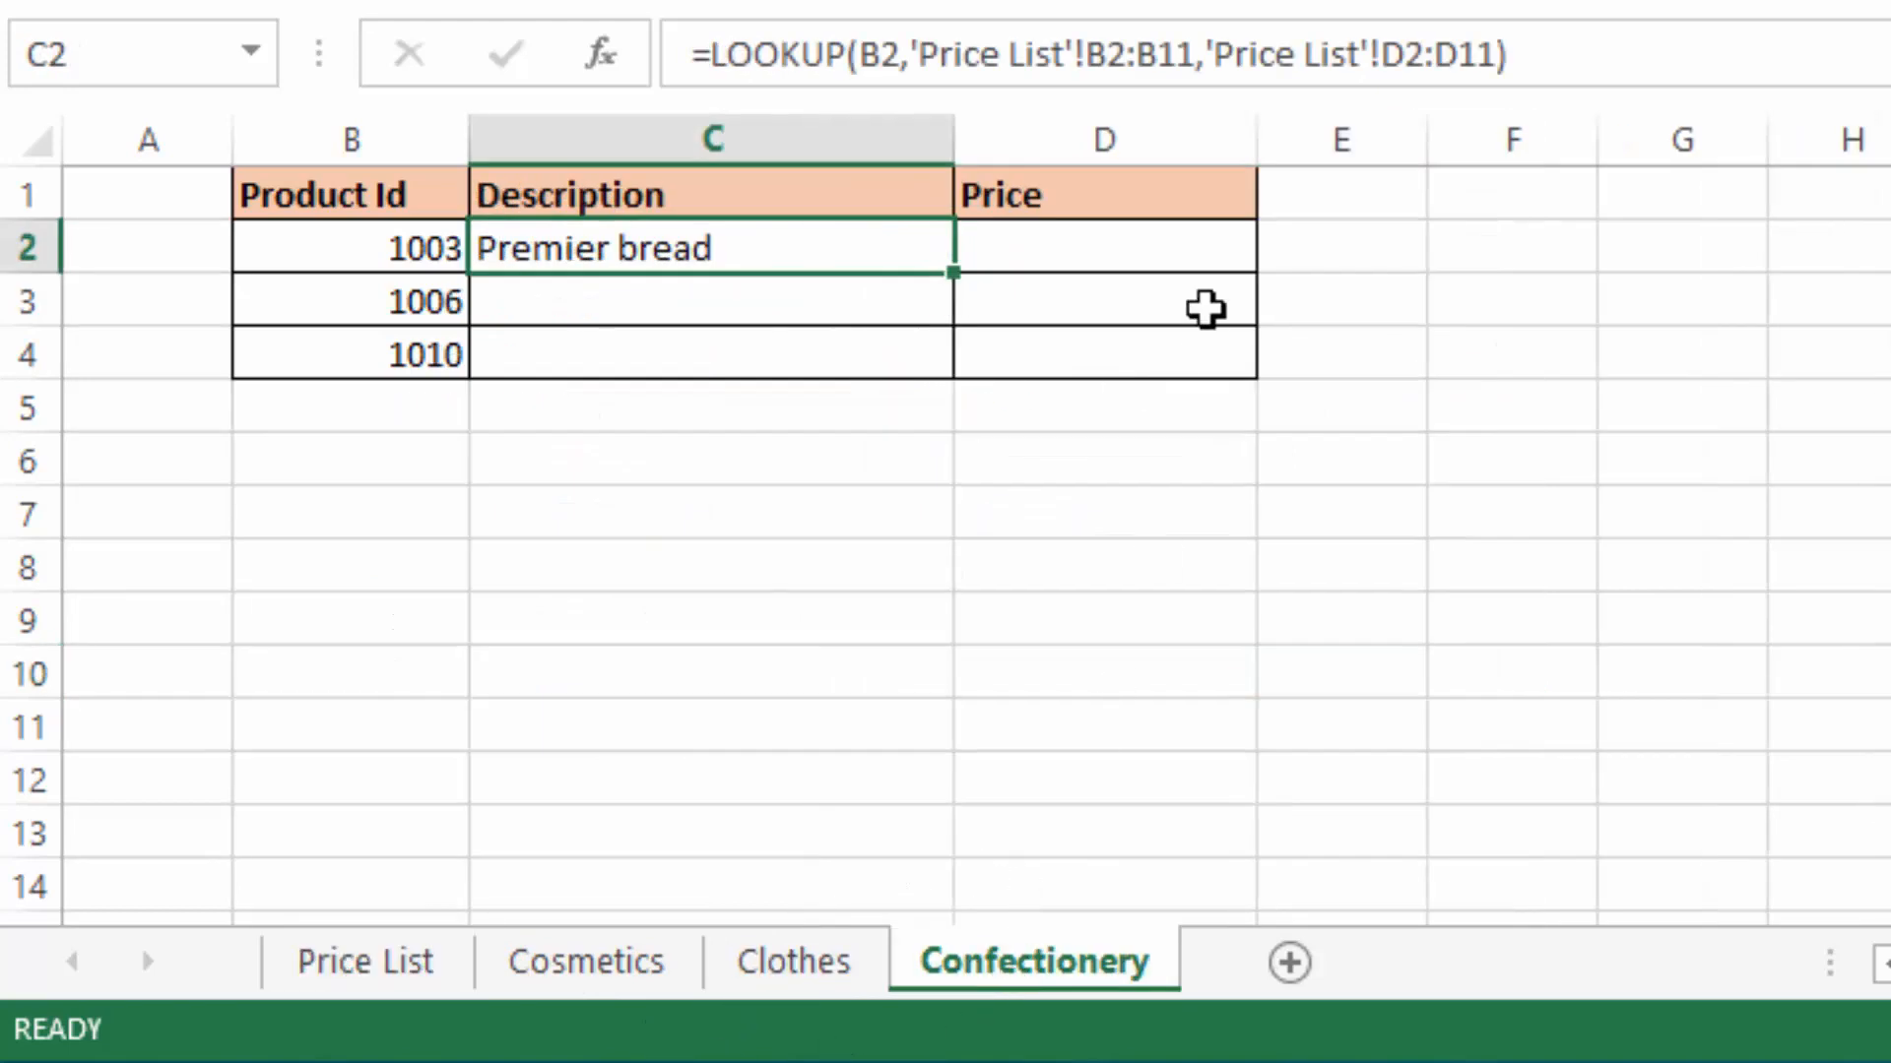
Step: Start a LOOKUP formula in cell D2 of the Confectionery sheet with B2 as the lookup value
{"action": "left_click", "coordinate": [1017, 257]}
{"action": "type", "text": "=loo"}
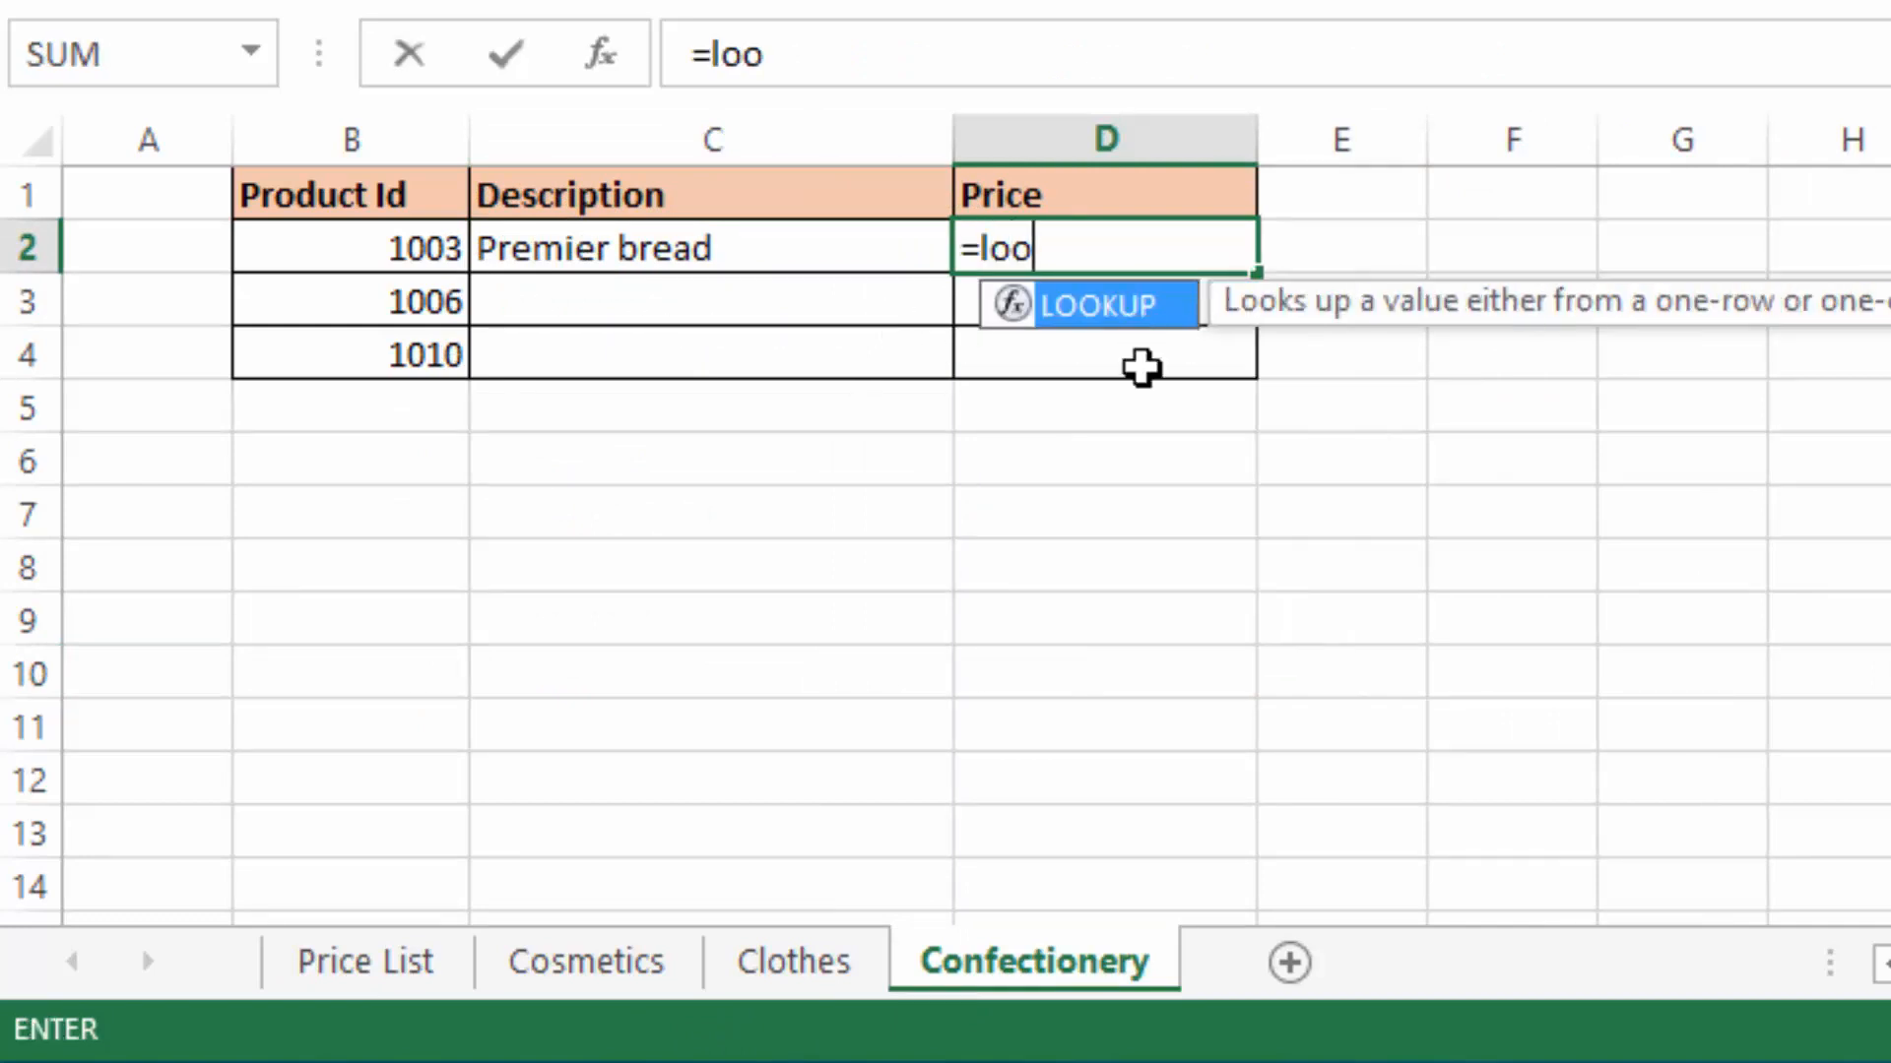
{"action": "double_click", "coordinate": [1108, 304]}
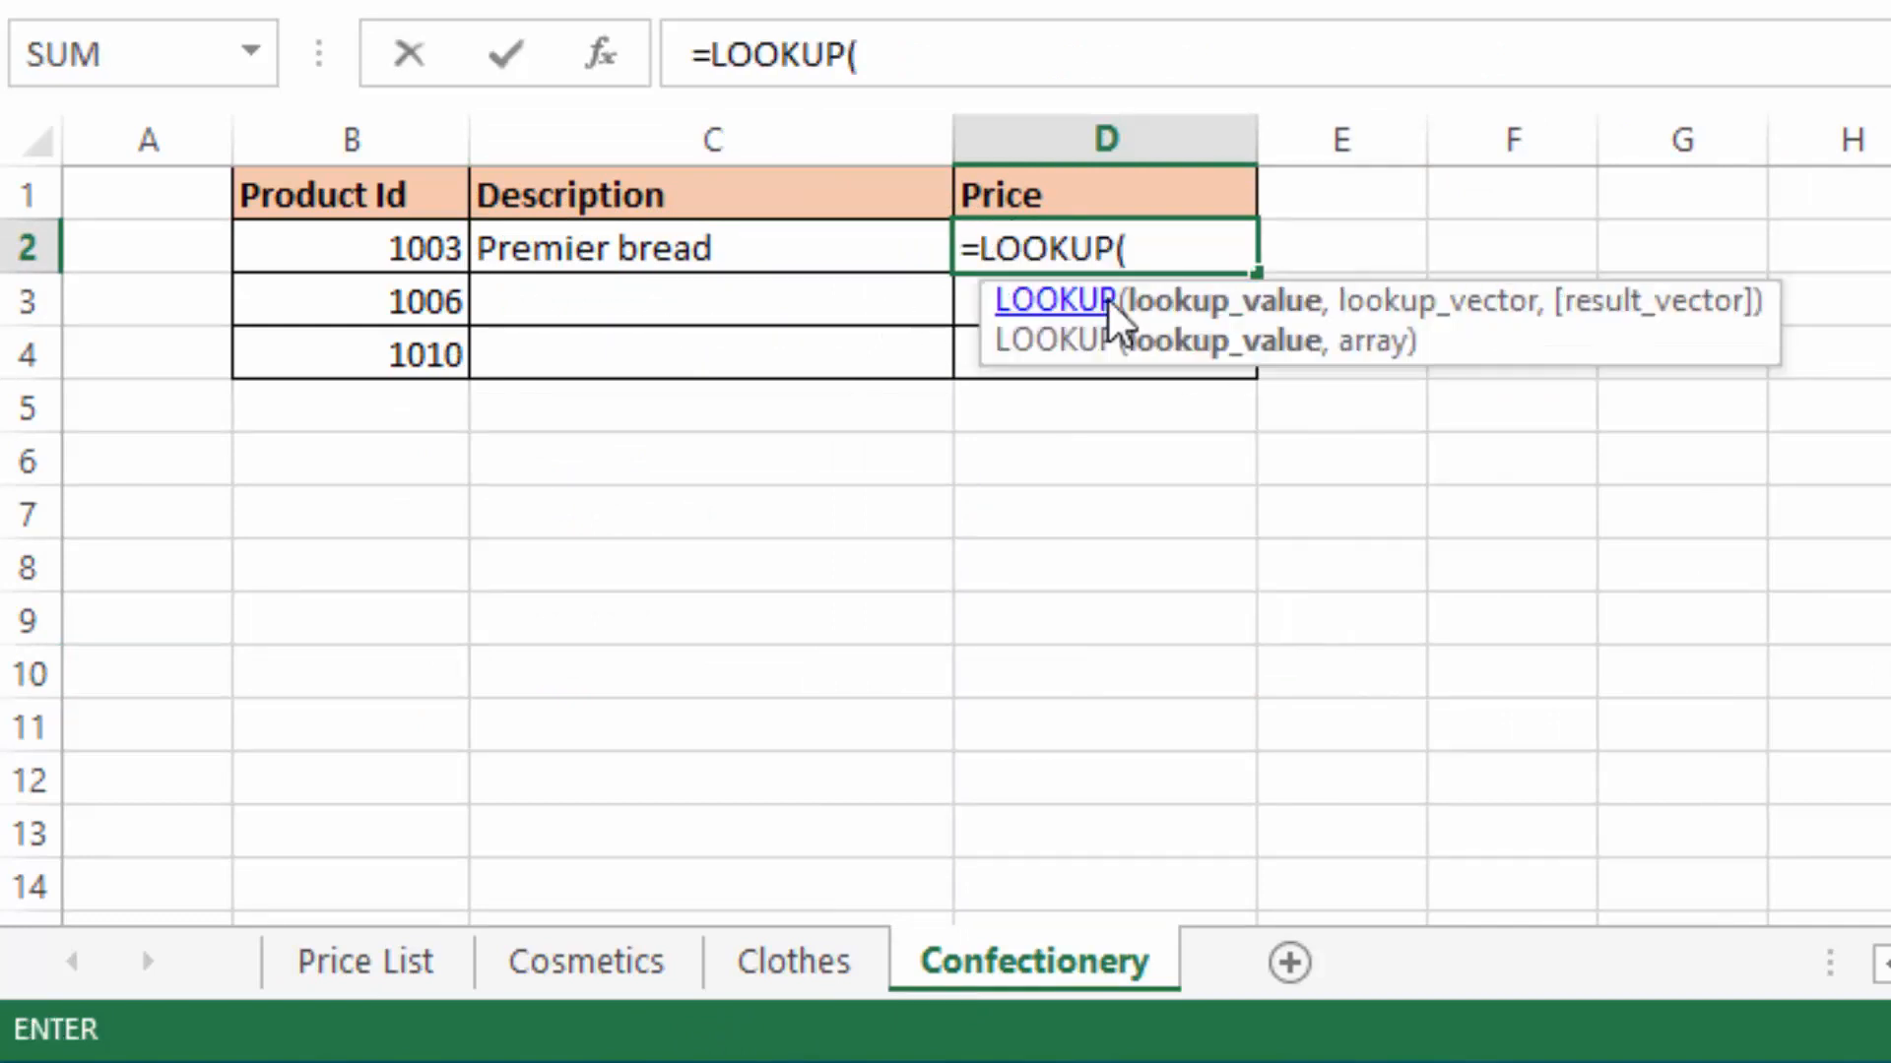
{"action": "left_click", "coordinate": [377, 249]}
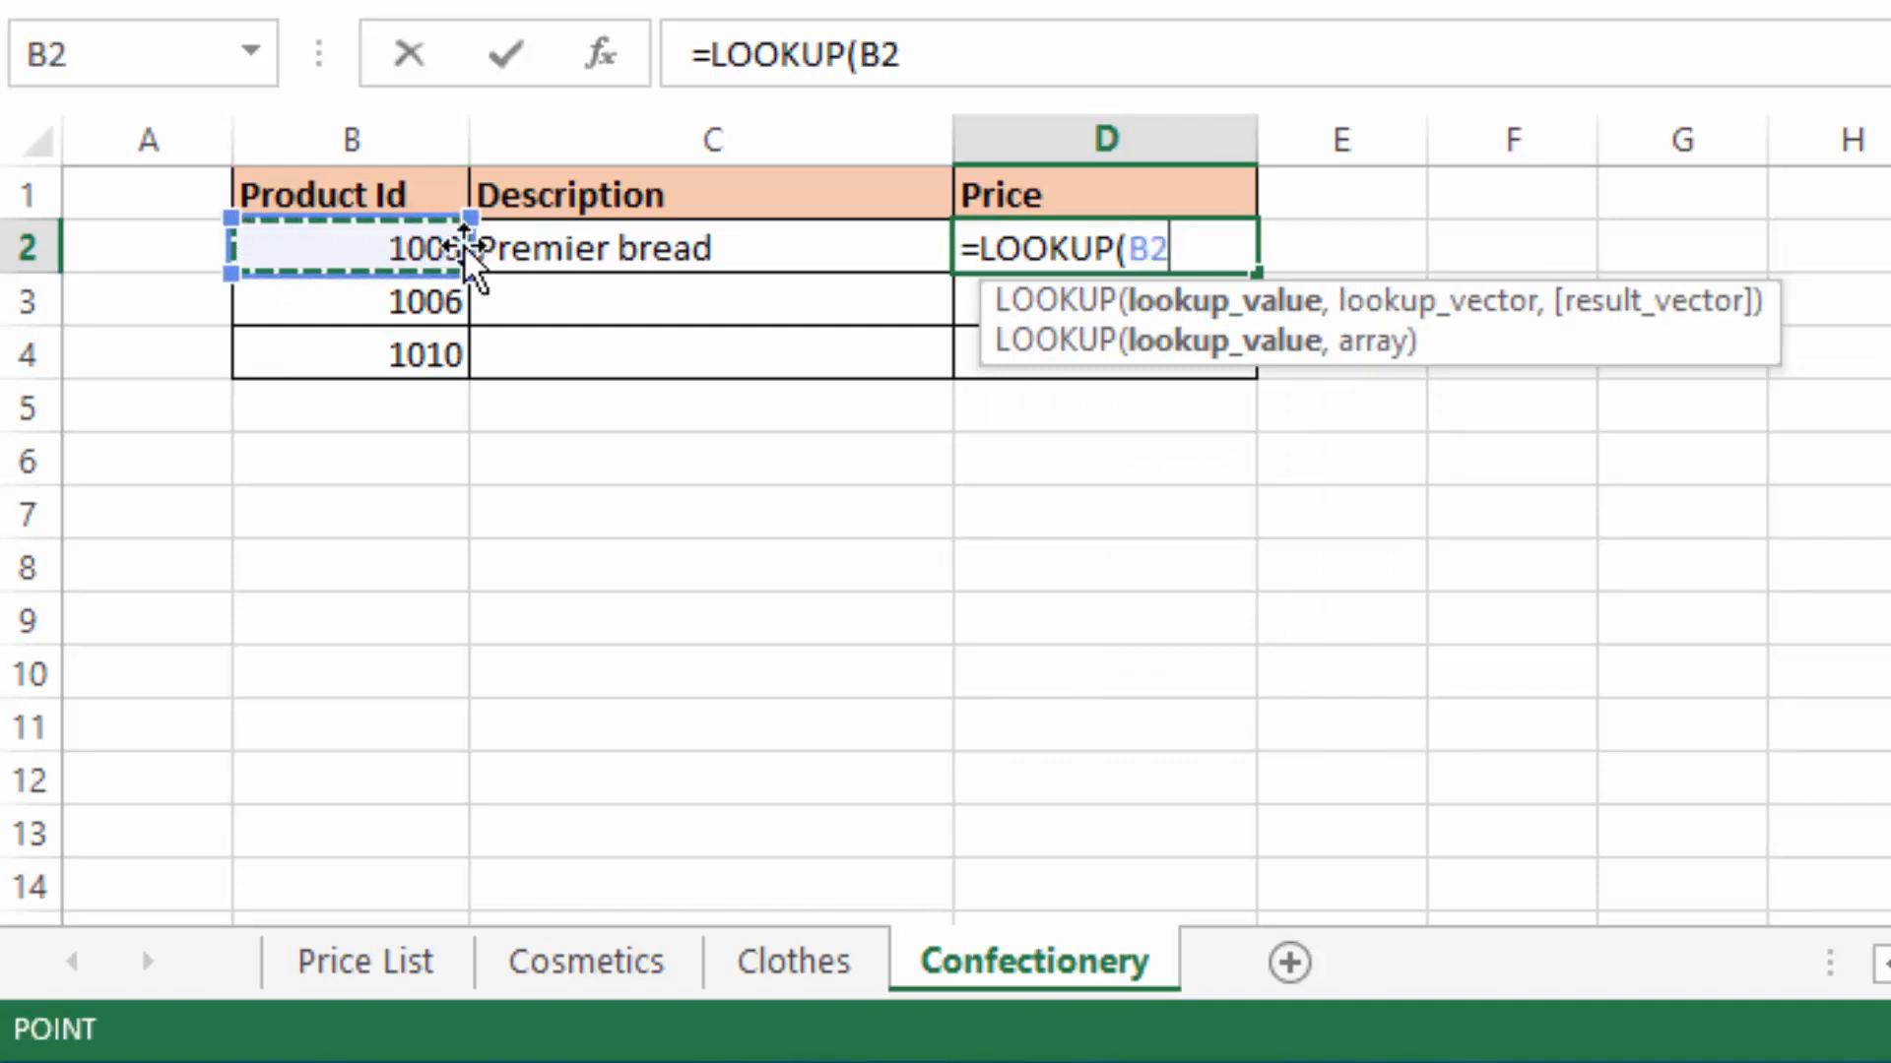
{"action": "type", "text": ","}
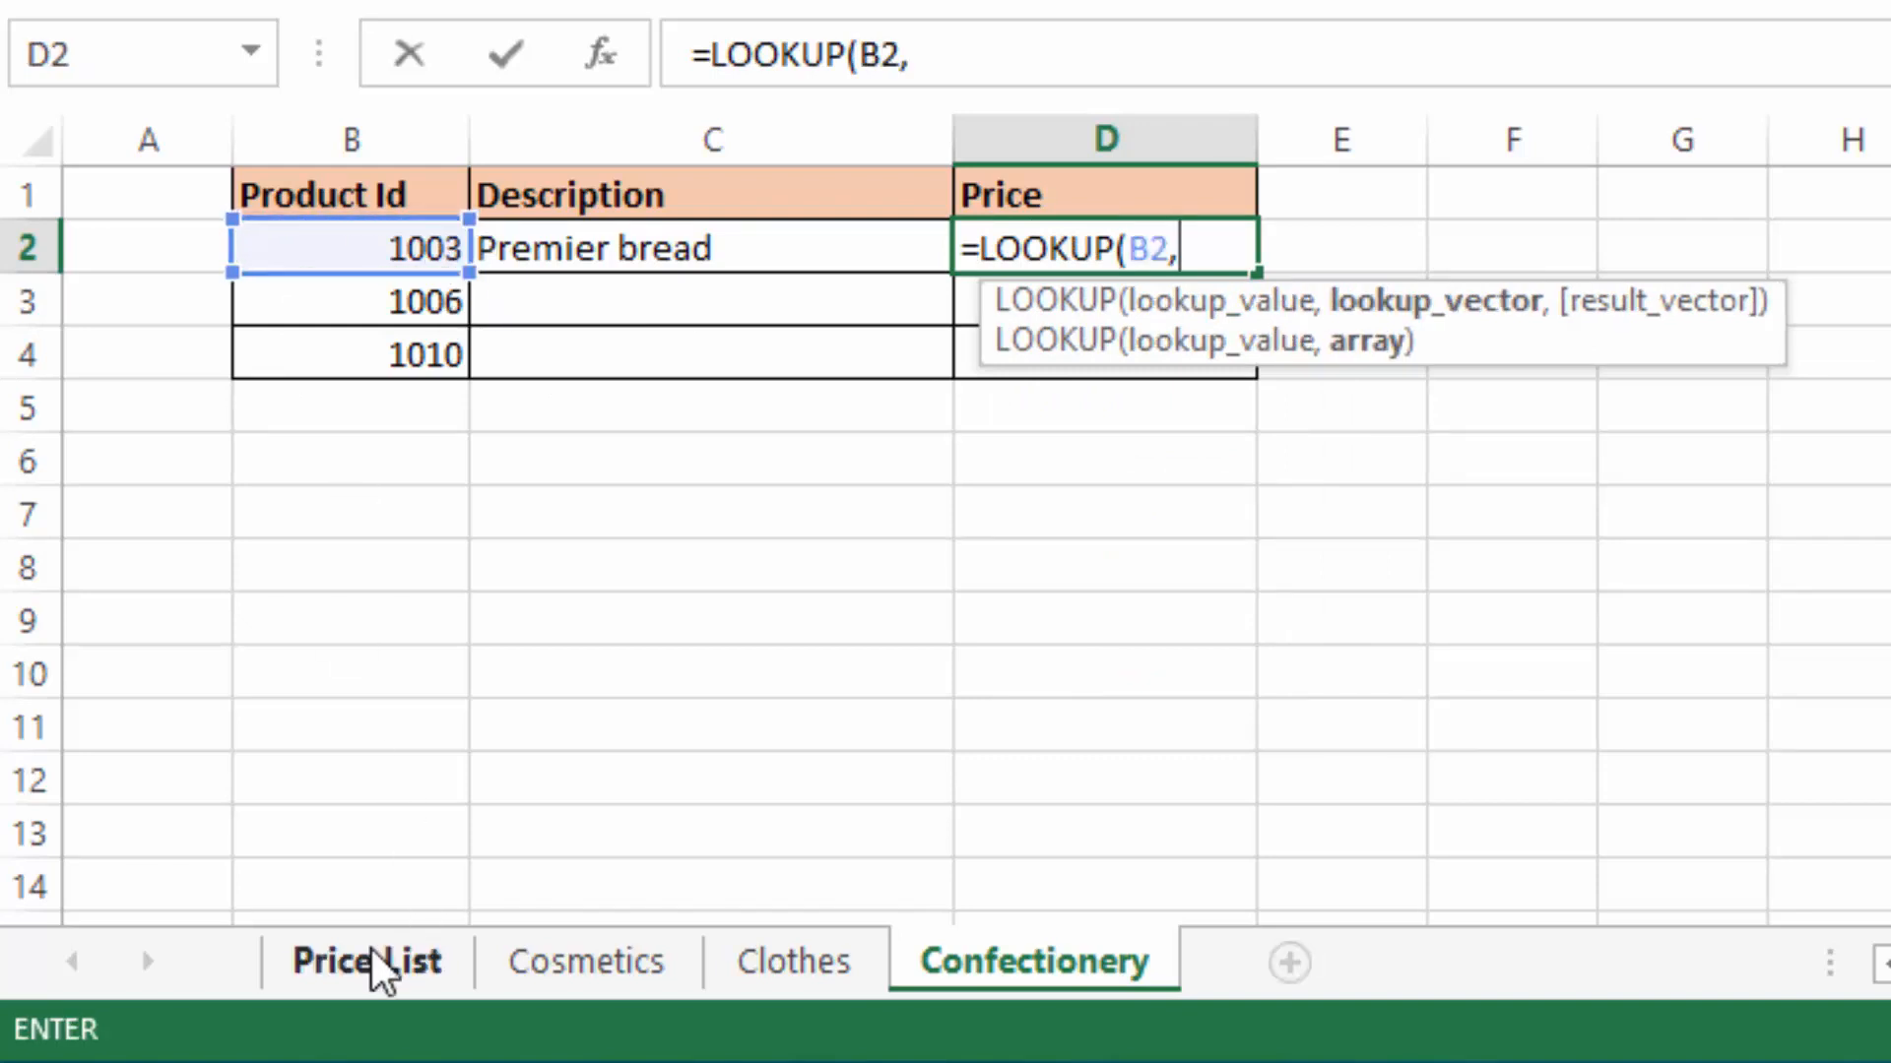
Step: Complete the Confectionery price formula with Price List B2:B11 as lookup vector and E2:E11 as result vector, and check product 1003's price against Price List
{"action": "left_click", "coordinate": [370, 962]}
{"action": "left_click_drag", "start_coordinate": [337, 240], "coordinate": [375, 726]}
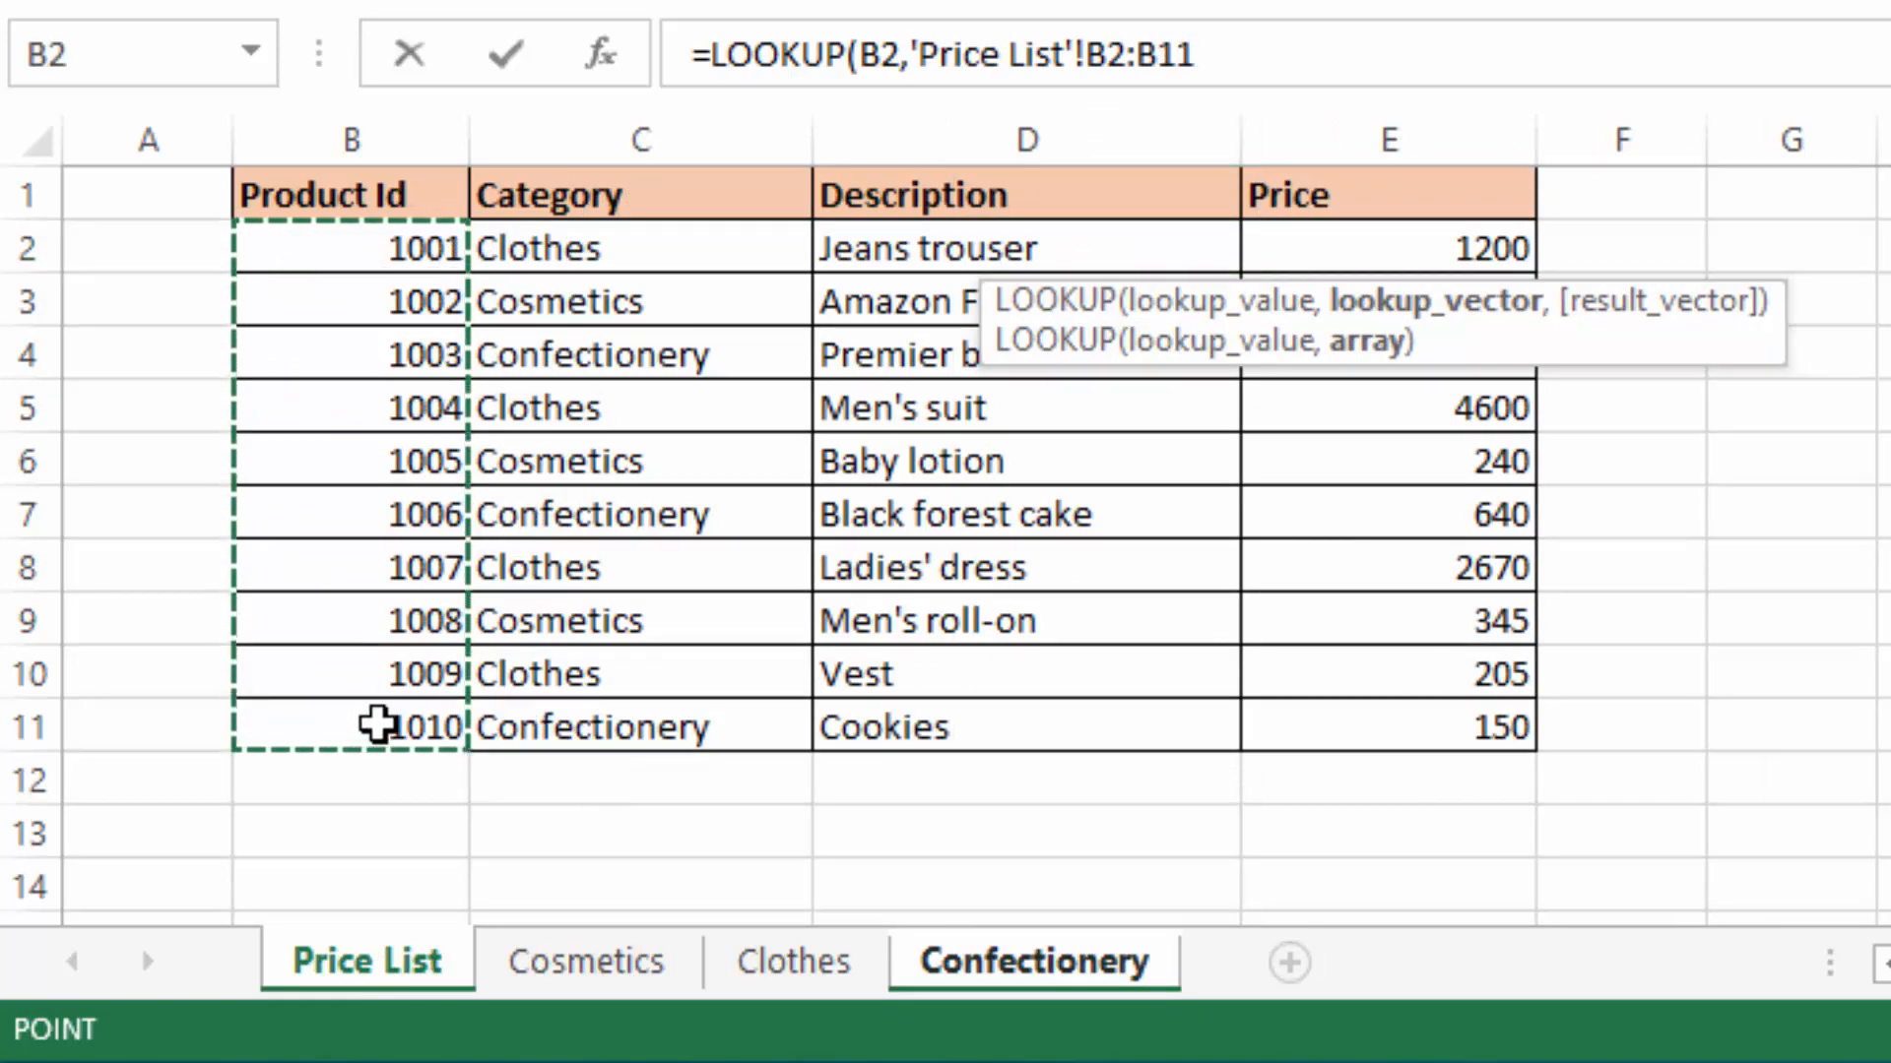
{"action": "type", "text": ","}
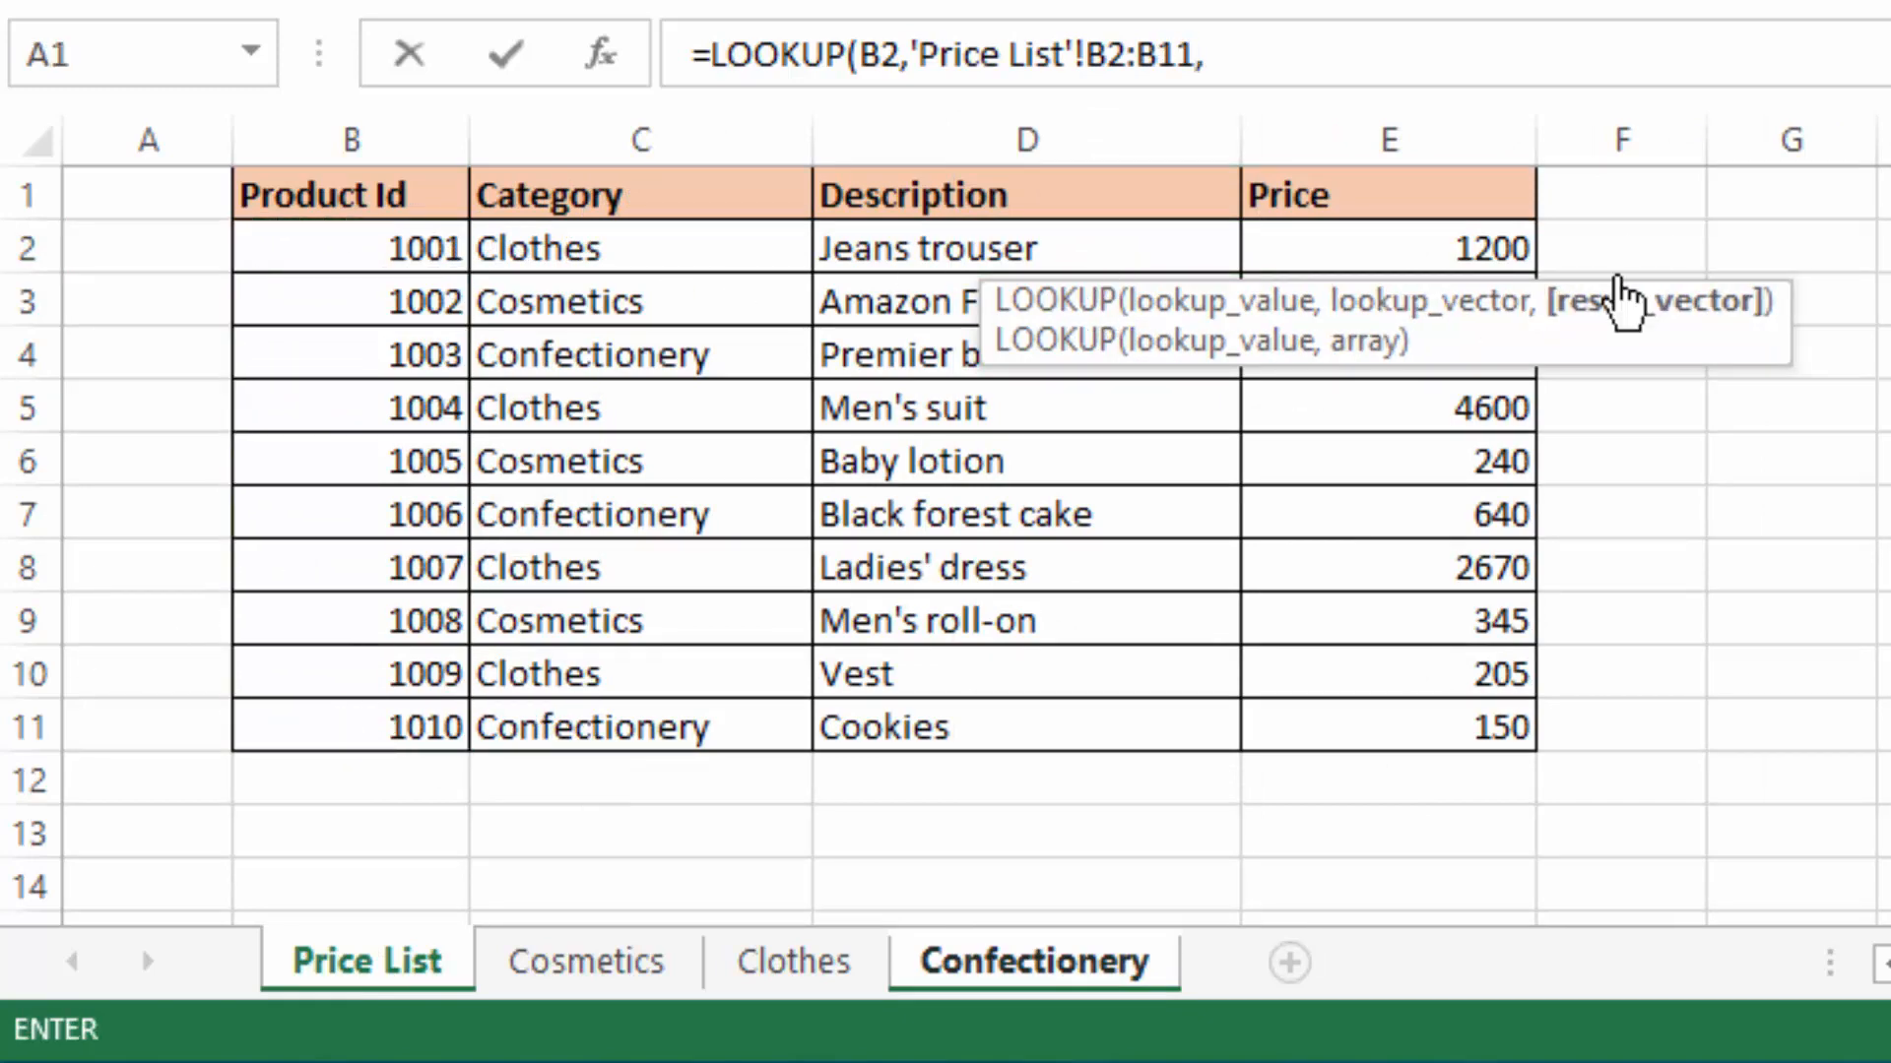
{"action": "left_click", "coordinate": [1421, 251]}
{"action": "left_click_drag", "start_coordinate": [1421, 250], "coordinate": [1421, 731]}
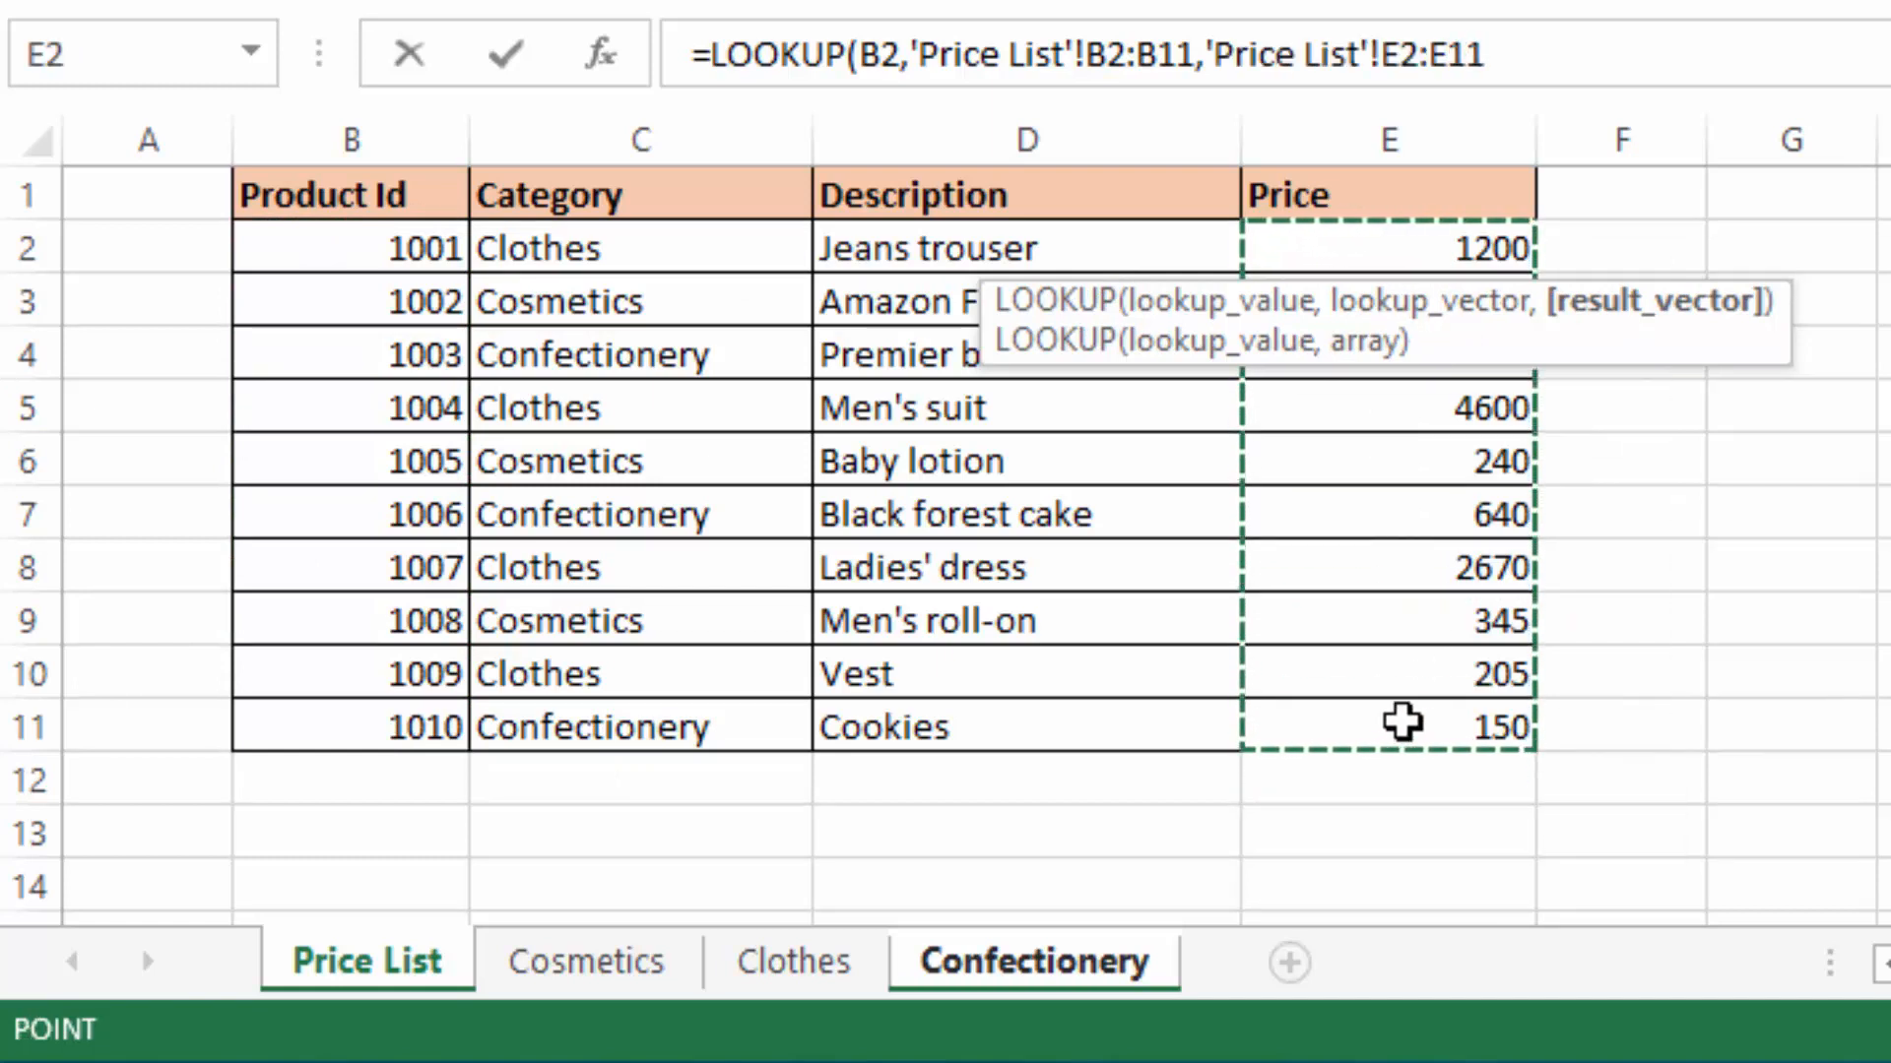
{"action": "type", "text": ")"}
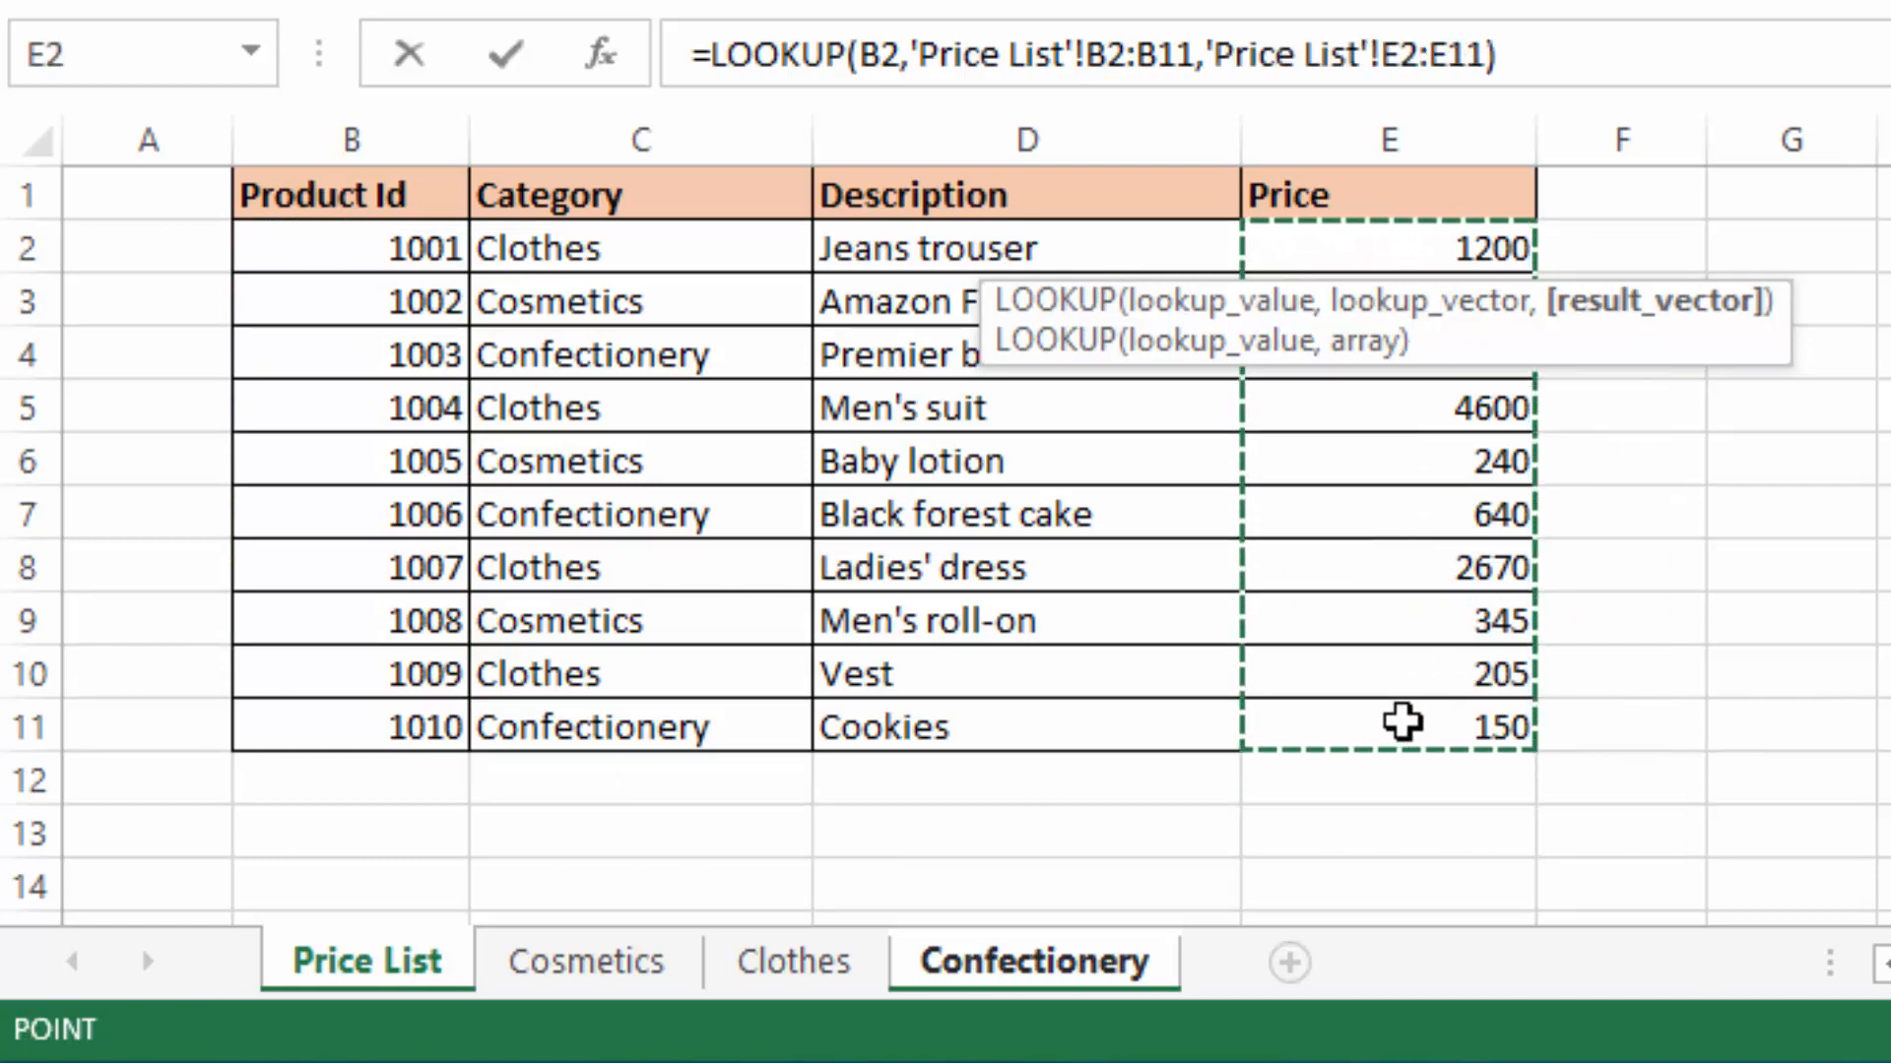
{"action": "key", "text": "Return"}
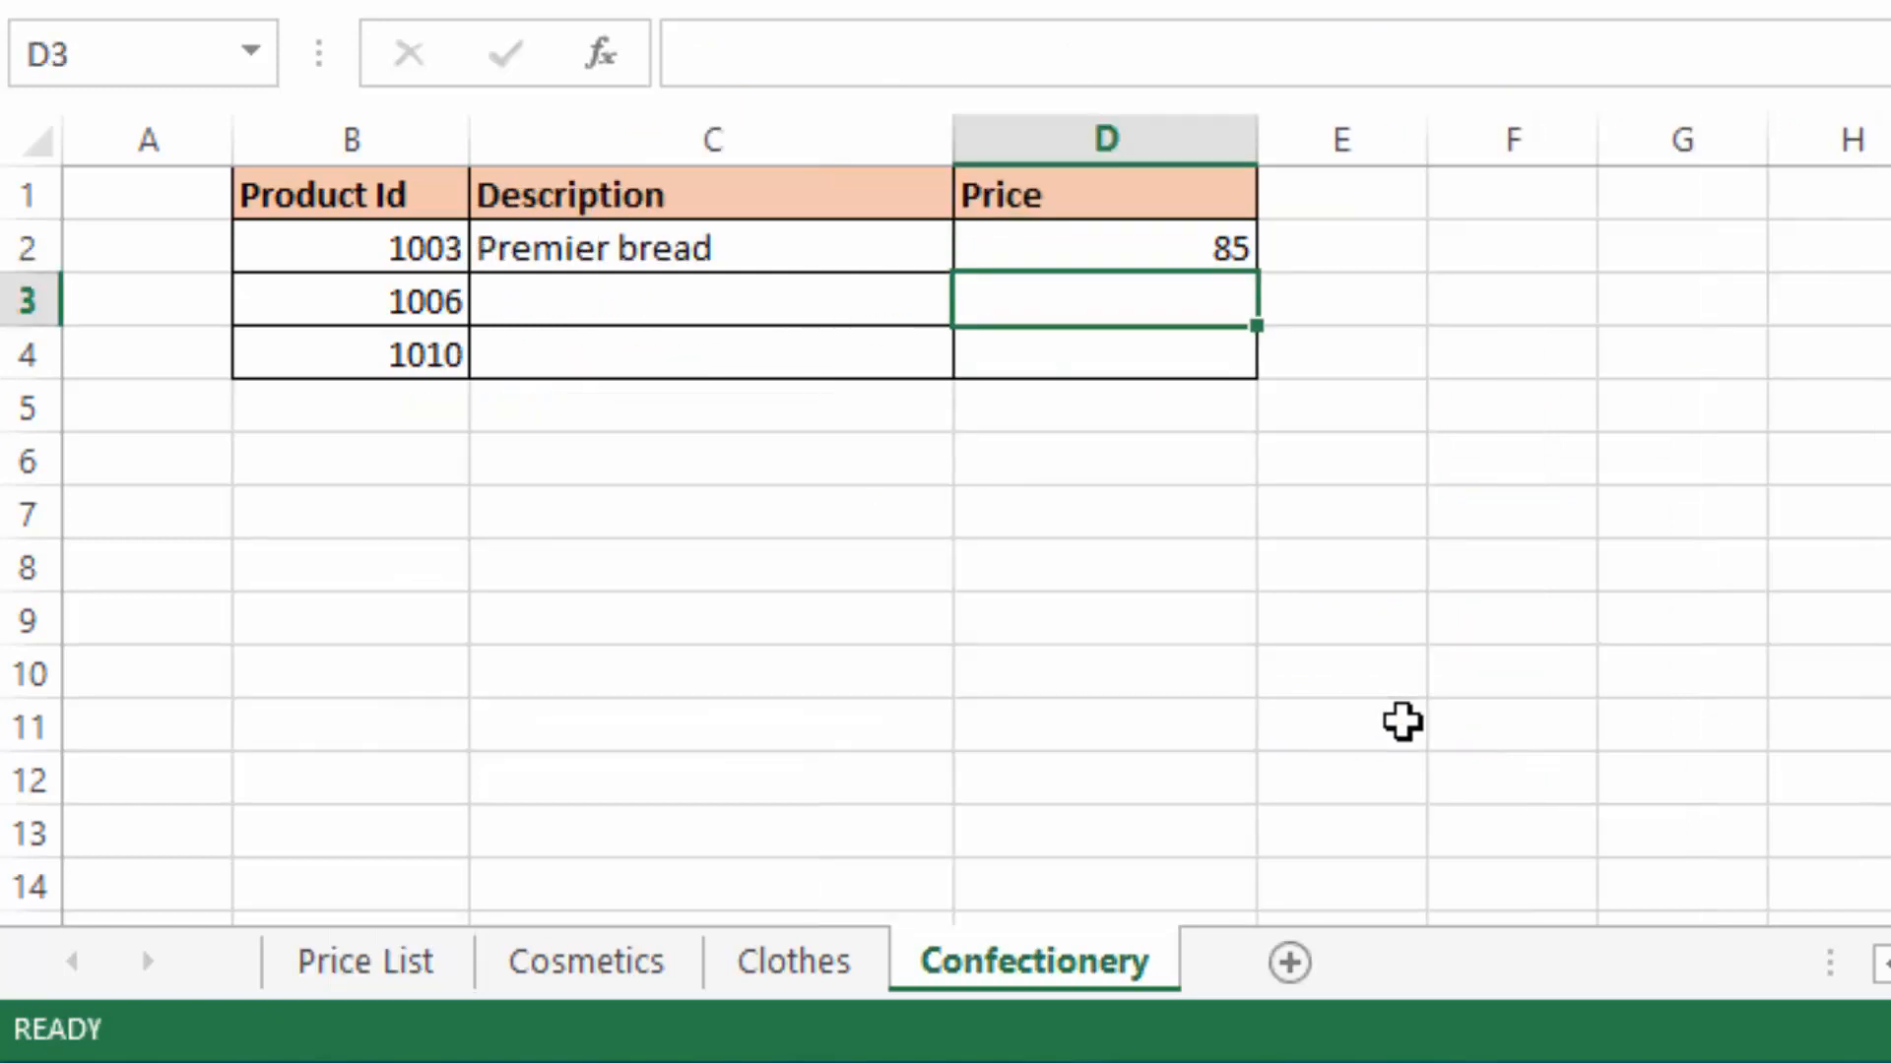
{"action": "left_click", "coordinate": [394, 957]}
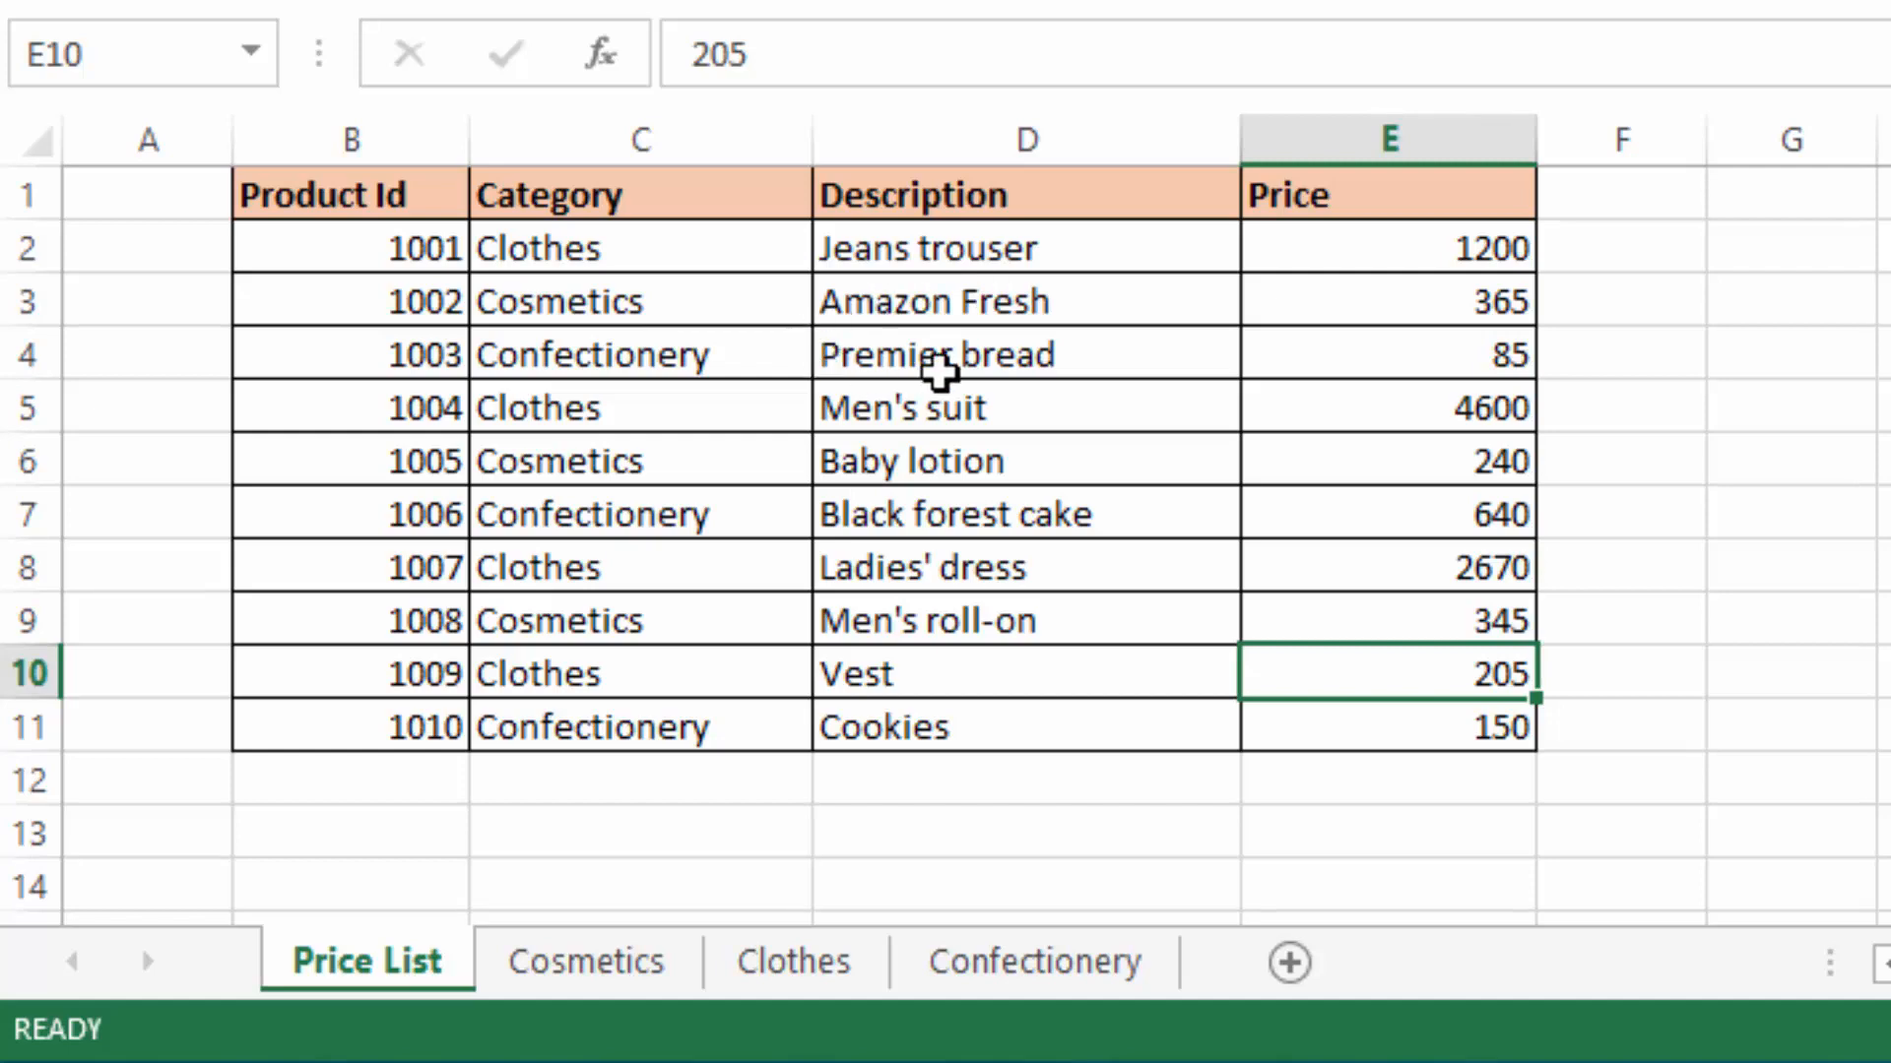
{"action": "left_click", "coordinate": [969, 969]}
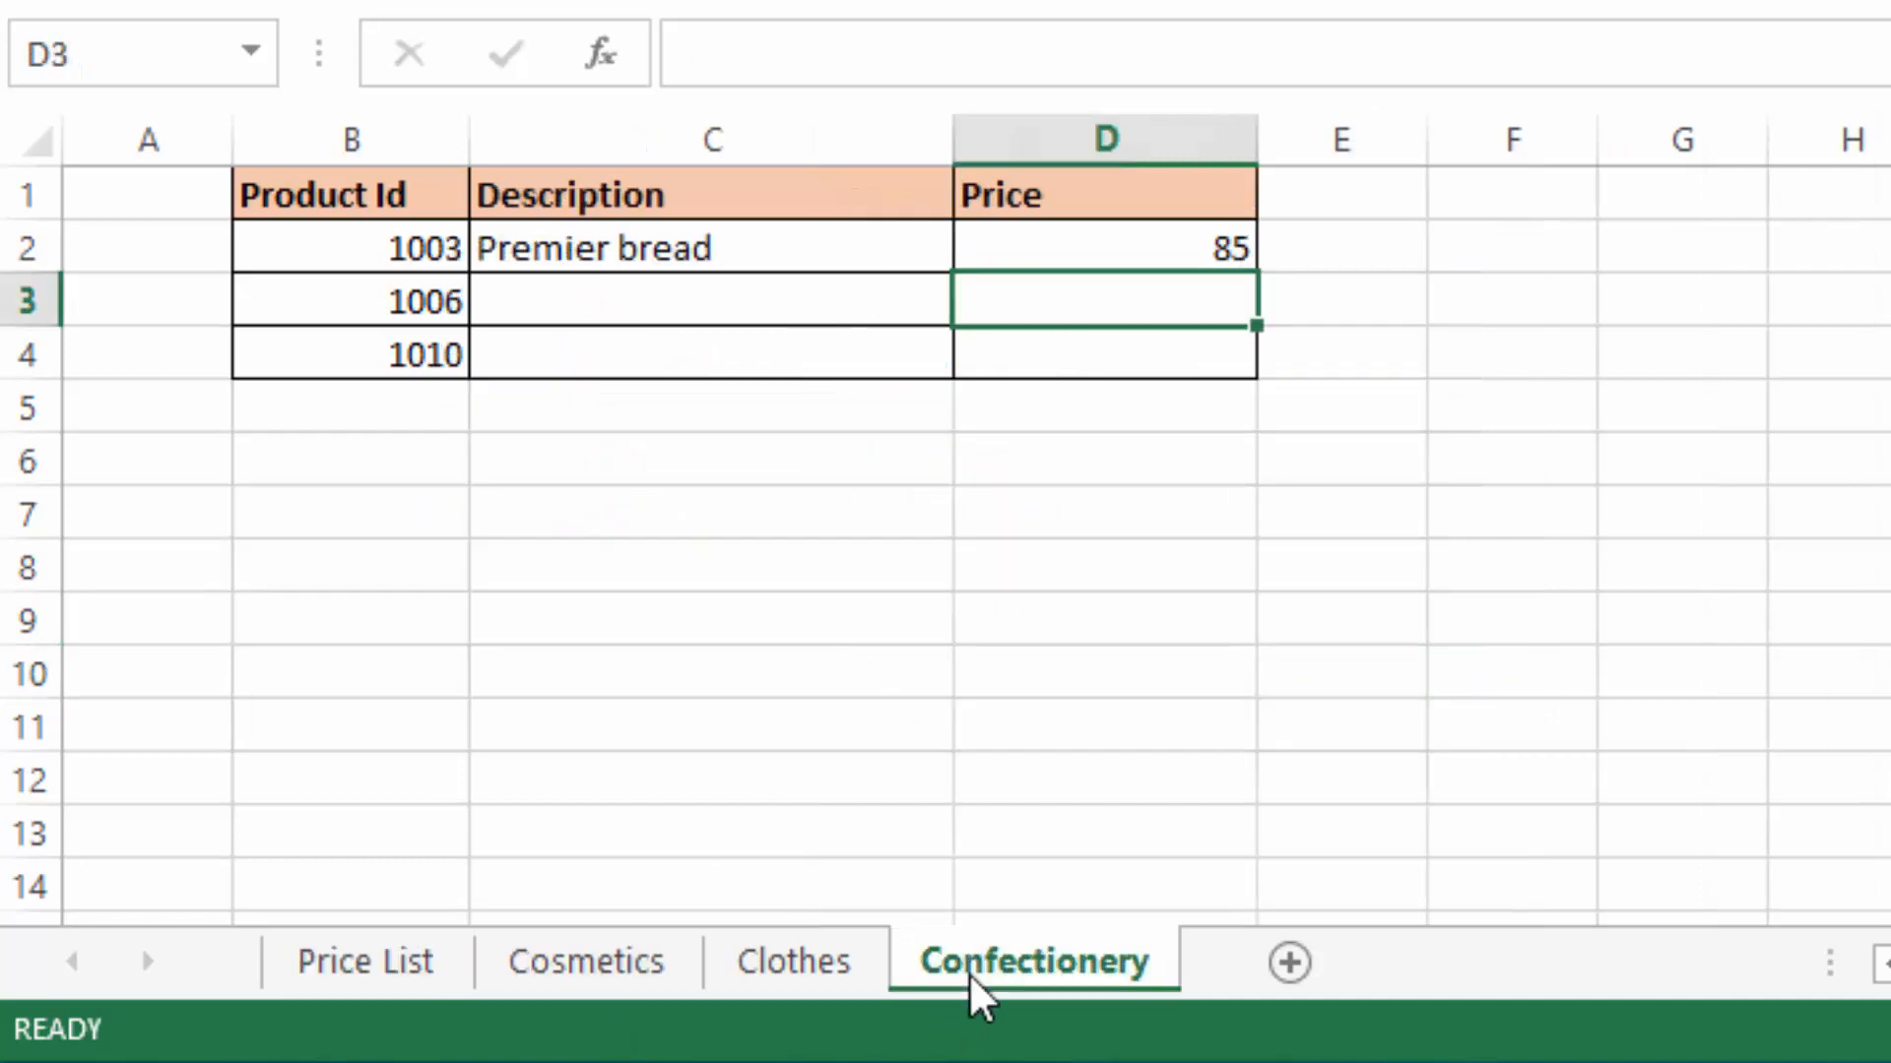
Step: Fill the price formula from D2 down to D4 and the description formula from C2 down to C4 on the Confectionery sheet
{"action": "left_click", "coordinate": [1231, 258]}
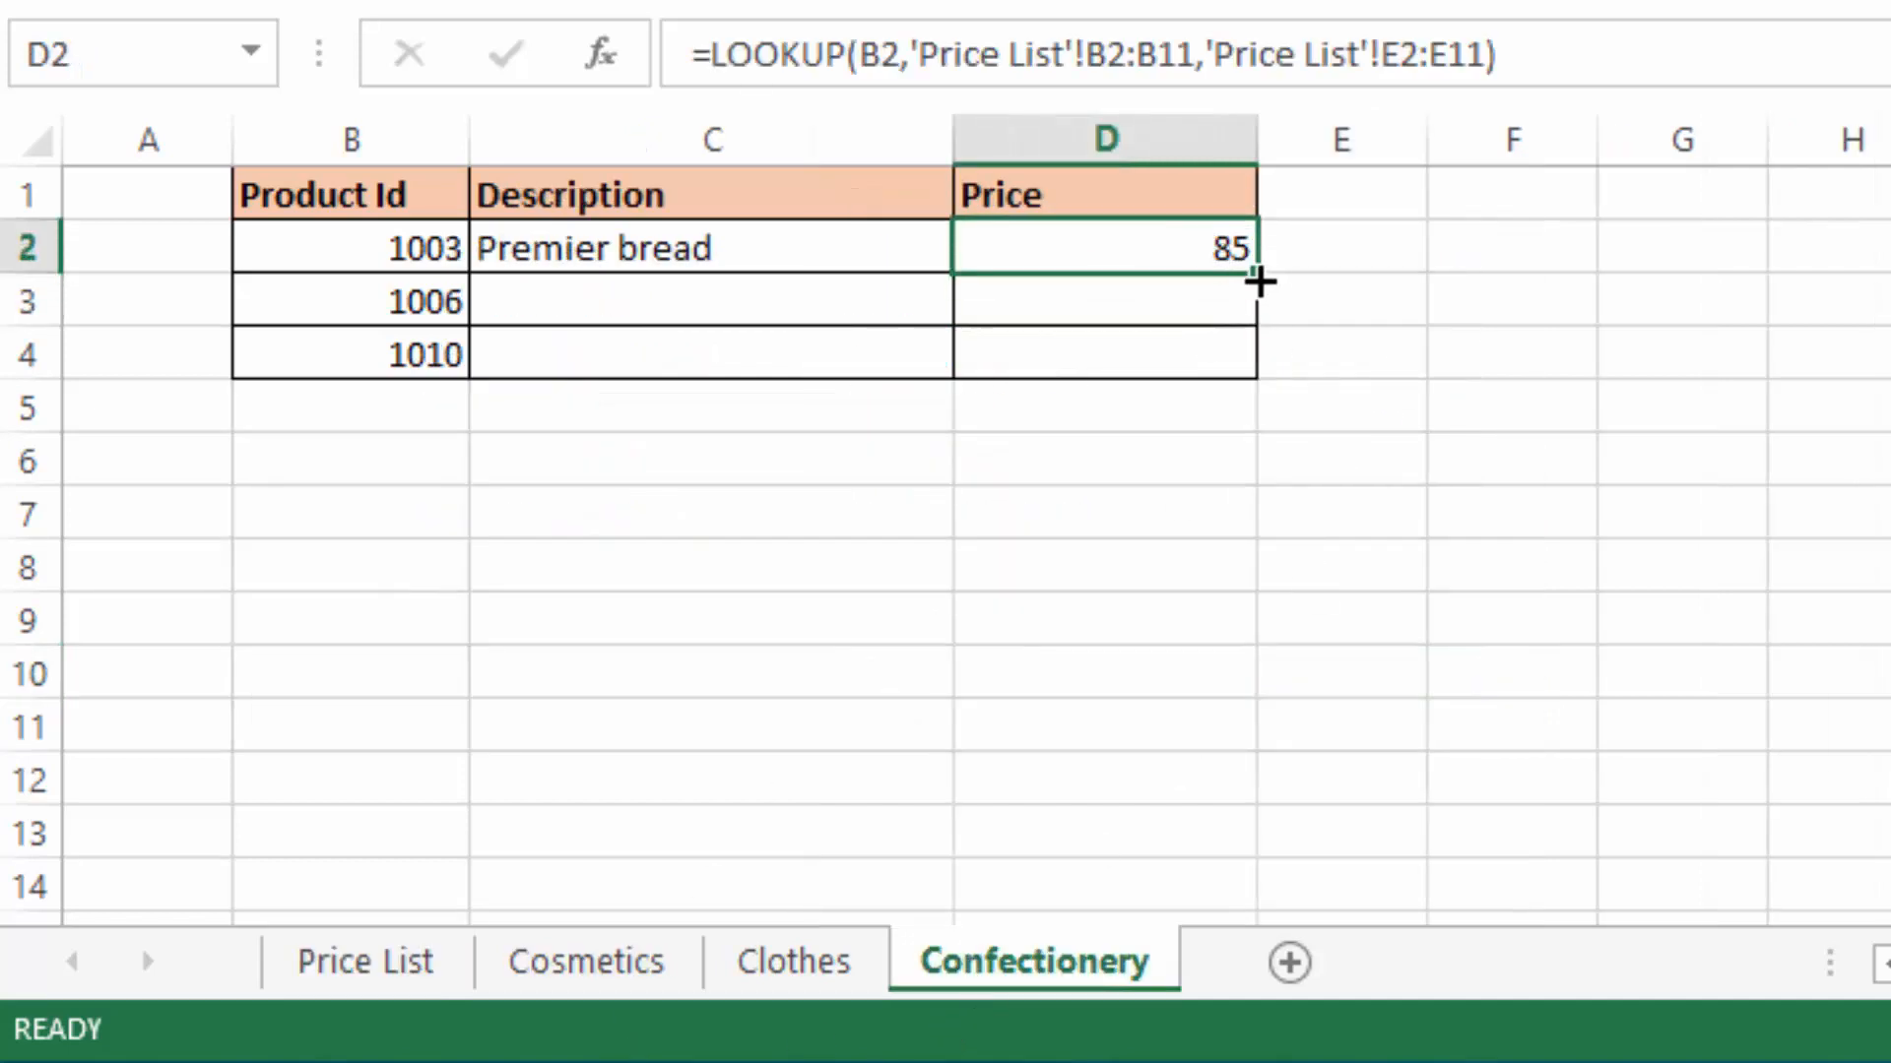
{"action": "left_click_drag", "start_coordinate": [1259, 271], "coordinate": [1245, 392]}
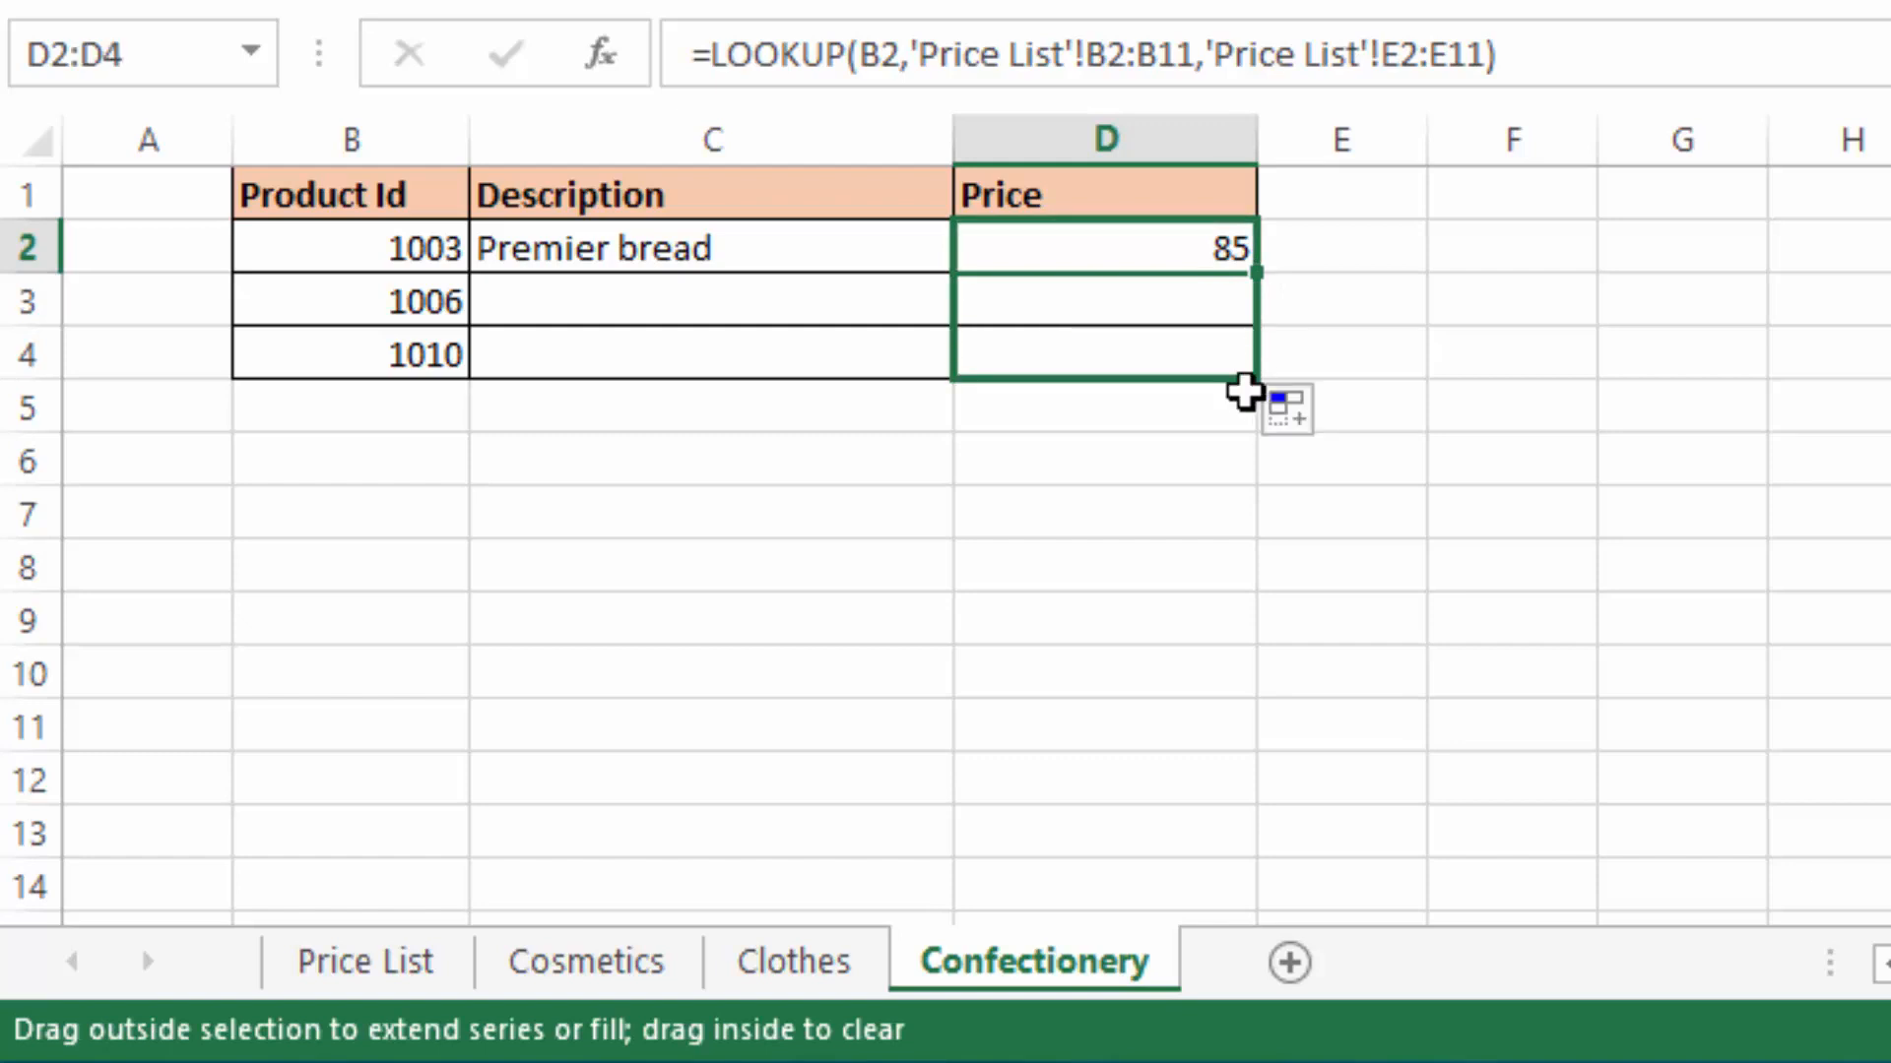
{"action": "left_click", "coordinate": [726, 242]}
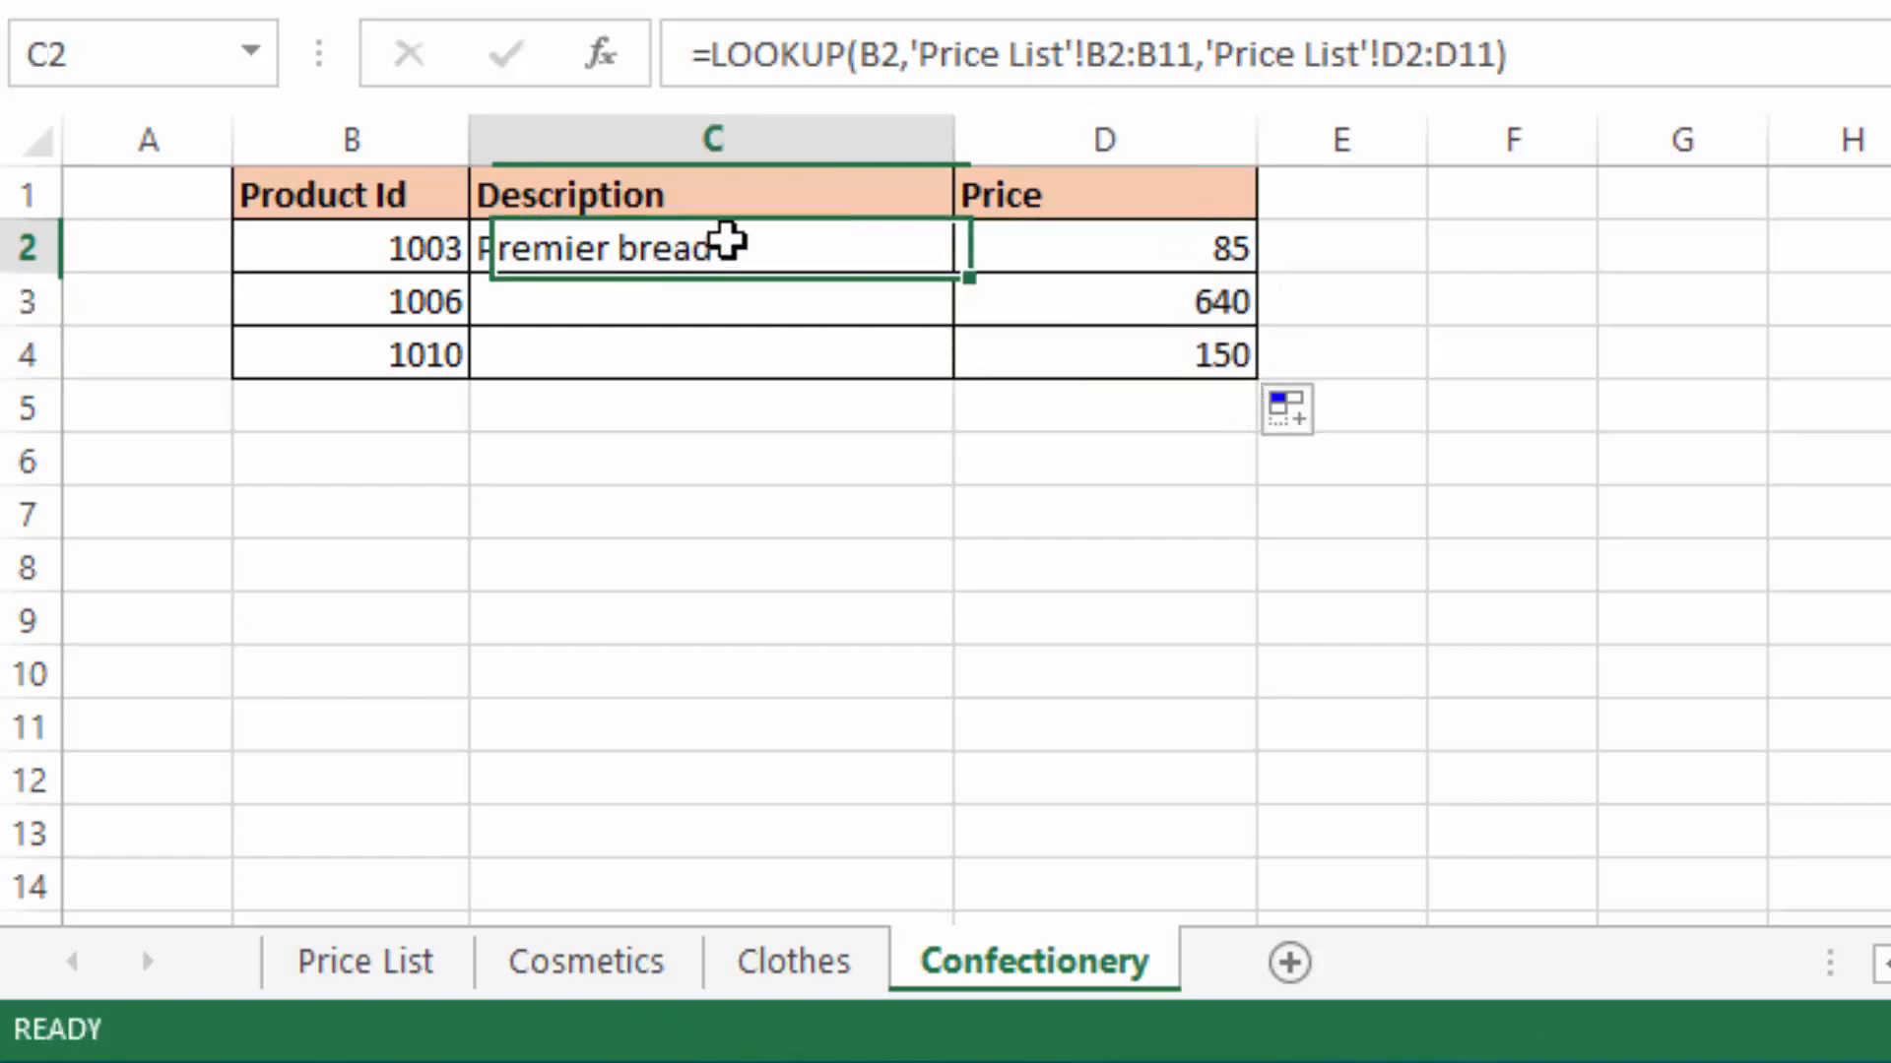
{"action": "left_click_drag", "start_coordinate": [955, 273], "coordinate": [964, 384]}
{"action": "left_click", "coordinate": [1515, 315]}
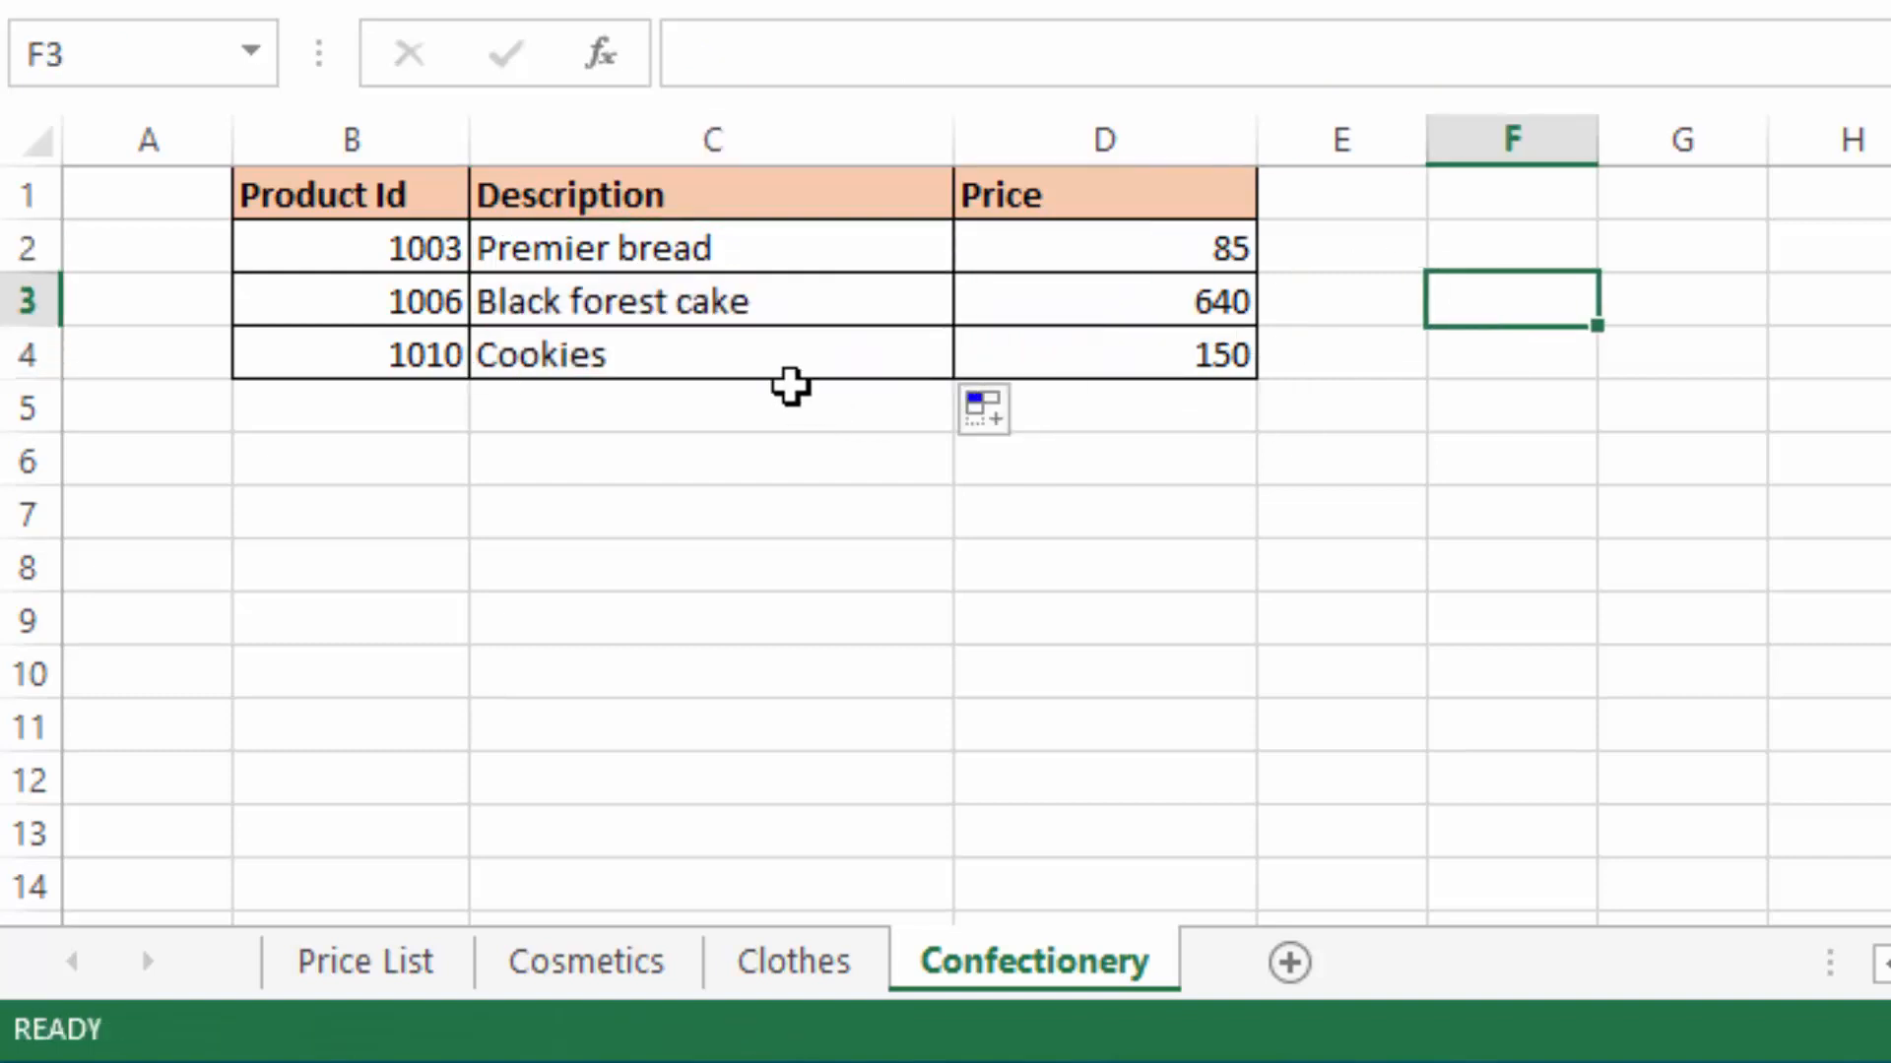
Step: Check product 1010's description and price on the Confectionery sheet against Price List, and look over the Clothes and Cosmetics sheets
{"action": "left_click", "coordinate": [718, 350]}
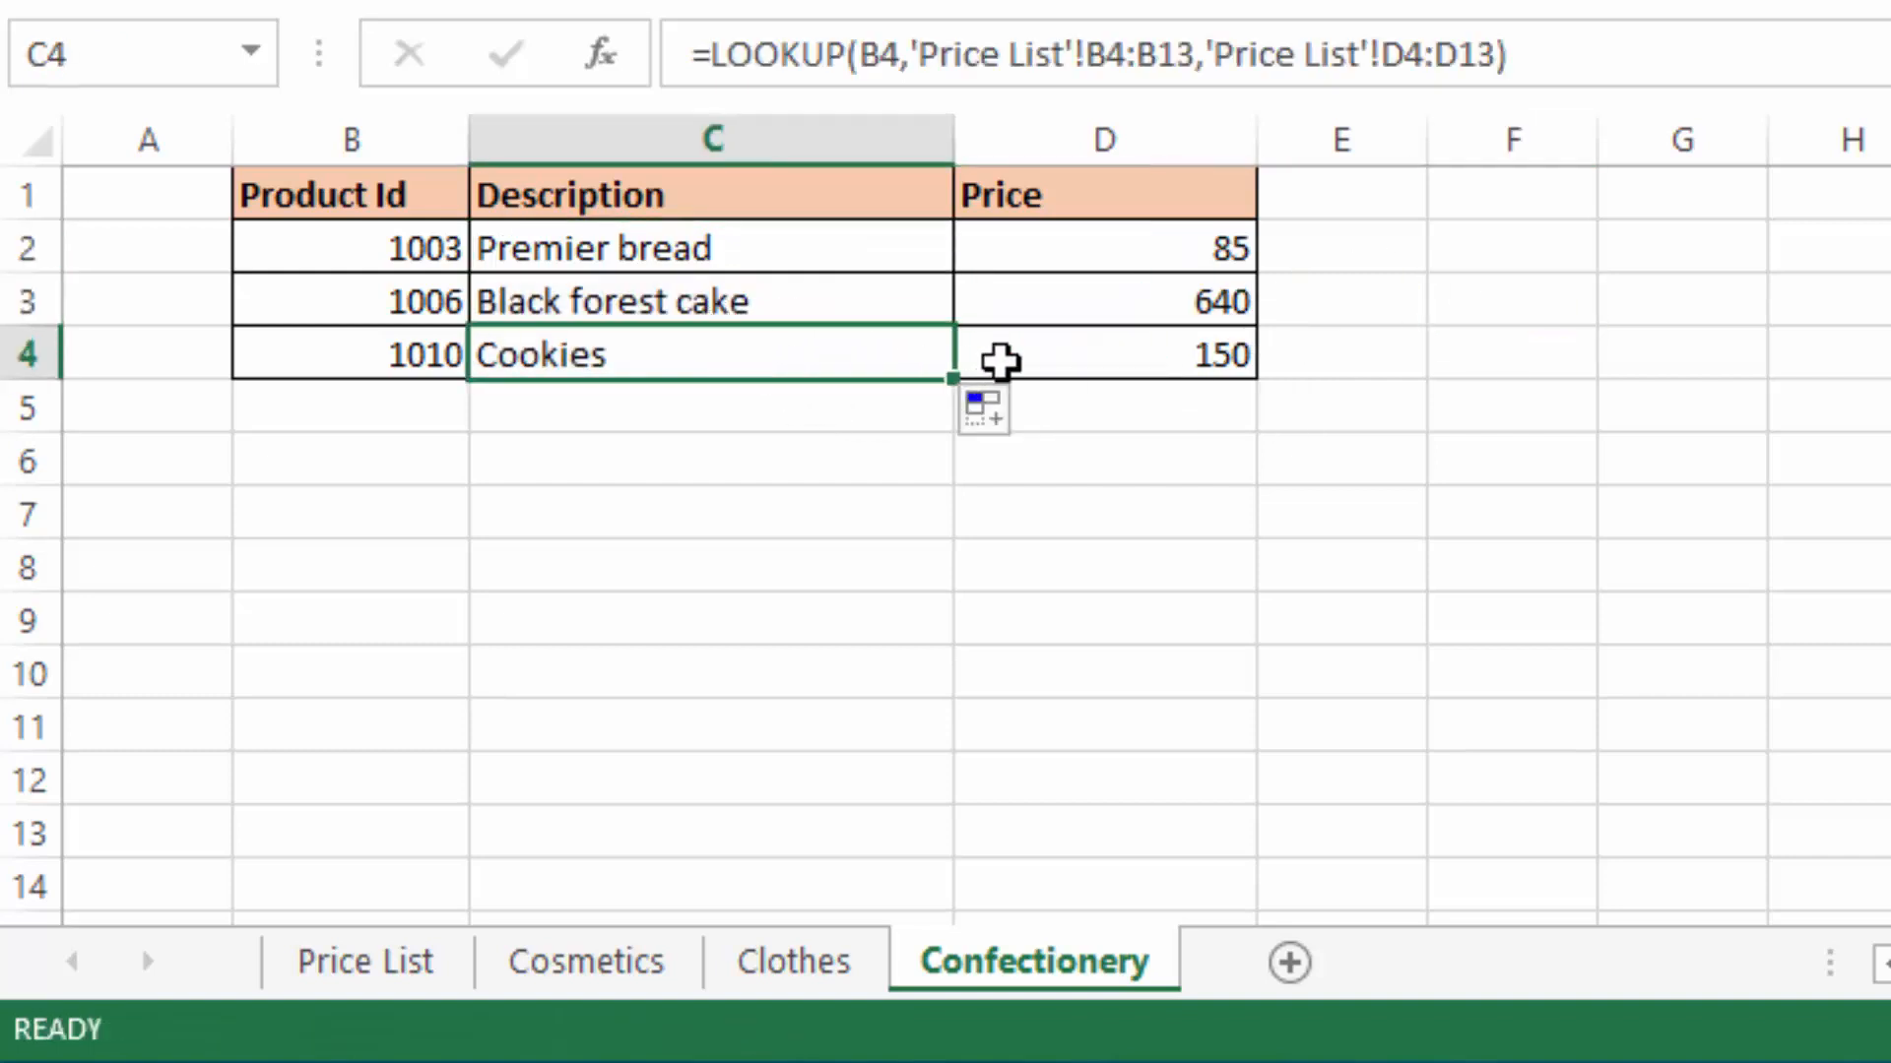
{"action": "left_click", "coordinate": [1177, 364]}
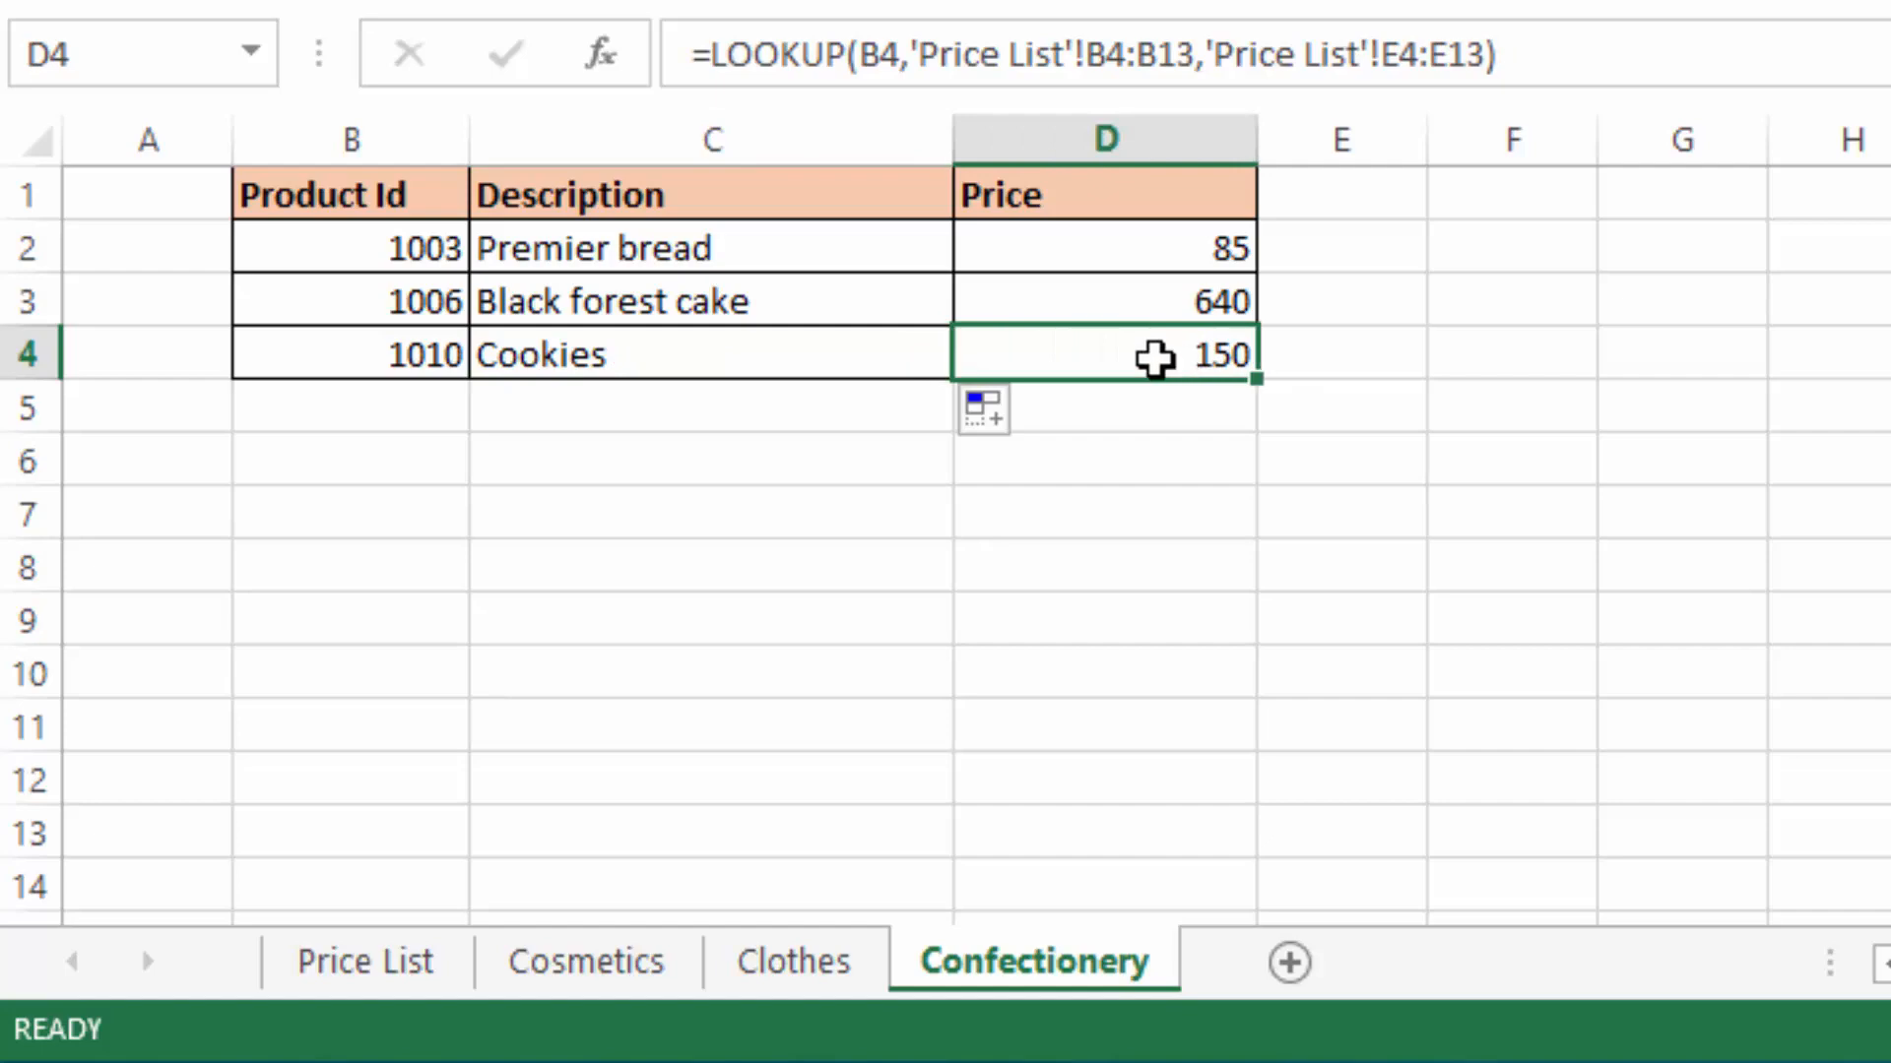
{"action": "left_click", "coordinate": [364, 959]}
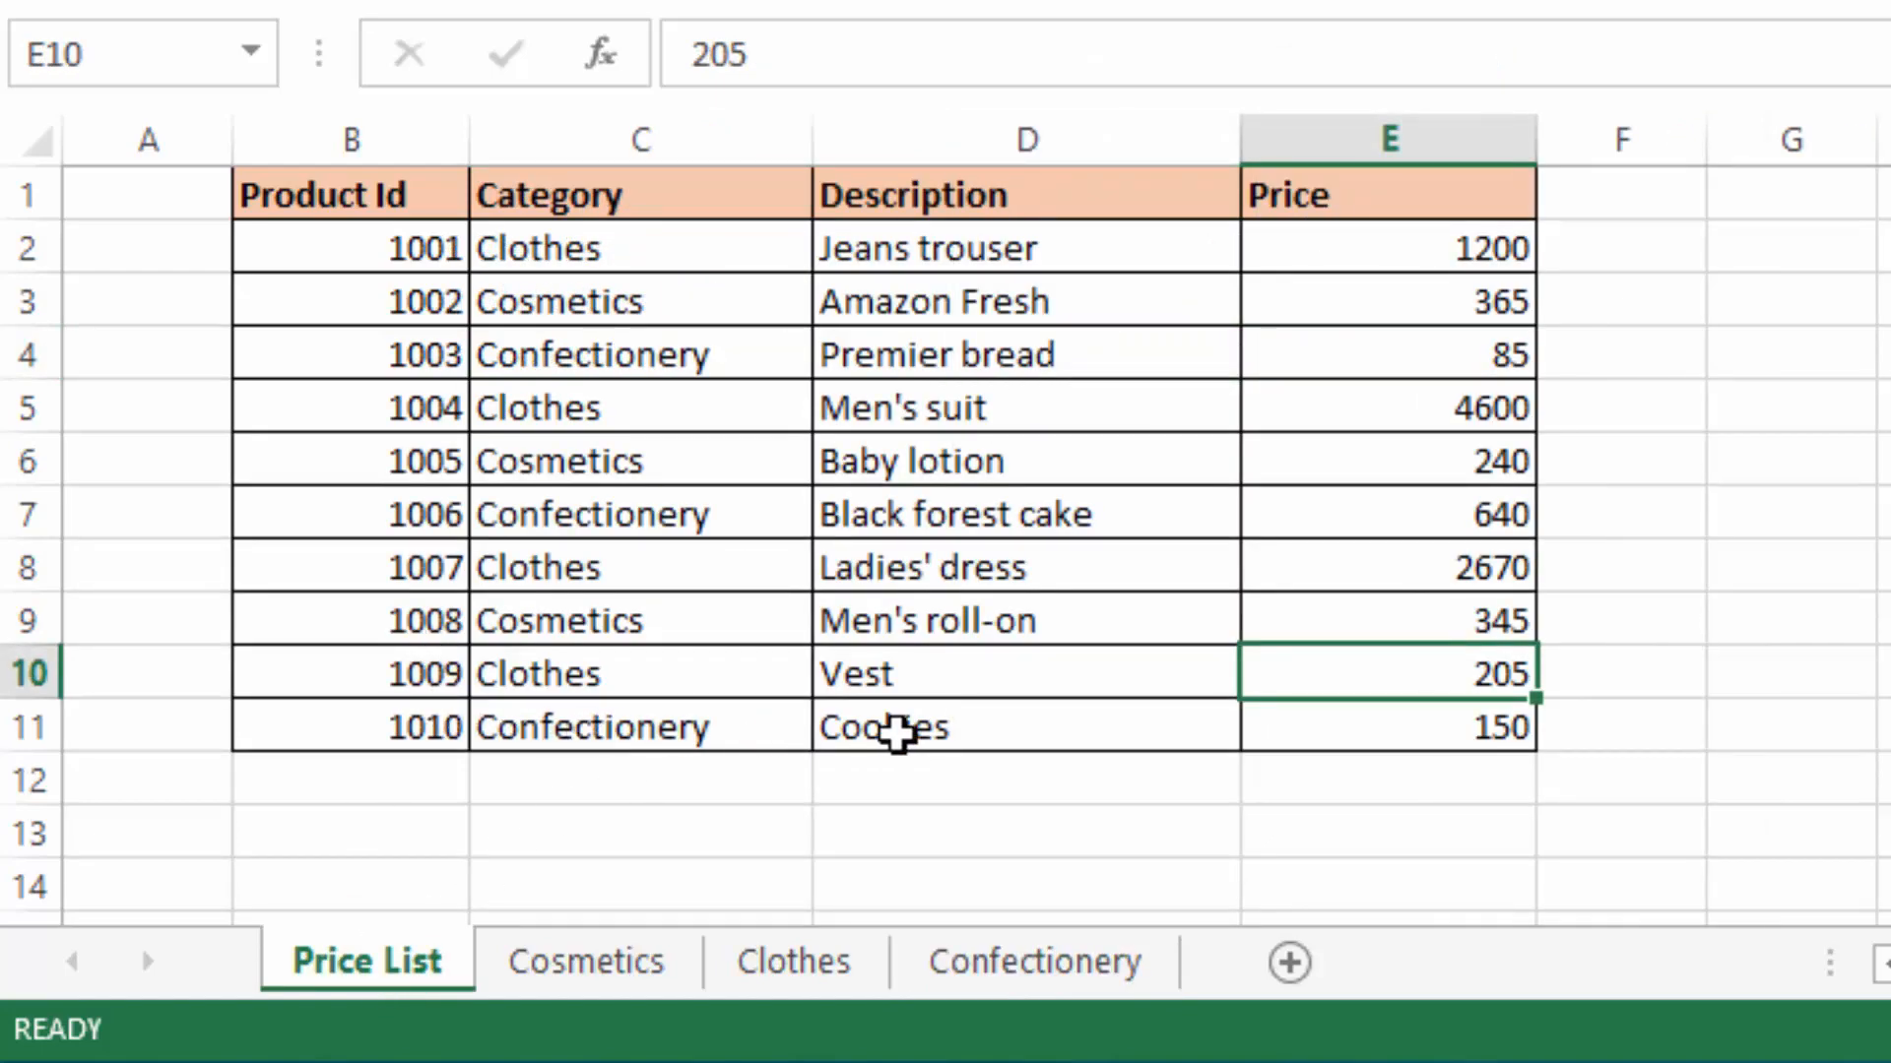
{"action": "left_click", "coordinate": [1016, 967]}
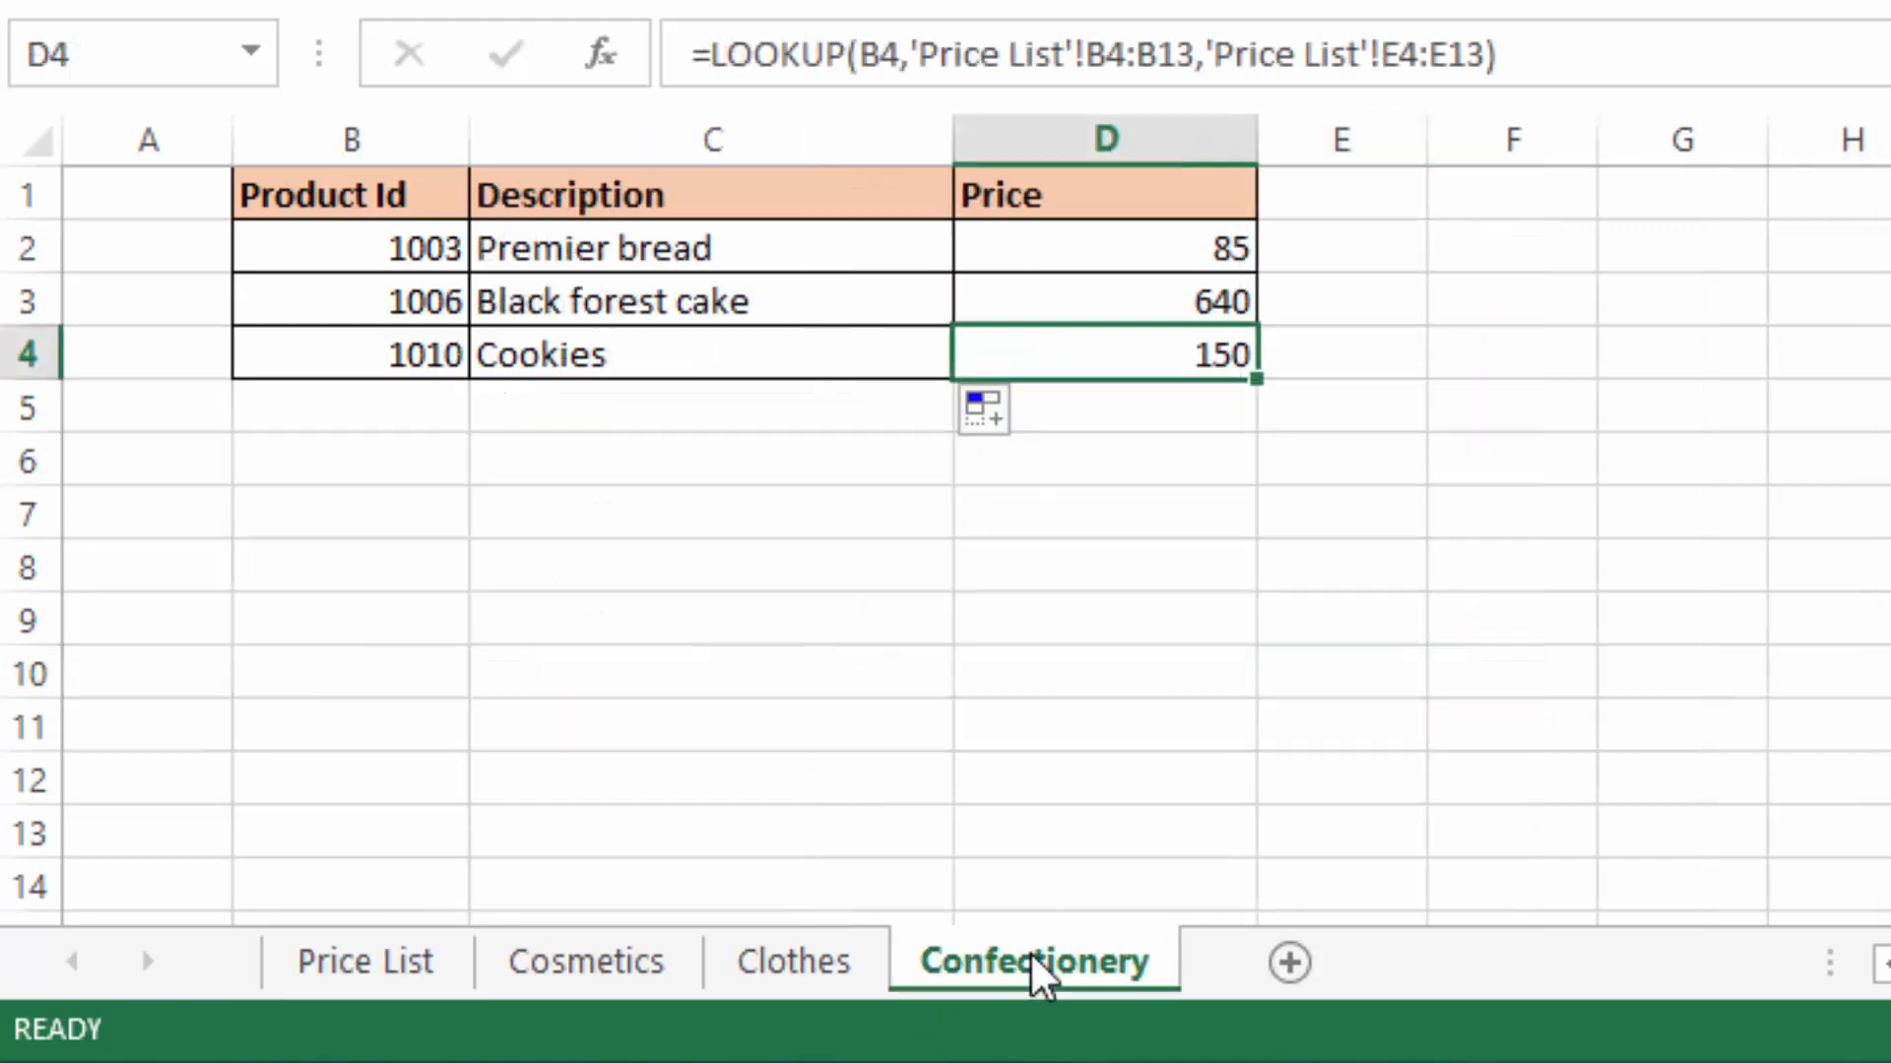
{"action": "left_click", "coordinate": [1507, 320]}
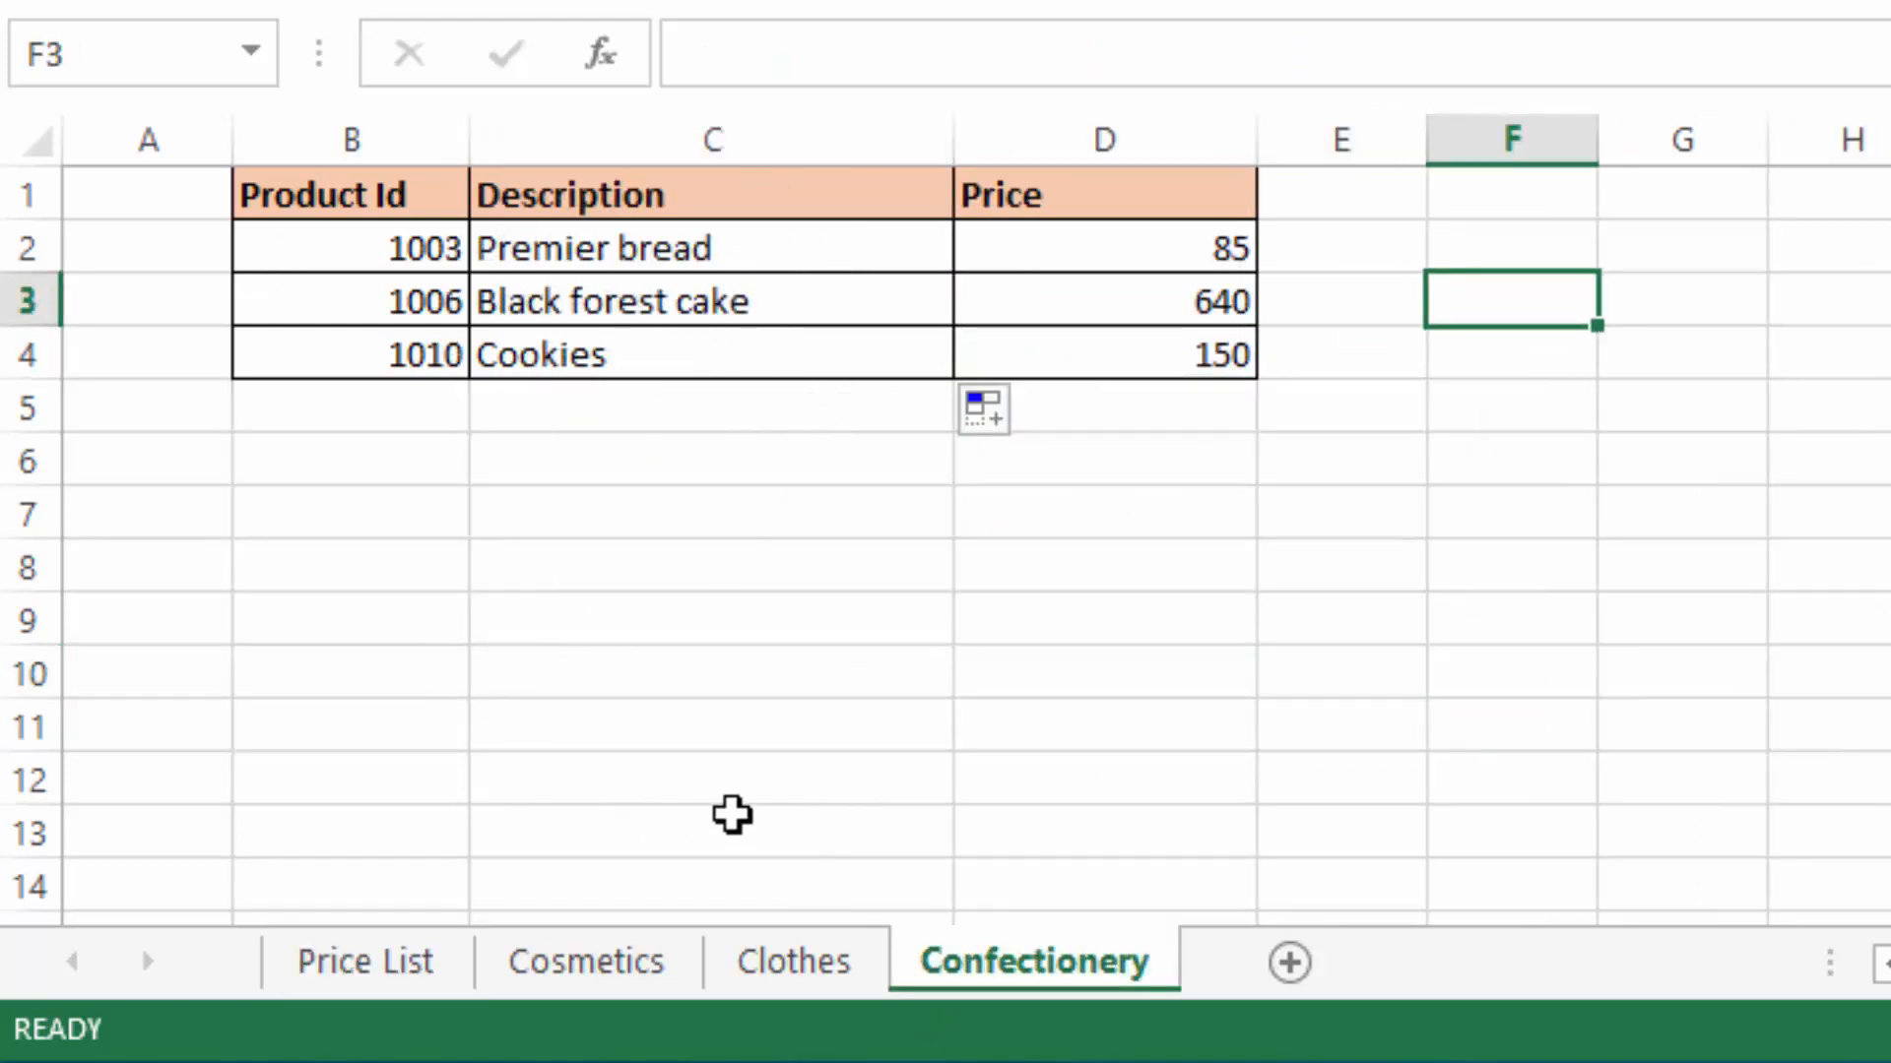
{"action": "left_click", "coordinate": [760, 970]}
{"action": "left_click", "coordinate": [572, 965]}
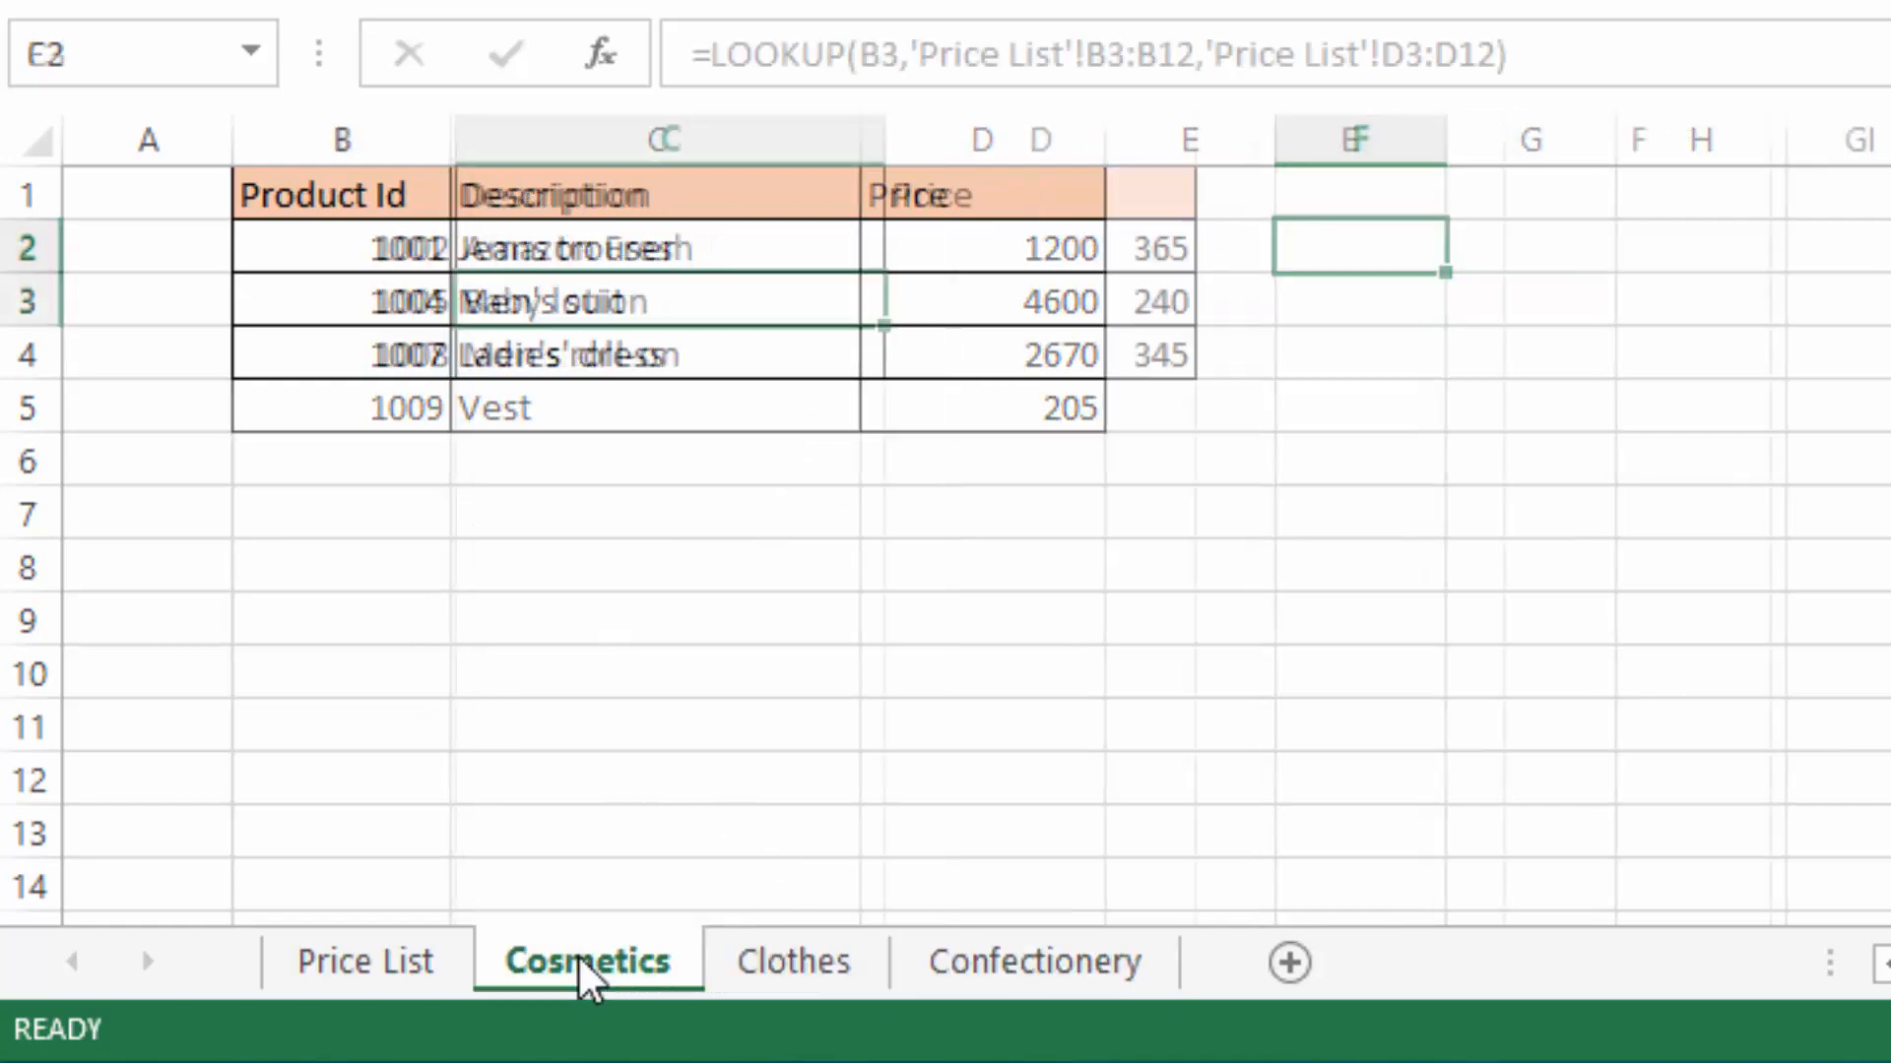
Step: Set the price of Amazon Fresh in cell E3 of the Price List sheet to 400
{"action": "left_click", "coordinate": [334, 963]}
{"action": "left_click", "coordinate": [1807, 284]}
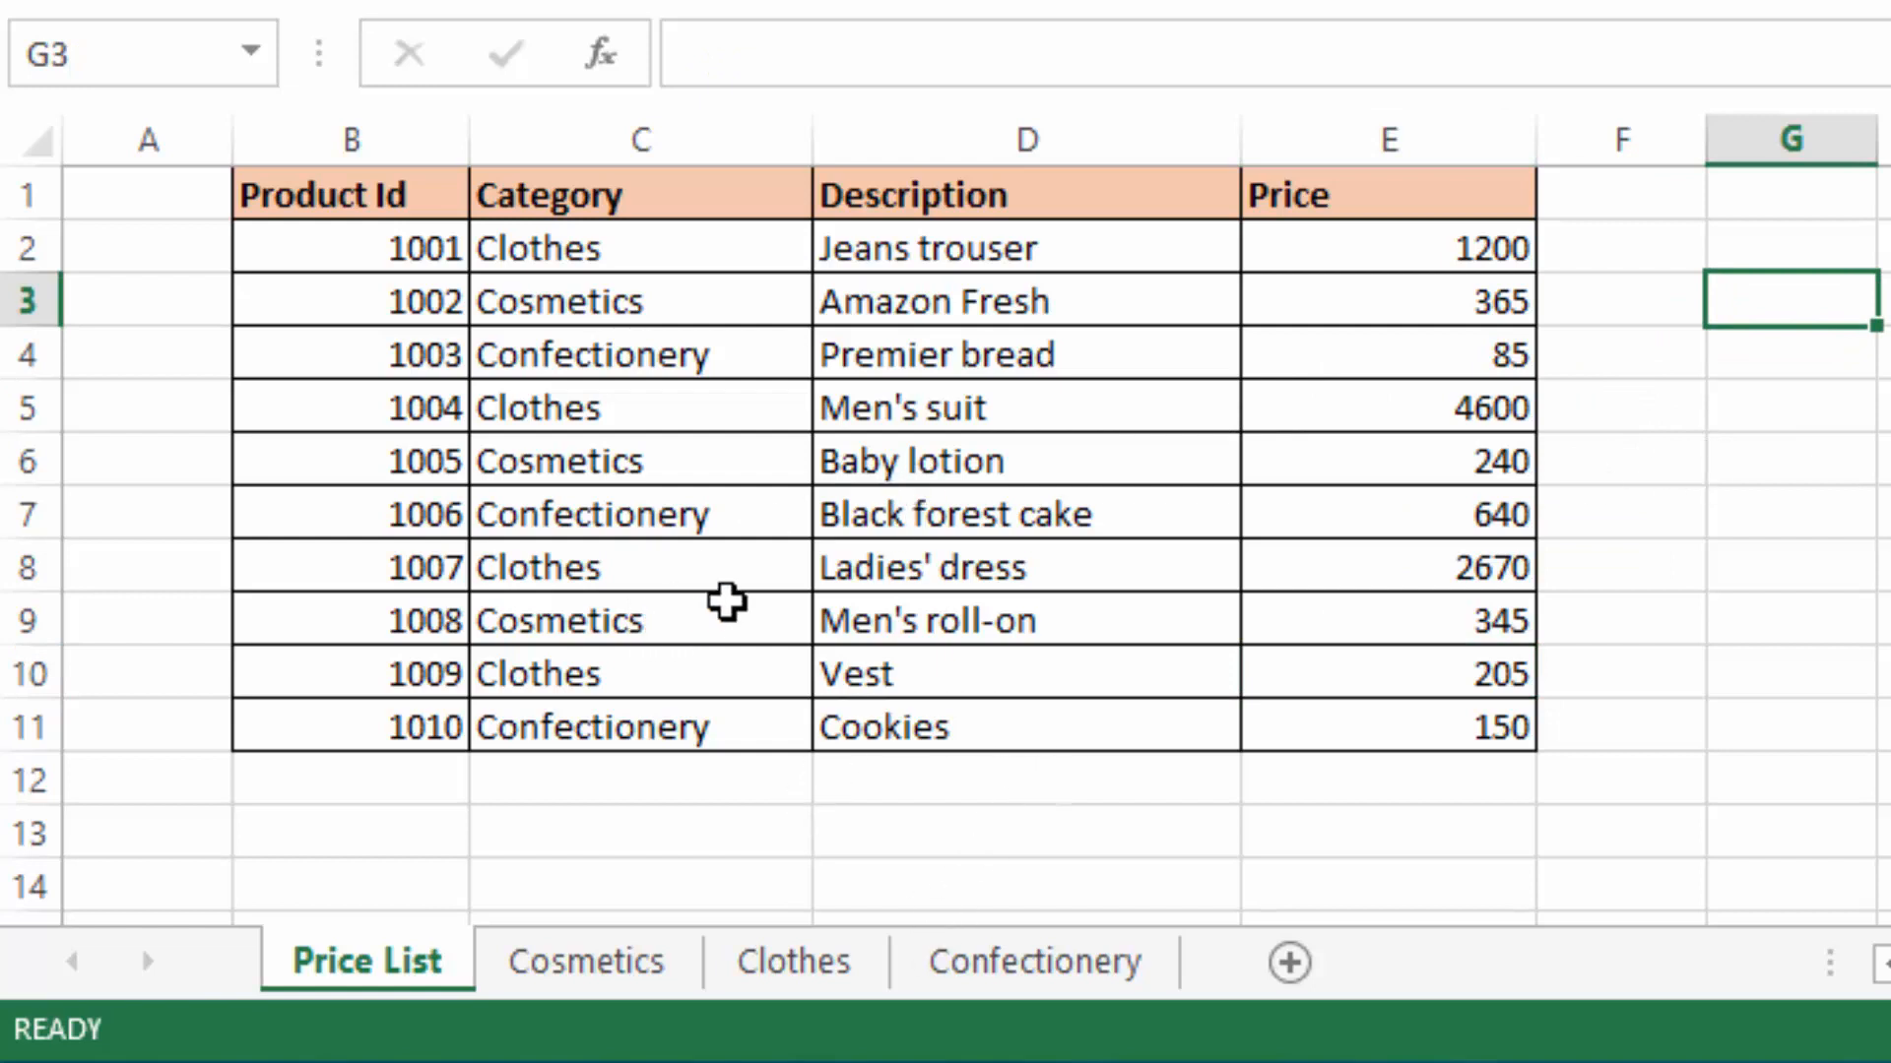
{"action": "left_click", "coordinate": [1002, 287]}
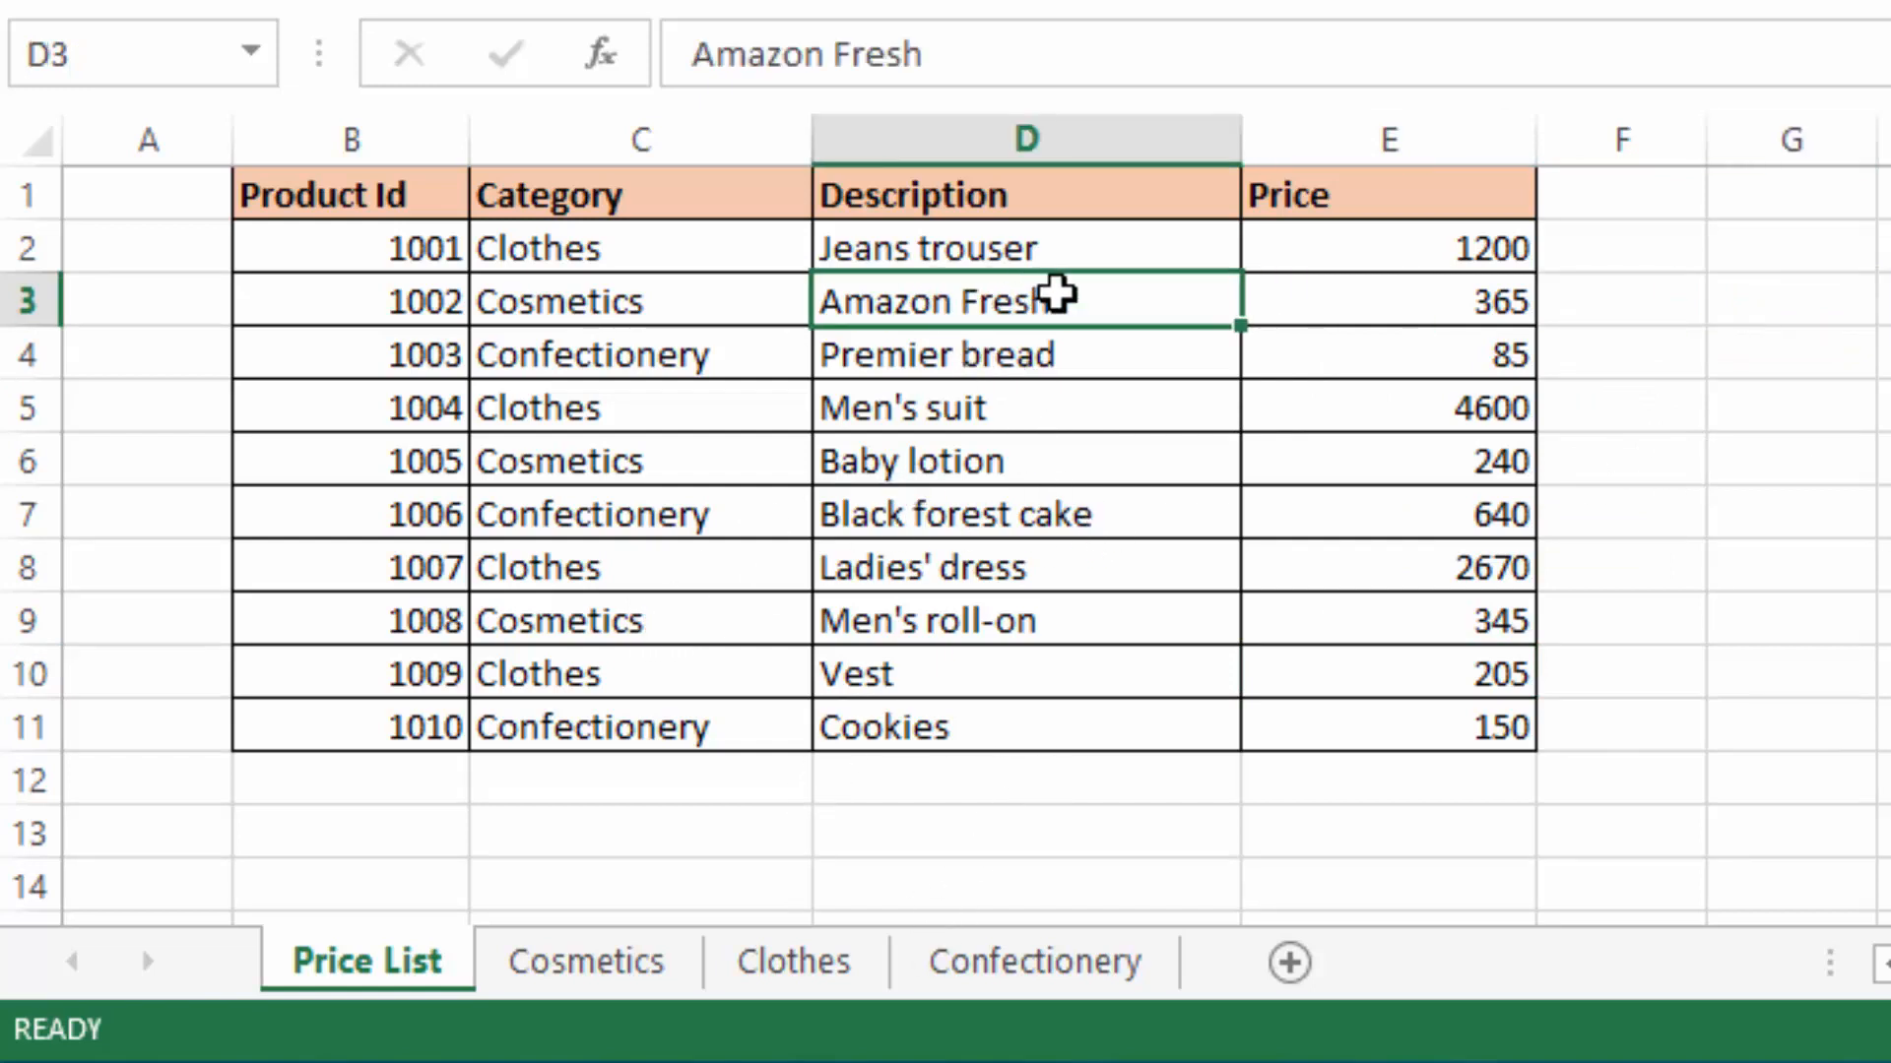
{"action": "left_click", "coordinate": [1448, 299]}
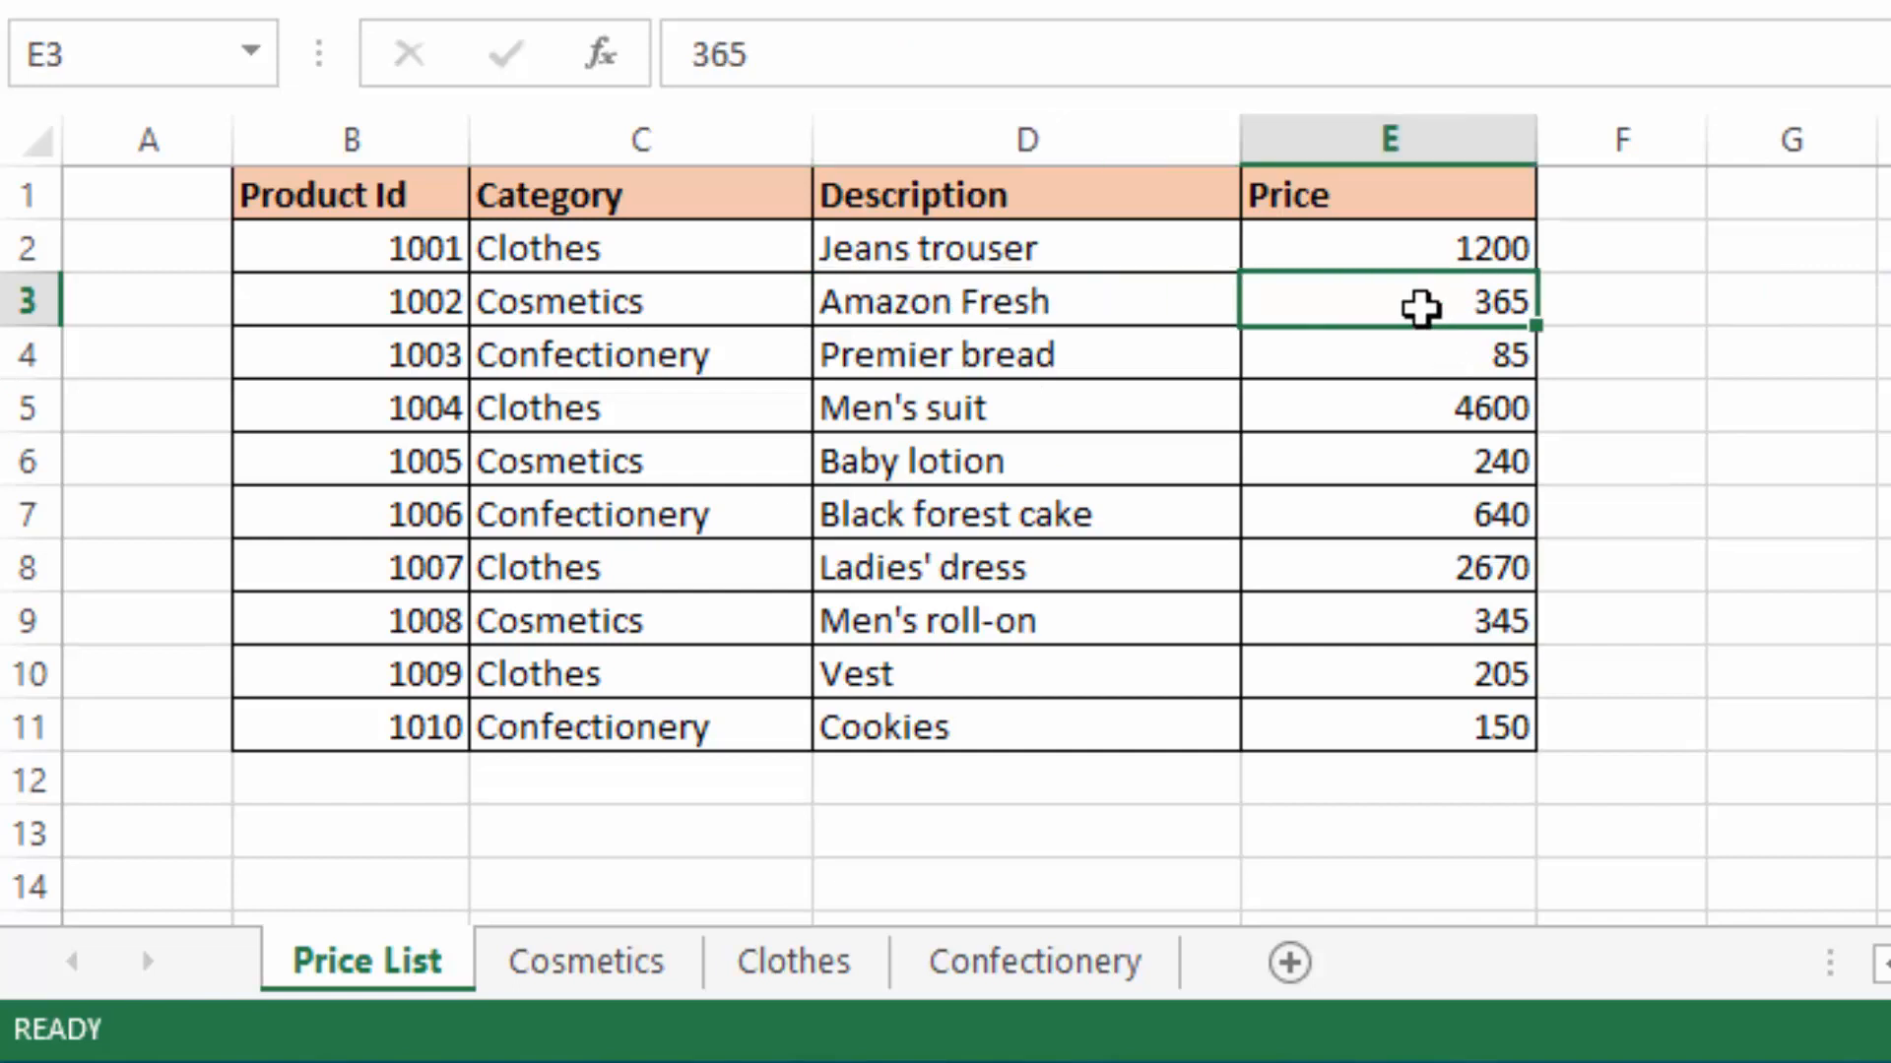
{"action": "type", "text": "400"}
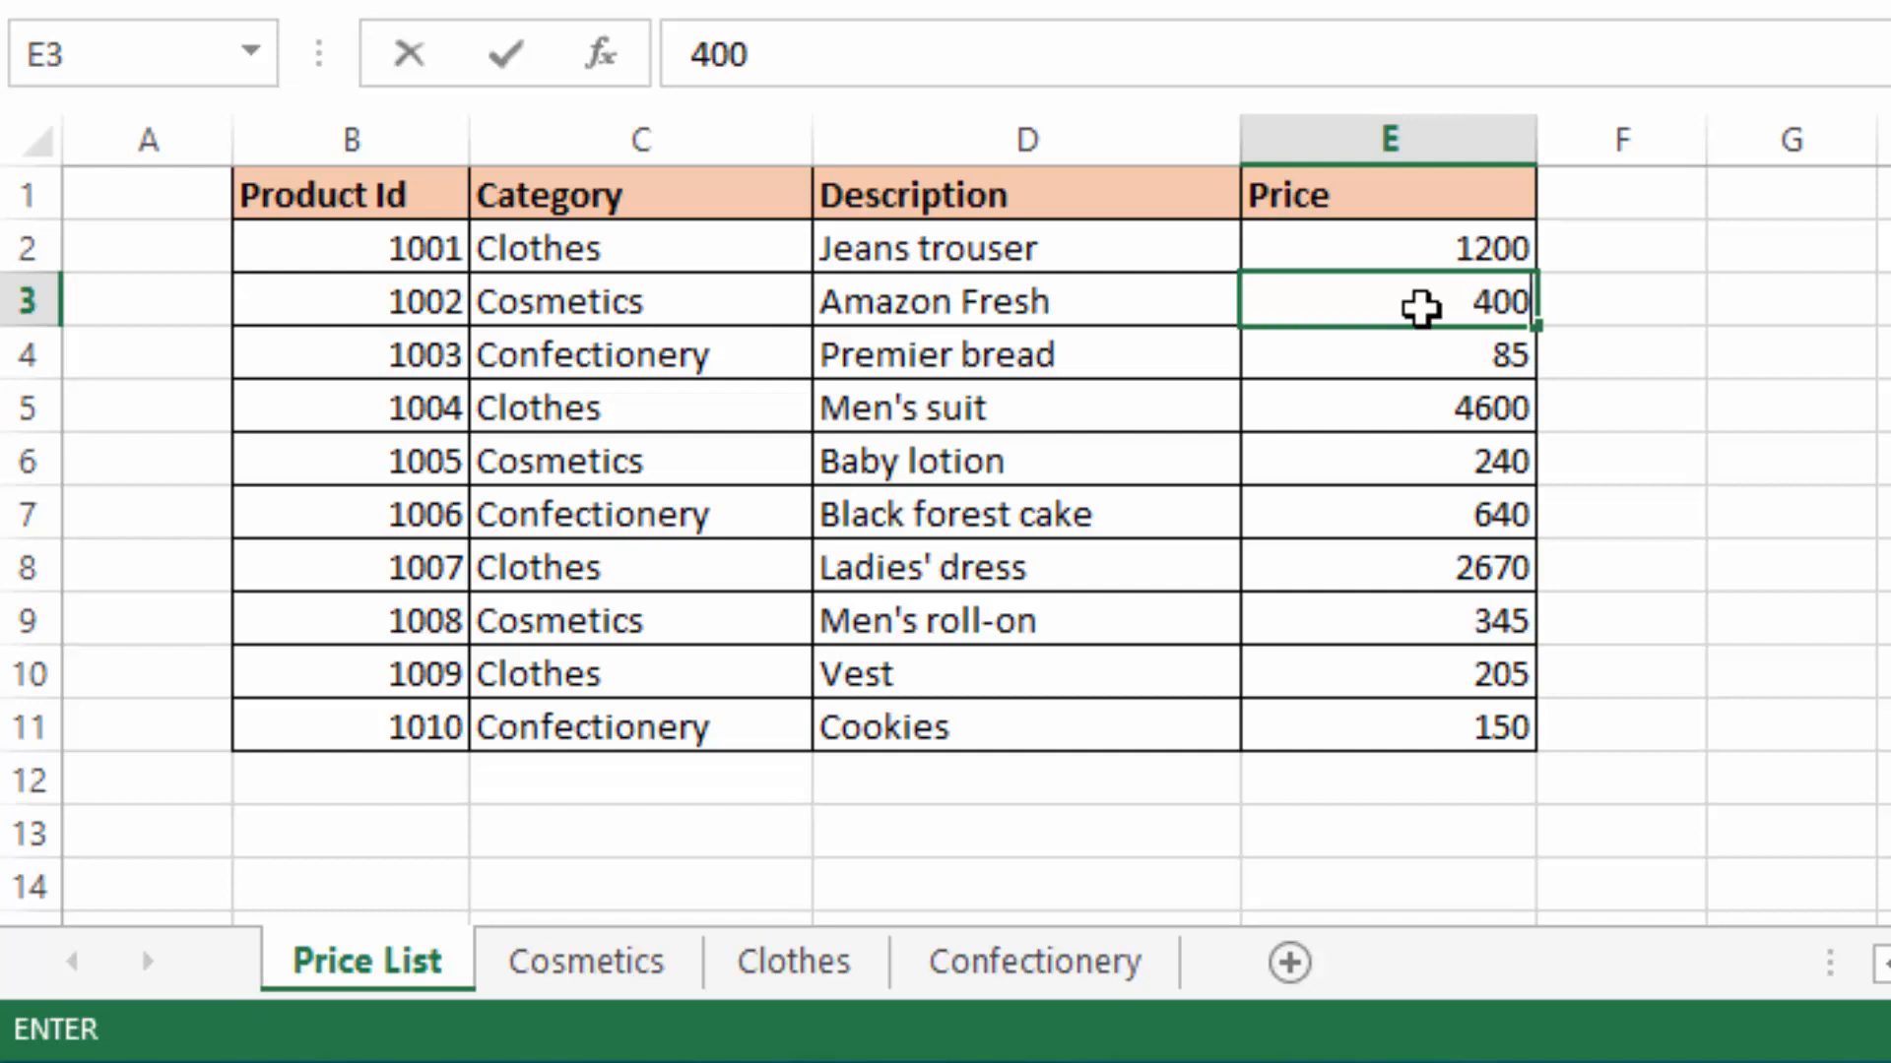
{"action": "key", "text": "Return"}
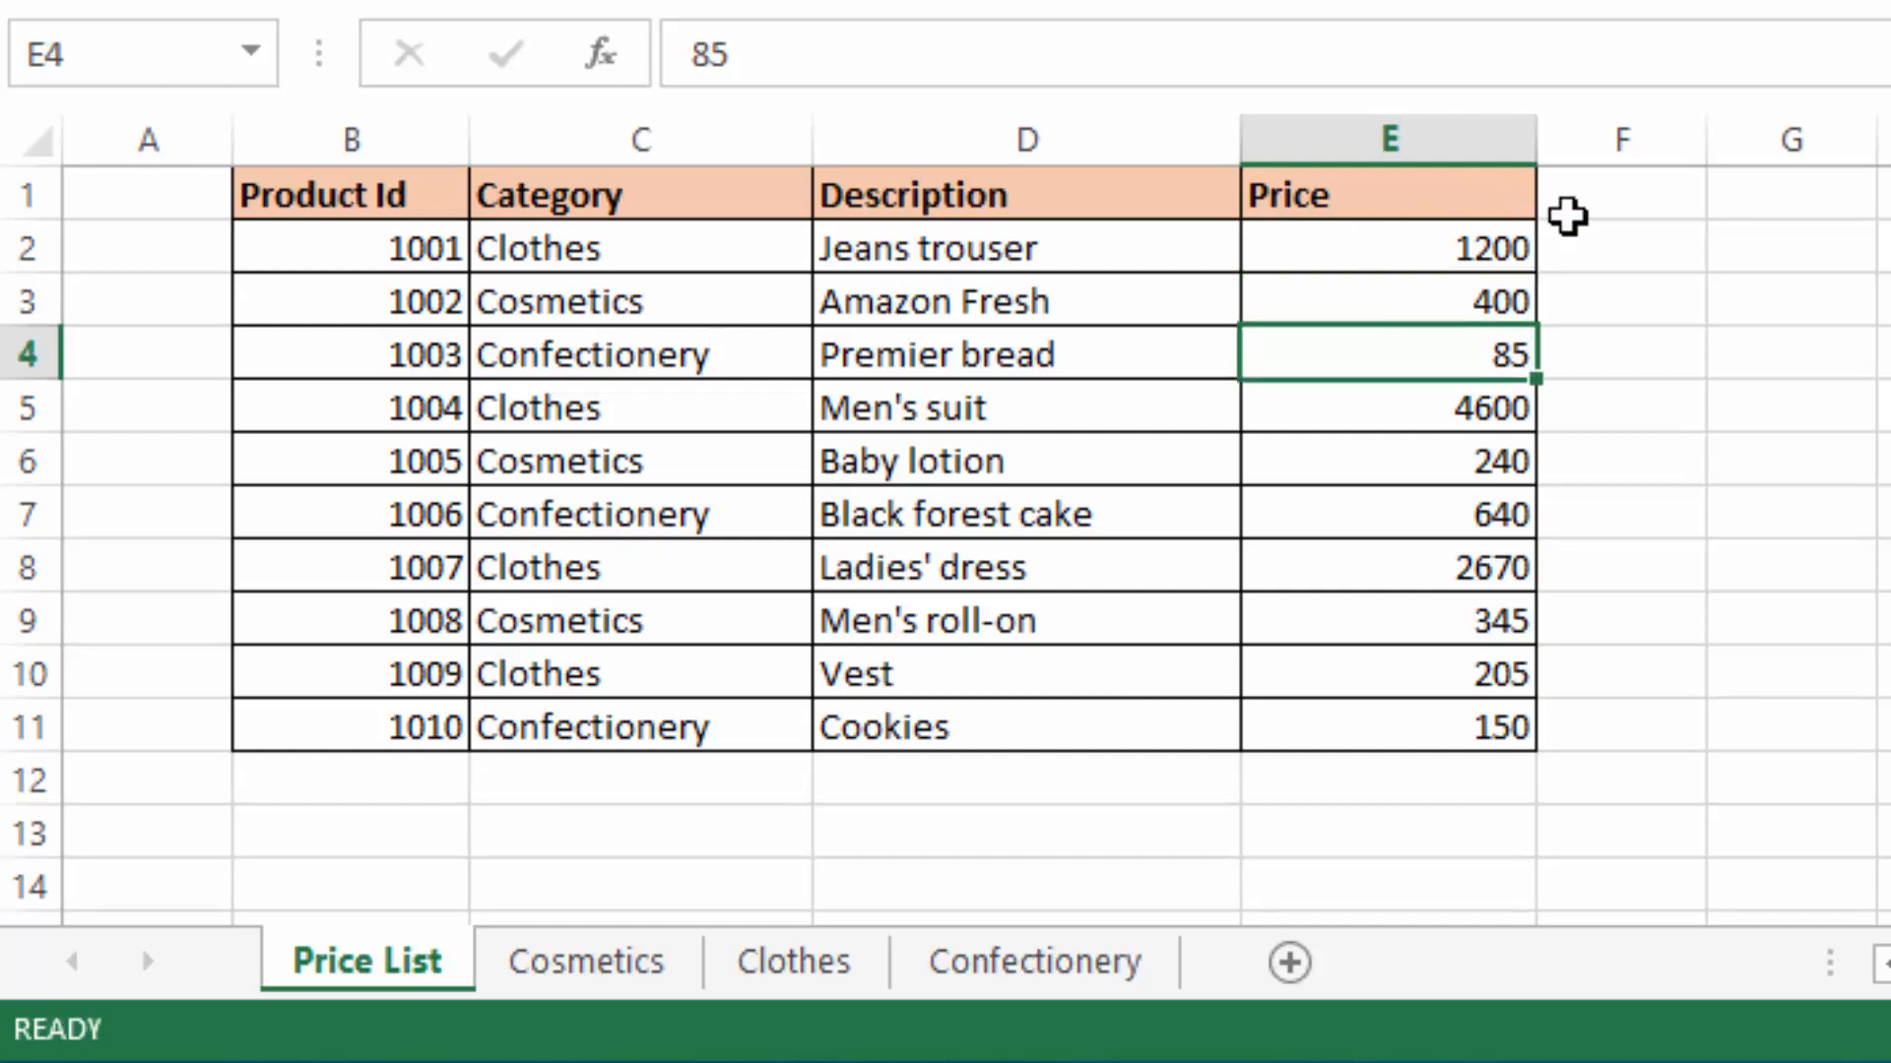
{"action": "left_click", "coordinate": [1640, 239]}
{"action": "left_click", "coordinate": [1421, 290]}
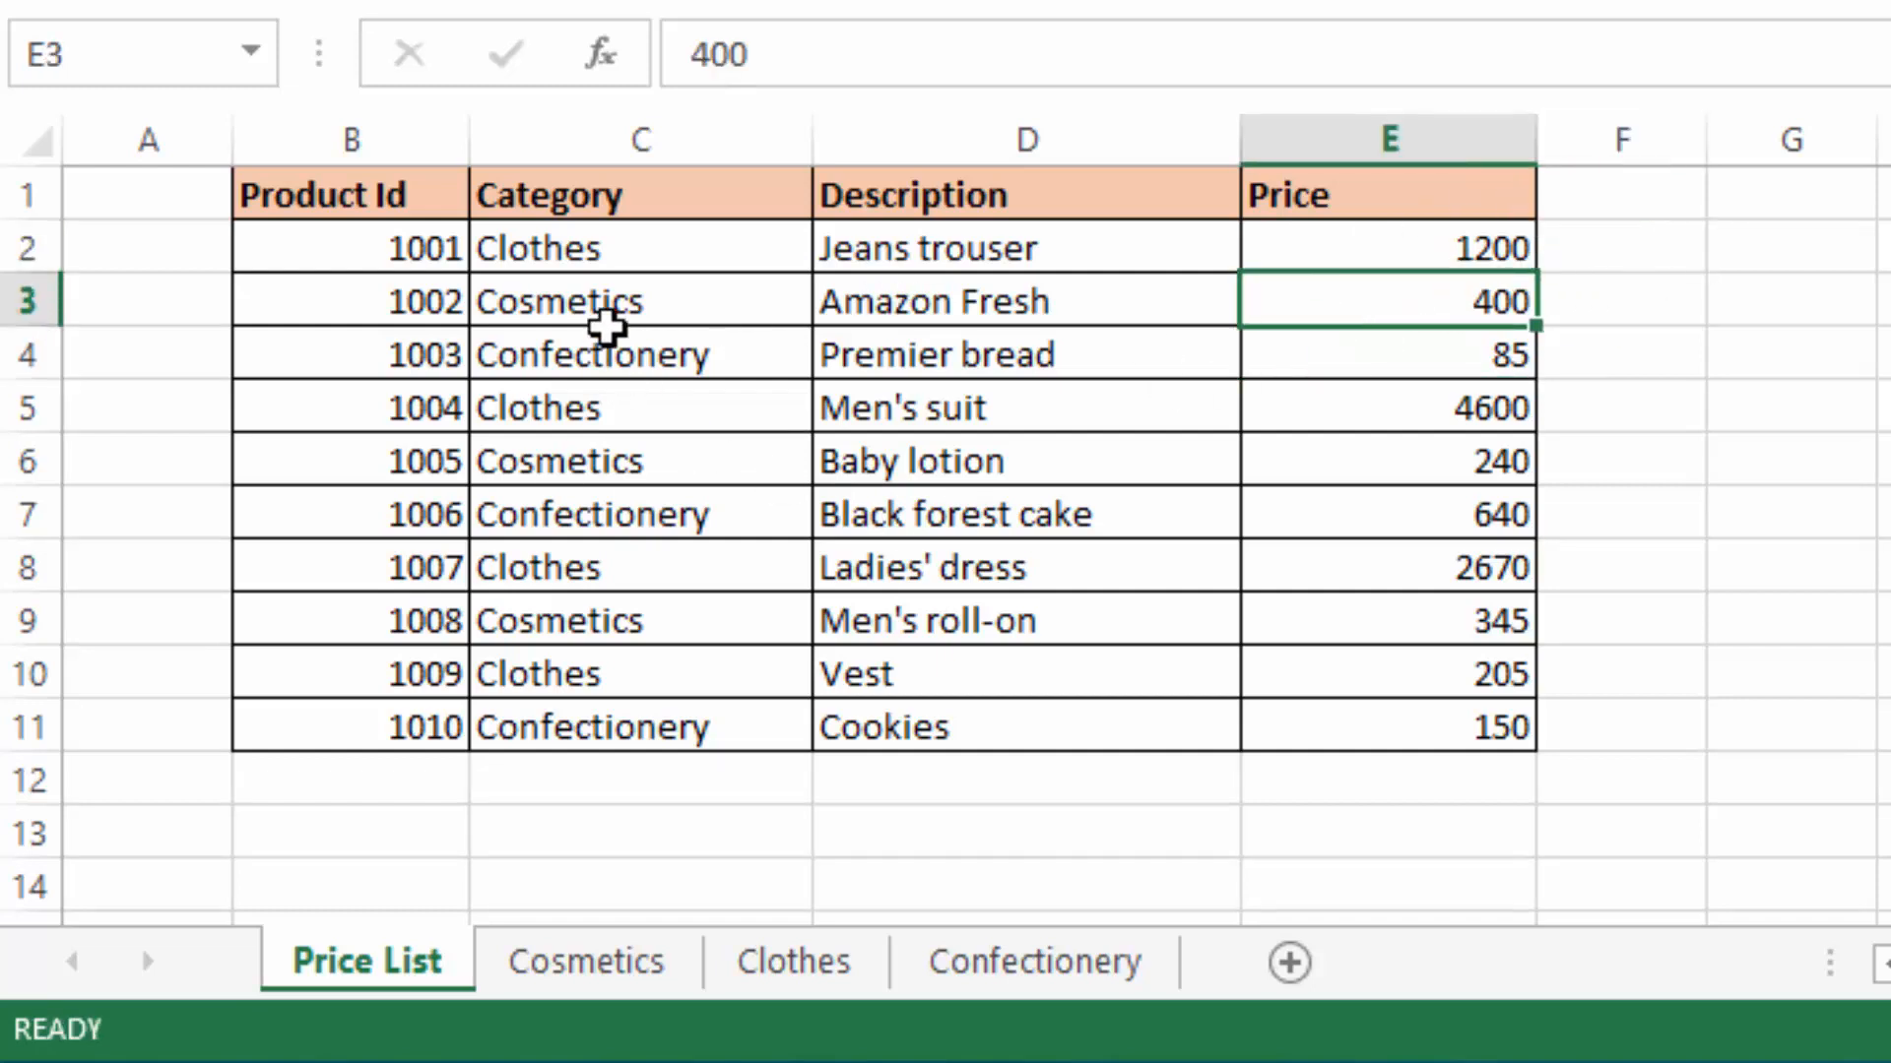
Step: Check the description and price of Amazon Fresh in row 2 of the Cosmetics sheet after the price change
{"action": "left_click", "coordinate": [633, 970]}
{"action": "left_click", "coordinate": [1312, 258]}
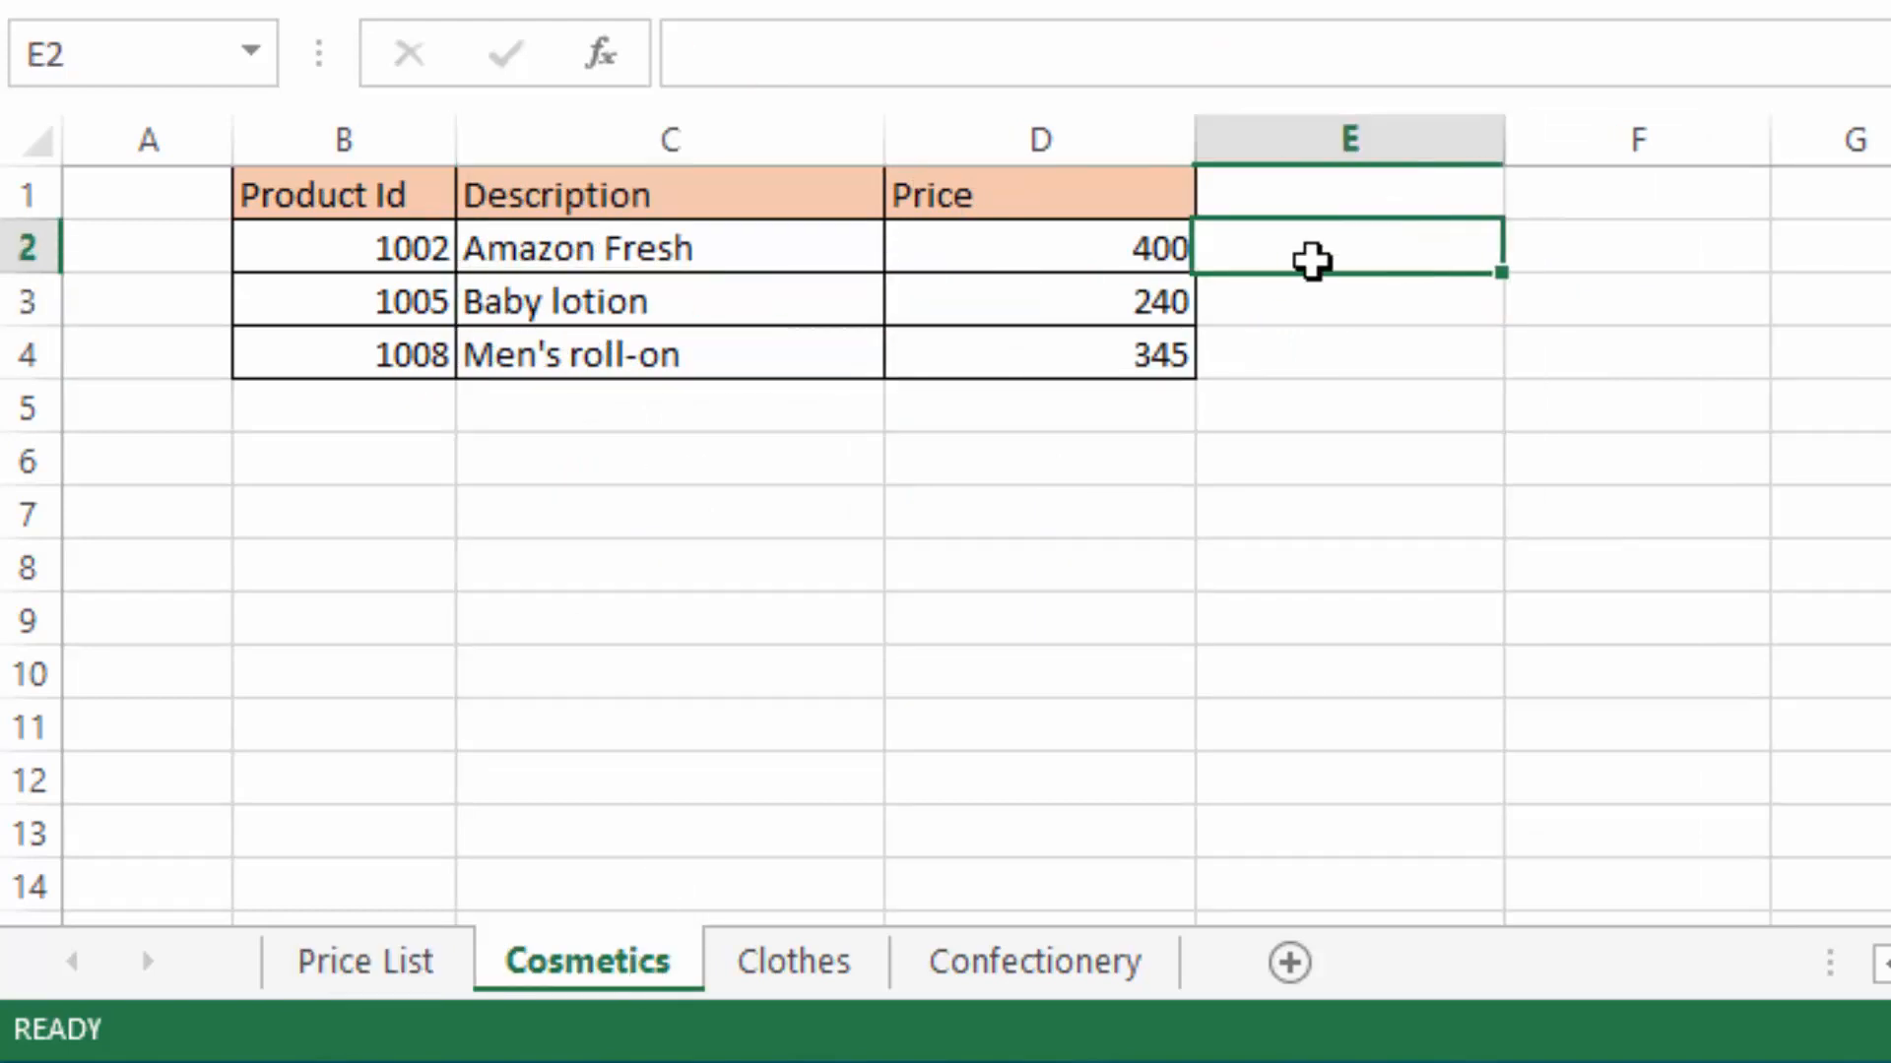
{"action": "left_click", "coordinate": [611, 253]}
{"action": "left_click", "coordinate": [1101, 251]}
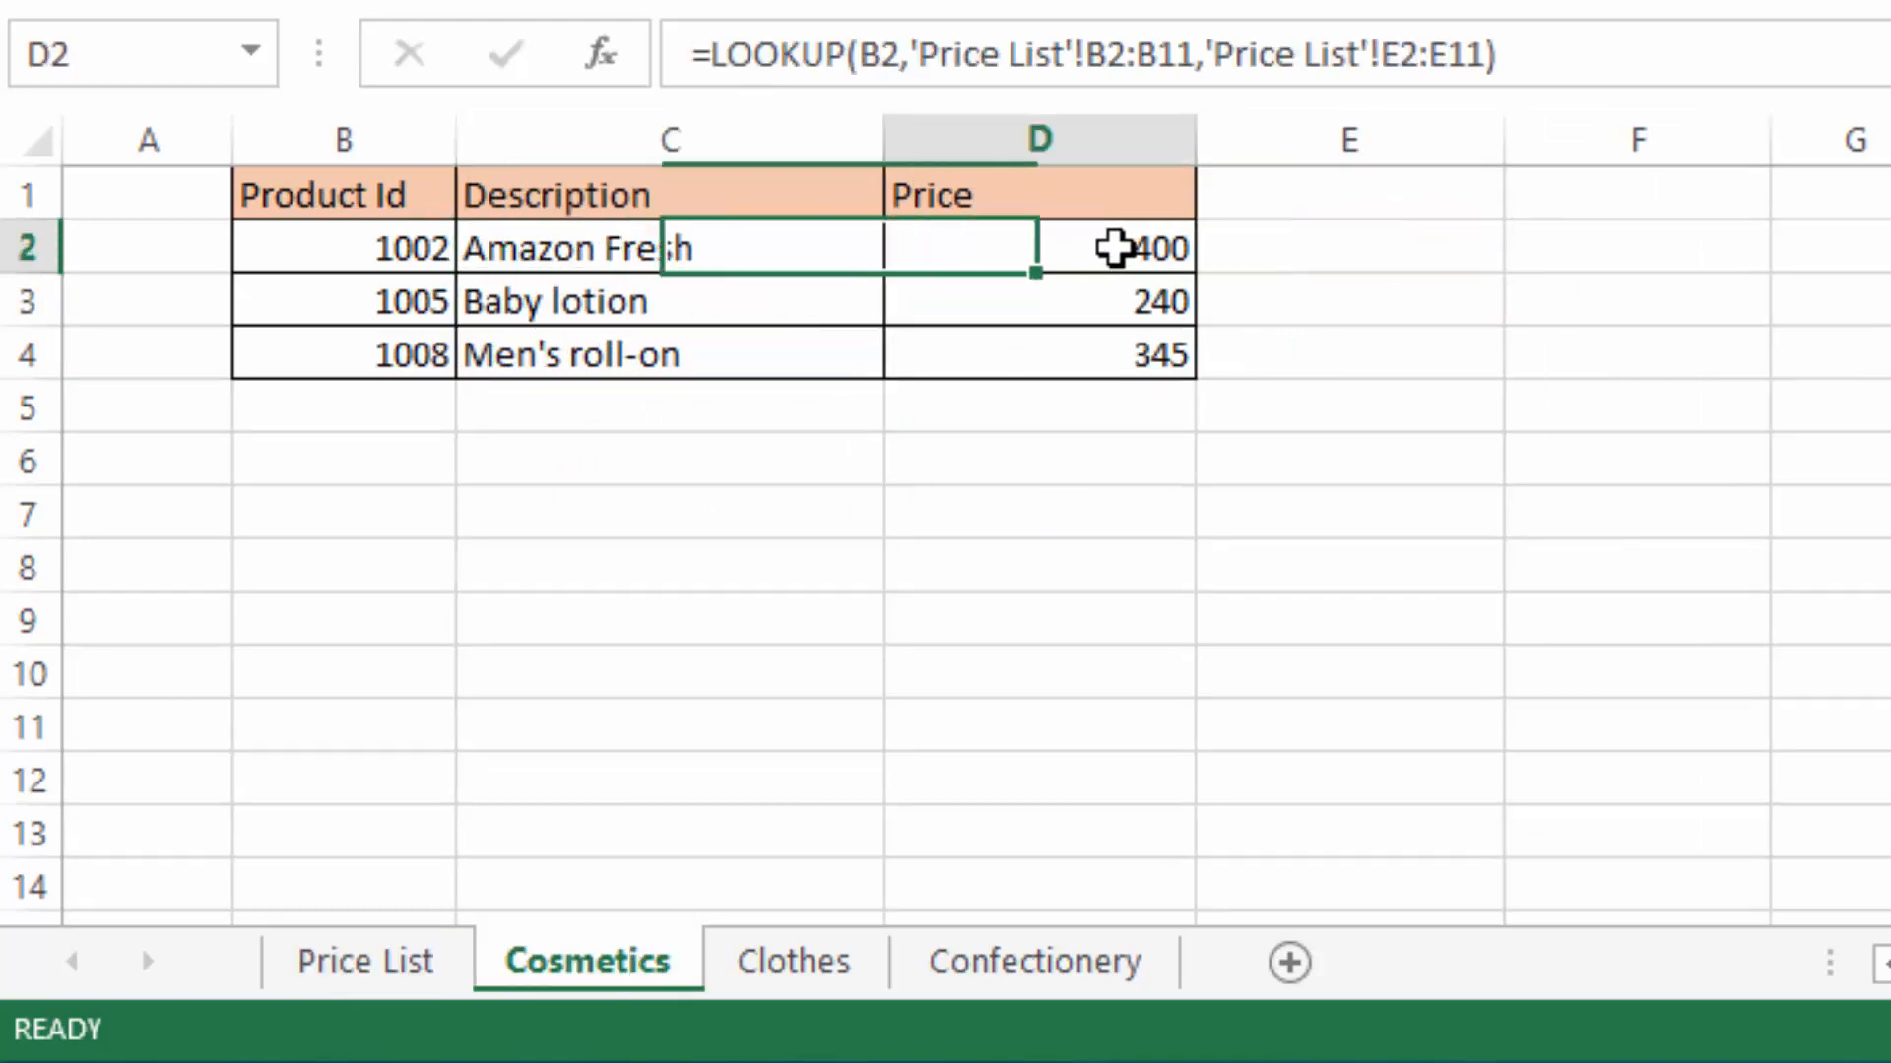
{"action": "left_click", "coordinate": [1282, 252]}
{"action": "left_click", "coordinate": [1053, 252]}
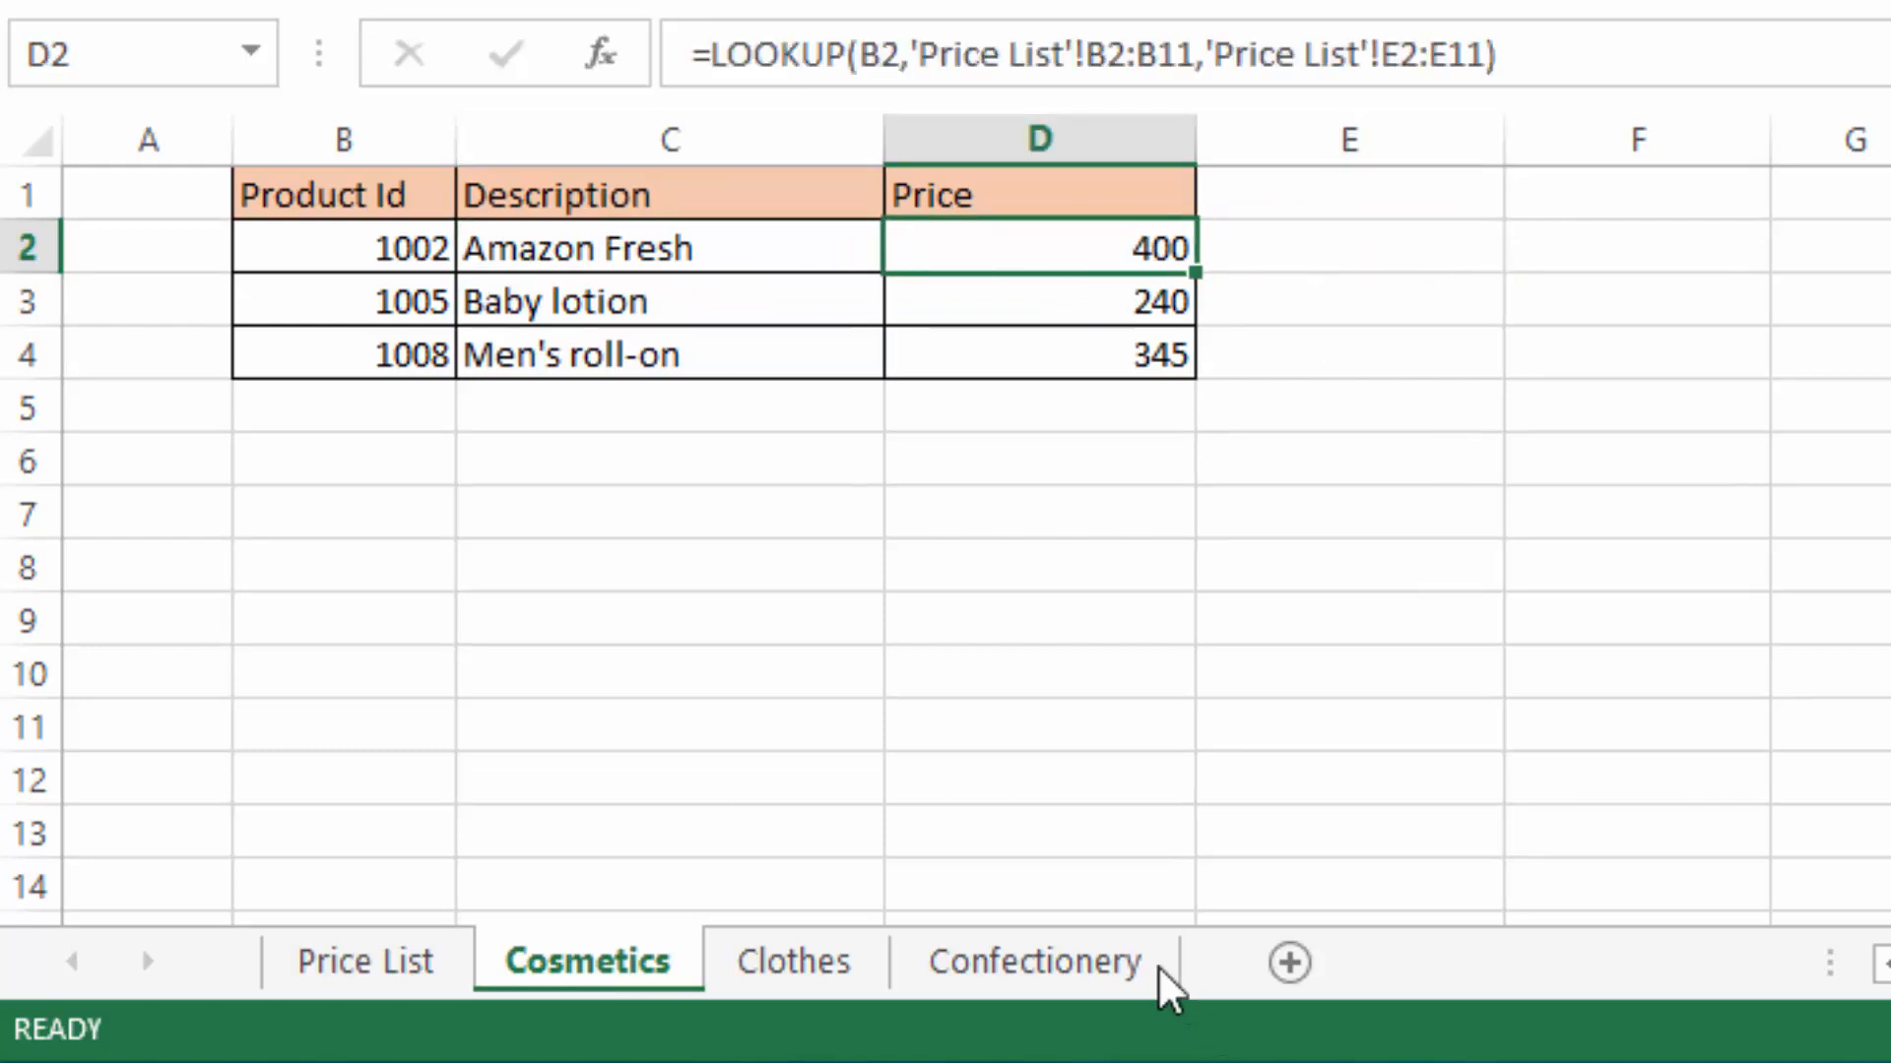
Step: Set the price of Men's suit in cell E5 of the Price List sheet to 4400
{"action": "left_click", "coordinate": [377, 960]}
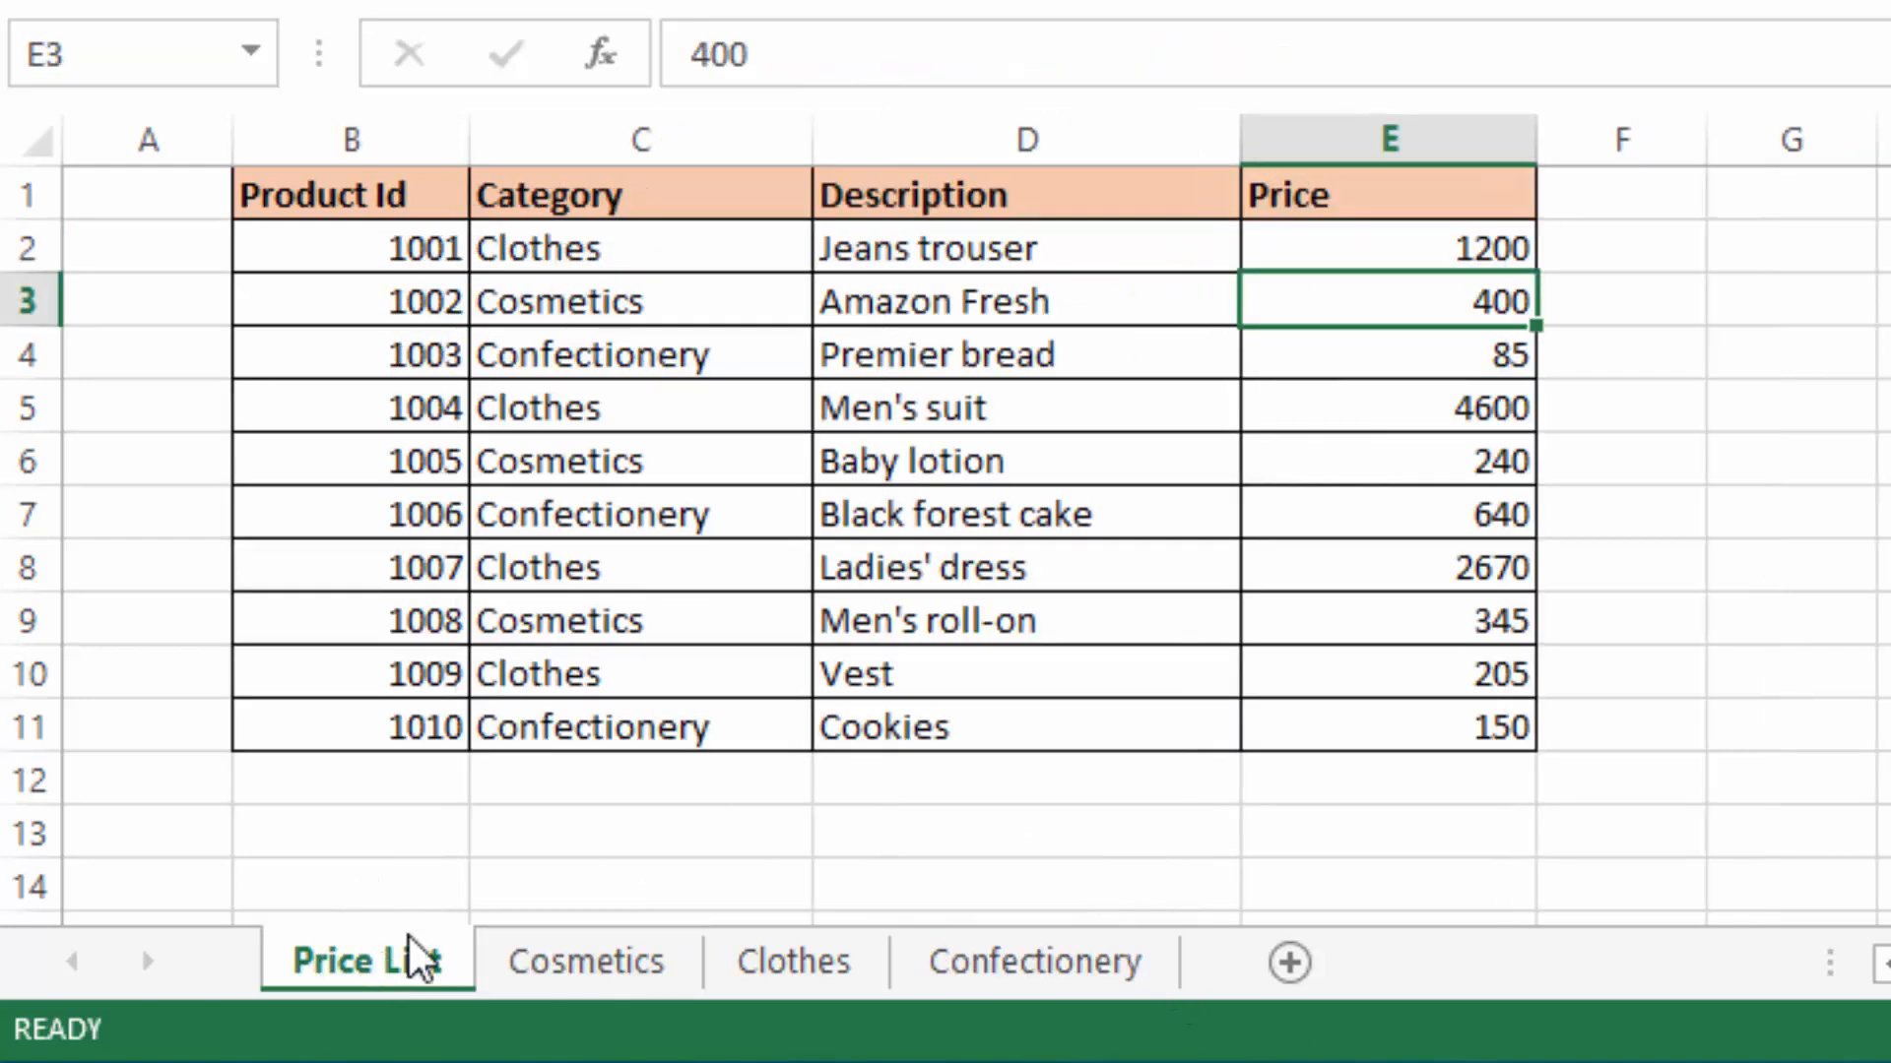
{"action": "left_click", "coordinate": [1685, 404]}
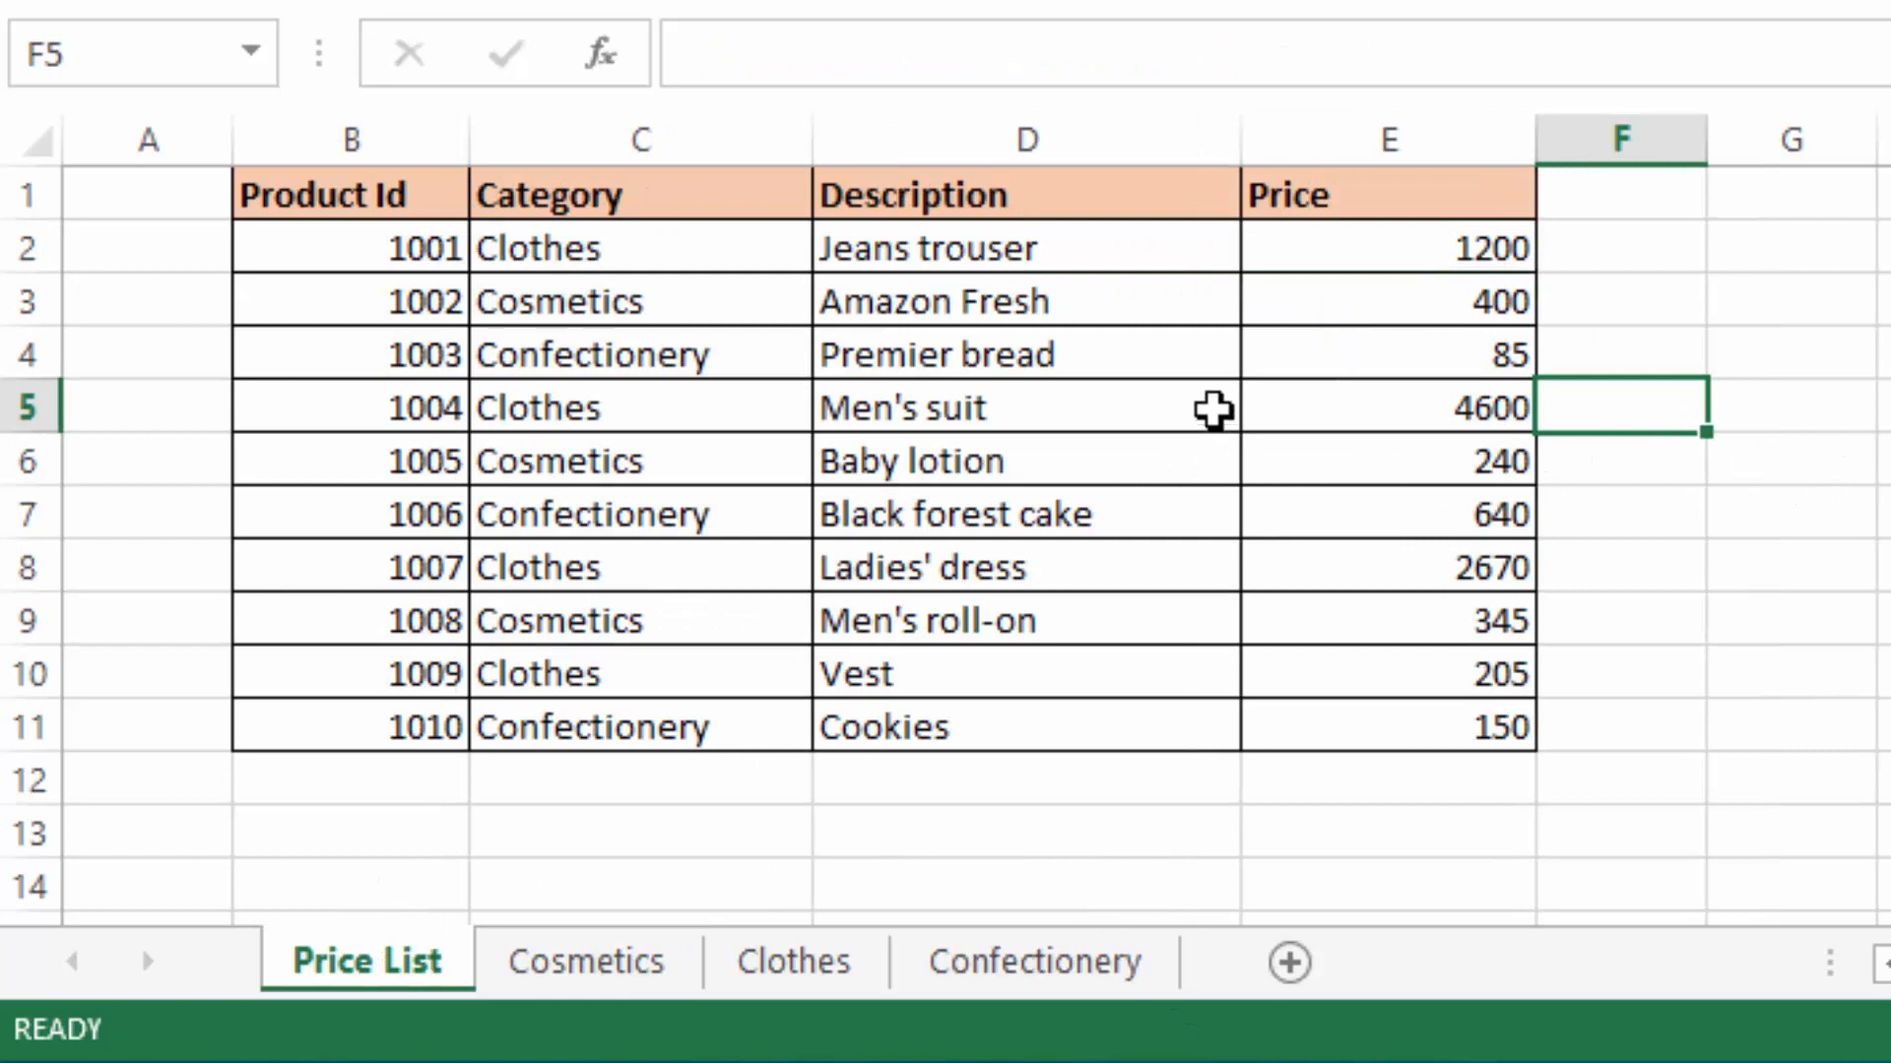
{"action": "left_click", "coordinate": [1457, 389]}
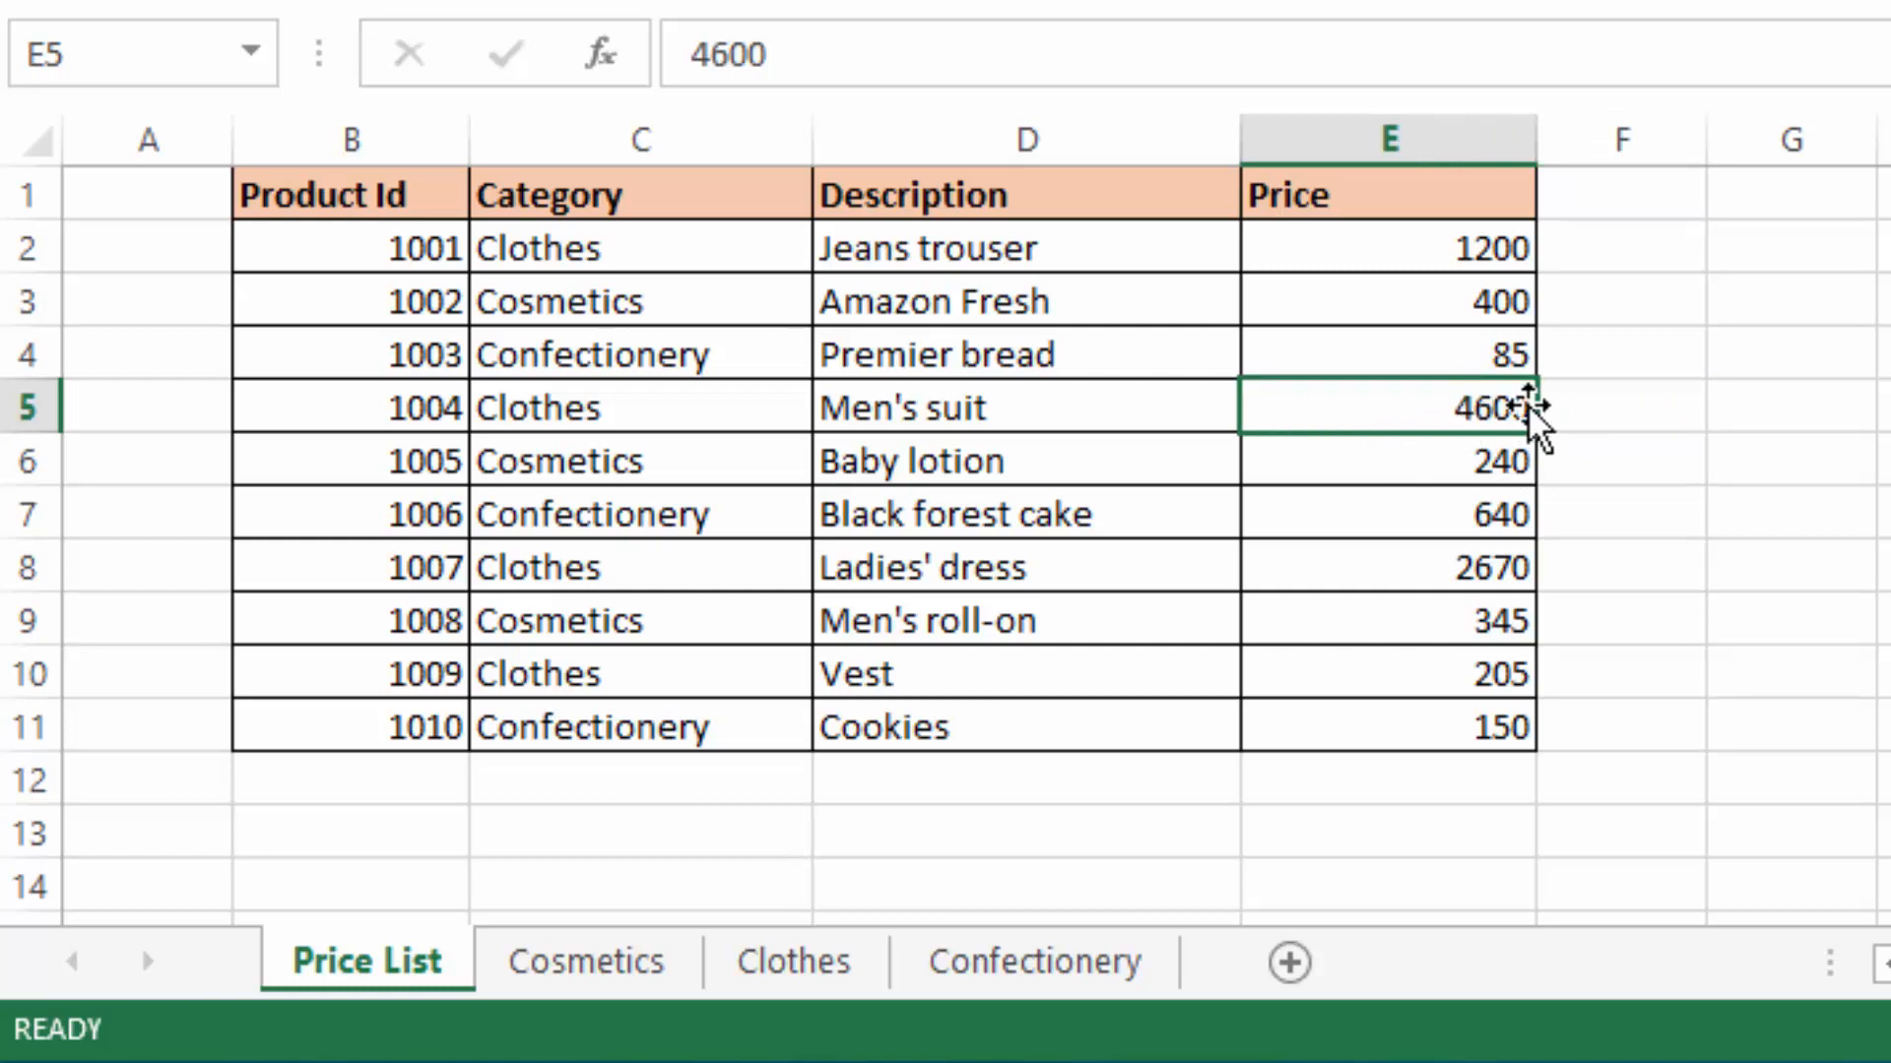
{"action": "type", "text": "4400"}
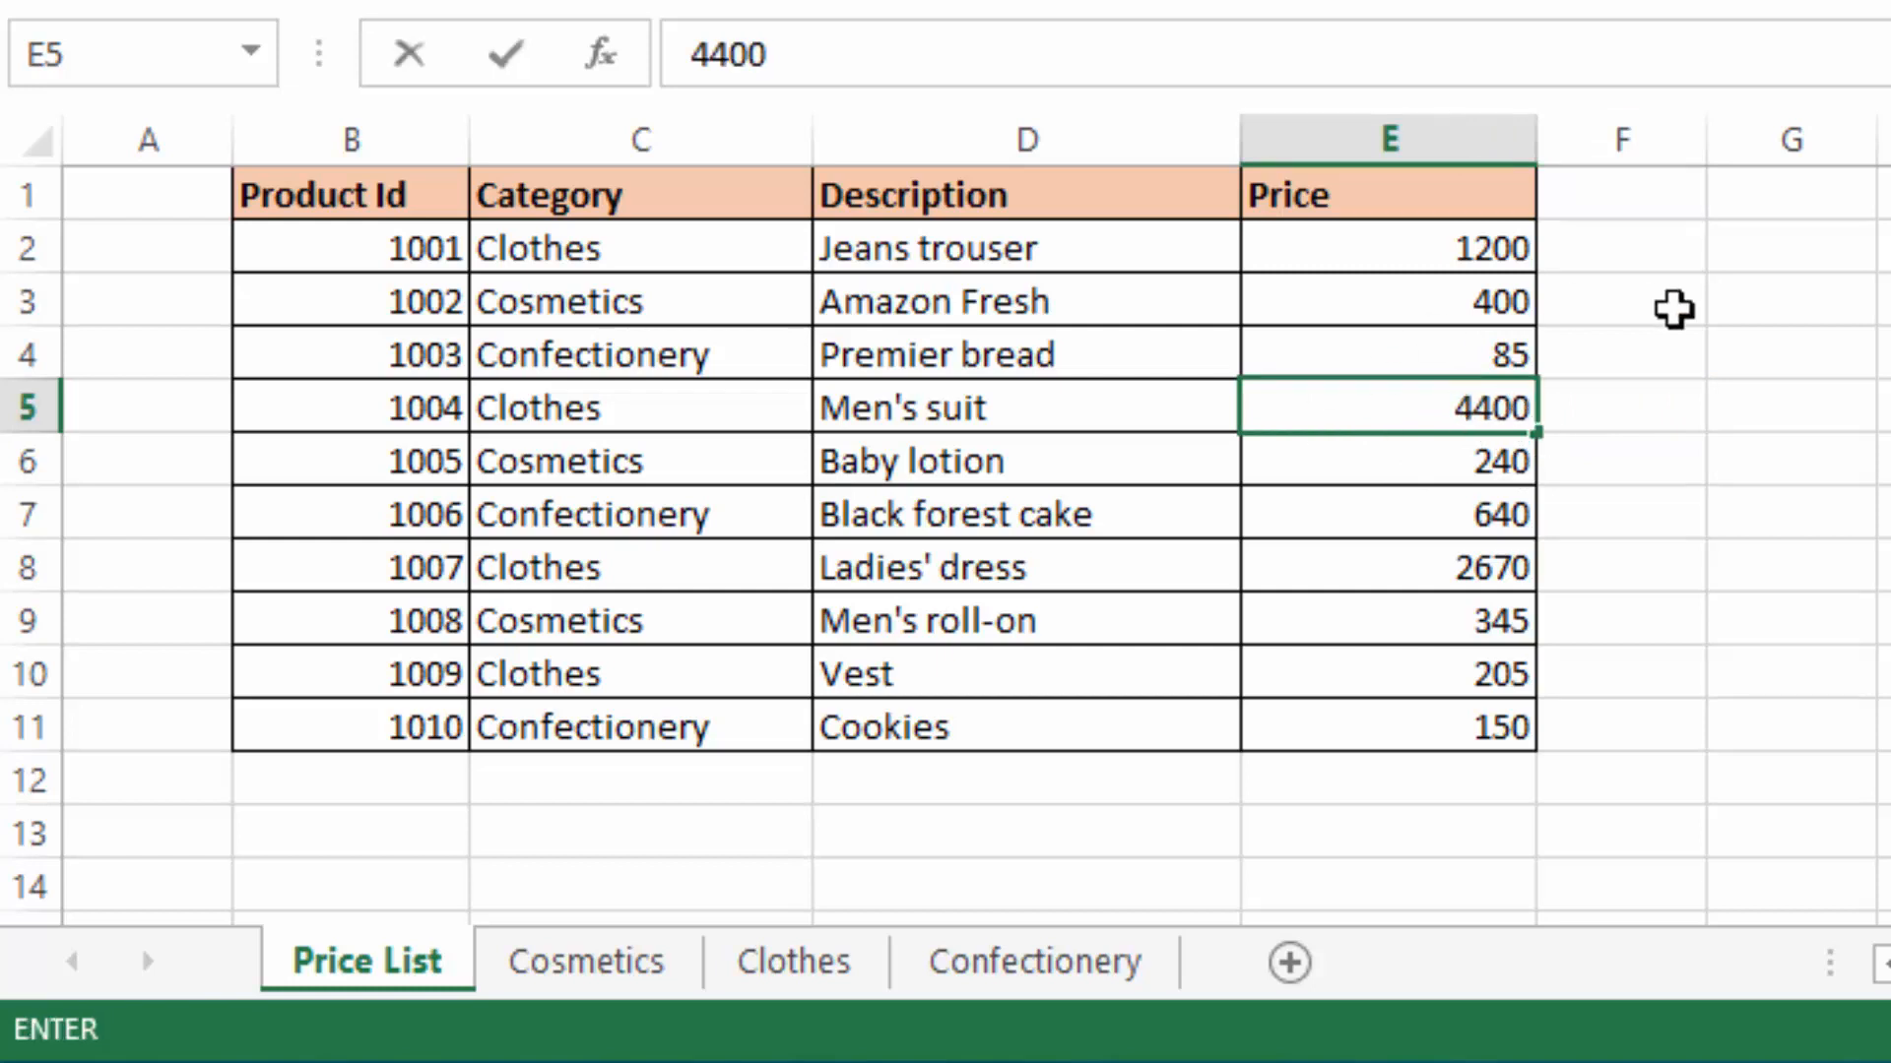
{"action": "left_click", "coordinate": [1734, 397]}
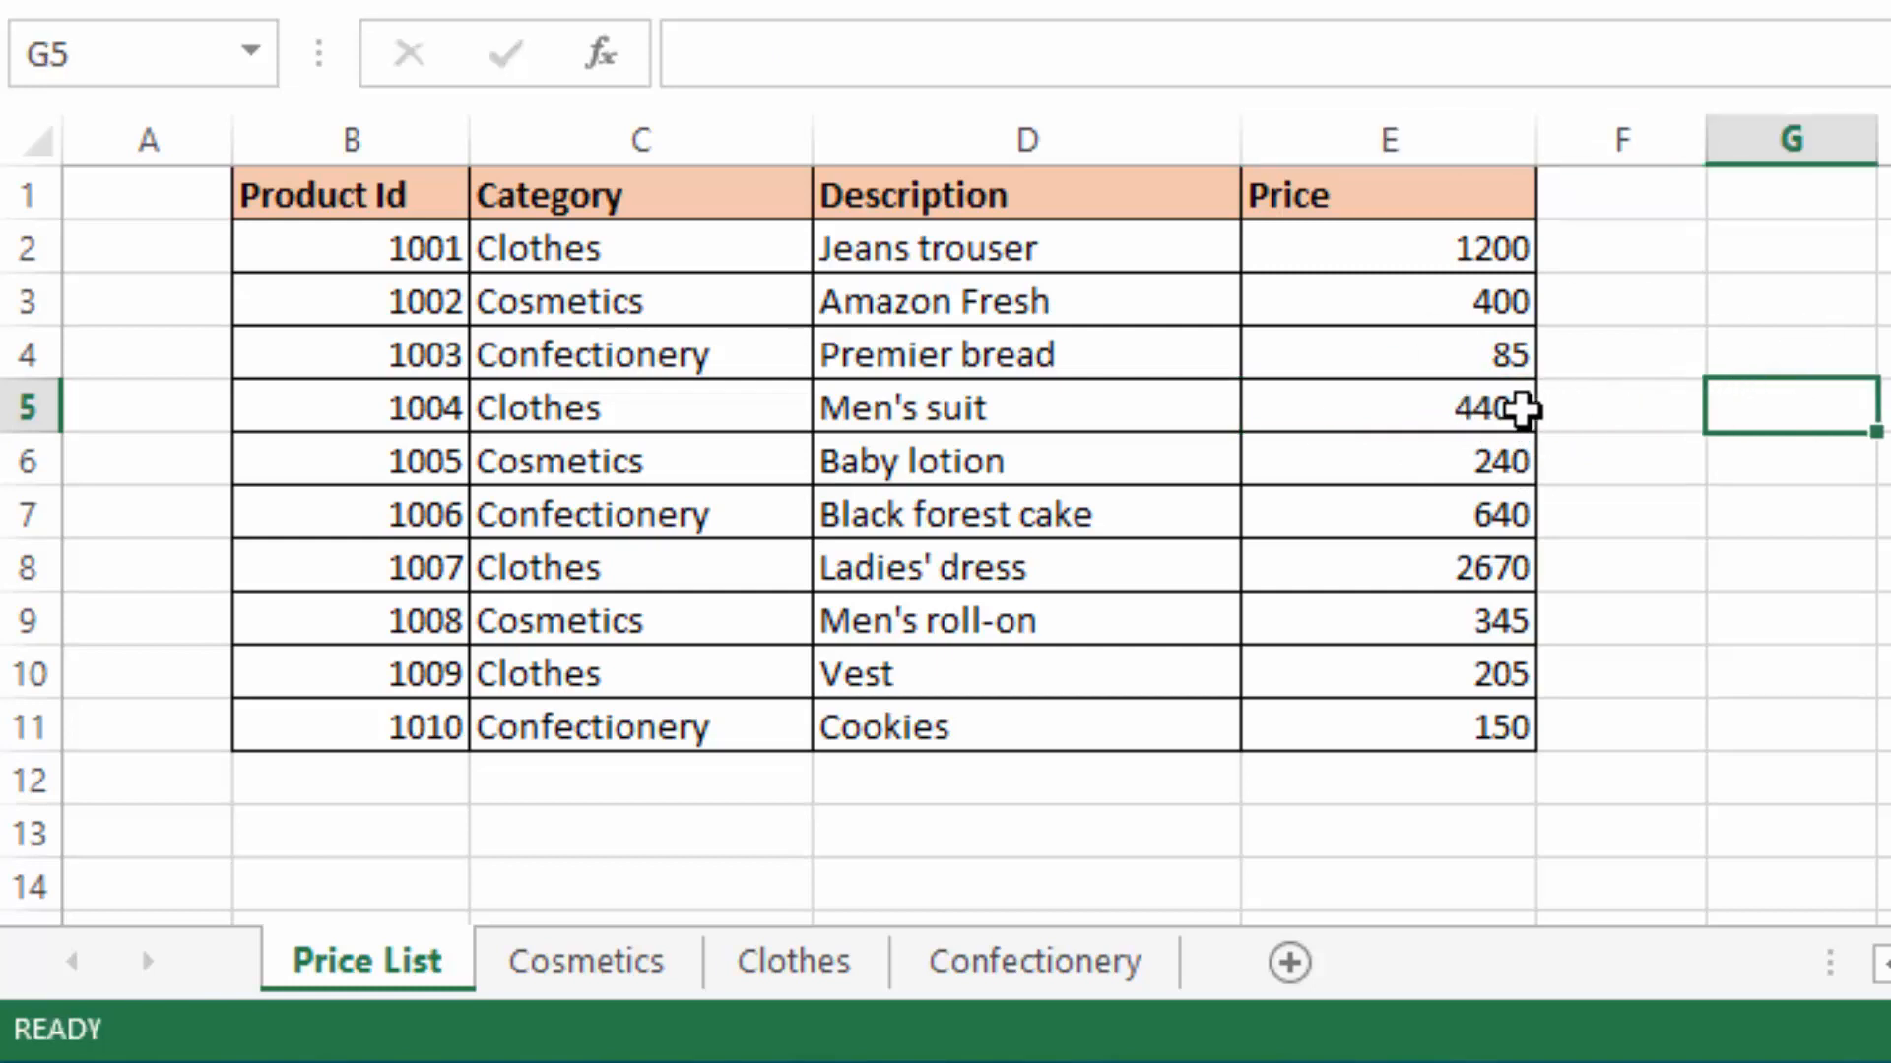
Step: Check the price of Men's suit in cell D3 of the Clothes sheet against its new price in Price List
{"action": "left_click", "coordinate": [1423, 407]}
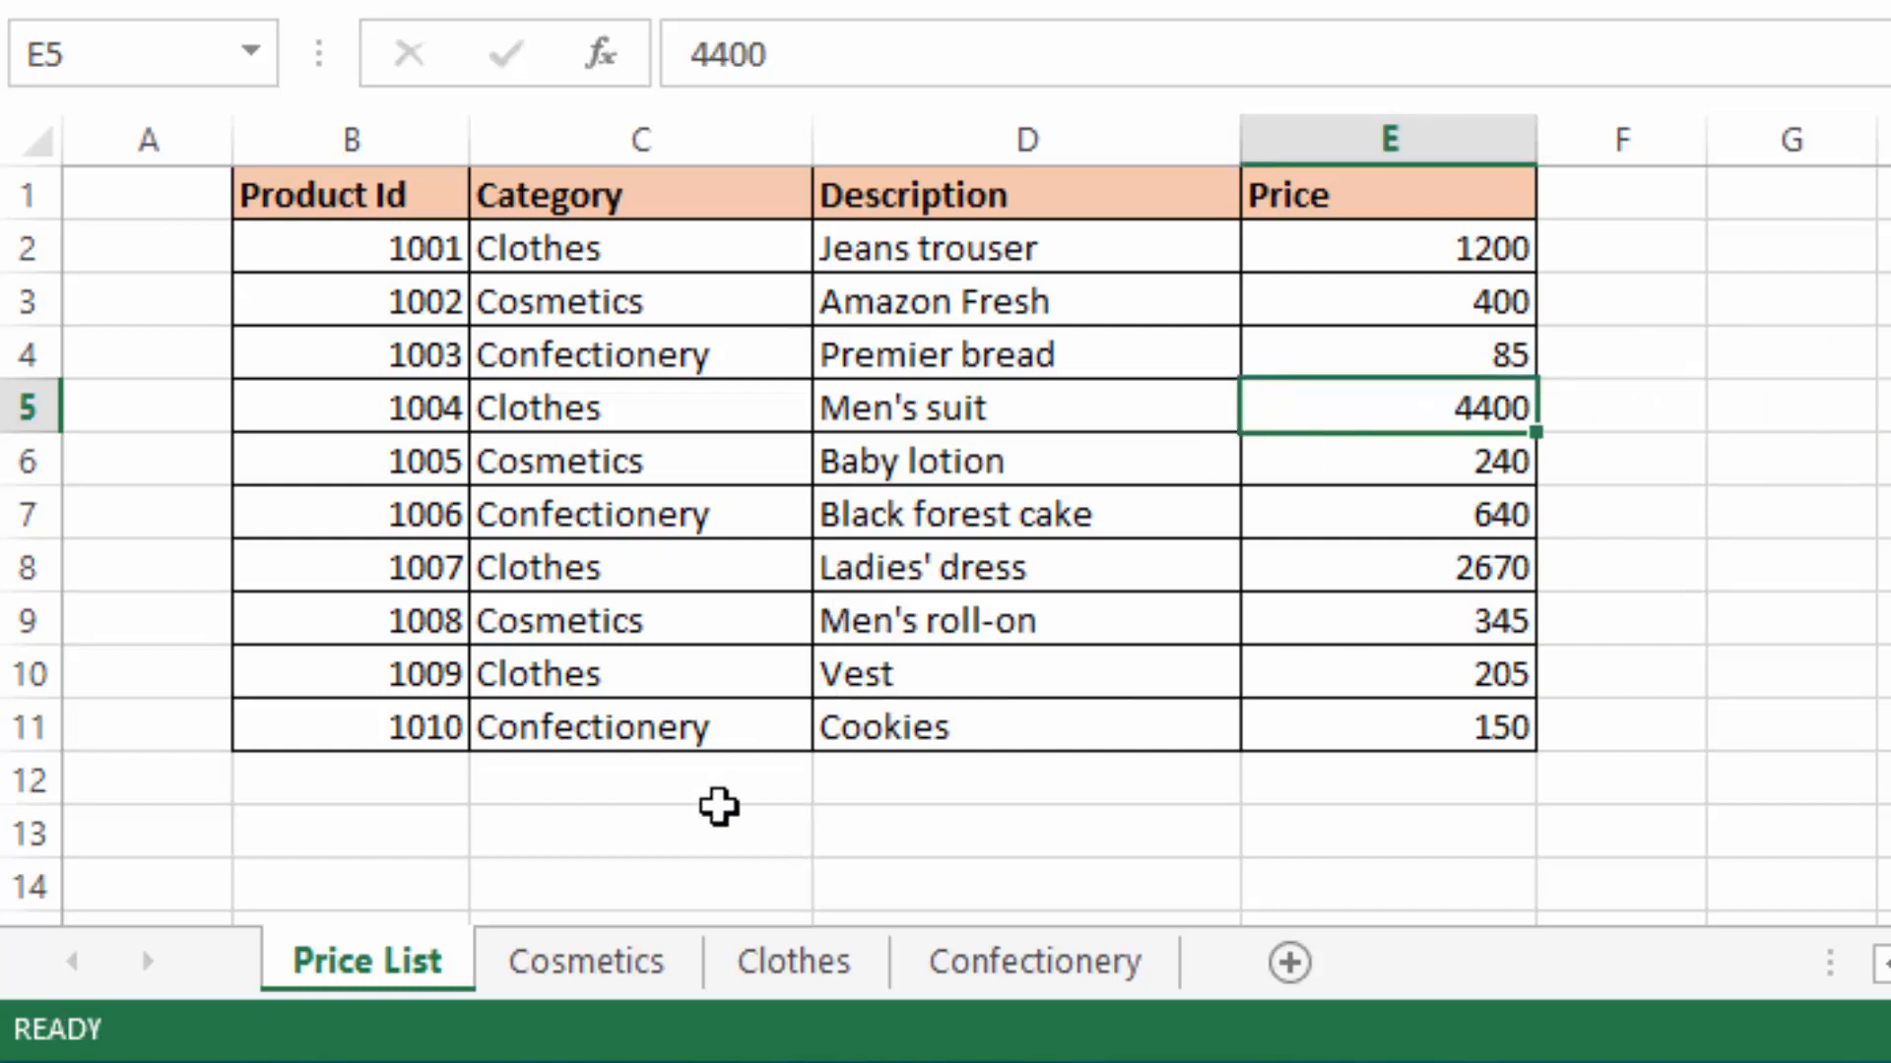
{"action": "left_click", "coordinate": [796, 962]}
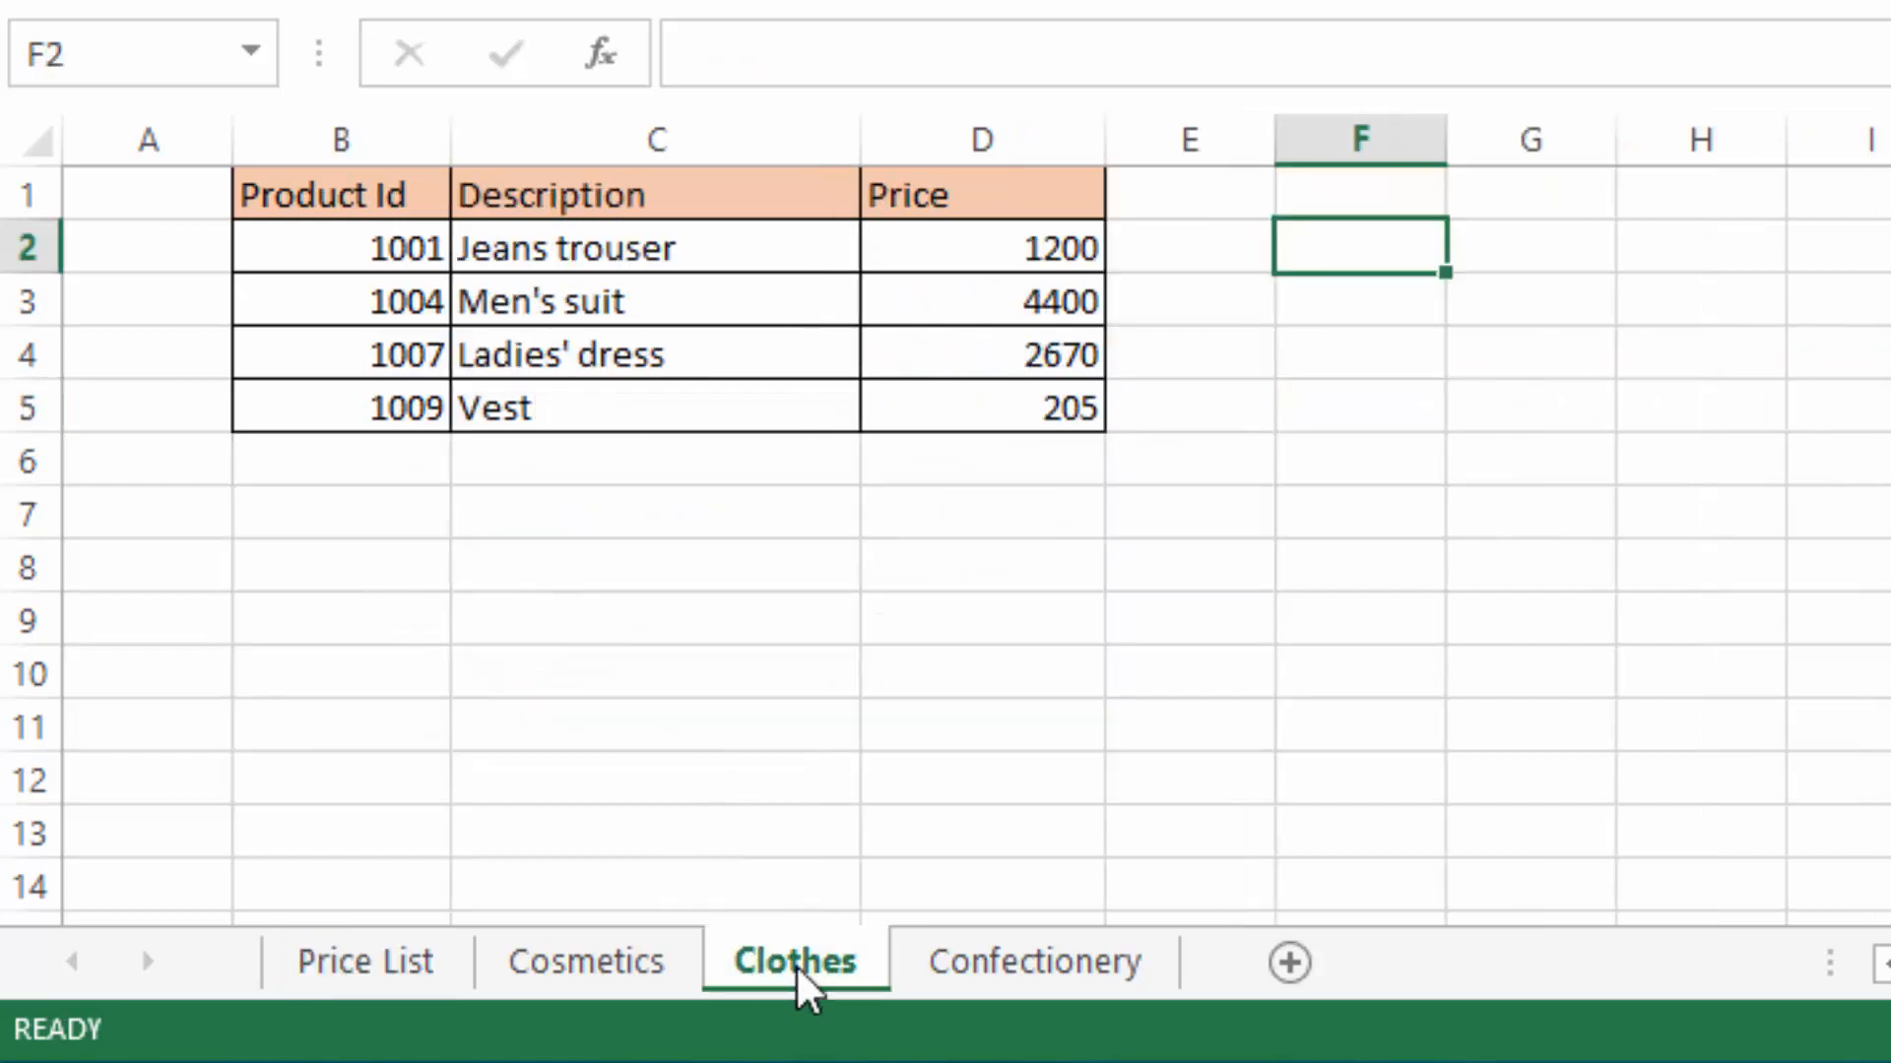
{"action": "left_click", "coordinate": [1054, 304]}
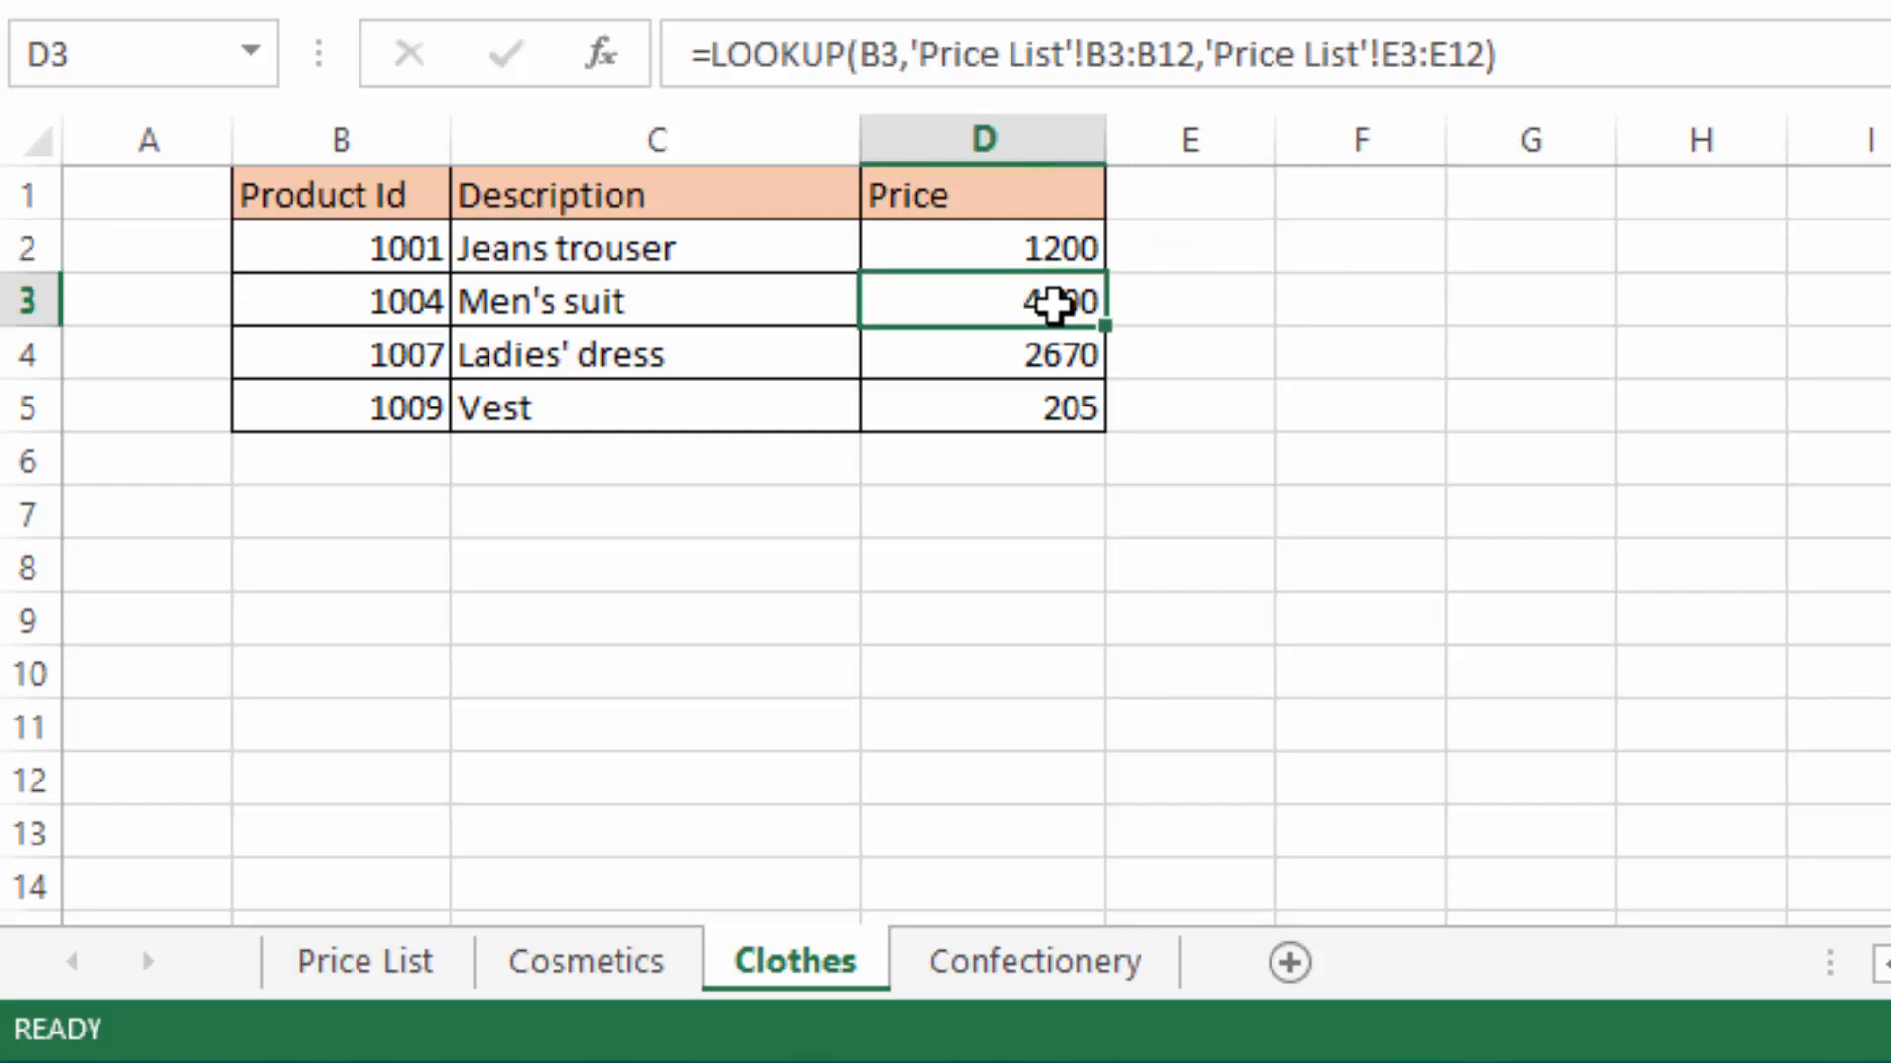
{"action": "left_click", "coordinate": [1250, 281]}
{"action": "left_click", "coordinate": [1021, 308]}
{"action": "left_click", "coordinate": [1334, 294]}
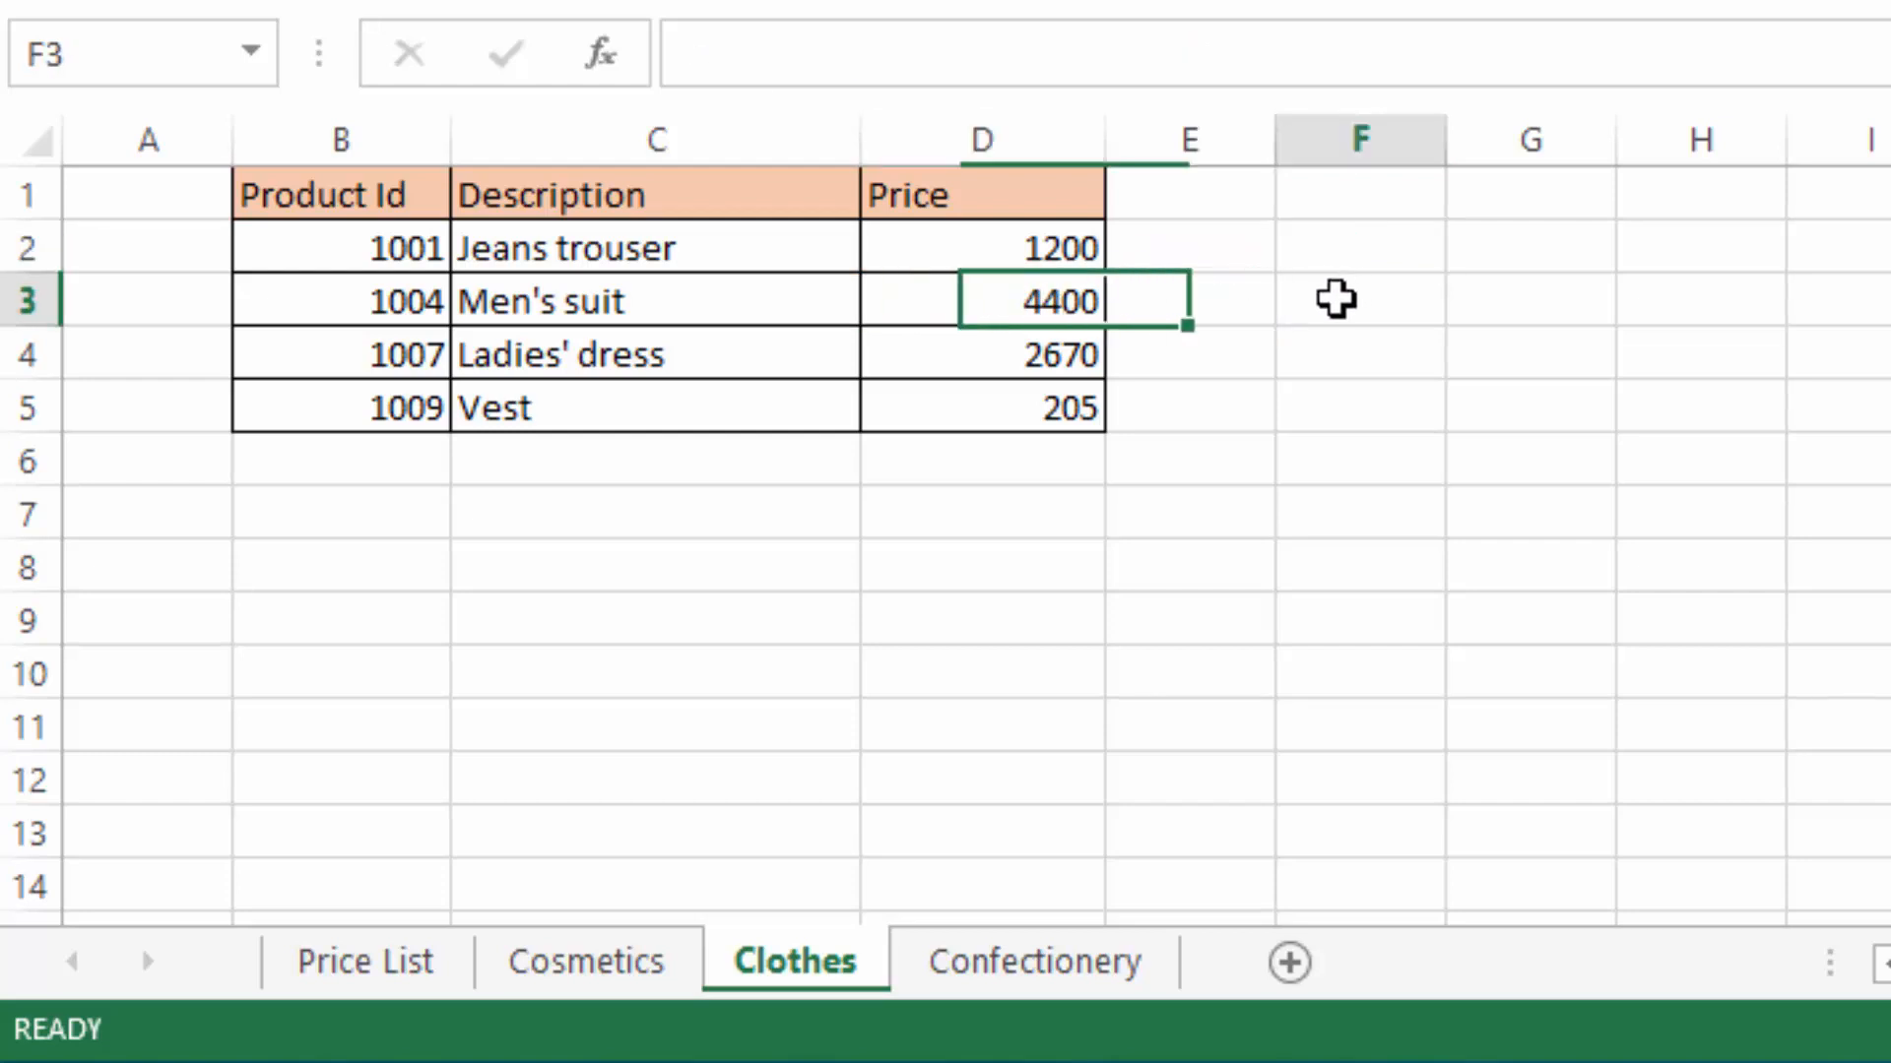
Step: Look over the Cosmetics, Confectionery and Clothes sheets and return to the Price List sheet
{"action": "left_click", "coordinate": [583, 960]}
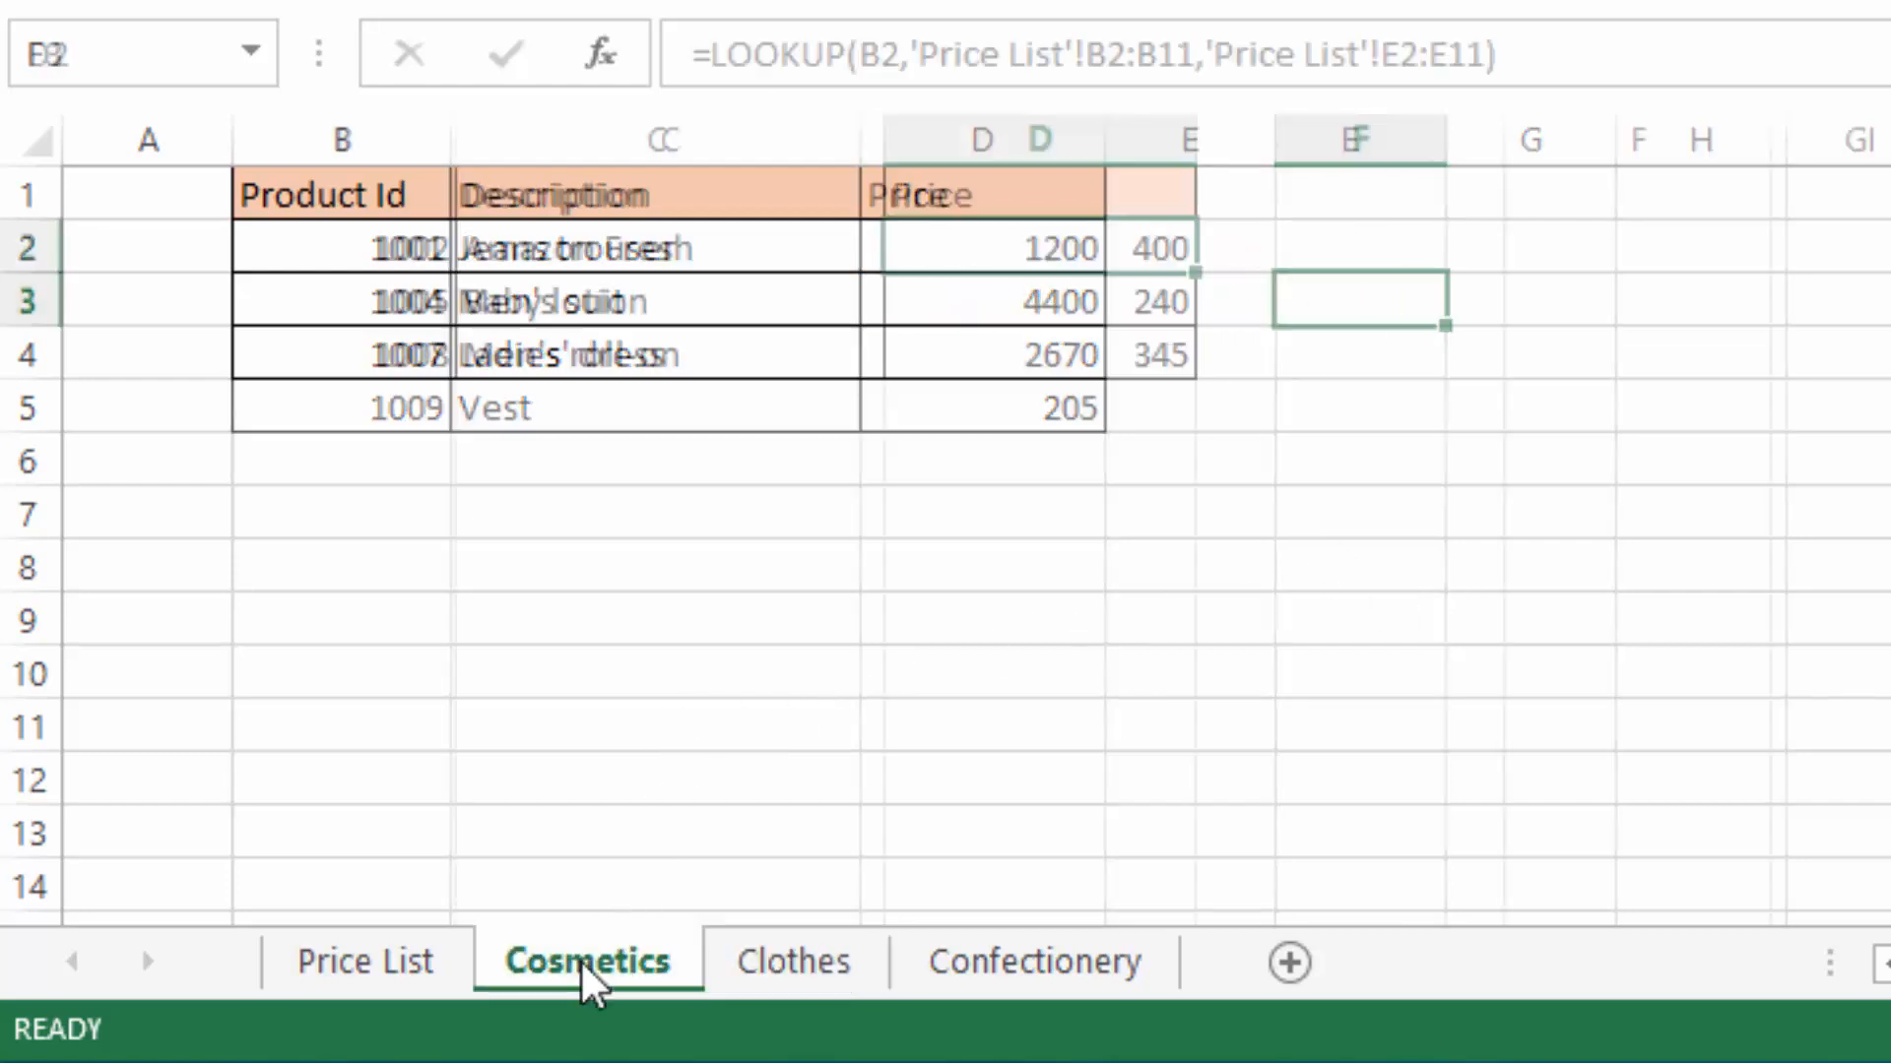
{"action": "left_click", "coordinate": [1072, 967]}
{"action": "left_click", "coordinate": [796, 957]}
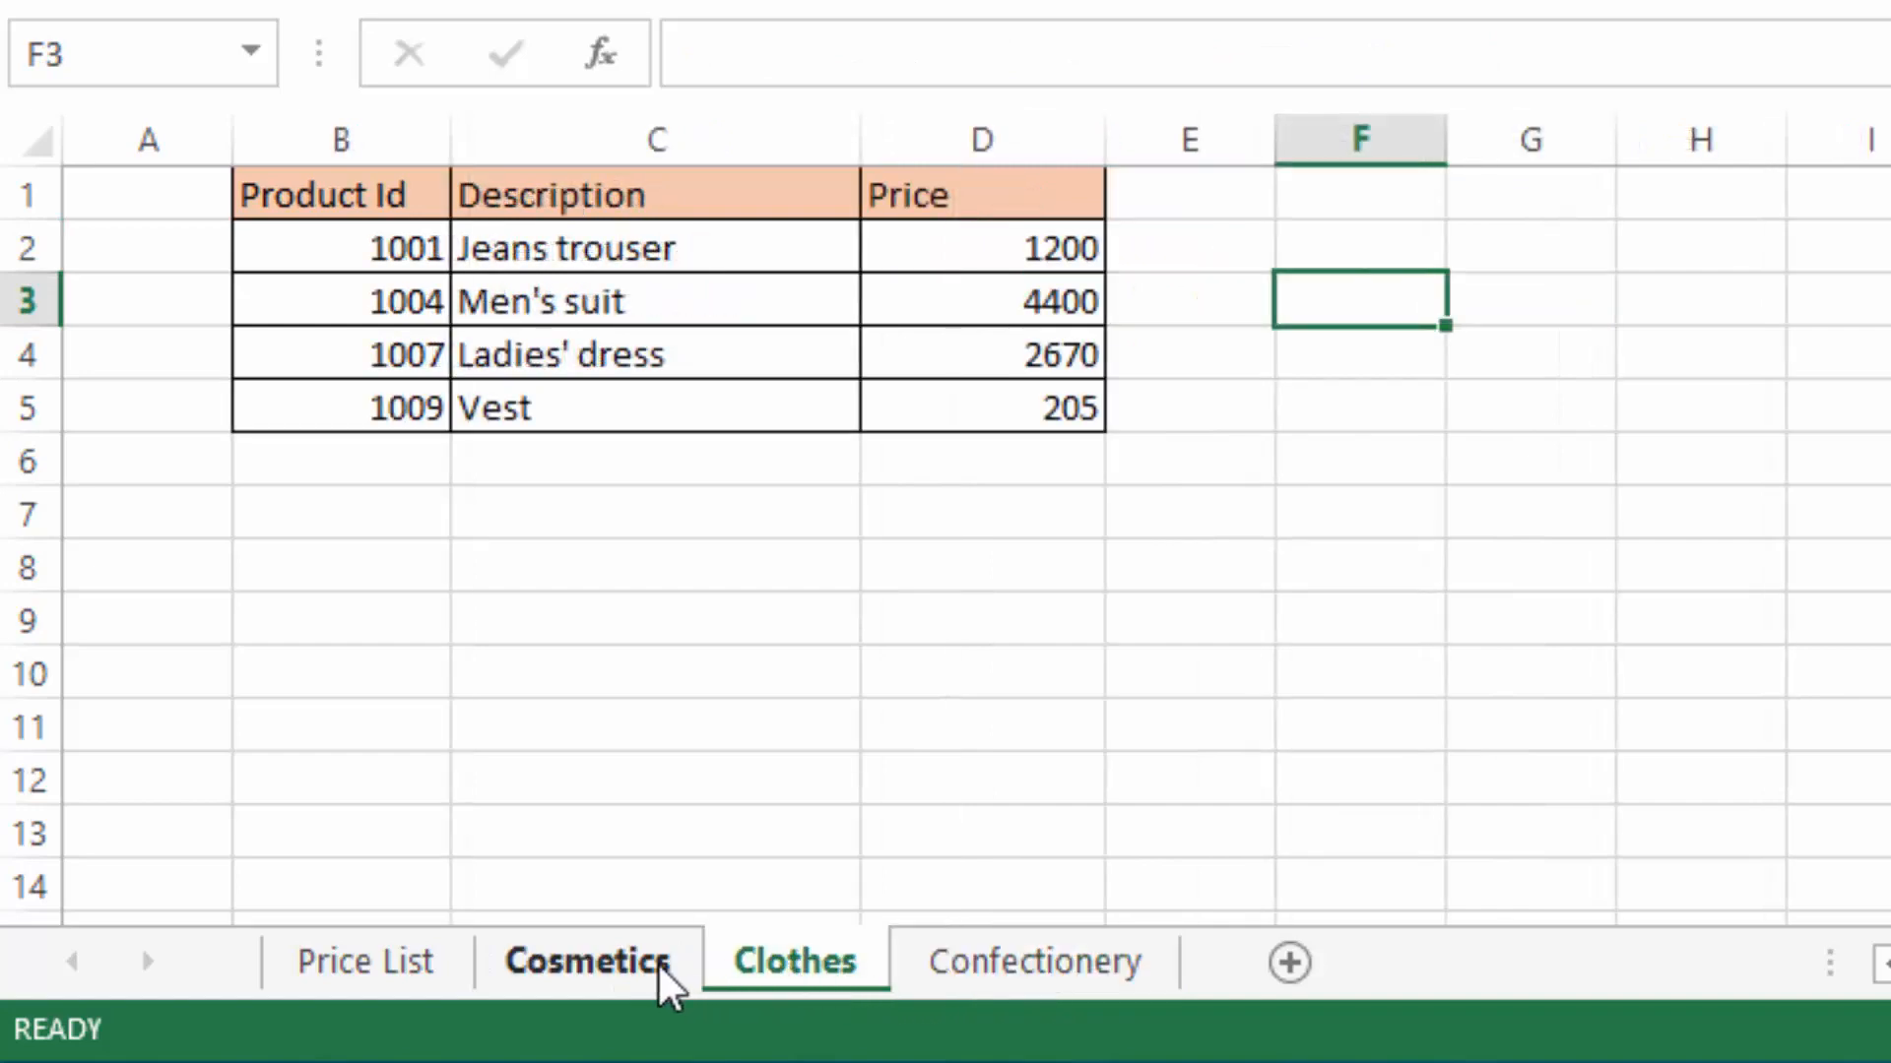
{"action": "left_click", "coordinate": [640, 970]}
{"action": "left_click", "coordinate": [345, 965]}
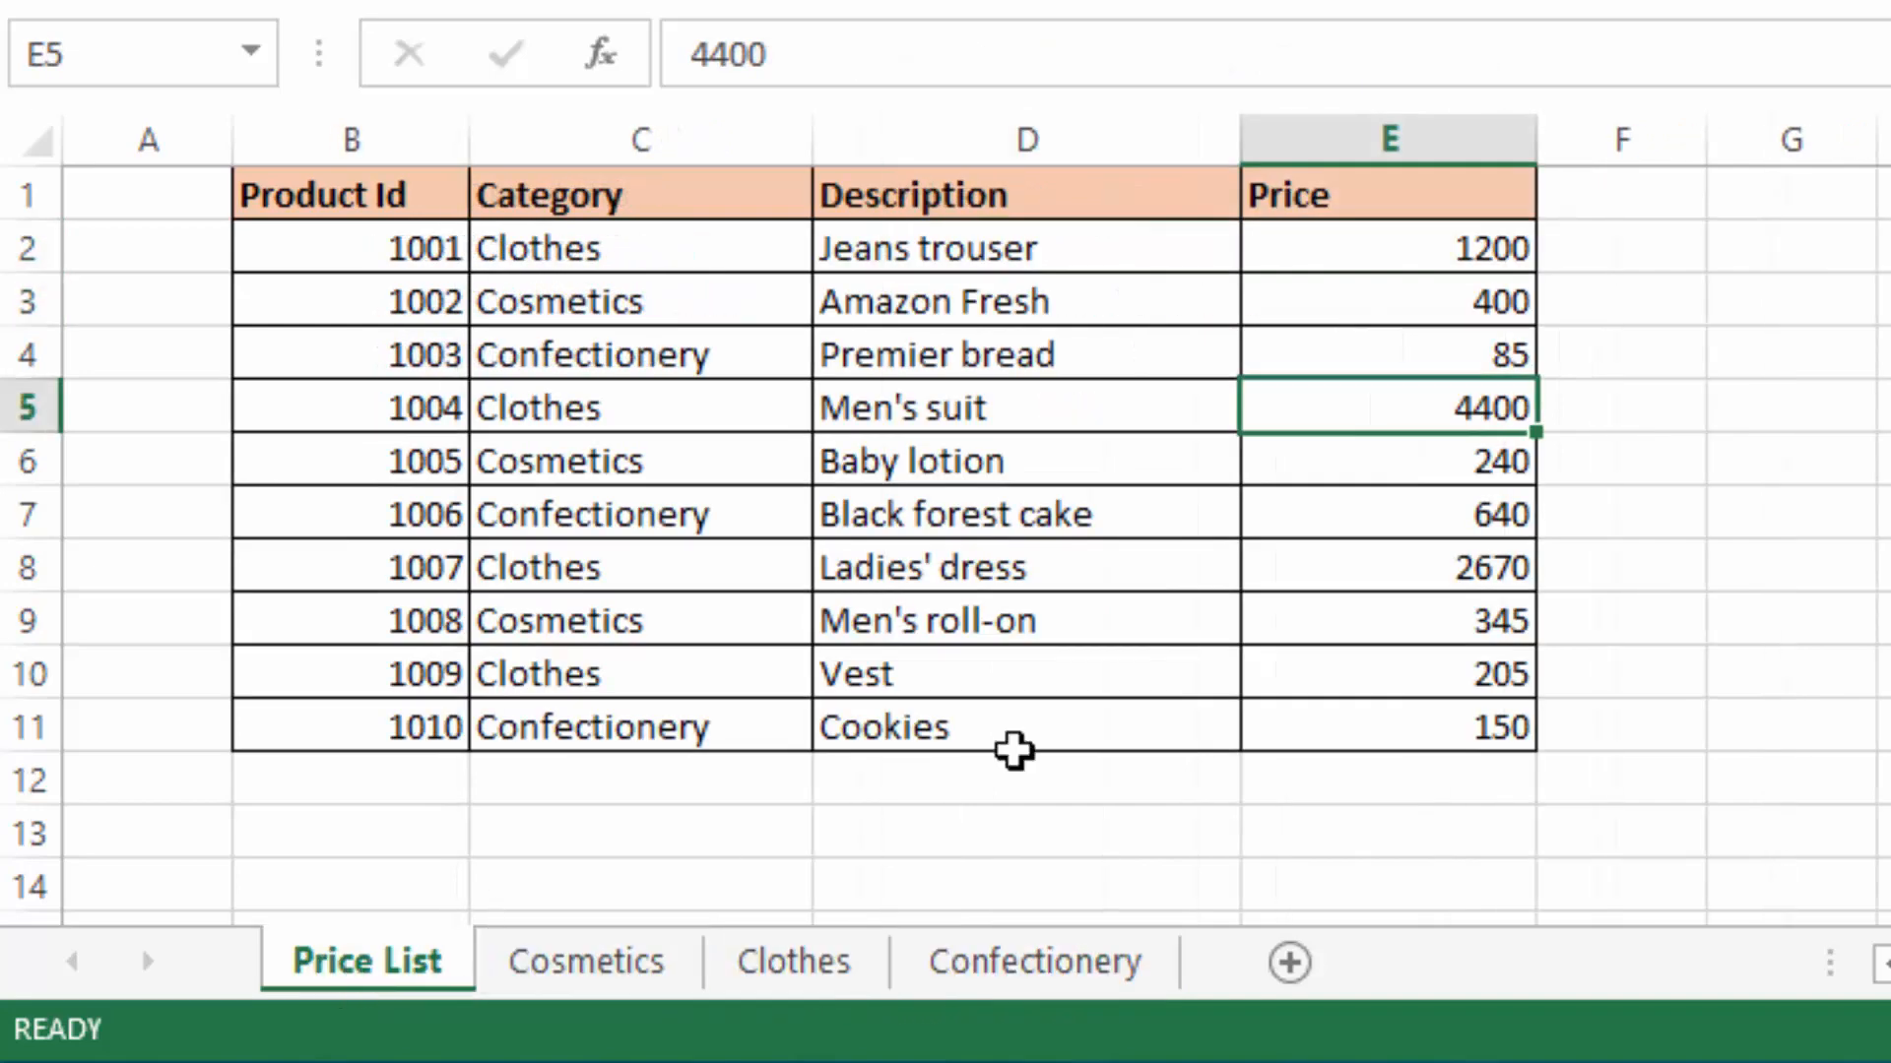
{"action": "left_click", "coordinate": [1684, 405]}
{"action": "left_click", "coordinate": [1660, 240]}
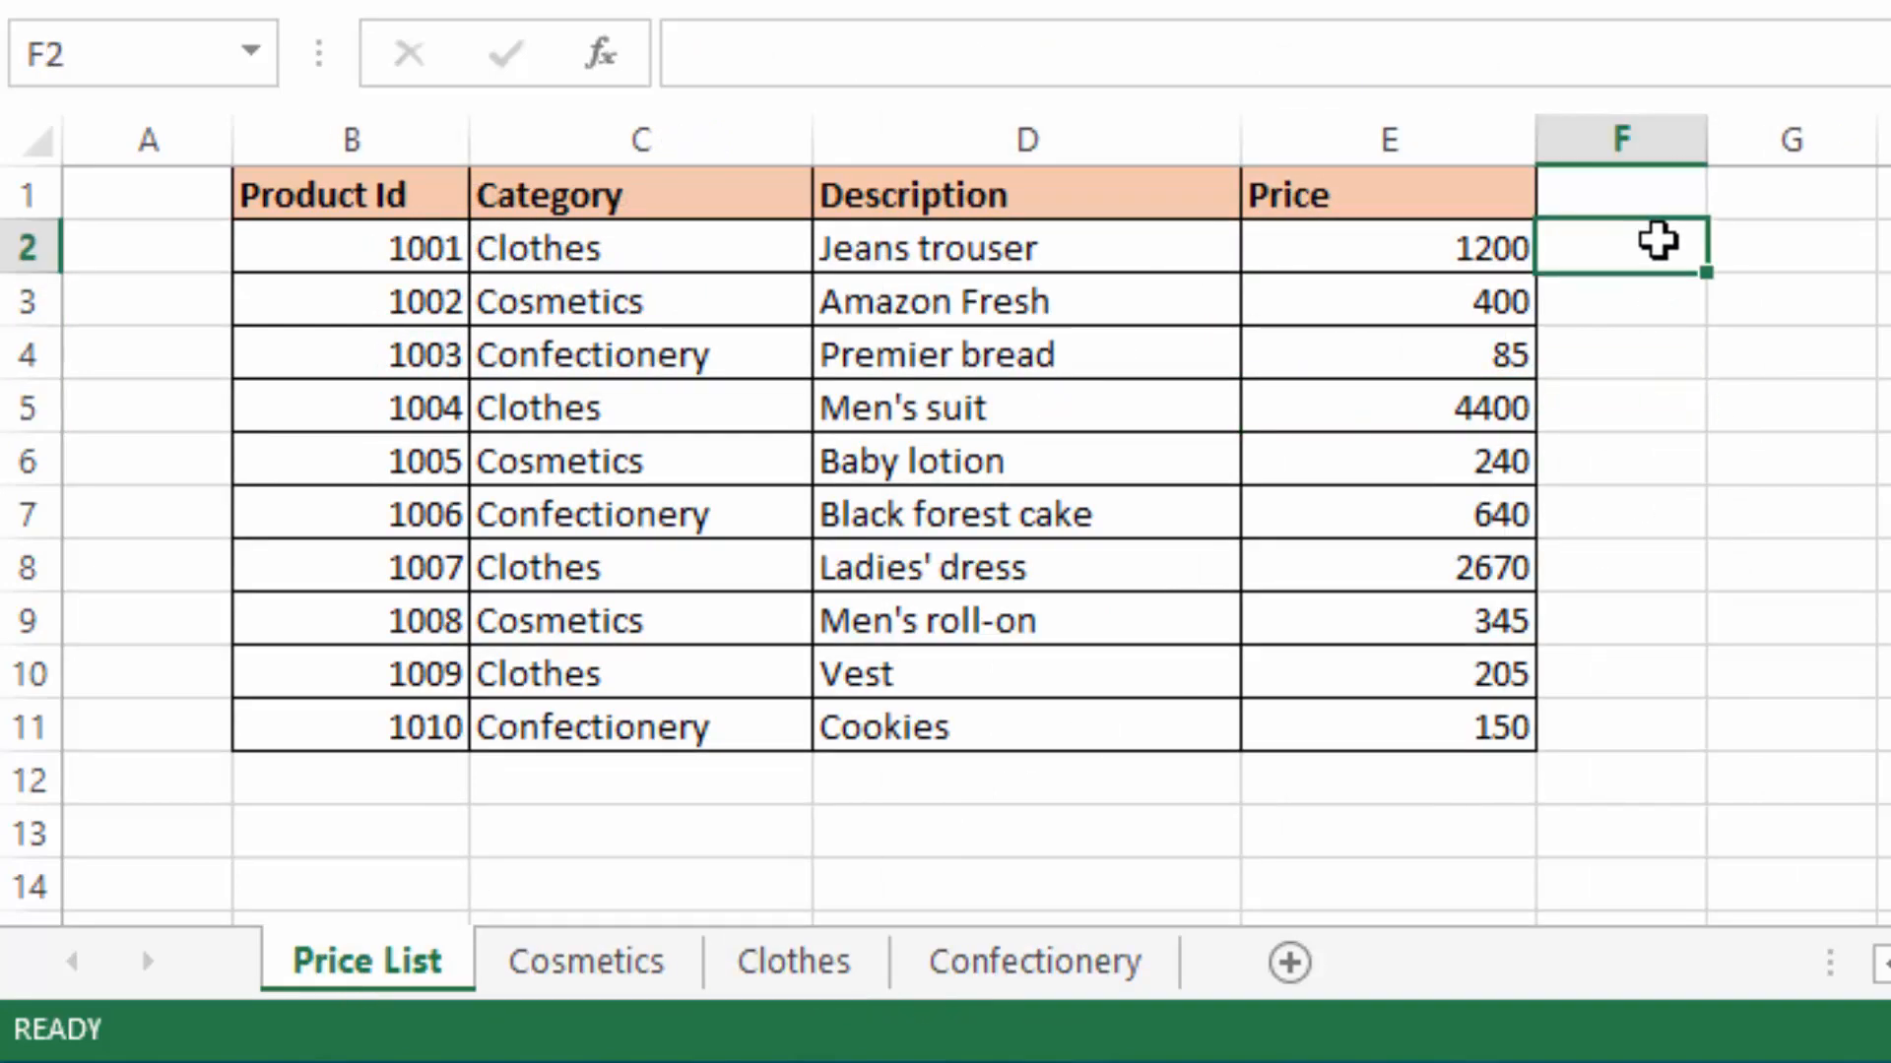
{"action": "left_click", "coordinate": [1834, 372]}
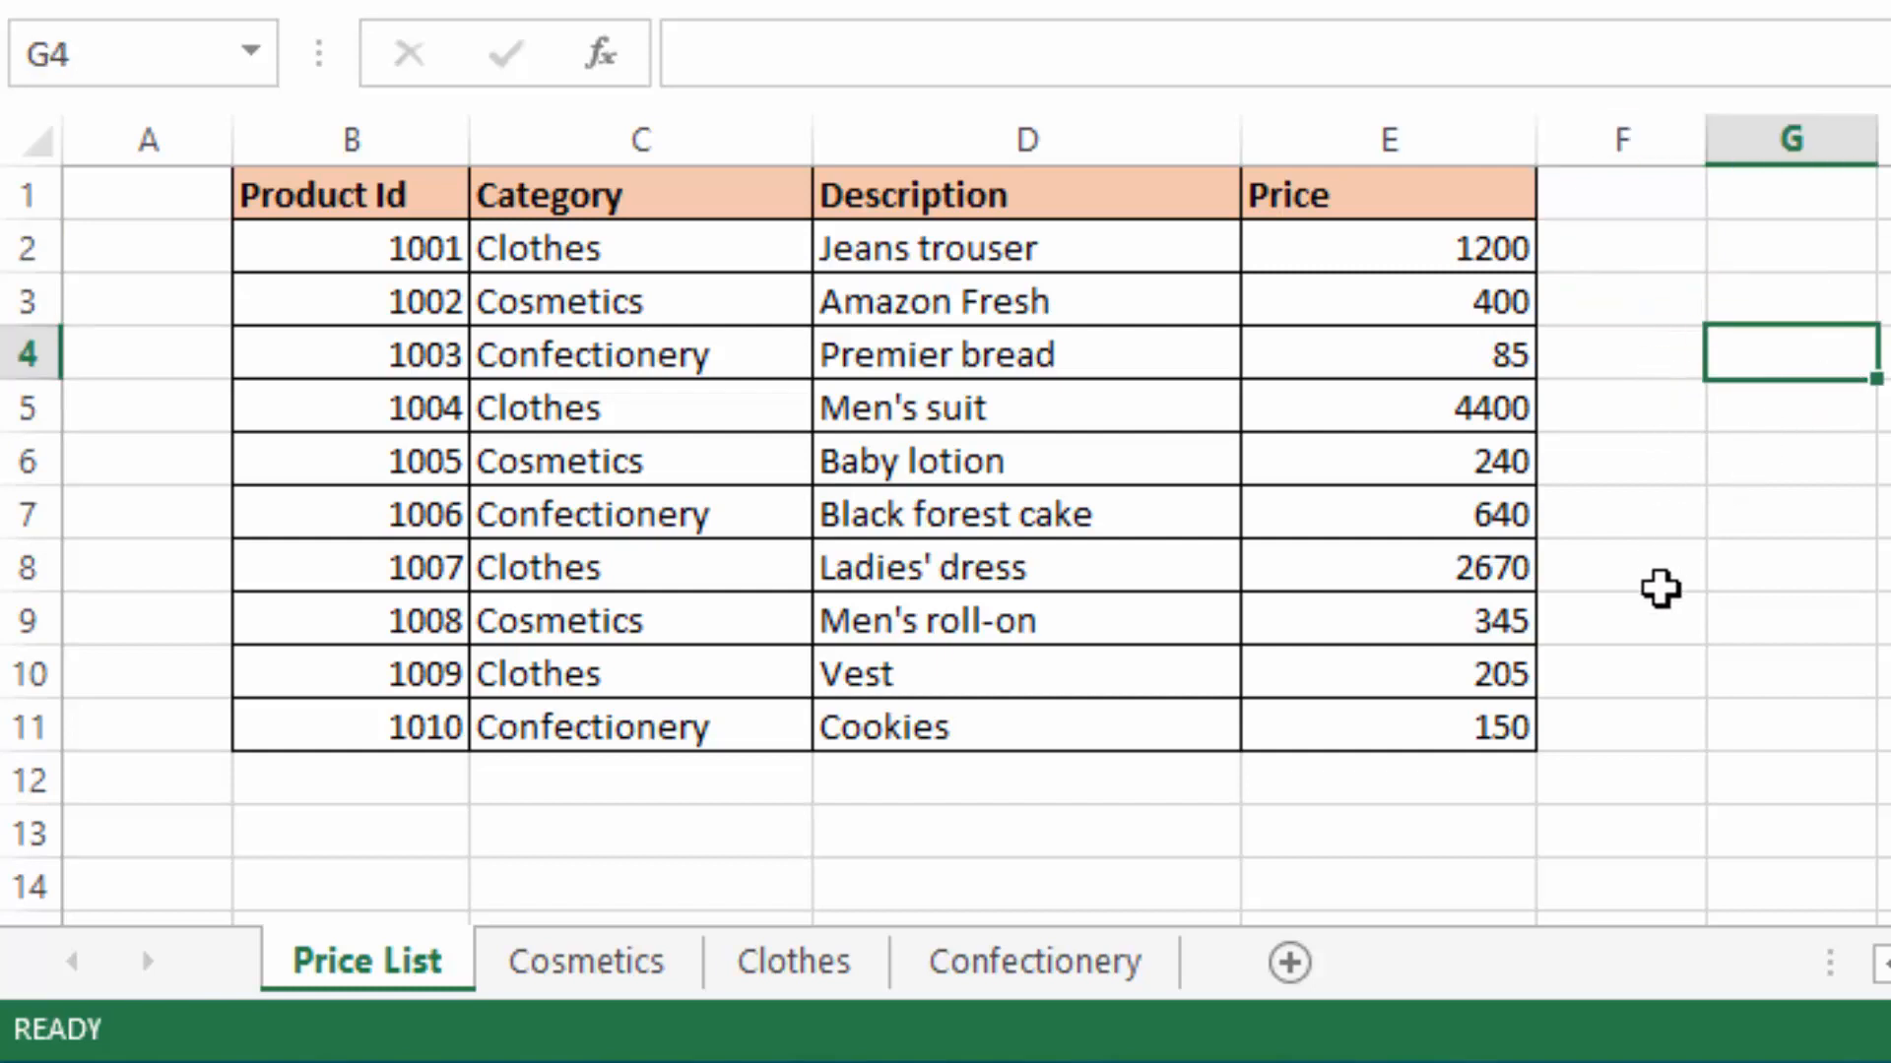